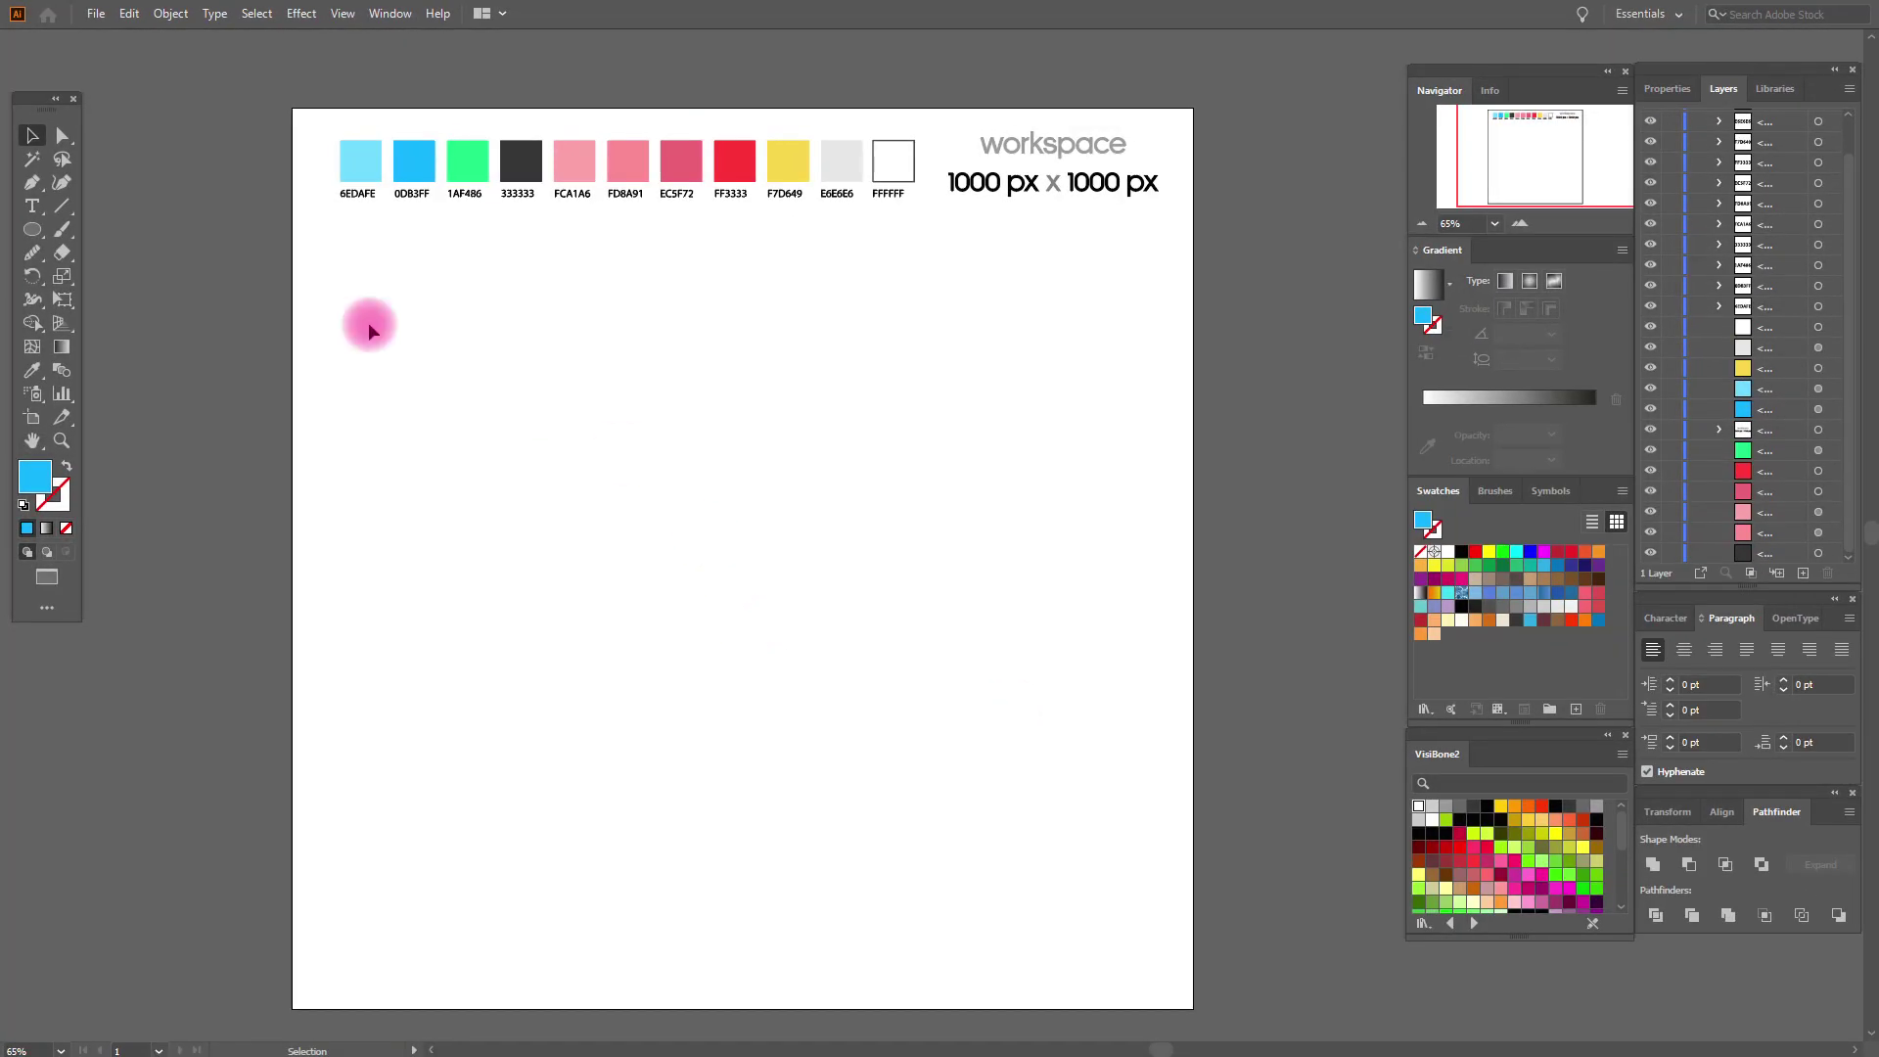
Draw a blue circle about 443 px across, move it up-left, and lock it.
left_click(32, 231)
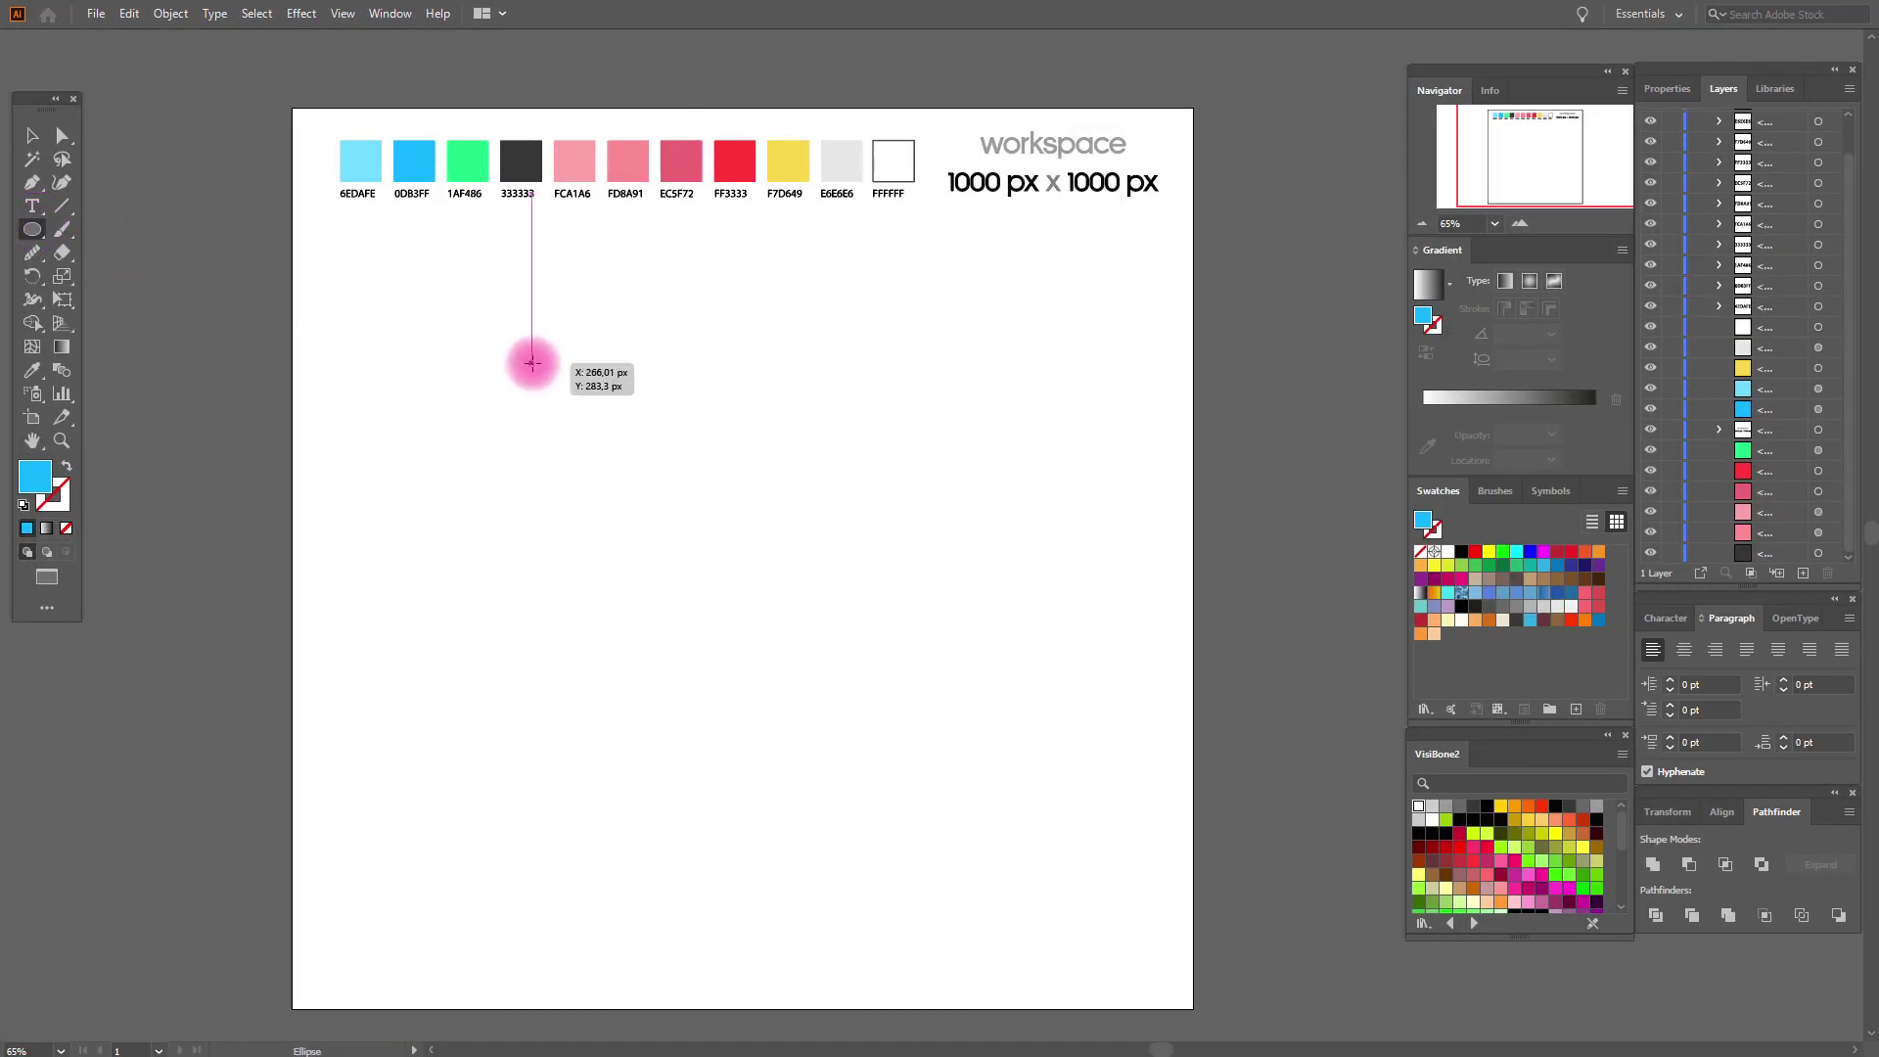
left_click_drag(532, 363, 900, 763)
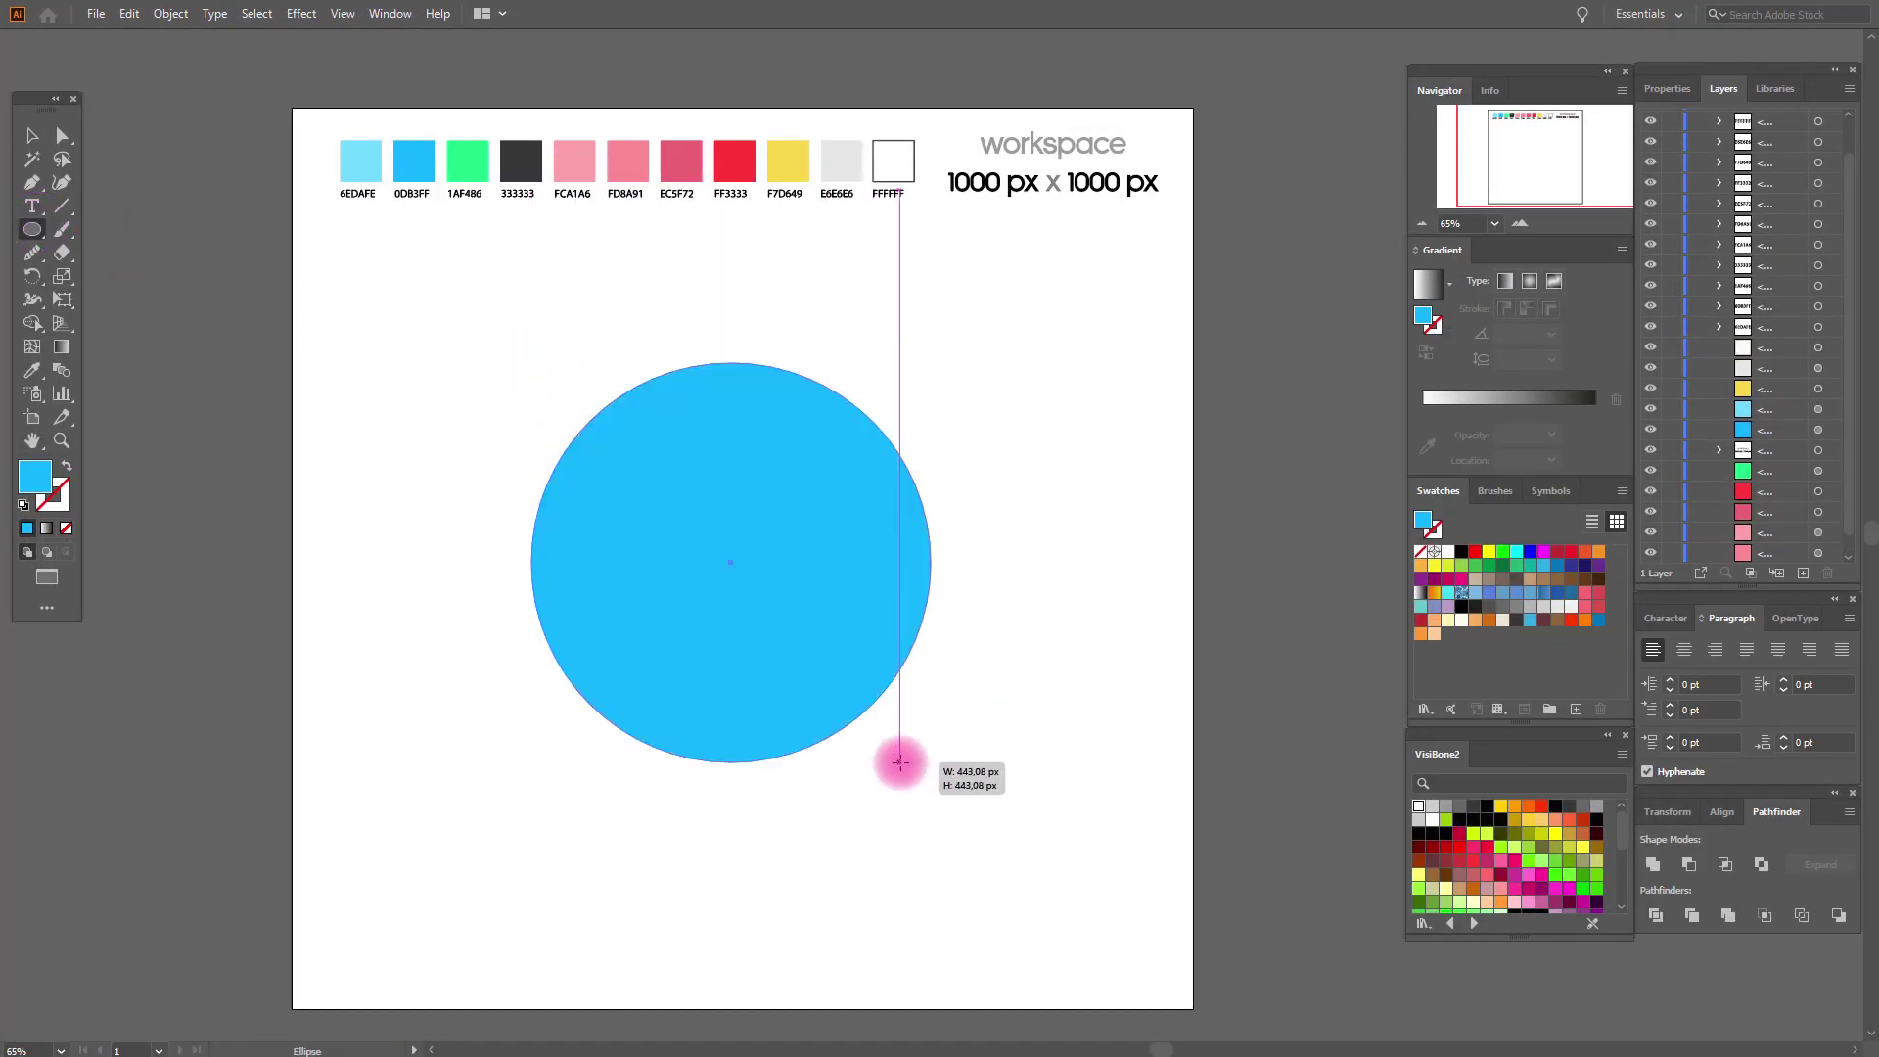
left_click(32, 135)
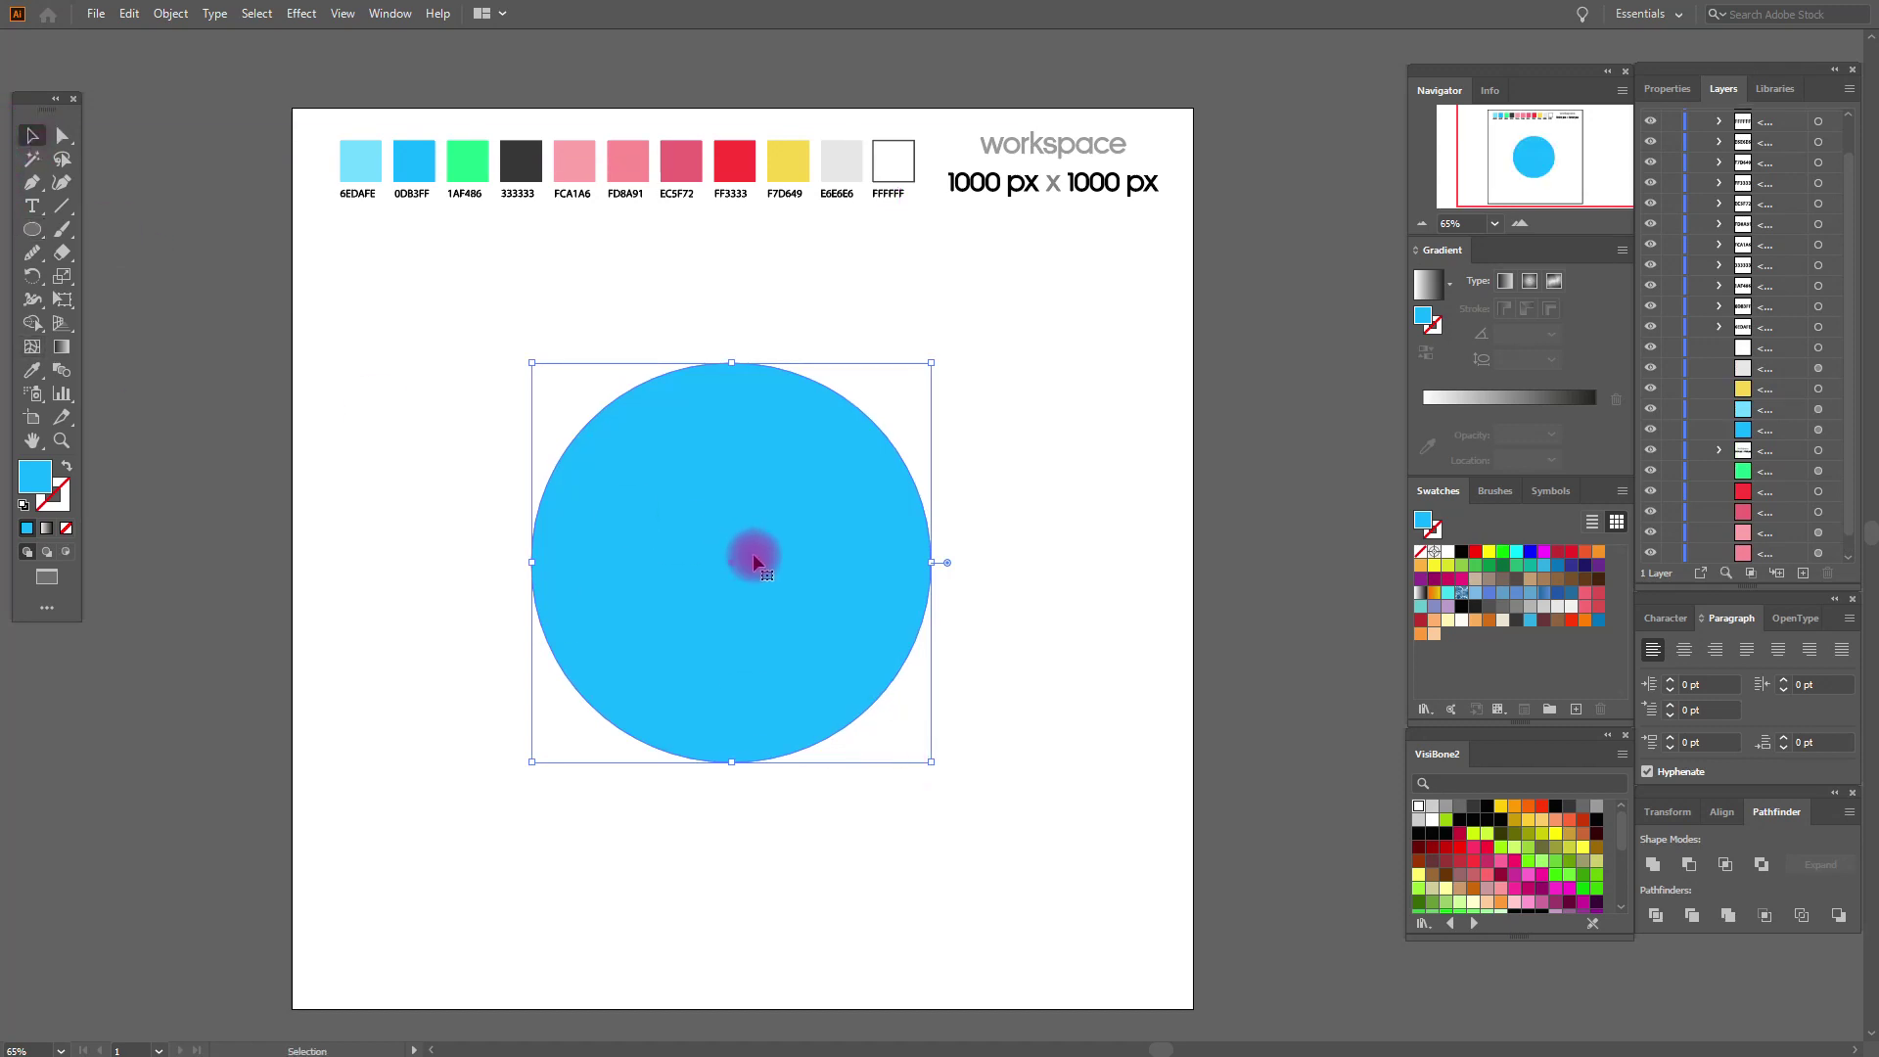
left_click_drag(754, 561, 539, 446)
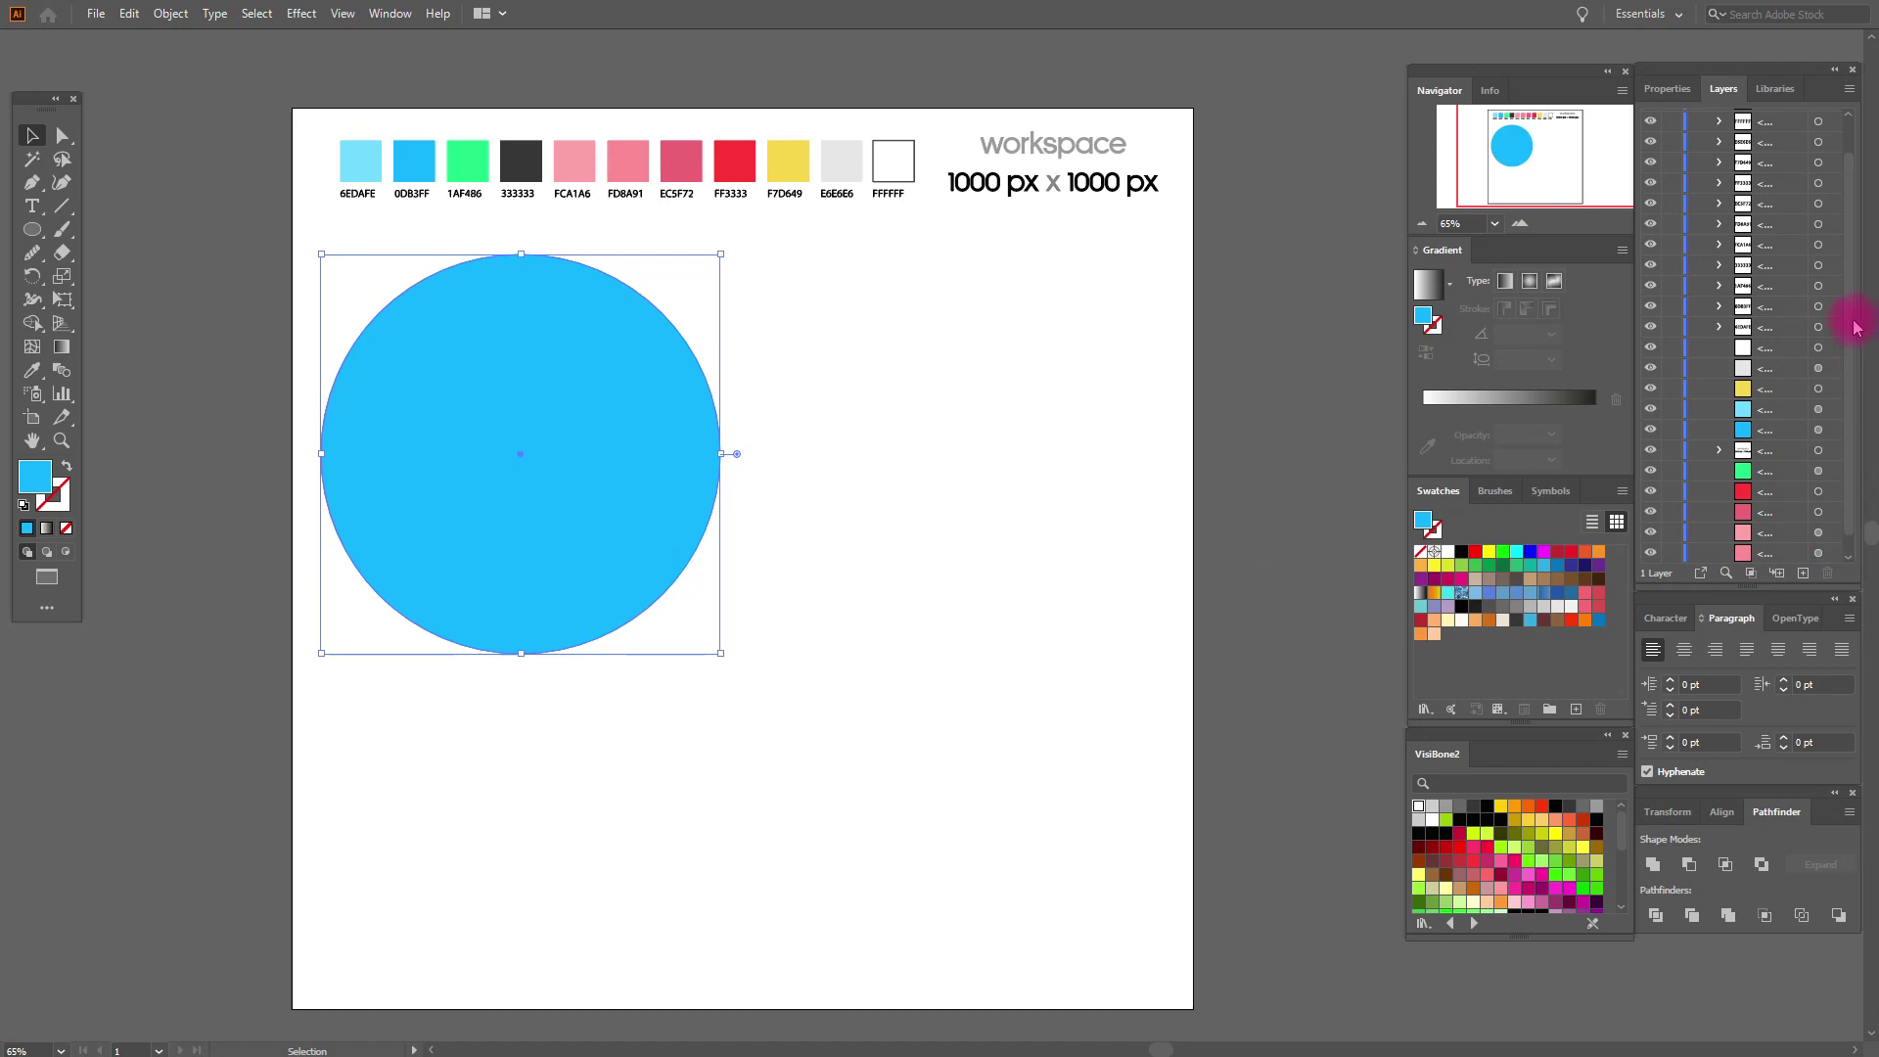
left_click_drag(1856, 328, 1844, 244)
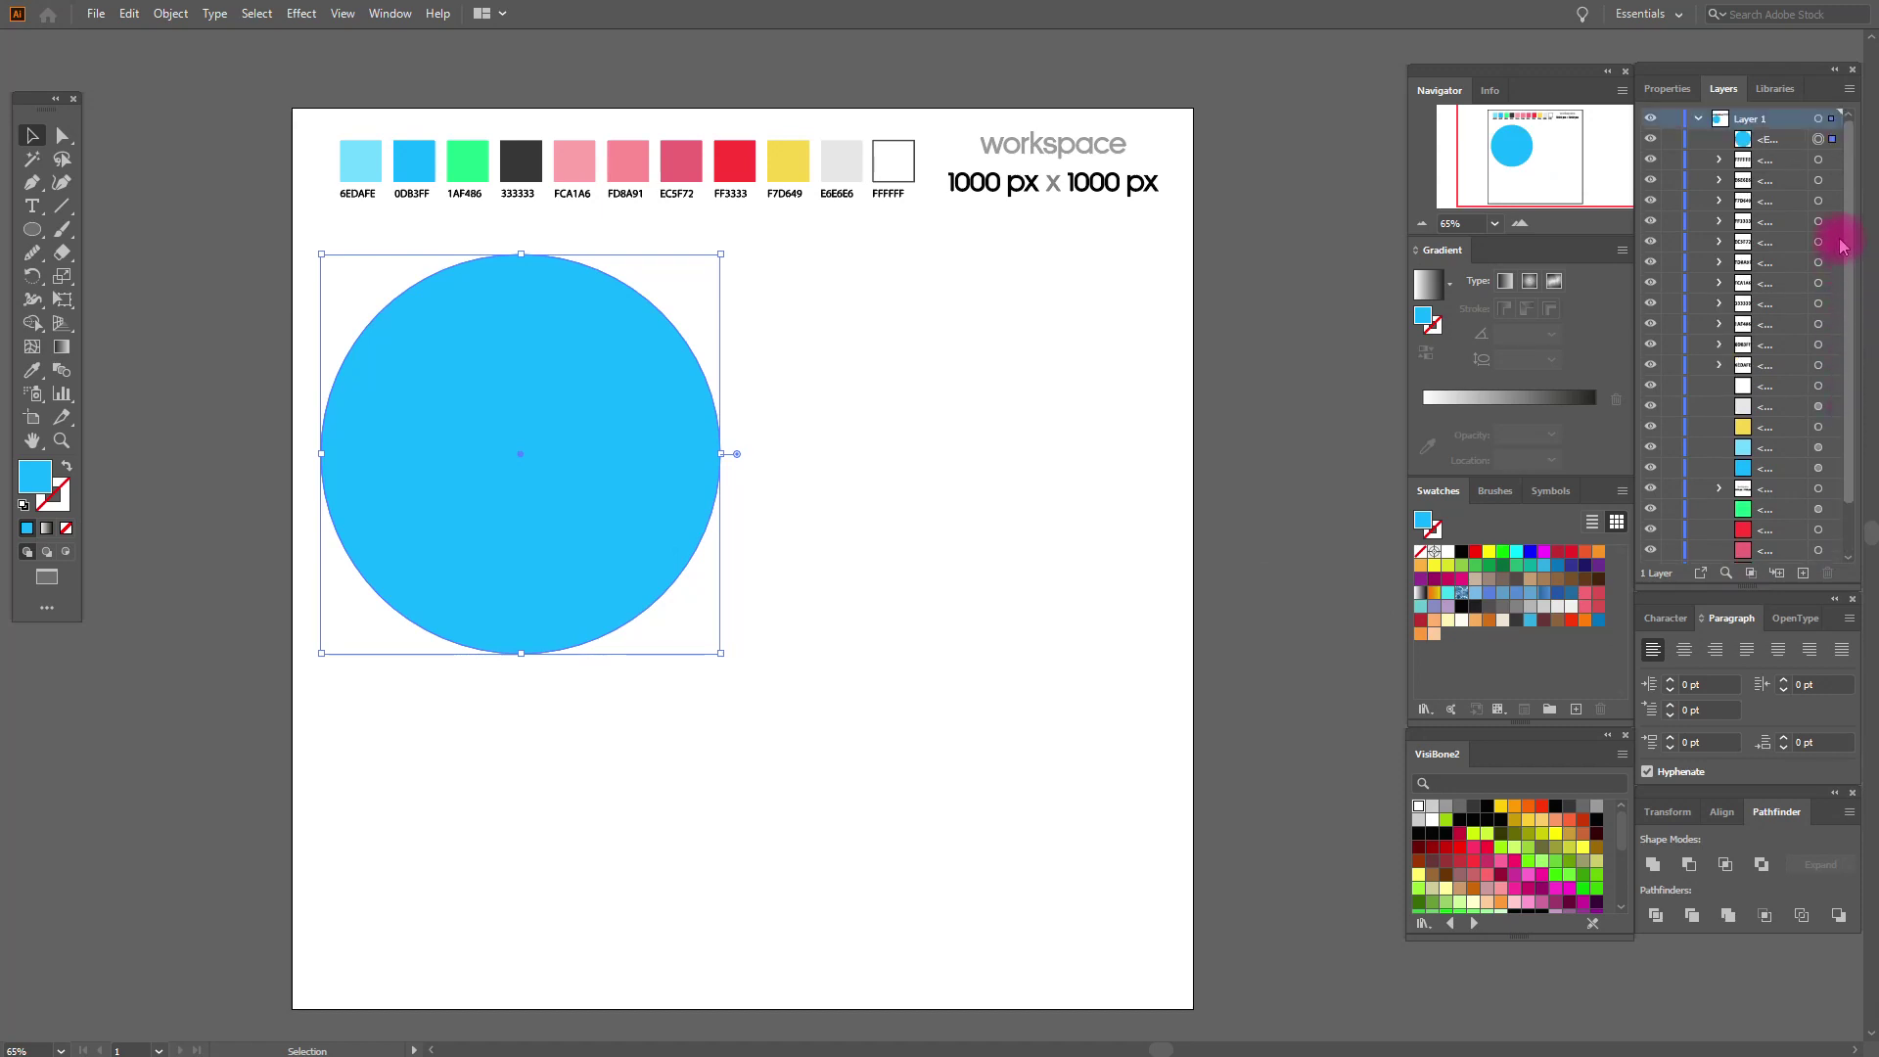
left_click(1677, 140)
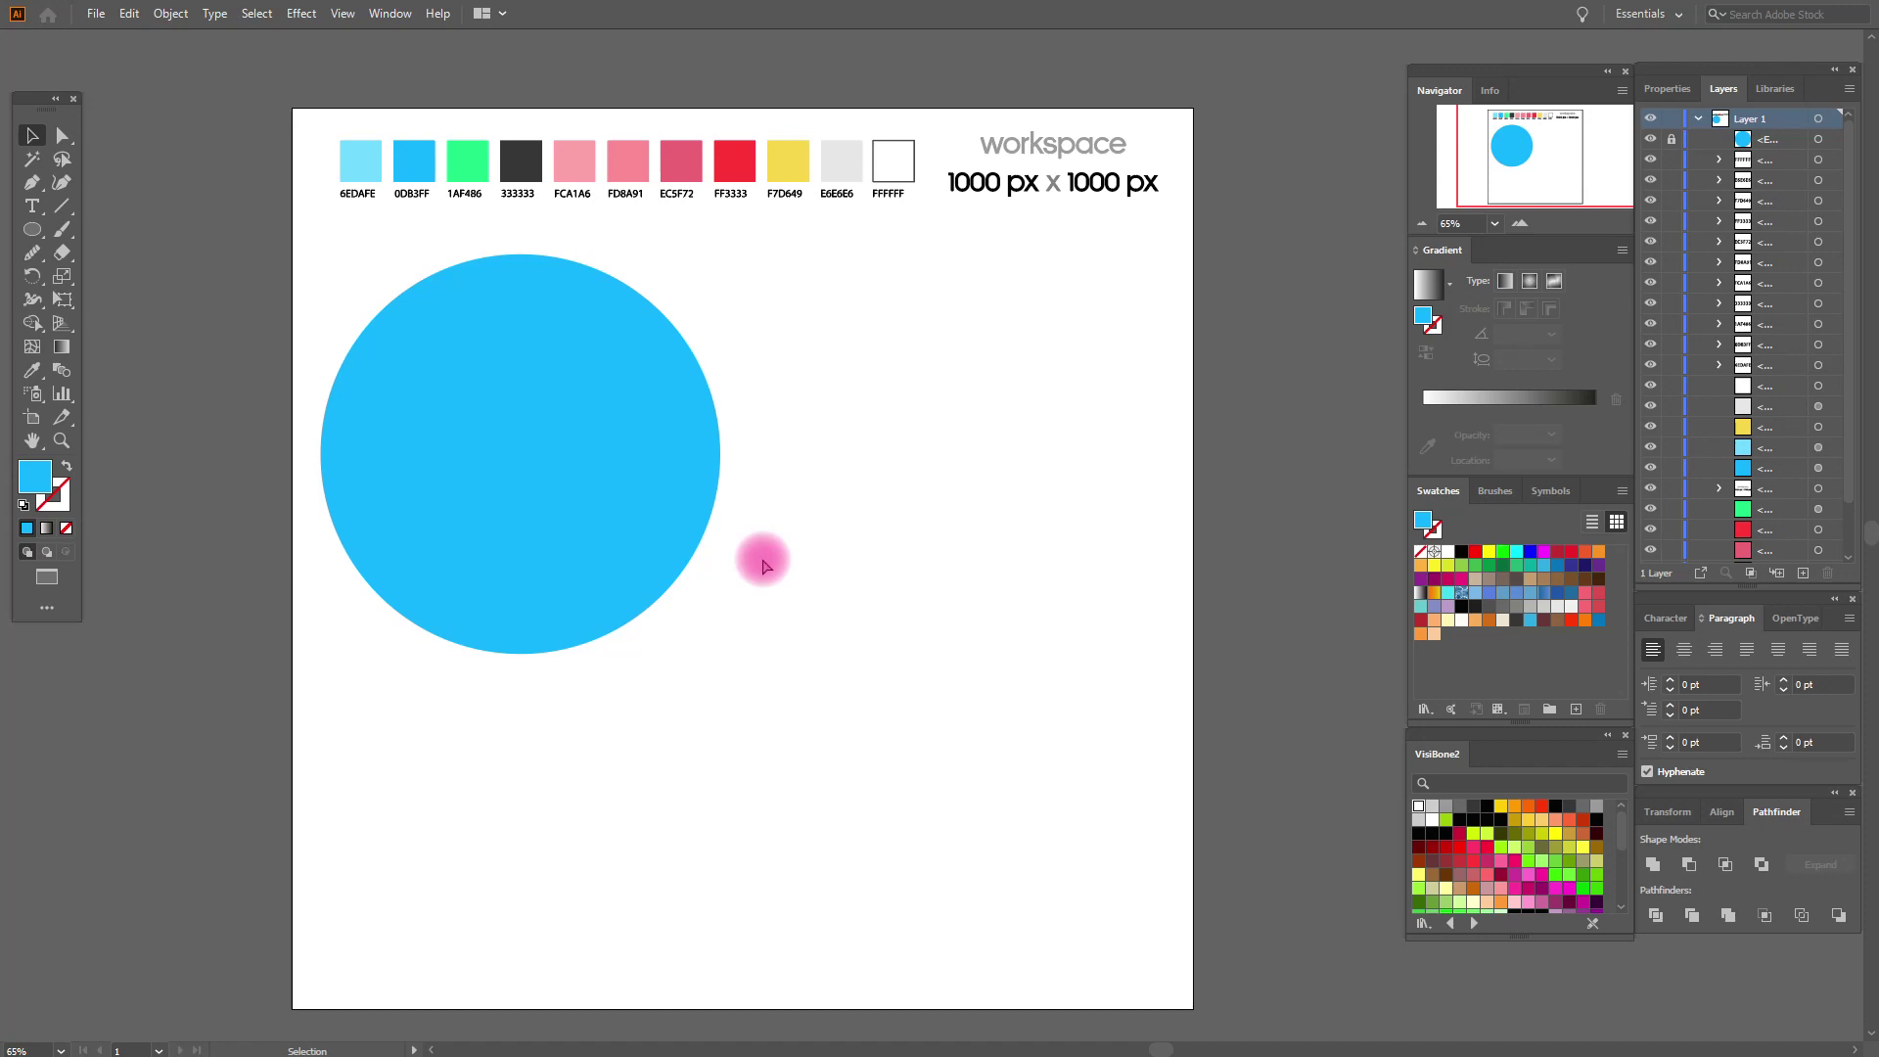
Paste the world map over the circle and make red the drawing colour.
key("ctrl+v")
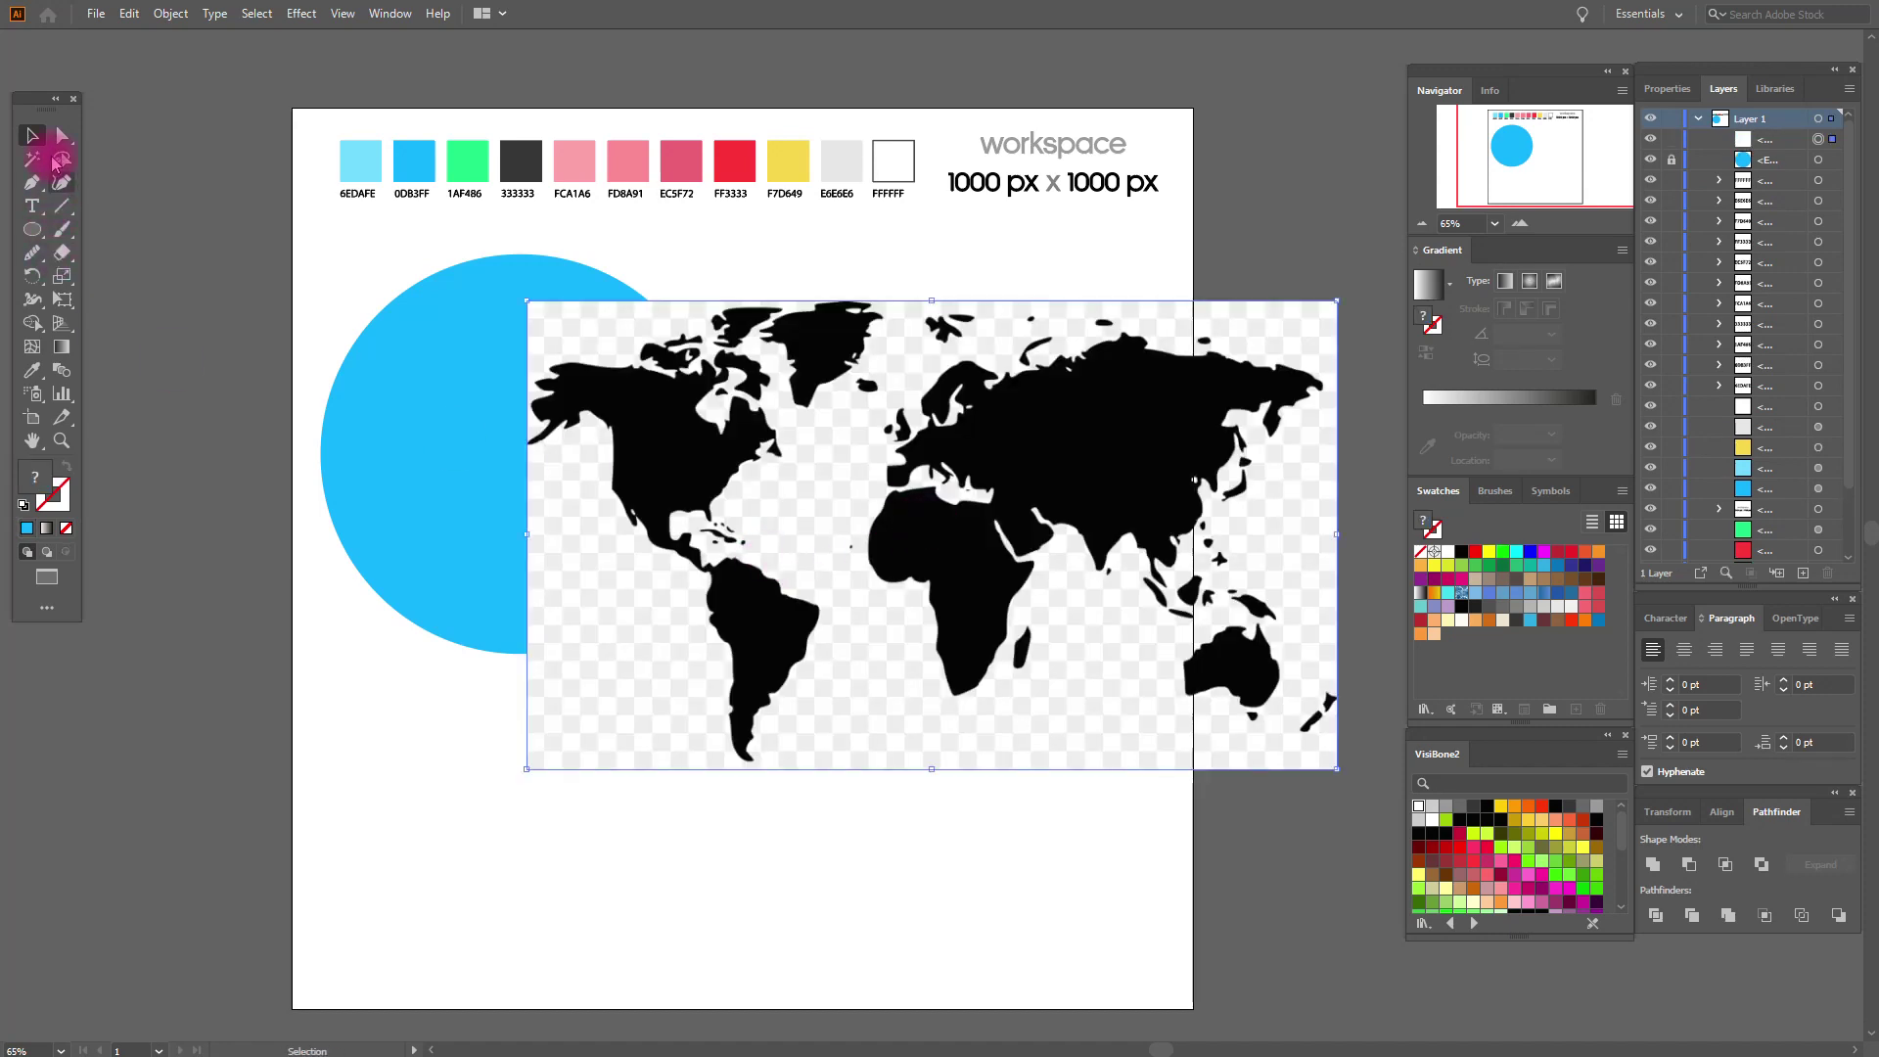
left_click_drag(912, 440, 789, 513)
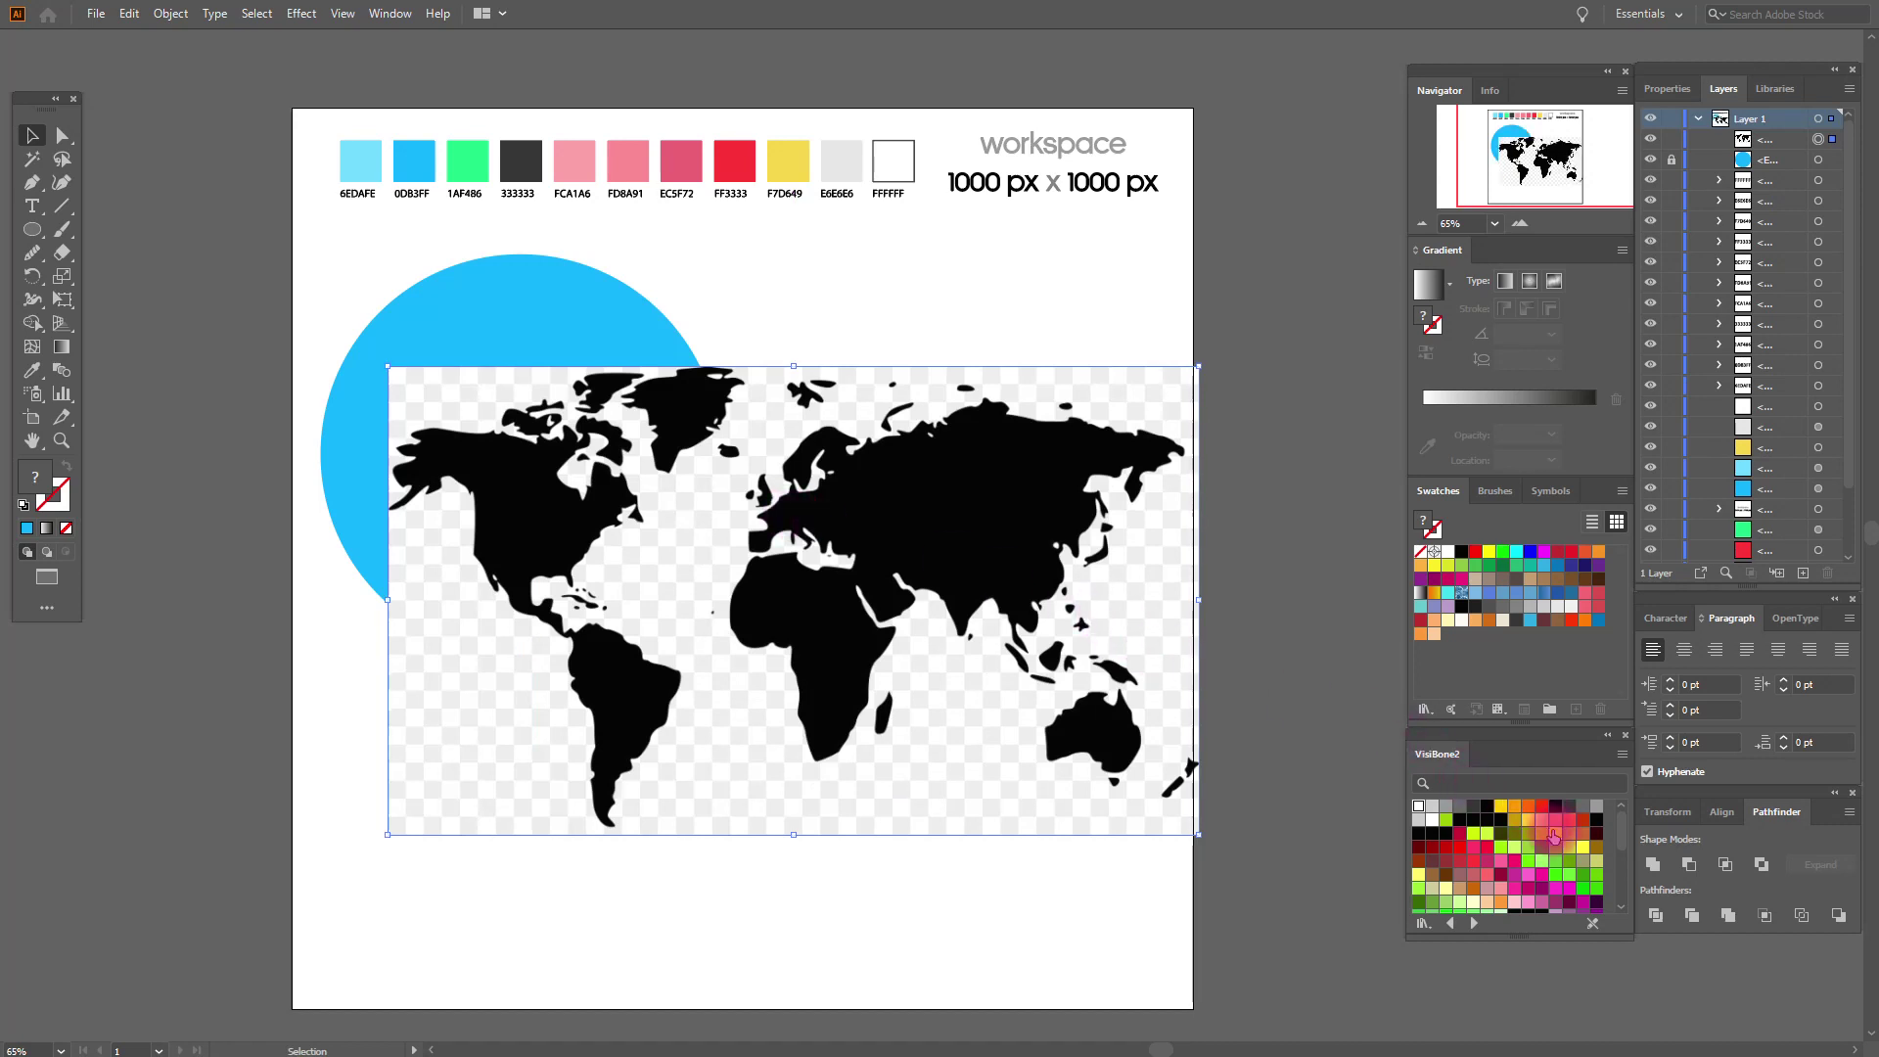
left_click(1459, 849)
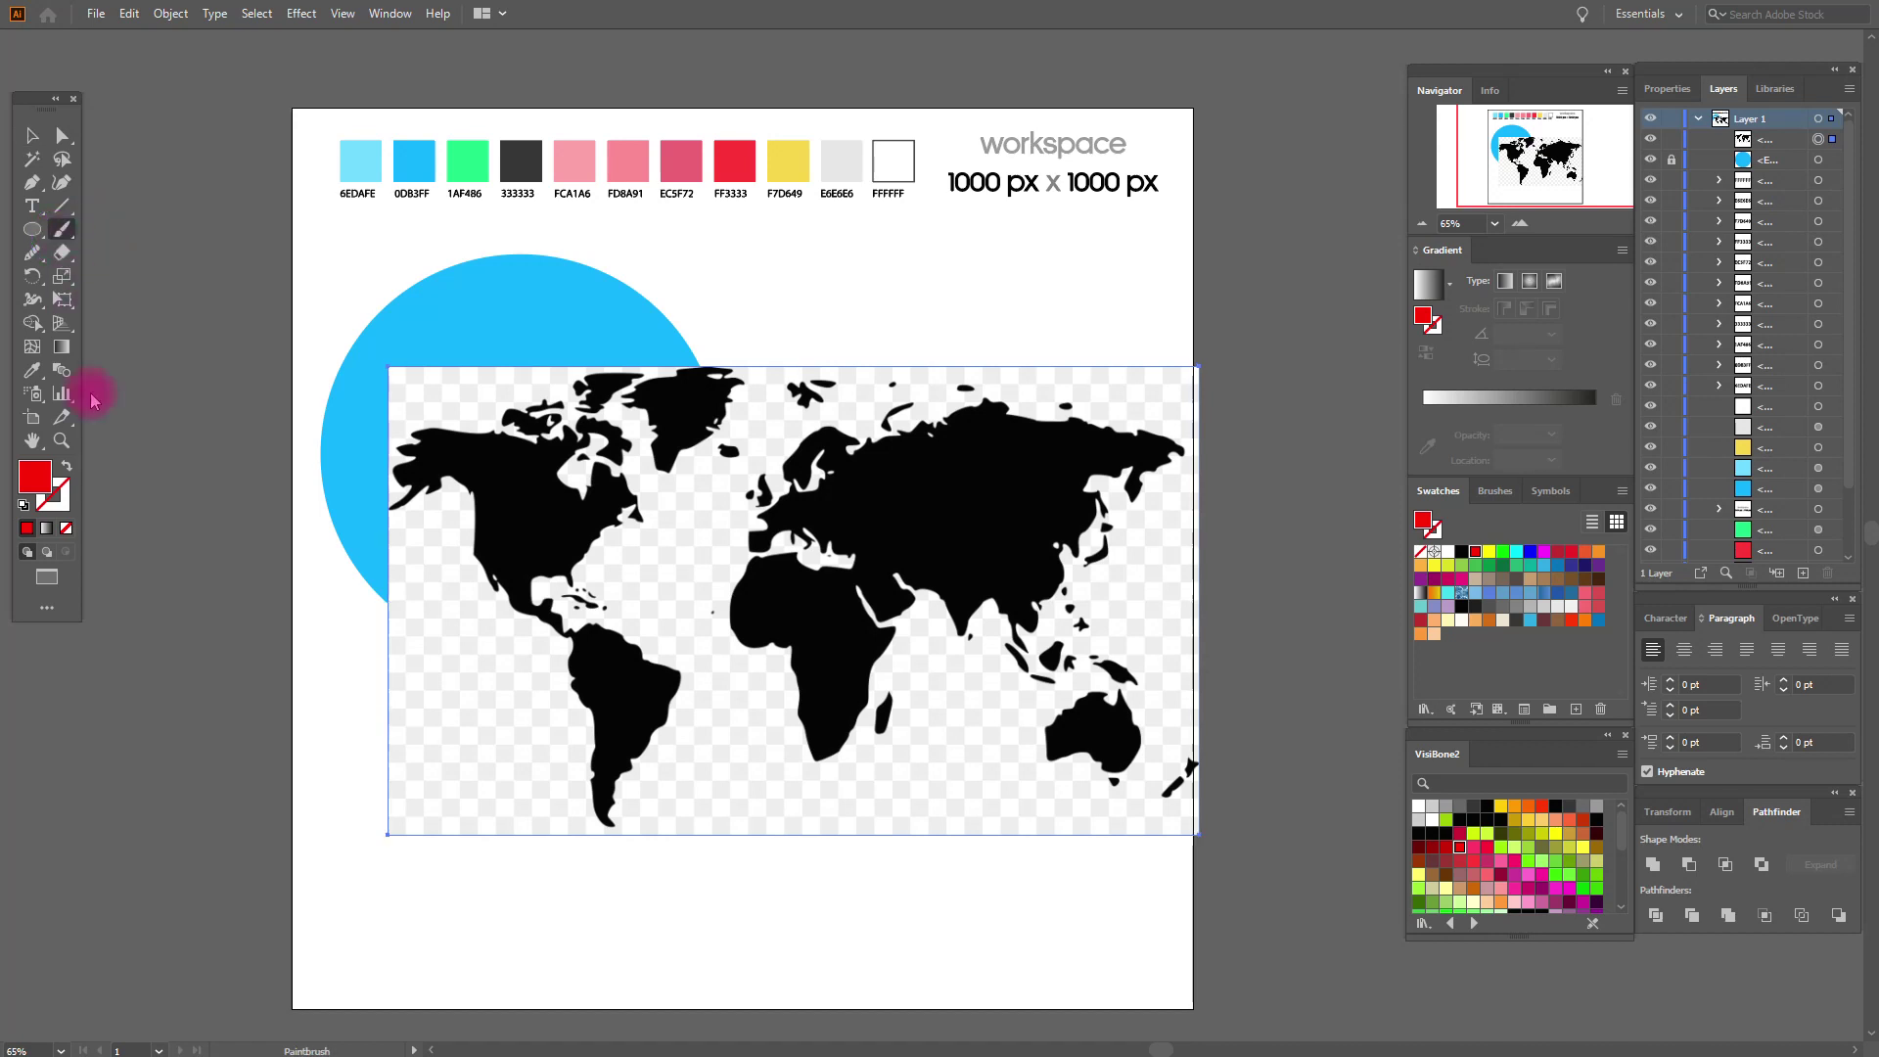
Zoom in and brush red outlines along Alaska and northern Canada.
left_click(61, 440)
left_click(860, 612)
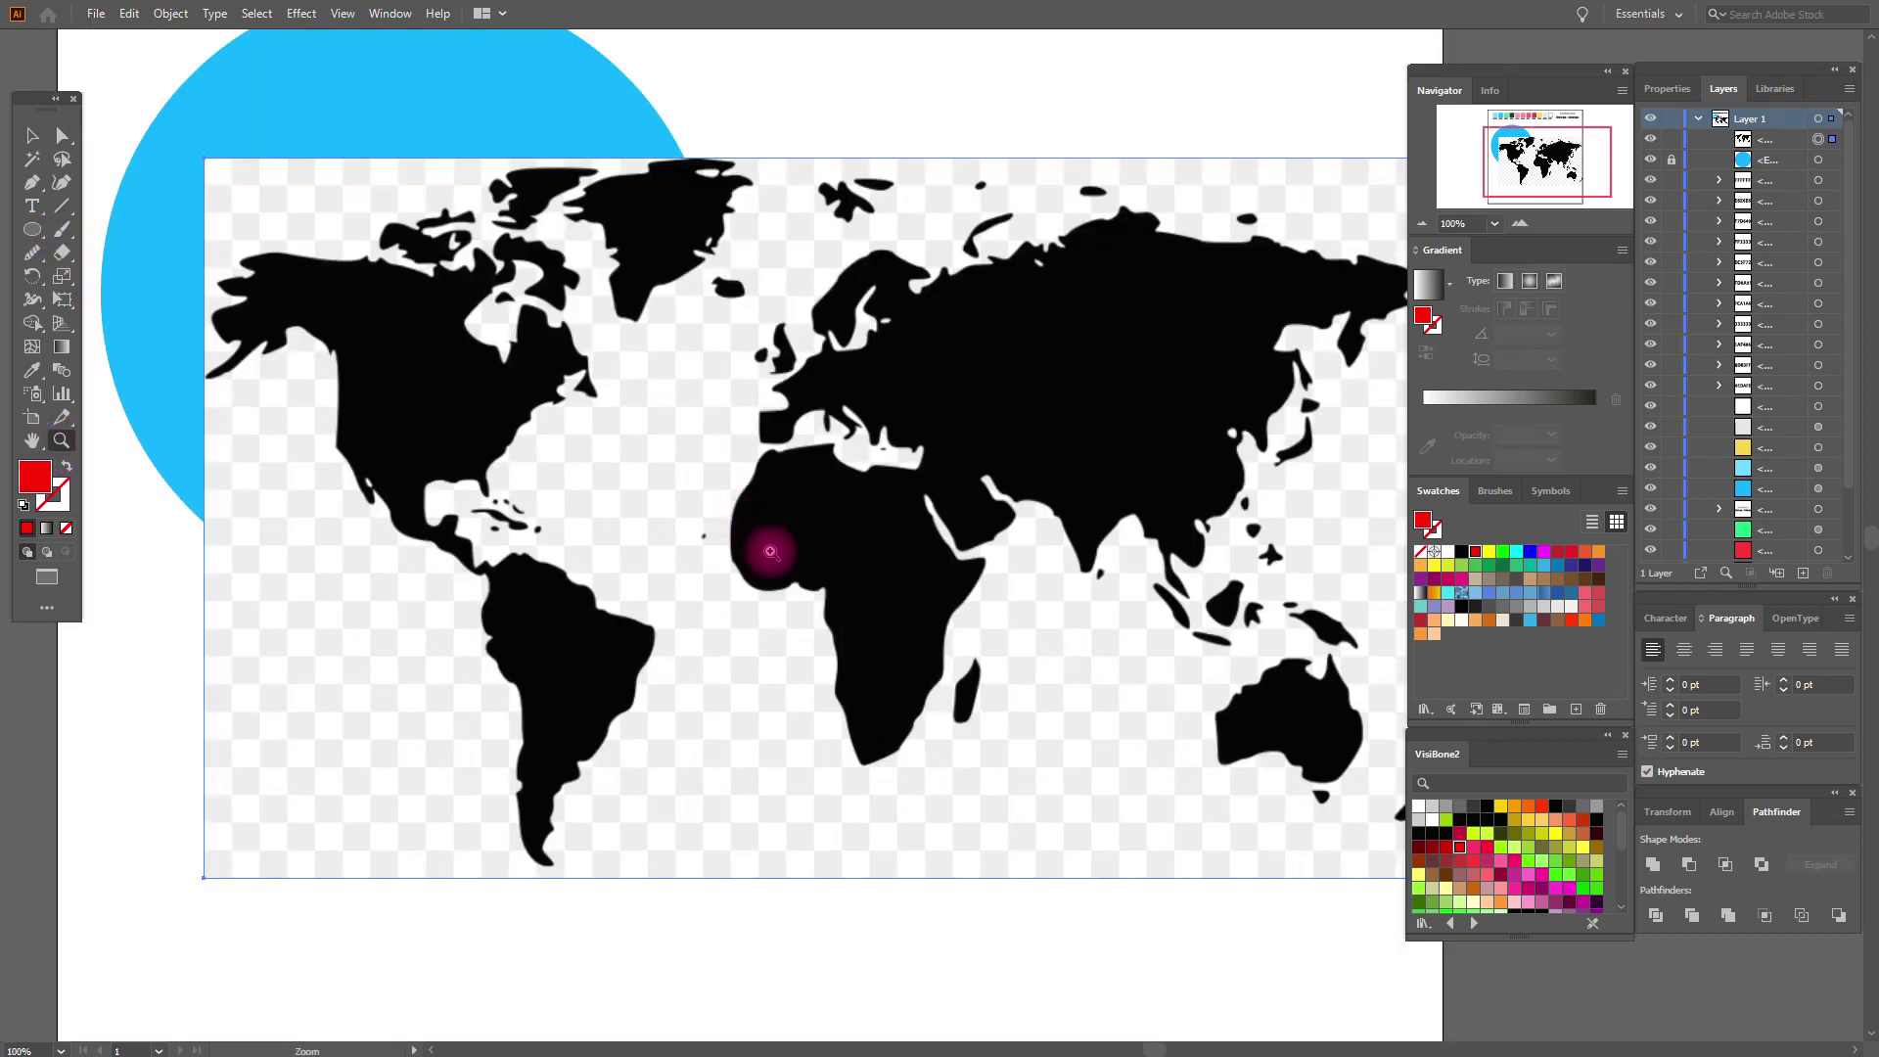
left_click(64, 237)
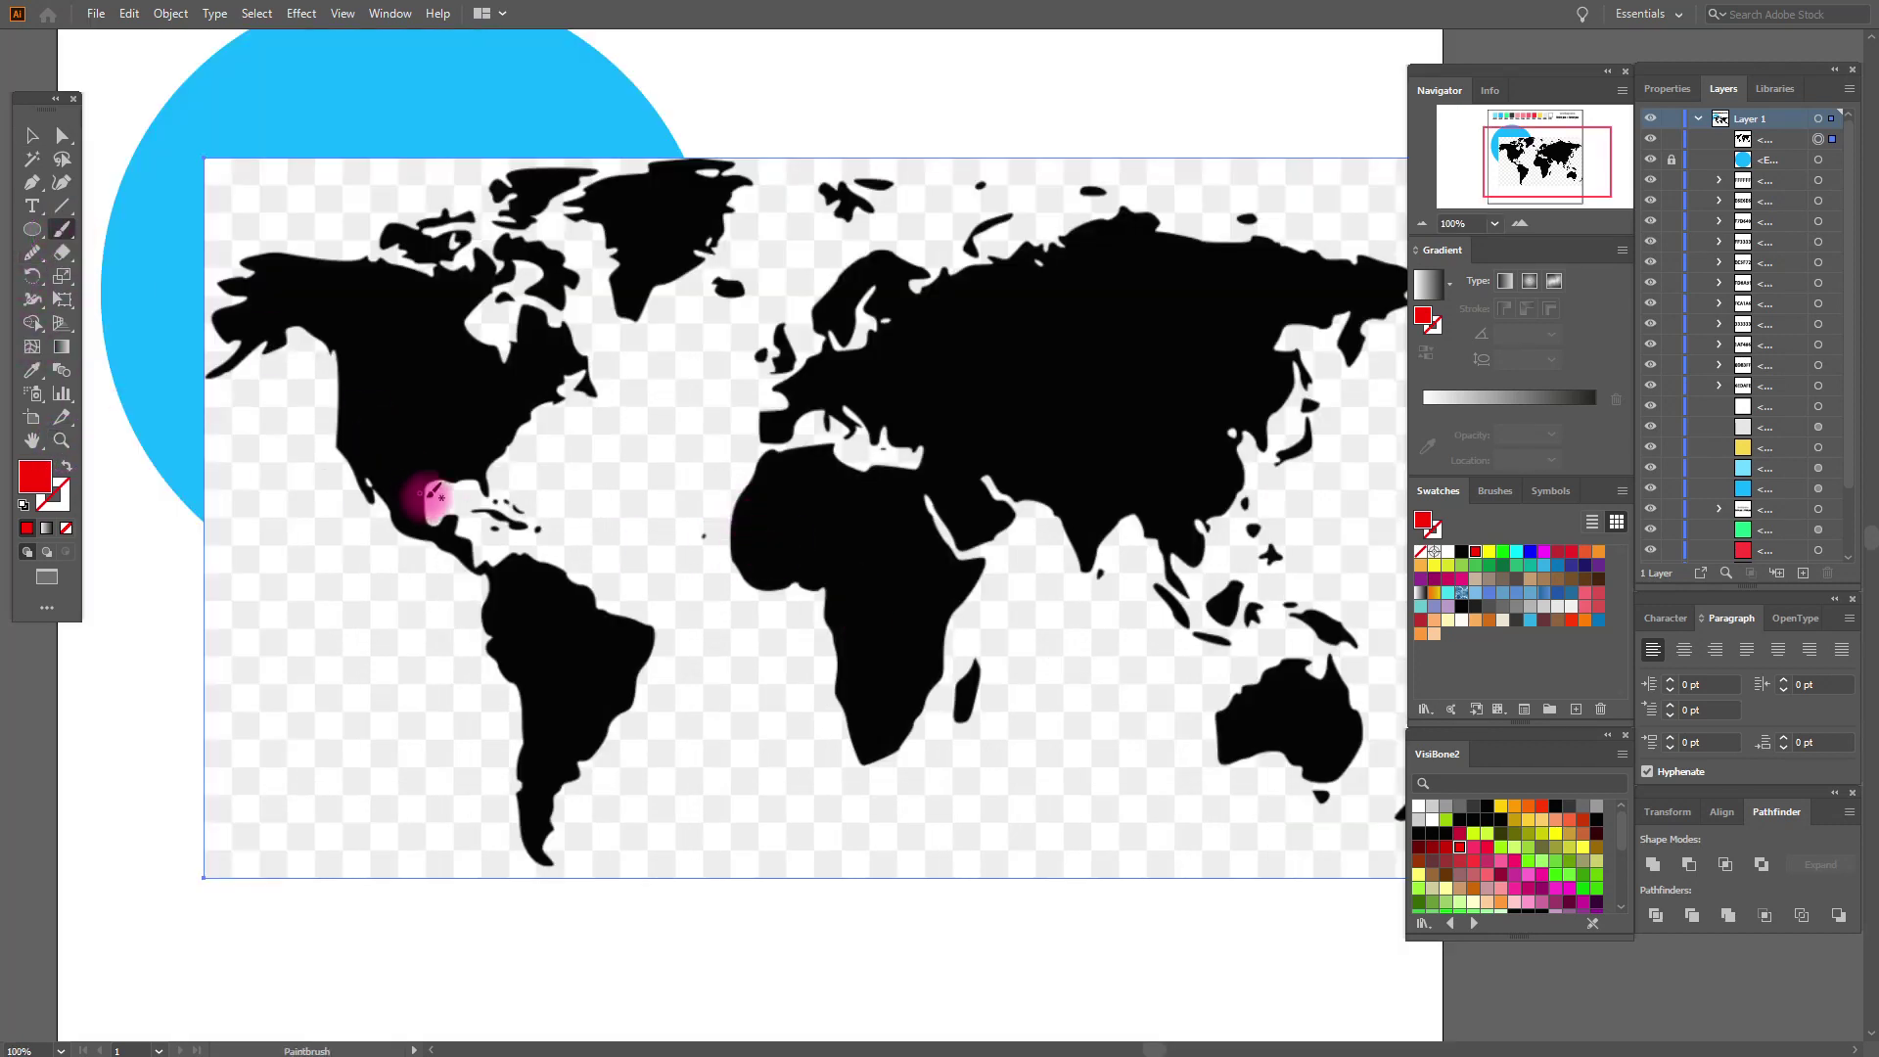
mouse_move(336, 352)
left_mouse_down()
mouse_move(240, 372)
mouse_move(250, 292)
left_mouse_up()
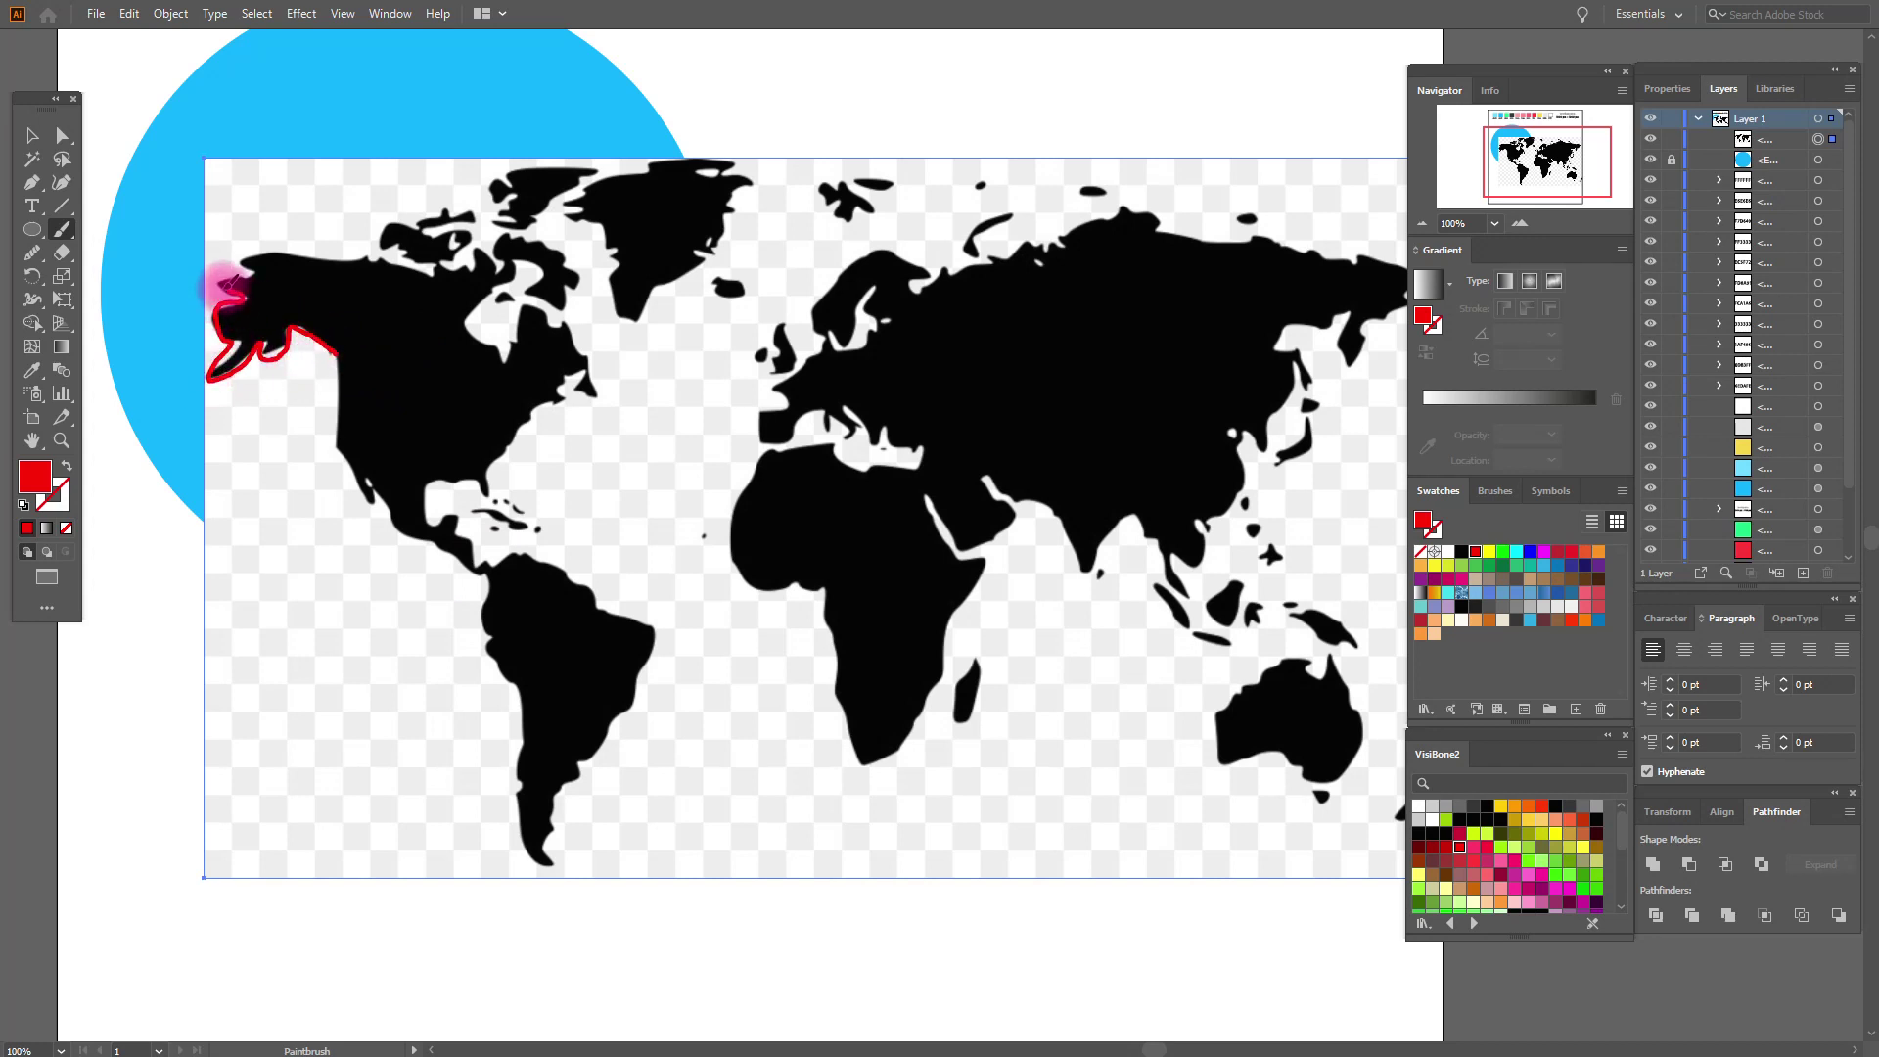
mouse_move(232, 283)
left_mouse_down()
mouse_move(497, 251)
mouse_move(585, 330)
mouse_move(490, 454)
mouse_move(495, 537)
mouse_move(608, 734)
mouse_move(534, 840)
mouse_move(483, 587)
mouse_move(336, 461)
mouse_move(344, 369)
left_mouse_up()
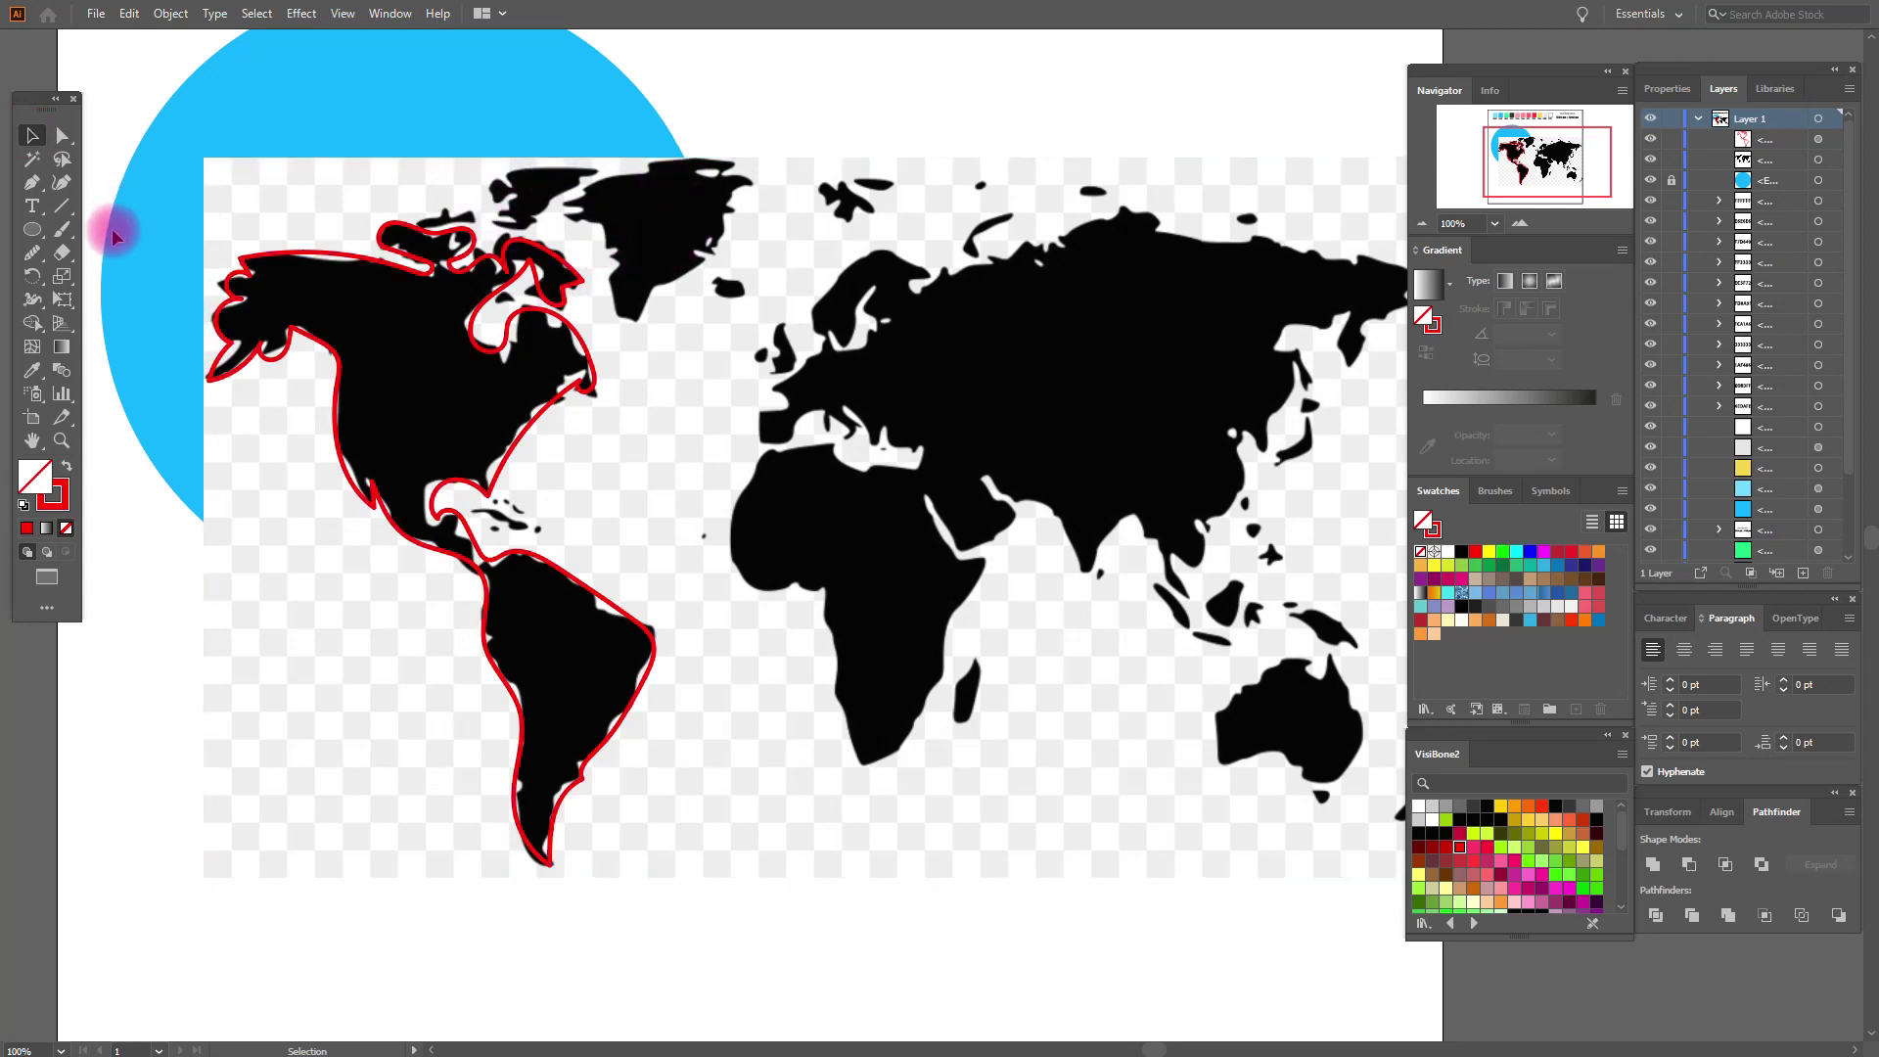
Trace red outlines around Baffin Island, Ellesmere Island, Greenland, Iceland and Cuba.
left_click(62, 229)
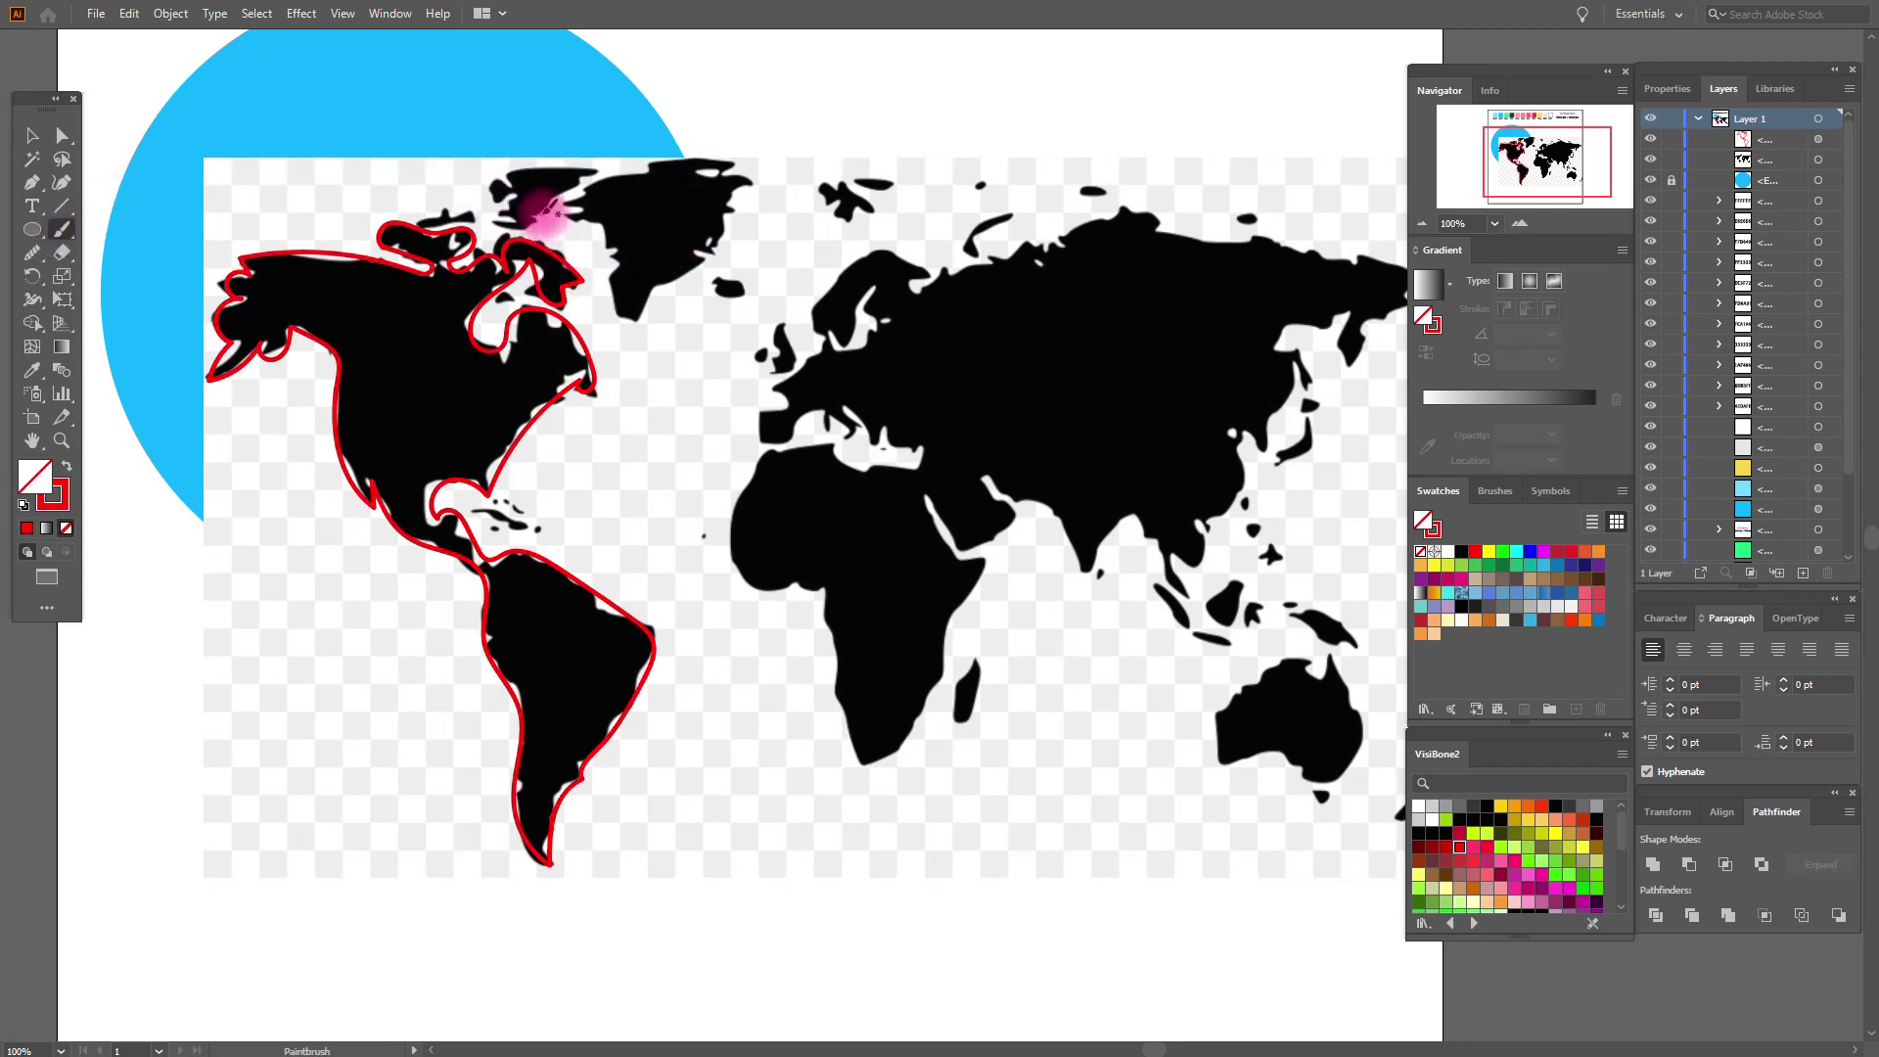
left_click_drag(541, 208, 566, 200)
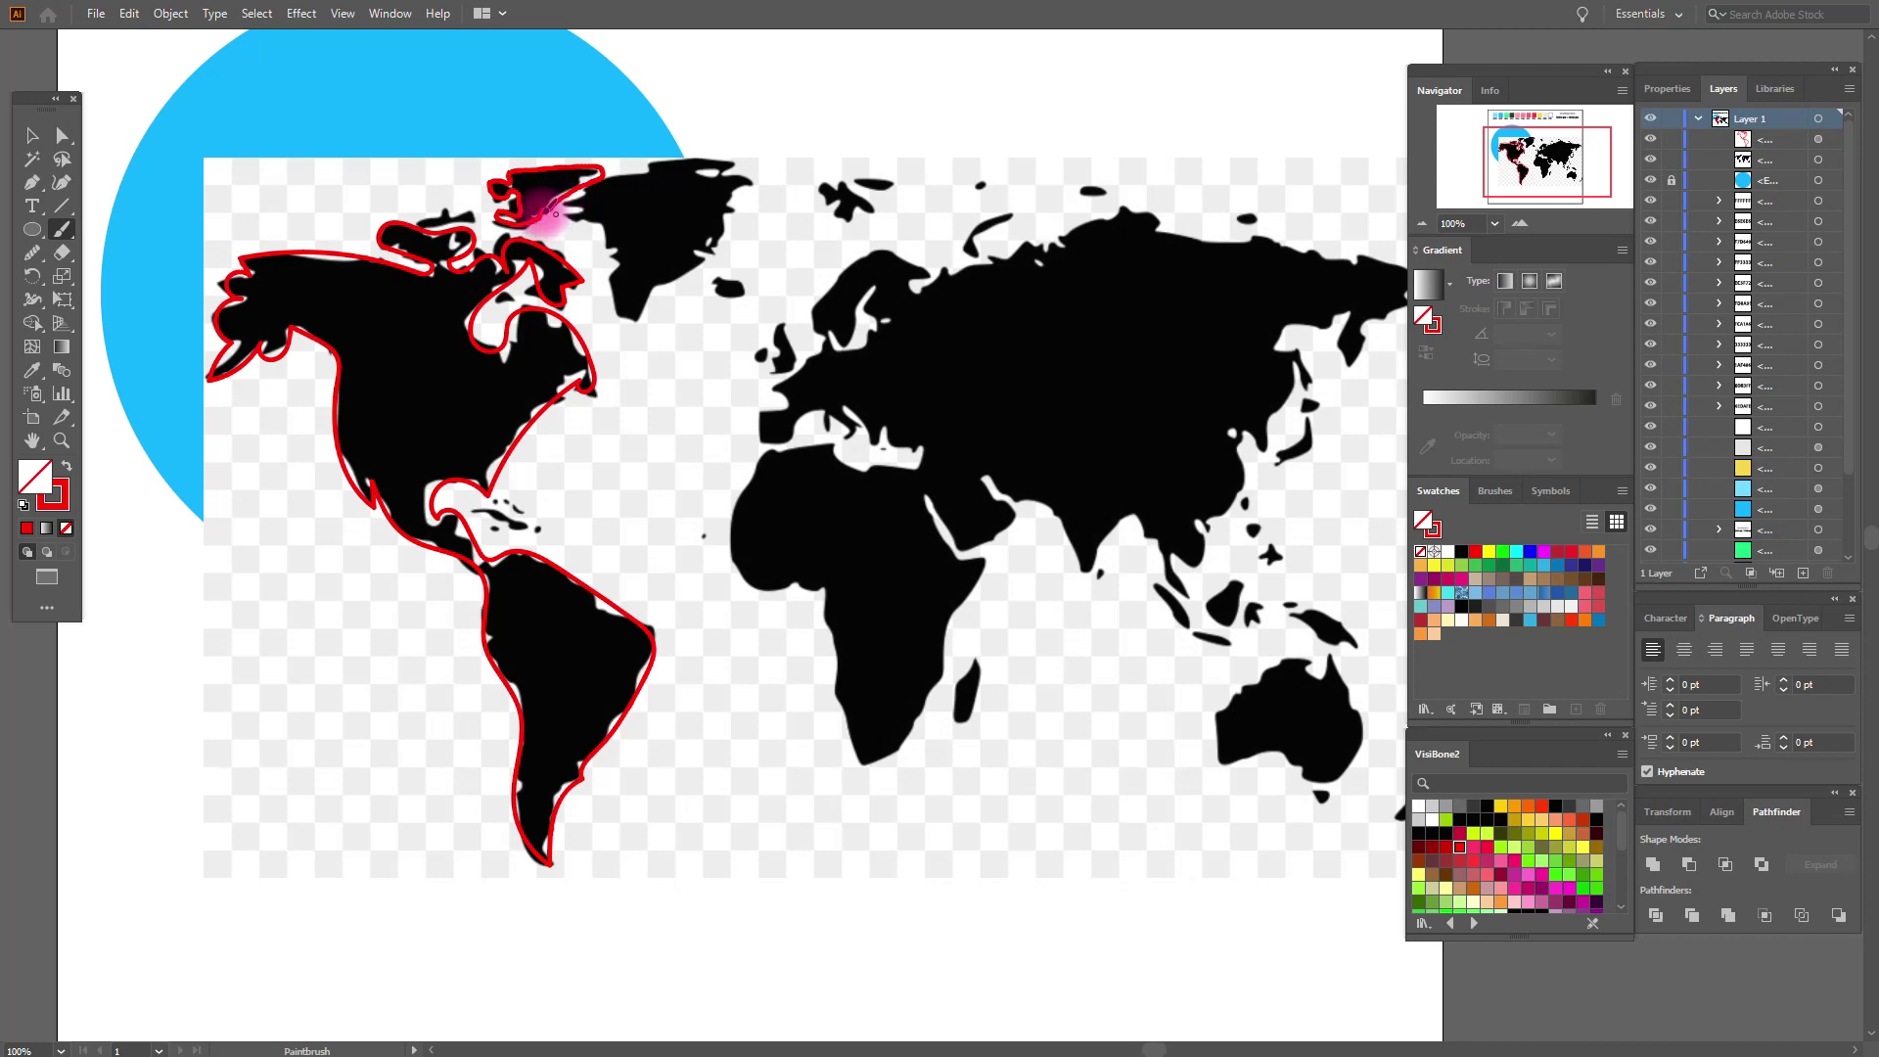
left_click_drag(548, 207, 554, 203)
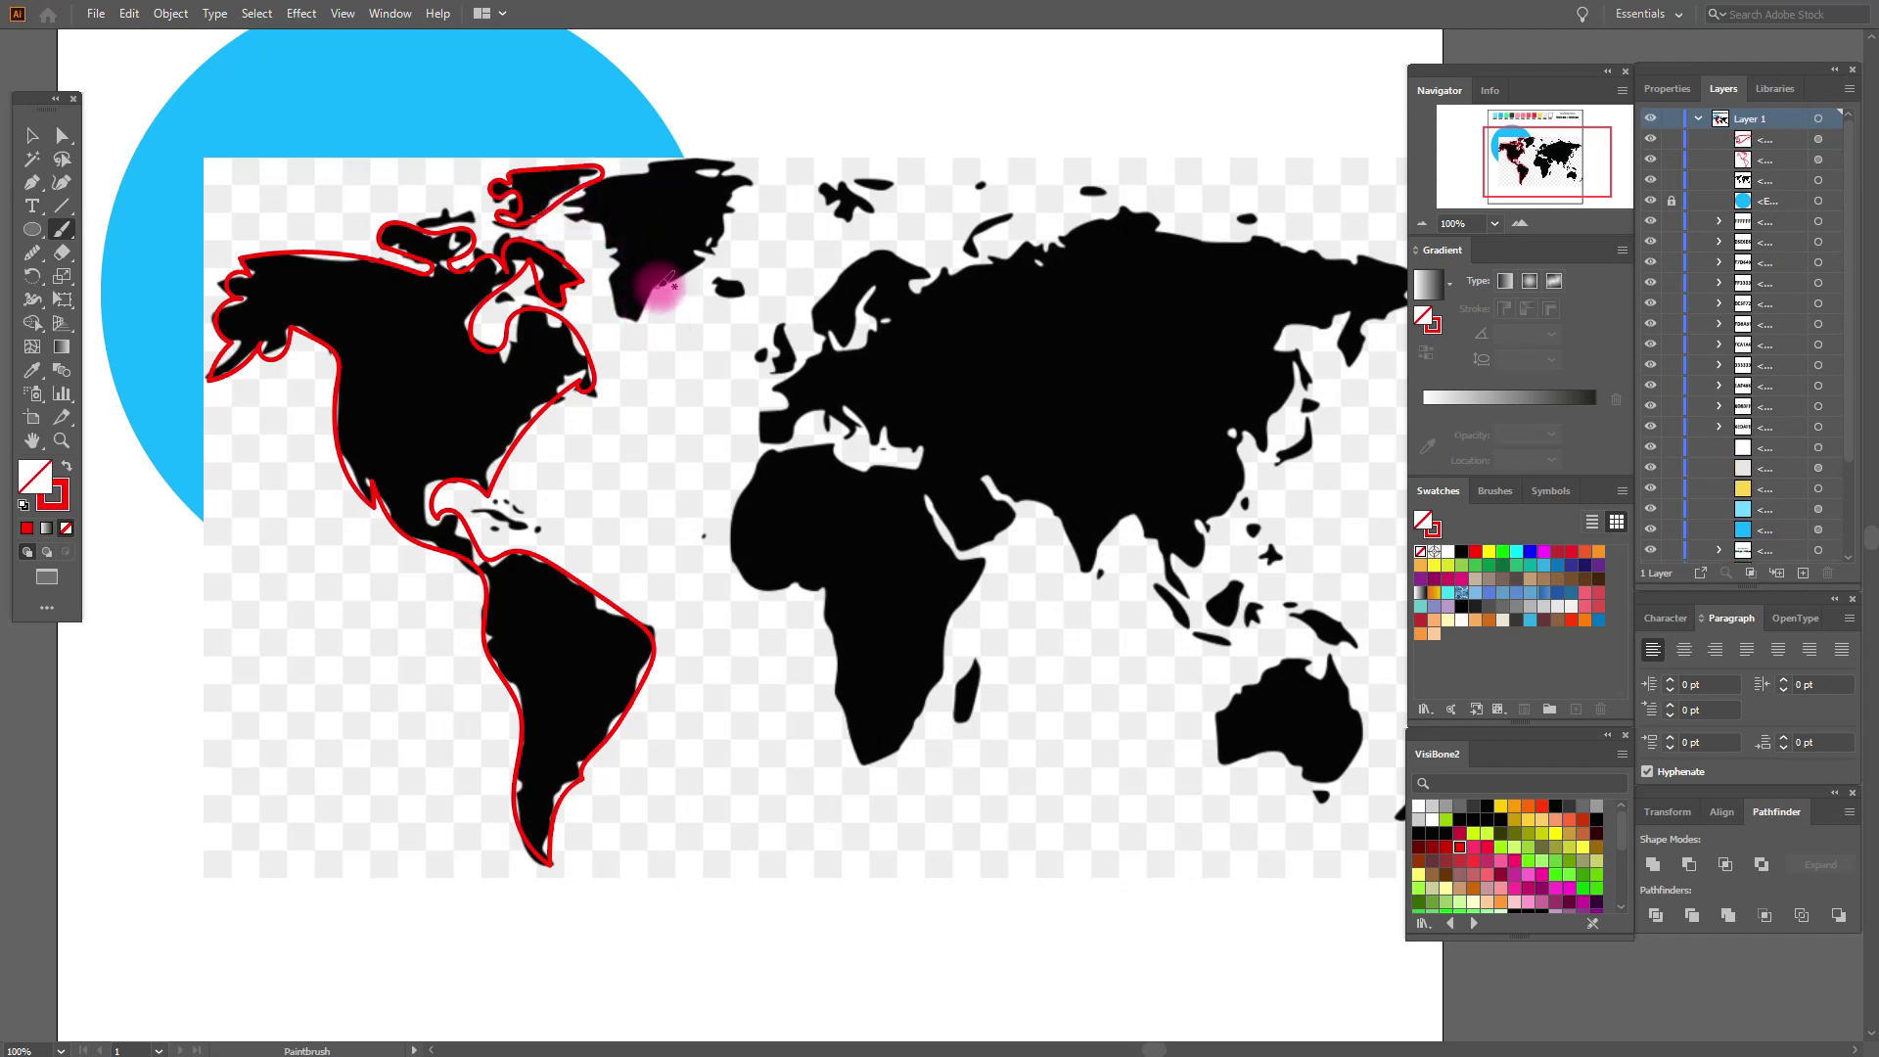
left_click_drag(665, 284, 666, 285)
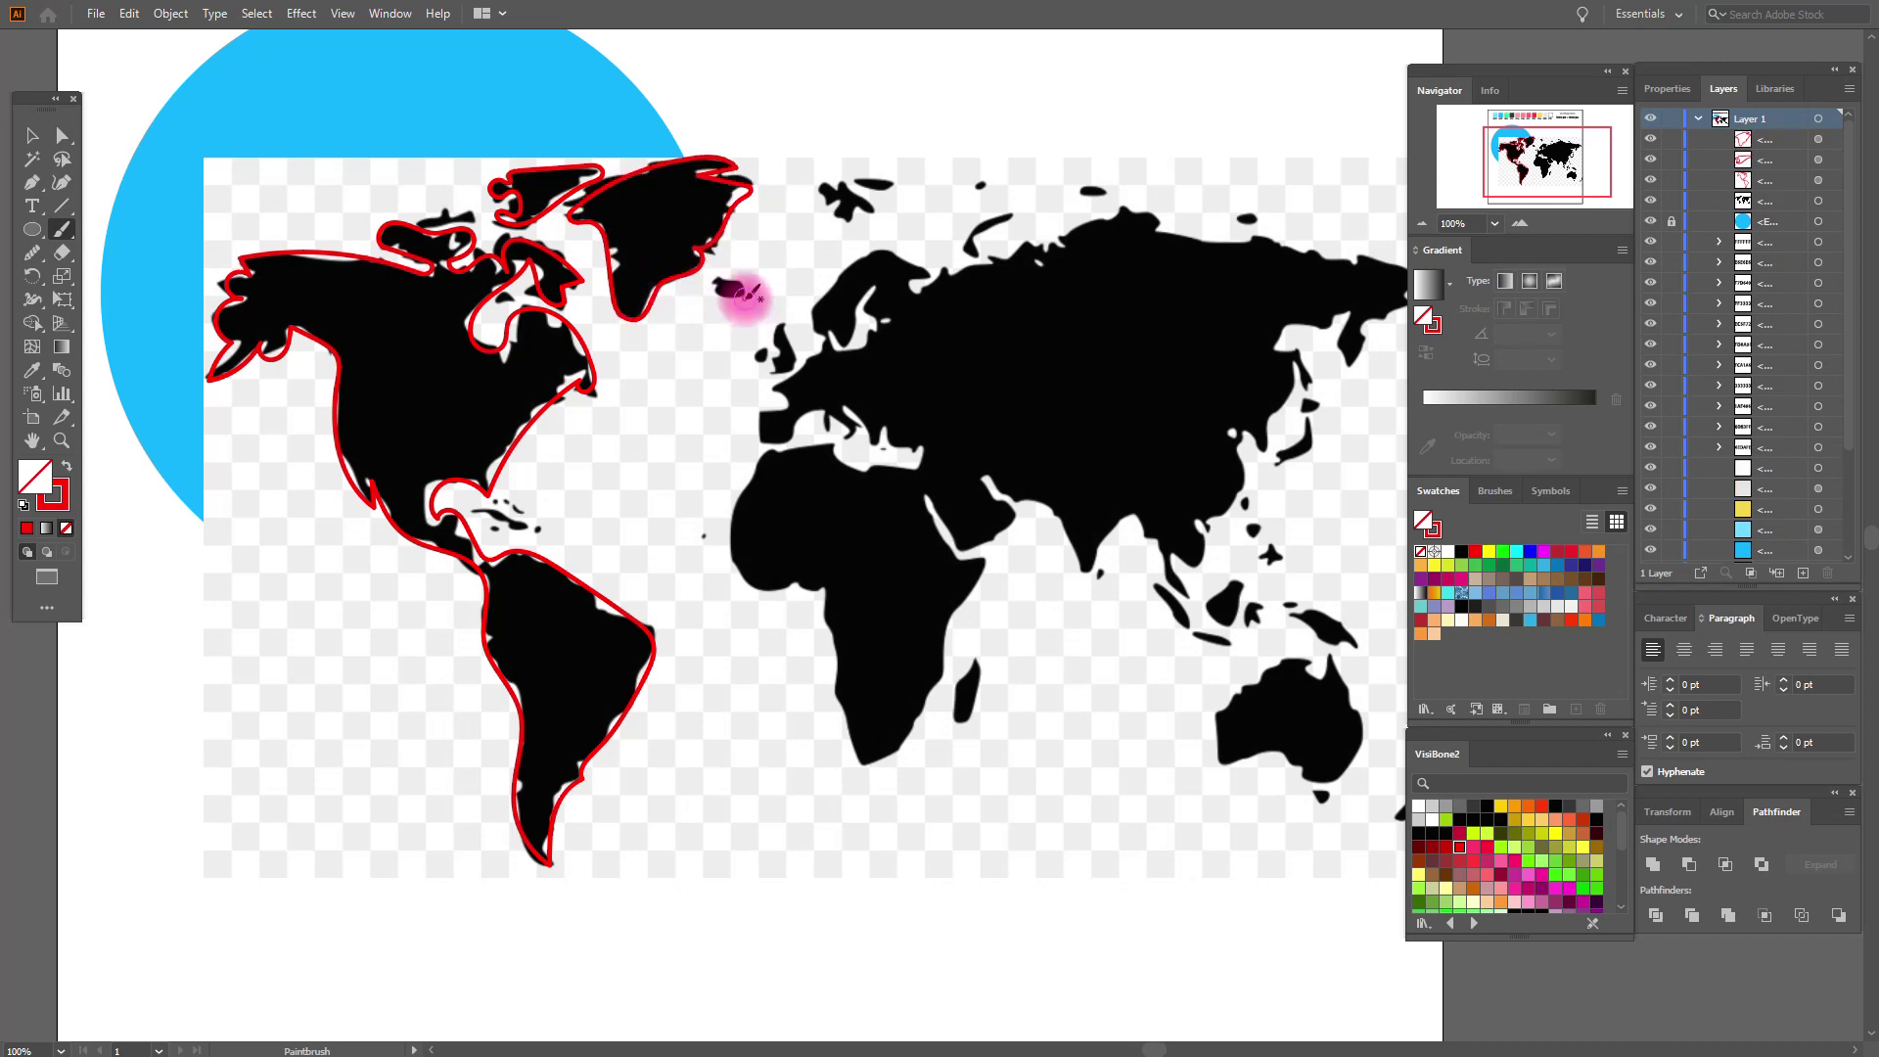
left_click_drag(744, 294, 750, 287)
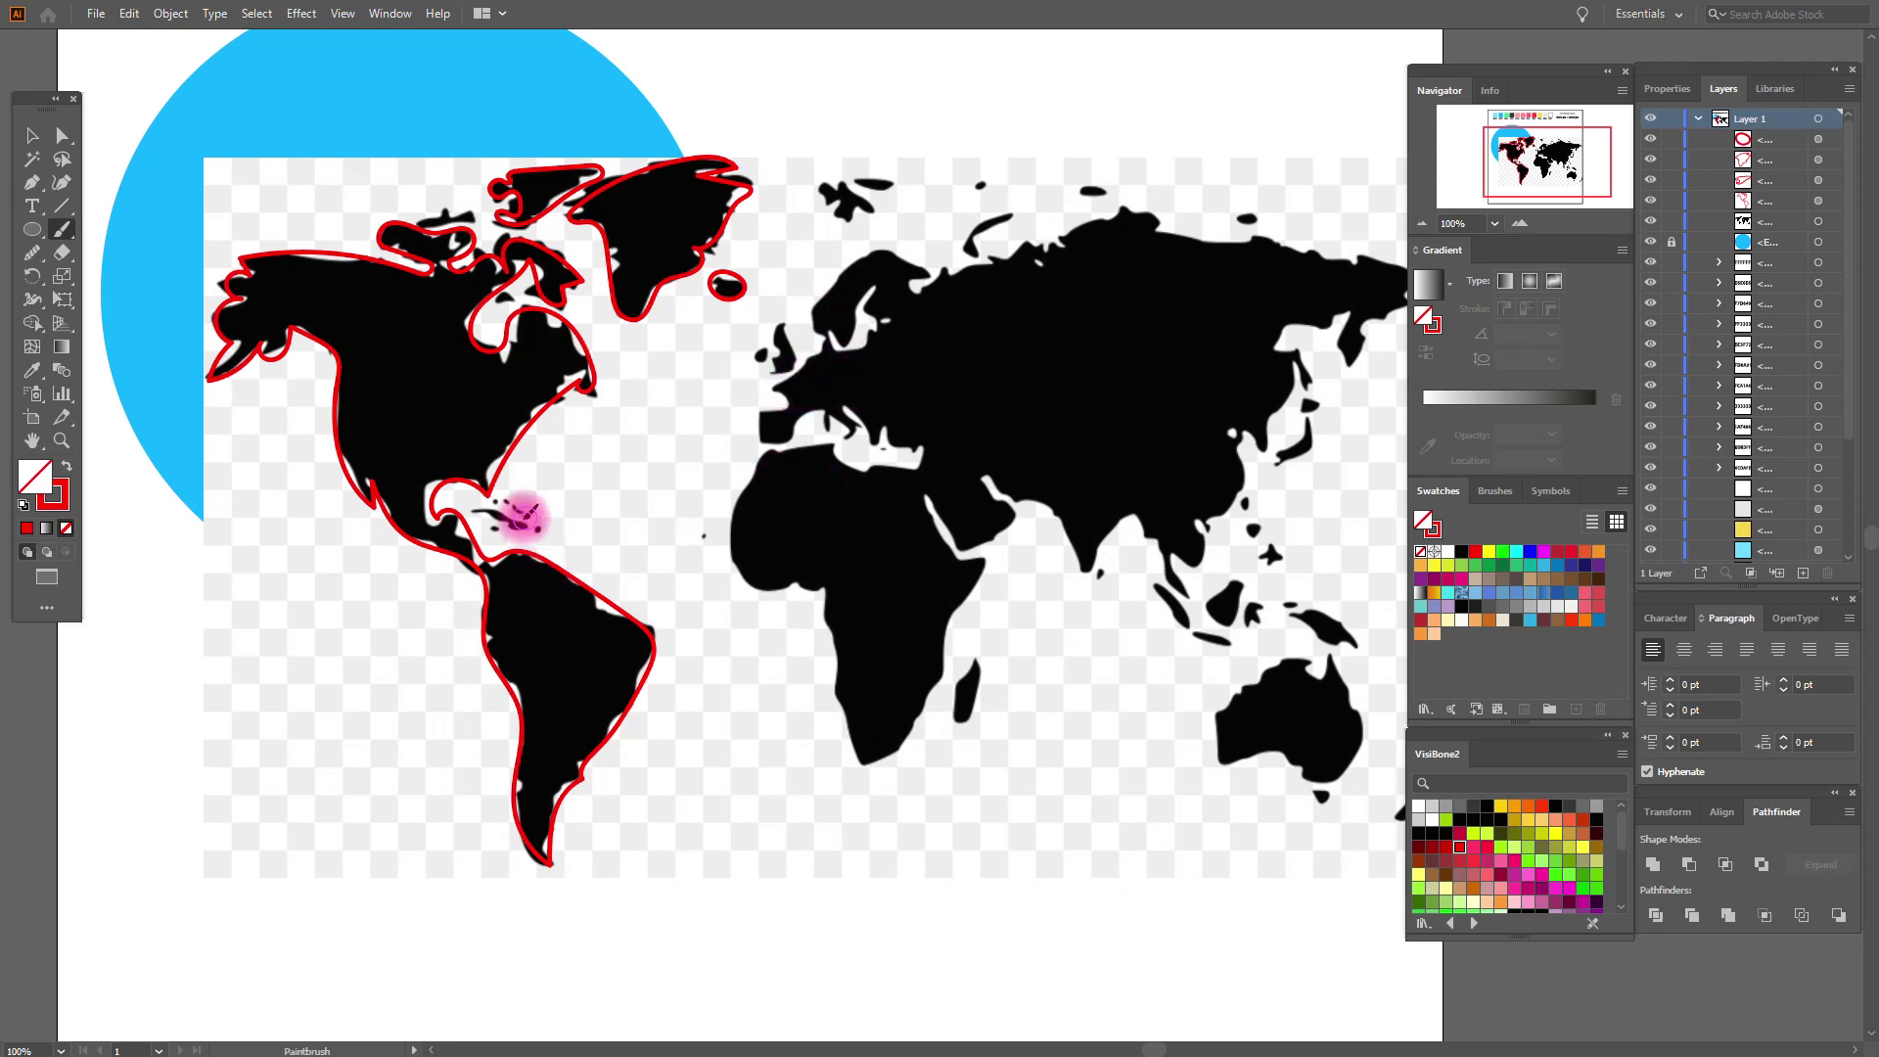
mouse_move(468, 511)
left_mouse_down()
mouse_move(526, 531)
mouse_move(537, 513)
left_mouse_up()
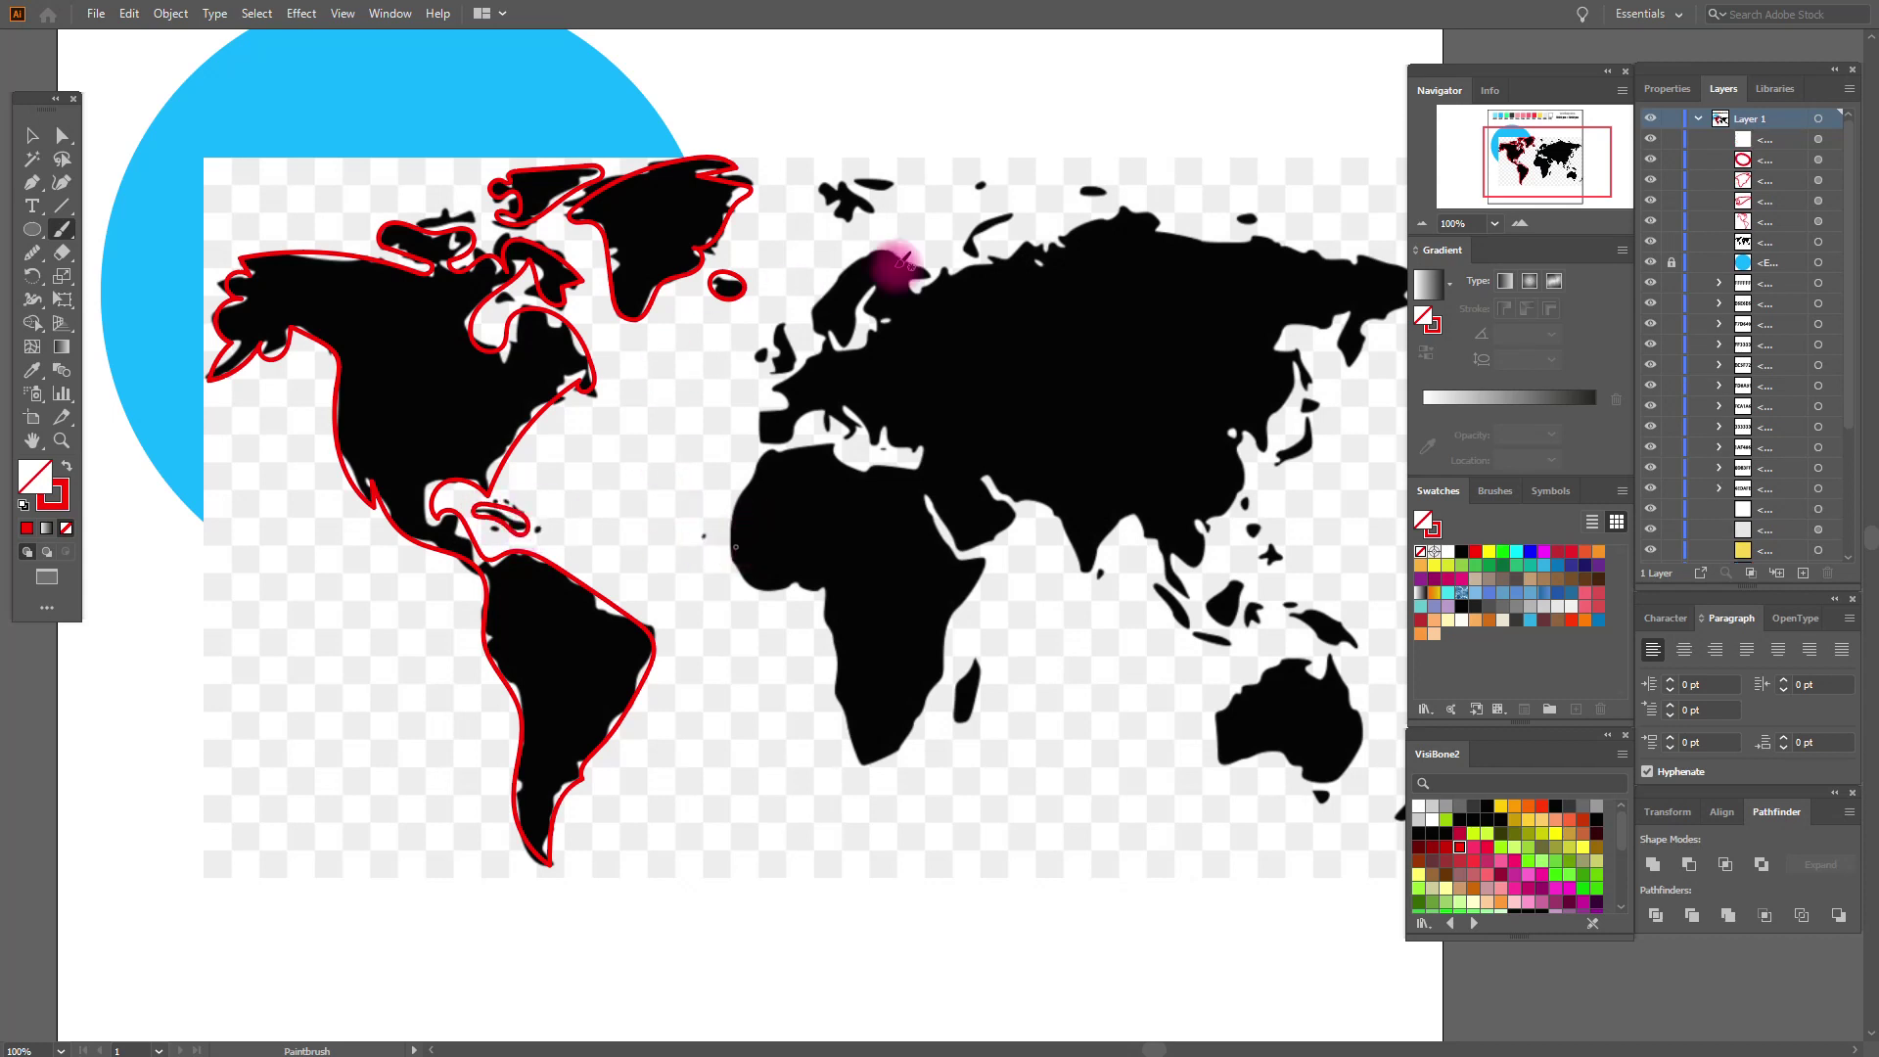
Trace red outlines around Europe with Africa, Svalbard, Great Britain, Ireland and an Arctic island.
mouse_move(925, 448)
left_mouse_down()
mouse_move(763, 386)
mouse_move(930, 277)
mouse_move(908, 734)
mouse_move(795, 607)
mouse_move(842, 448)
mouse_move(910, 468)
left_mouse_up()
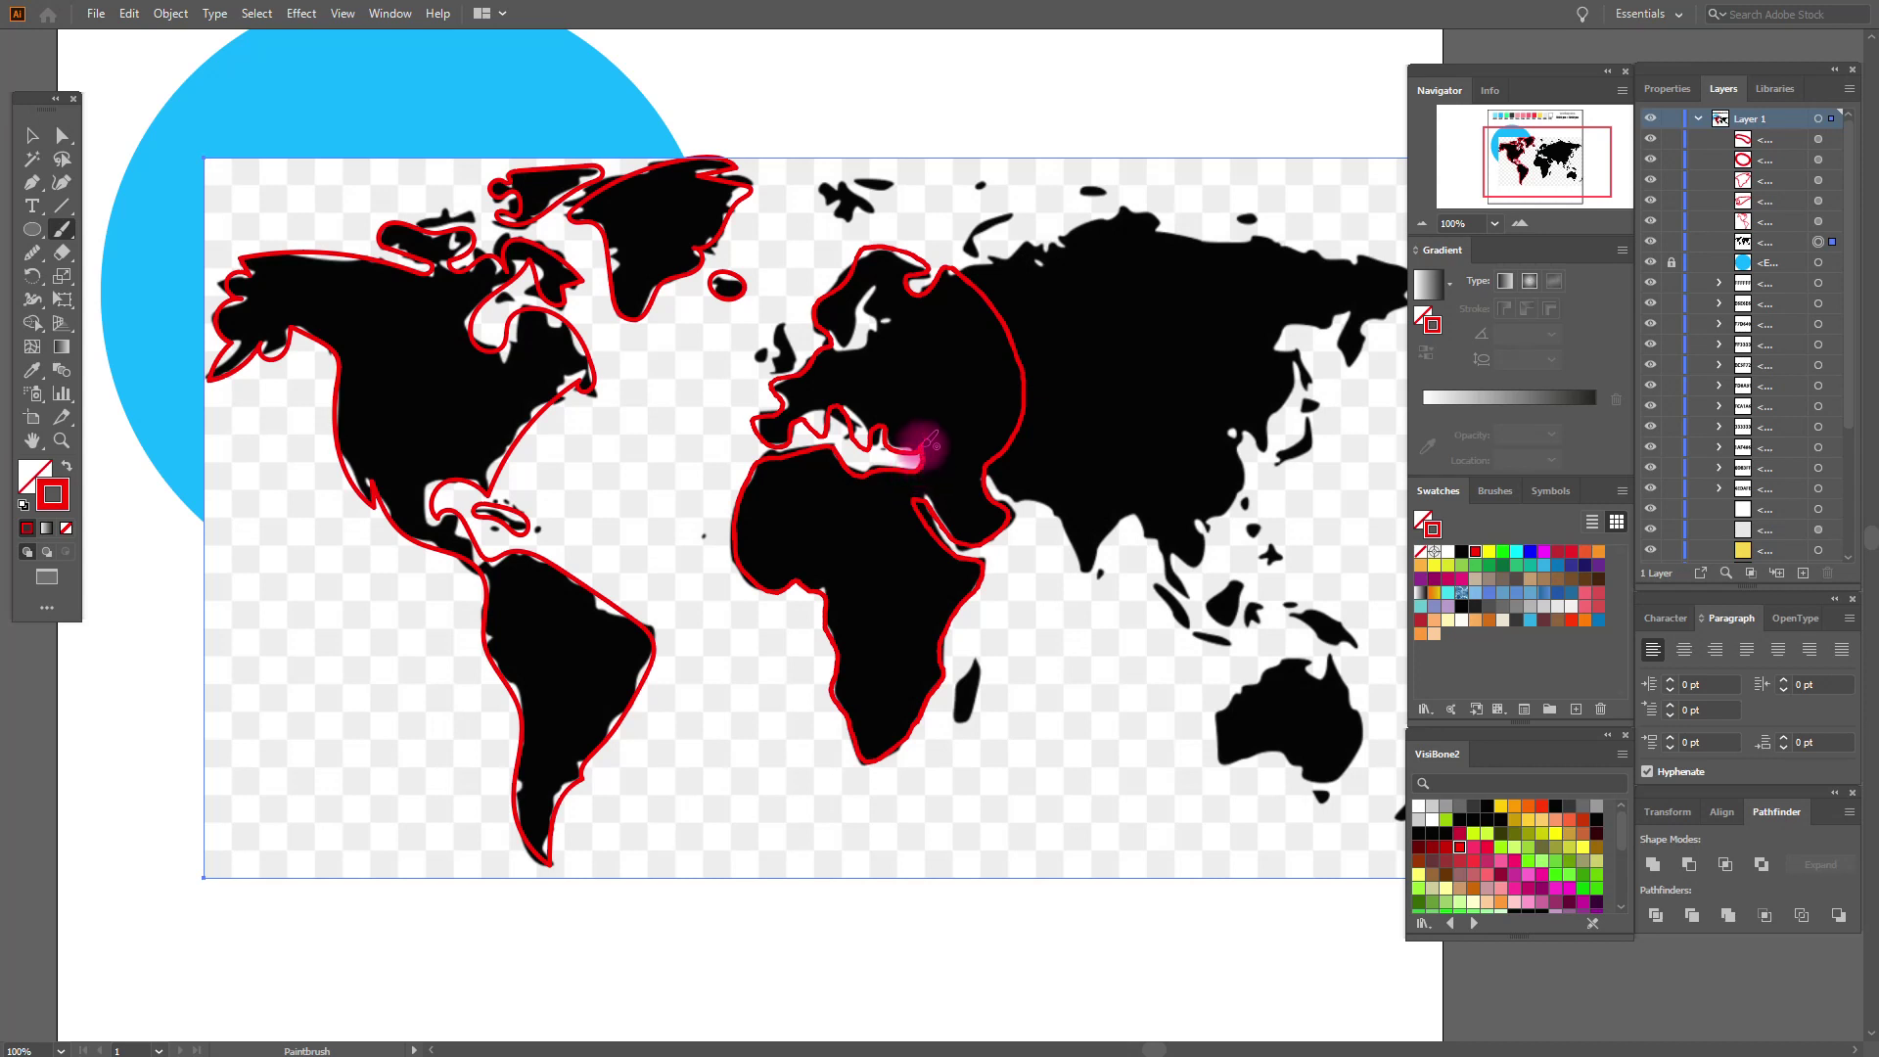
left_click_drag(926, 445, 928, 448)
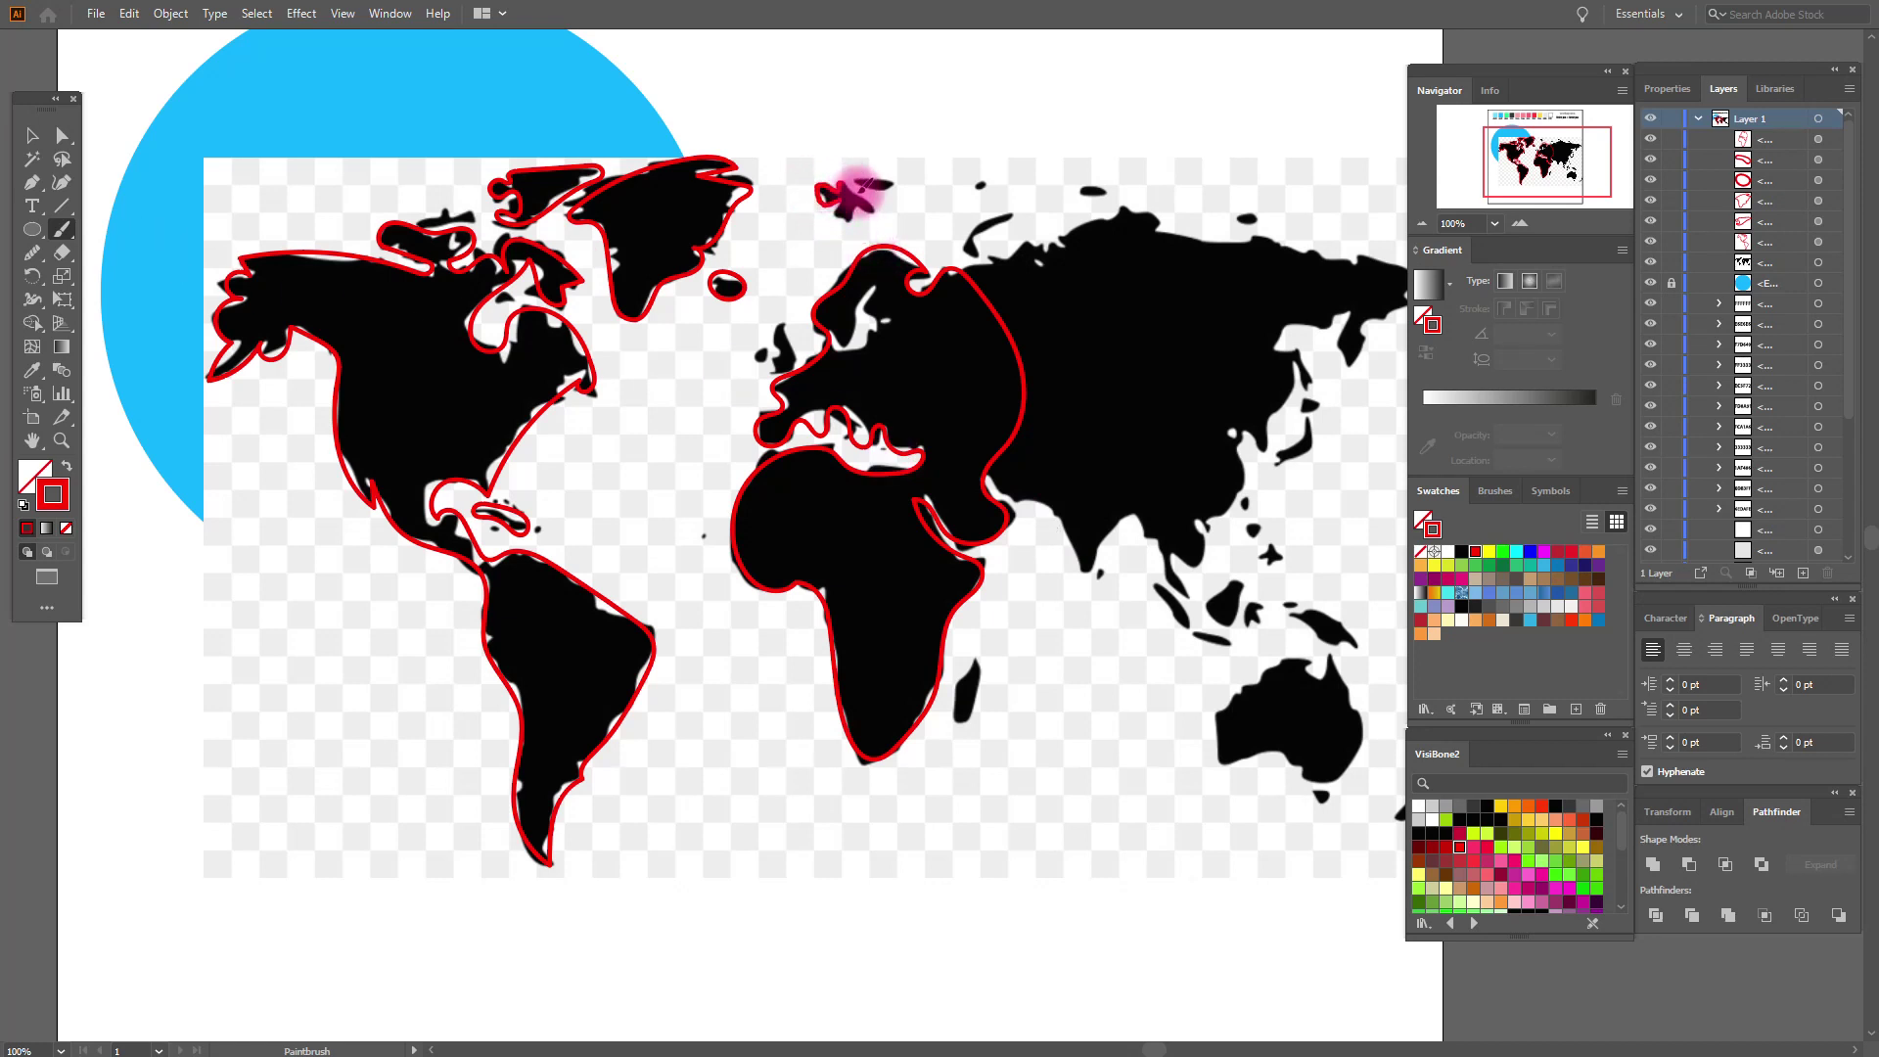
mouse_move(830, 196)
left_mouse_down()
mouse_move(878, 206)
mouse_move(848, 221)
left_mouse_up()
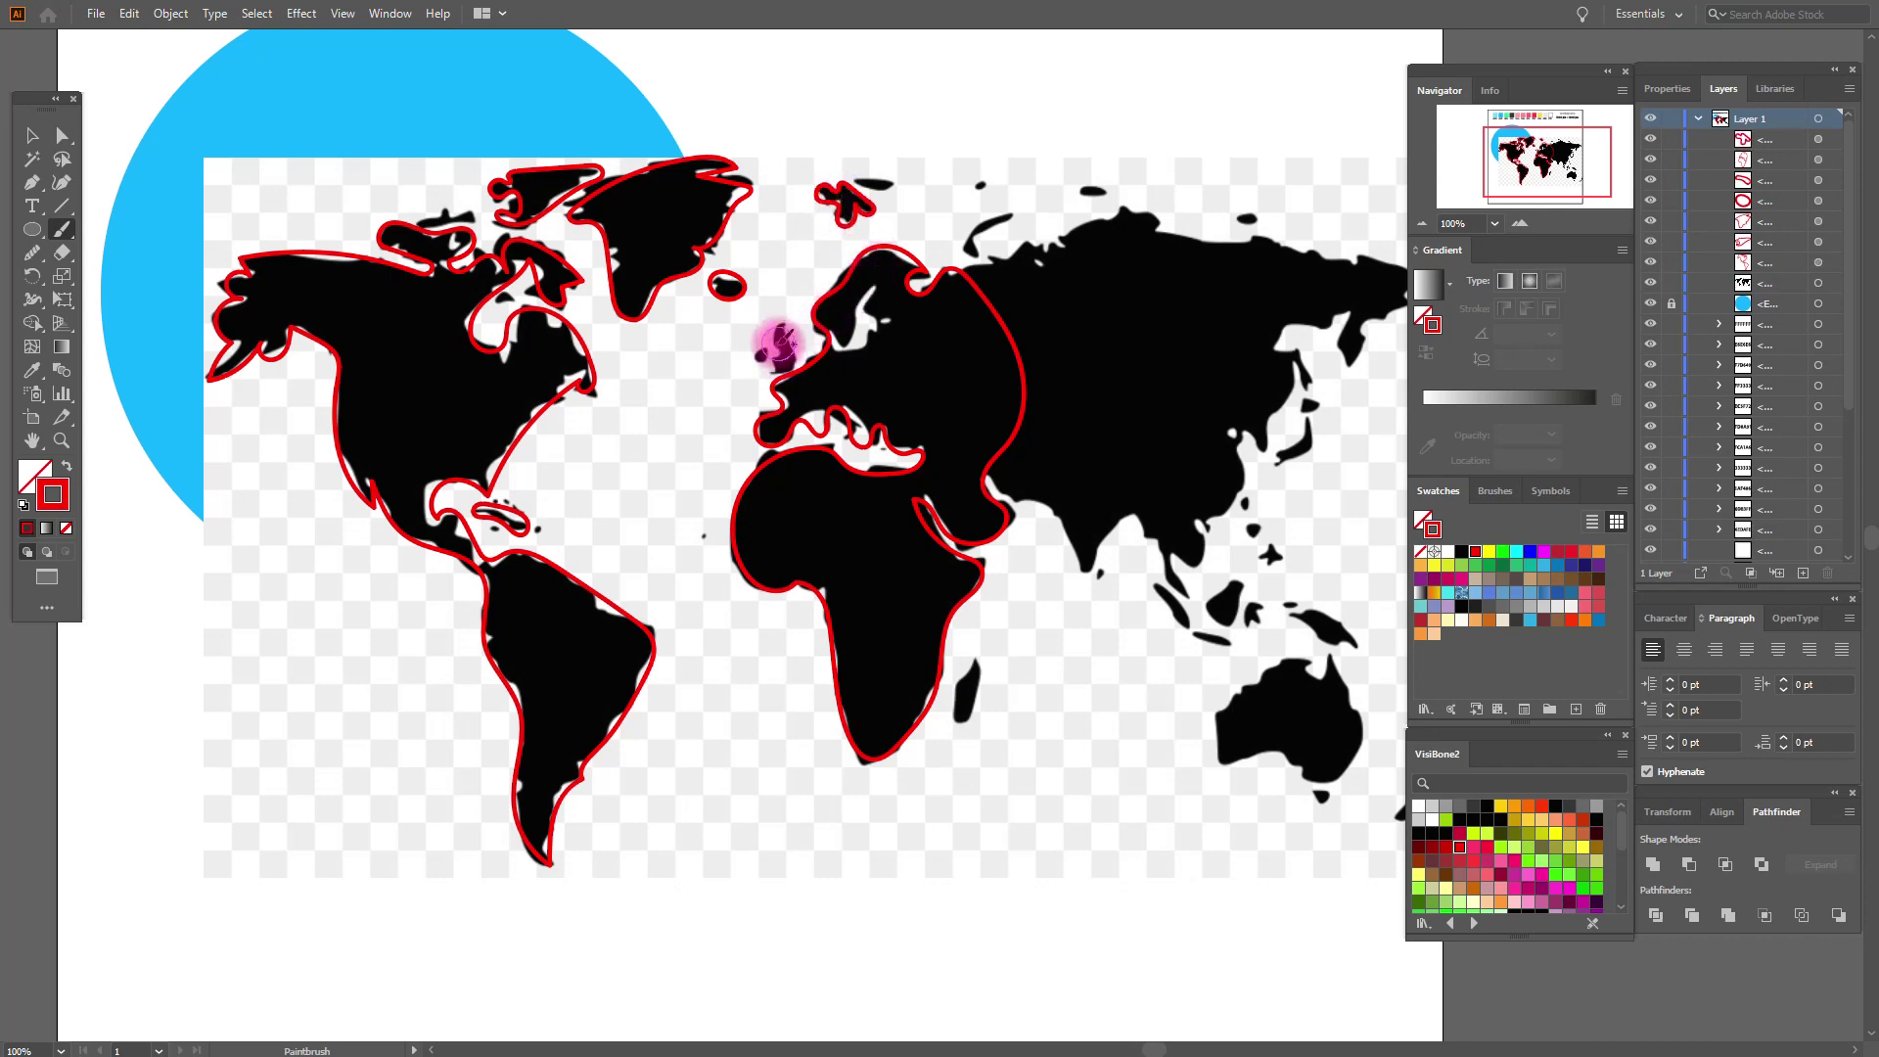
left_click_drag(780, 342, 800, 344)
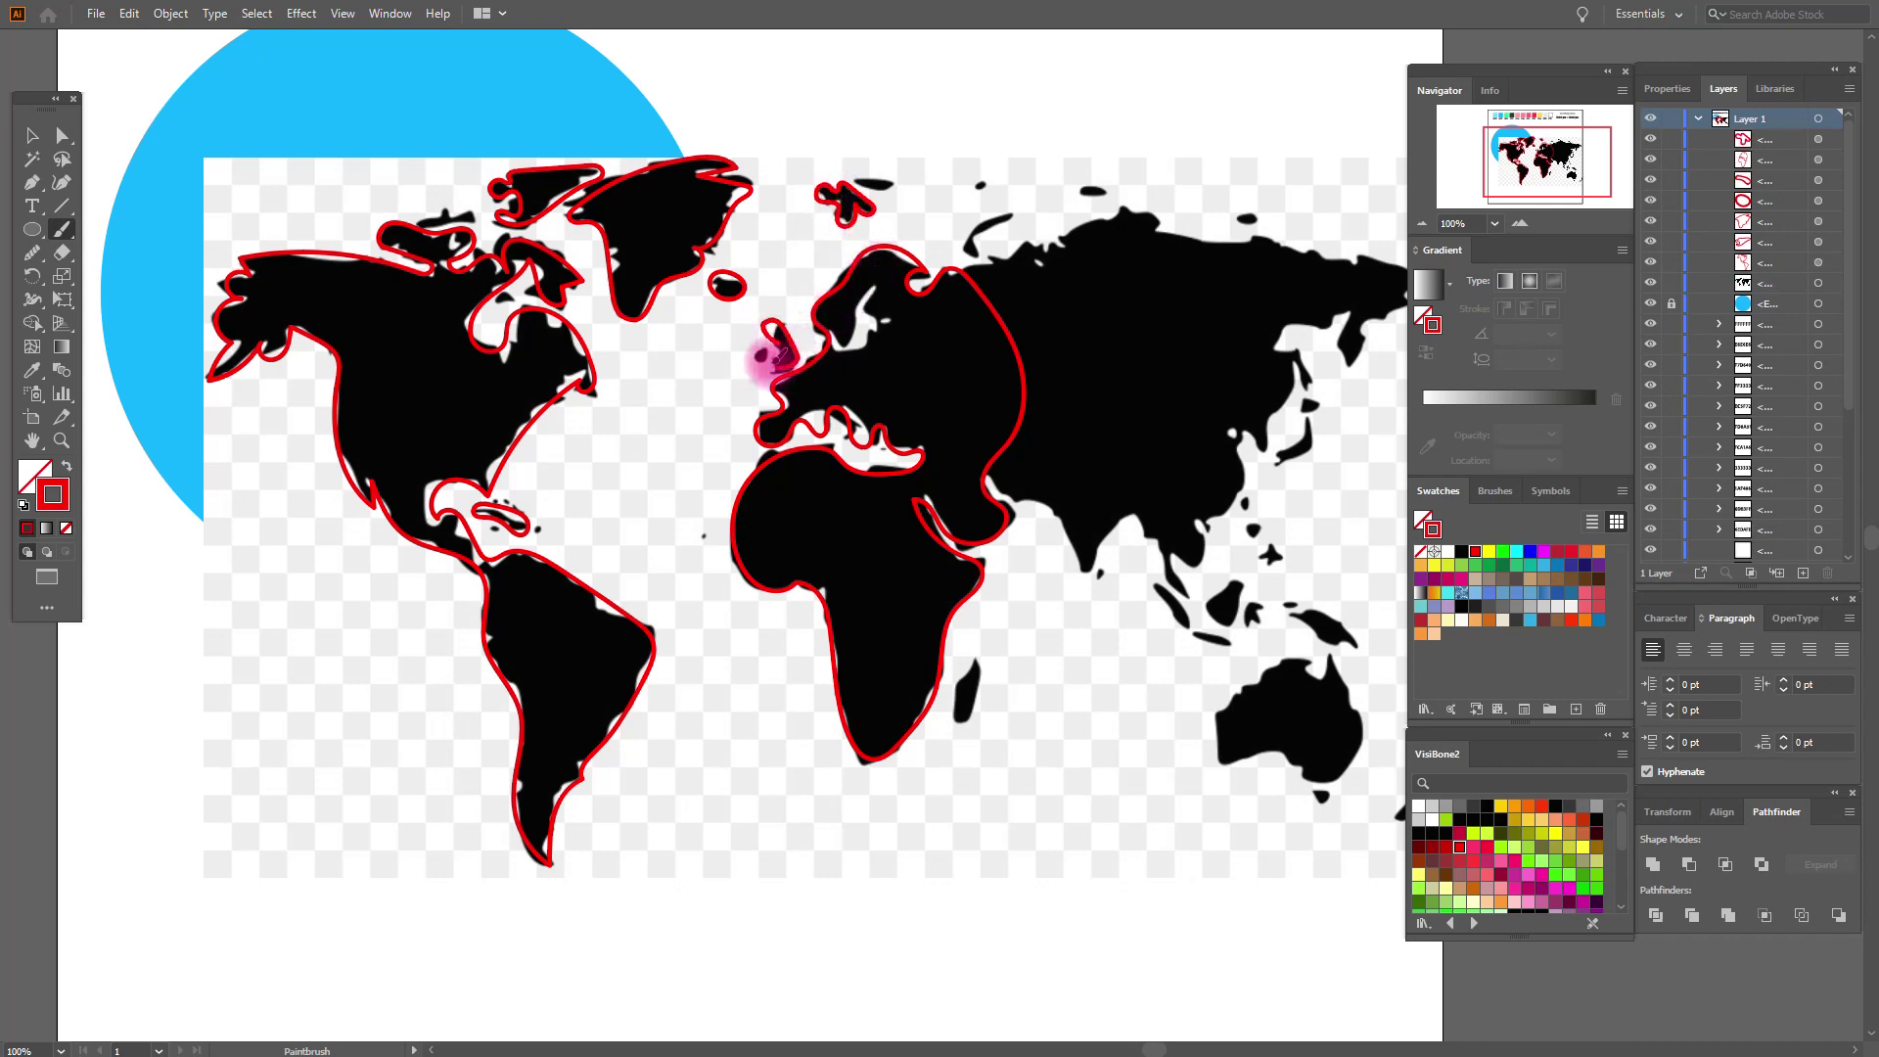
left_click_drag(783, 342, 768, 364)
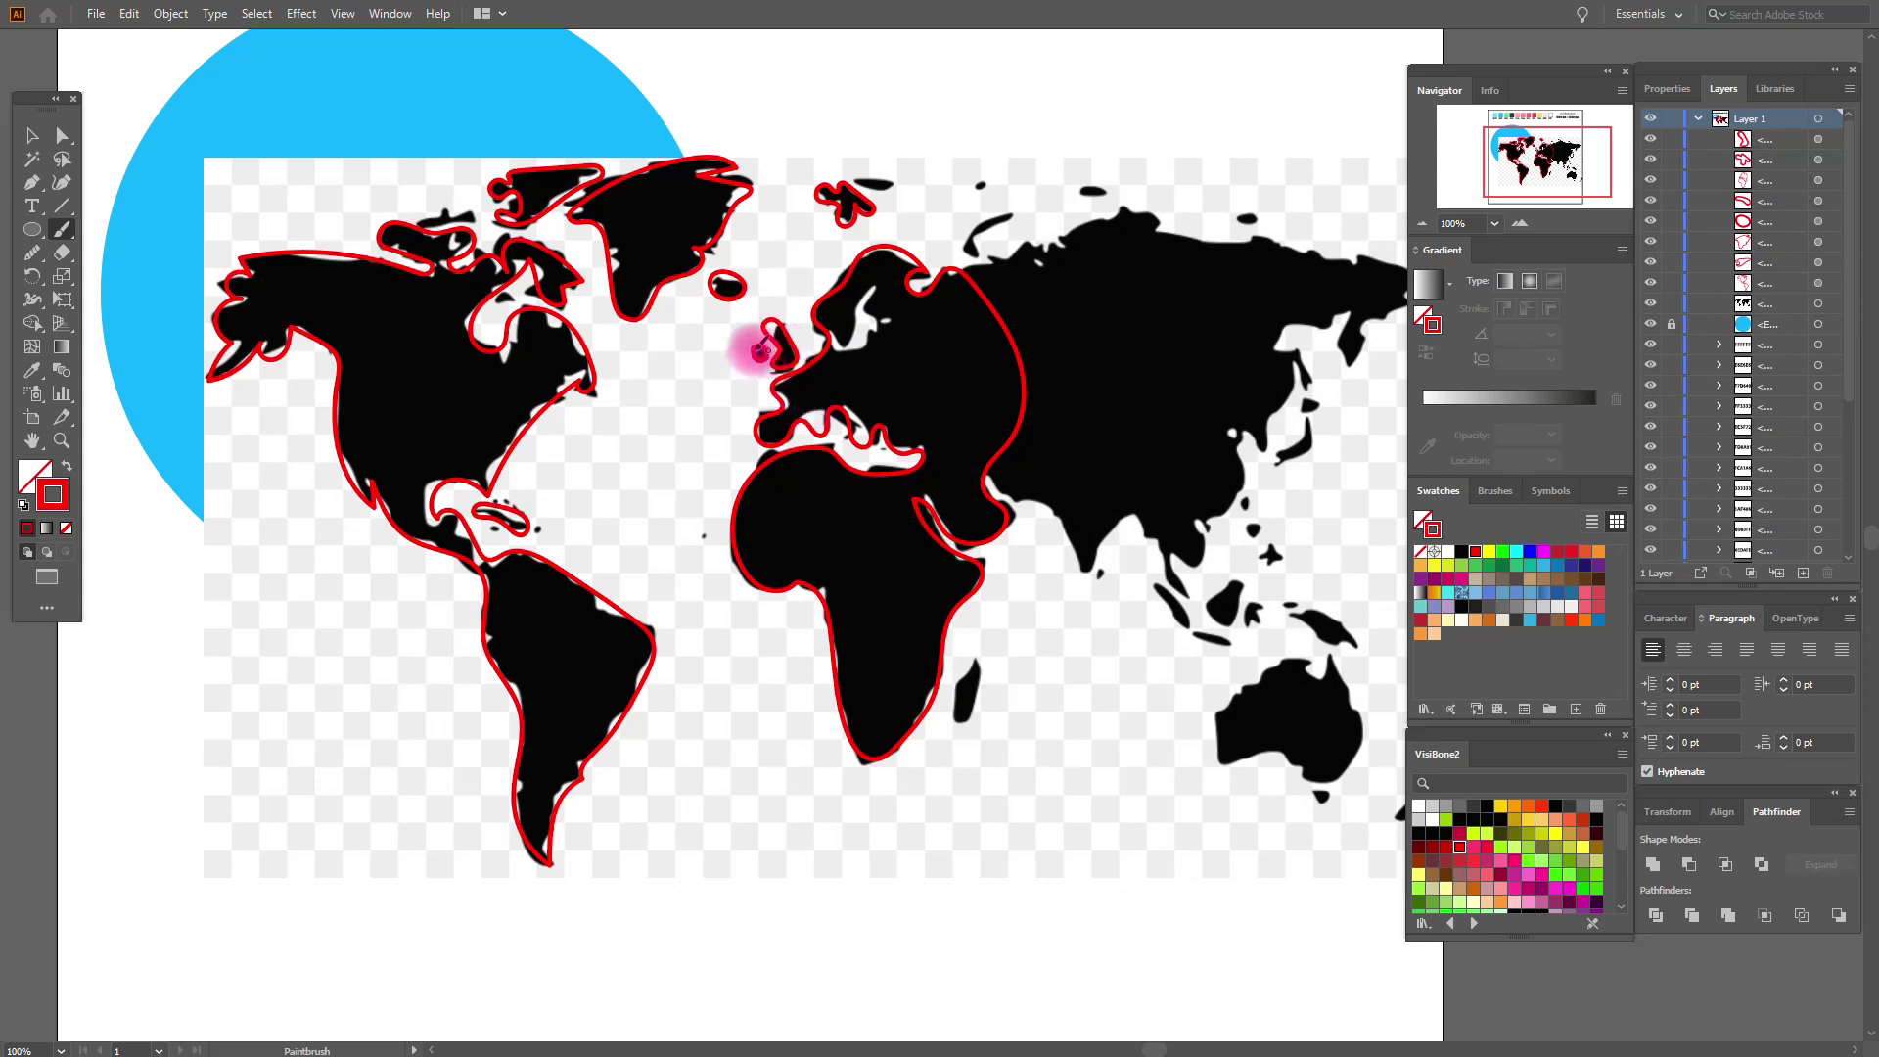
left_click_drag(762, 349, 765, 344)
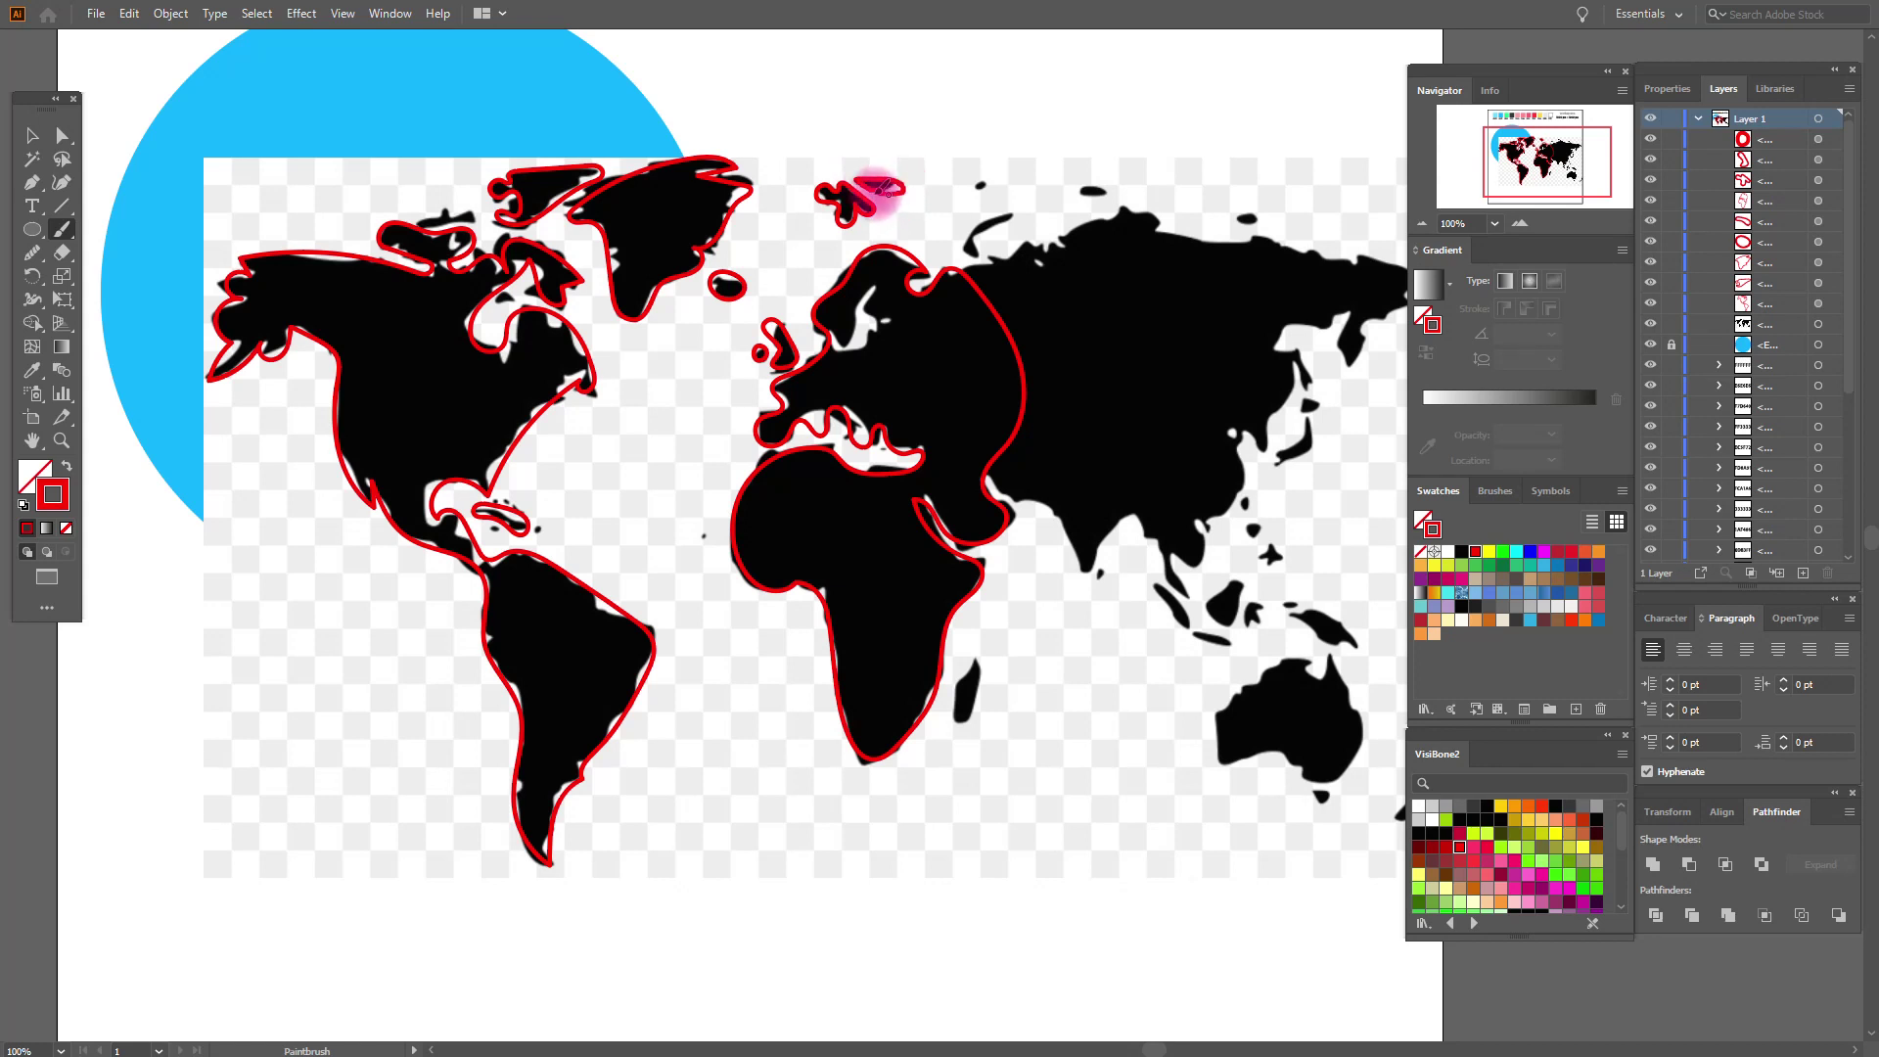
left_click_drag(858, 182, 861, 188)
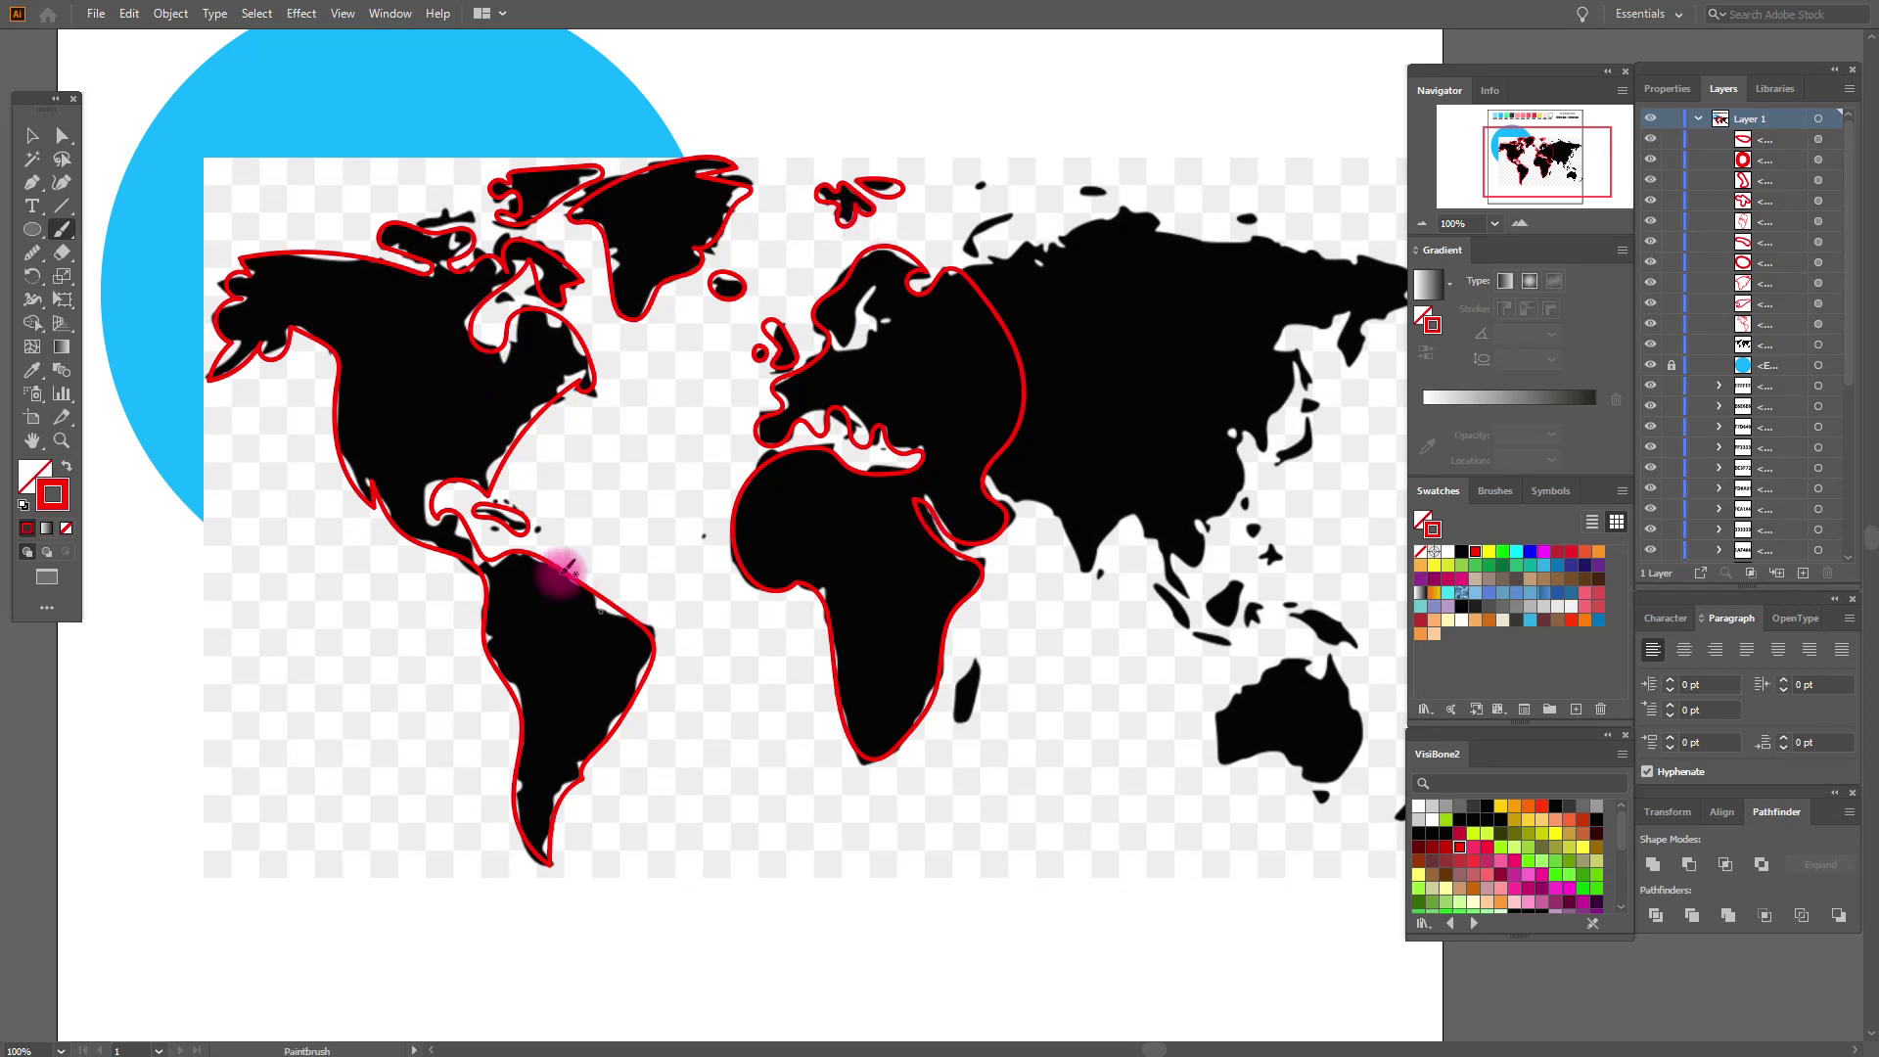
left_click(31, 135)
Delete the world map image and select the Americas outline path.
left_click(622, 430)
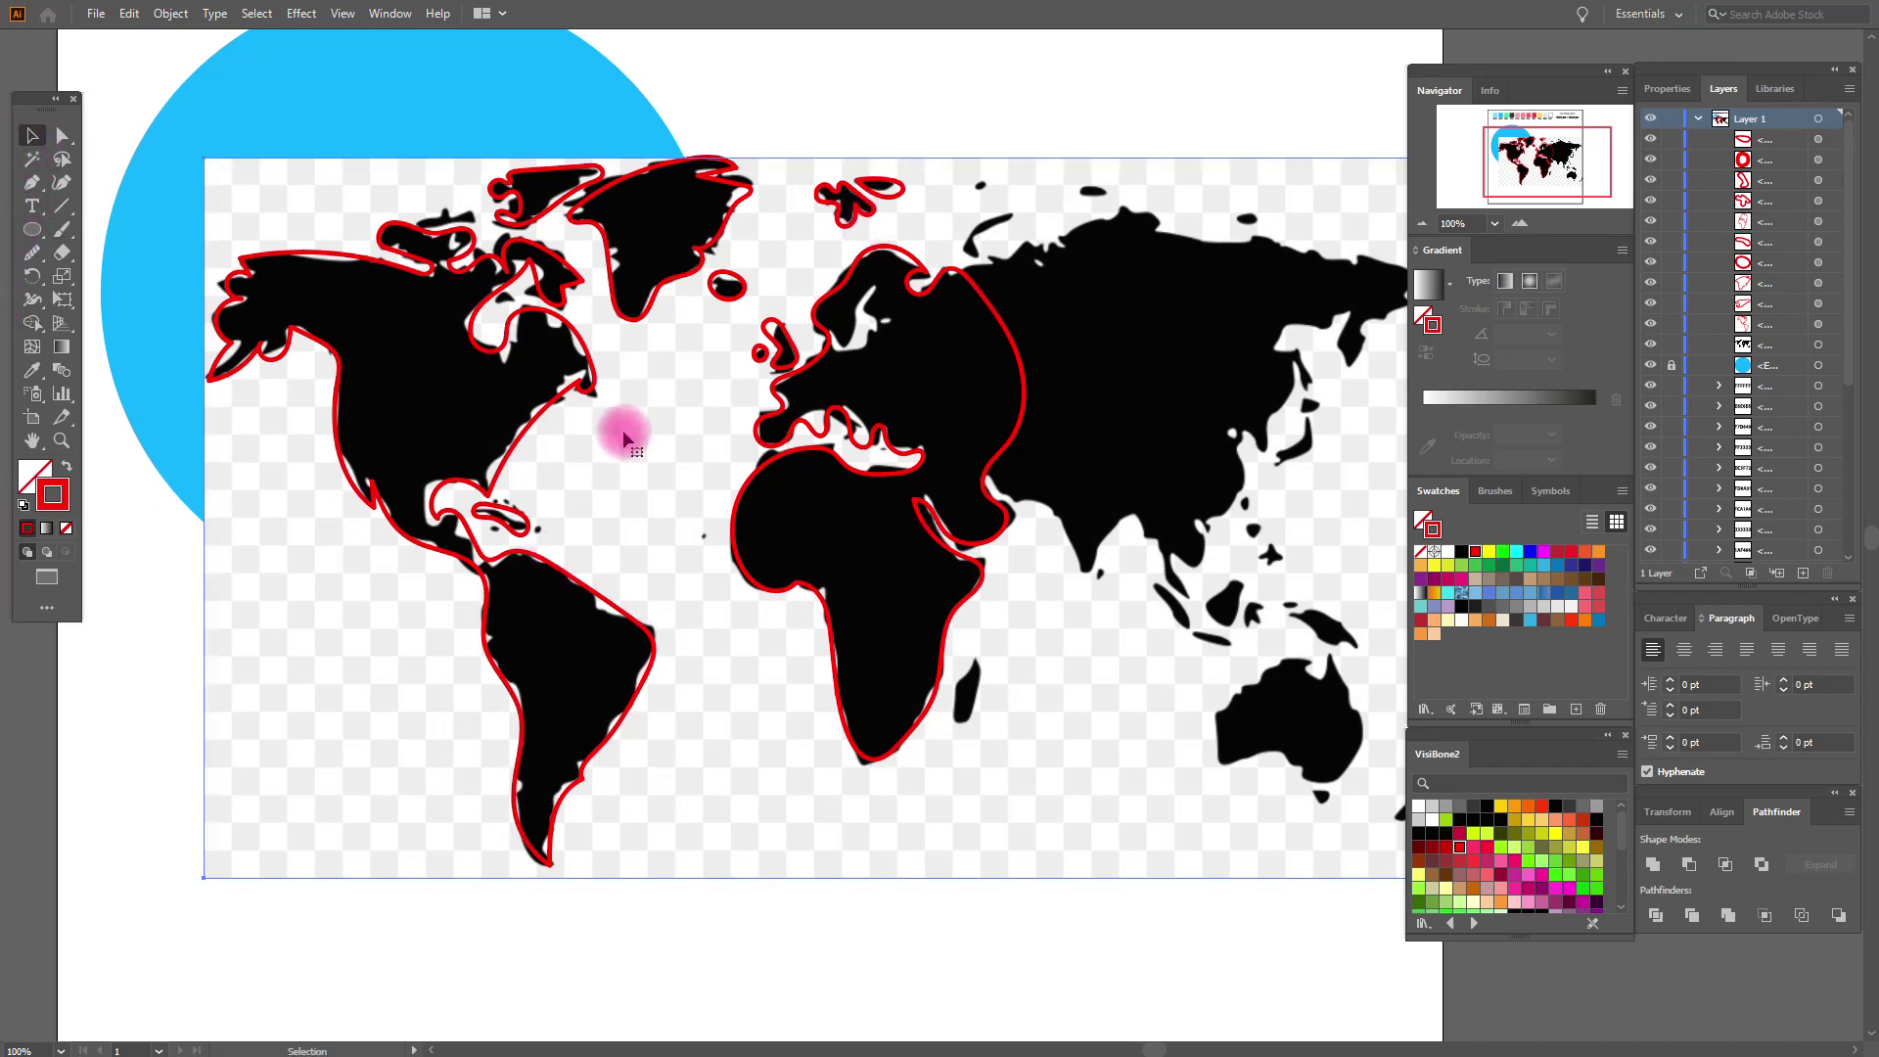
key("Delete")
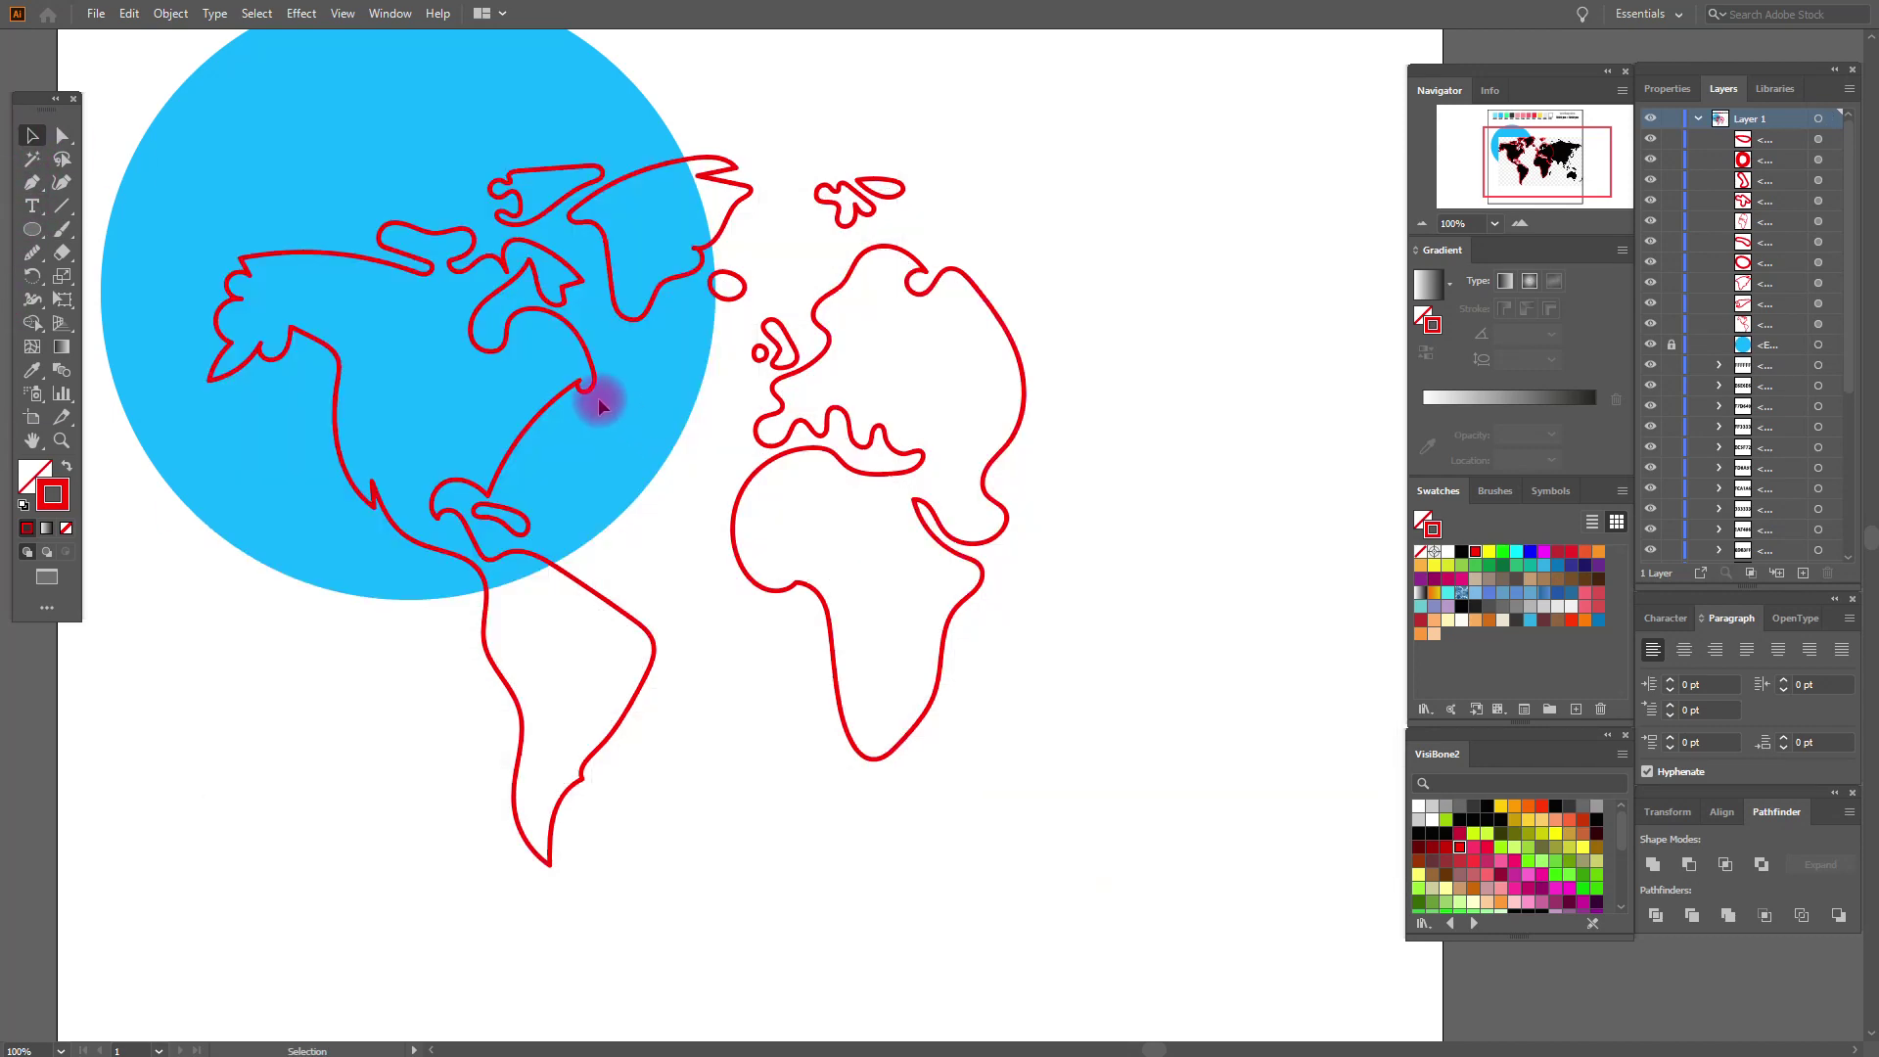
left_click(584, 389)
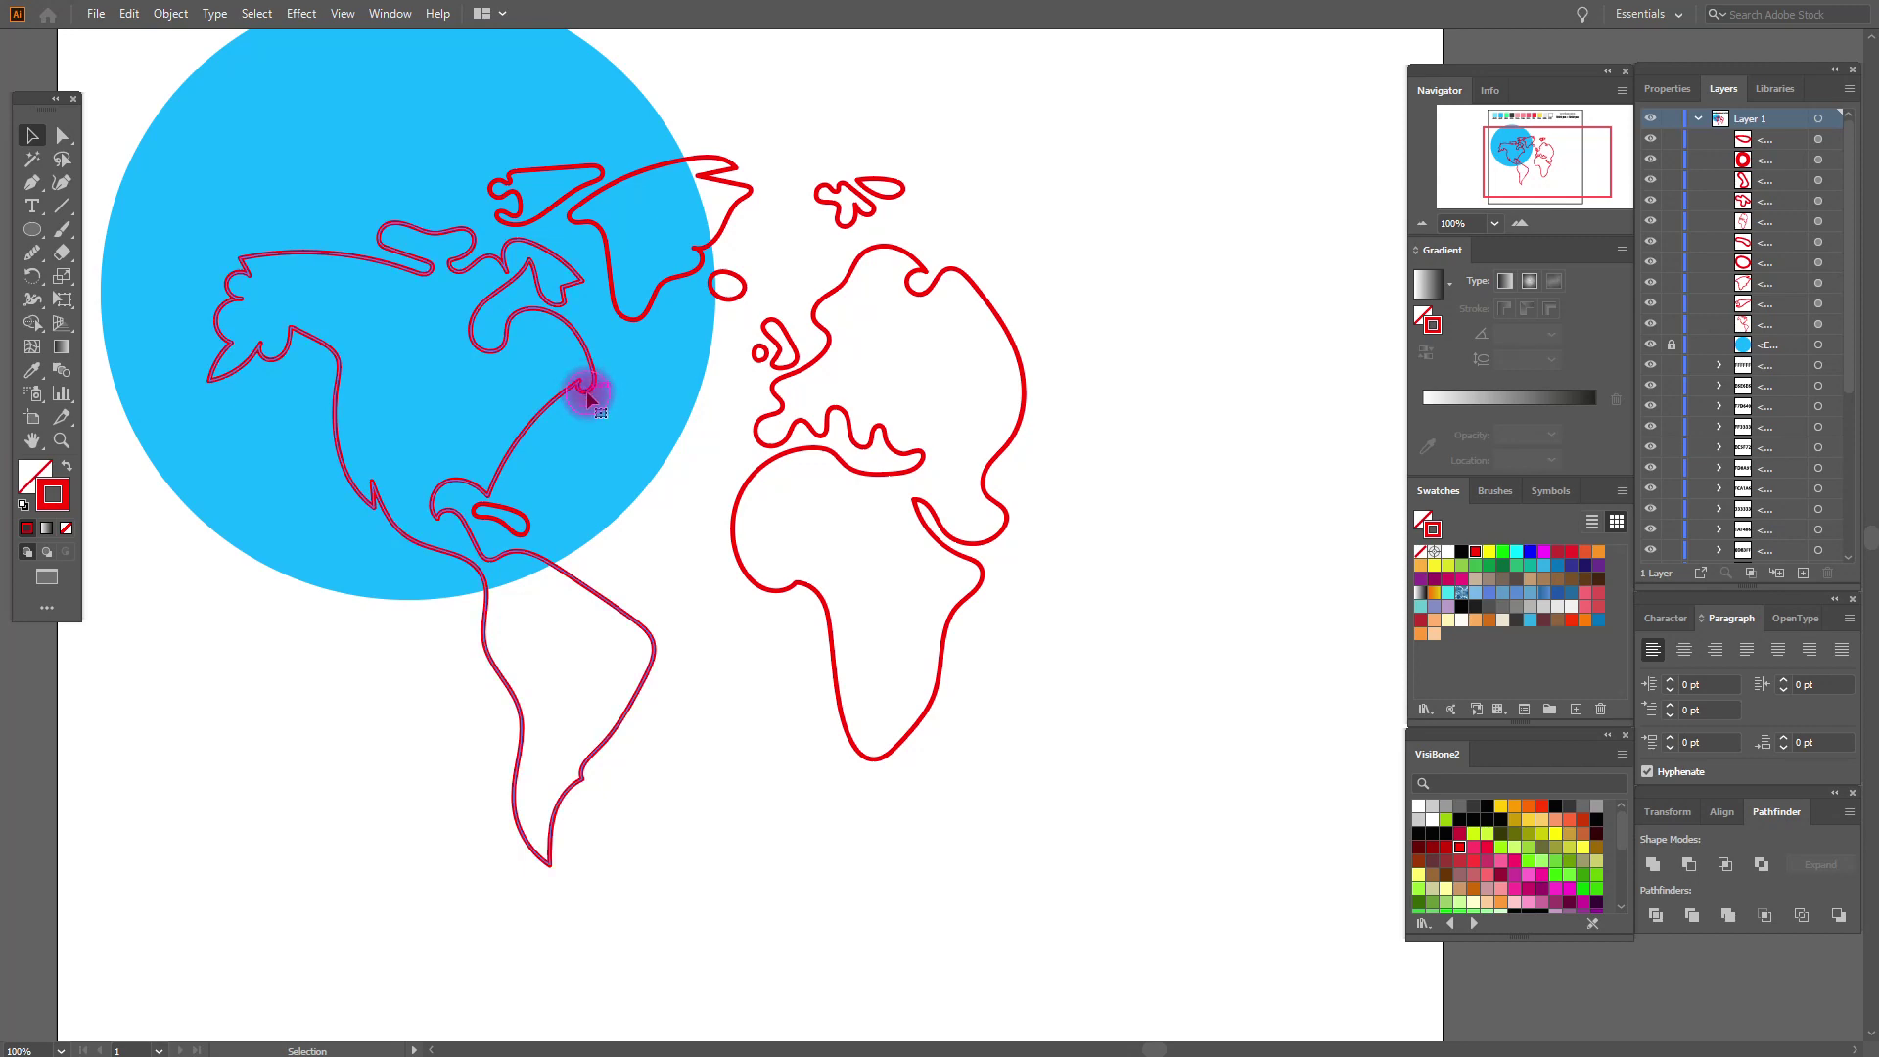
left_click(586, 392)
Zoom in and smooth North America's lower-left spike and top-left corner.
left_click(60, 441)
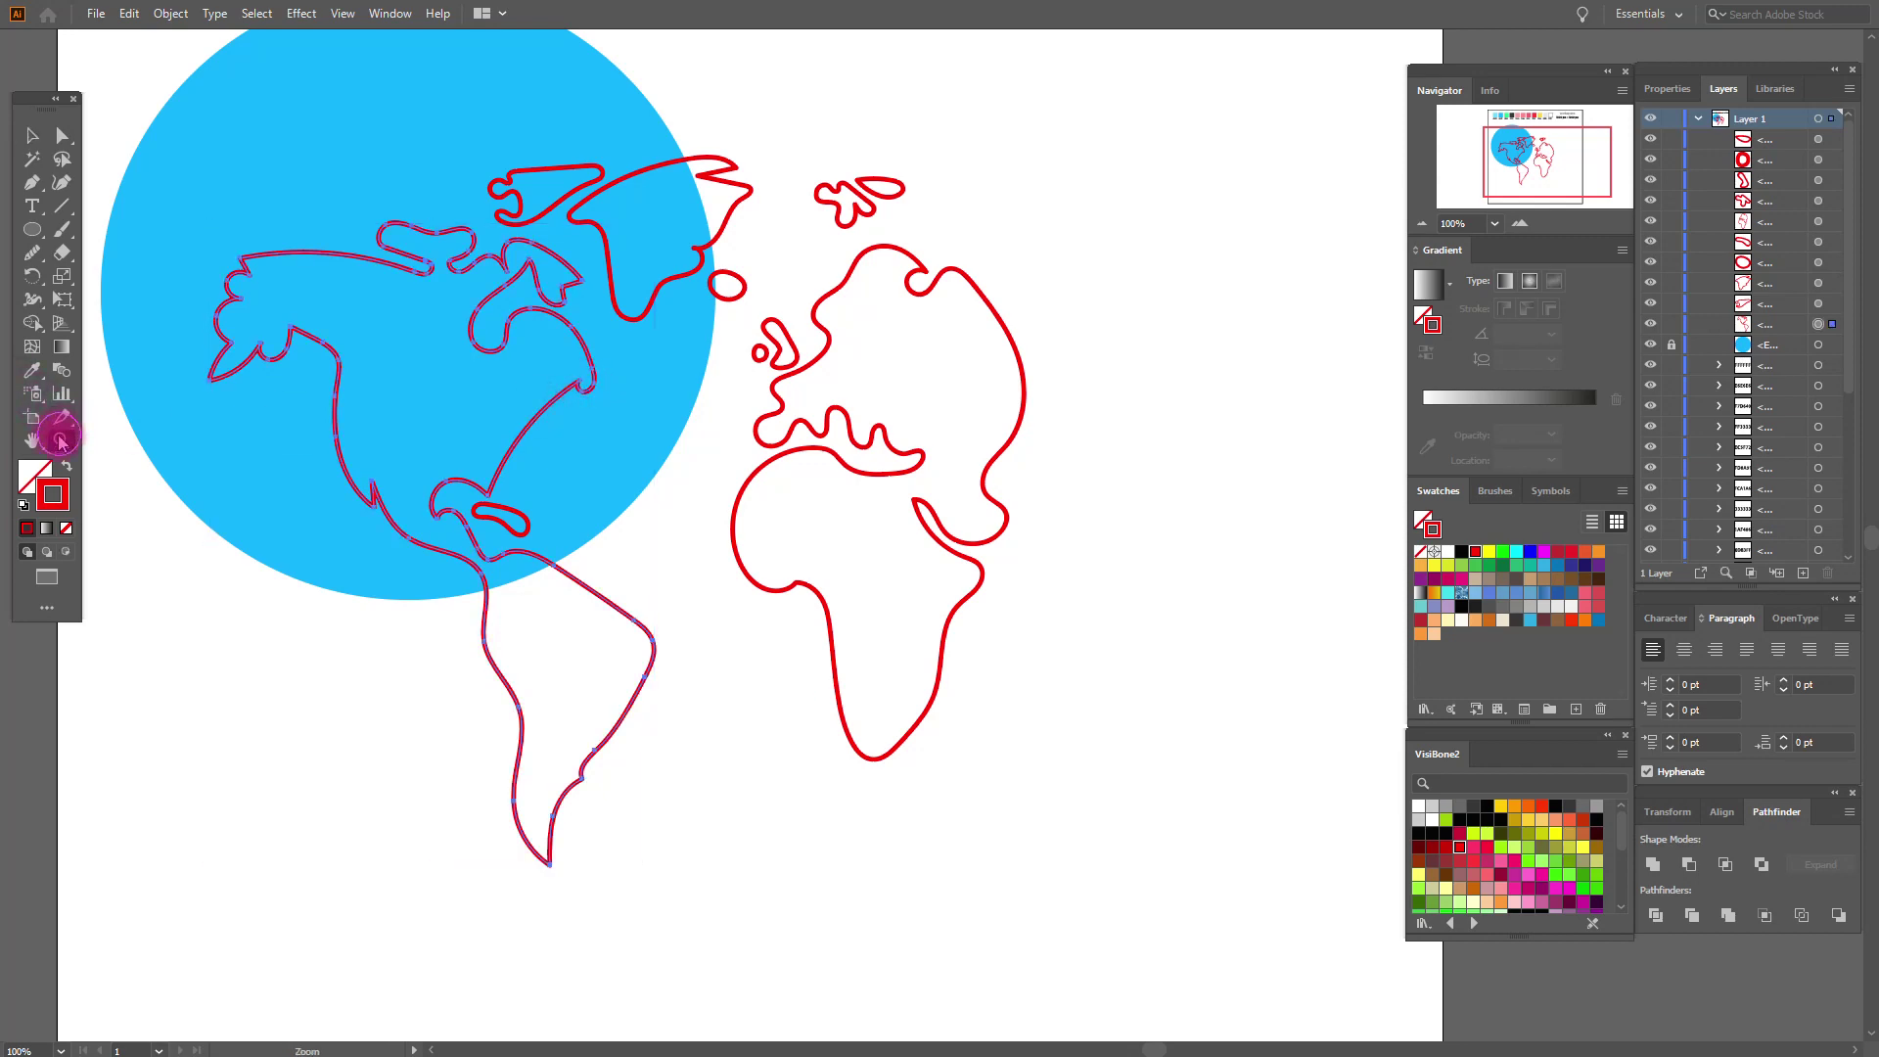
left_click(436, 403)
left_click(809, 516)
left_click(954, 528)
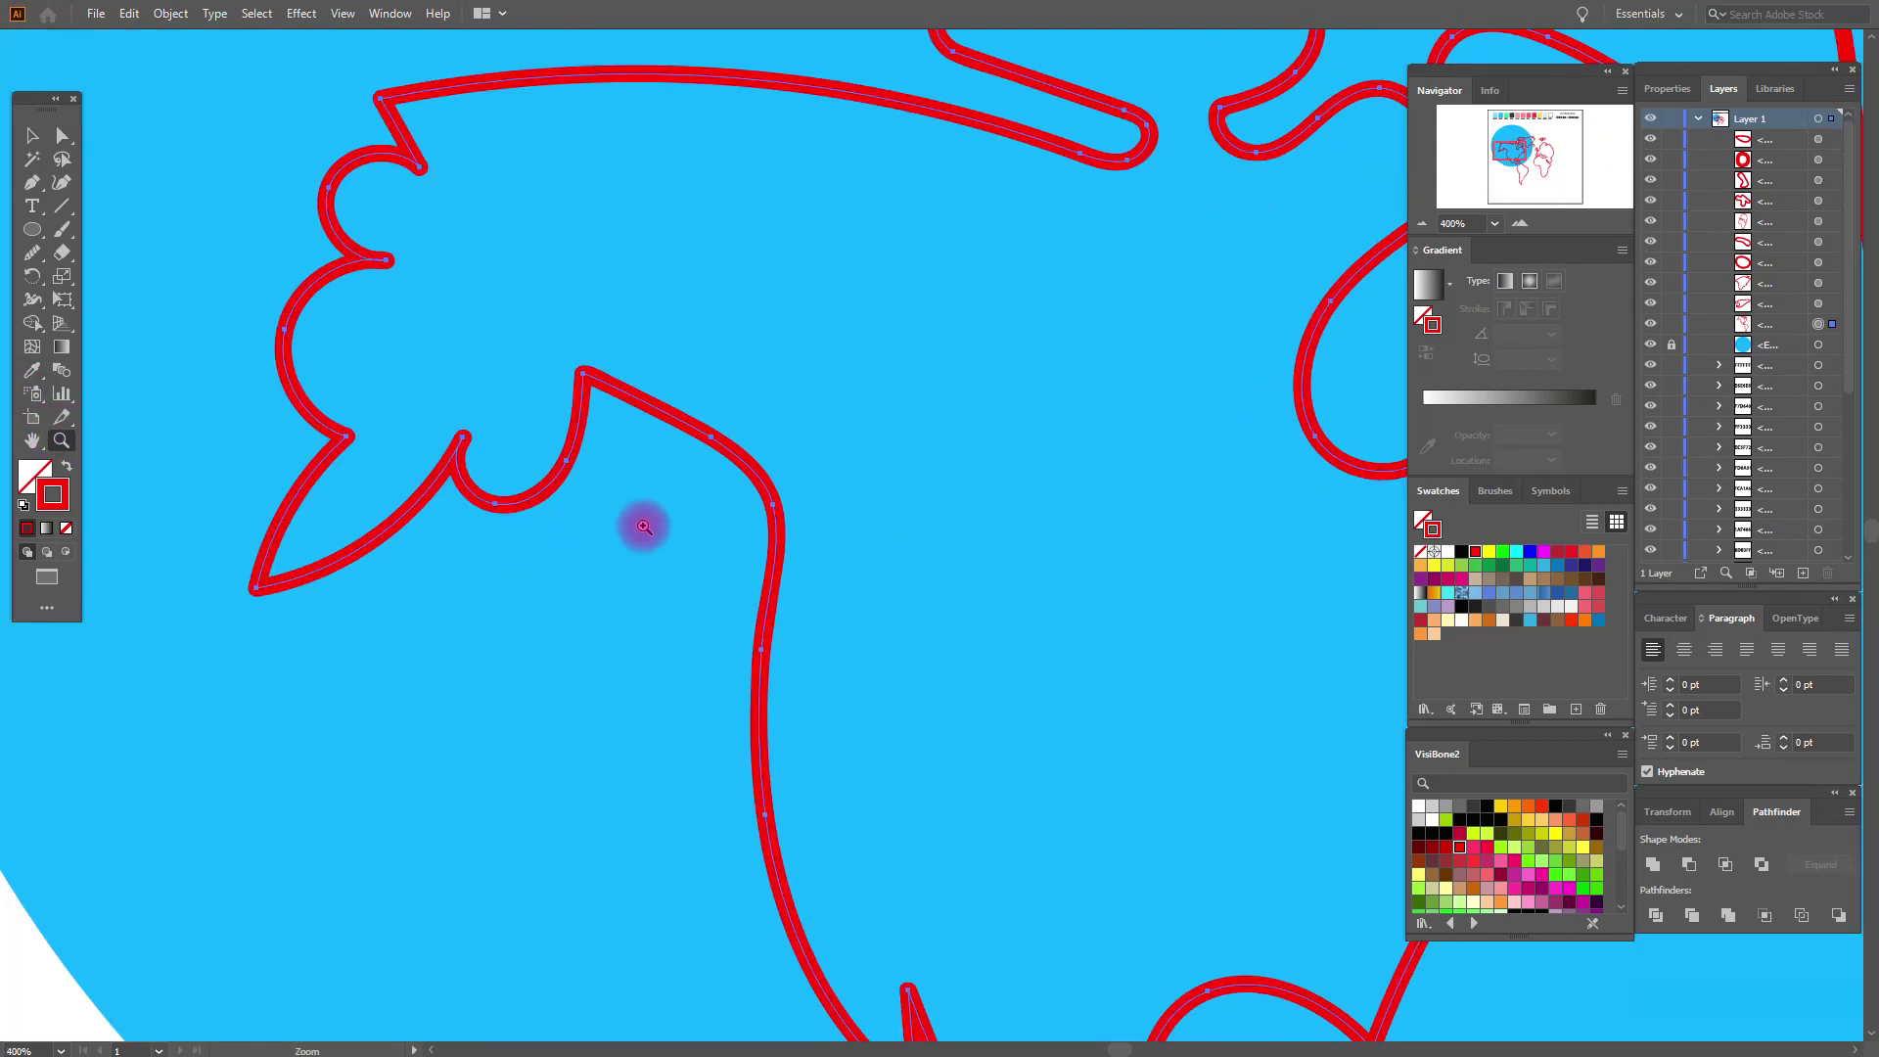
left_click(32, 252)
mouse_move(260, 588)
left_mouse_down()
mouse_move(276, 581)
mouse_move(240, 575)
left_mouse_up()
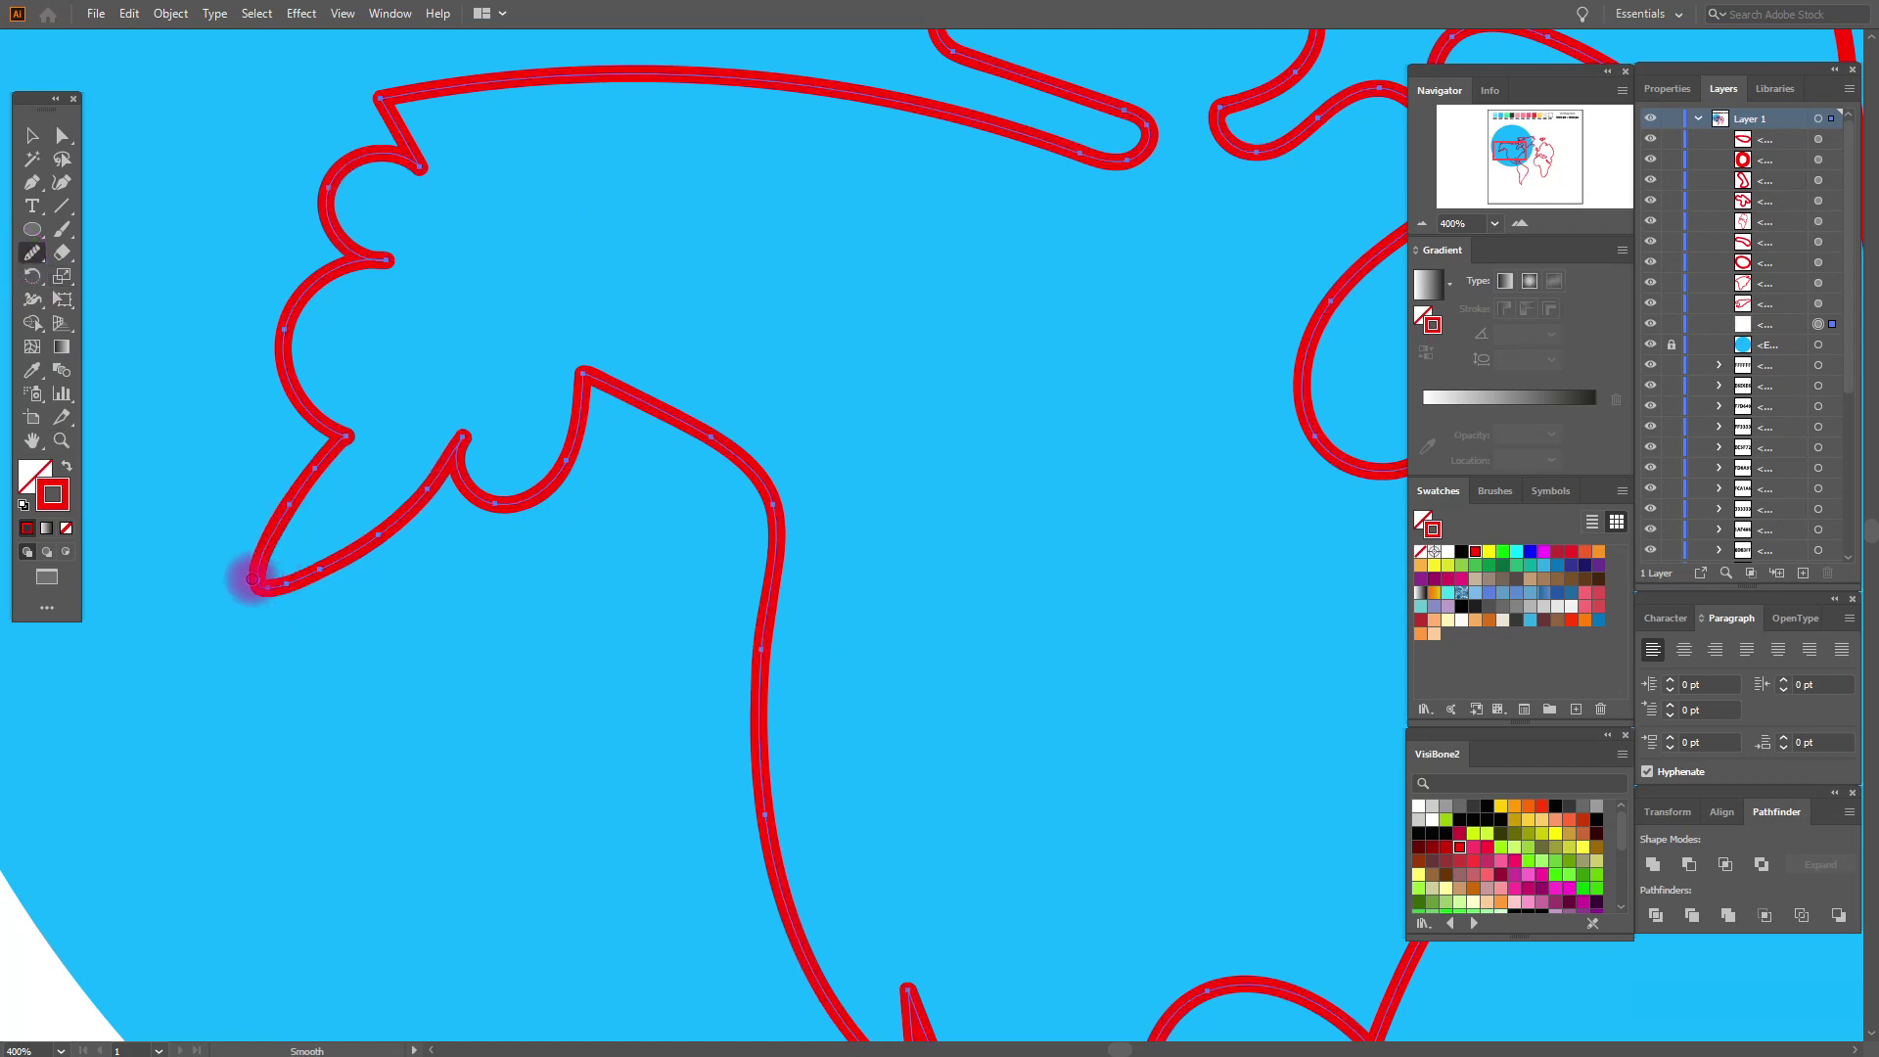
left_click(33, 440)
left_click_drag(447, 373, 297, 617)
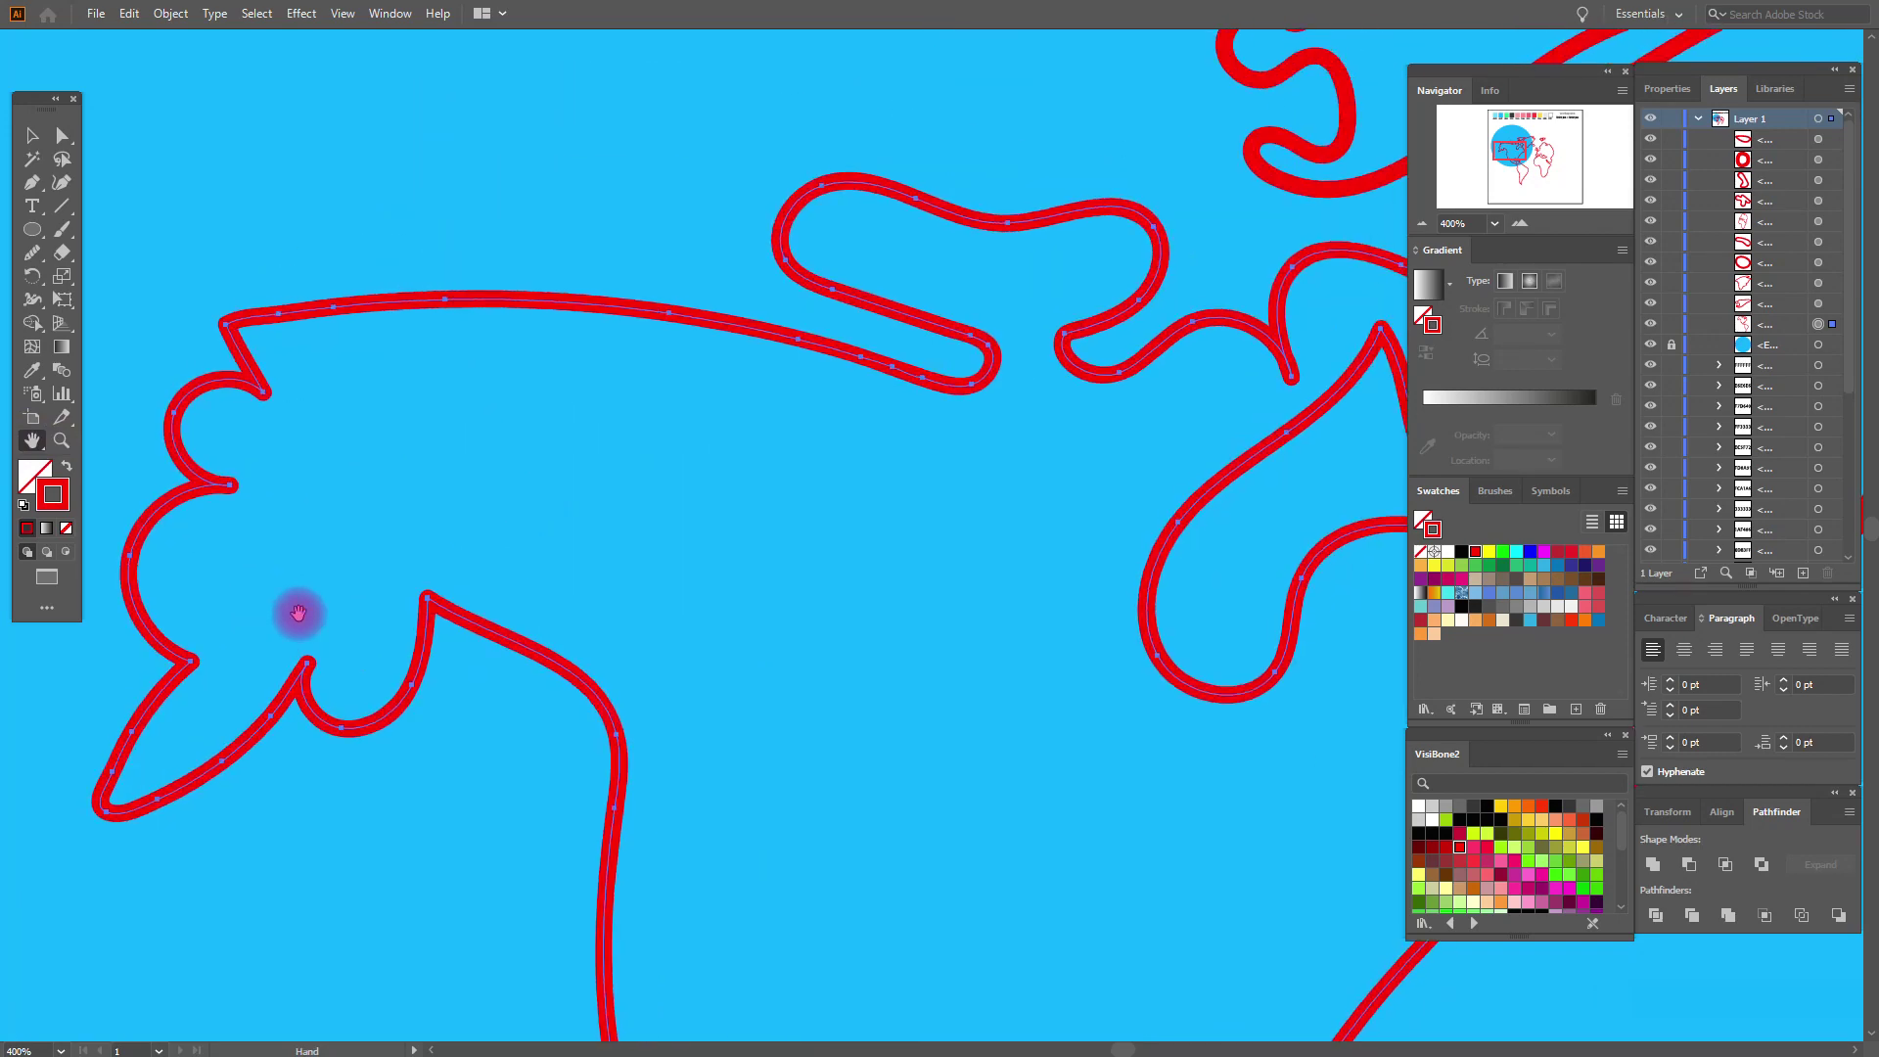
left_click(32, 252)
left_click_drag(238, 334, 243, 325)
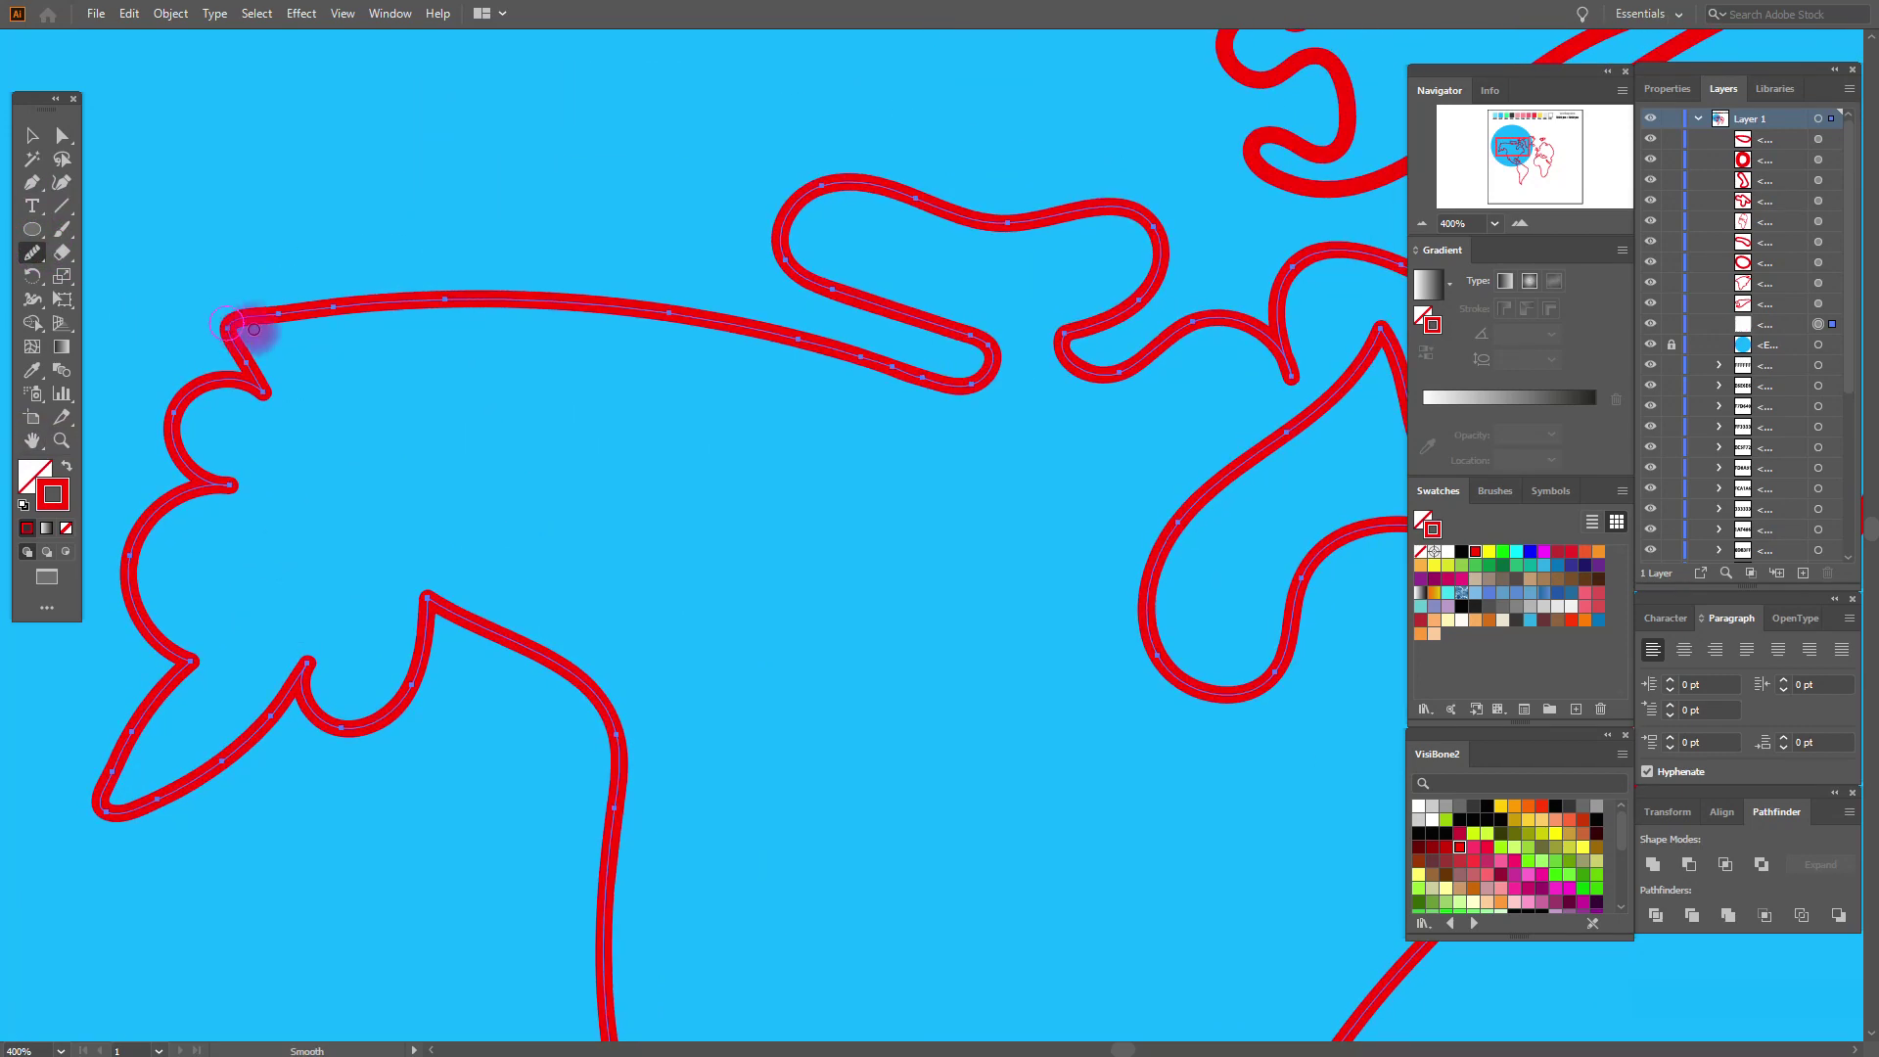
Pan across the continent outlines and set the zoom to 65%.
left_click(32, 441)
mouse_move(222, 451)
left_mouse_down()
mouse_move(340, 546)
mouse_move(356, 419)
left_mouse_up()
mouse_move(558, 512)
left_mouse_down()
mouse_move(839, 590)
mouse_move(117, 672)
mouse_move(205, 508)
left_mouse_up()
mouse_move(591, 927)
left_mouse_down()
mouse_move(742, 799)
mouse_move(495, 209)
left_mouse_up()
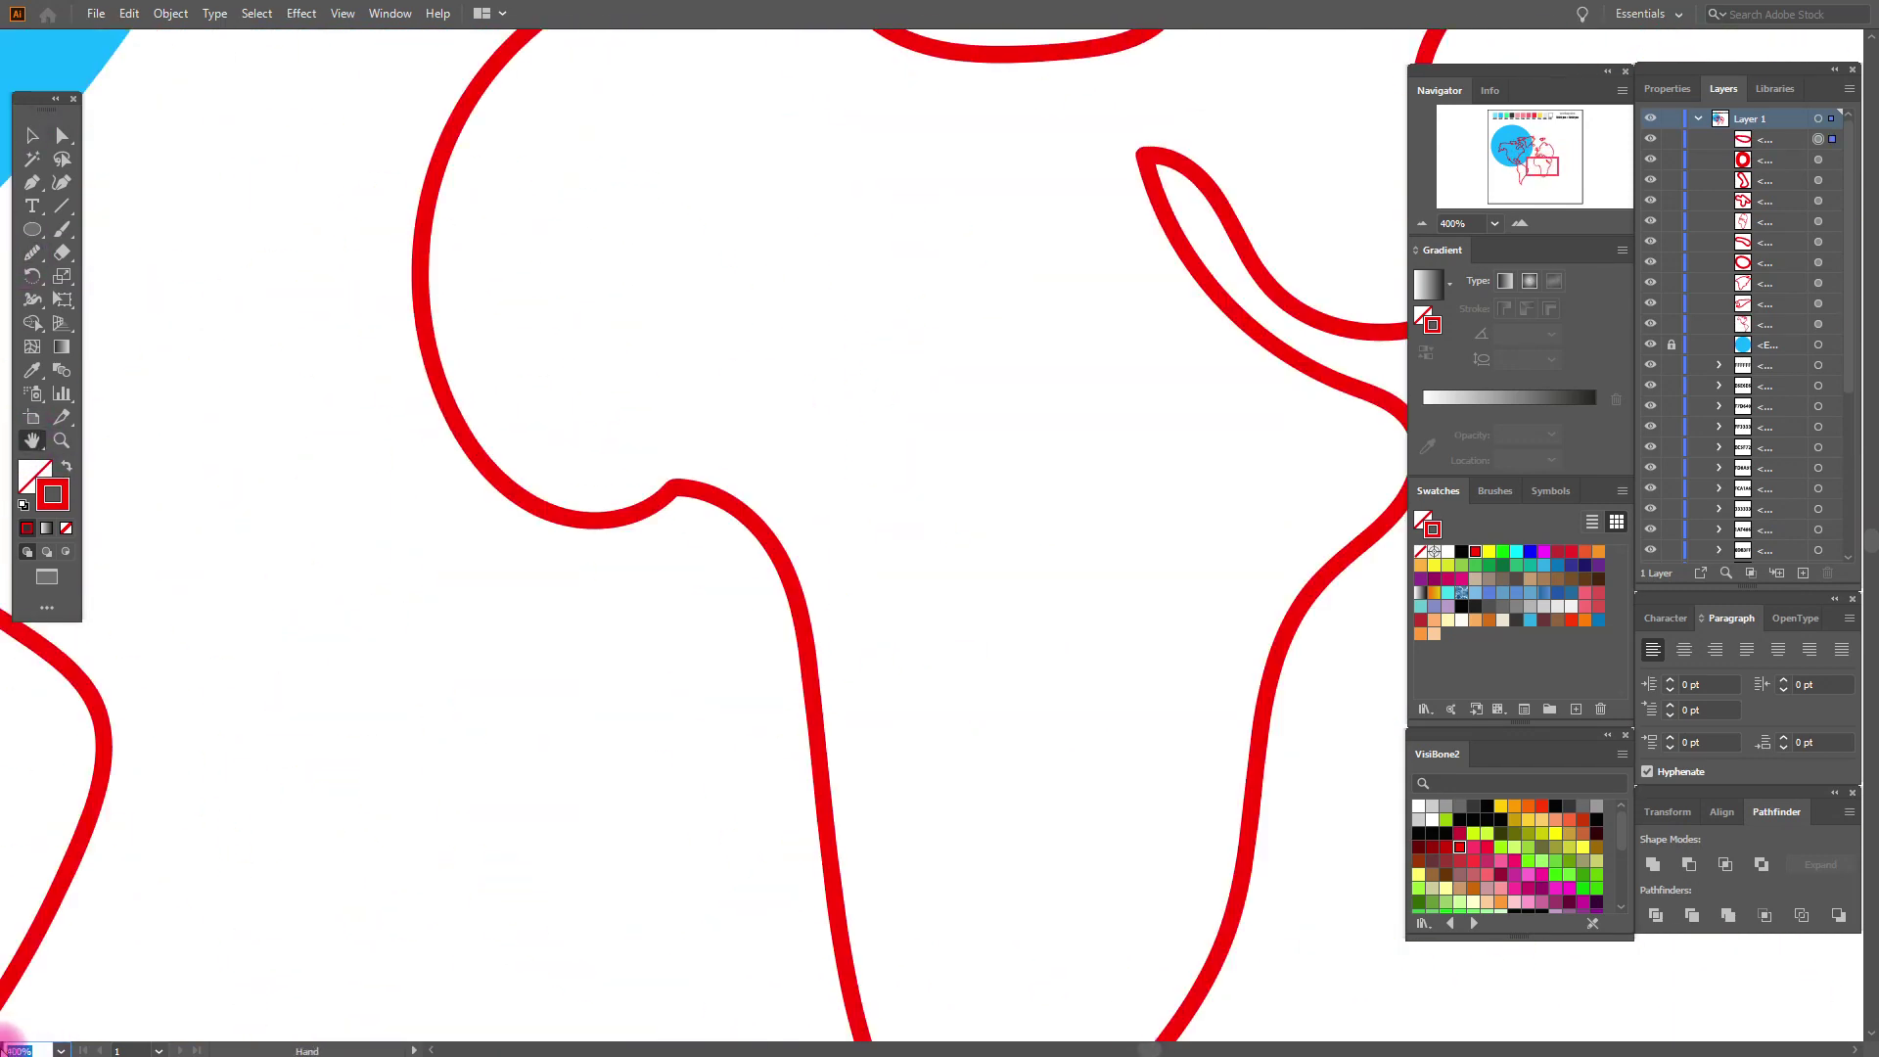
type("65")
key("Return")
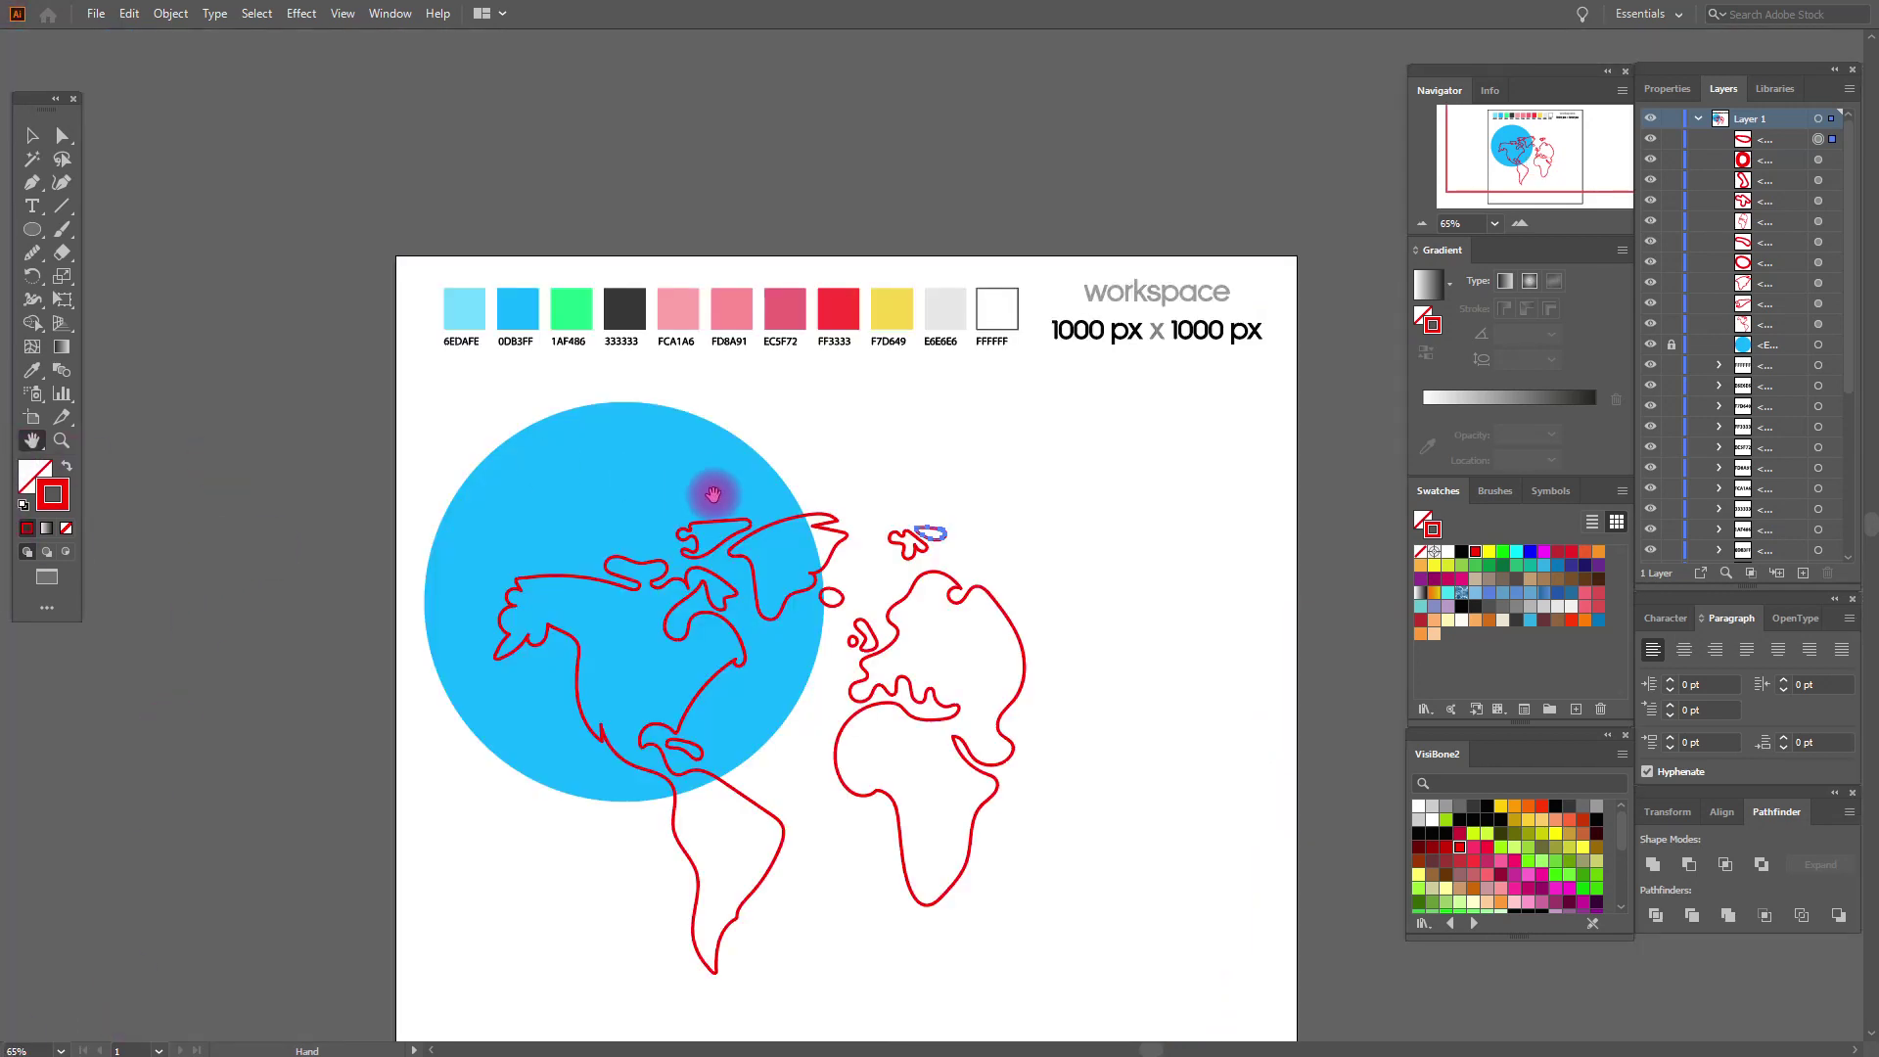
left_click_drag(713, 486, 614, 441)
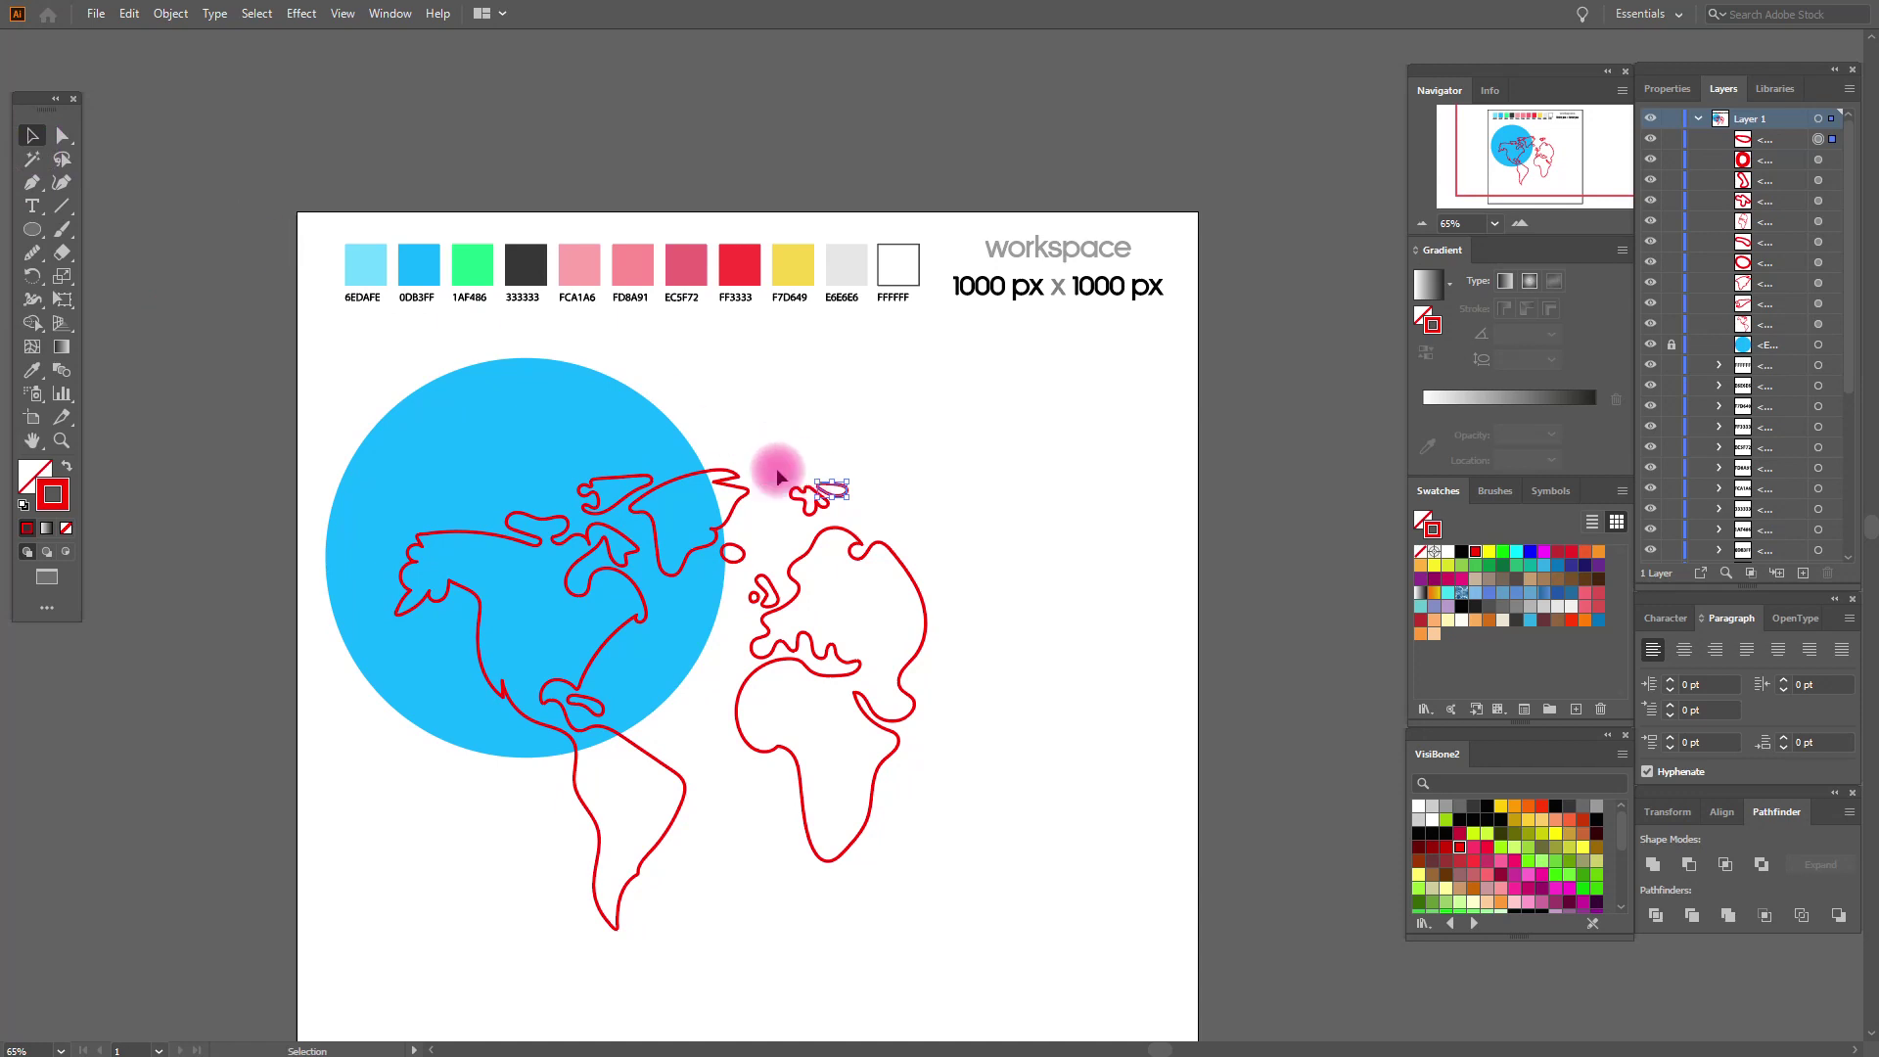
Fill all continent outlines with 1AF486 green and group them.
left_click_drag(331, 358, 988, 935)
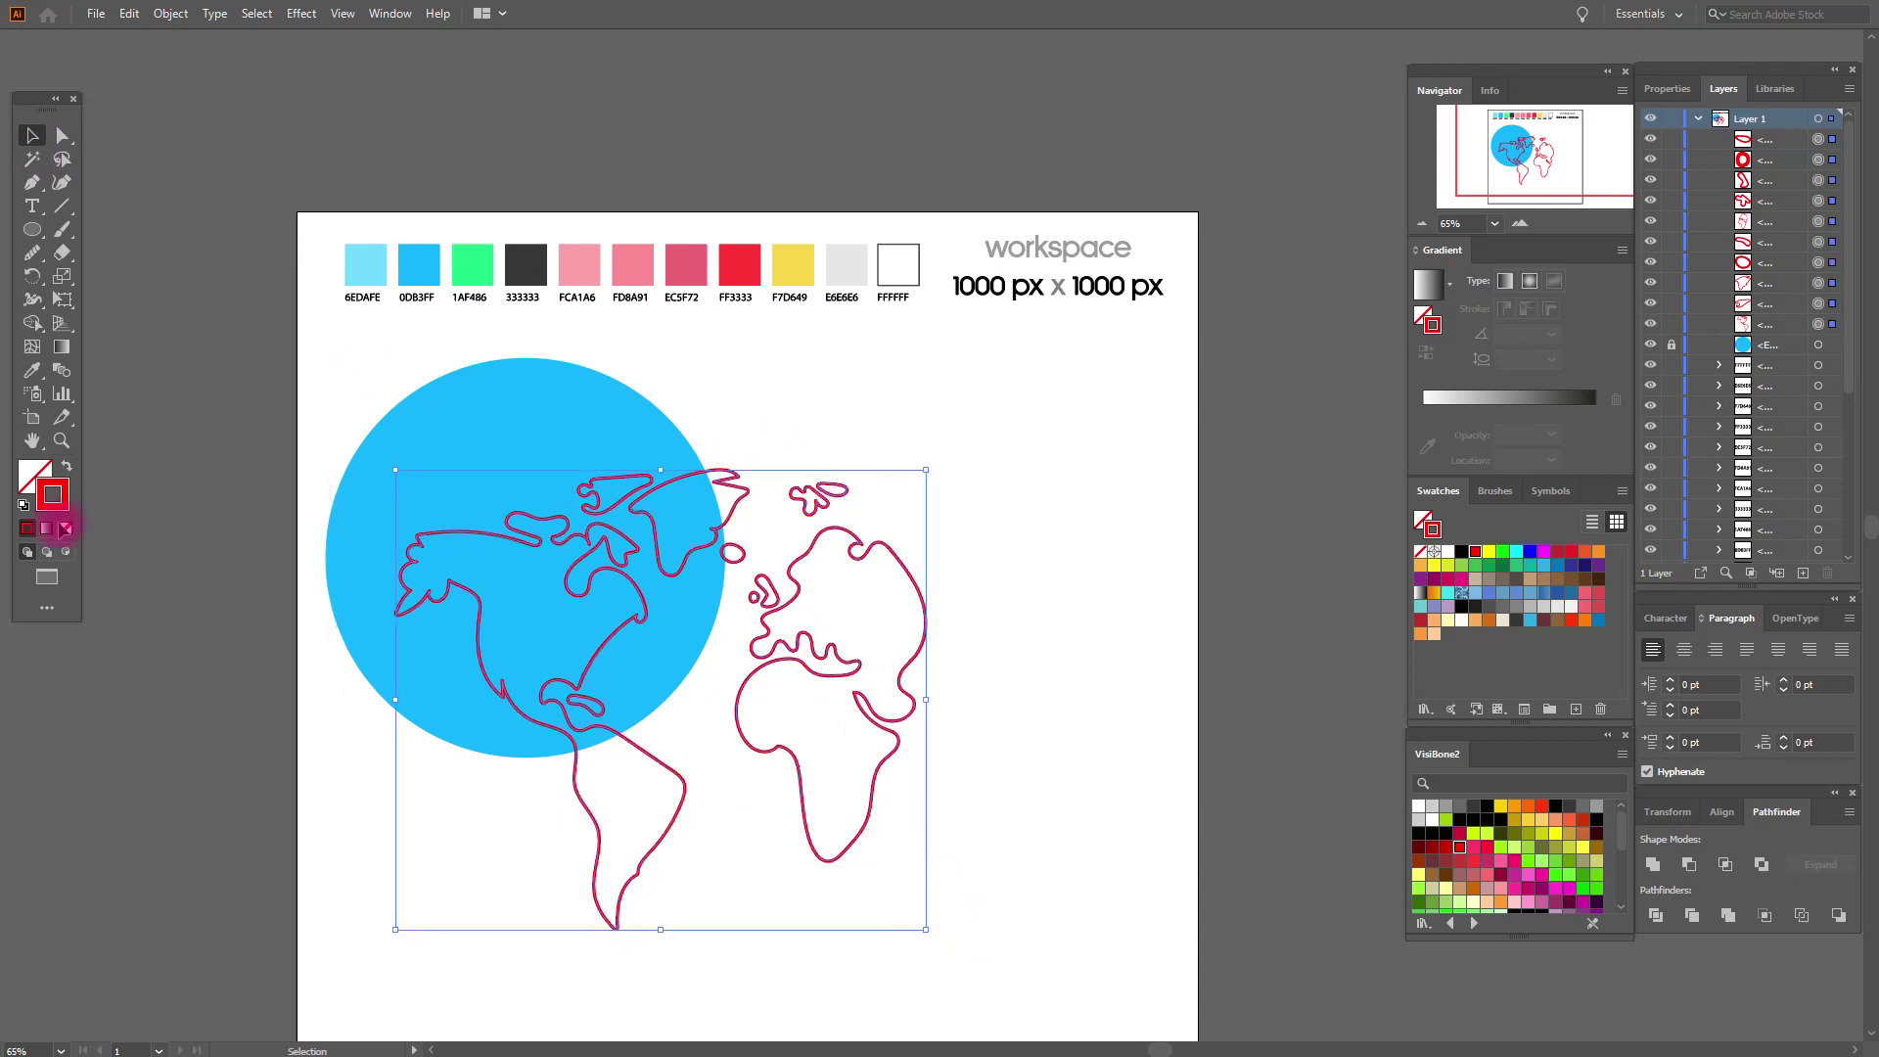
left_click(64, 467)
left_click(32, 370)
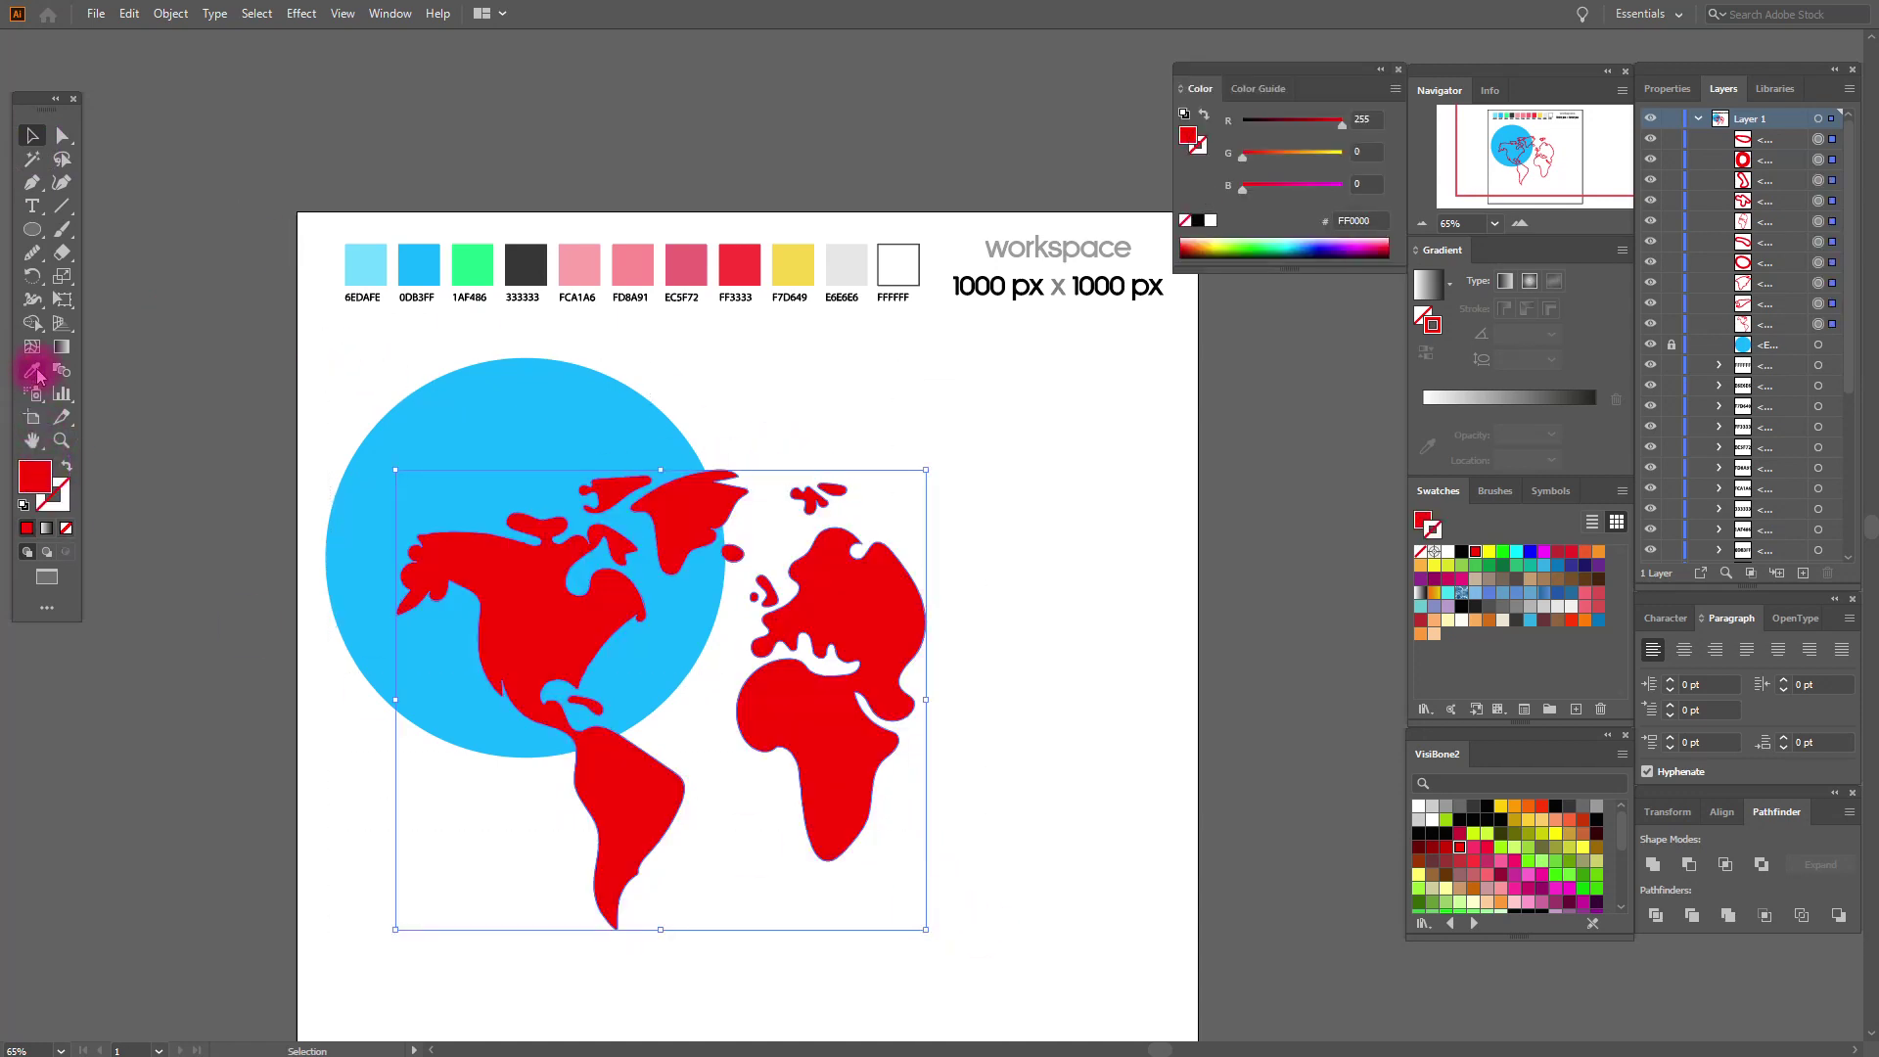
left_click(476, 257)
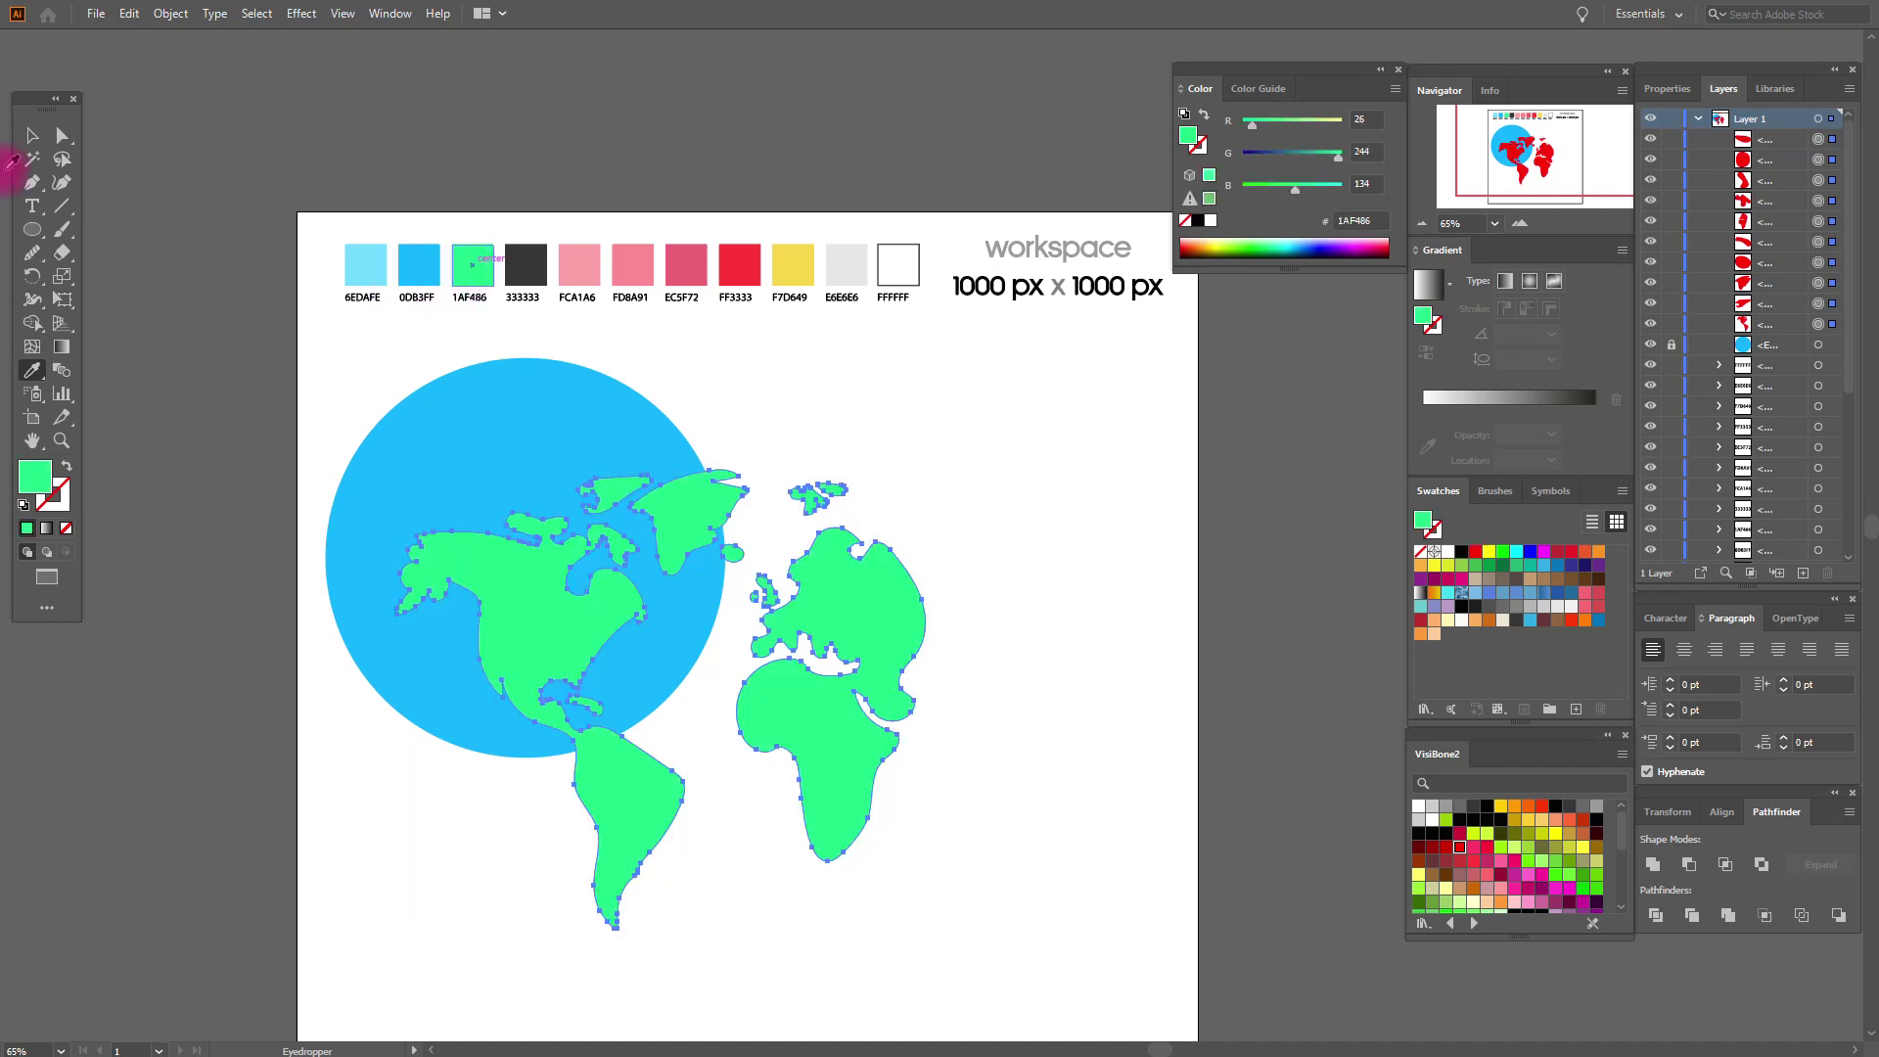
left_click(32, 135)
right_click(673, 523)
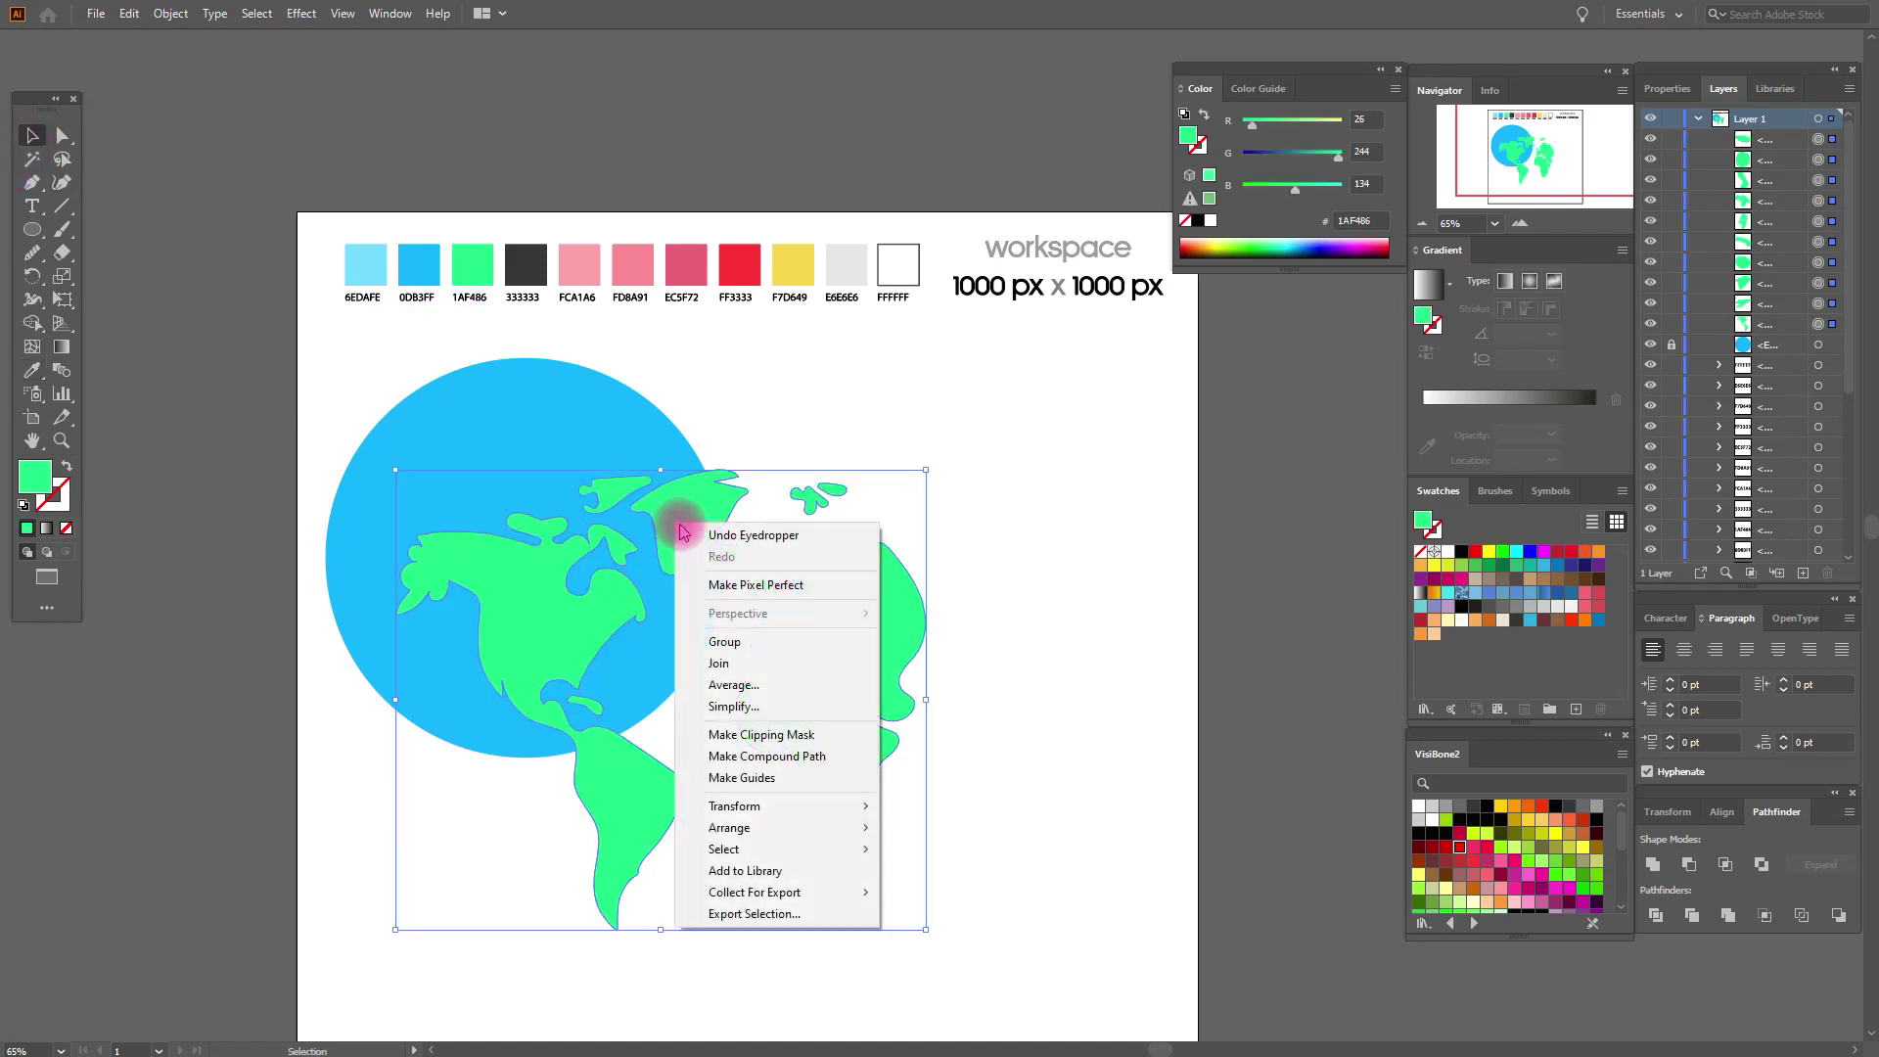
left_click(778, 654)
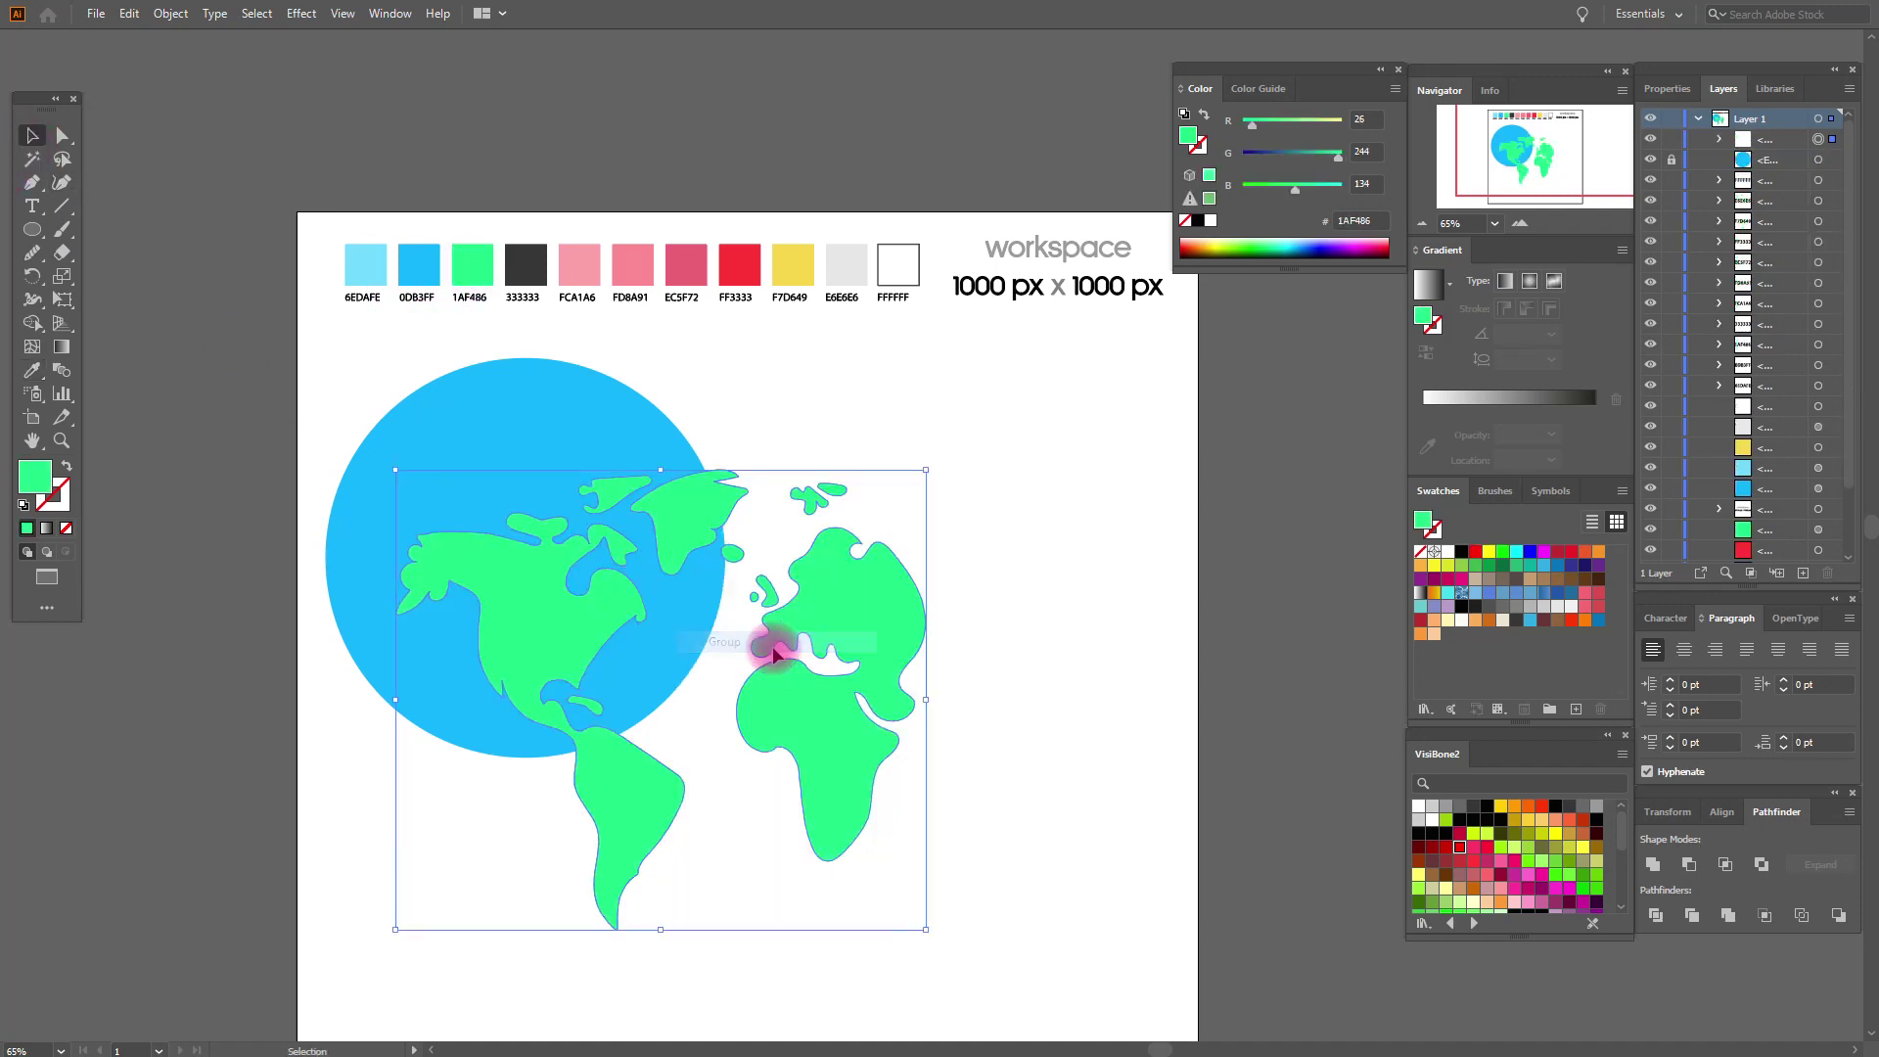
Reposition the blue circle and continents group so the continents sit over the circle.
left_click_drag(834, 634, 915, 702)
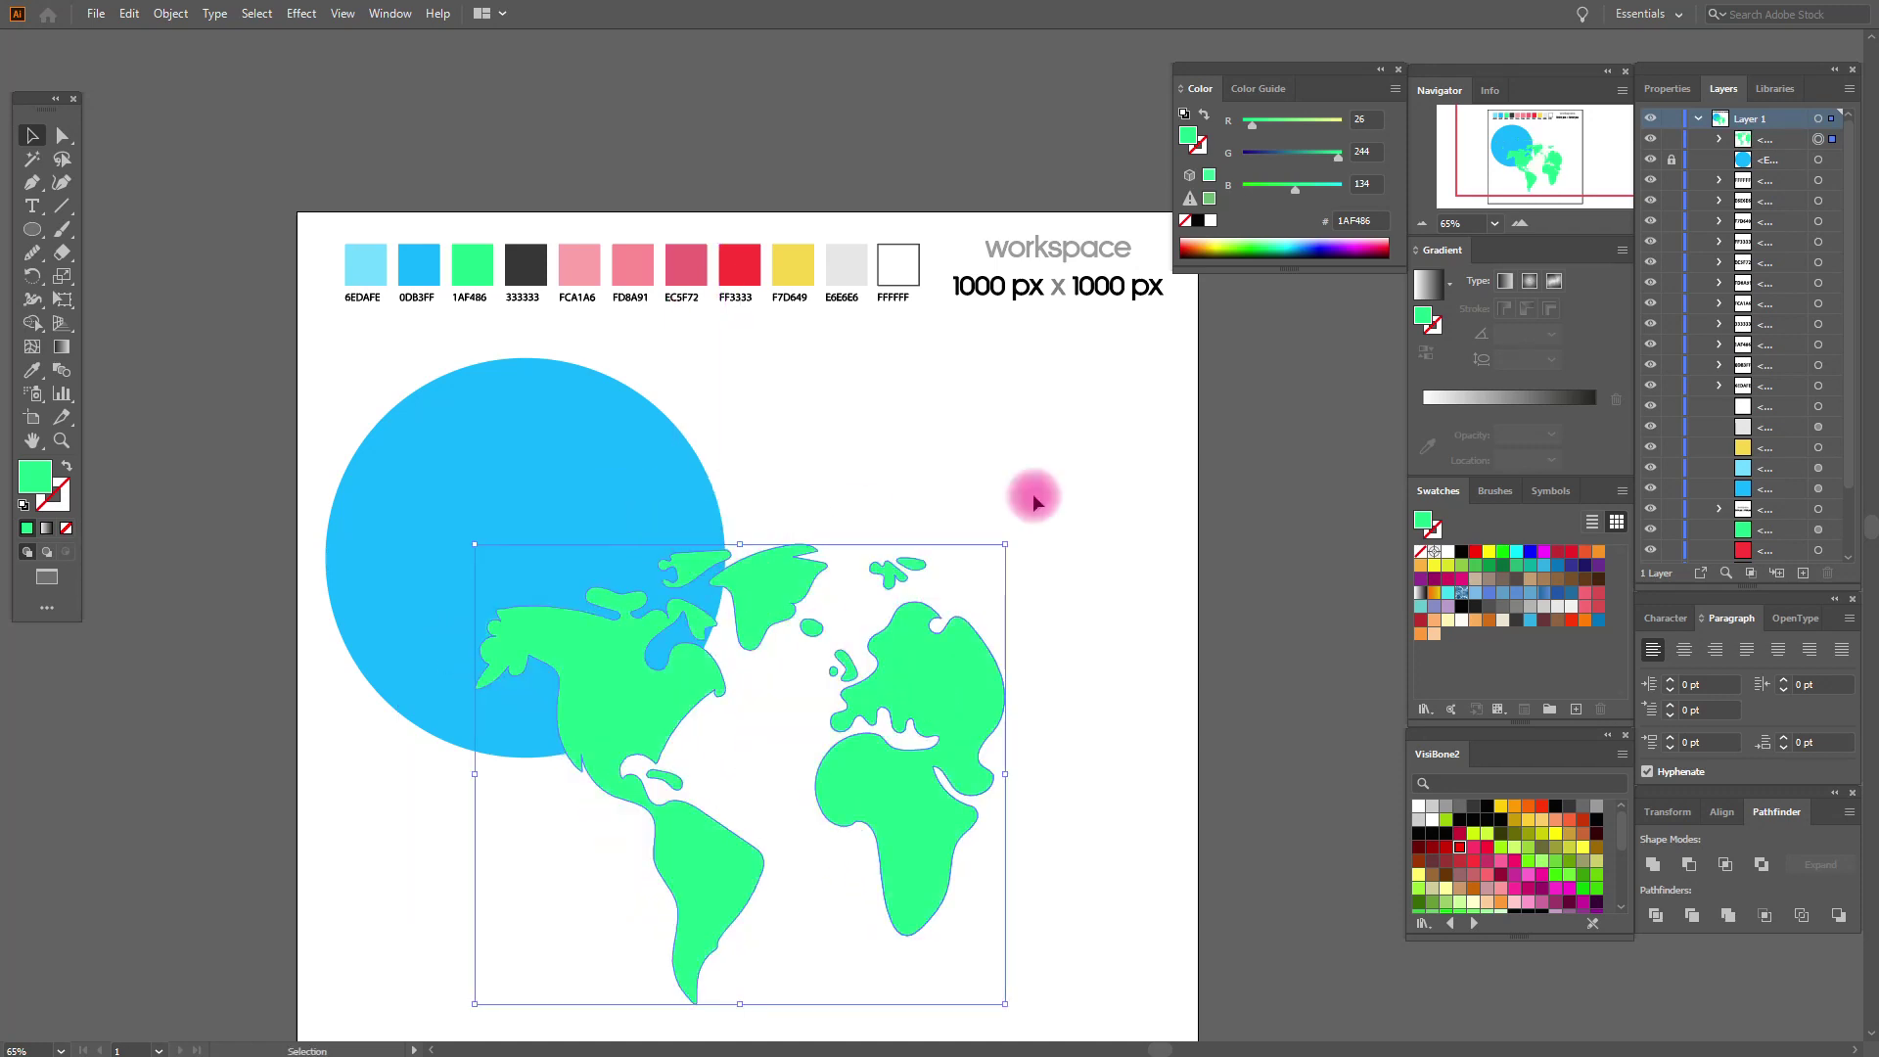
left_click(1677, 167)
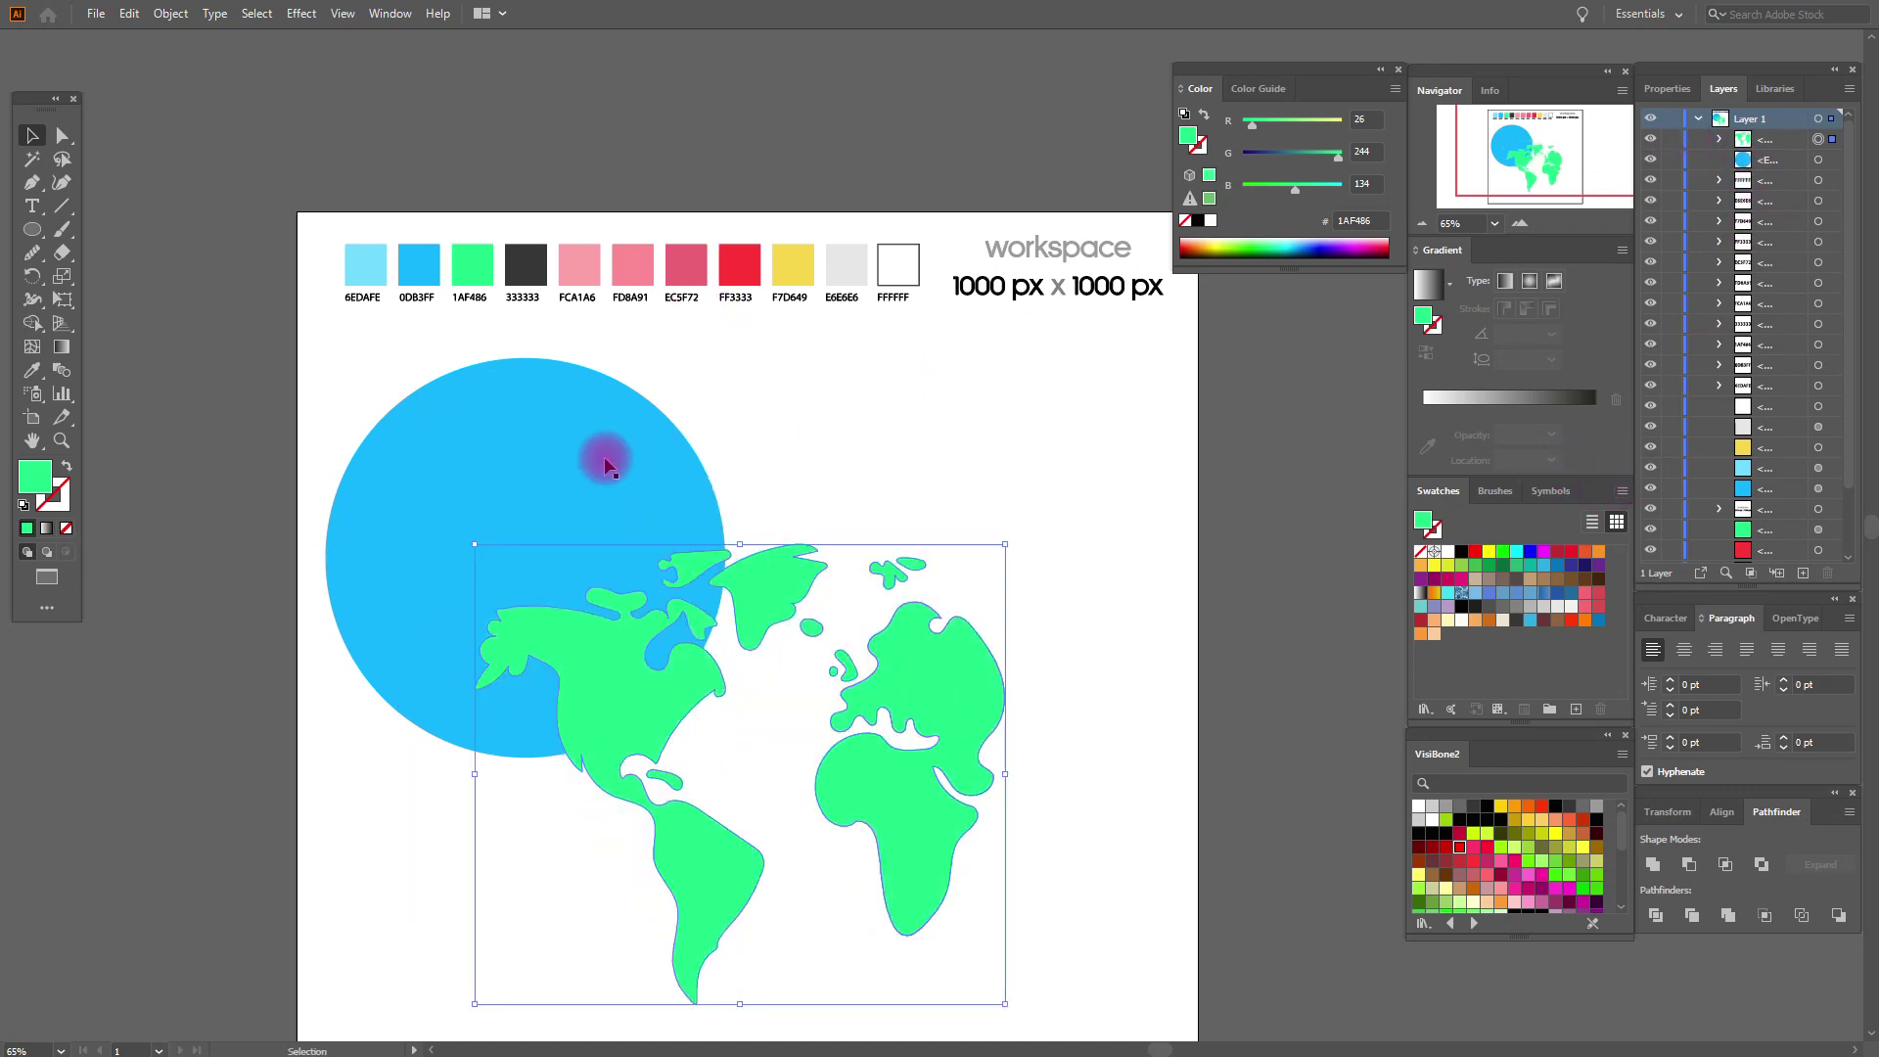
left_click_drag(608, 461, 854, 578)
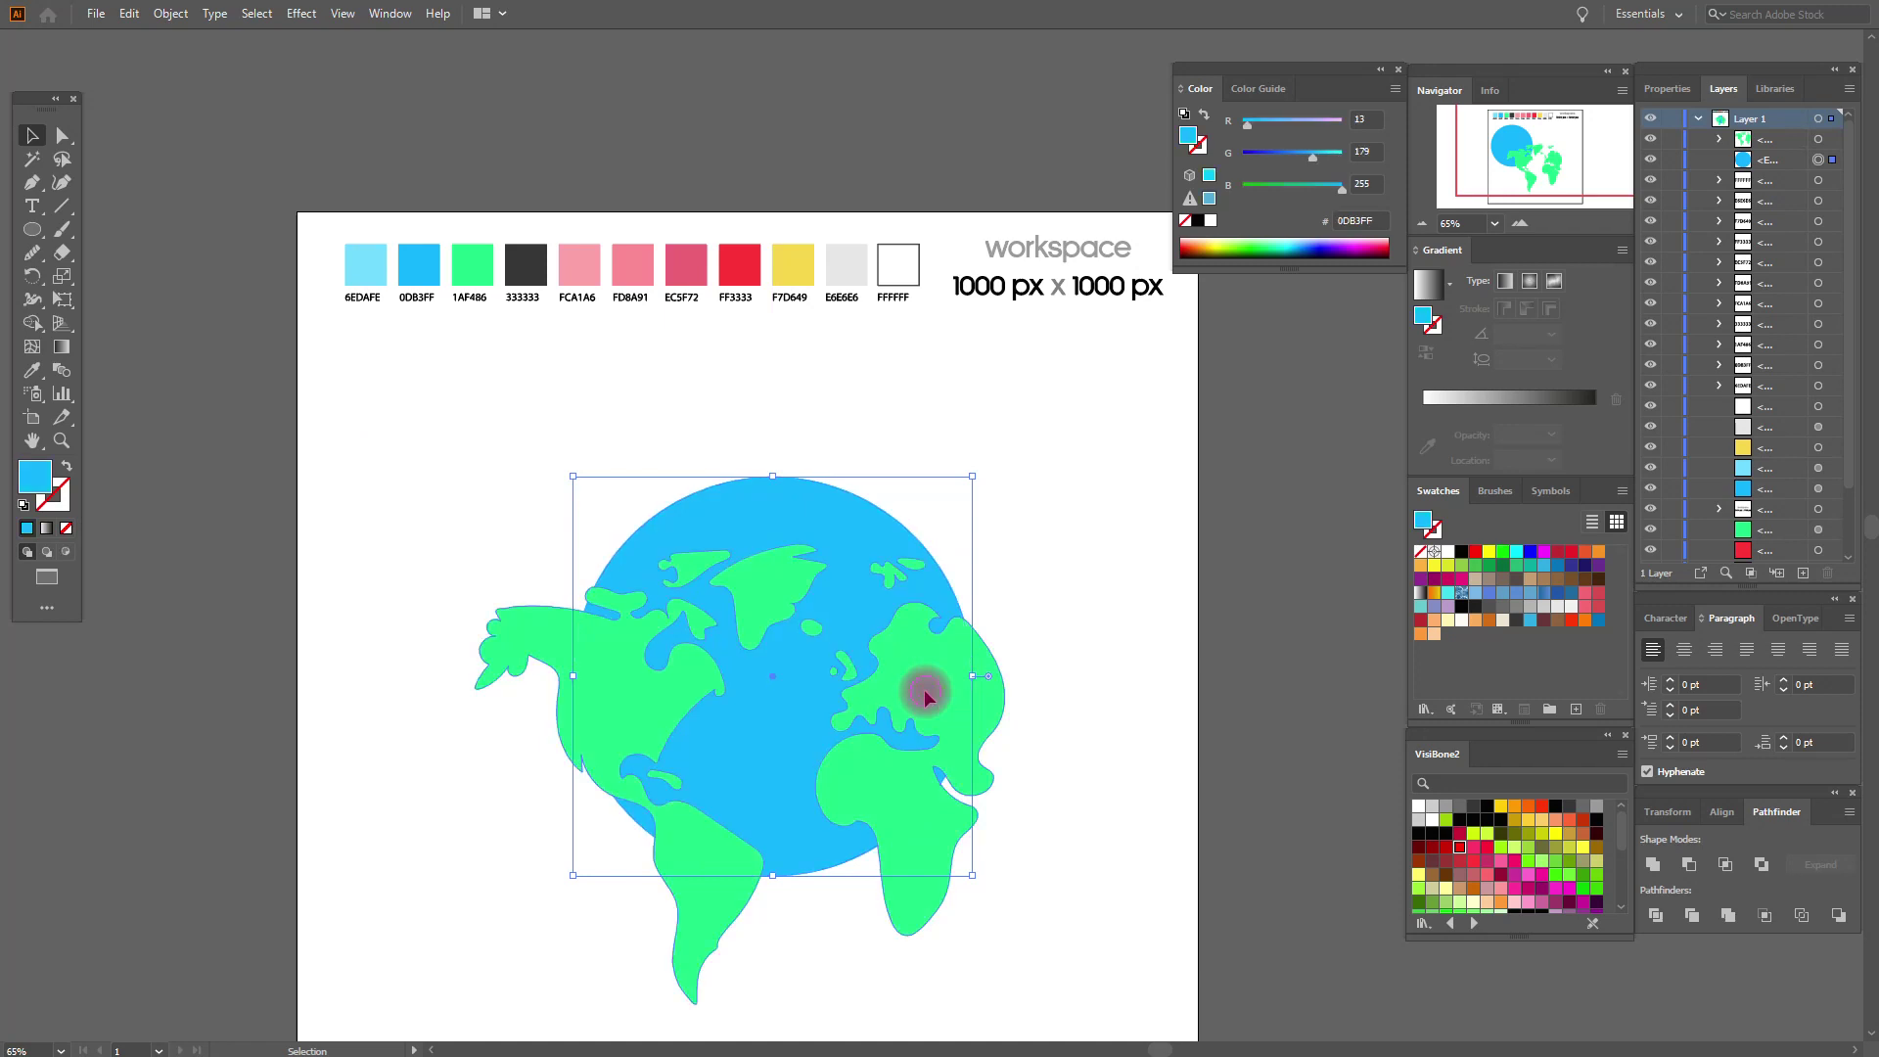
mouse_move(925, 690)
left_mouse_down()
mouse_move(956, 627)
mouse_move(928, 797)
mouse_move(914, 783)
mouse_move(743, 932)
mouse_move(726, 893)
left_mouse_up()
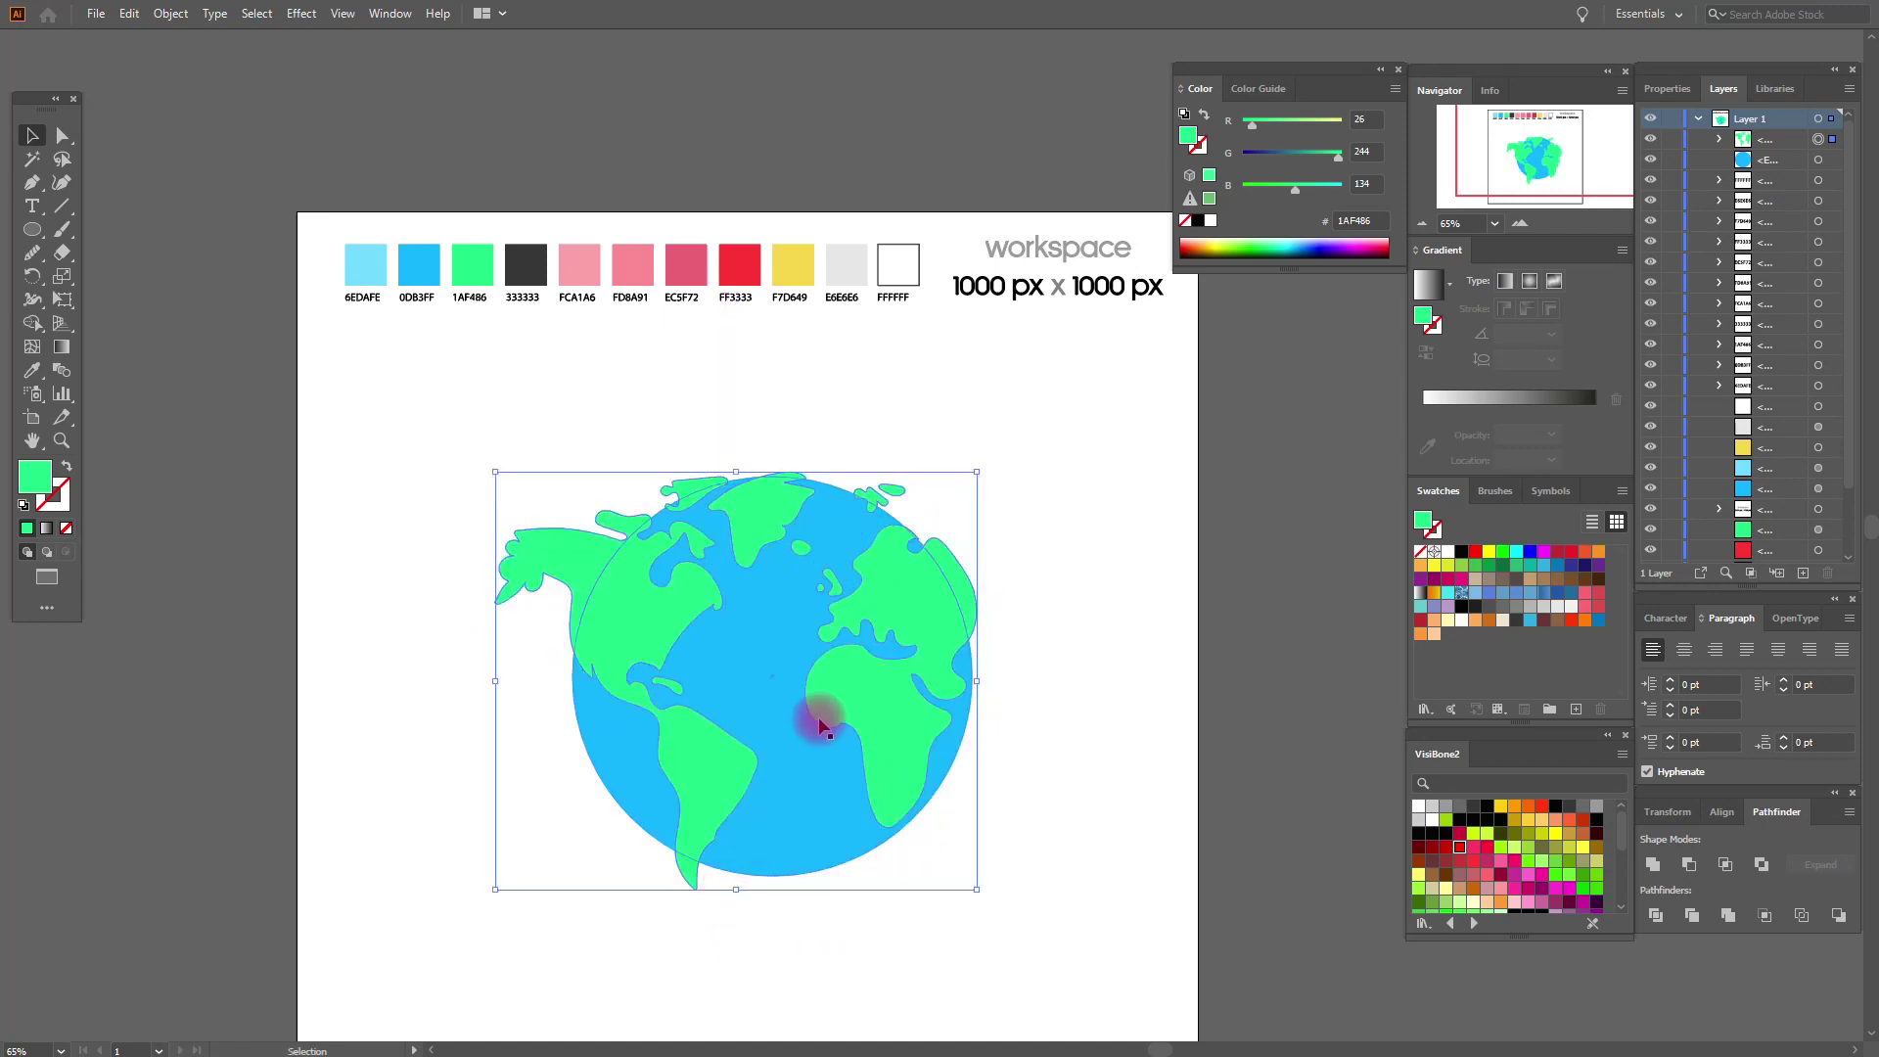
Paste a copy of the blue circle in front and bring it above the continents.
left_click_drag(855, 708, 858, 706)
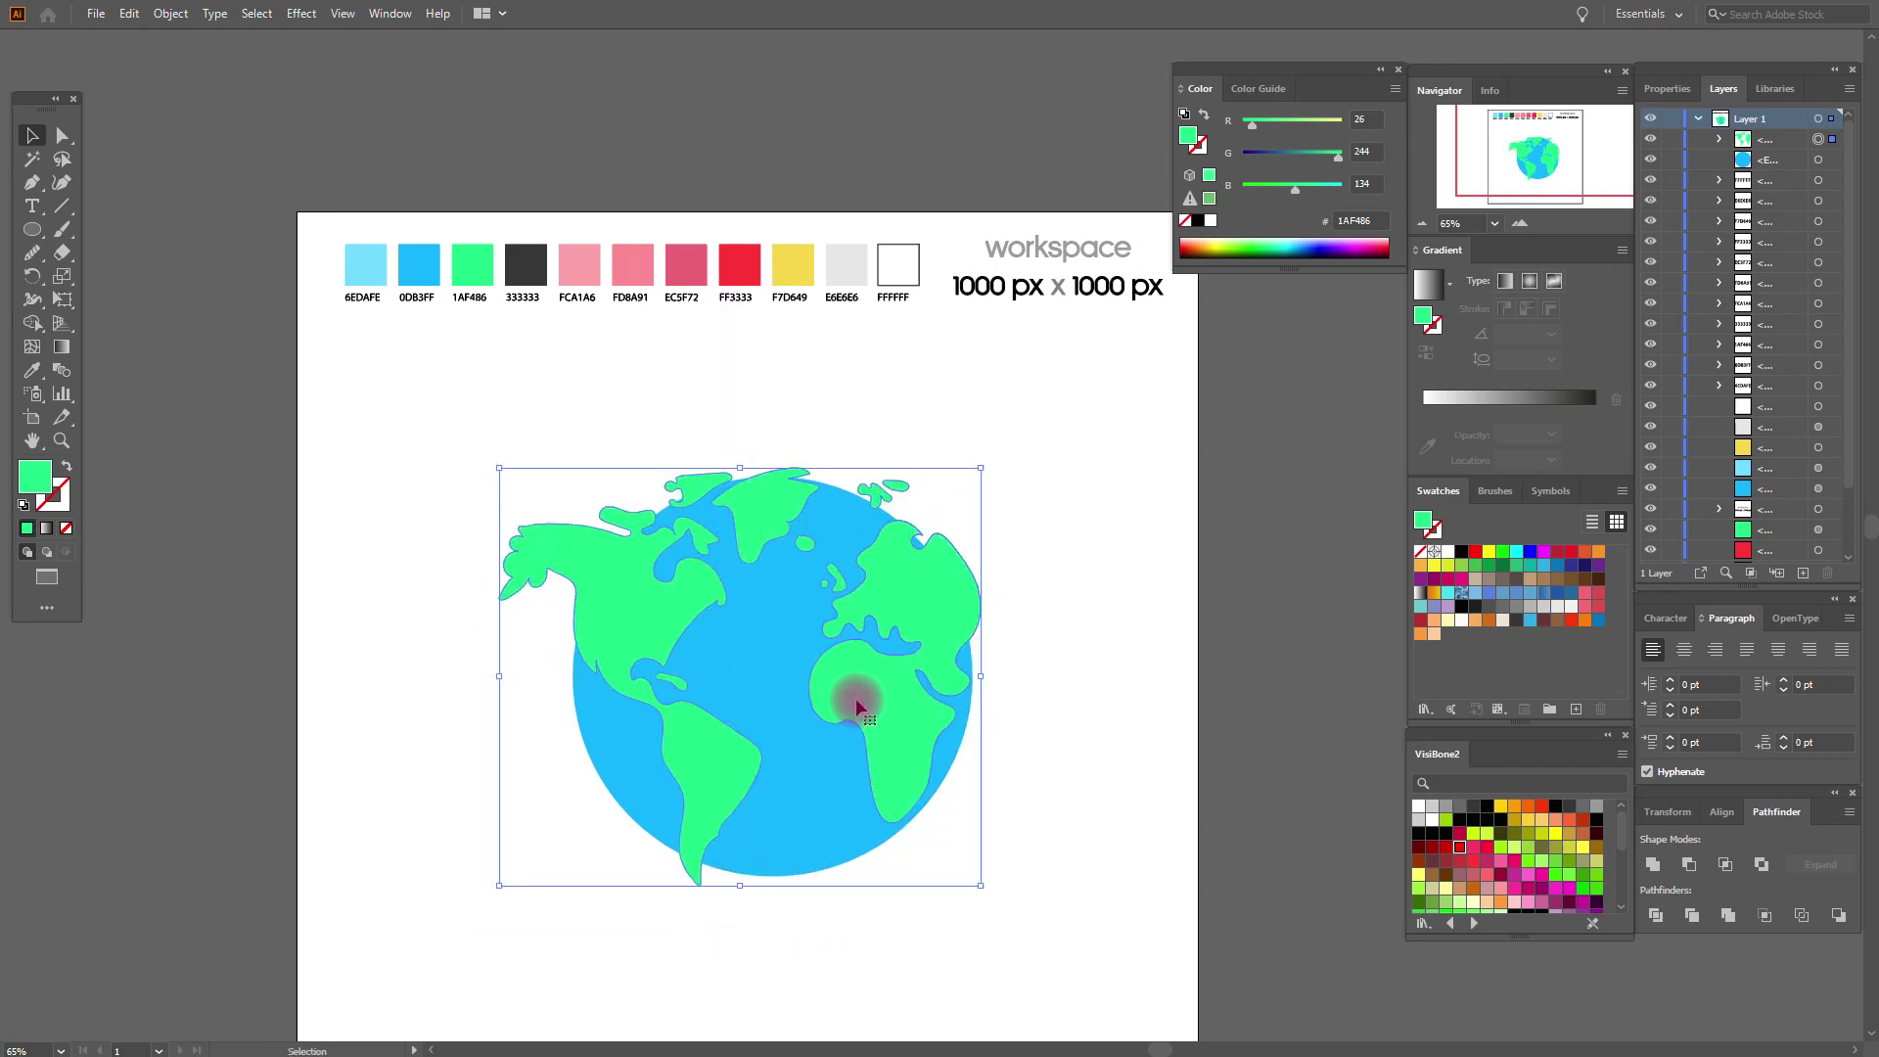
left_click(1051, 744)
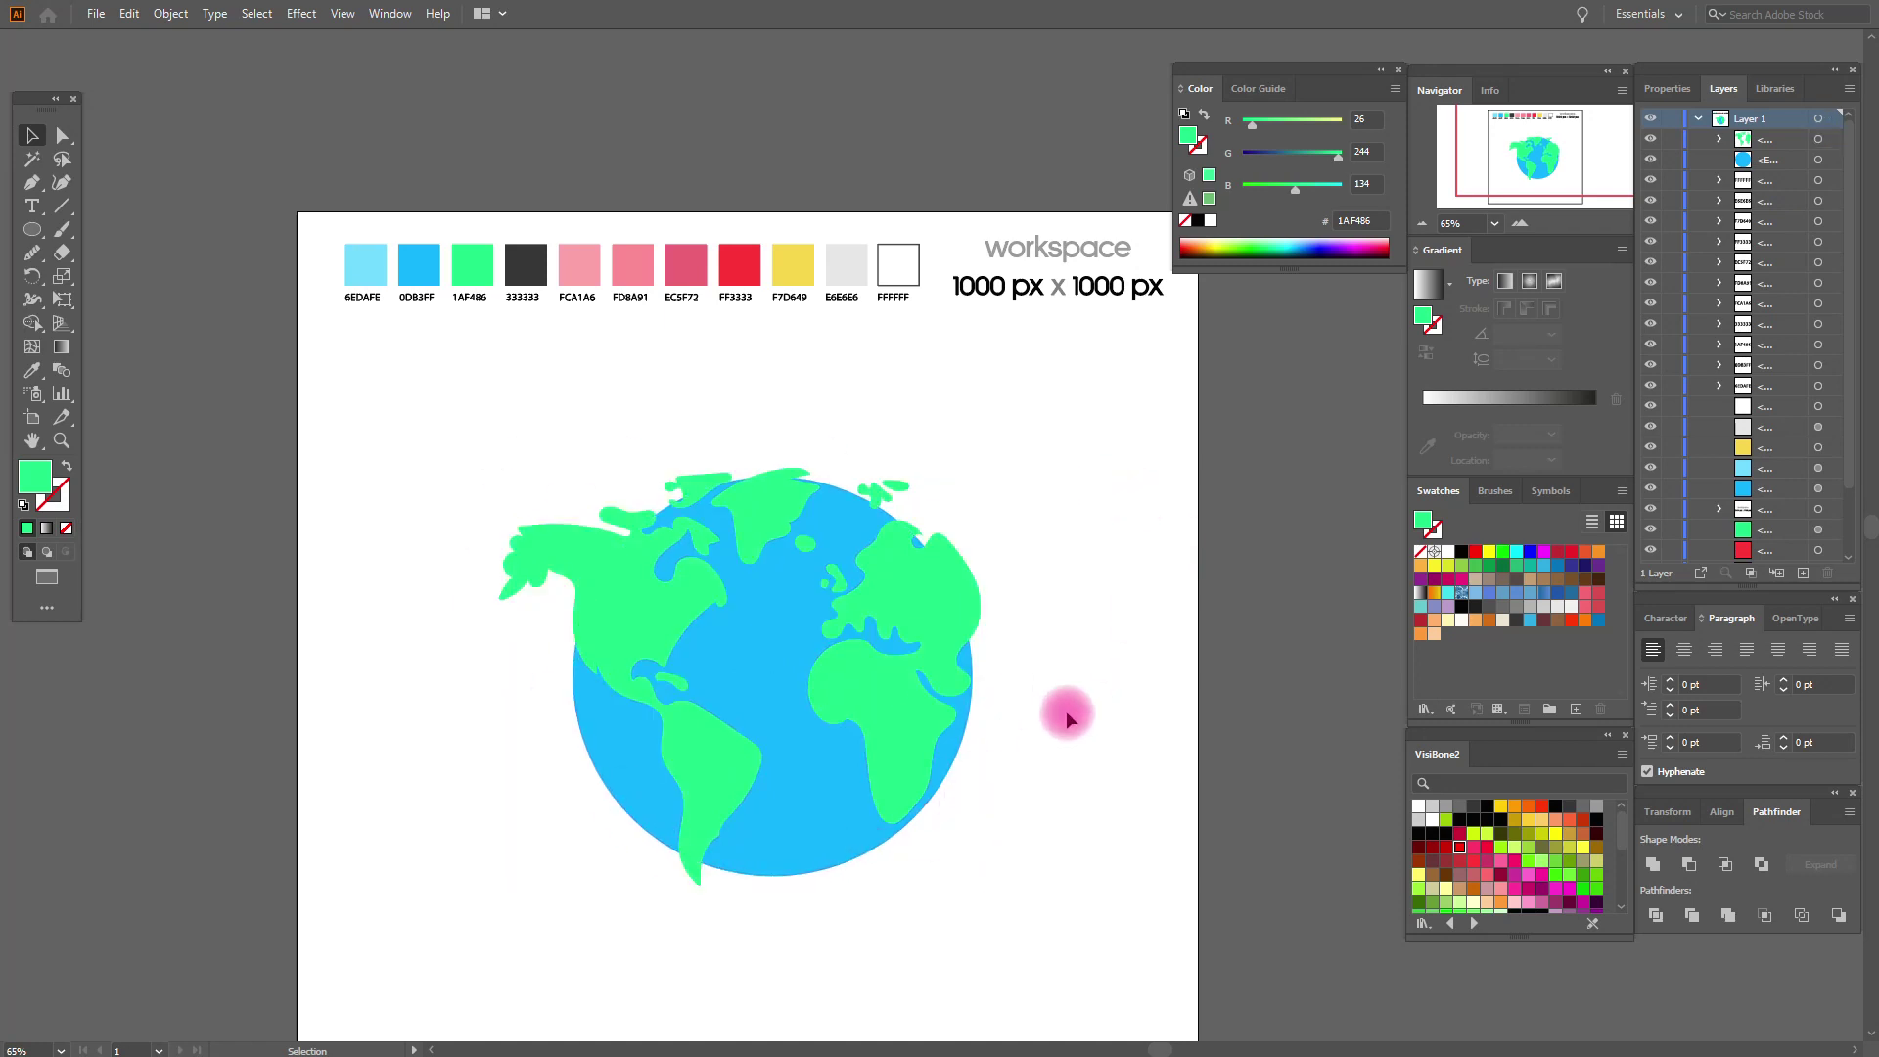
left_click(758, 673)
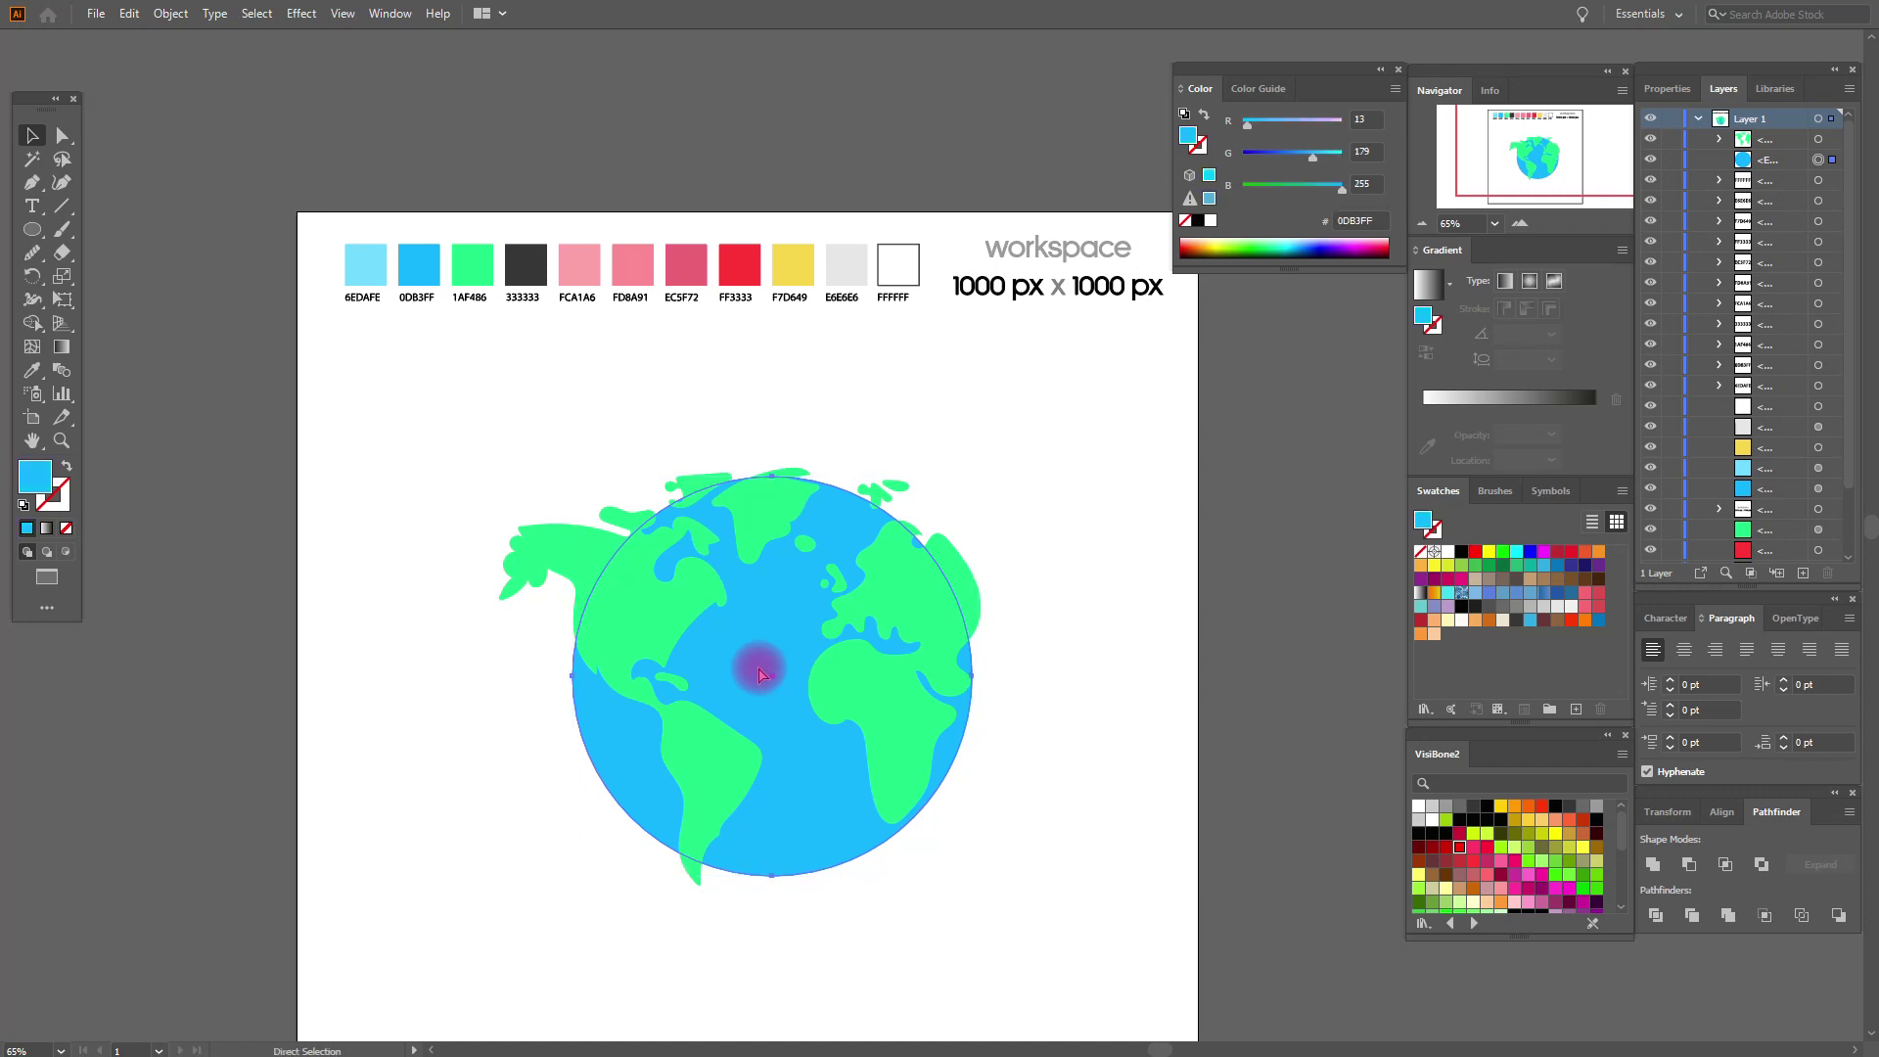
key("ctrl+f")
right_click(760, 672)
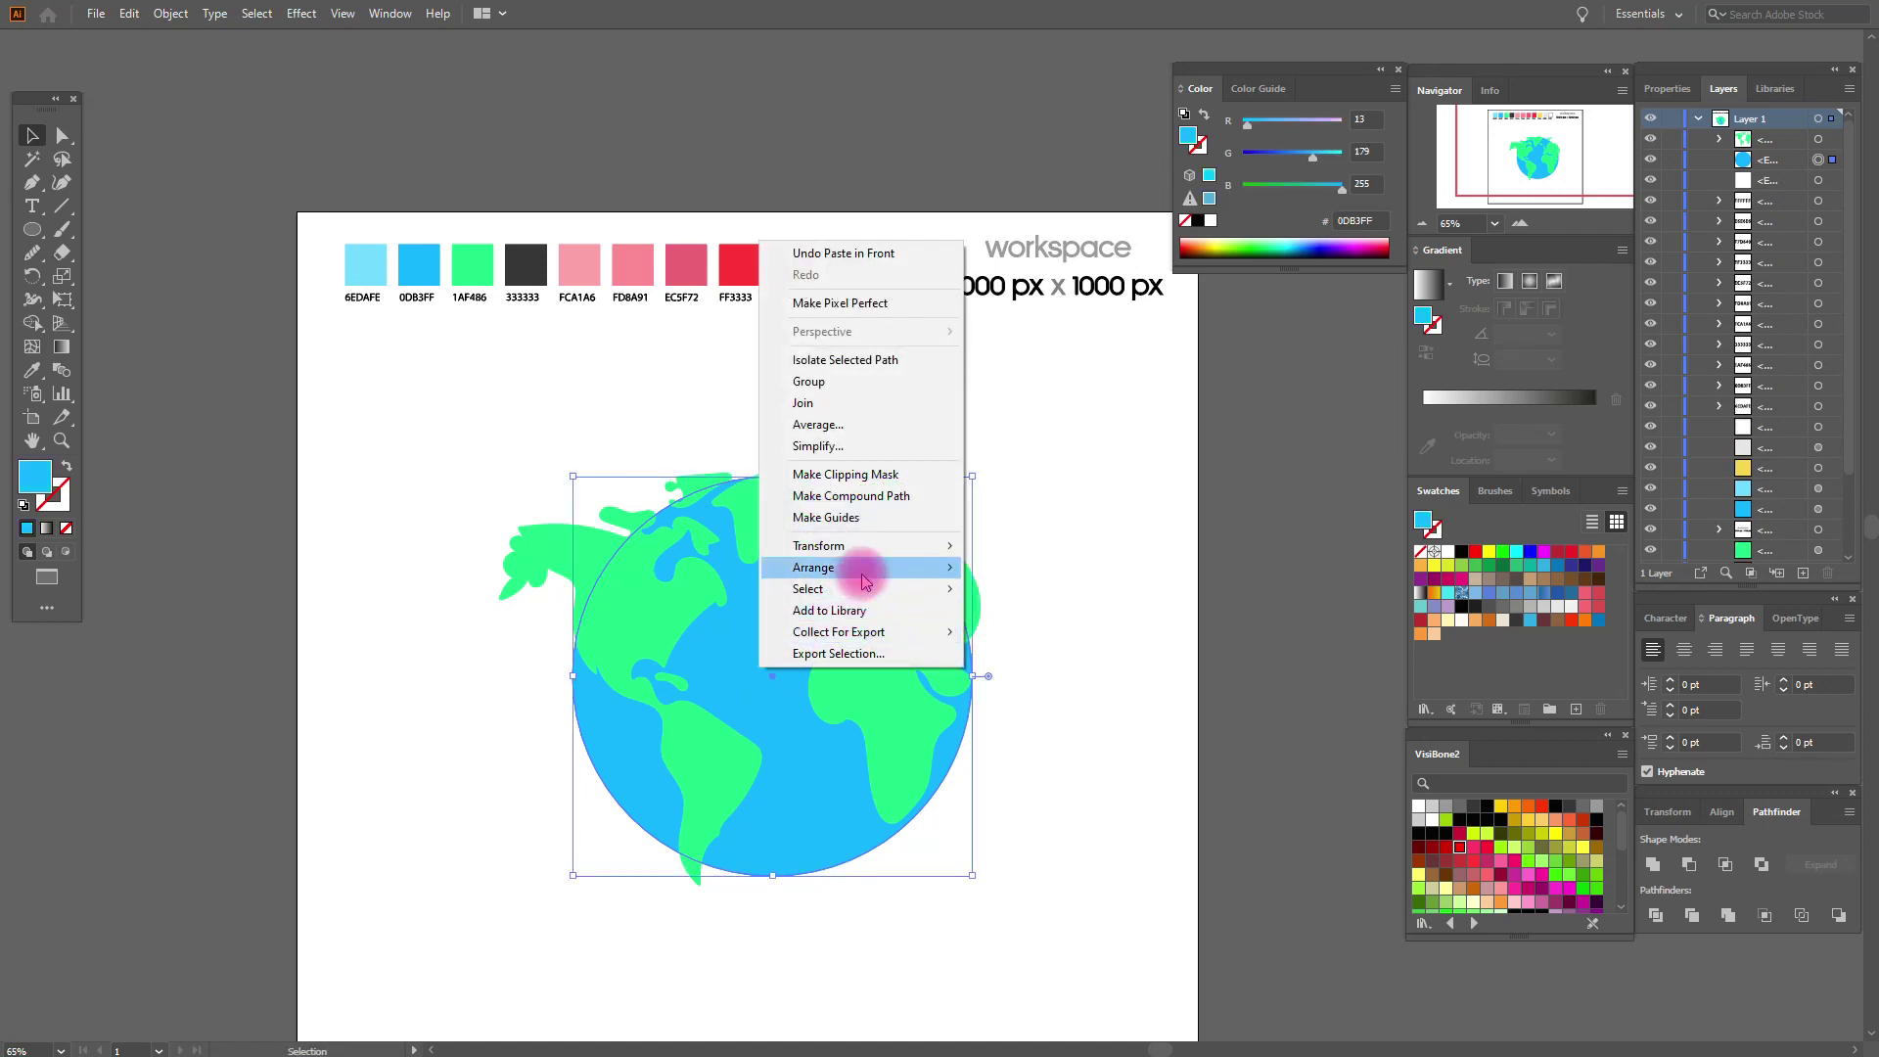
left_click(983, 569)
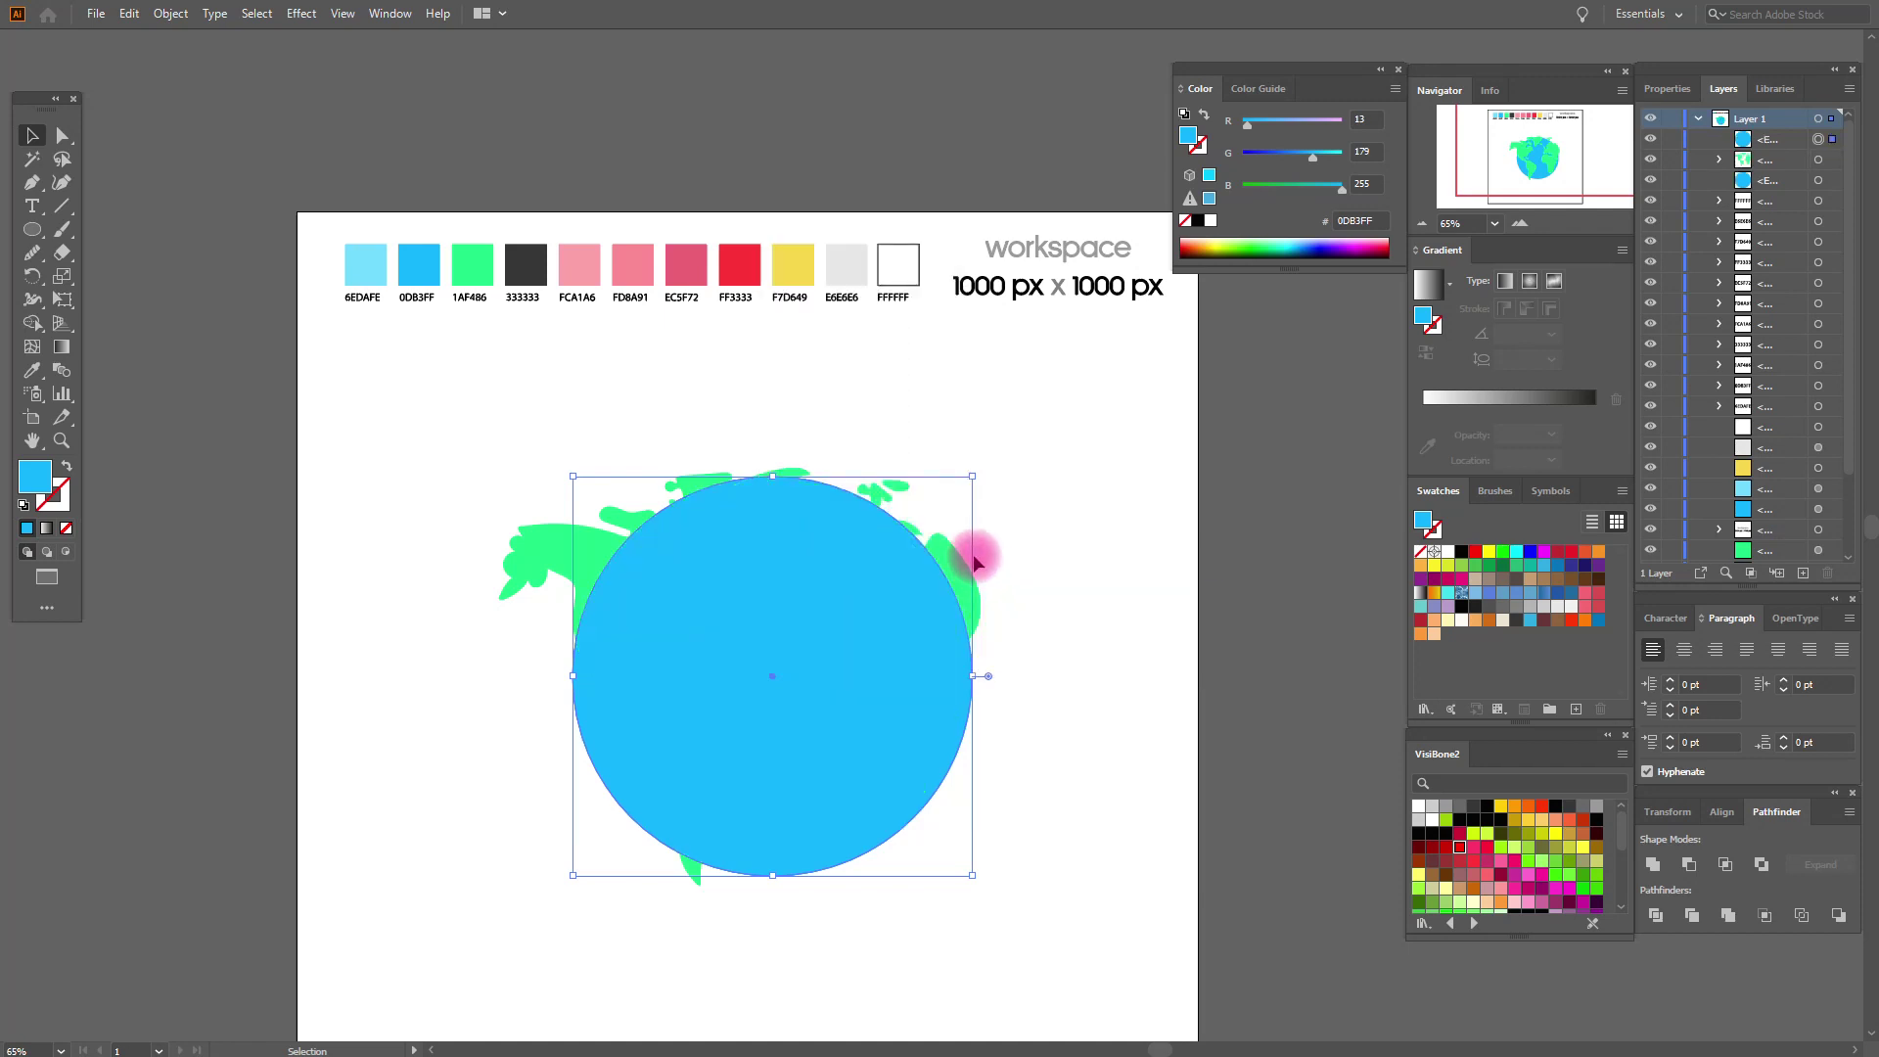
Make a clipping mask from the circle copy and continents, then select the globe.
left_click(962, 562, "shift")
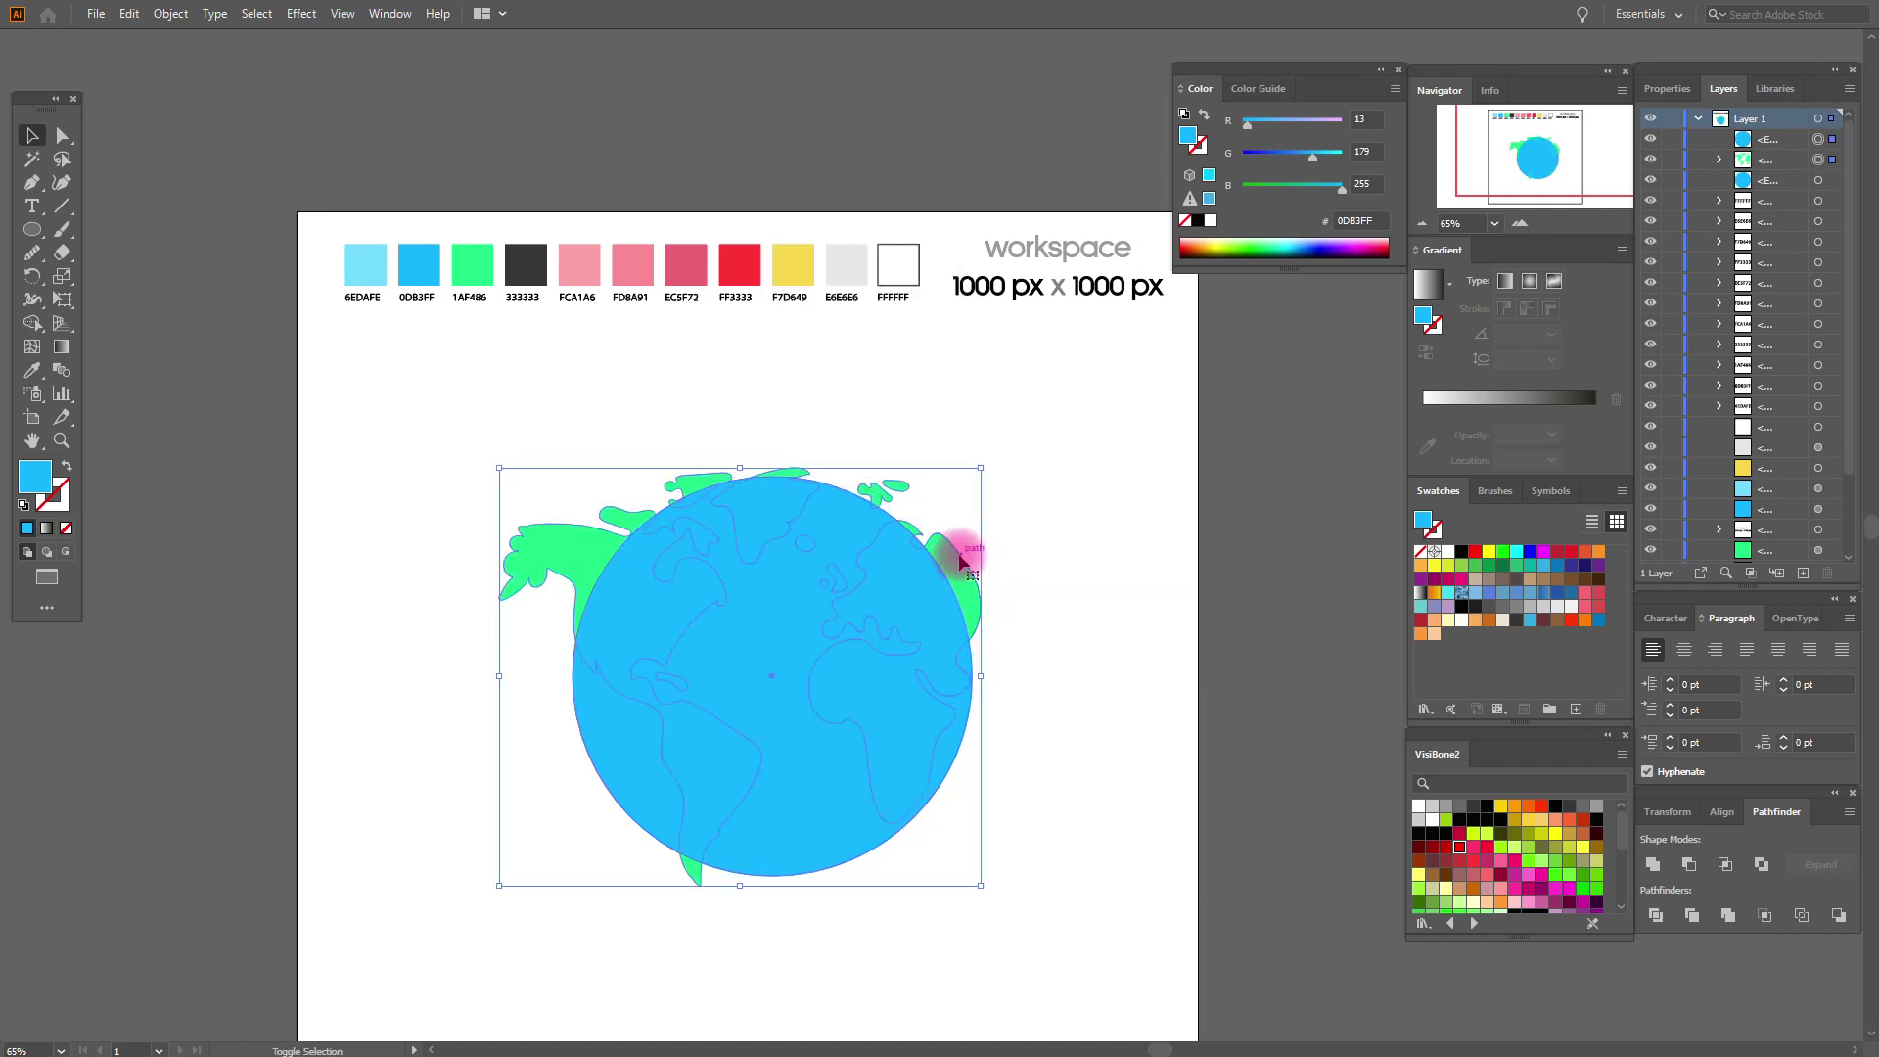
right_click(962, 562)
left_click(1048, 726)
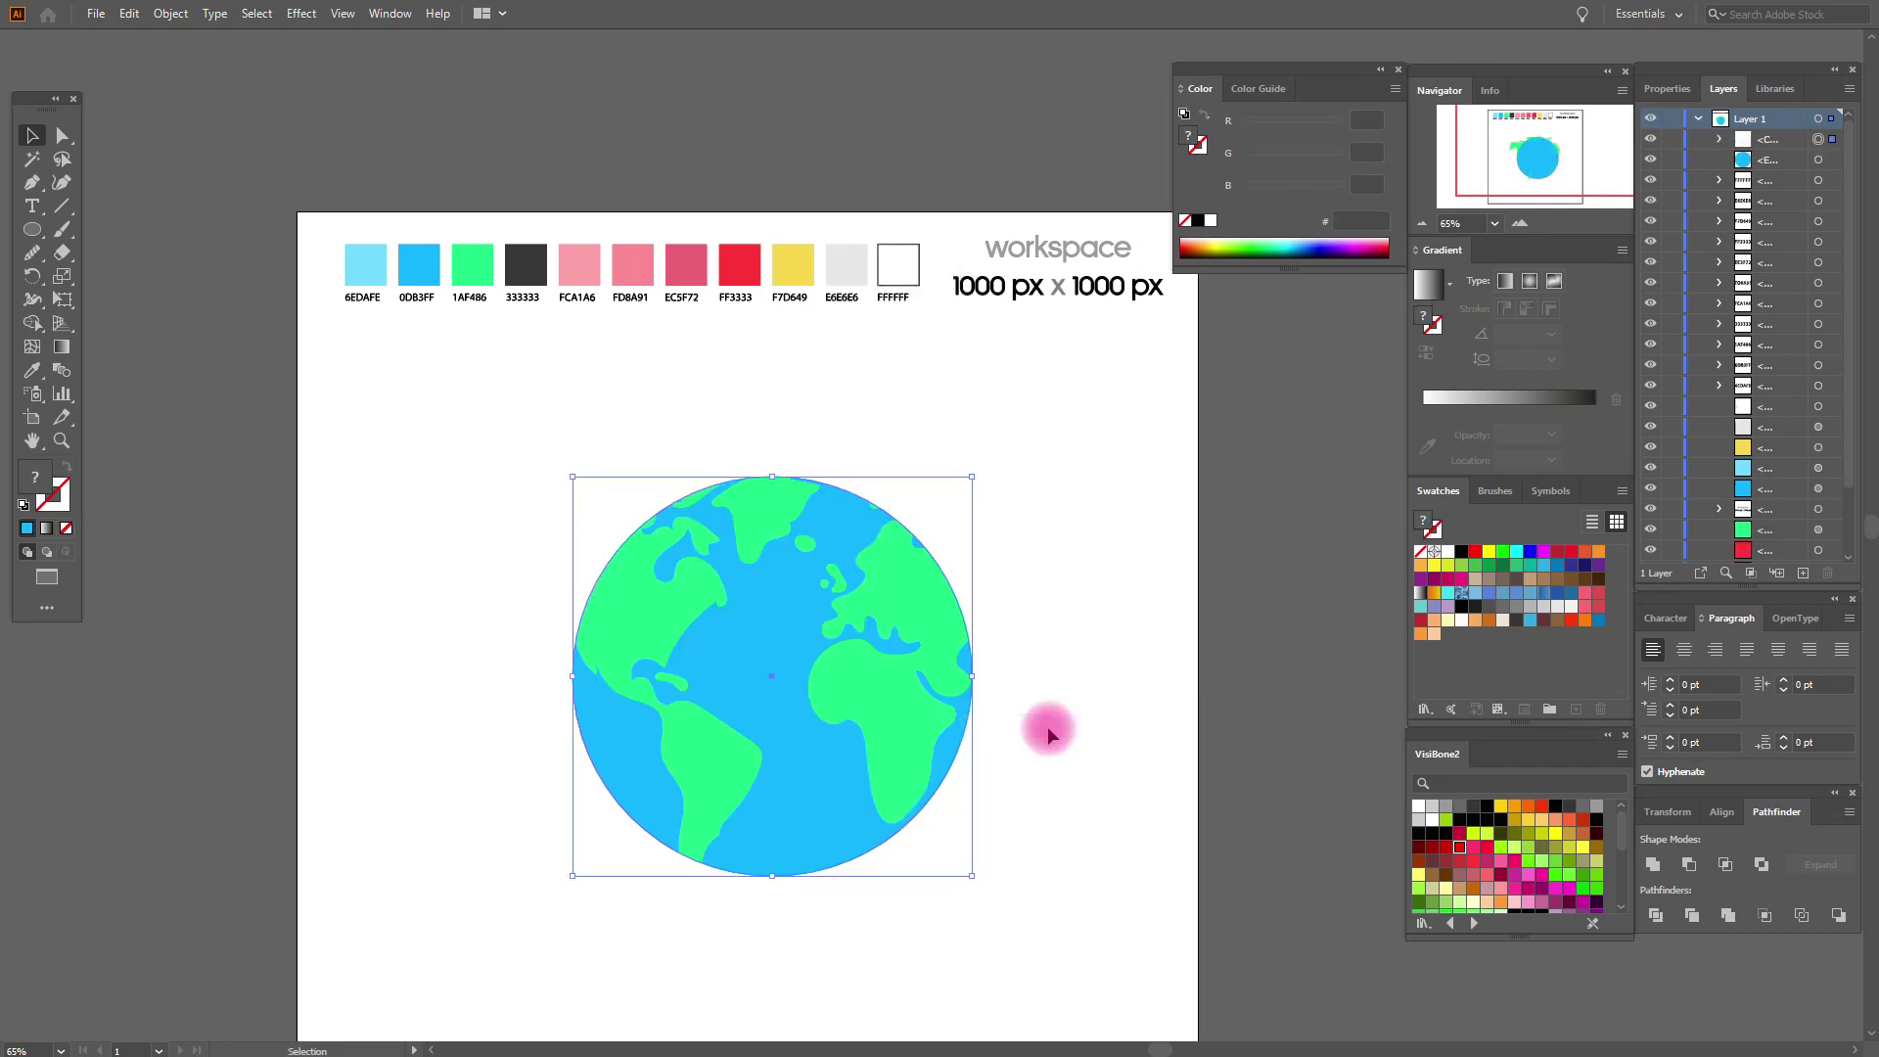
left_click(1116, 730)
left_click_drag(394, 413, 1084, 932)
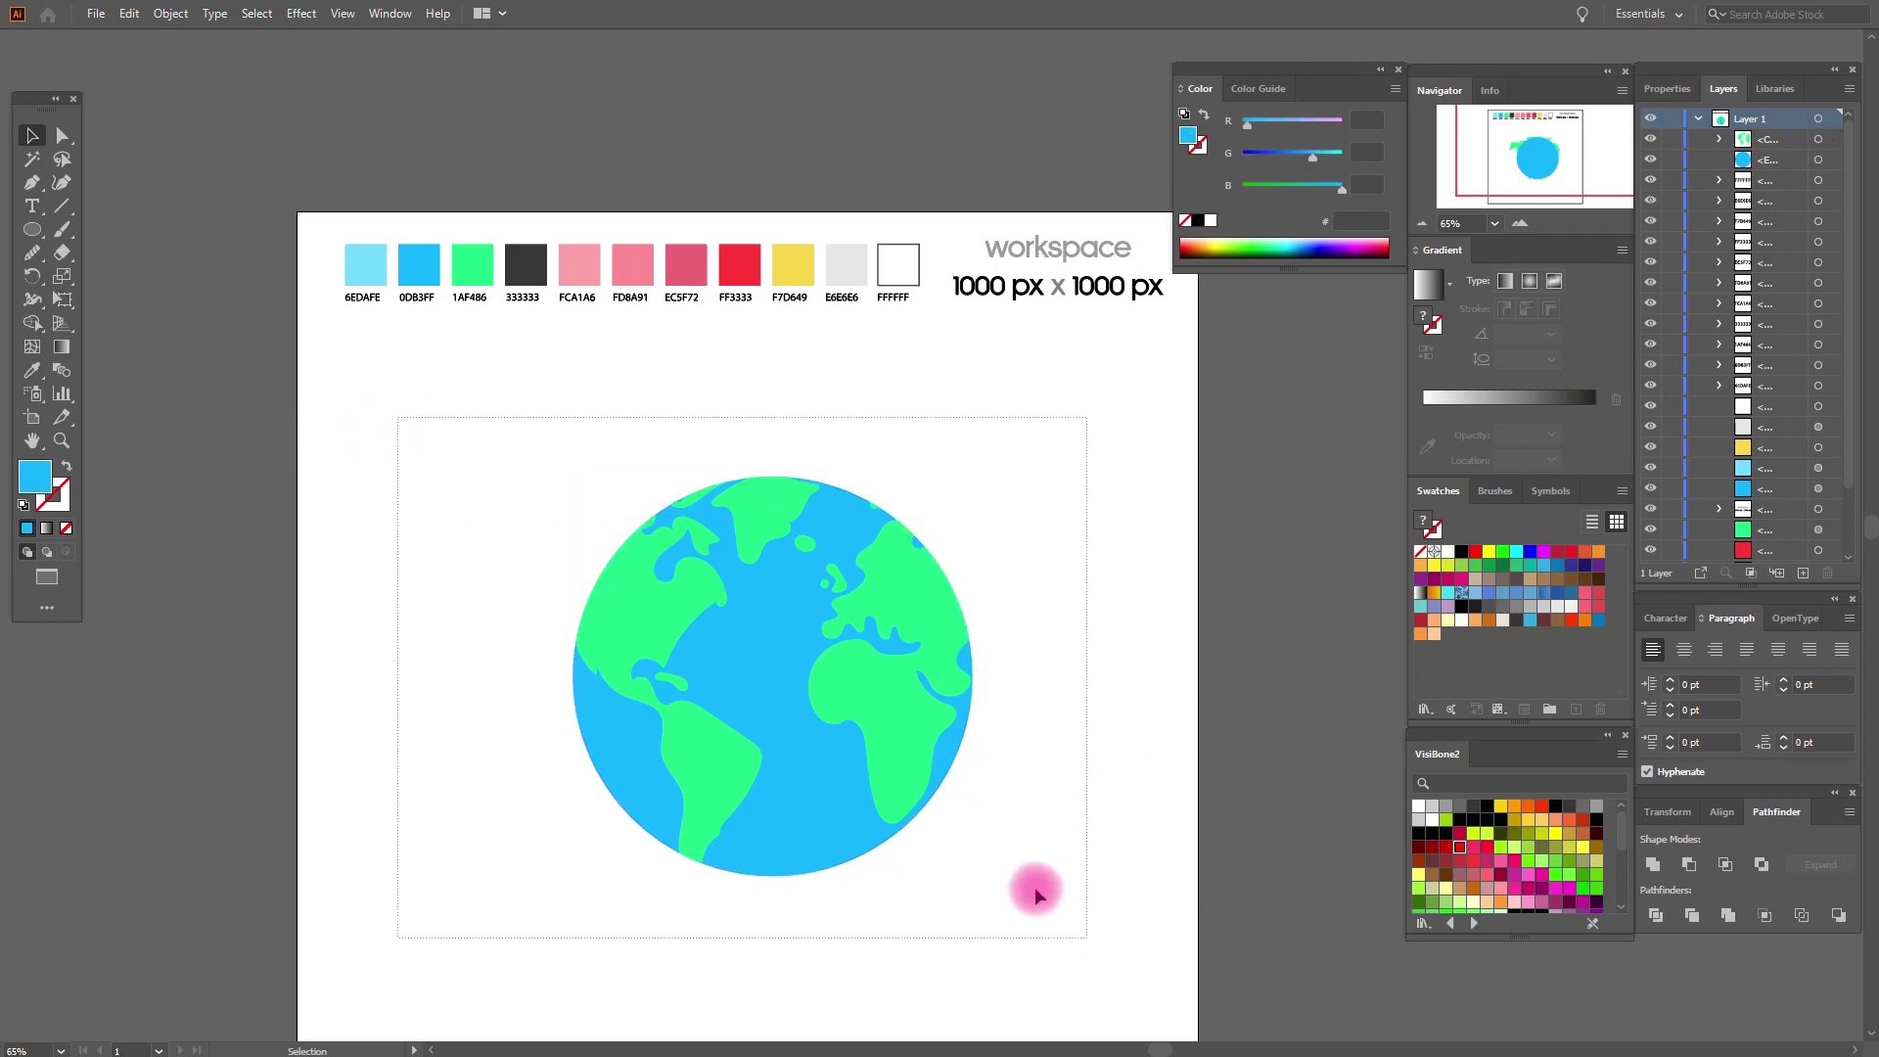
Paste an up-left offset copy of the ocean circle and Exclude its overlap with the original.
left_click_drag(934, 720, 868, 742)
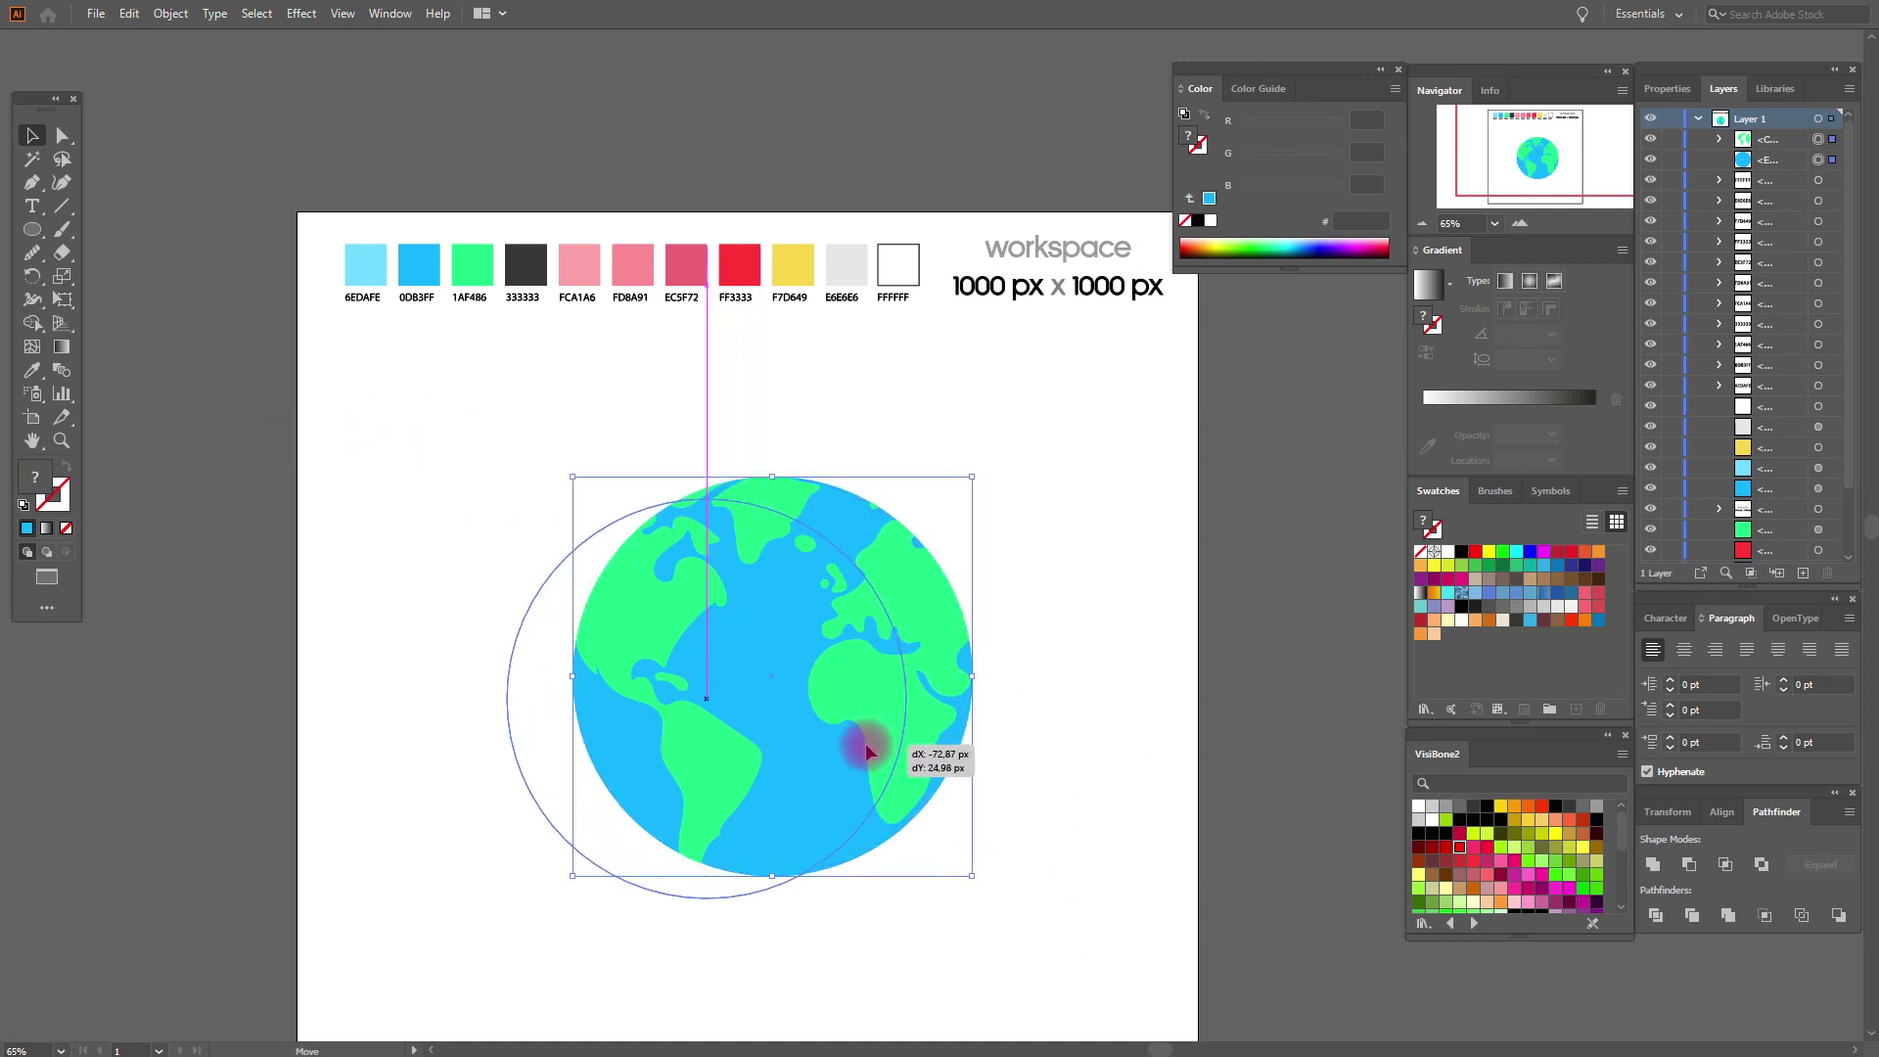
left_click(1035, 724)
left_click(661, 673)
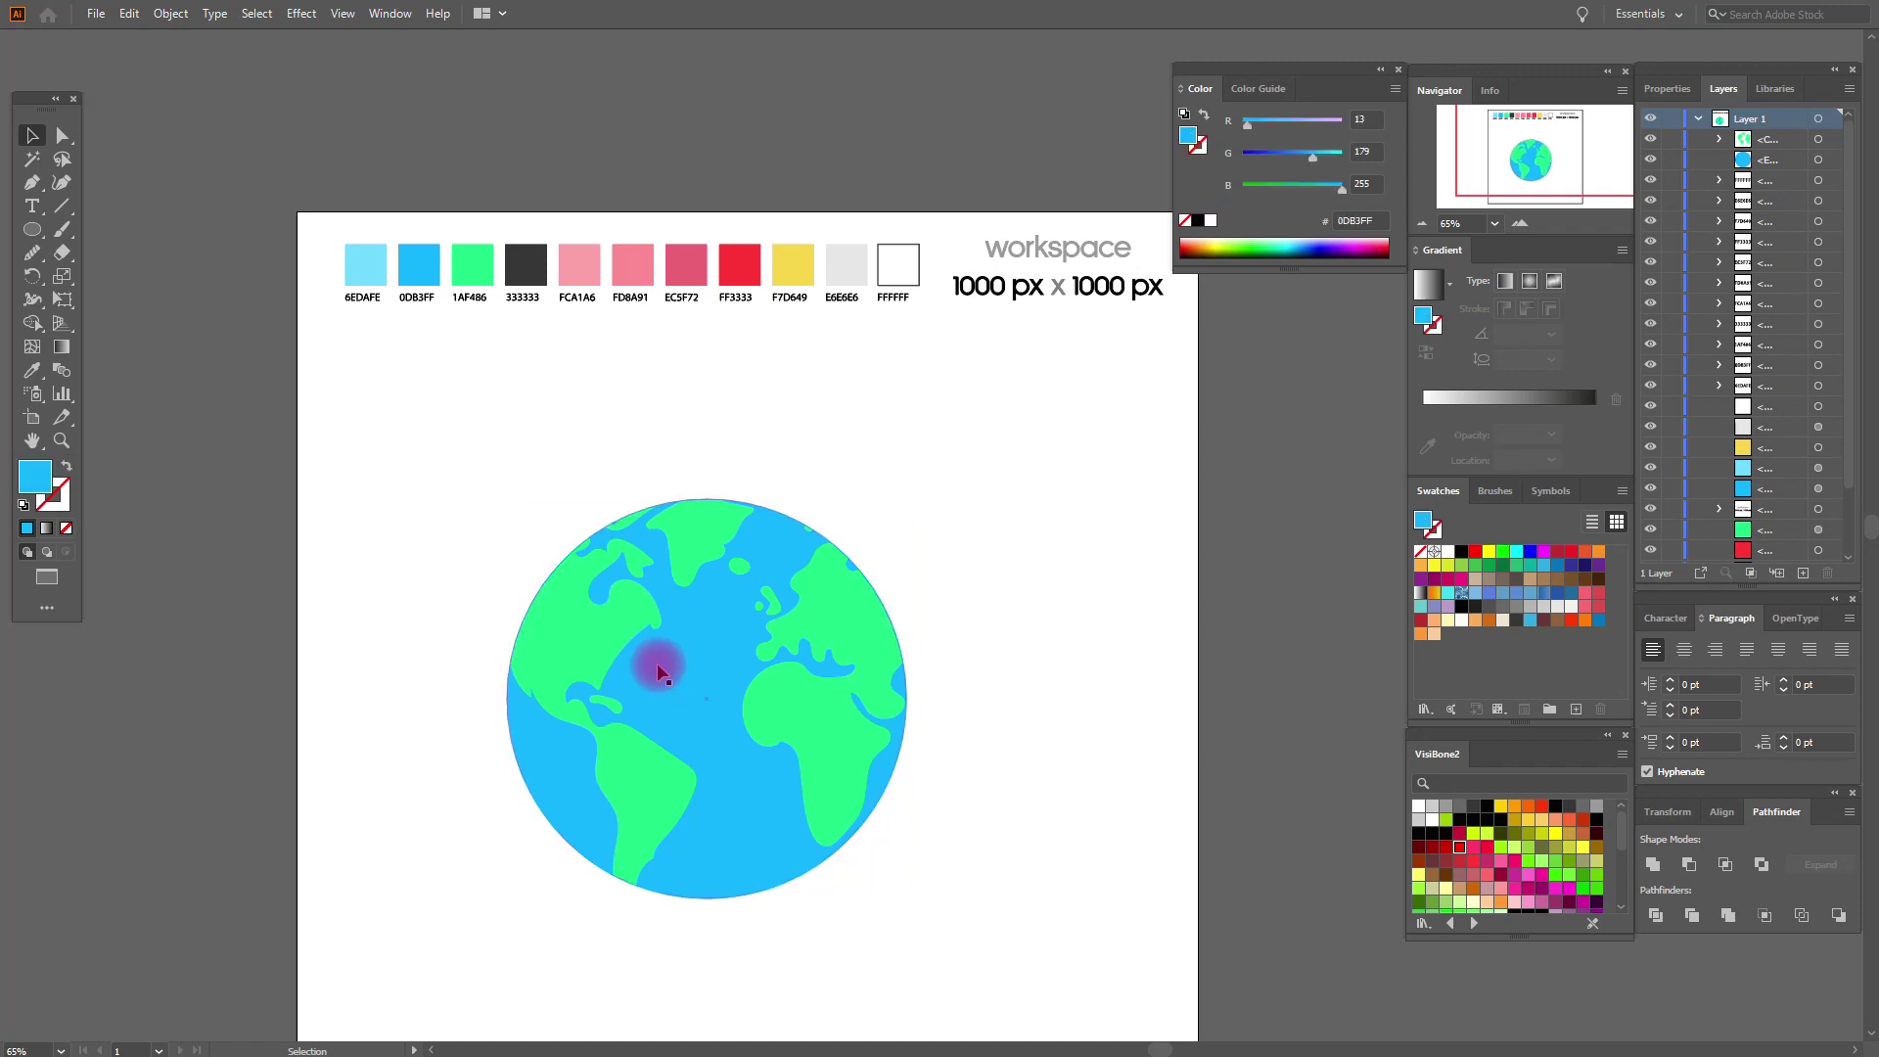
key("a")
key("ctrl+c")
key("ctrl+f")
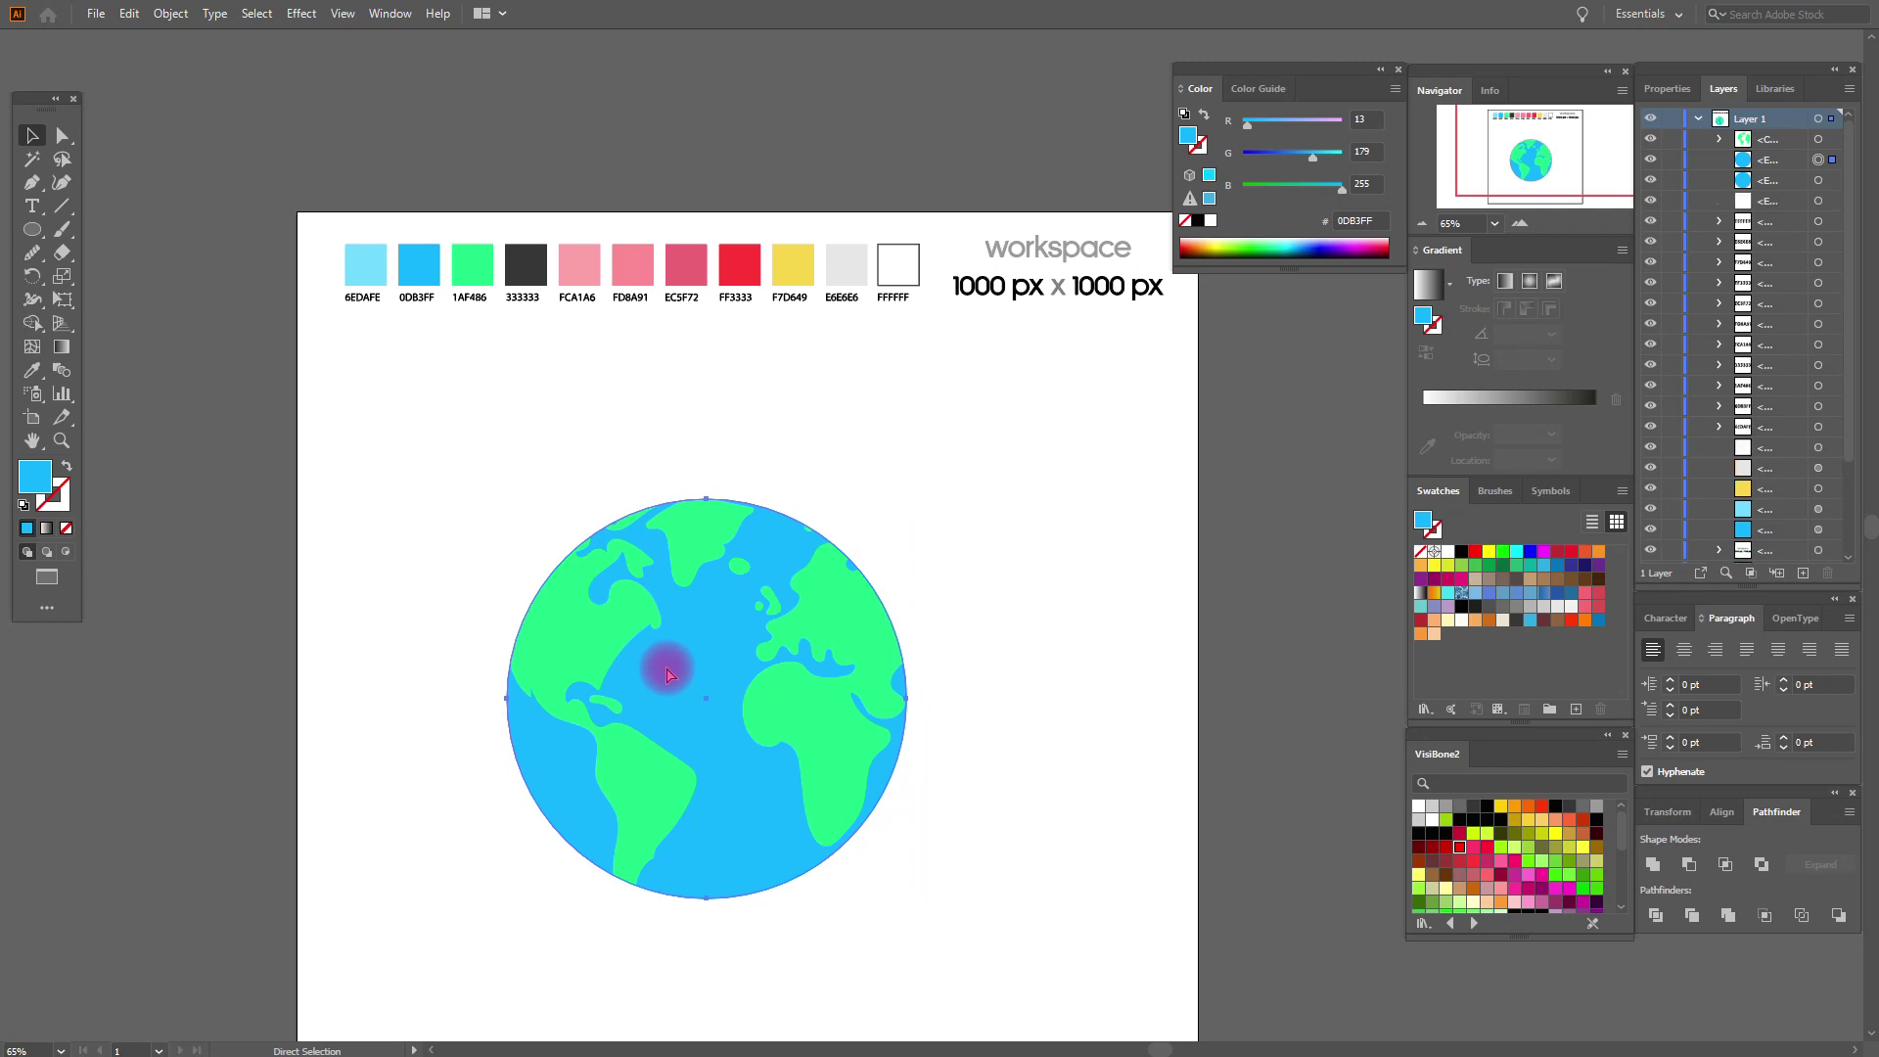
left_click_drag(665, 669, 656, 659)
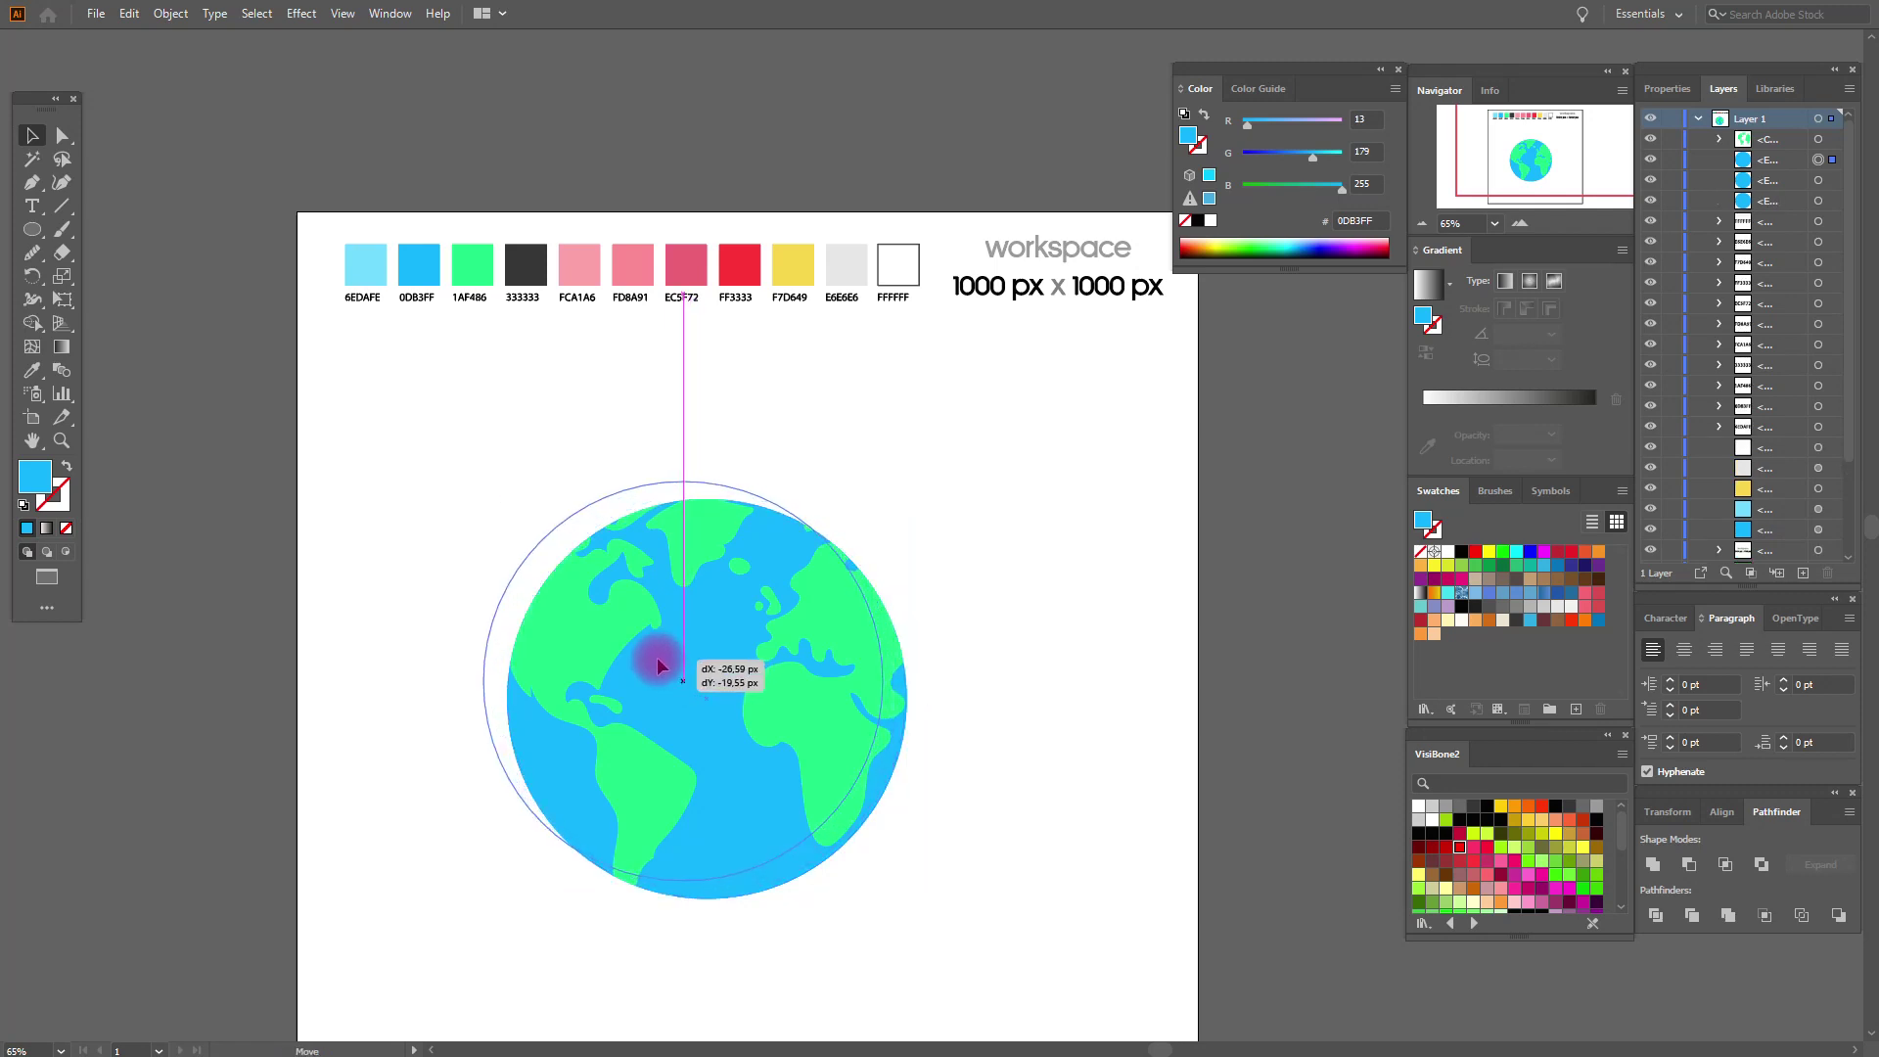
left_click_drag(657, 667, 656, 666)
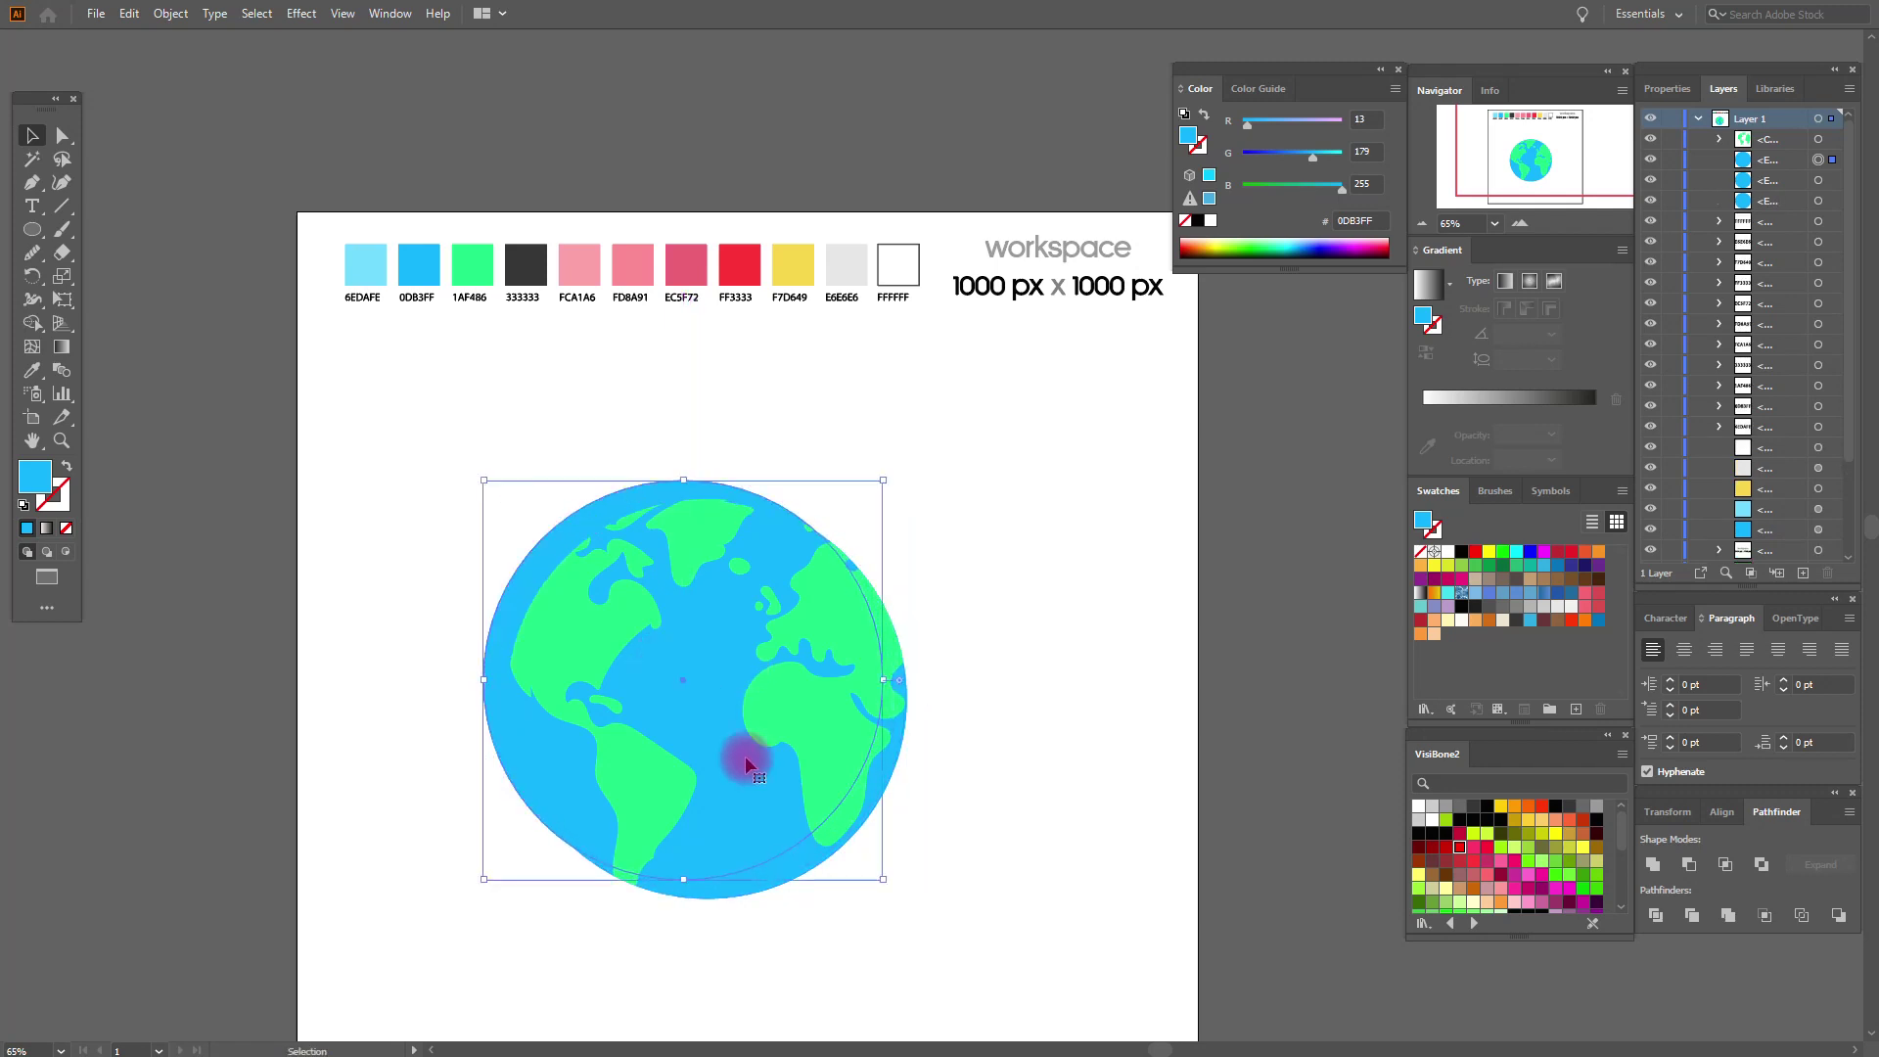
left_click(805, 861, "shift")
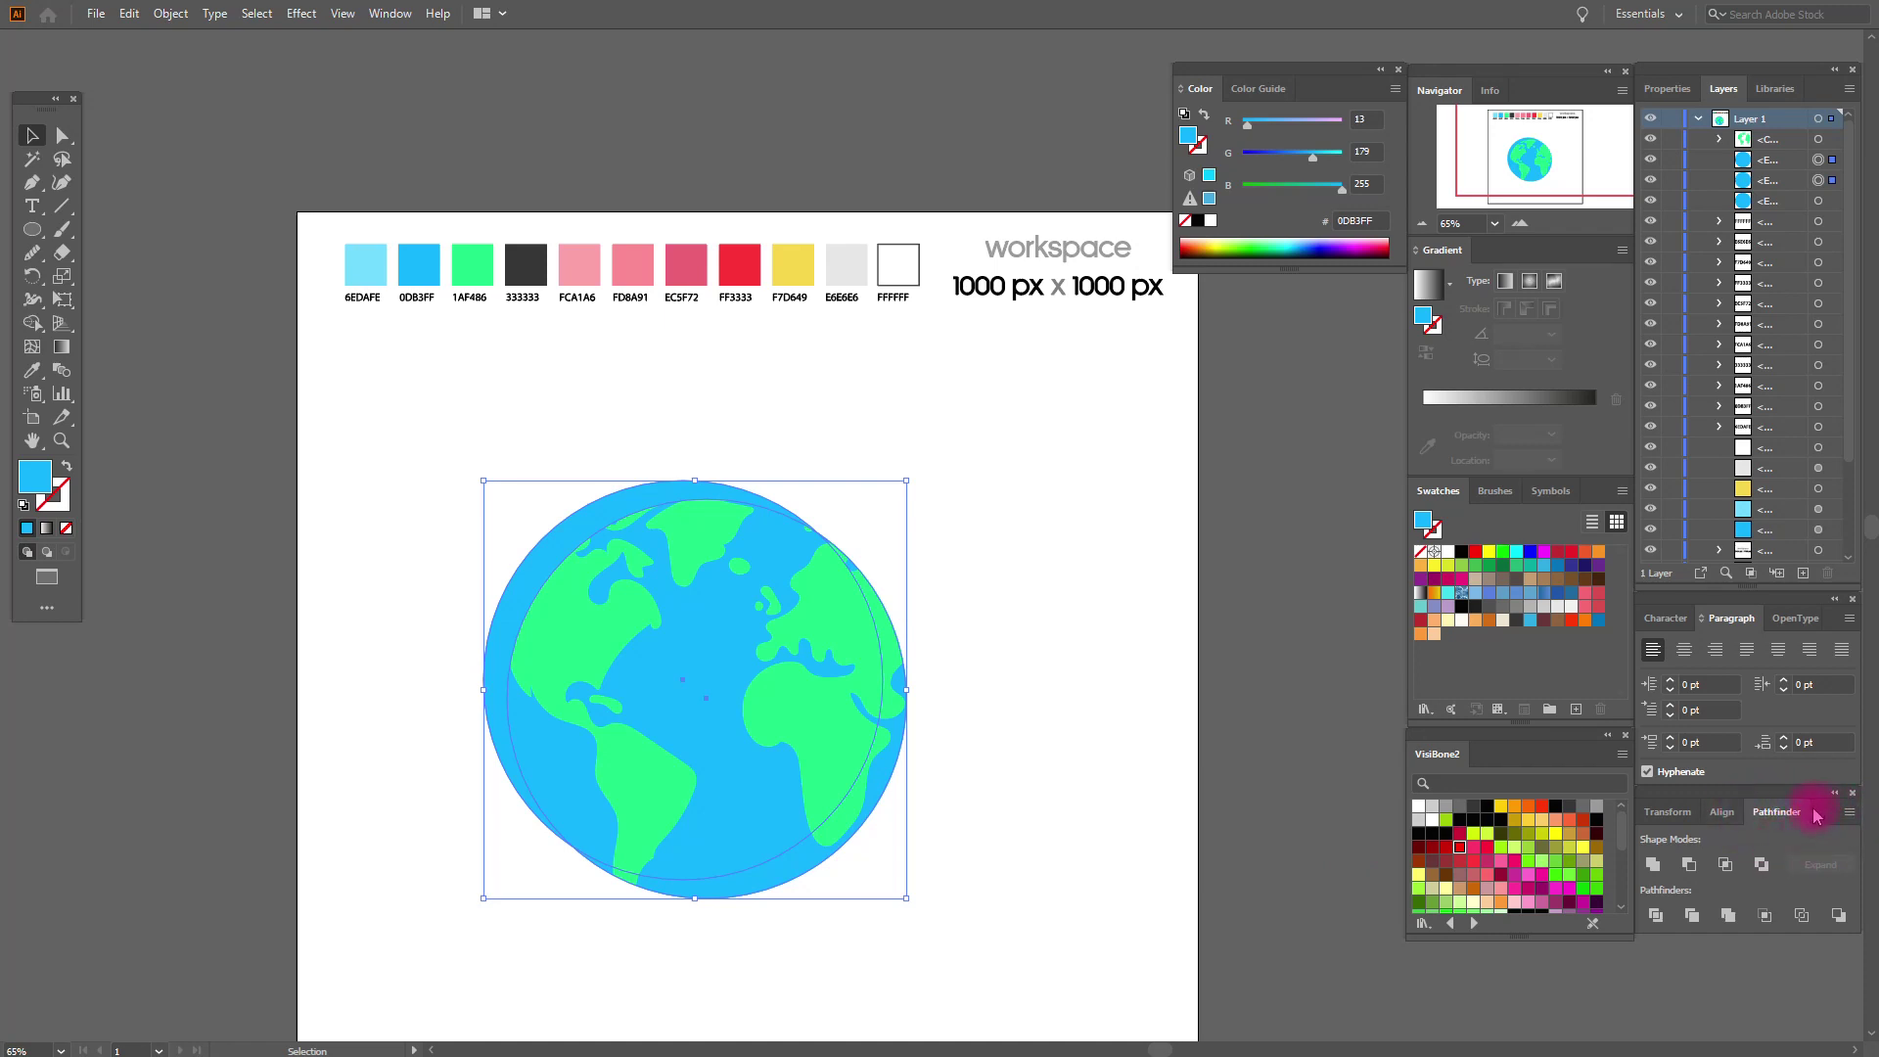
left_click(1770, 863)
Ungroup the globe, delete its outer blue circle, and select the offset circle.
right_click(848, 680)
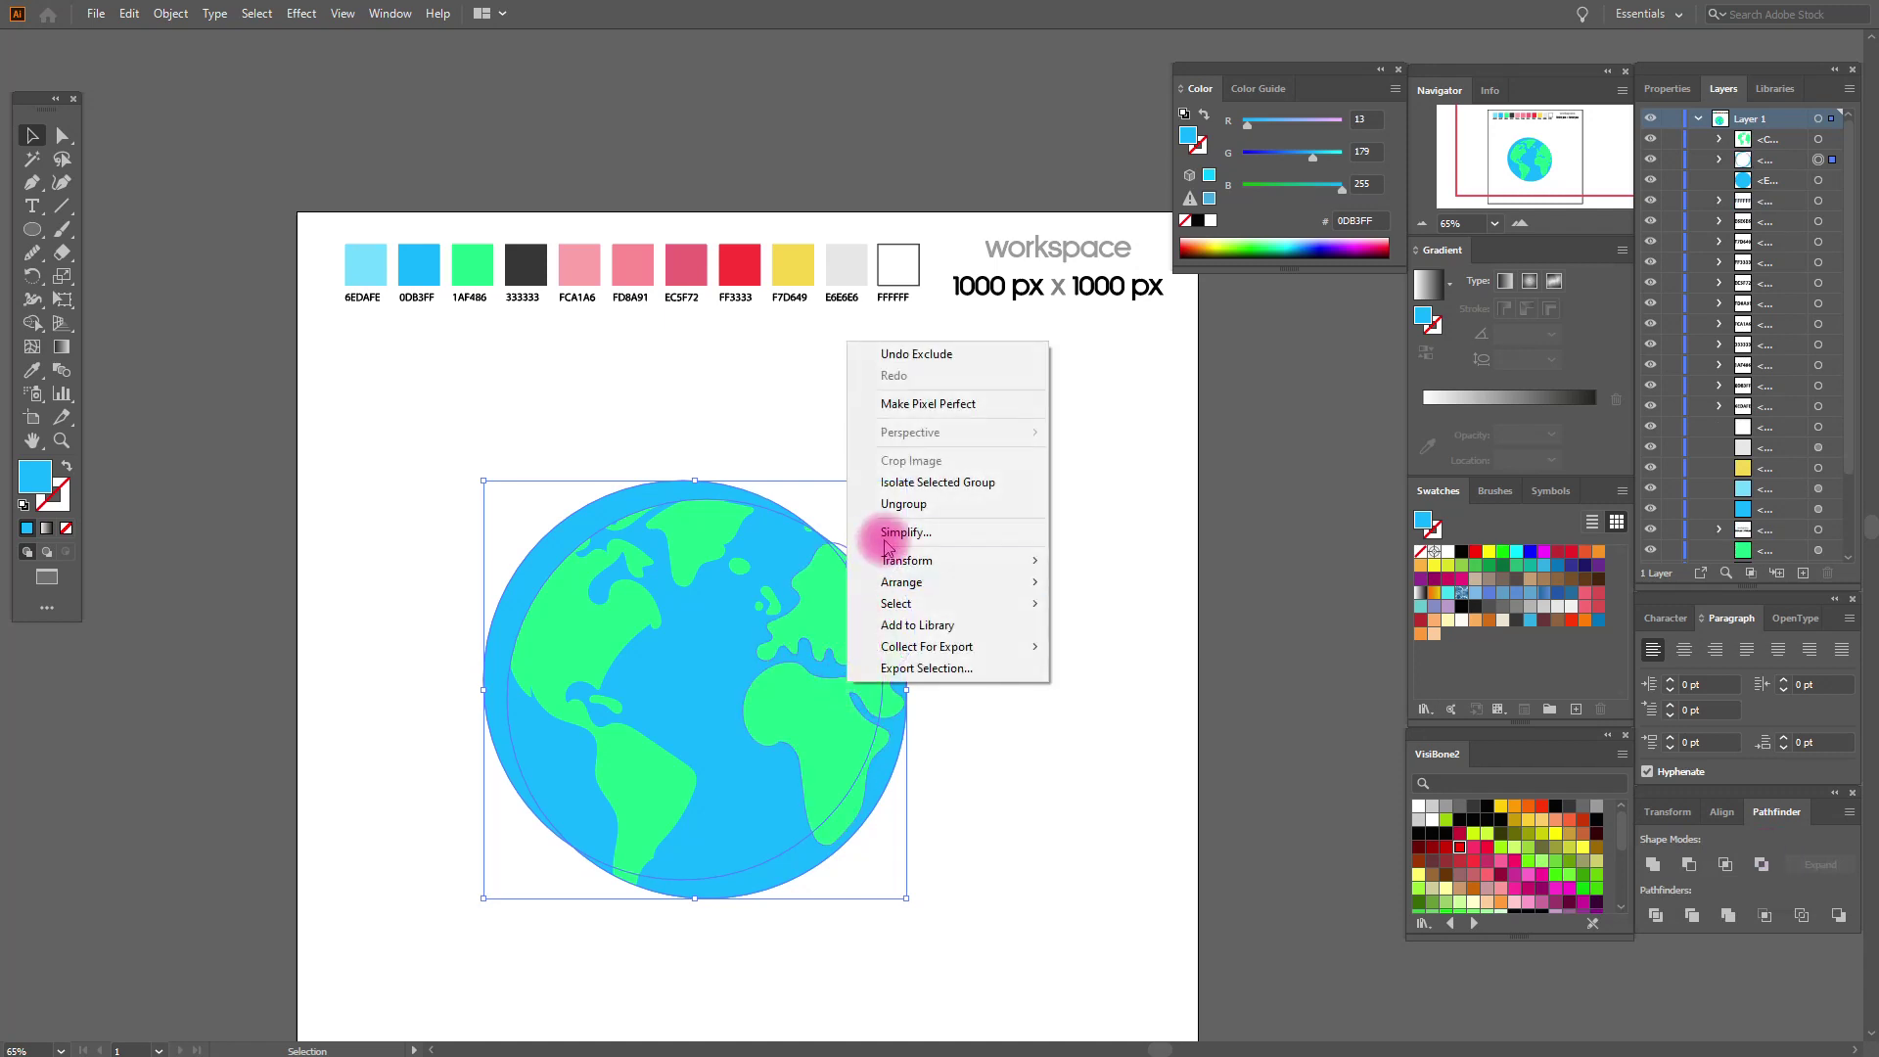
left_click(893, 504)
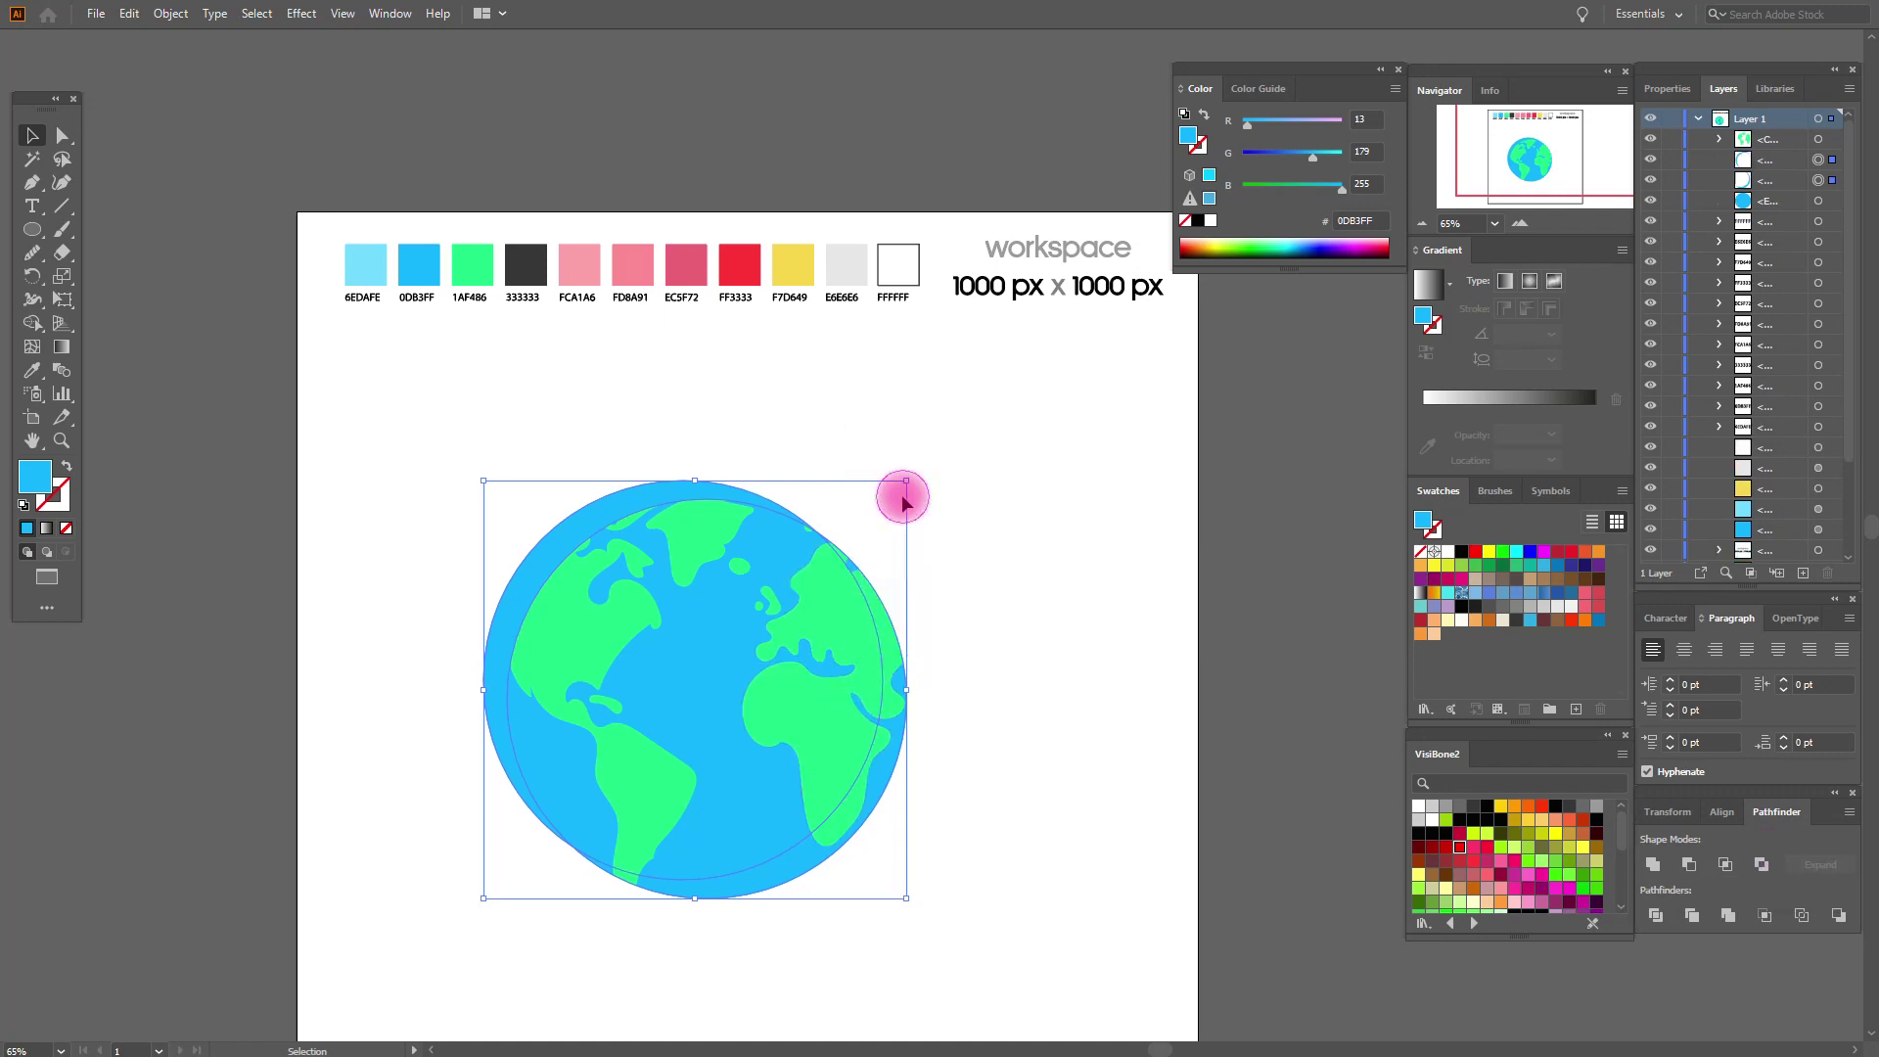
left_click(900, 499)
left_click(567, 523)
key("Delete")
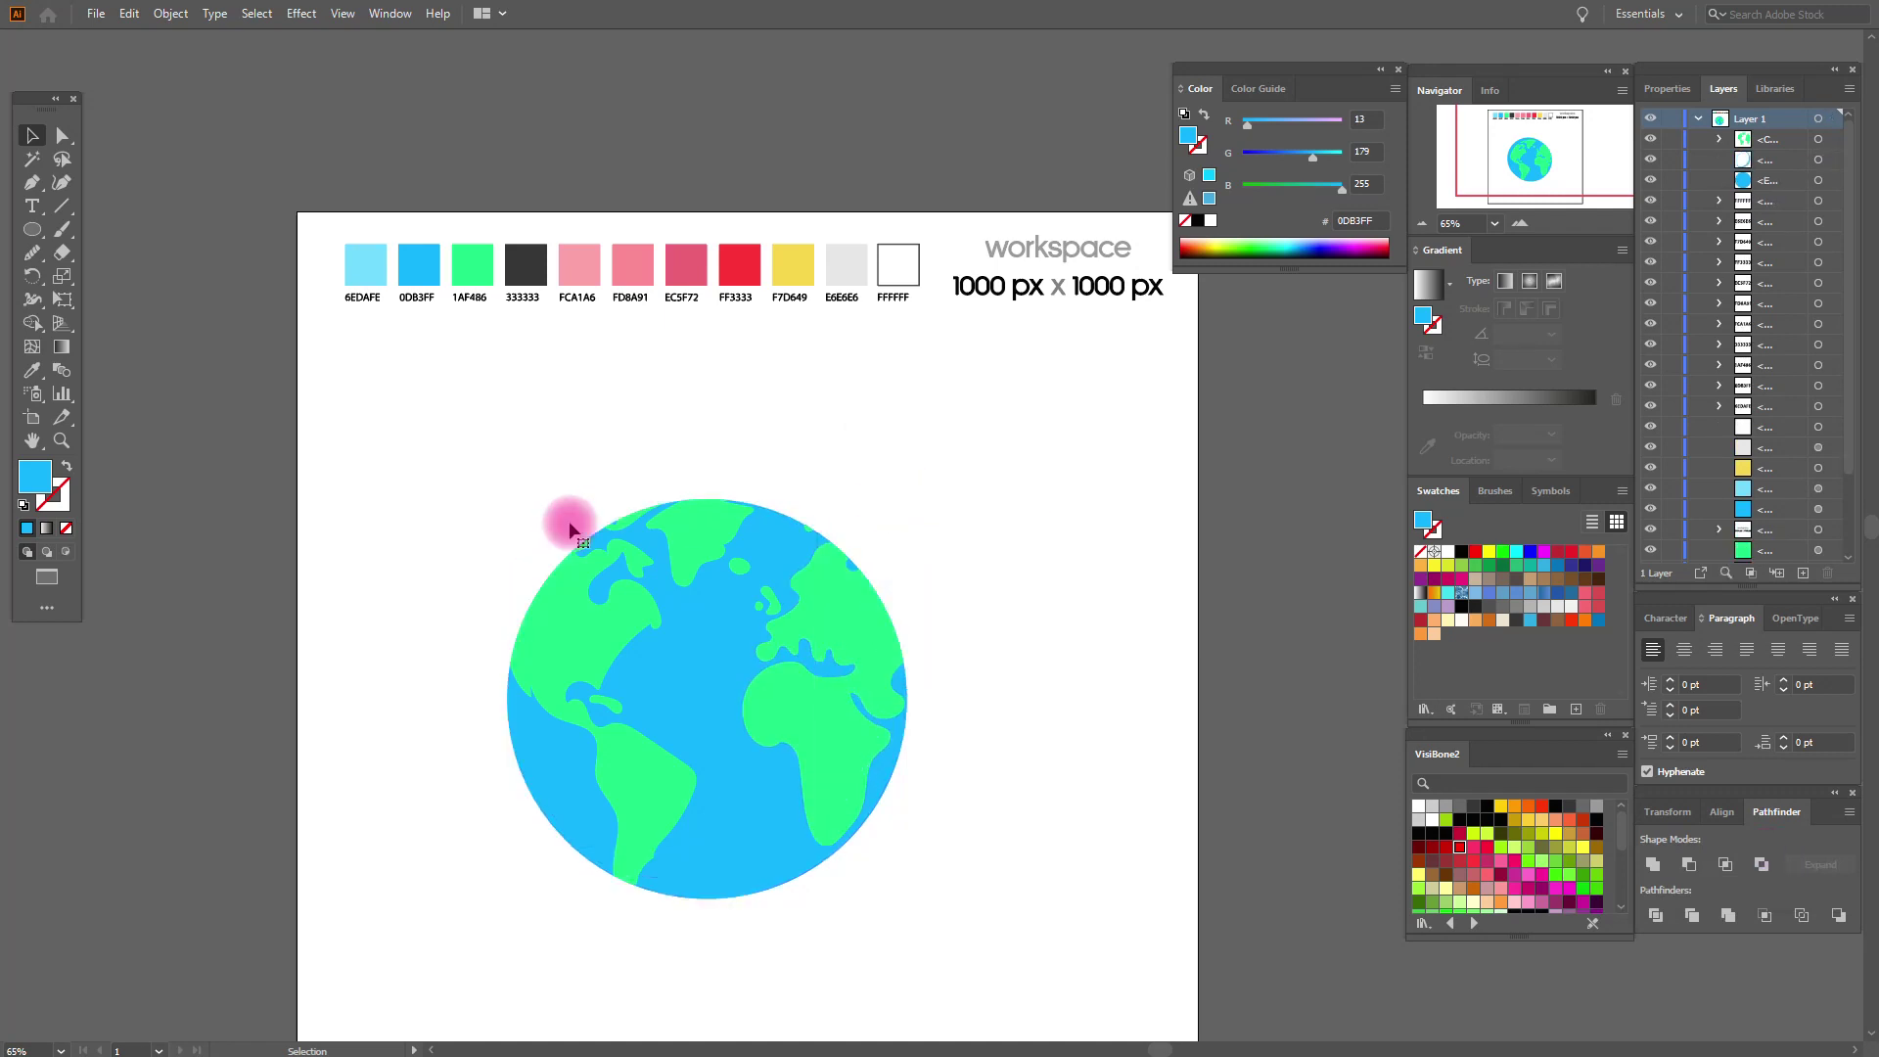
left_click(789, 861)
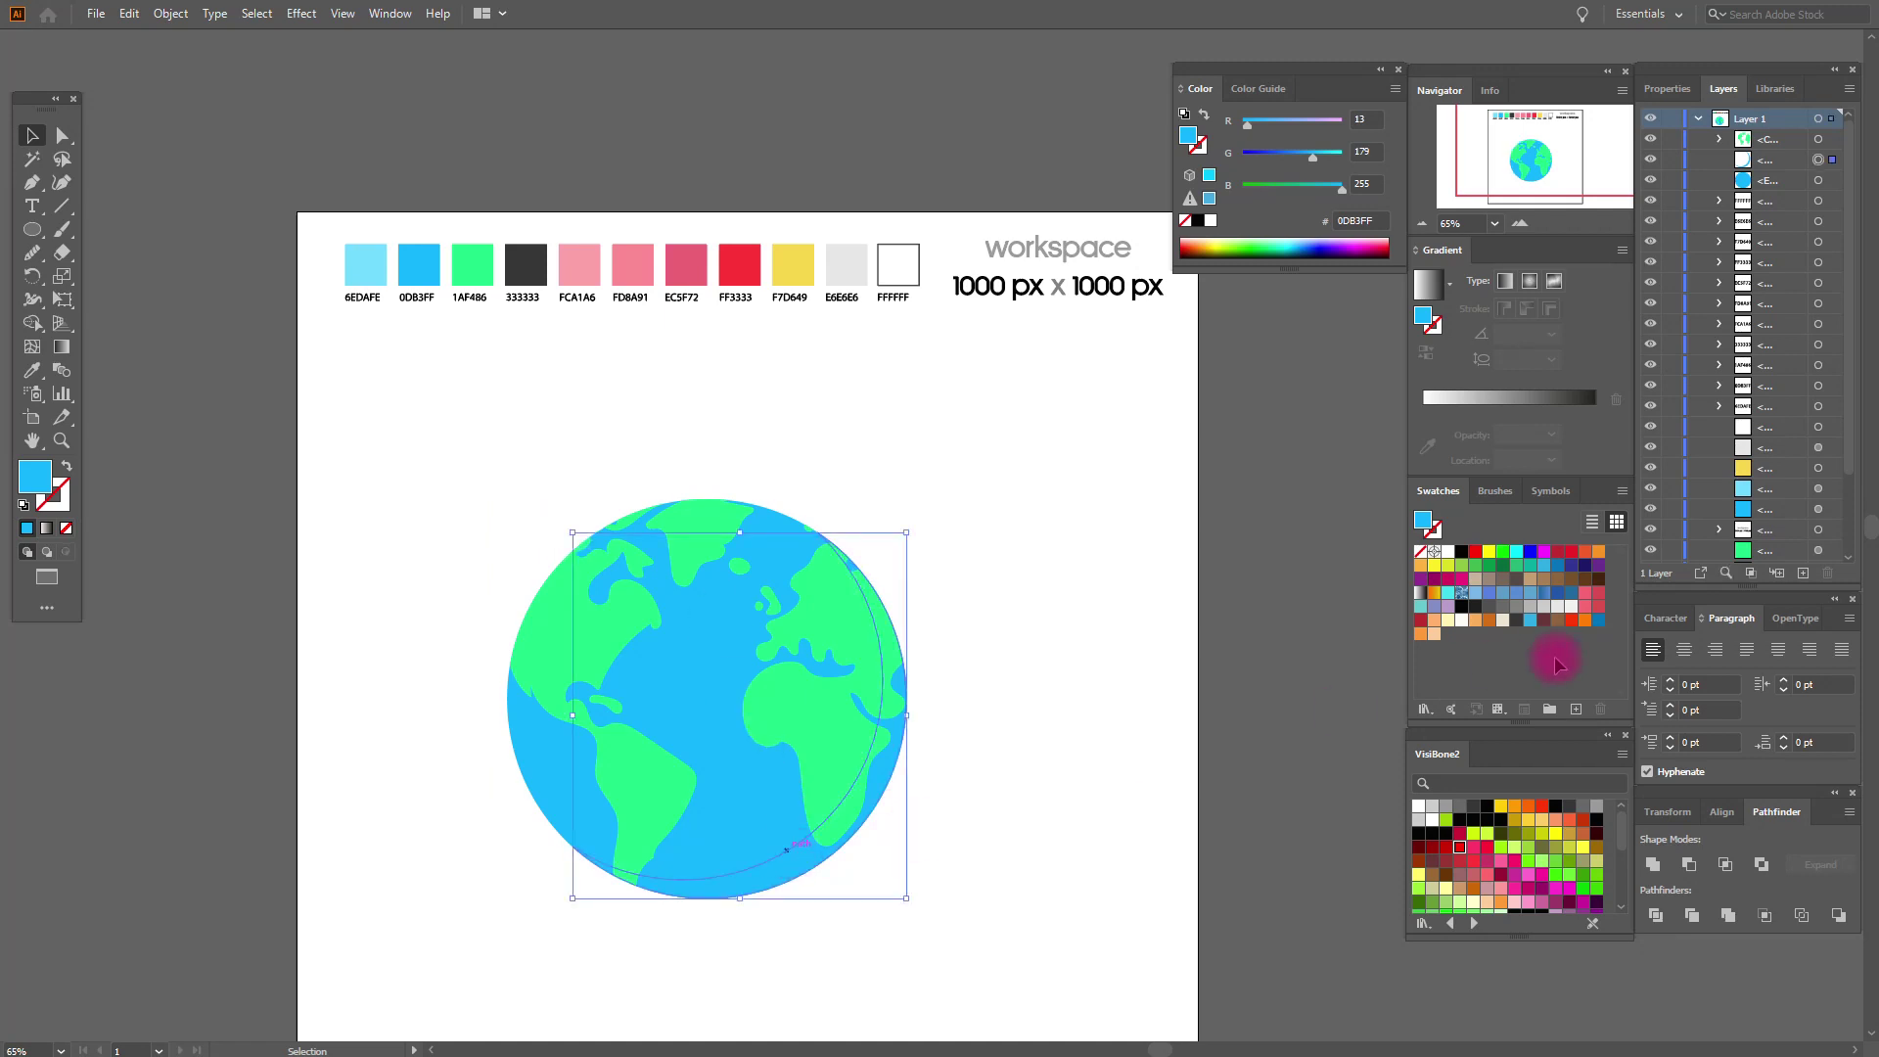
Give the offset circle light grey E6E6E6 with Multiply blend mode.
left_click(32, 373)
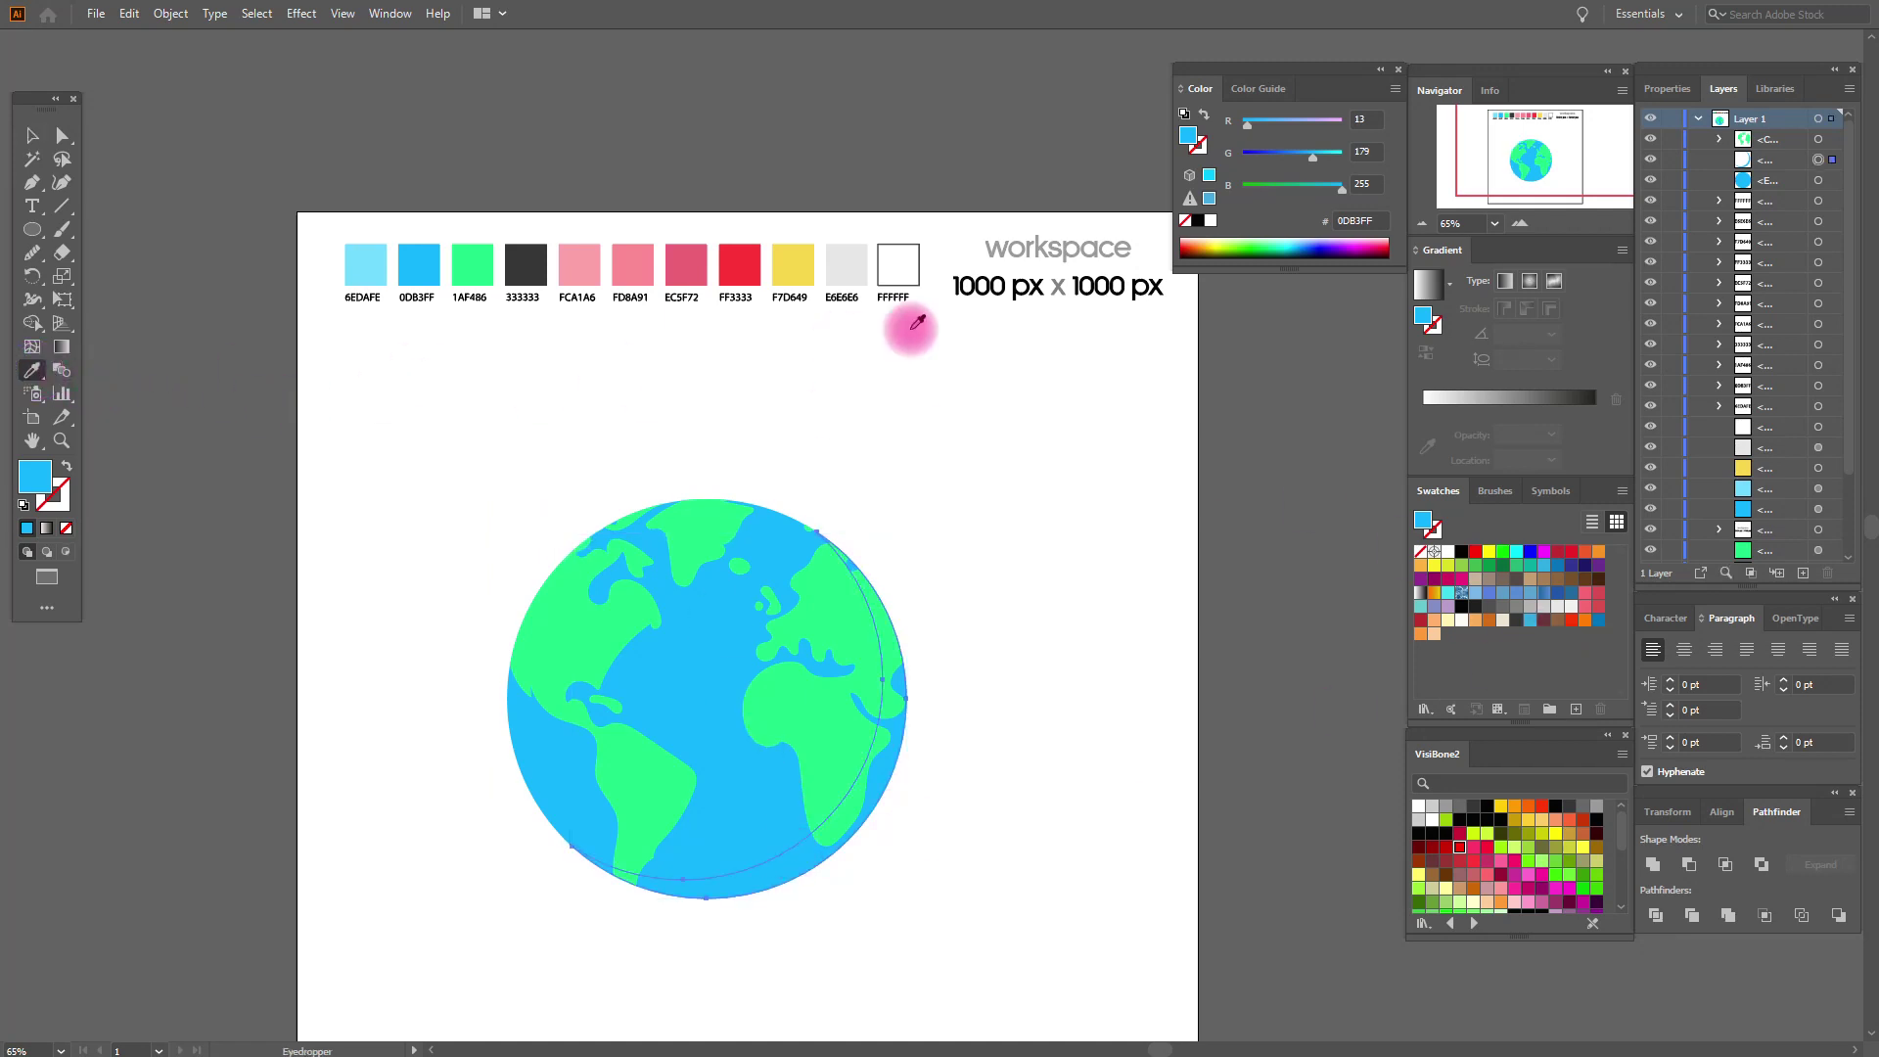
left_click(850, 272)
left_click(1654, 333)
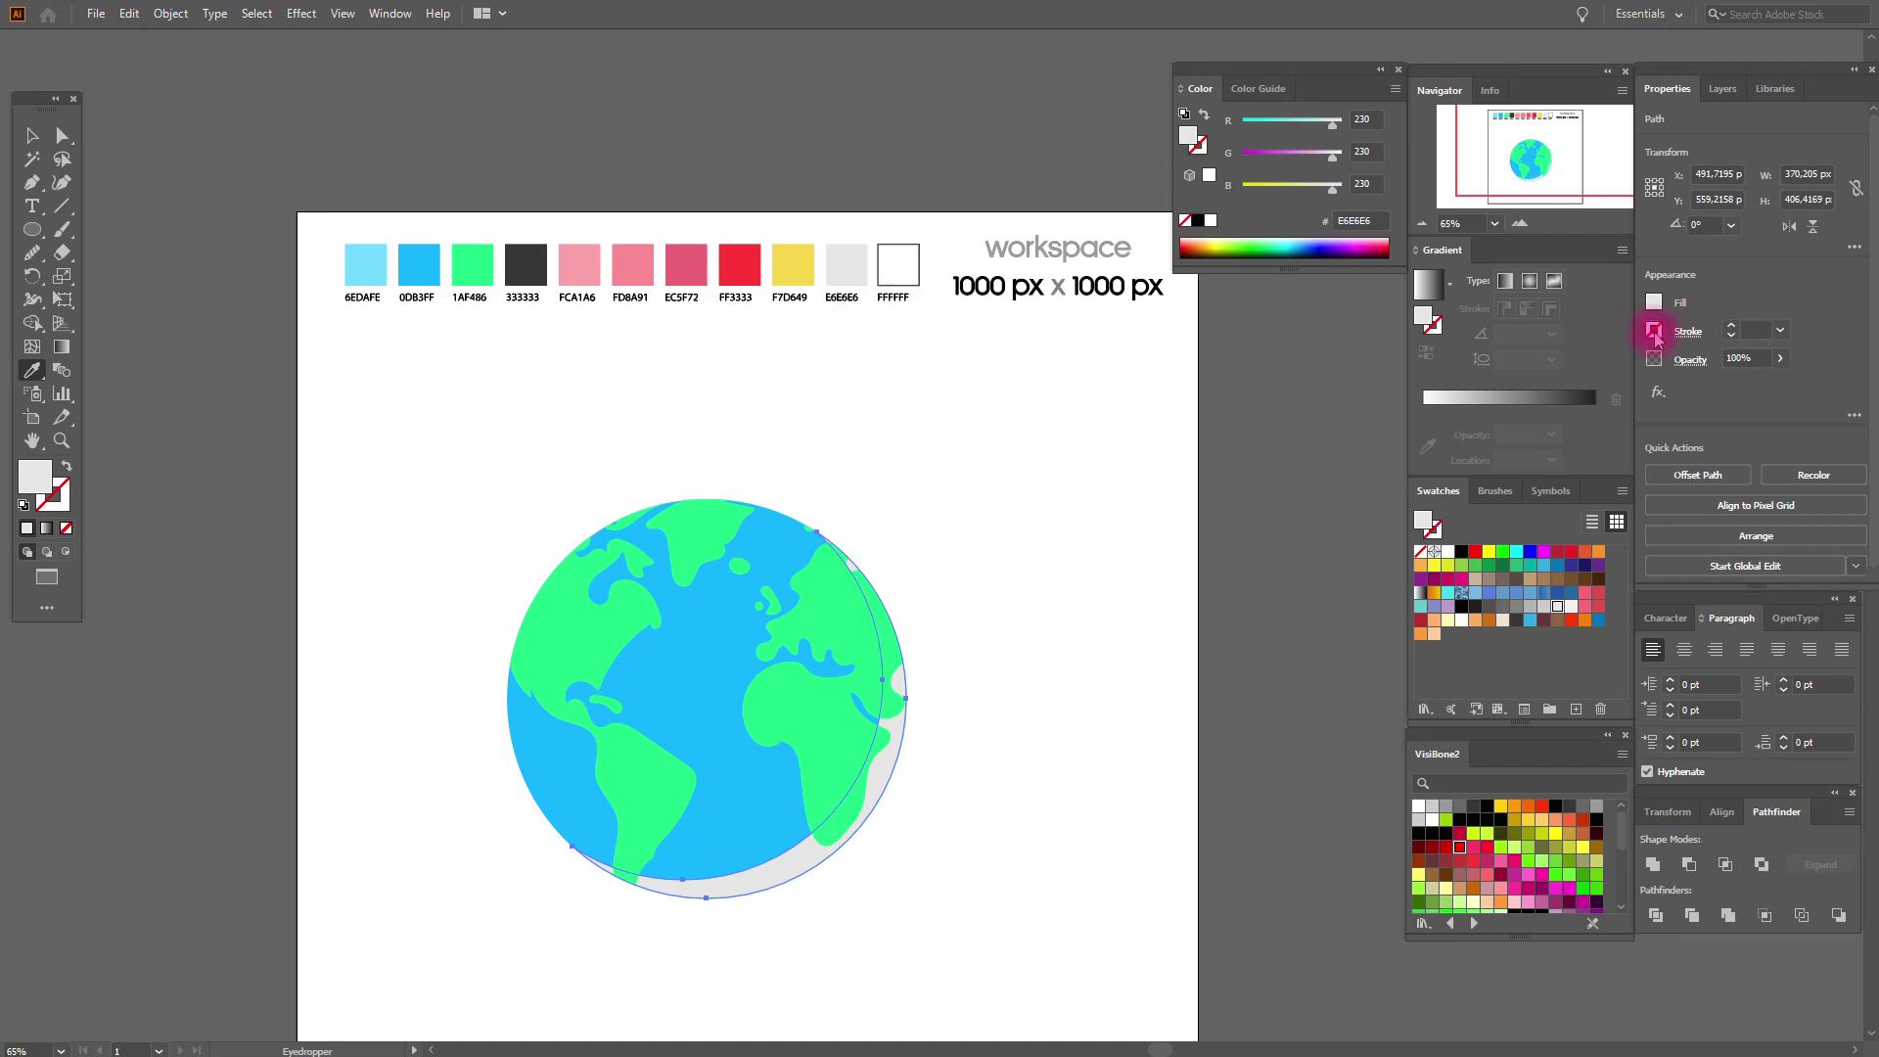
left_click(1669, 366)
left_click(1552, 392)
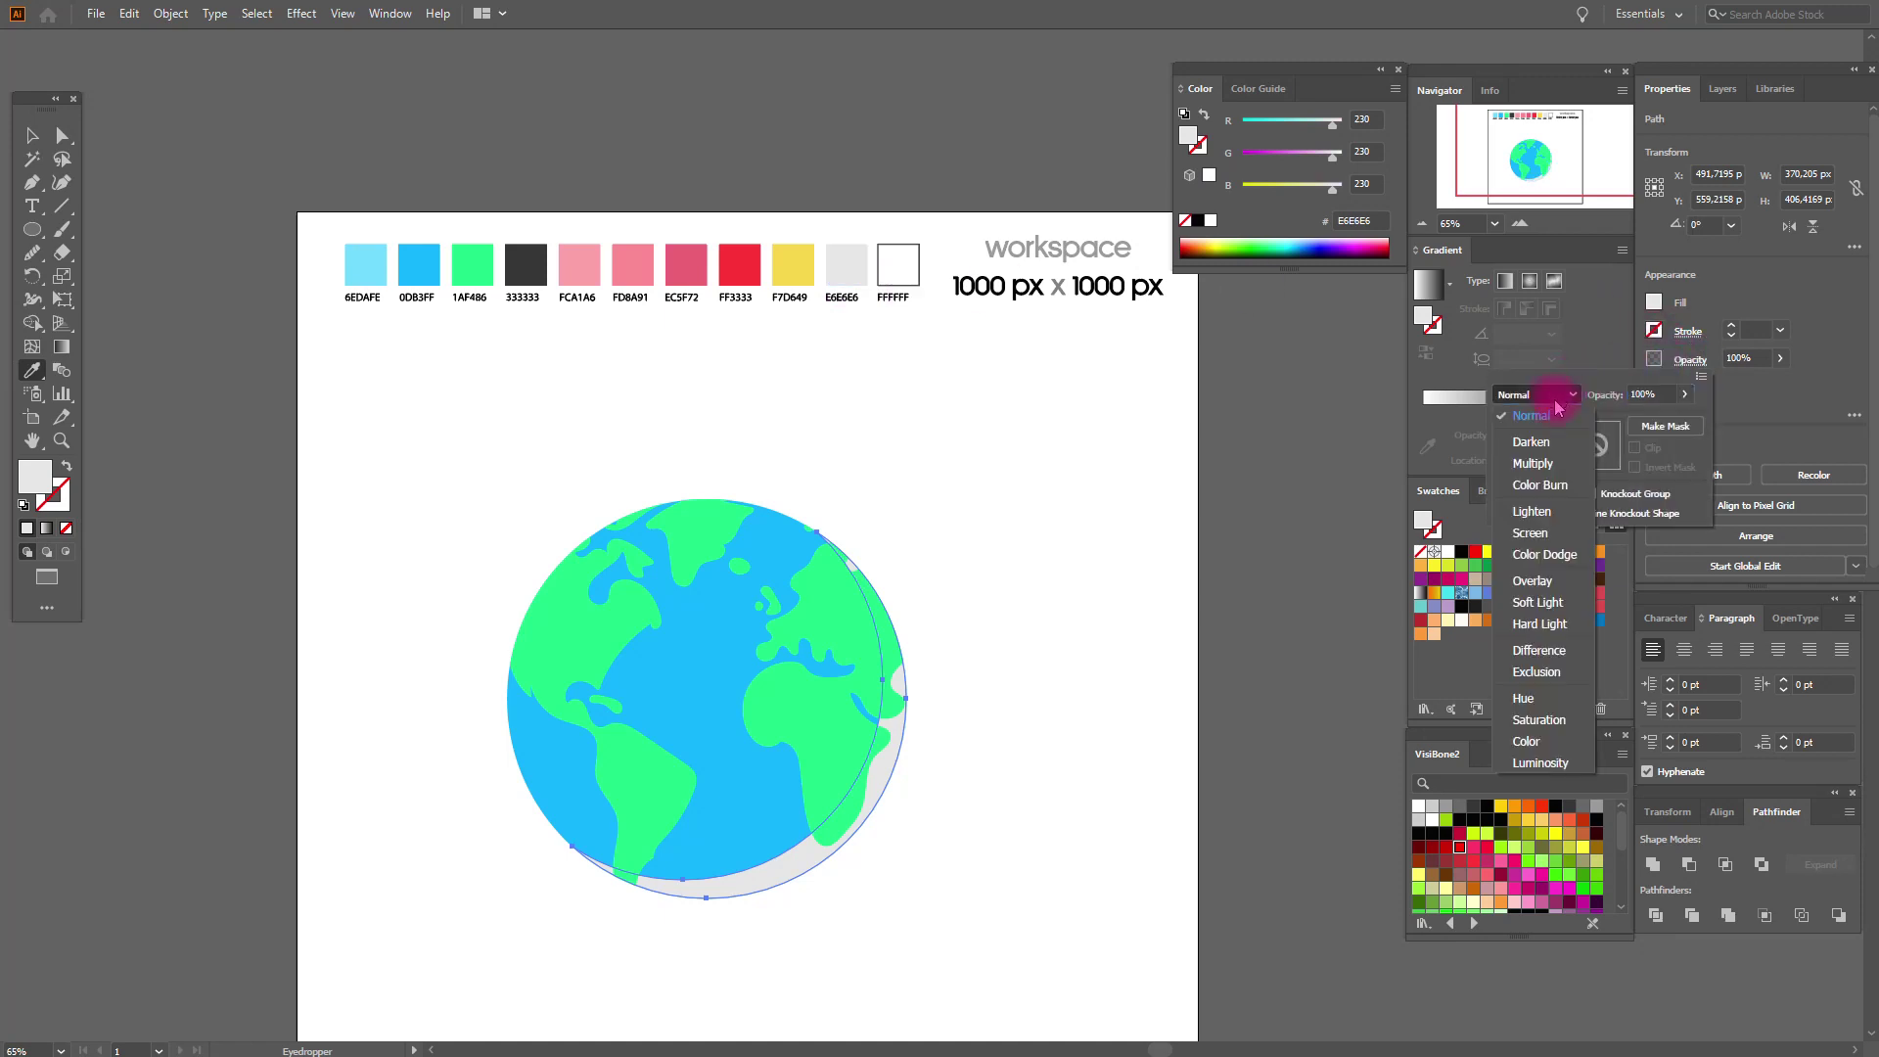
left_click(1539, 473)
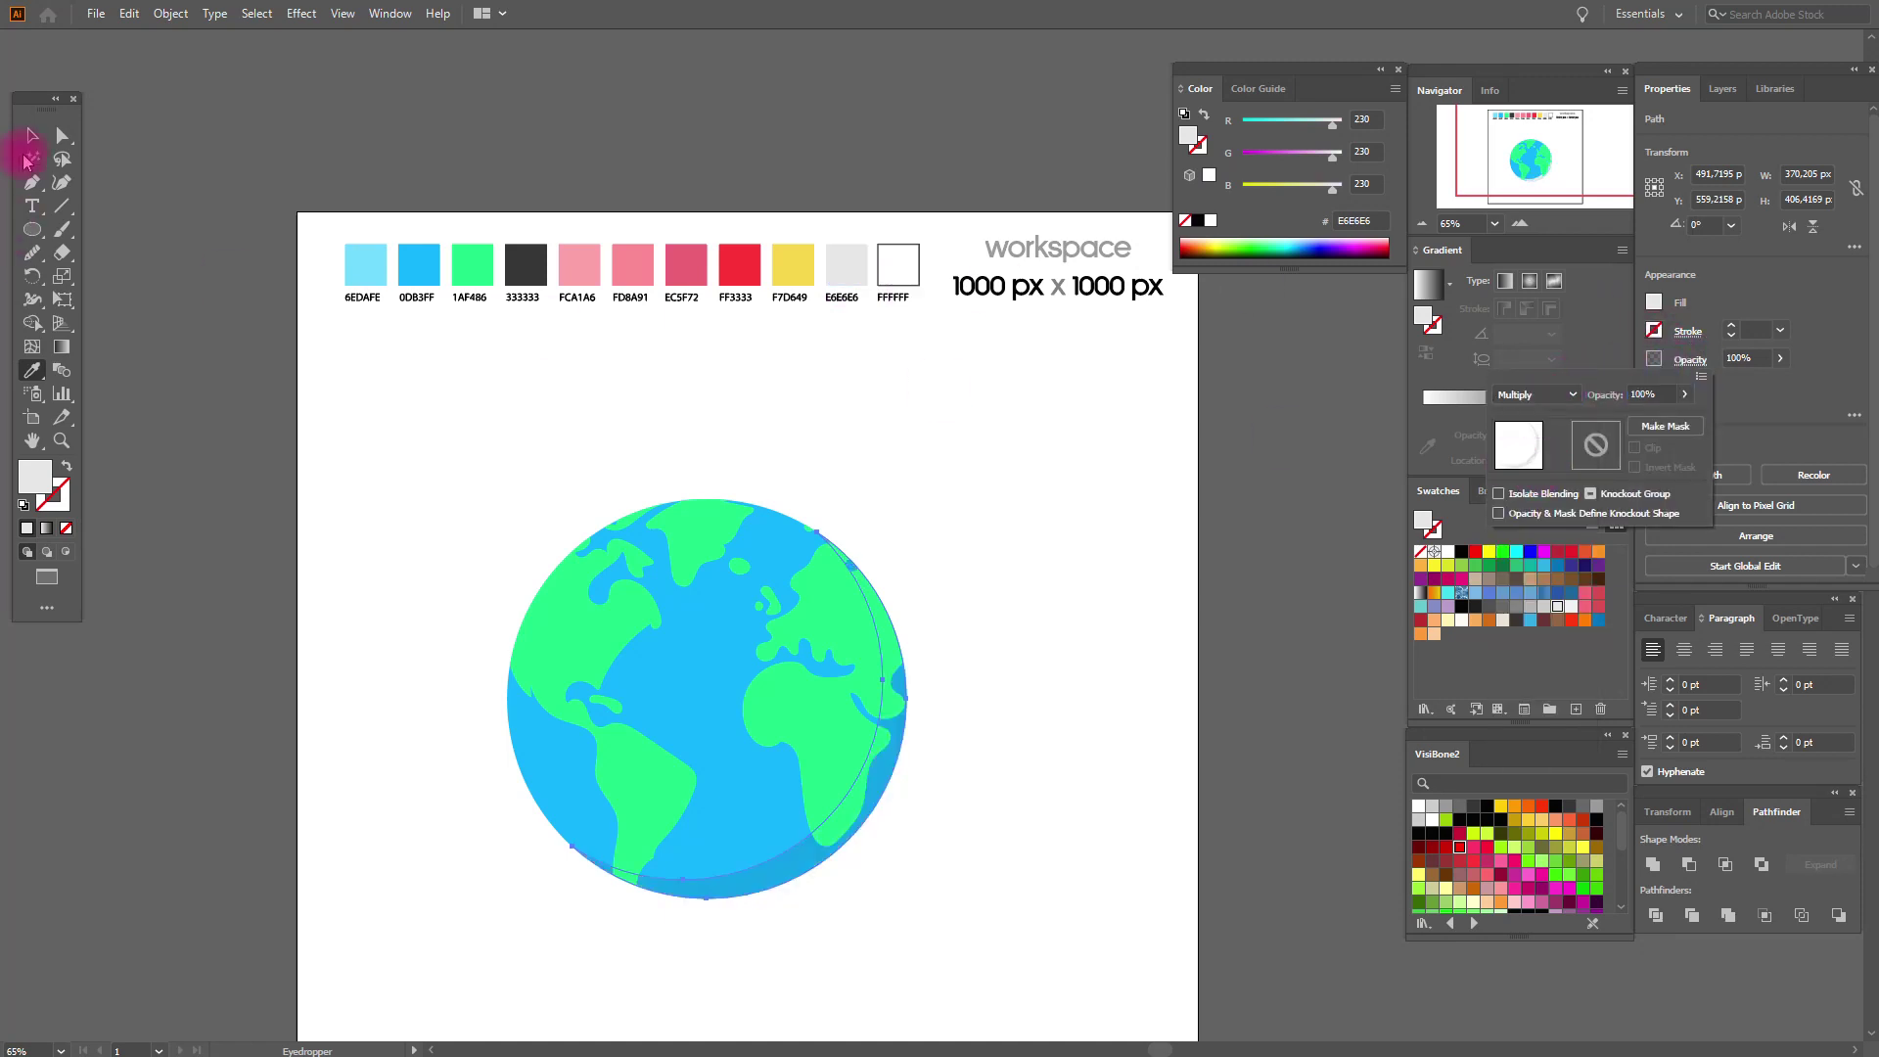
Deselect the shadow and select the globe's blue ocean circle.
left_click(30, 135)
left_click(138, 247)
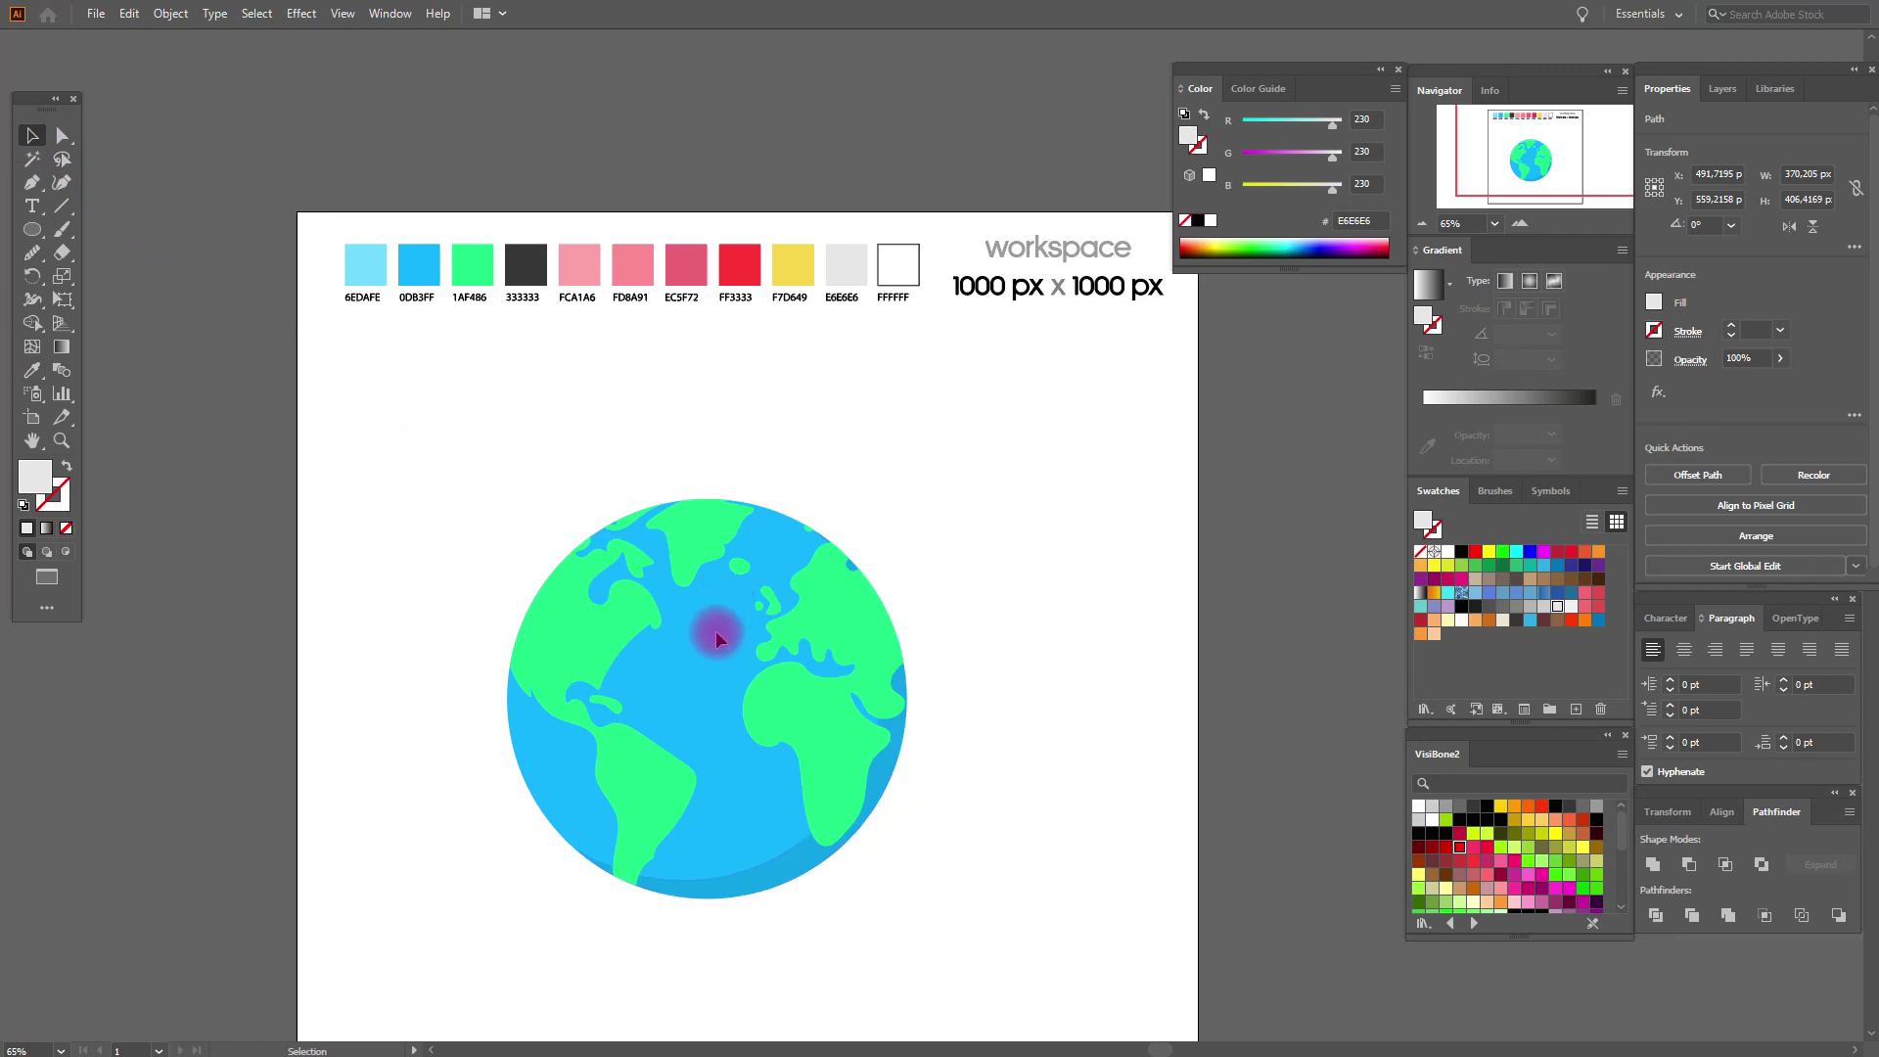
left_click(716, 639)
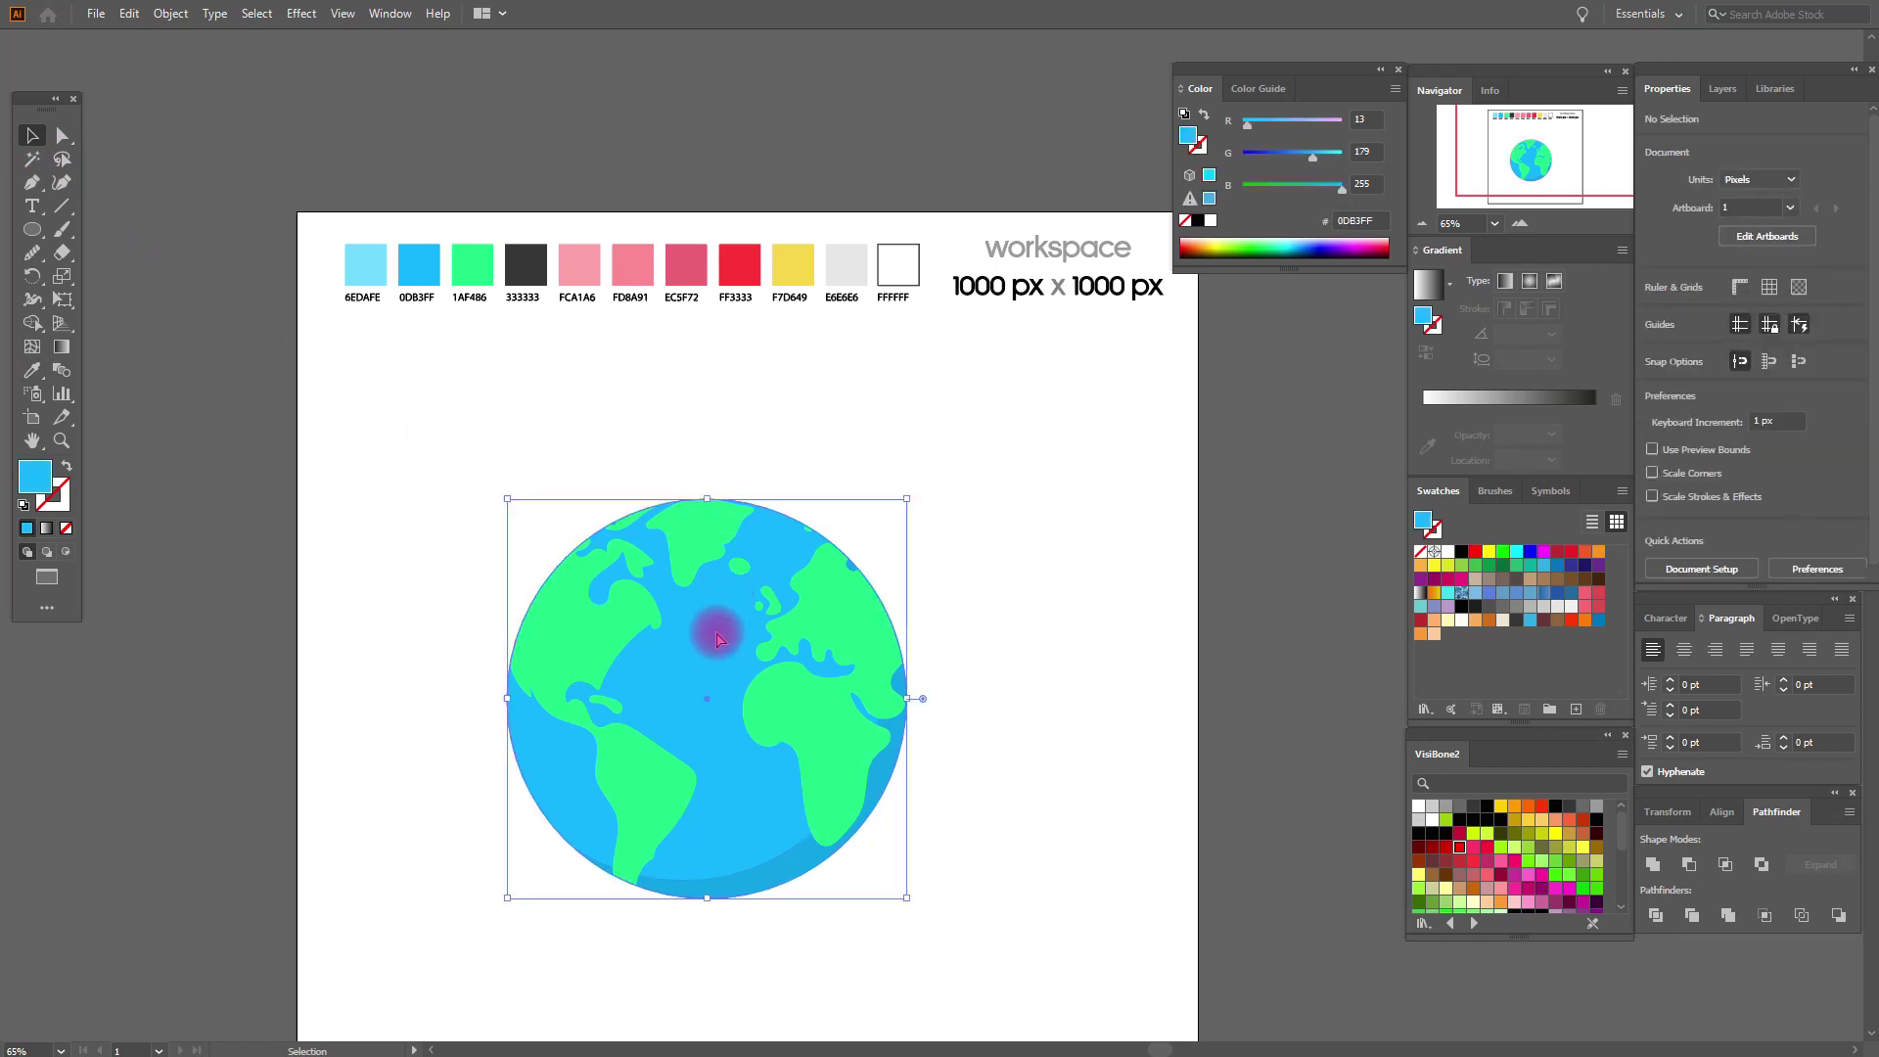
left_click(718, 638)
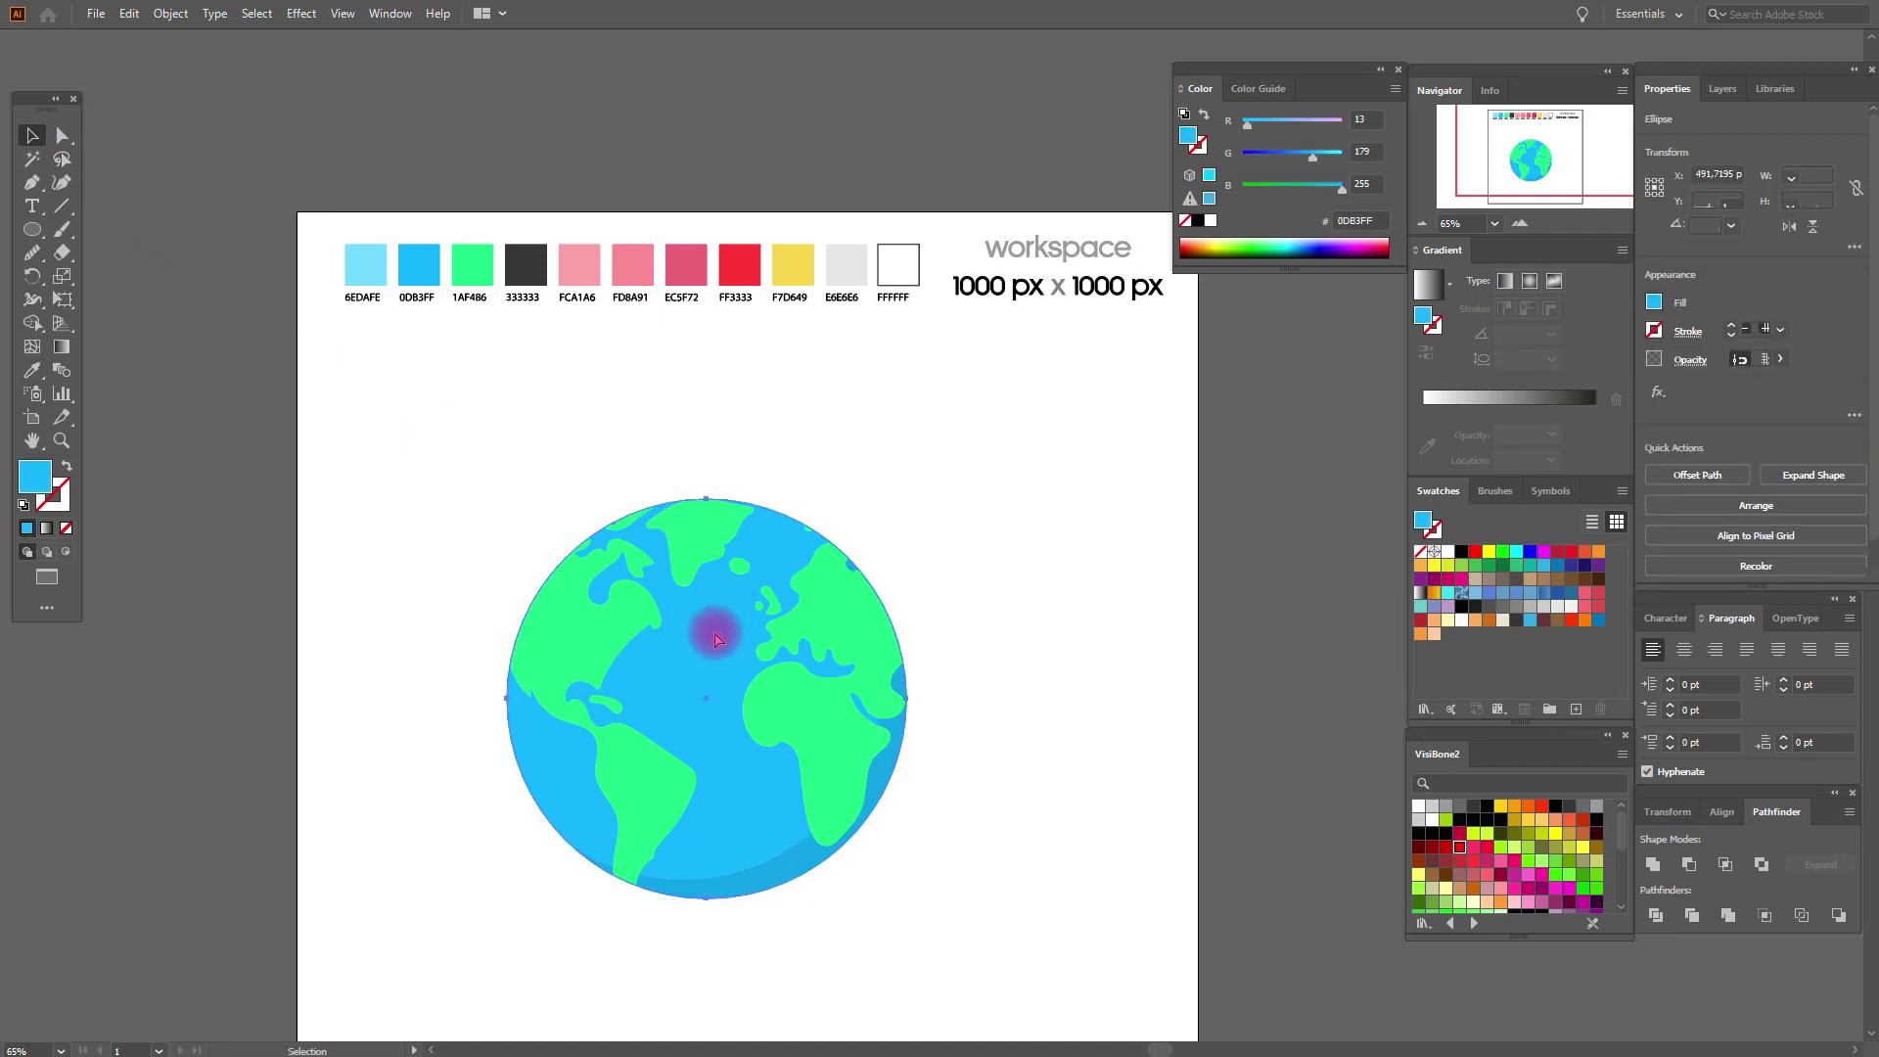
Exclude an up-left ocean-circle copy from the globe circle, ungroup, and delete the unwanted piece.
left_click_drag(715, 638, 663, 580)
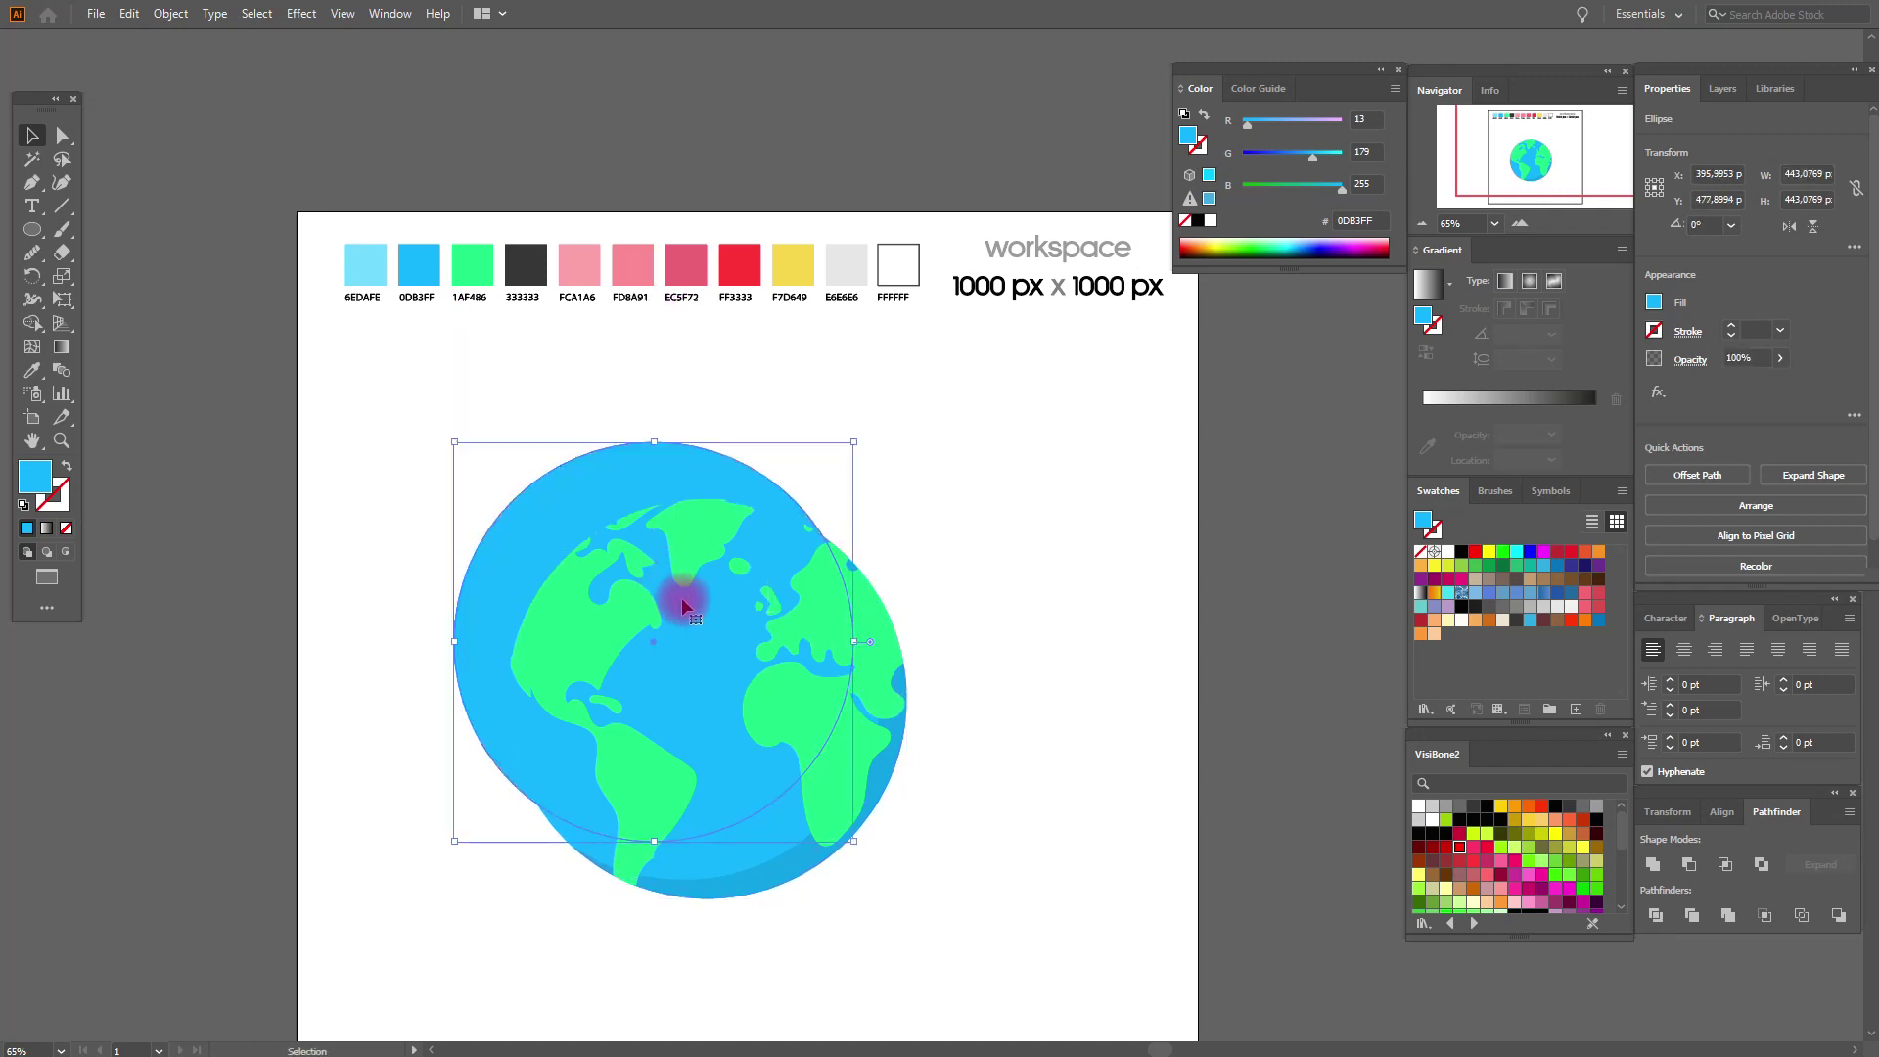
left_click(840, 817, "shift")
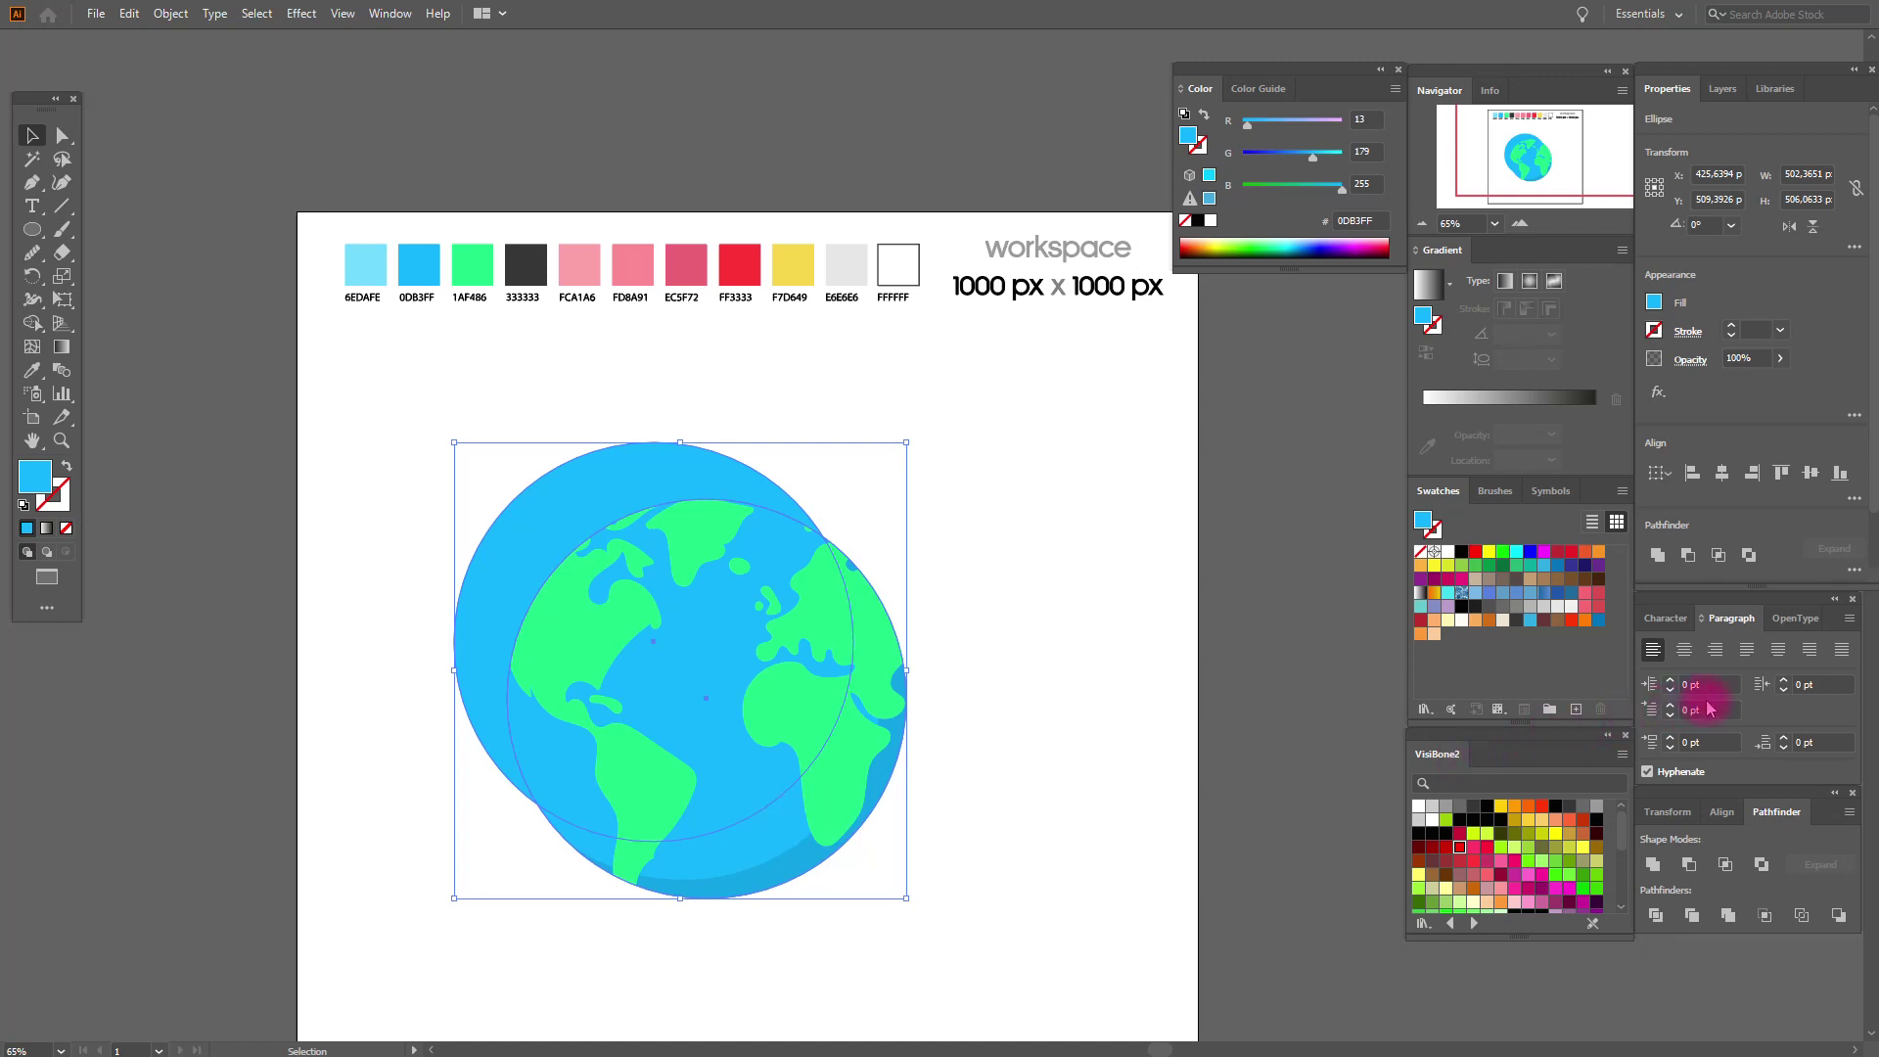
left_click(1763, 866)
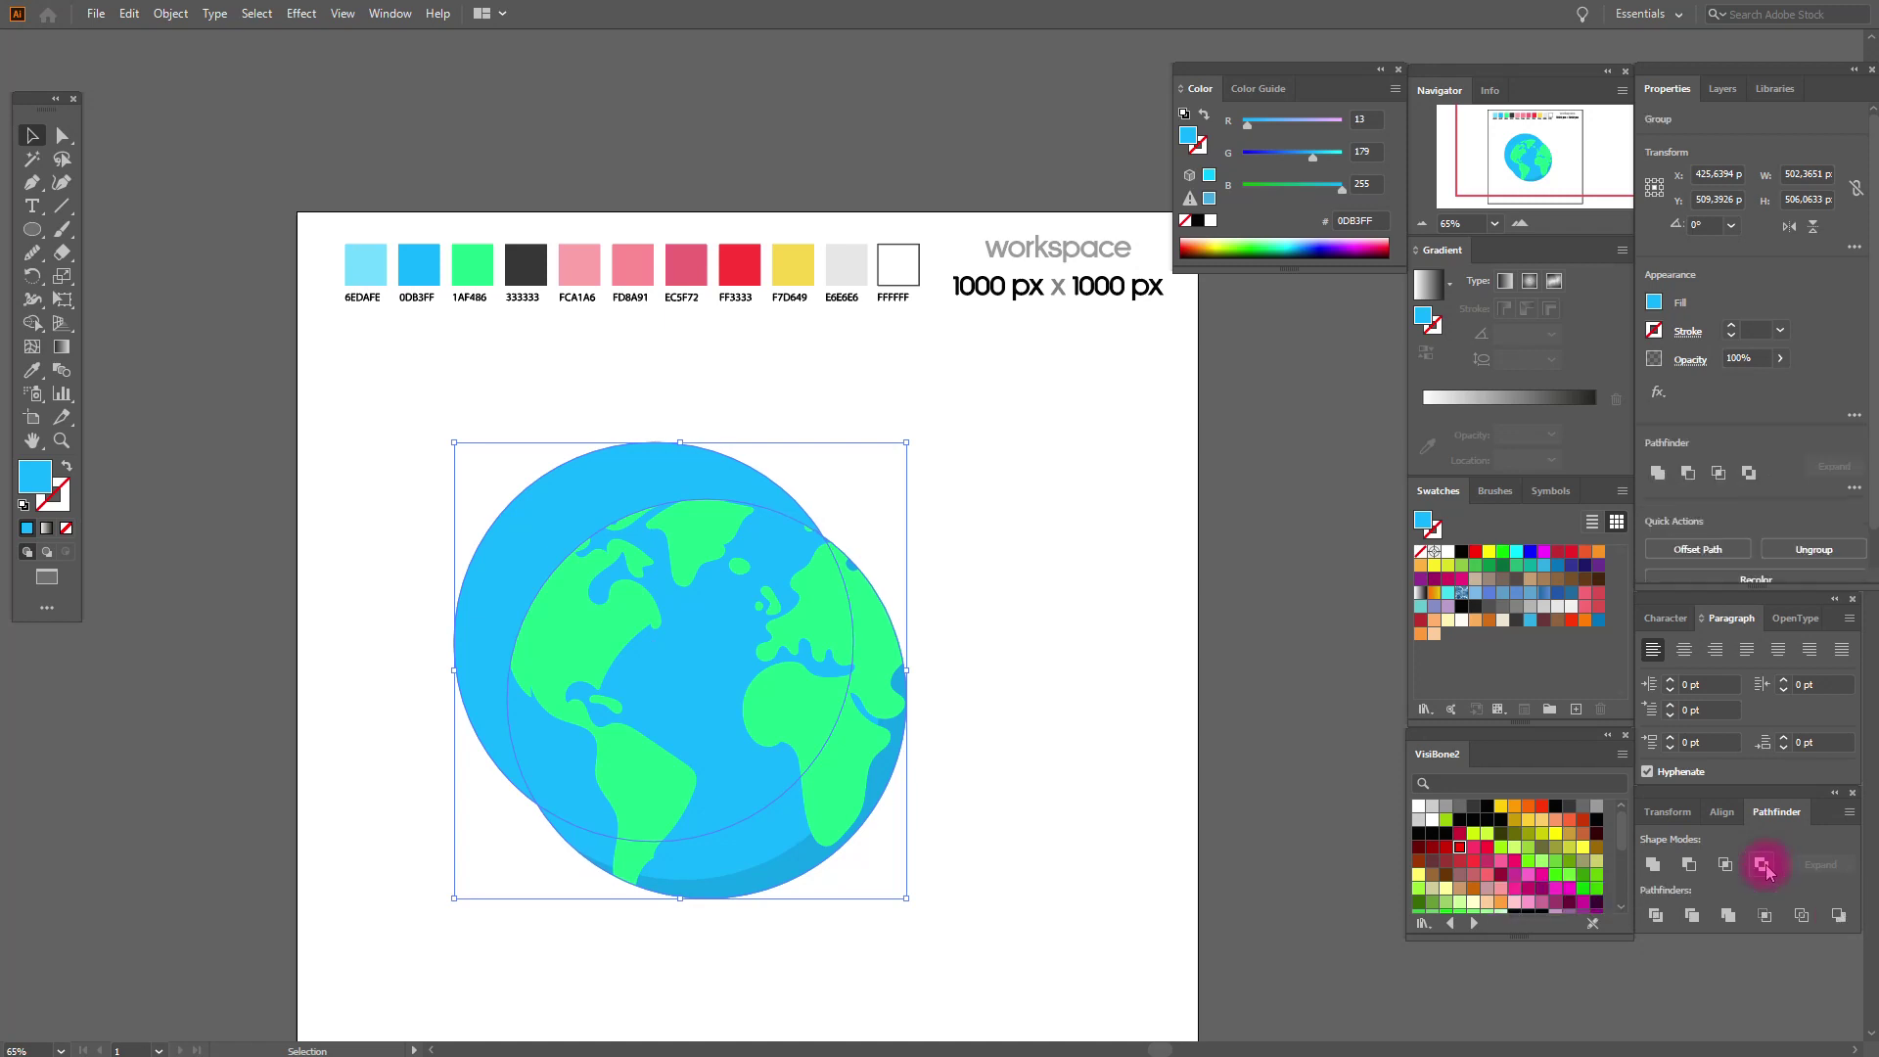
right_click(798, 695)
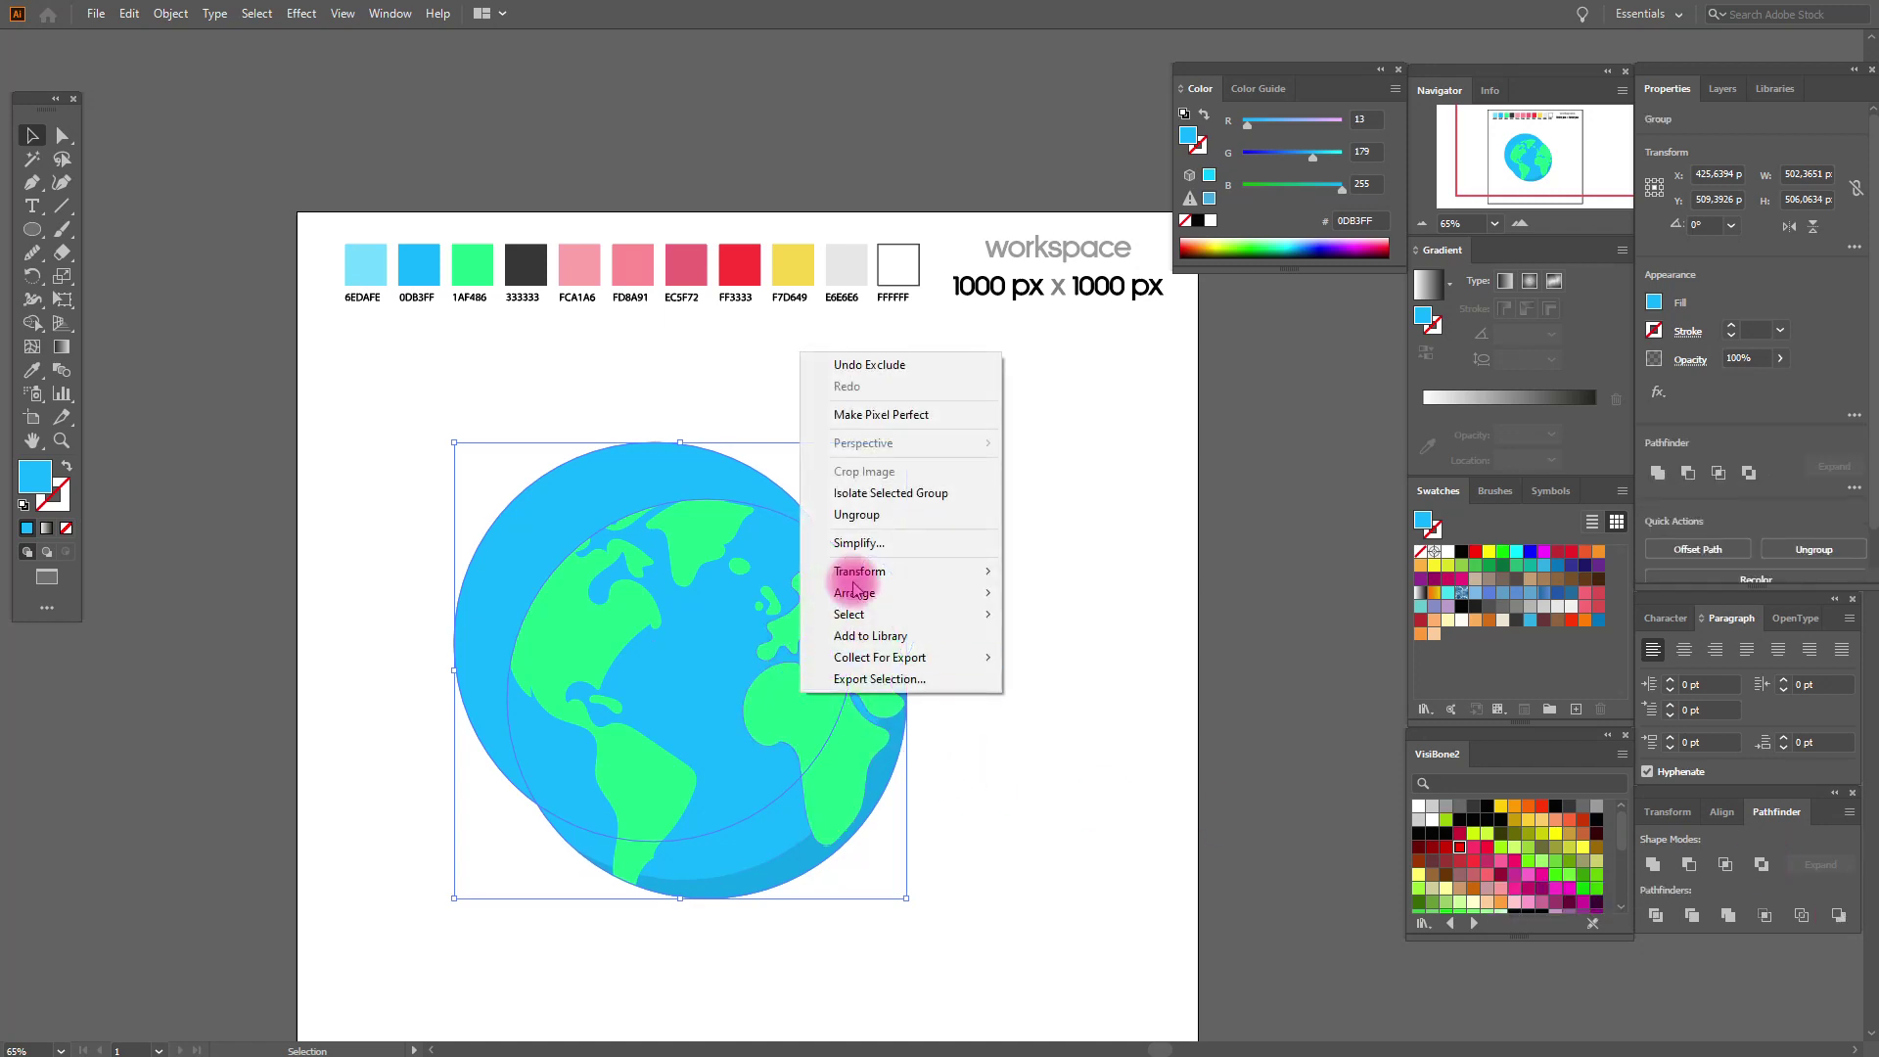
left_click(856, 514)
left_click(739, 856, "shift")
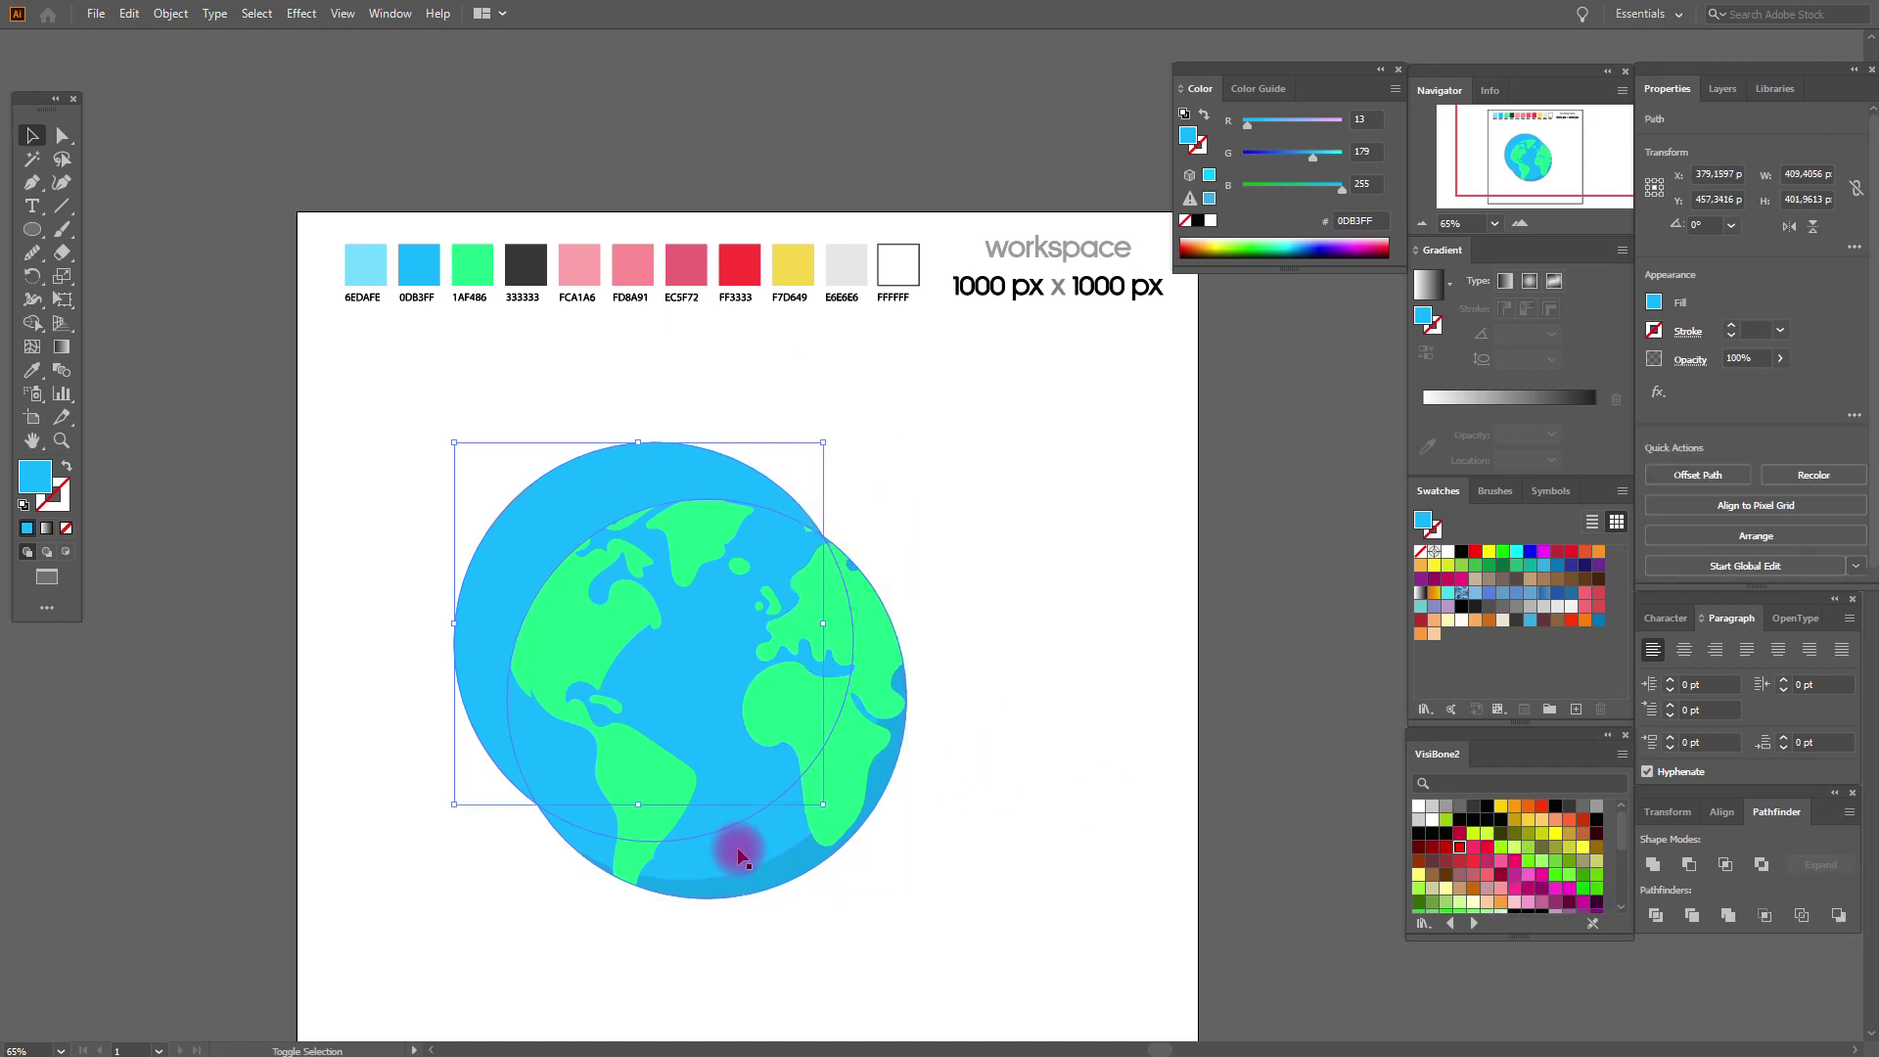
key("Delete")
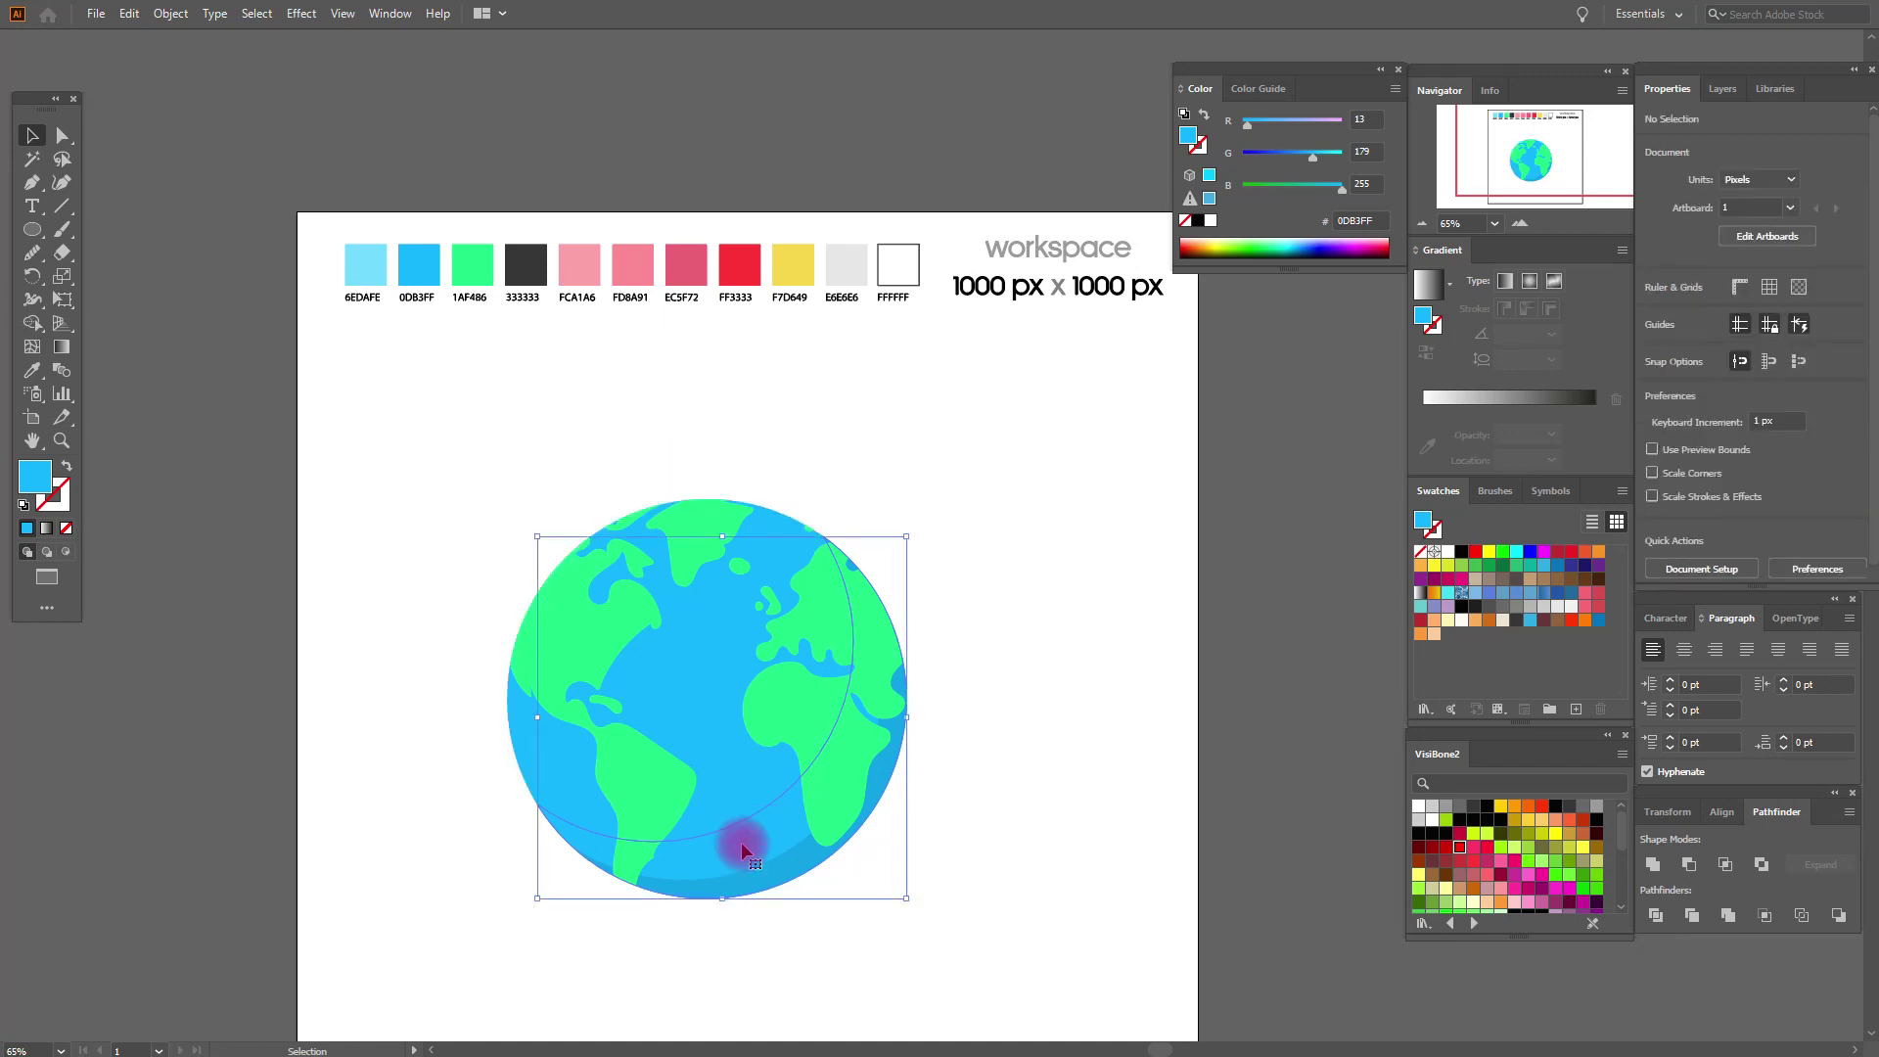
Eyedropper the grey Multiply shading look onto the new crescent.
left_click(33, 370)
left_click(734, 869)
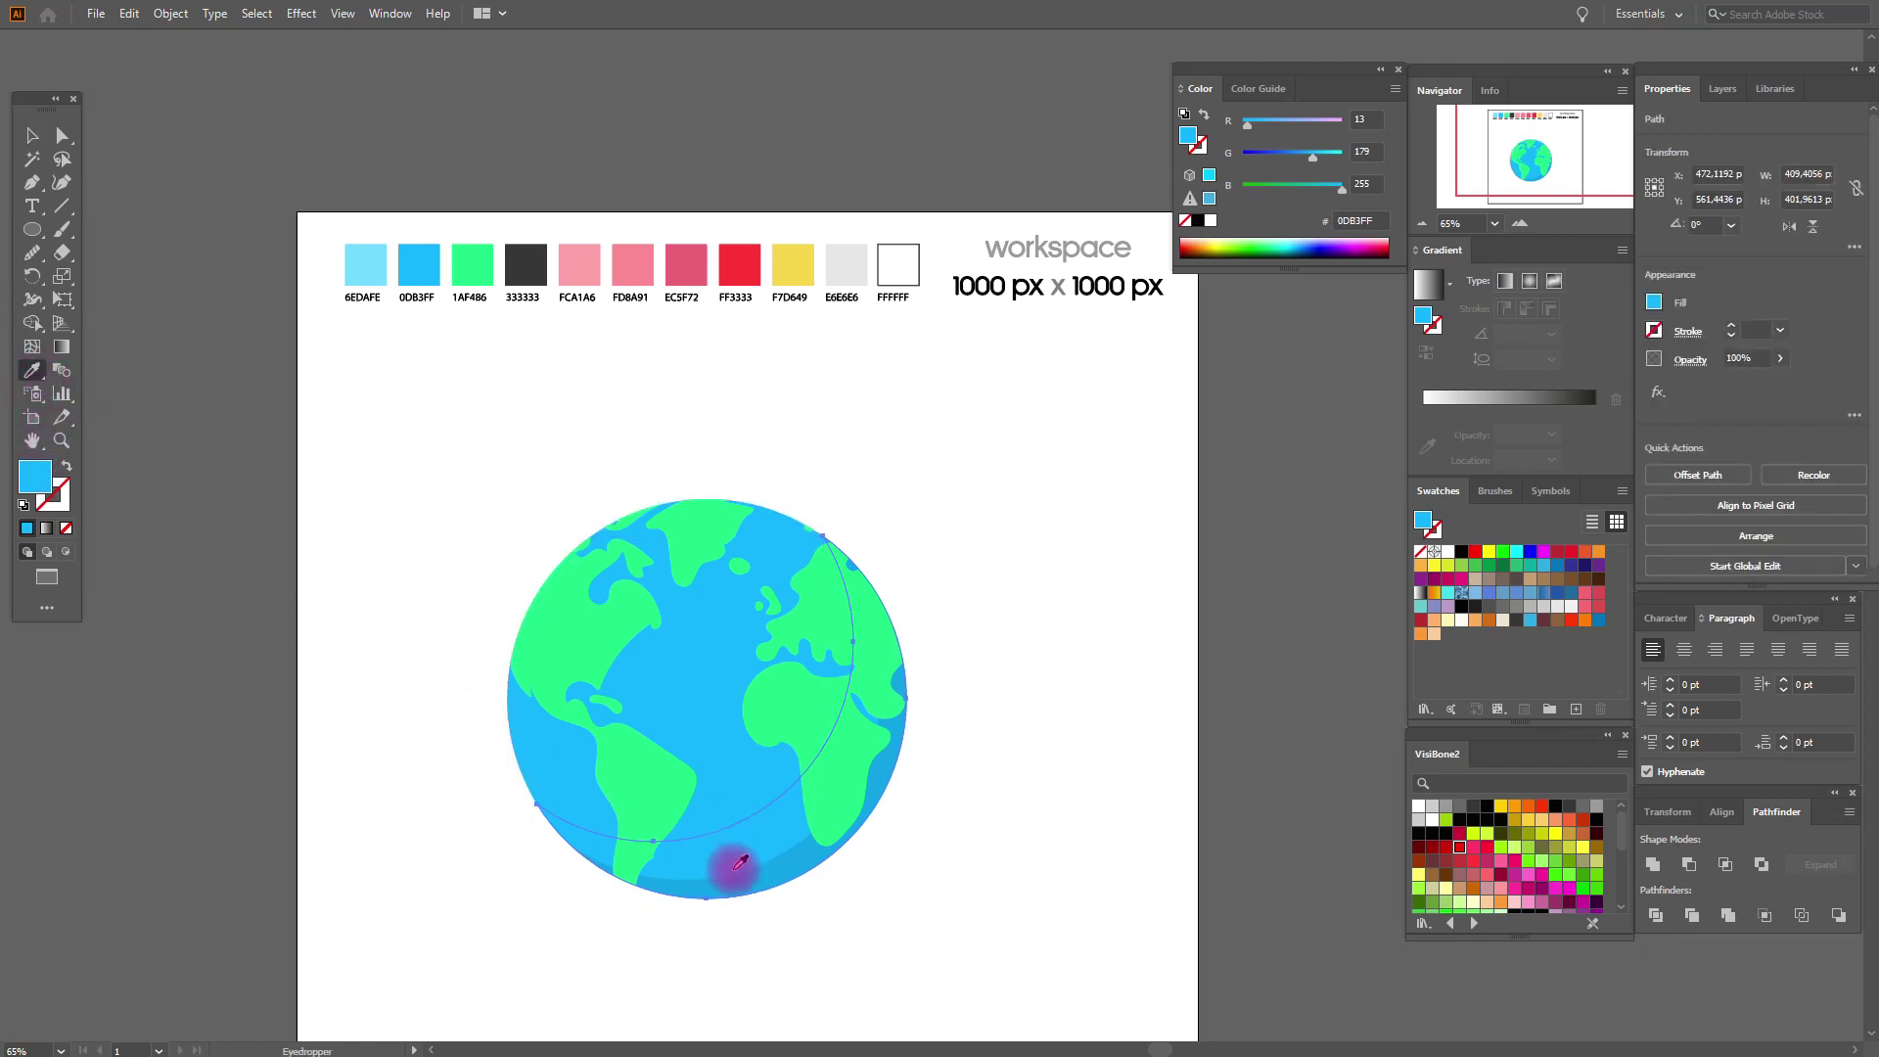
left_click(754, 874)
left_click(32, 135)
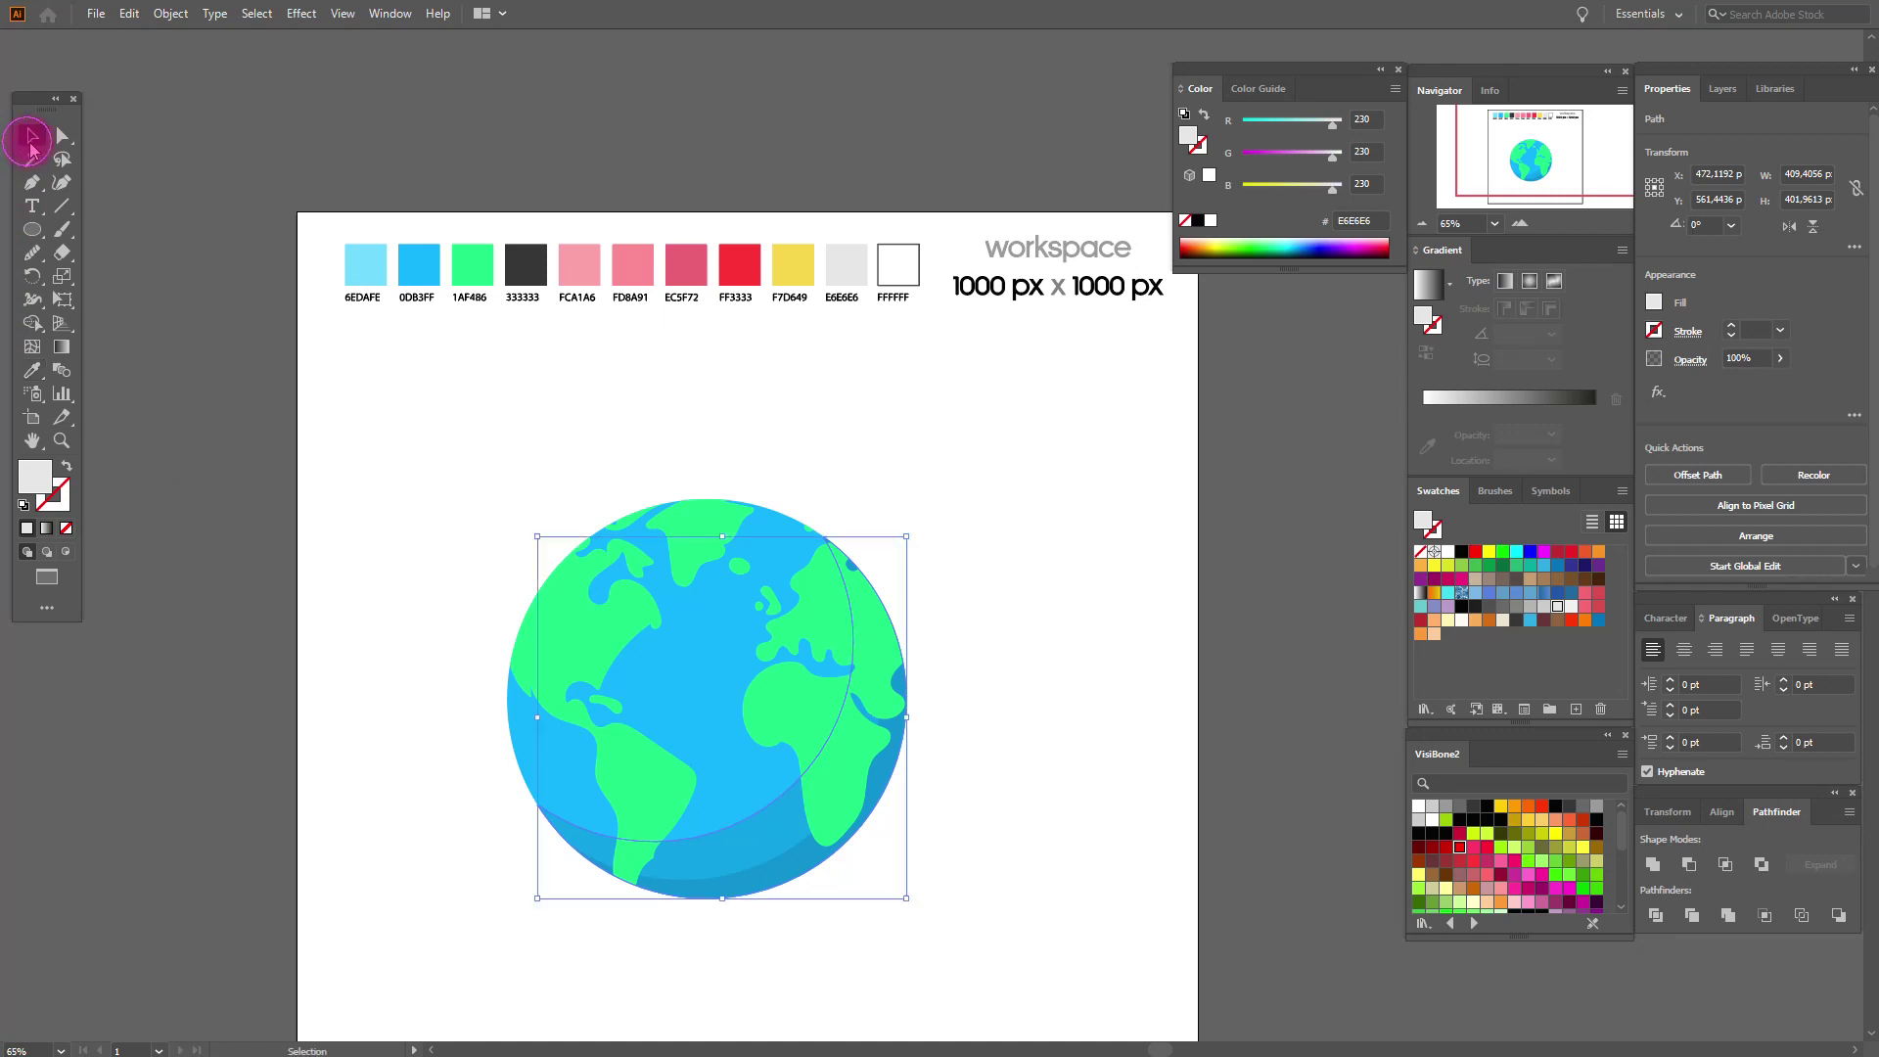
left_click(191, 295)
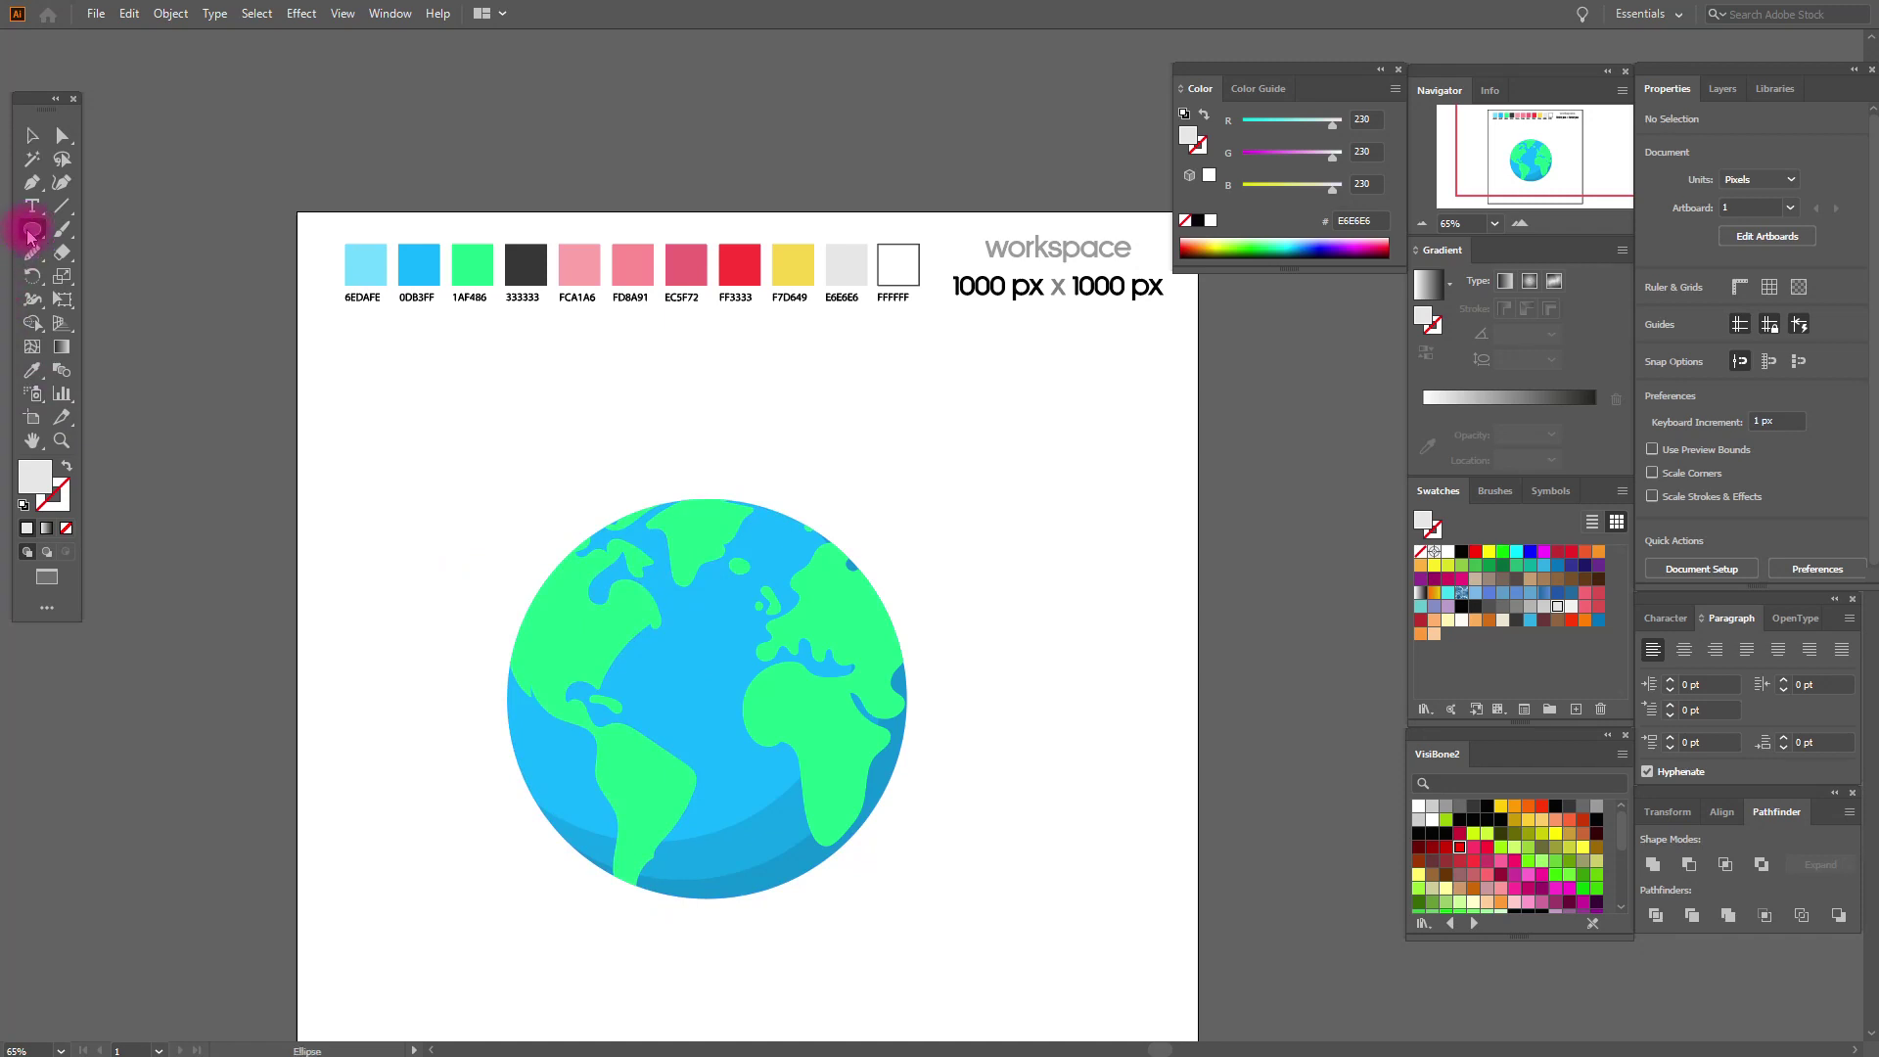
Draw a circle over the globe's upper left.
left_click_drag(30, 235, 85, 277)
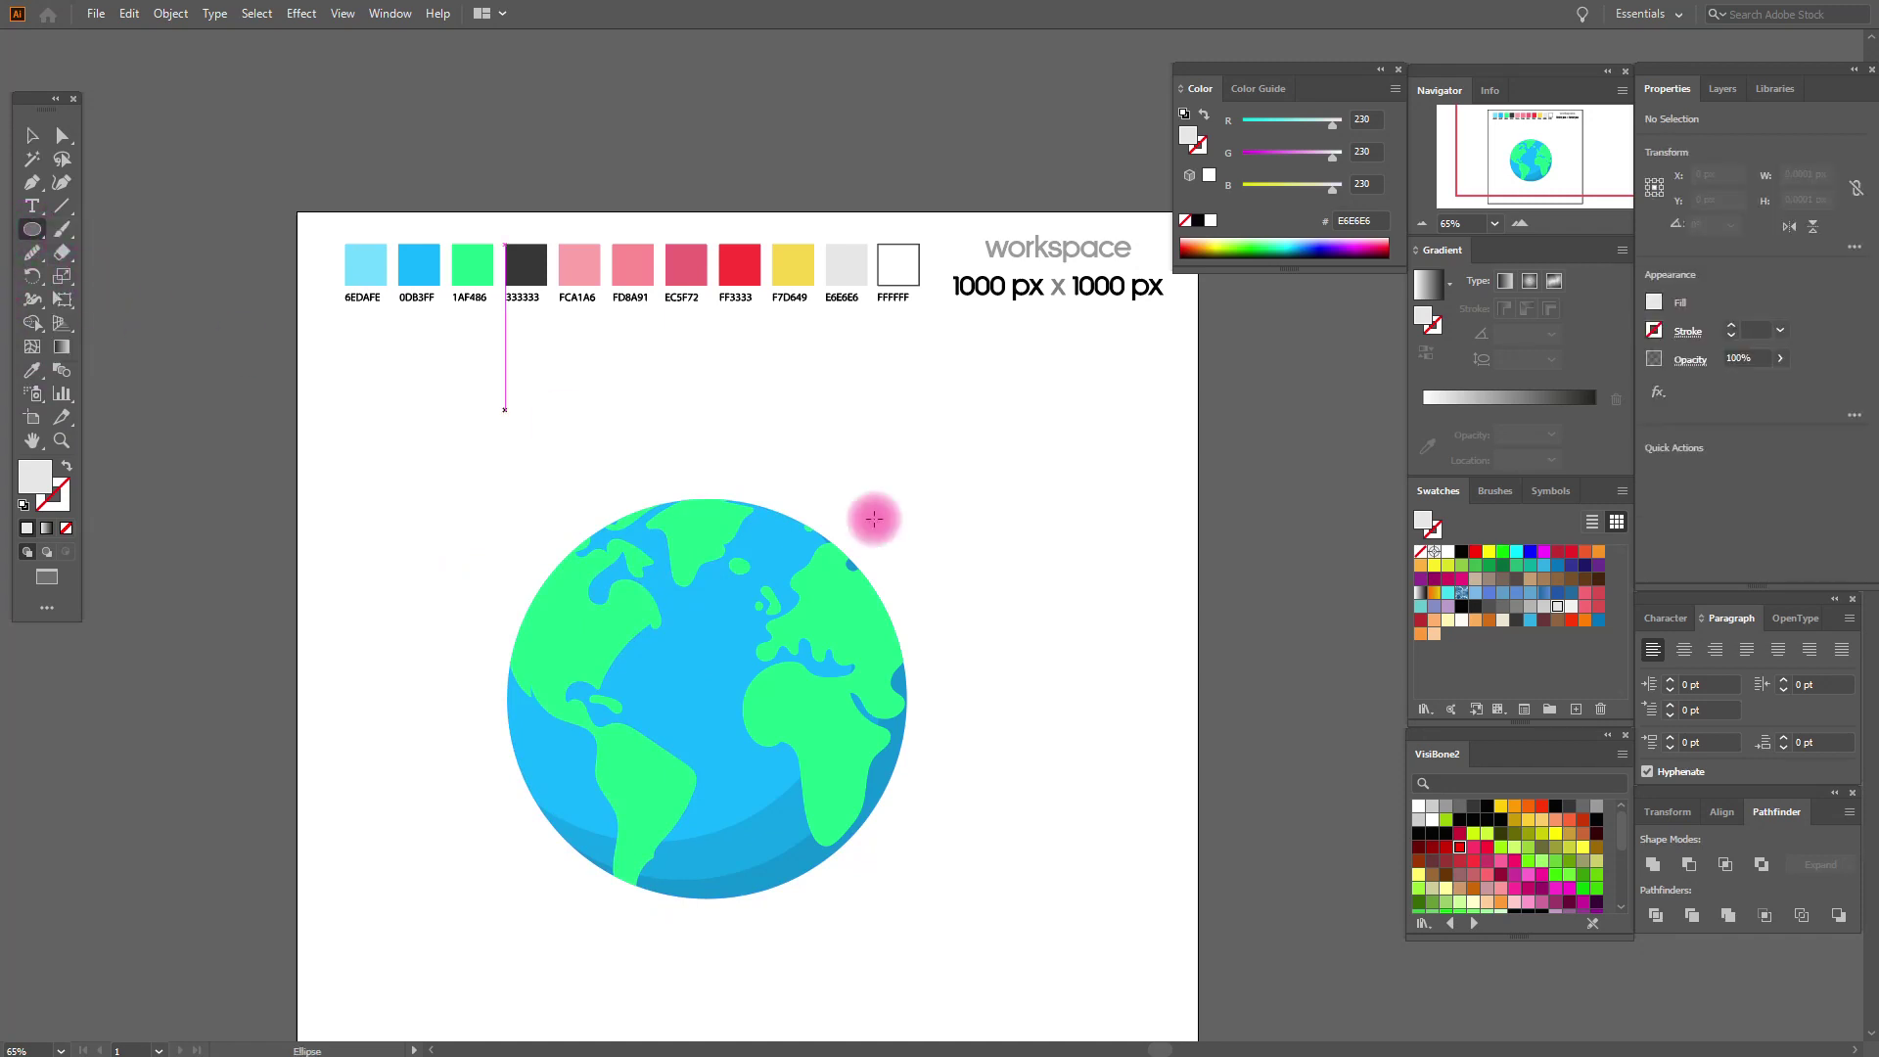
left_click_drag(605, 541, 718, 643)
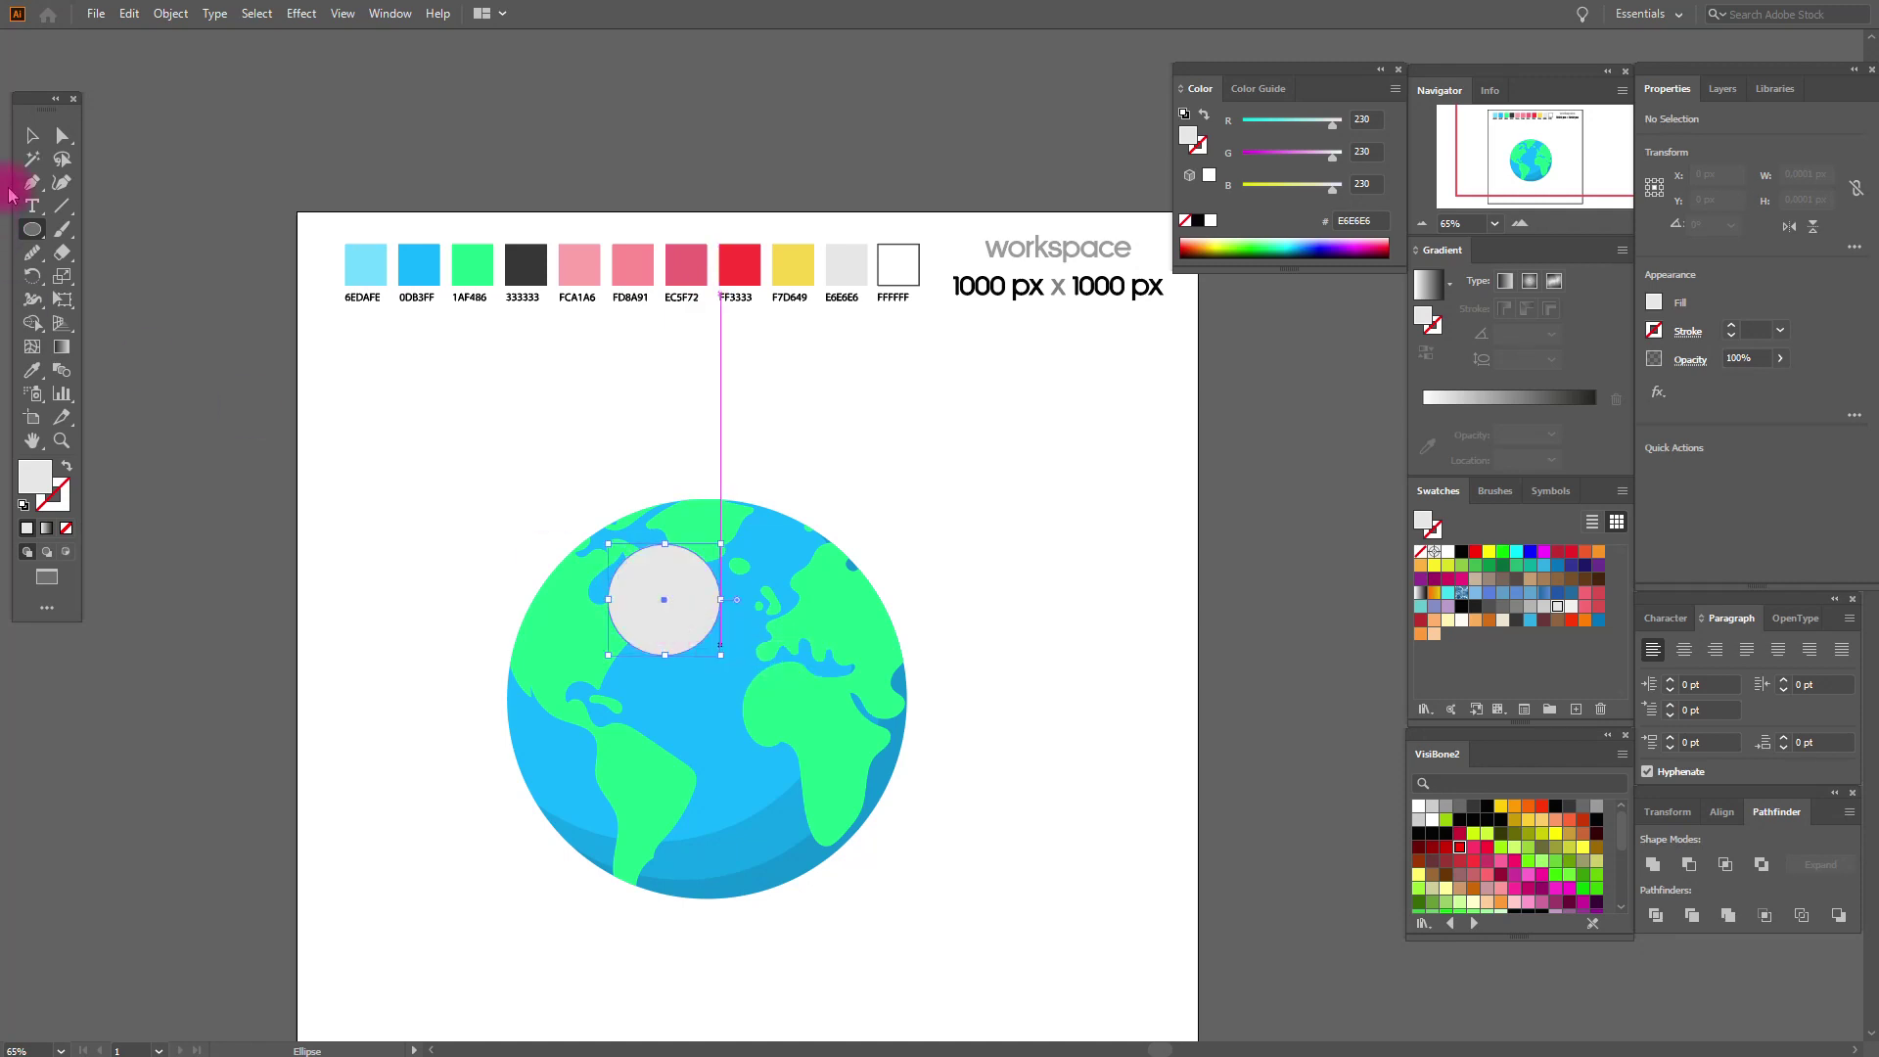
left_click(32, 135)
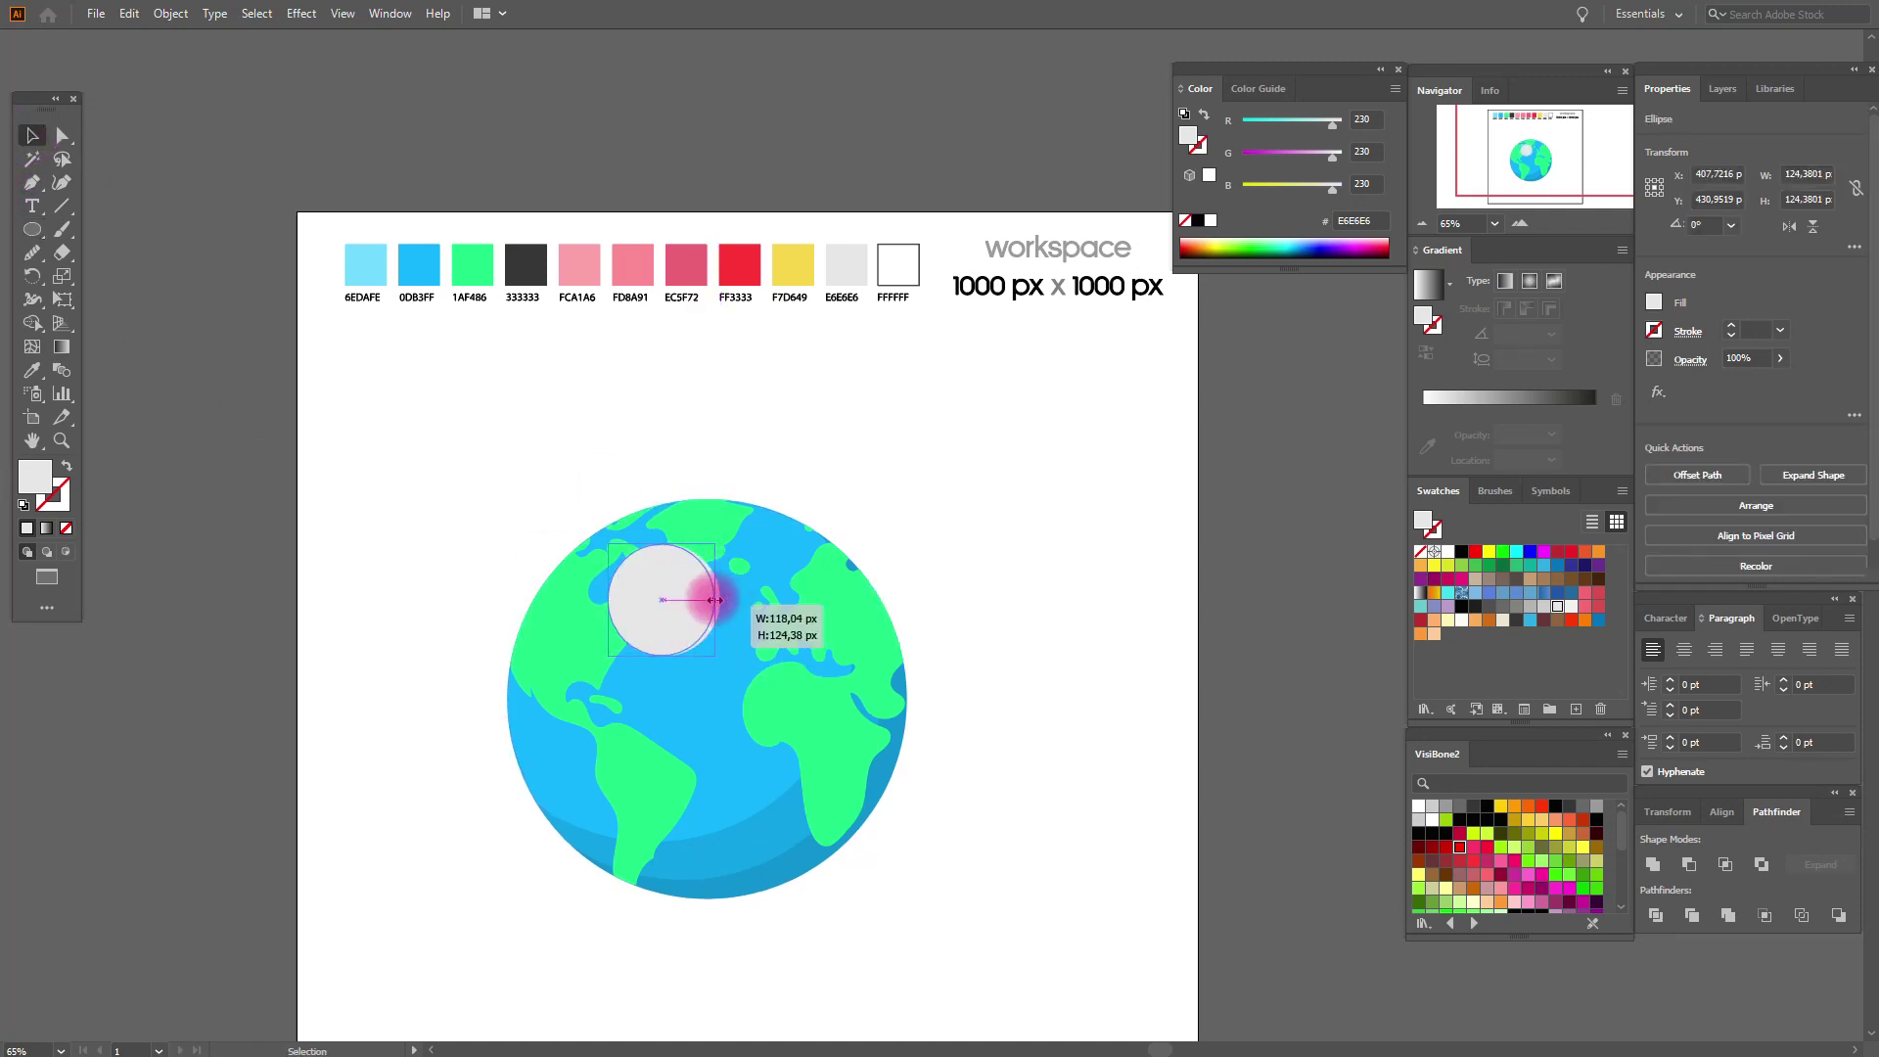
Resize and rotate the grey circle into a tilted oval at 50% opacity.
left_click_drag(720, 601, 703, 657)
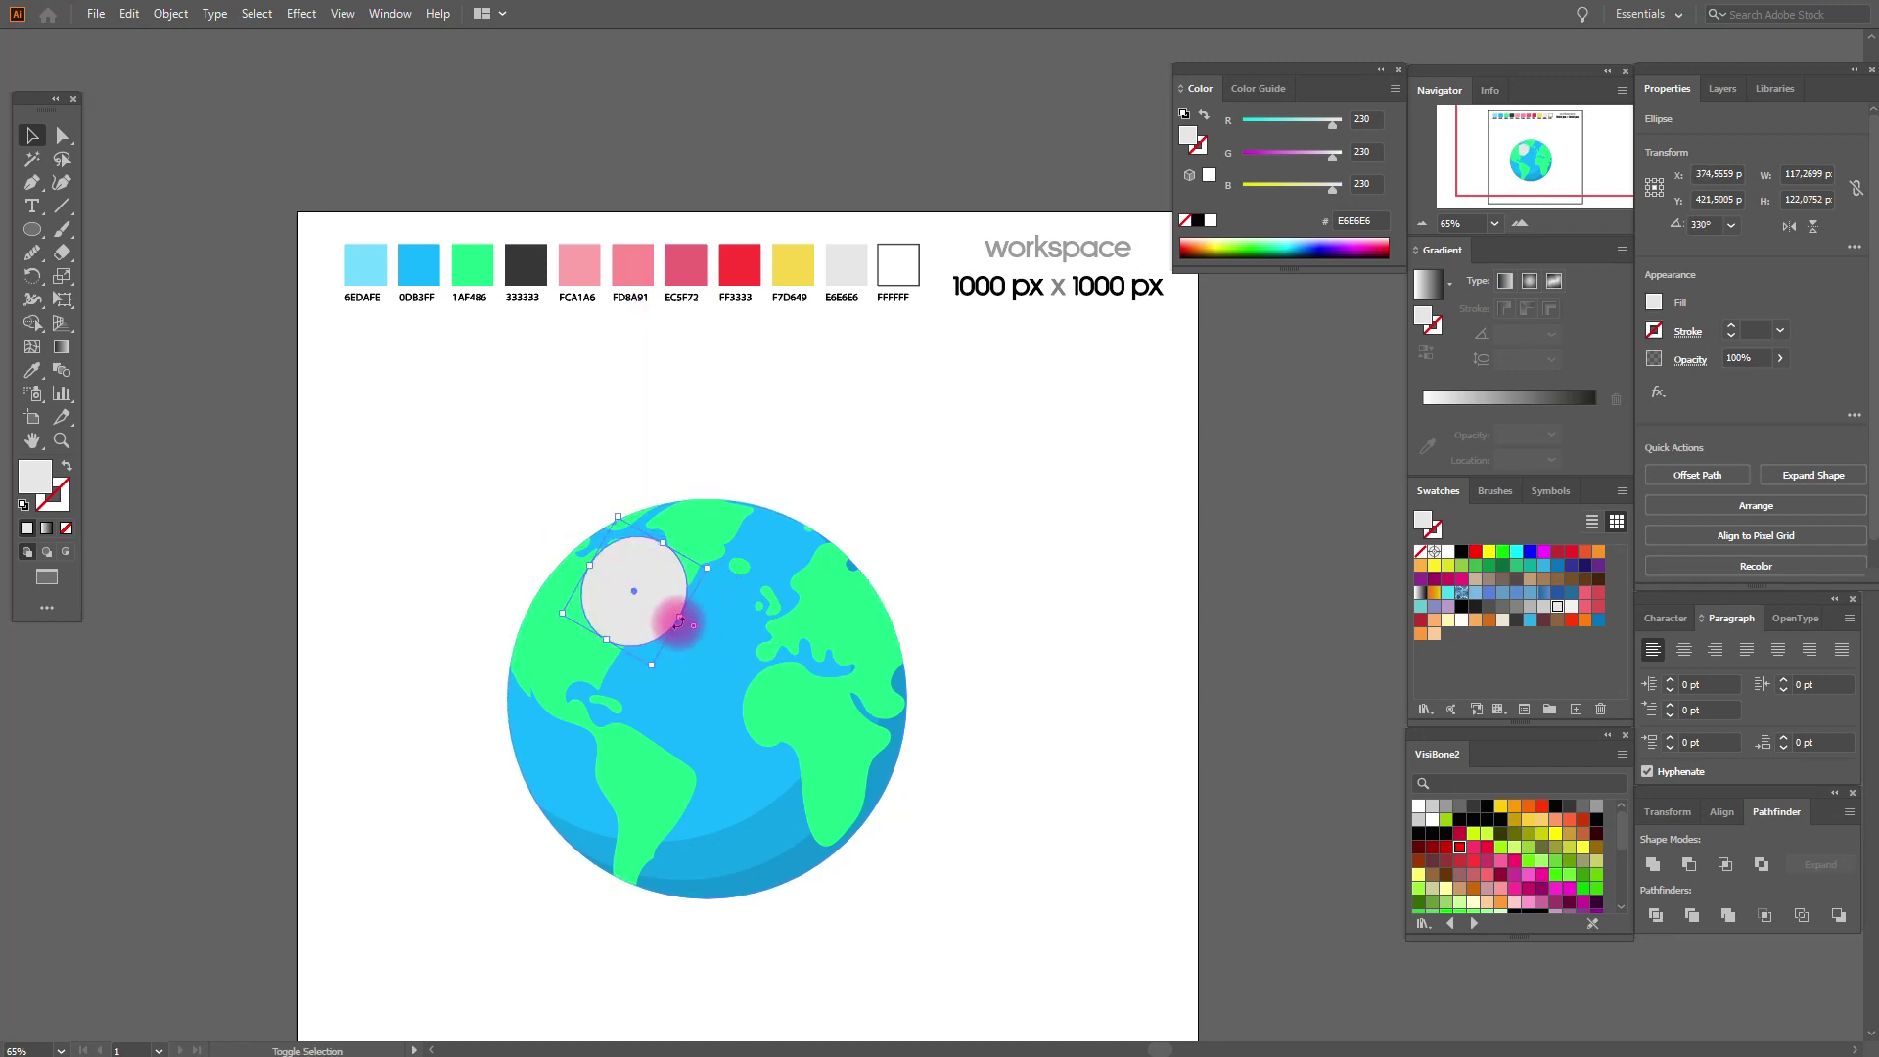
left_click_drag(679, 618, 698, 628)
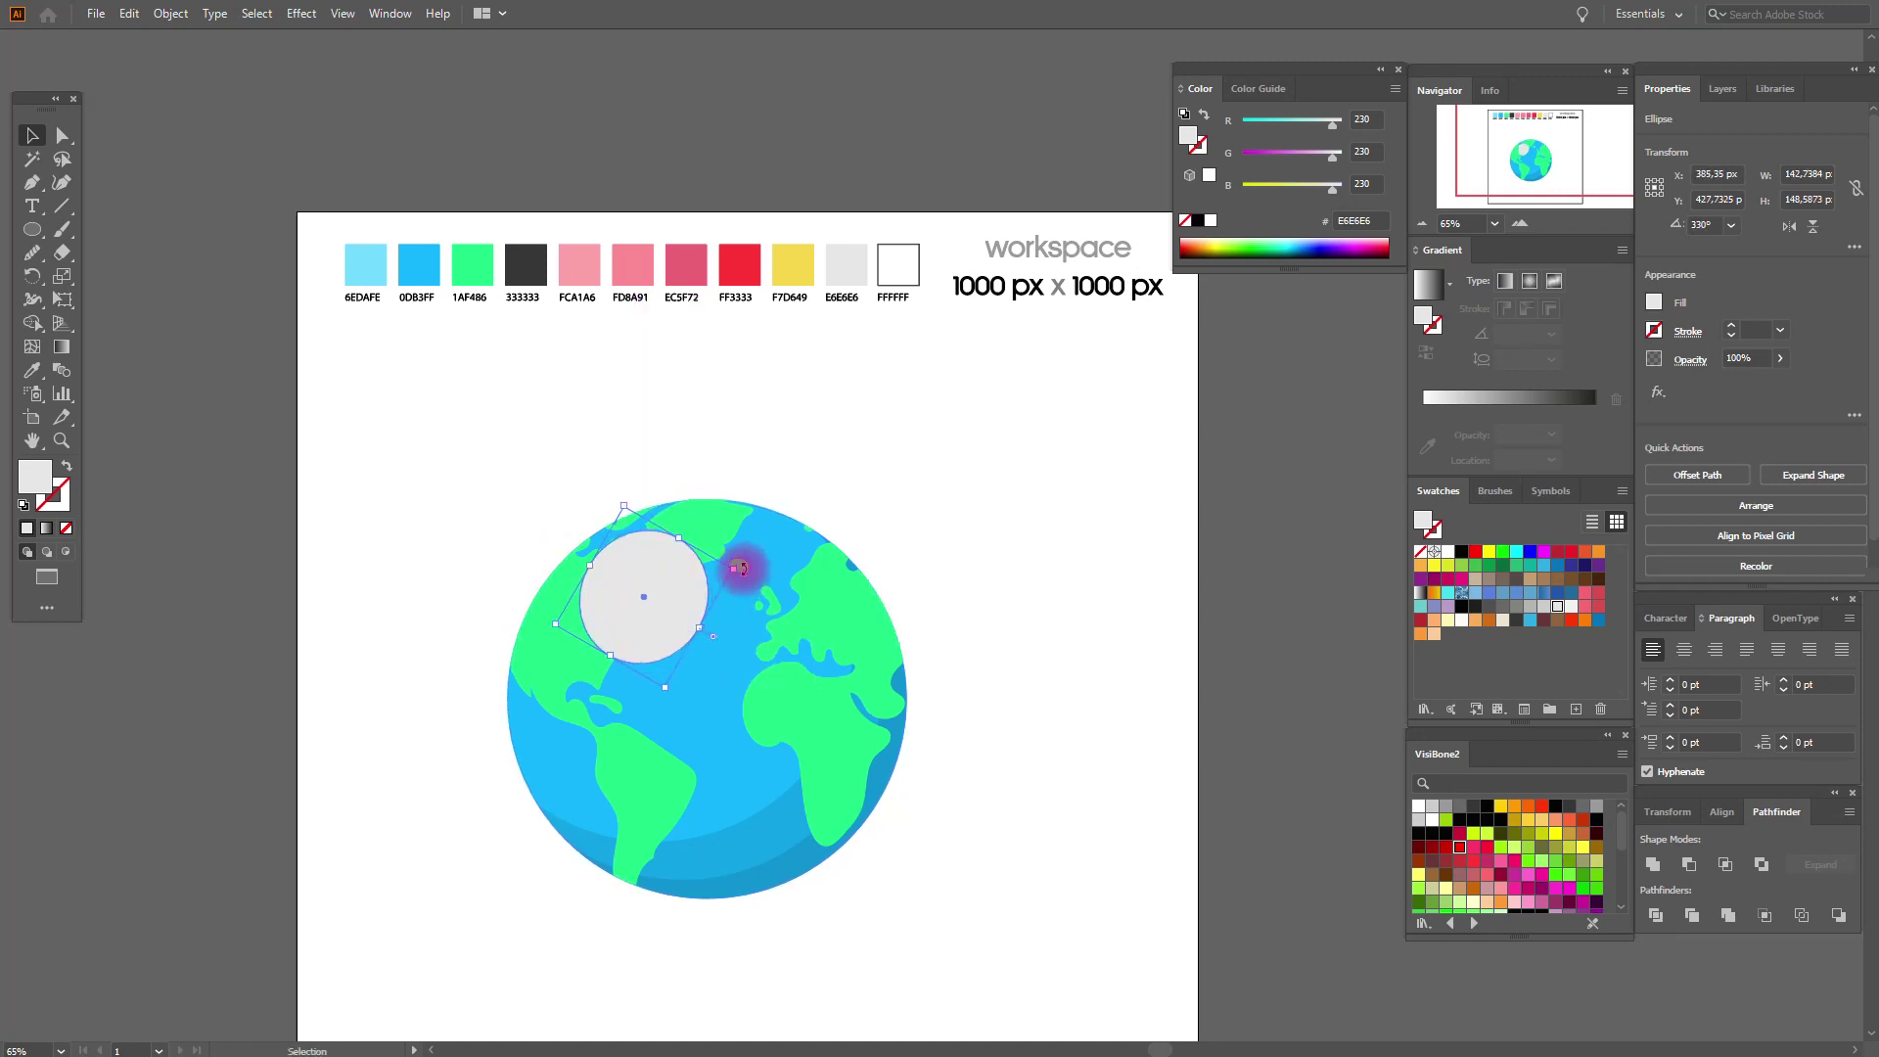
mouse_move(748, 587)
left_mouse_down()
mouse_move(736, 626)
mouse_move(672, 608)
left_mouse_up()
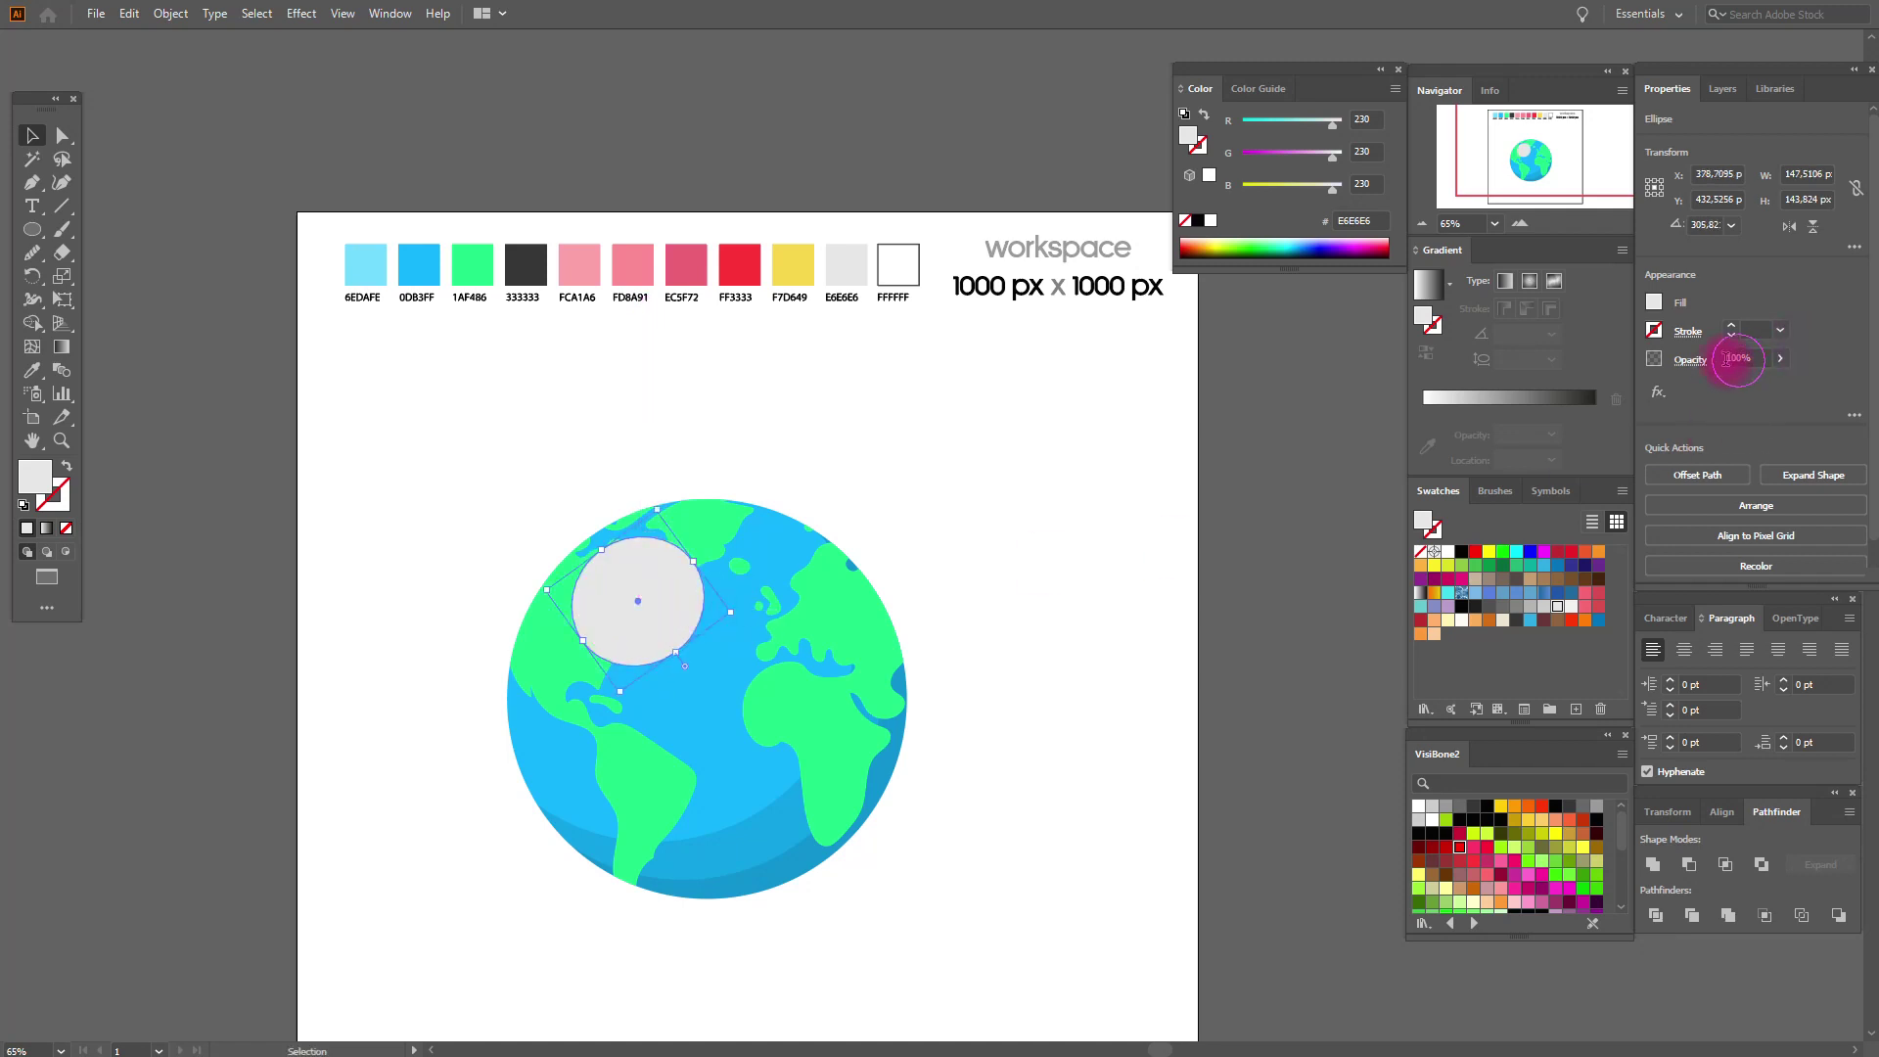
type("35")
type("50")
key("Return")
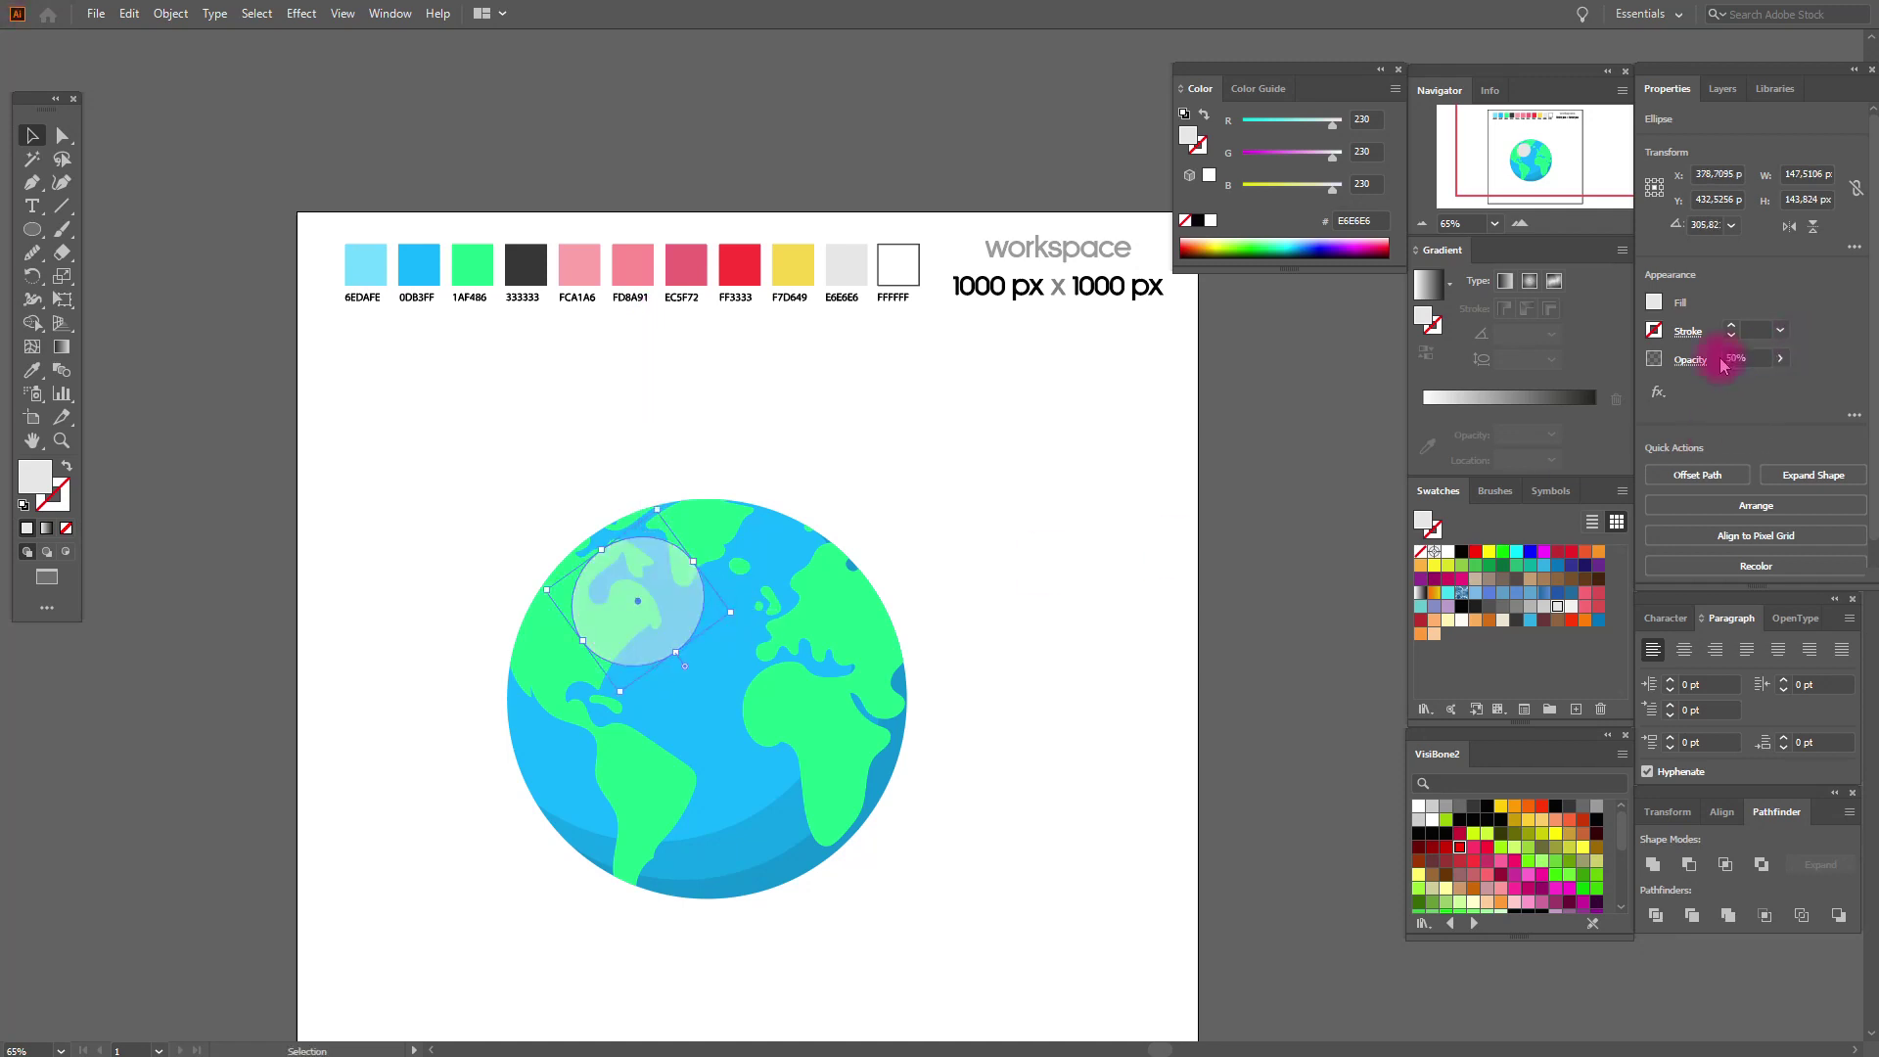
left_click(32, 229)
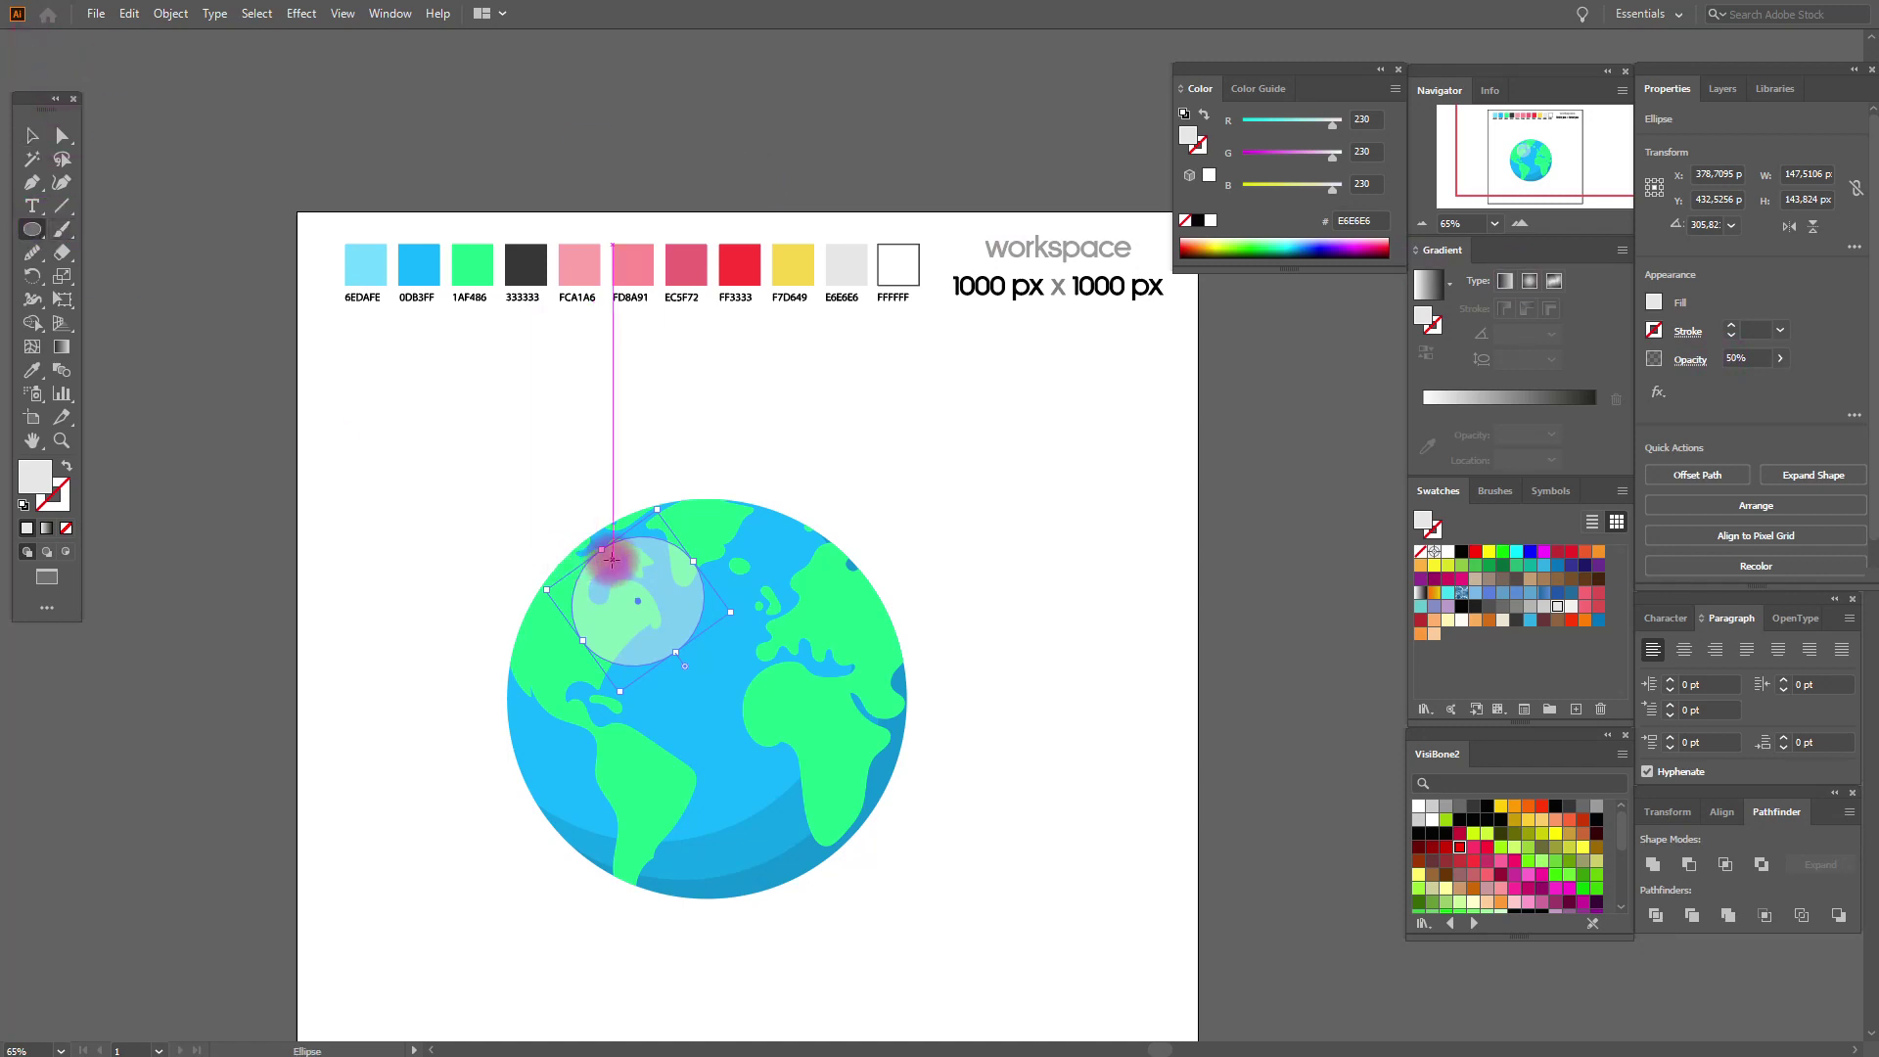
Add a small pale circle inside the globe's highlight oval at 60% opacity.
left_click_drag(609, 554, 648, 591)
left_click(30, 170)
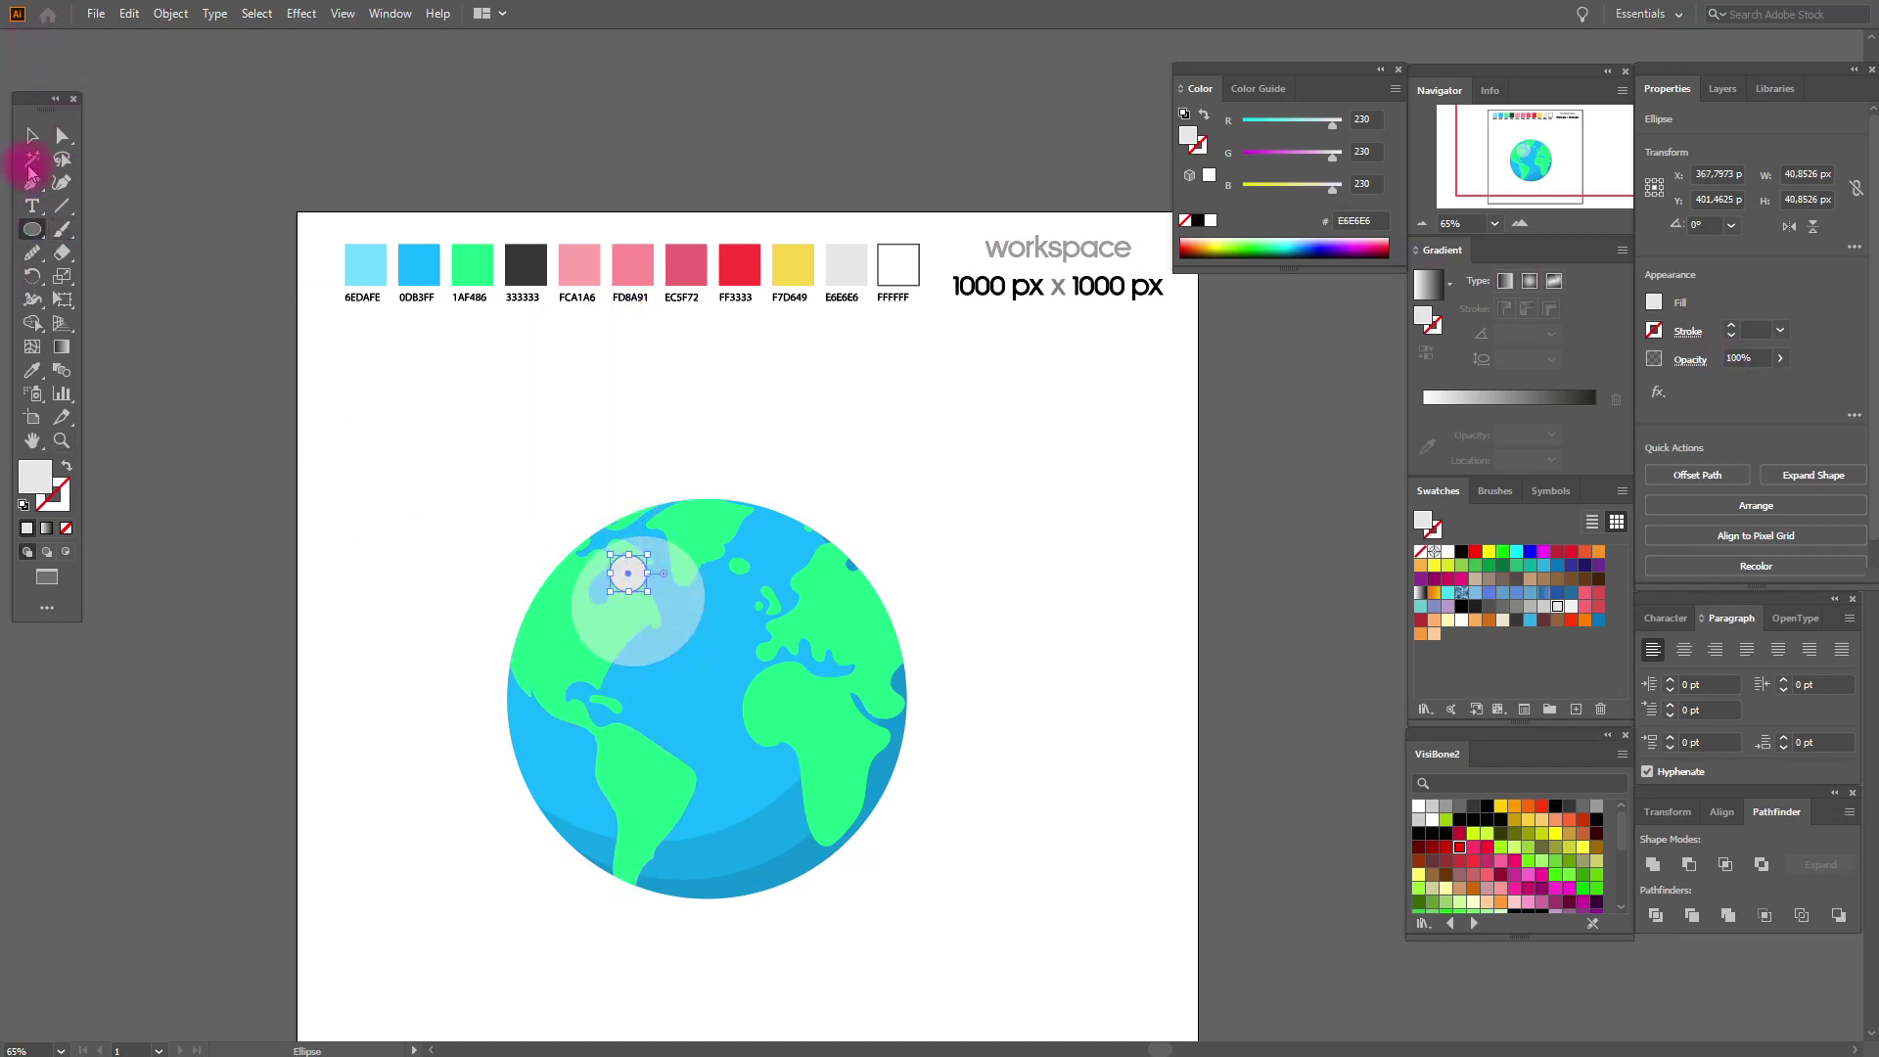
left_click_drag(630, 588, 633, 582)
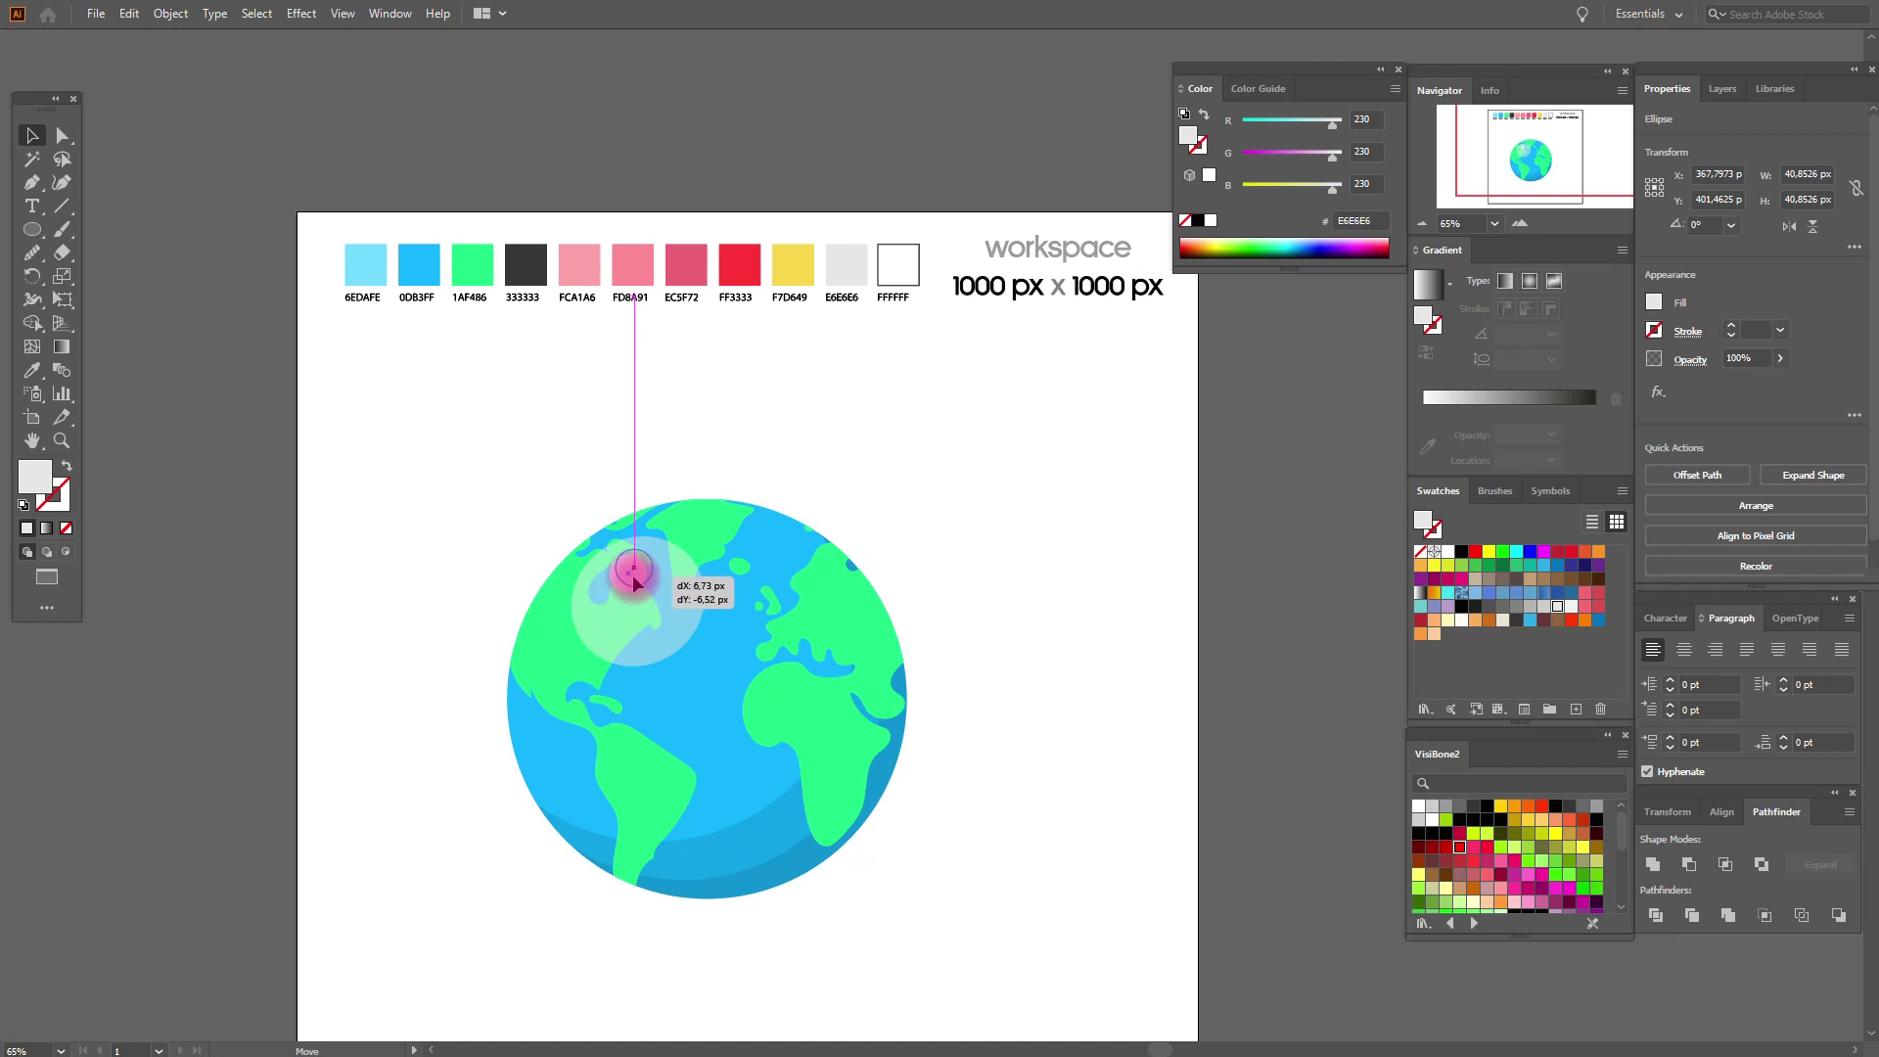
left_click(1739, 359)
type("60")
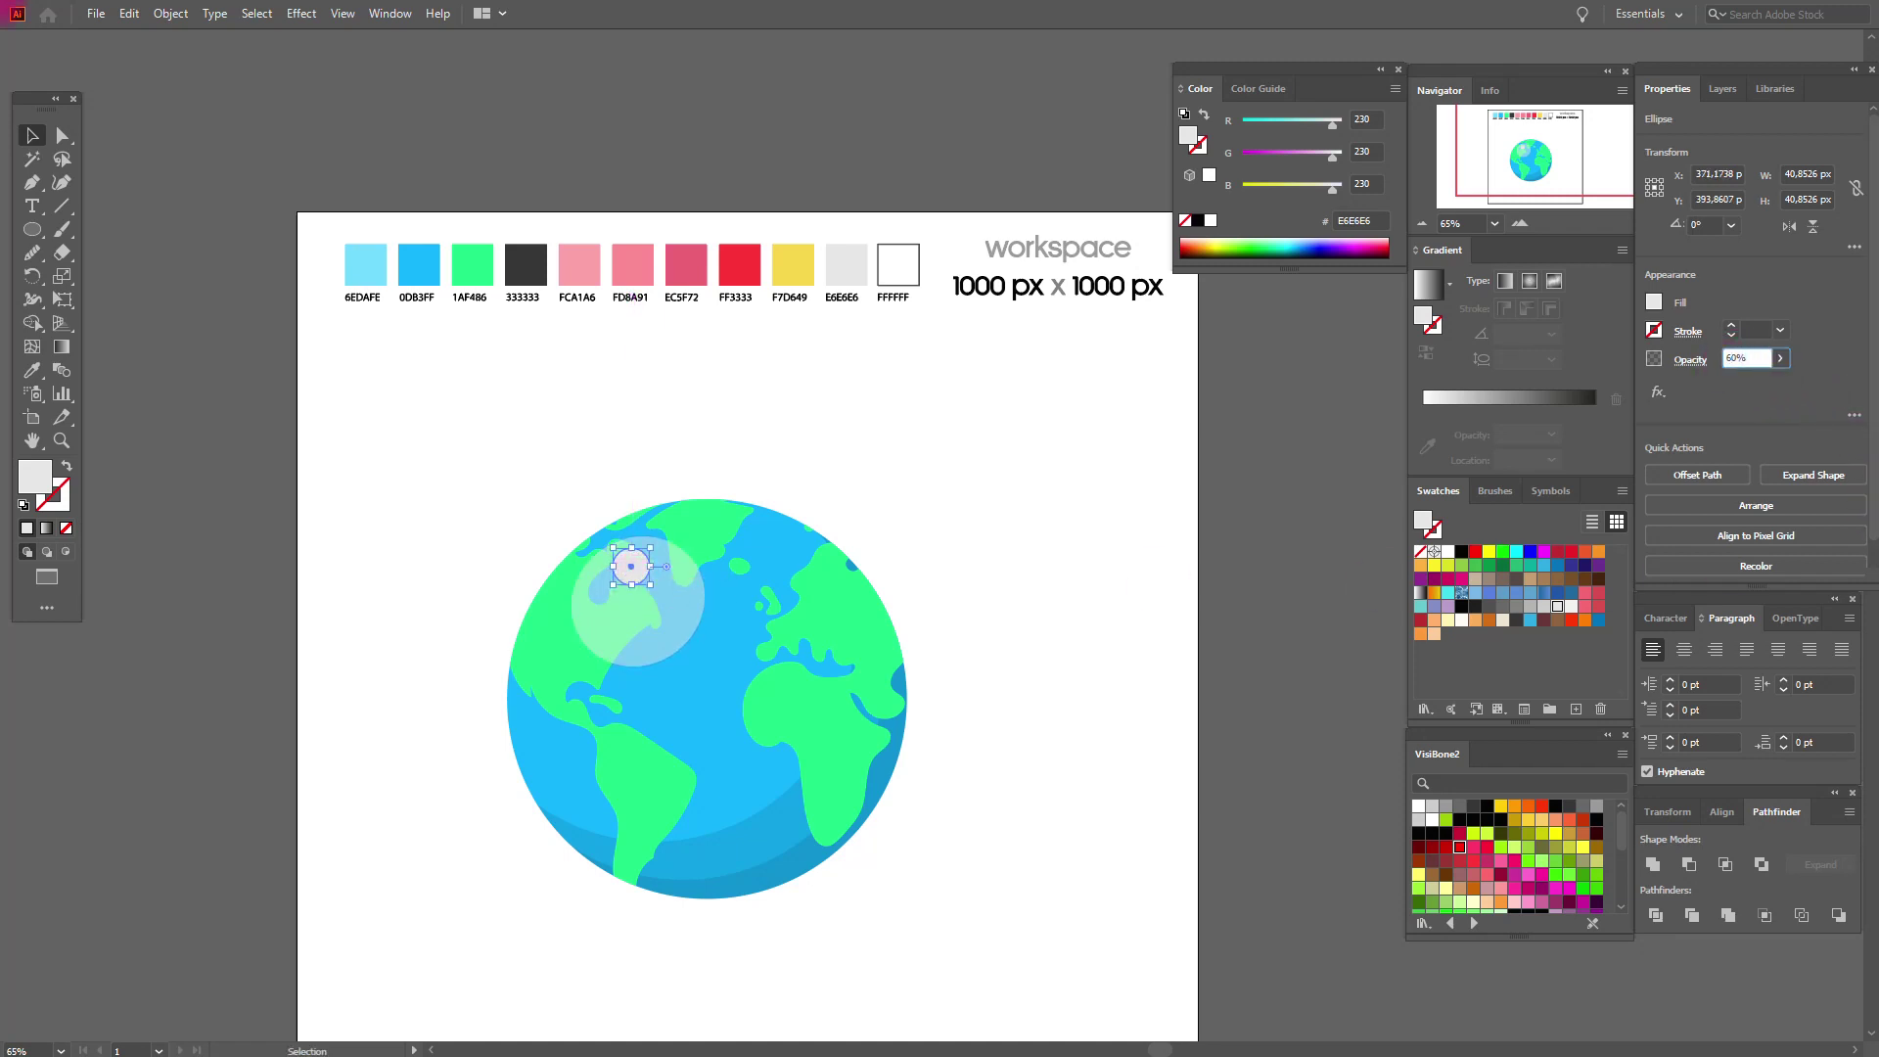
left_click(204, 431)
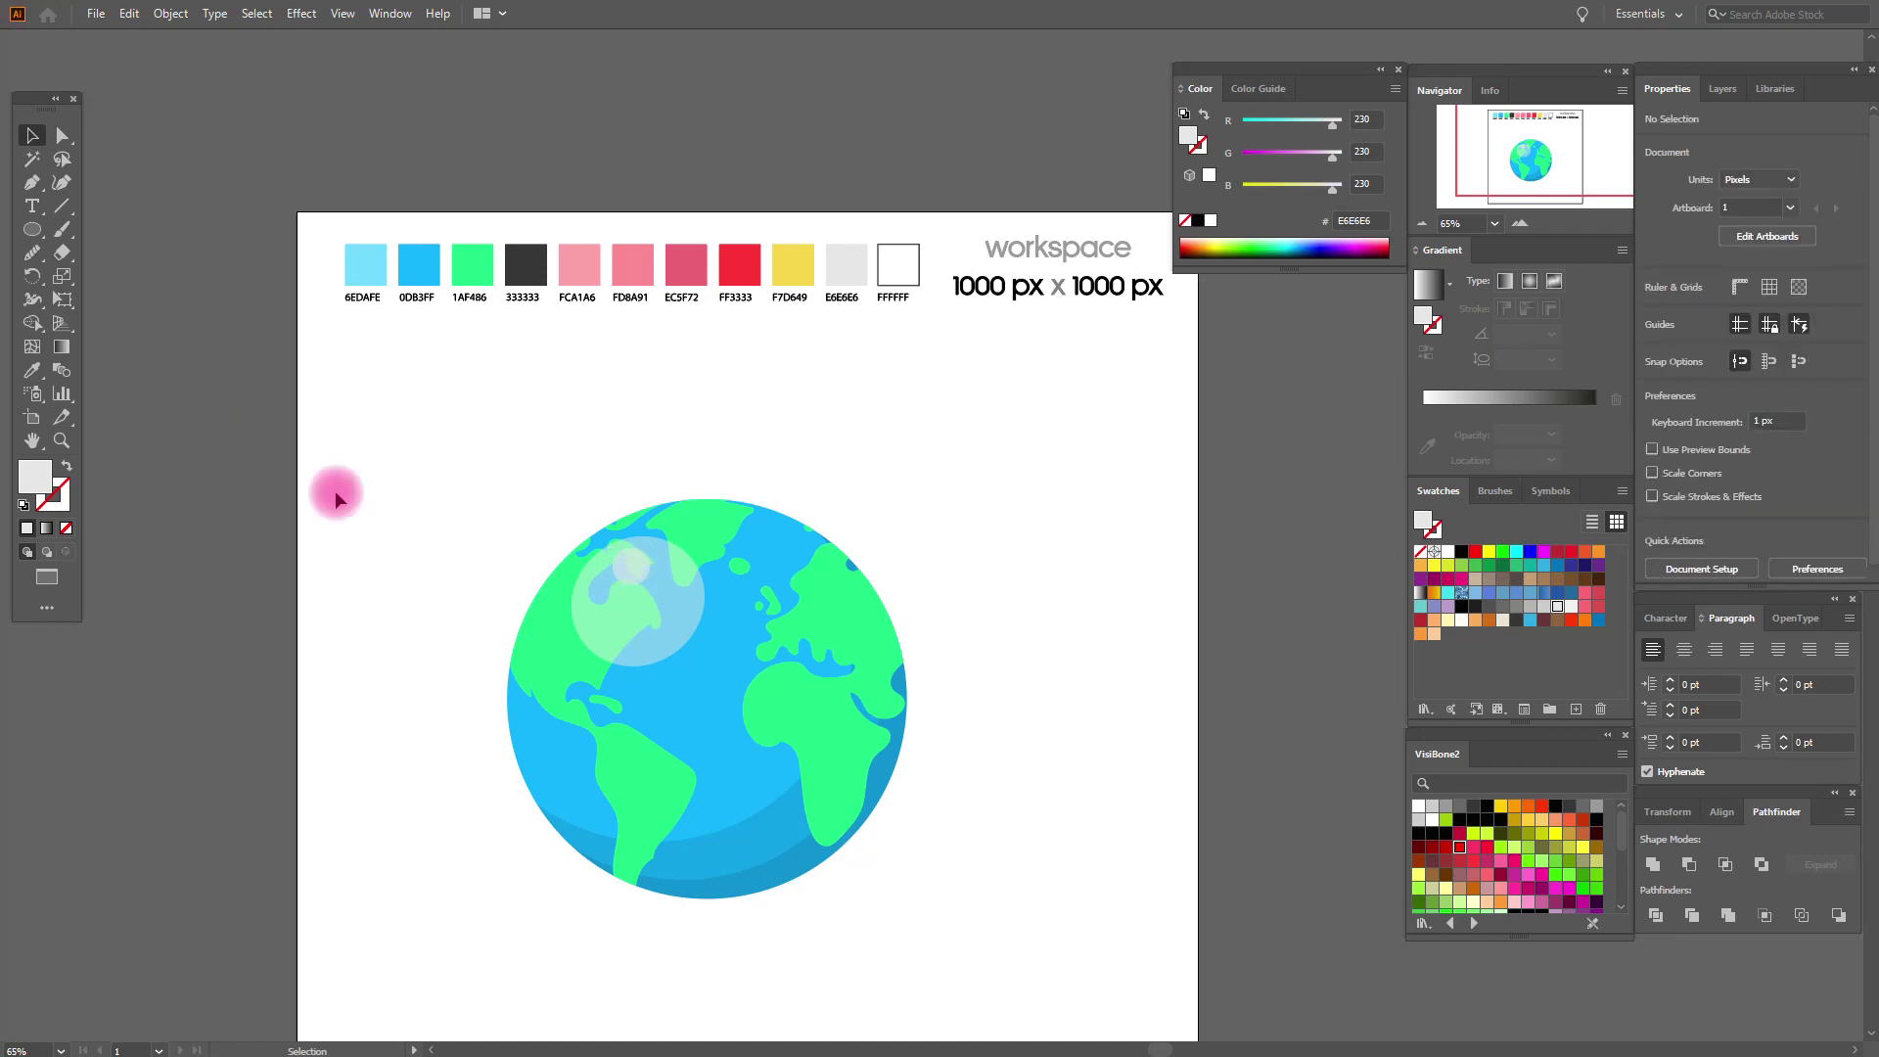
Zoom in on the globe and draw a small dark grey (333333) rectangle left of centre.
left_click(61, 440)
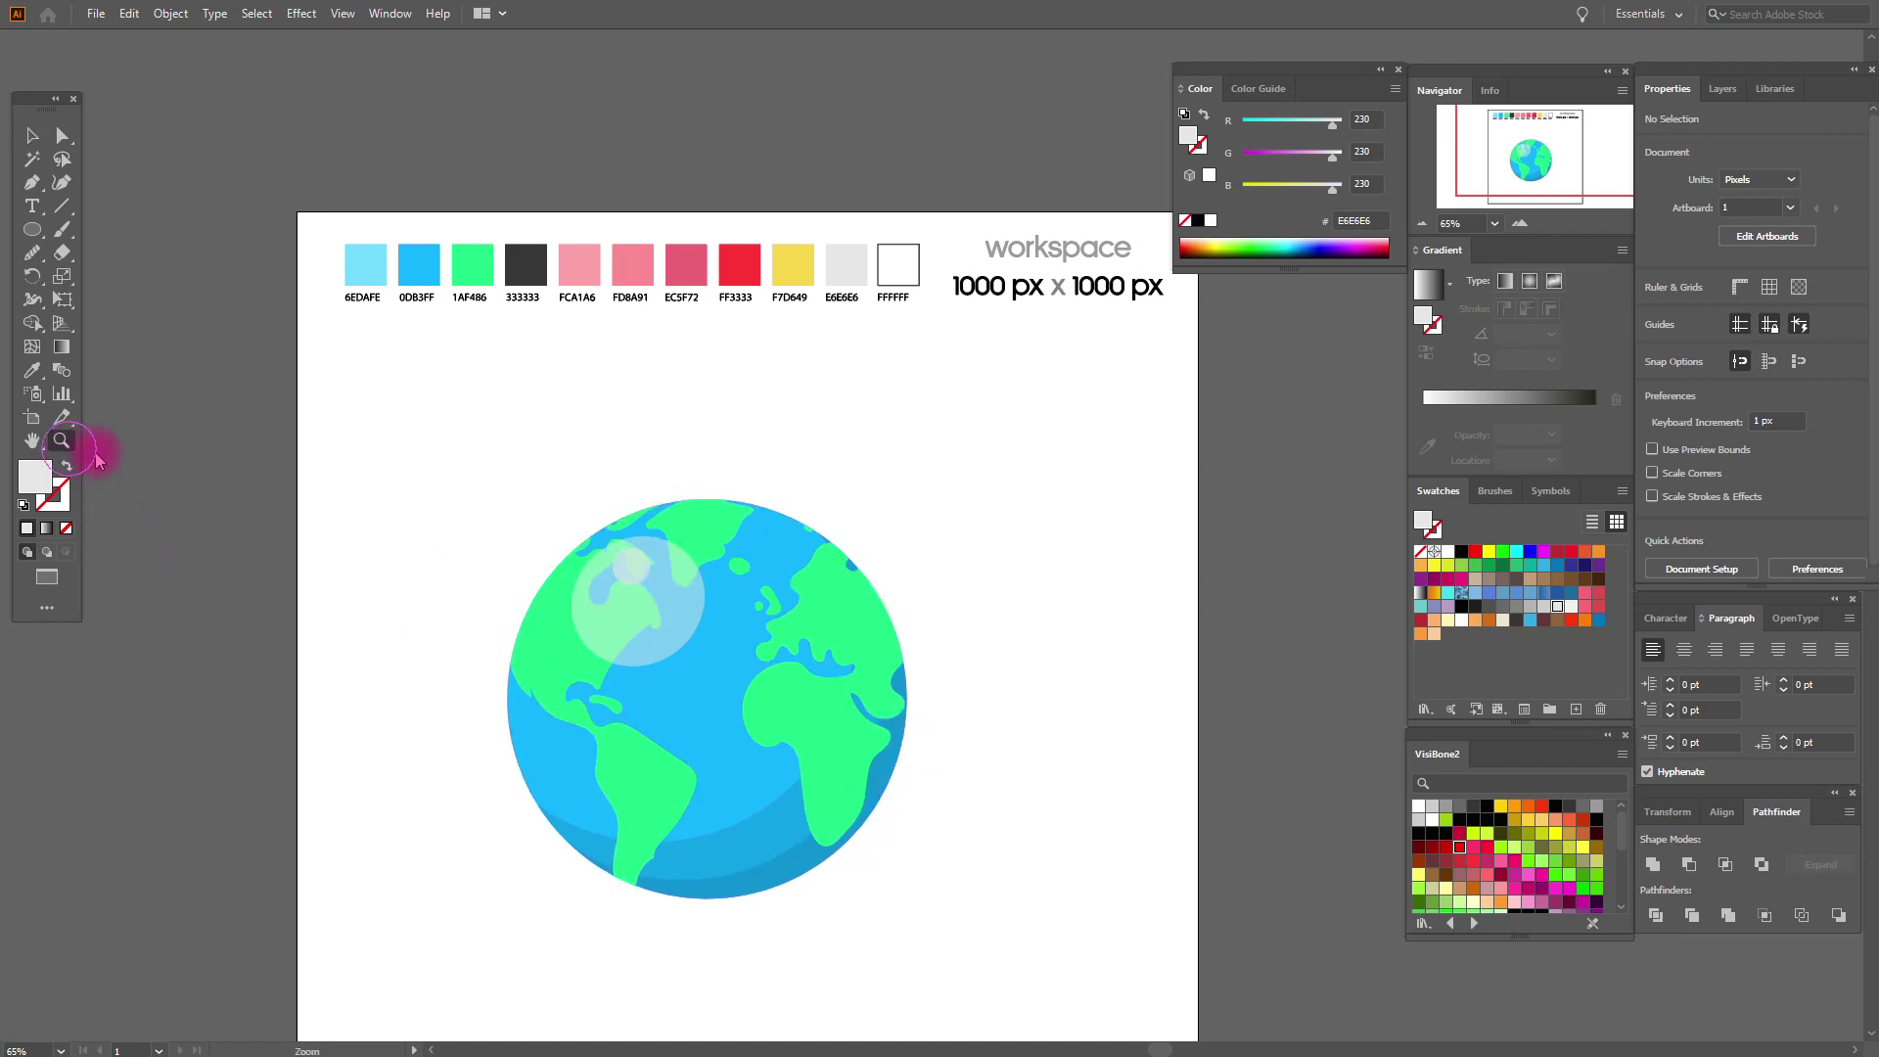
left_click(822, 693)
left_click(895, 546)
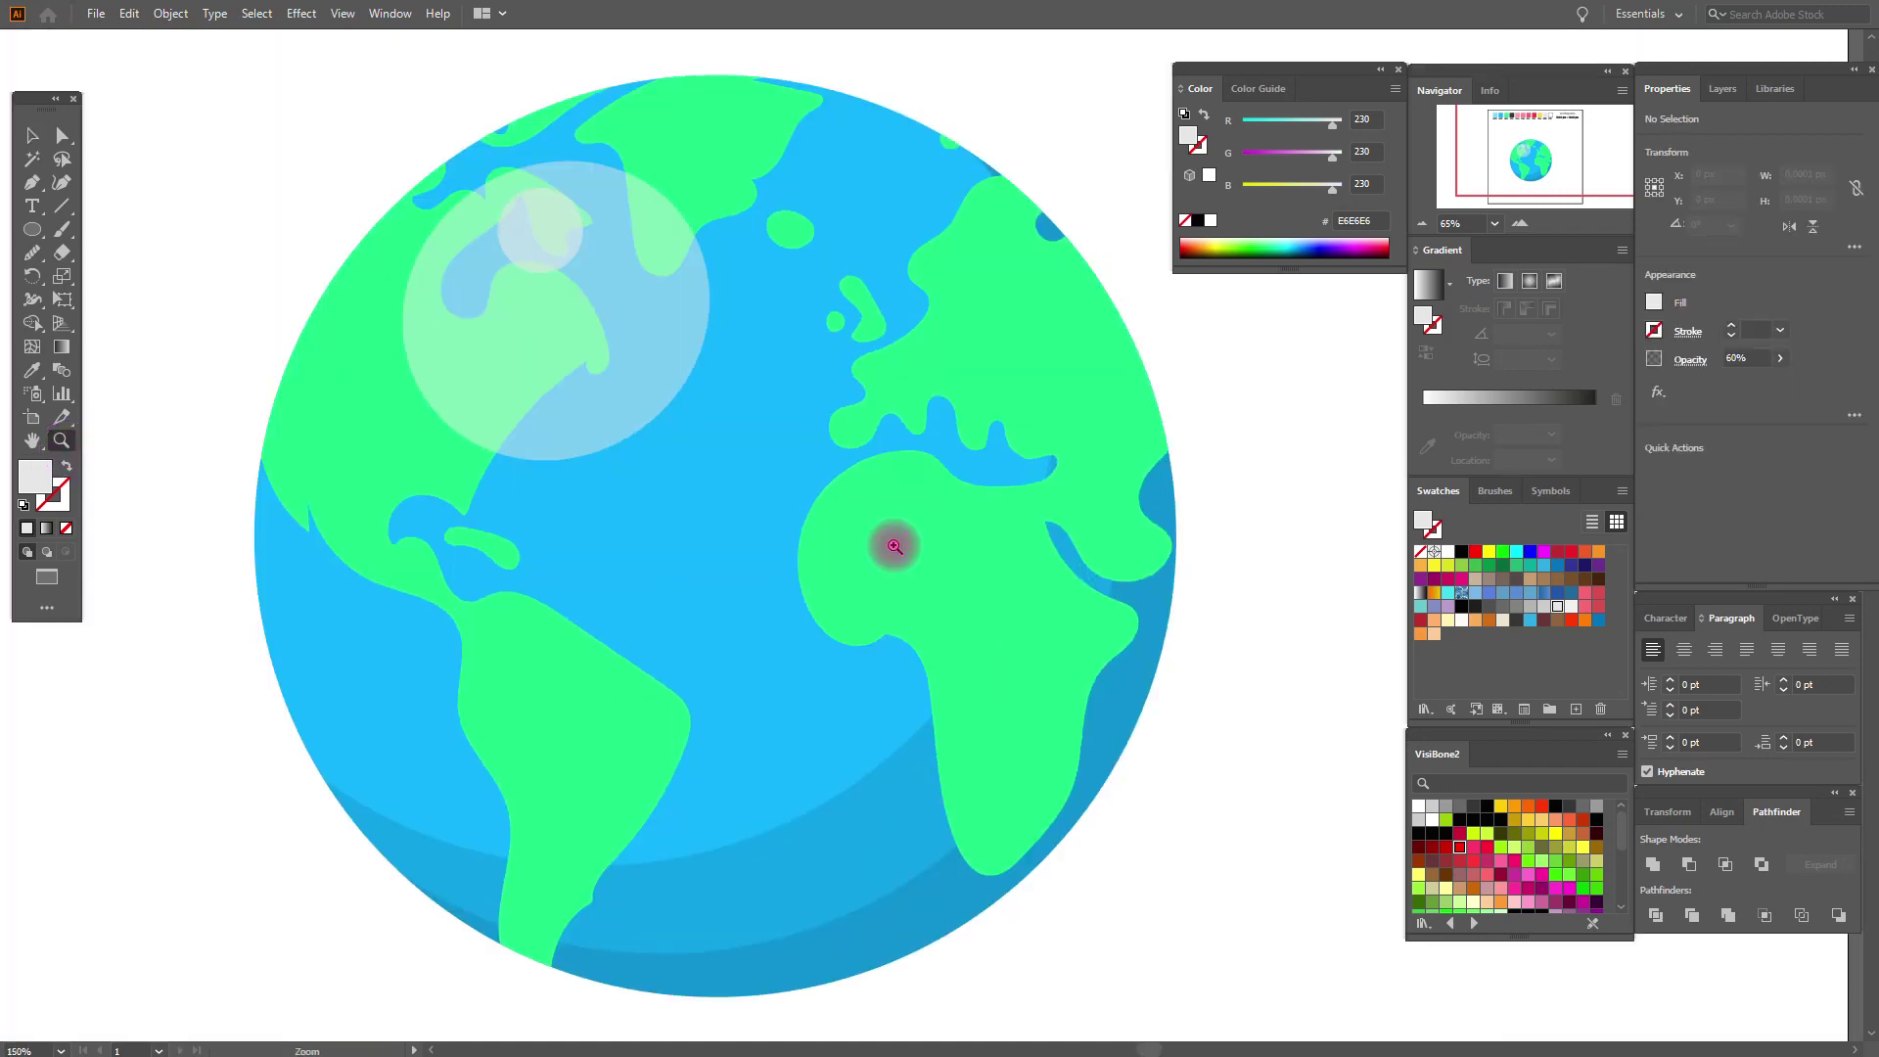
left_click(32, 440)
left_click_drag(1121, 601, 1073, 616)
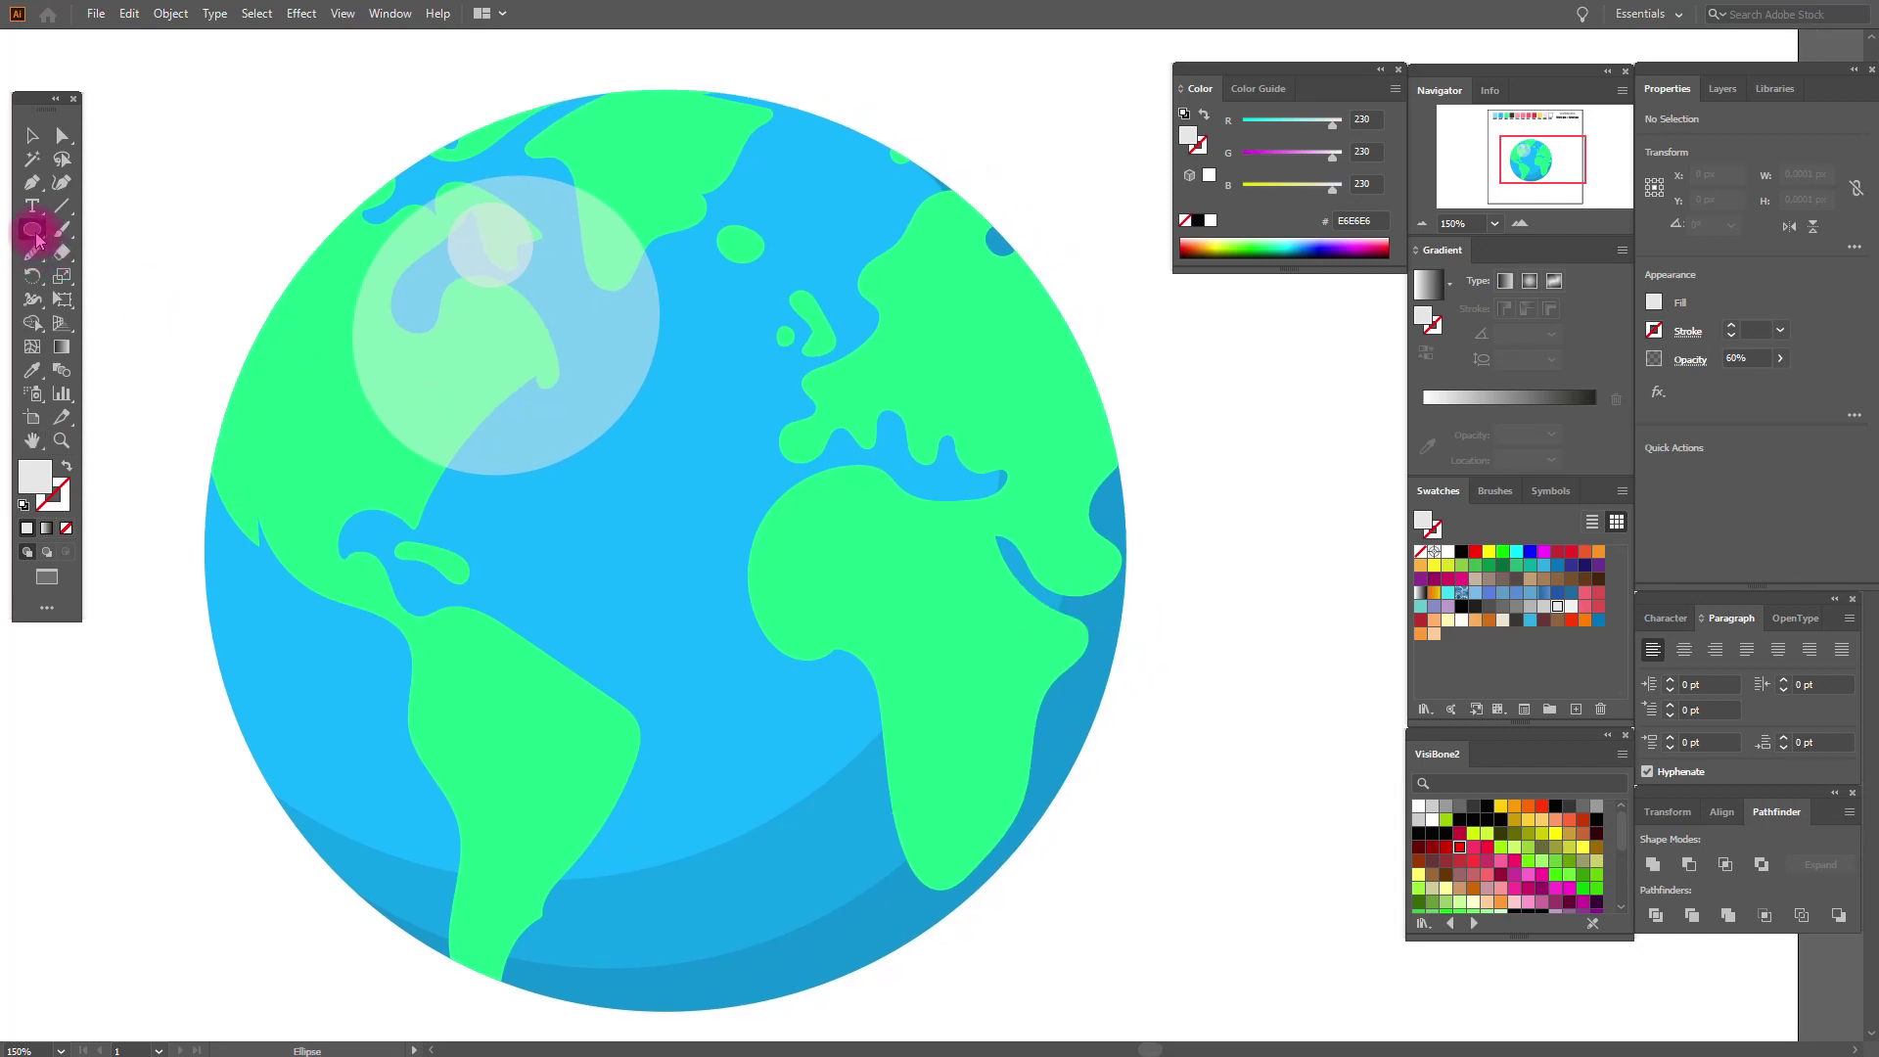
left_click_drag(38, 238, 88, 233)
left_click(1474, 809)
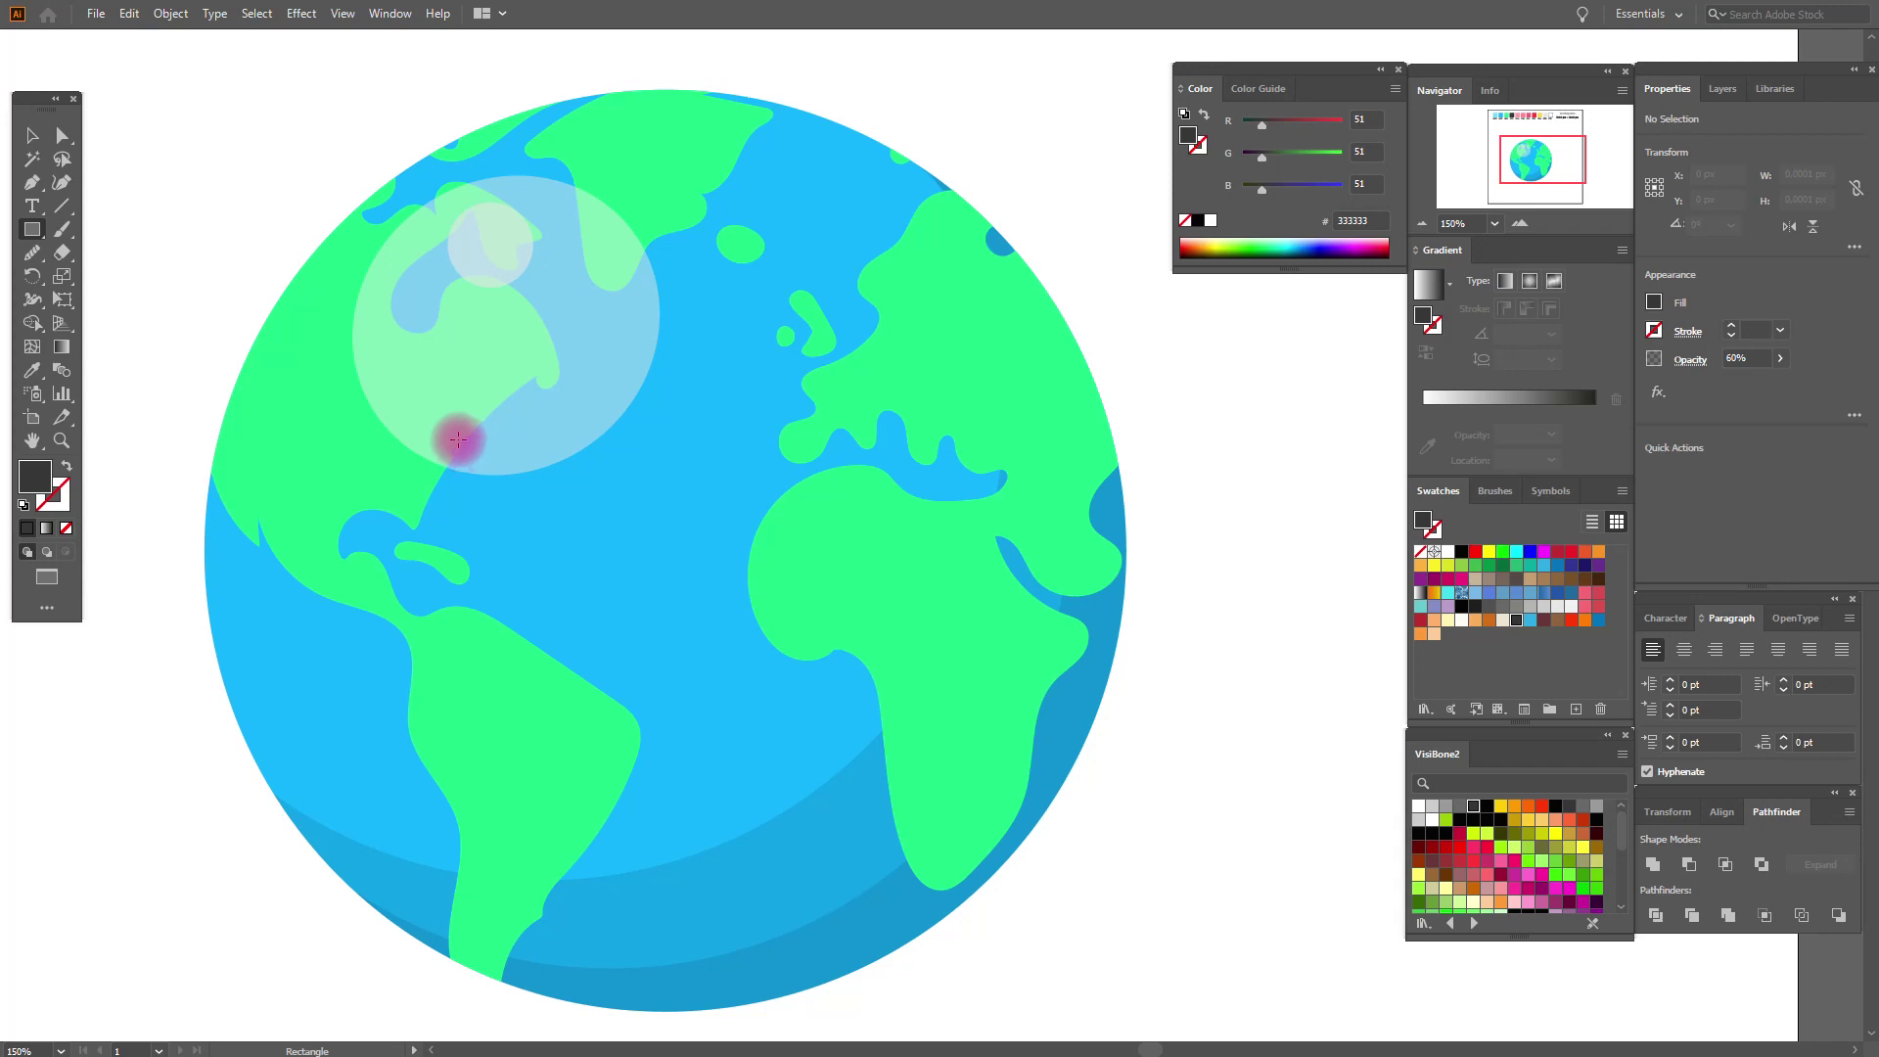
left_click_drag(459, 439, 556, 510)
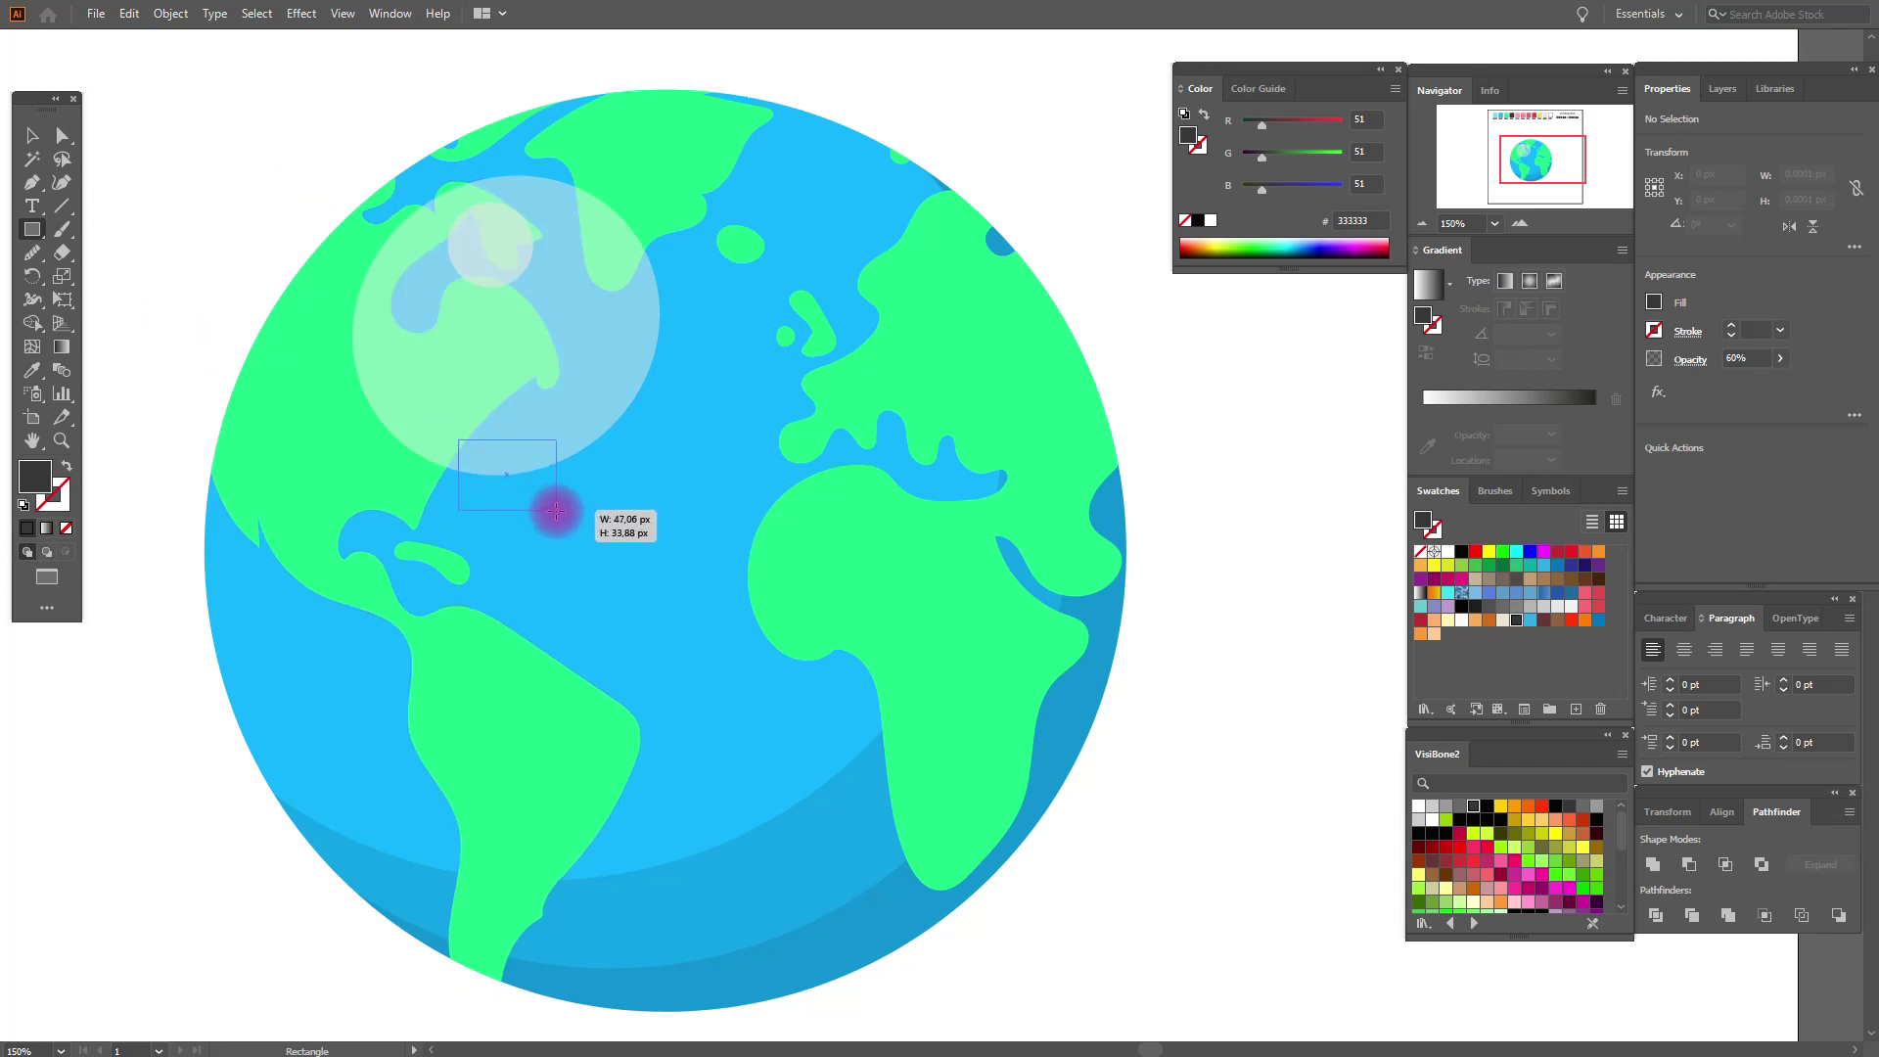
Give the rectangle a thick Round brush outline with no fill, set slightly lower.
left_click(1497, 495)
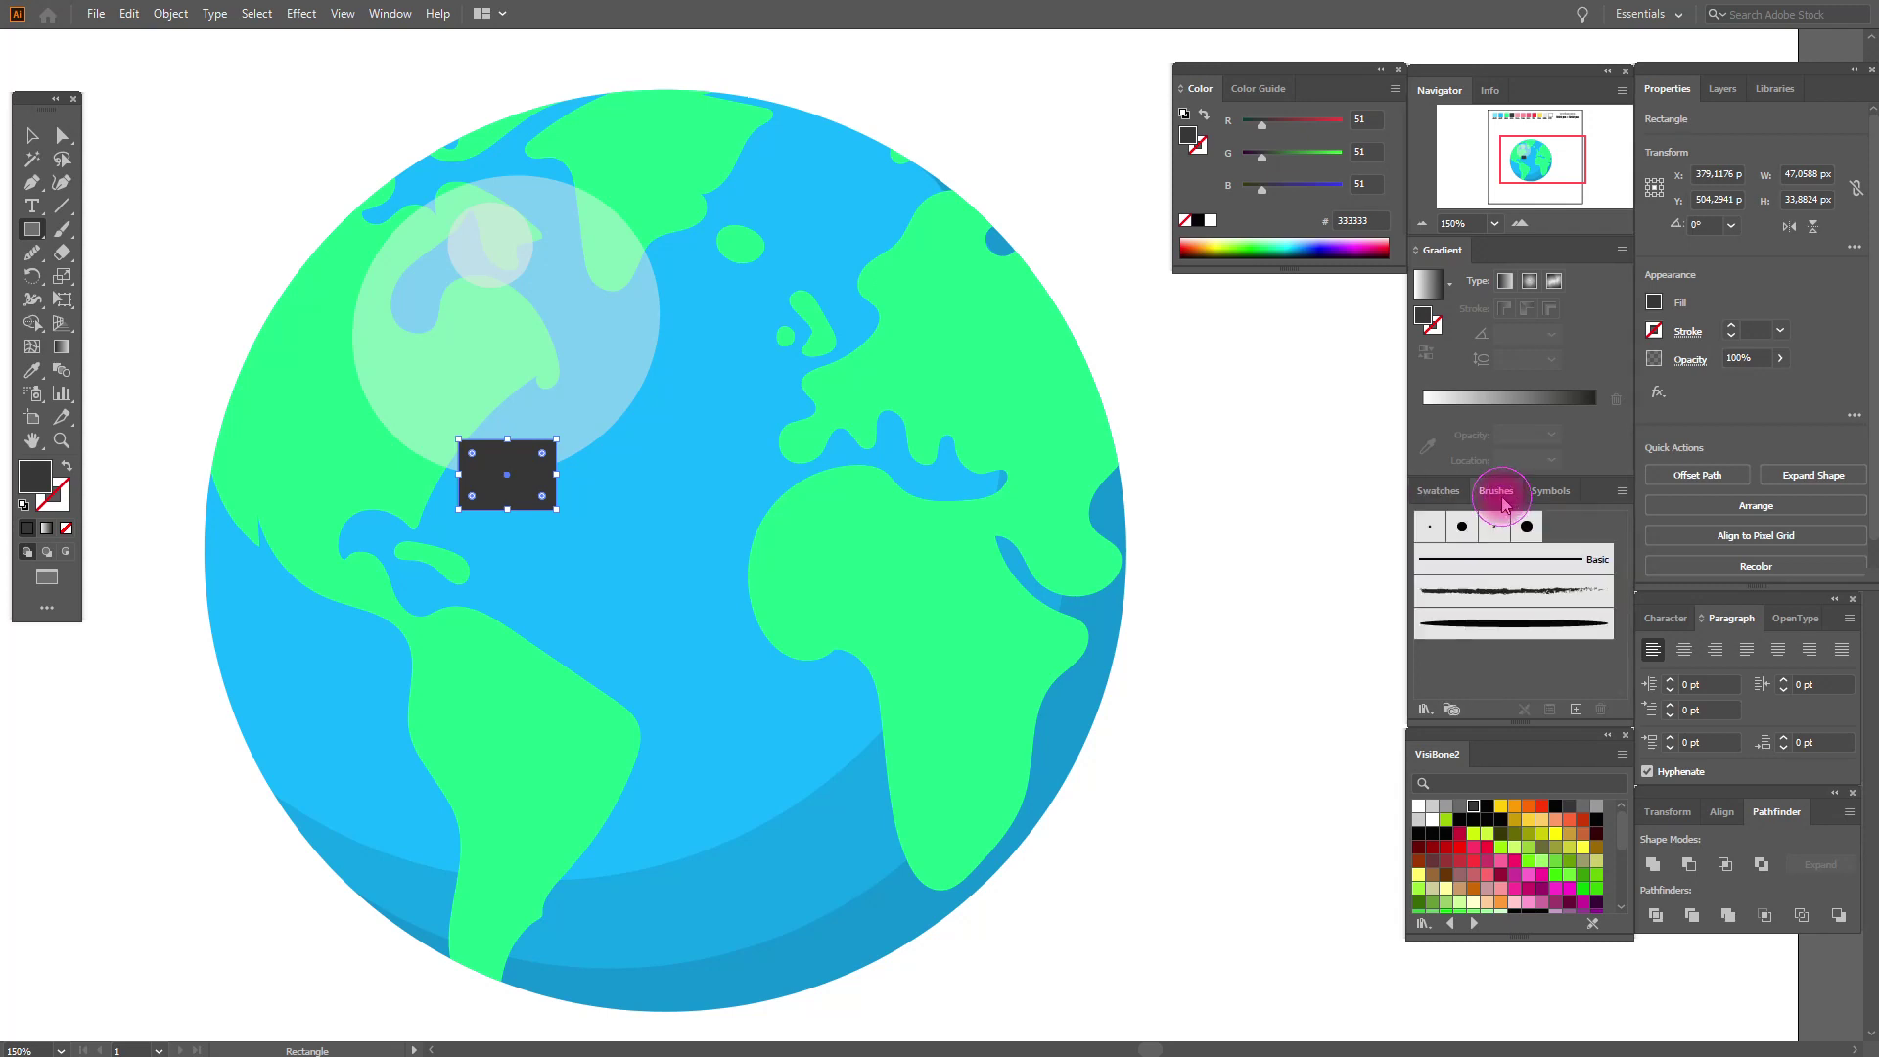
left_click(1462, 525)
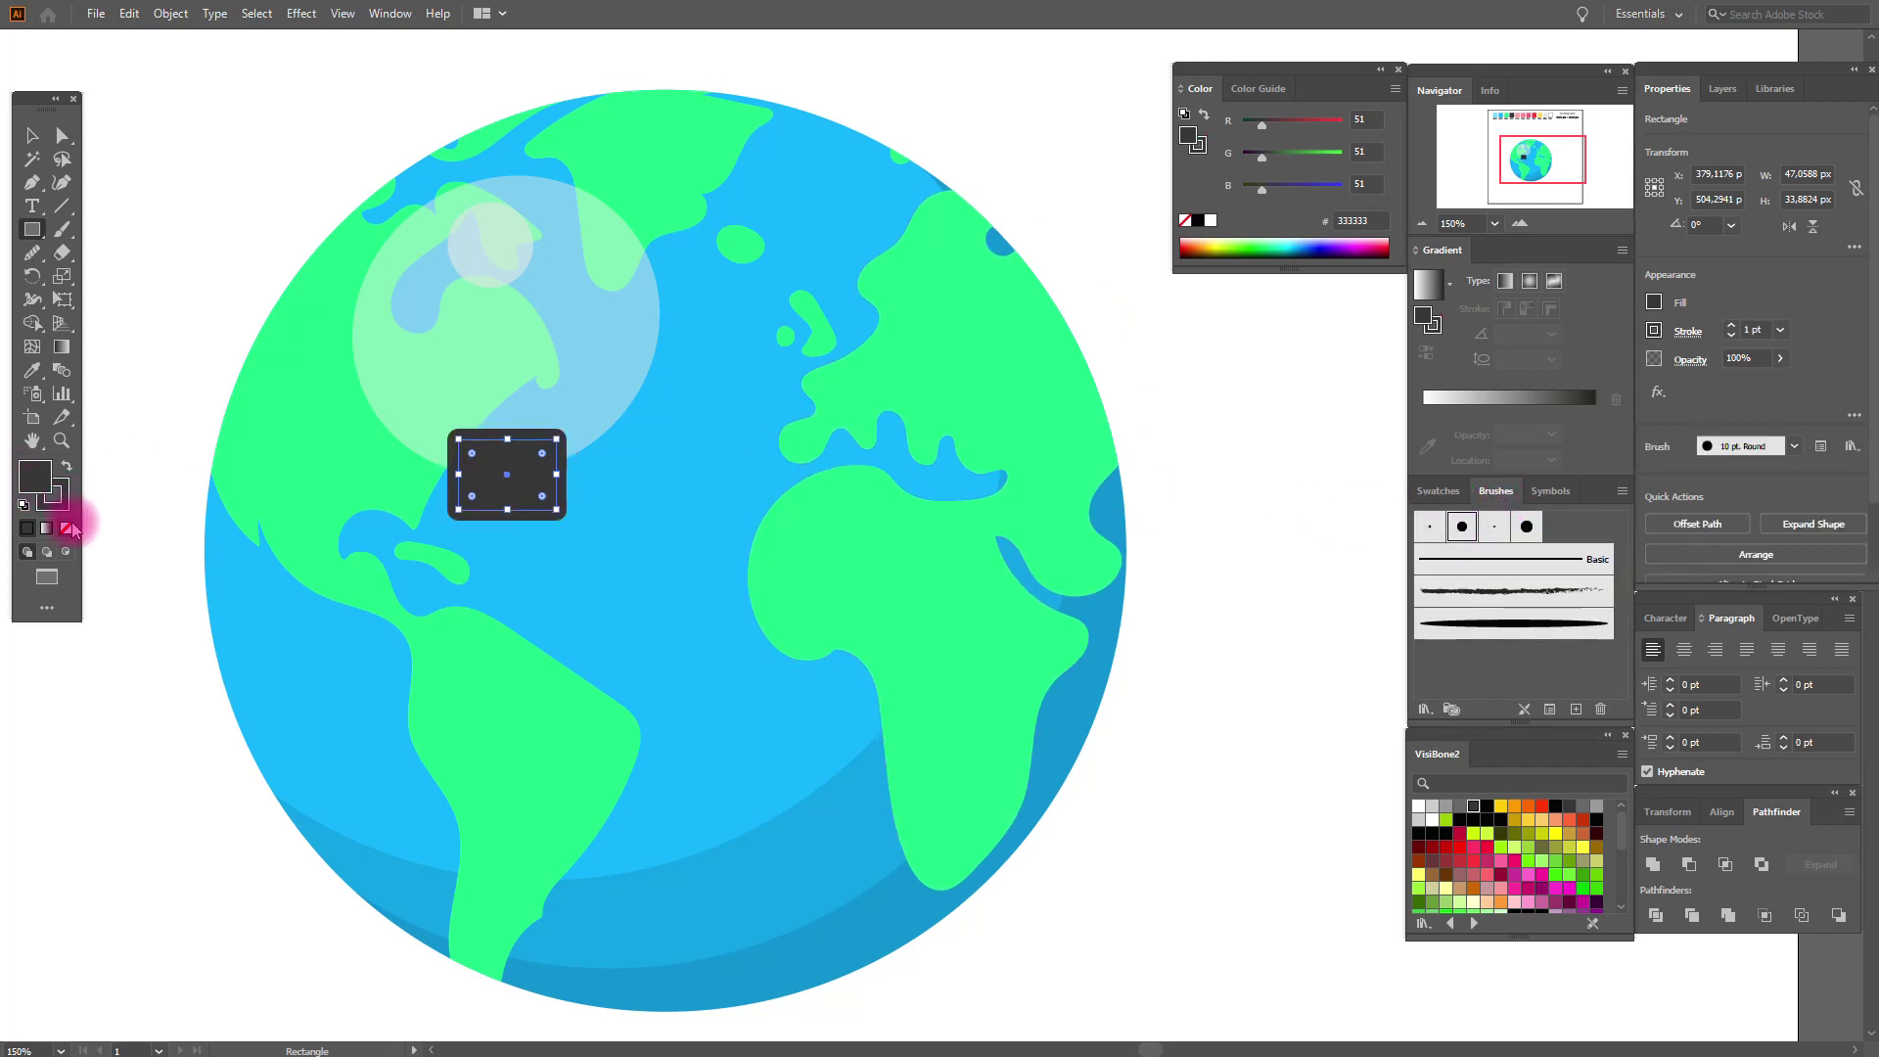
left_click(67, 527)
left_click(54, 494)
left_click(32, 135)
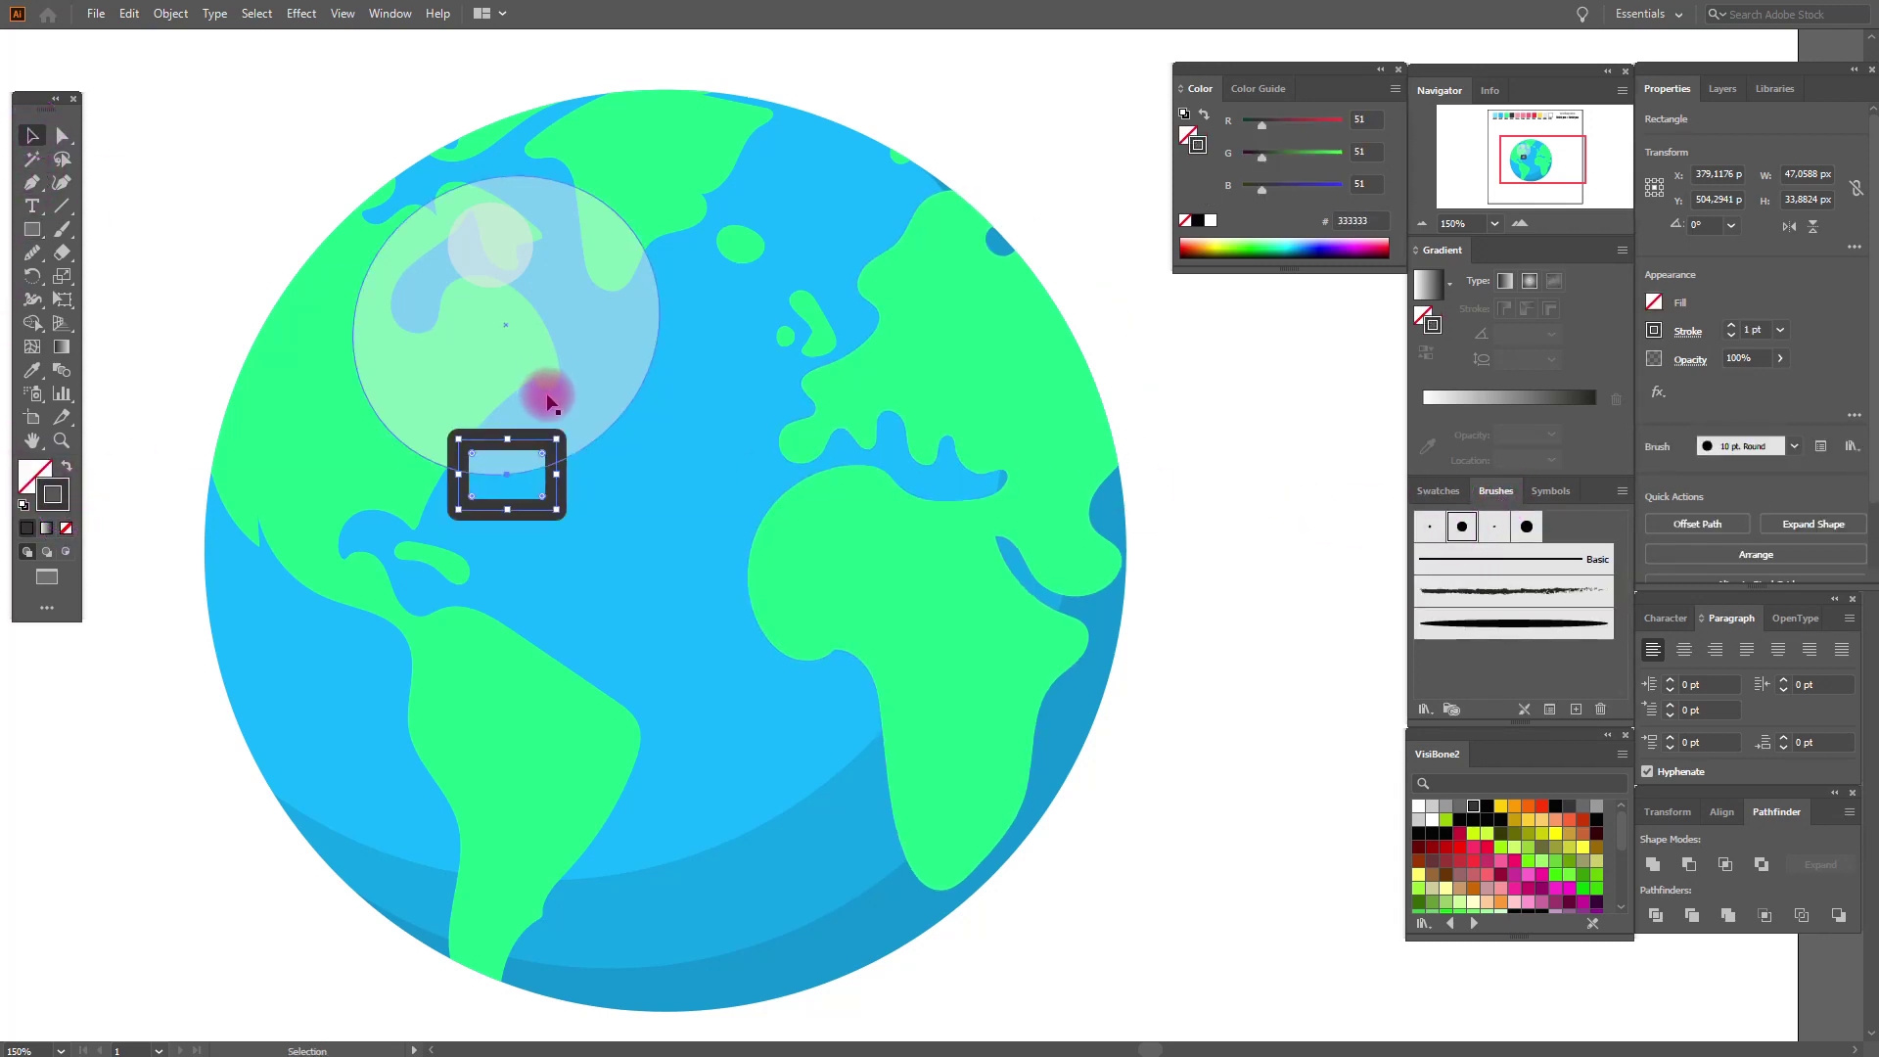
left_click_drag(536, 441, 534, 477)
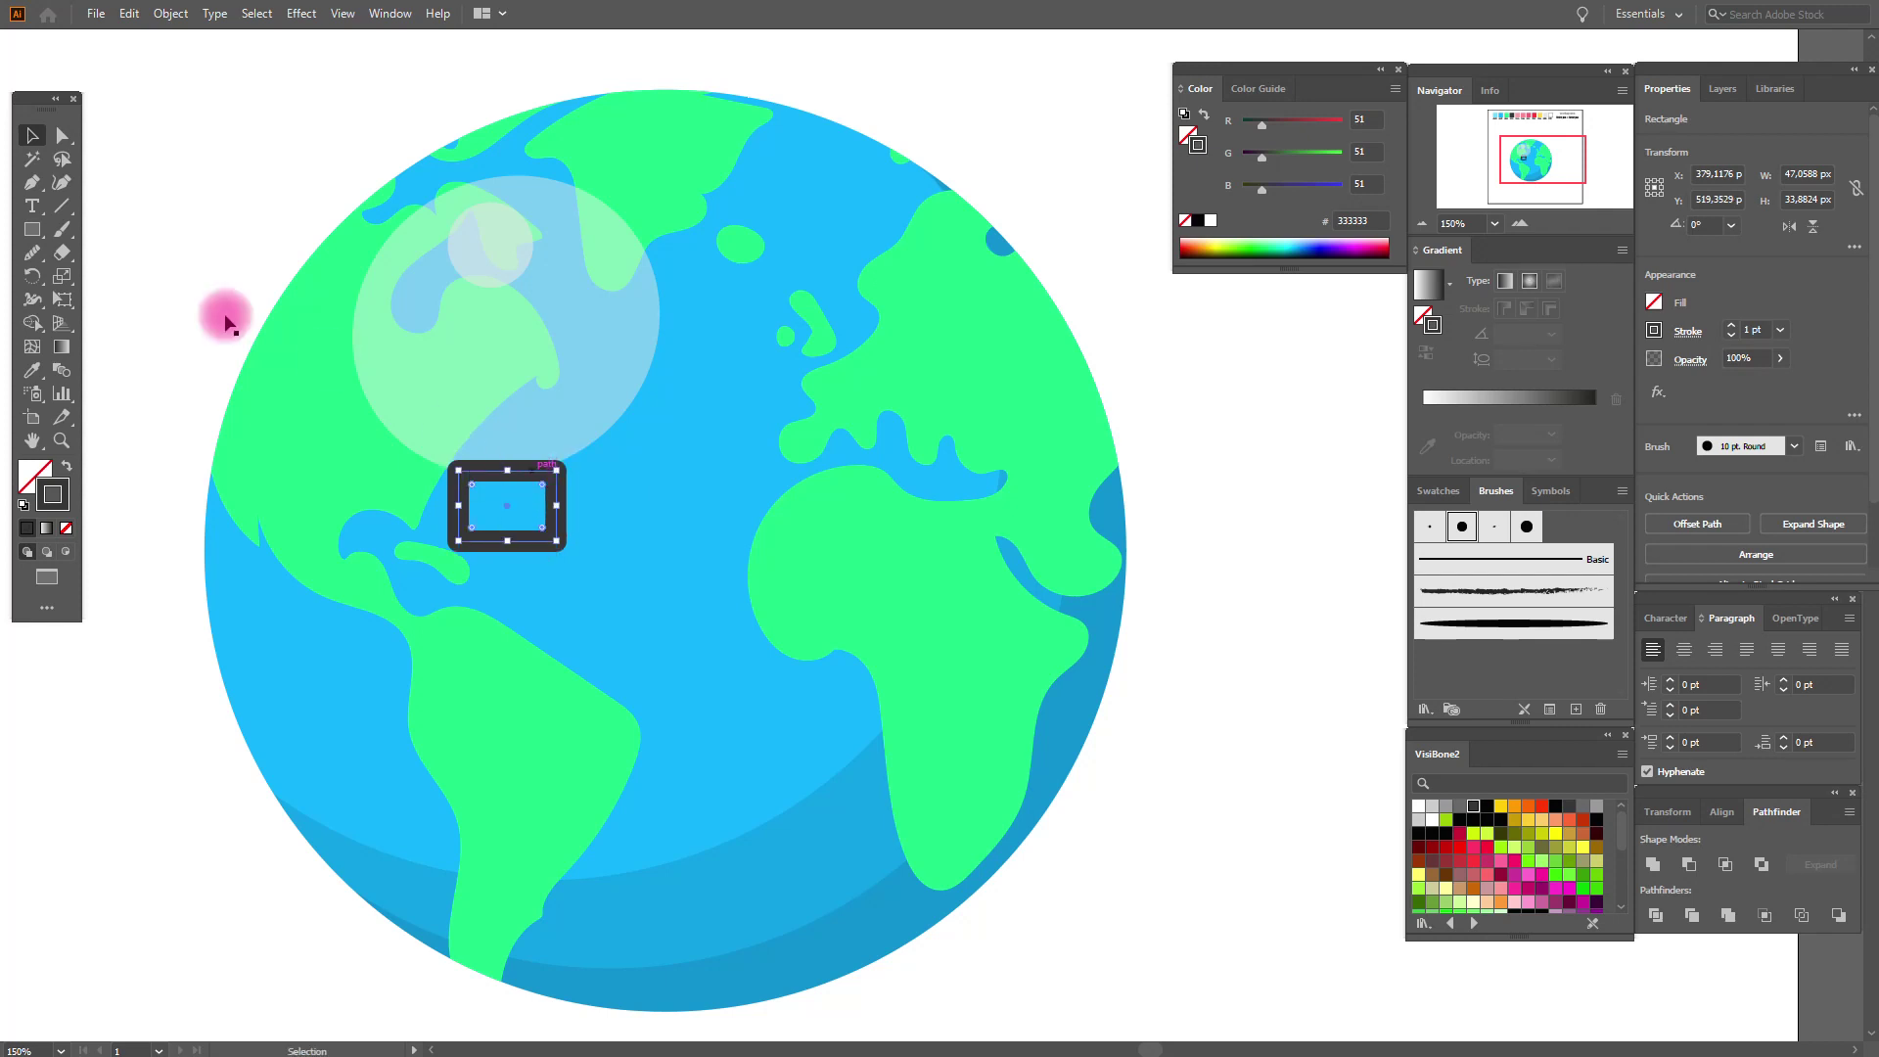
Delete the rectangle's bottom segment with Direct Selection, leaving an open U shape.
left_click(61, 135)
left_click(109, 194)
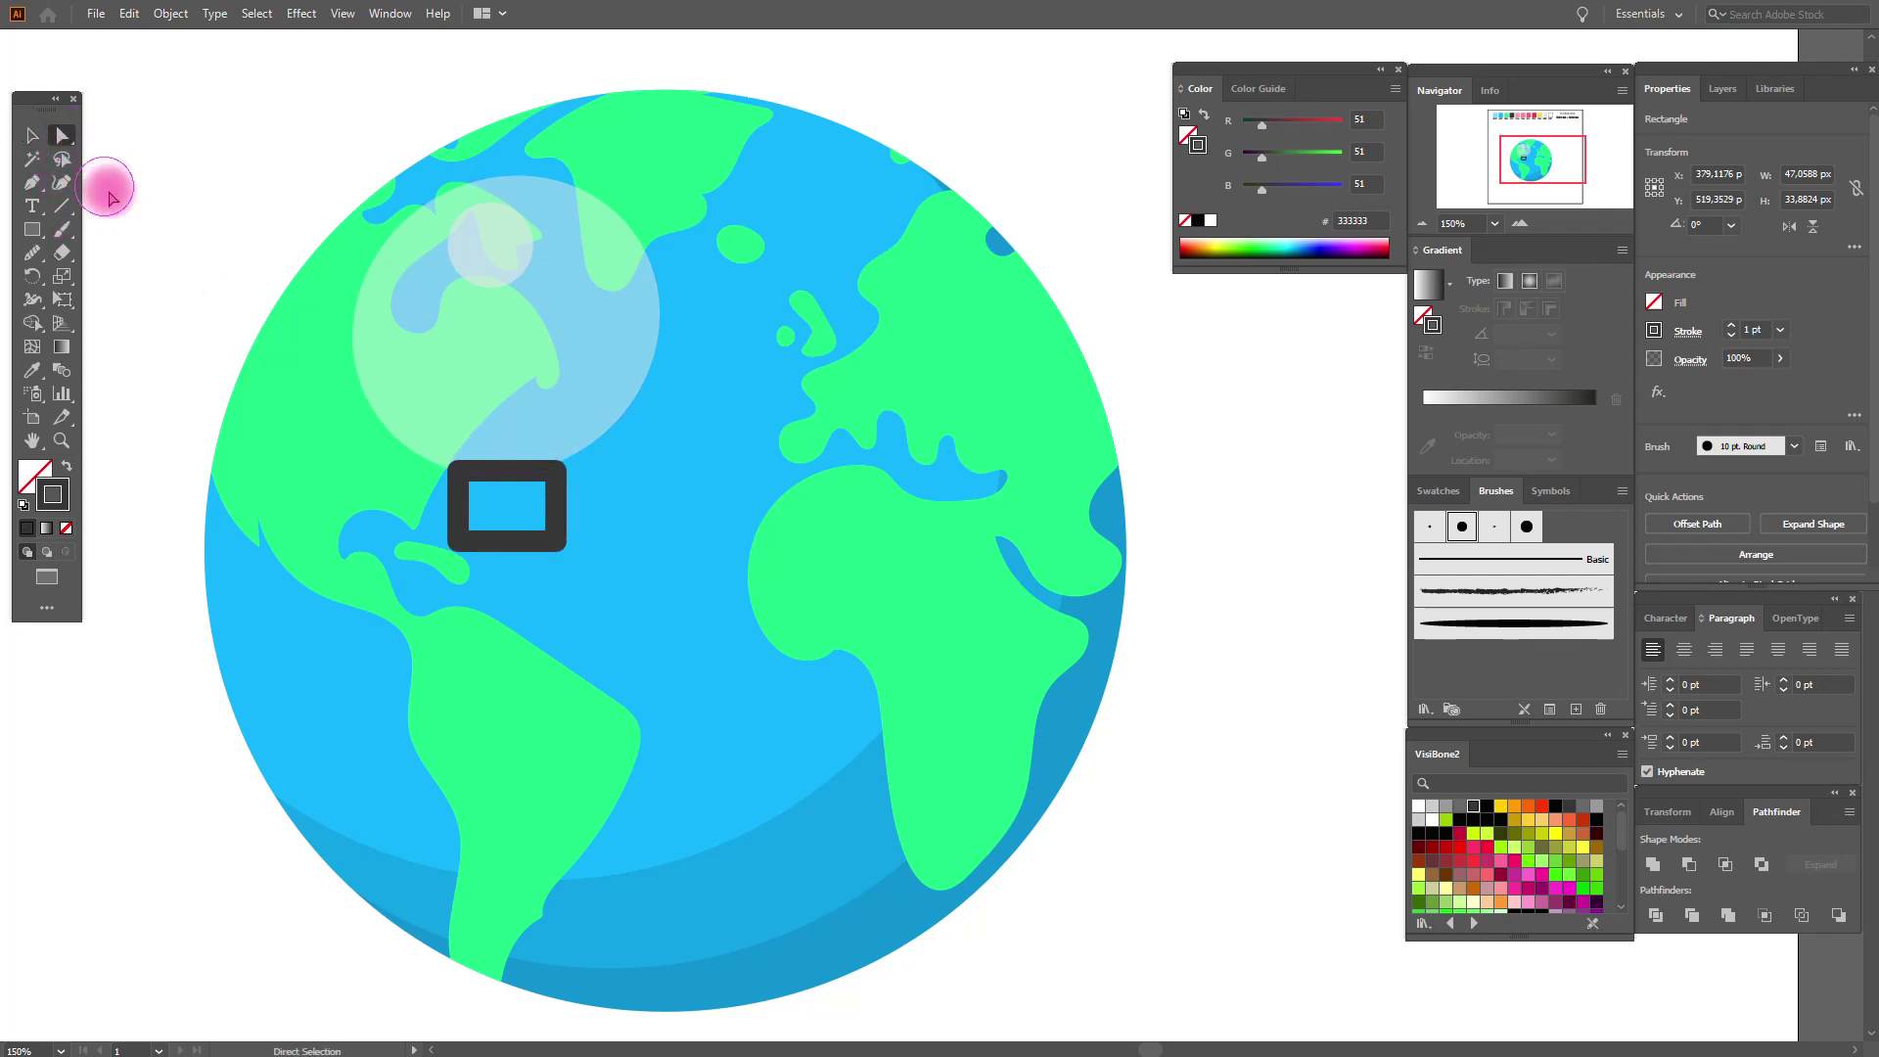
left_click(512, 535)
key("ctrl+plus")
left_click(581, 556)
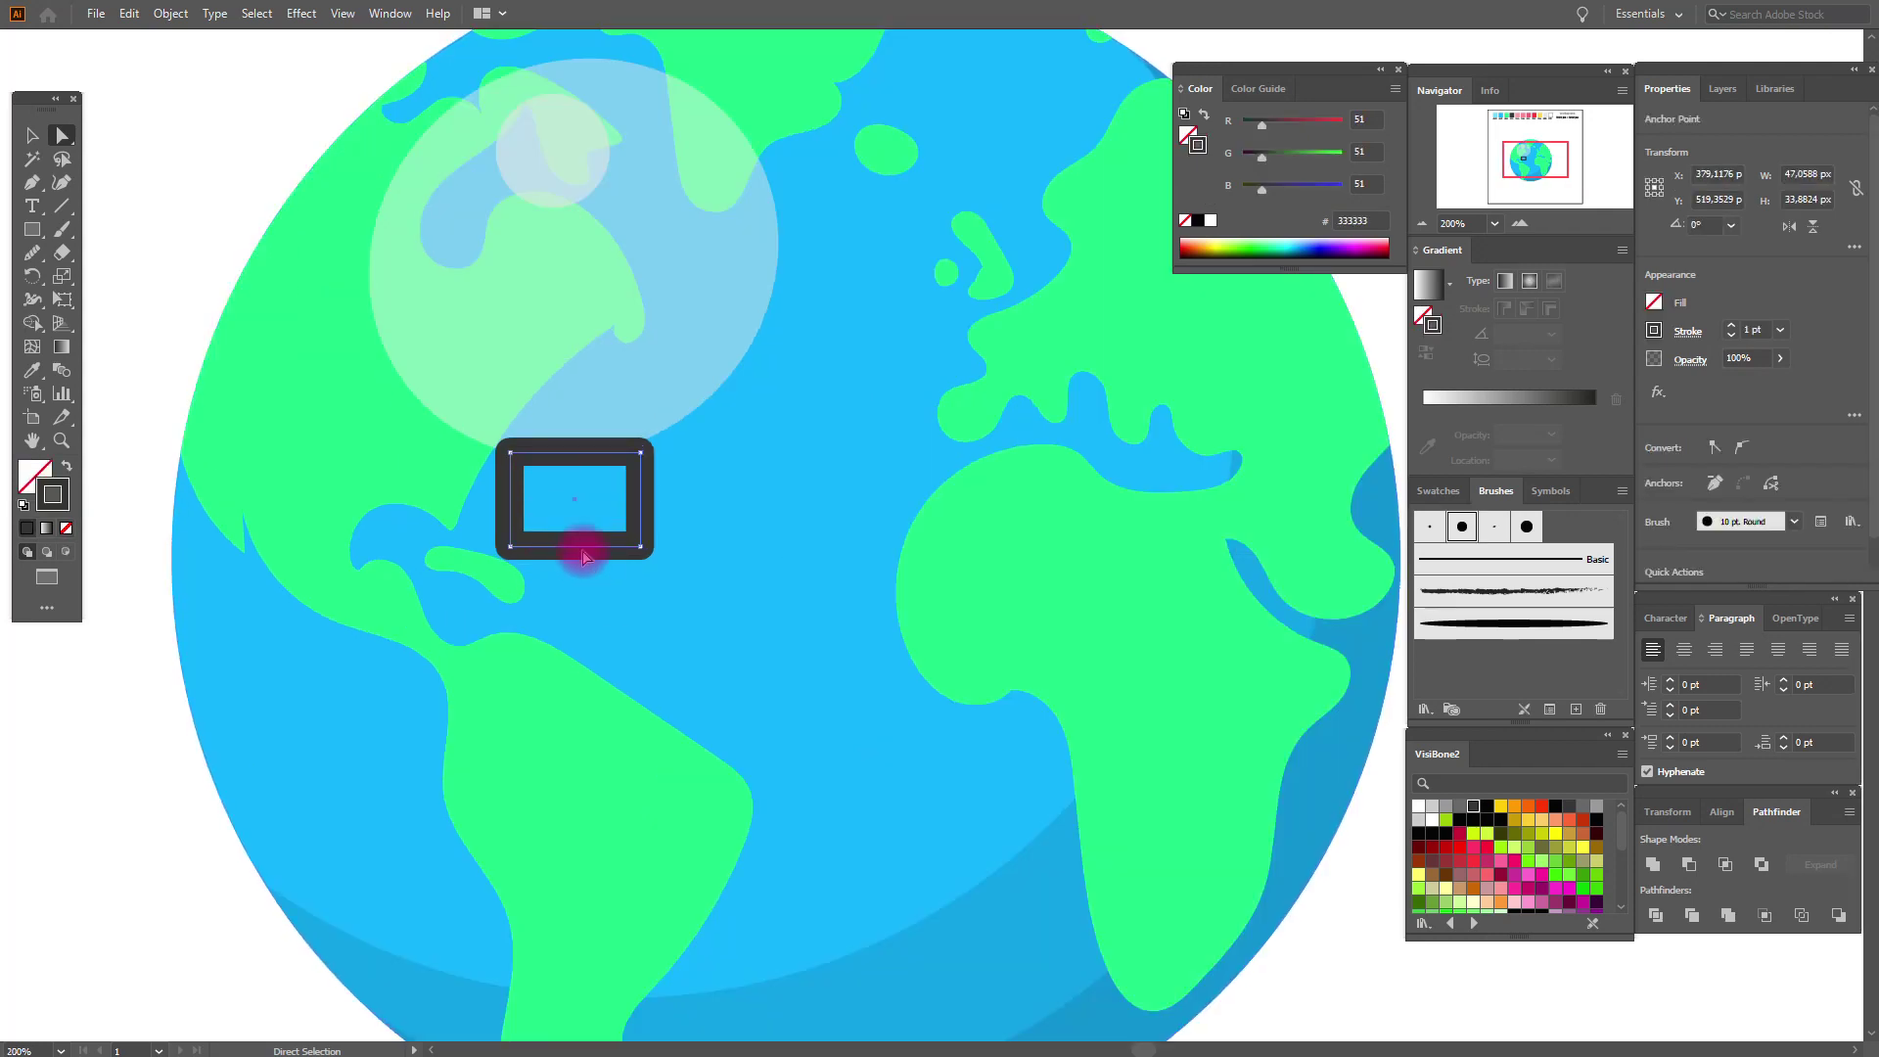
key("Delete")
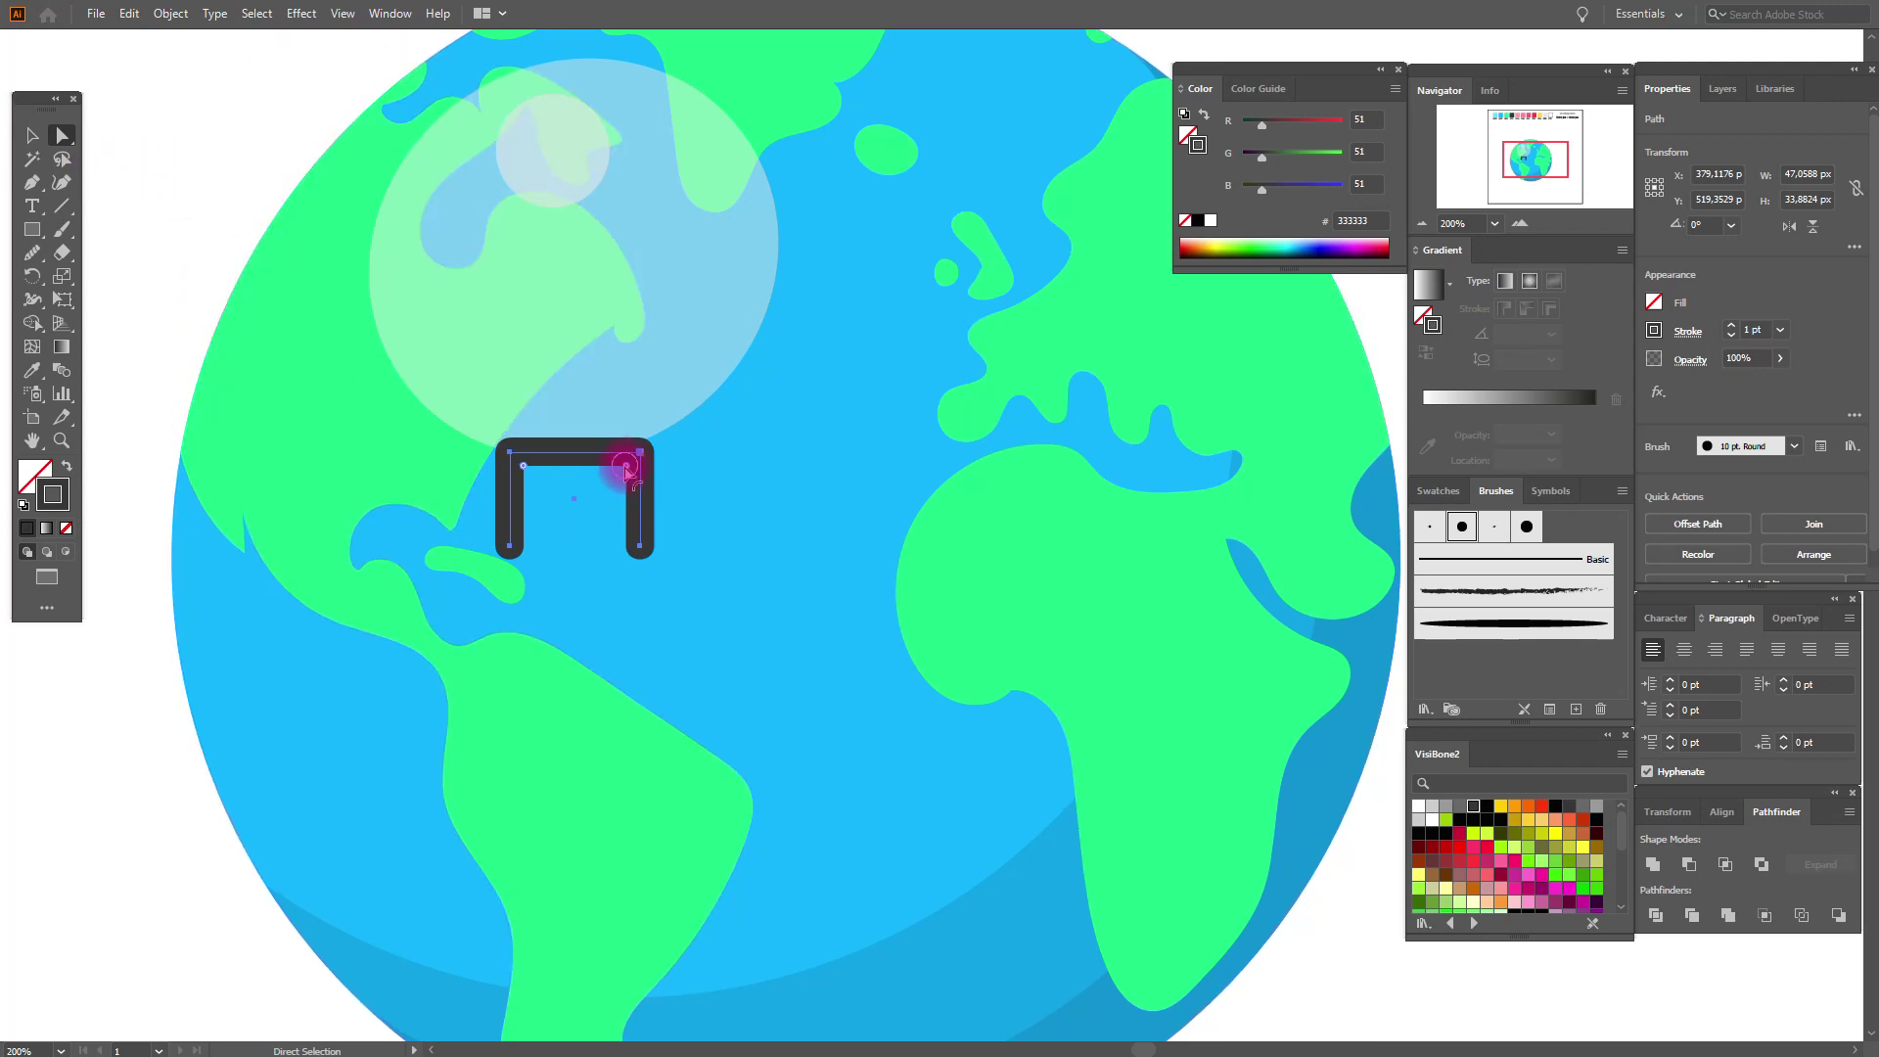
Round the top corners into a smooth arch and select the finished arch.
left_click_drag(624, 471, 615, 560)
left_click(32, 135)
left_click(143, 199)
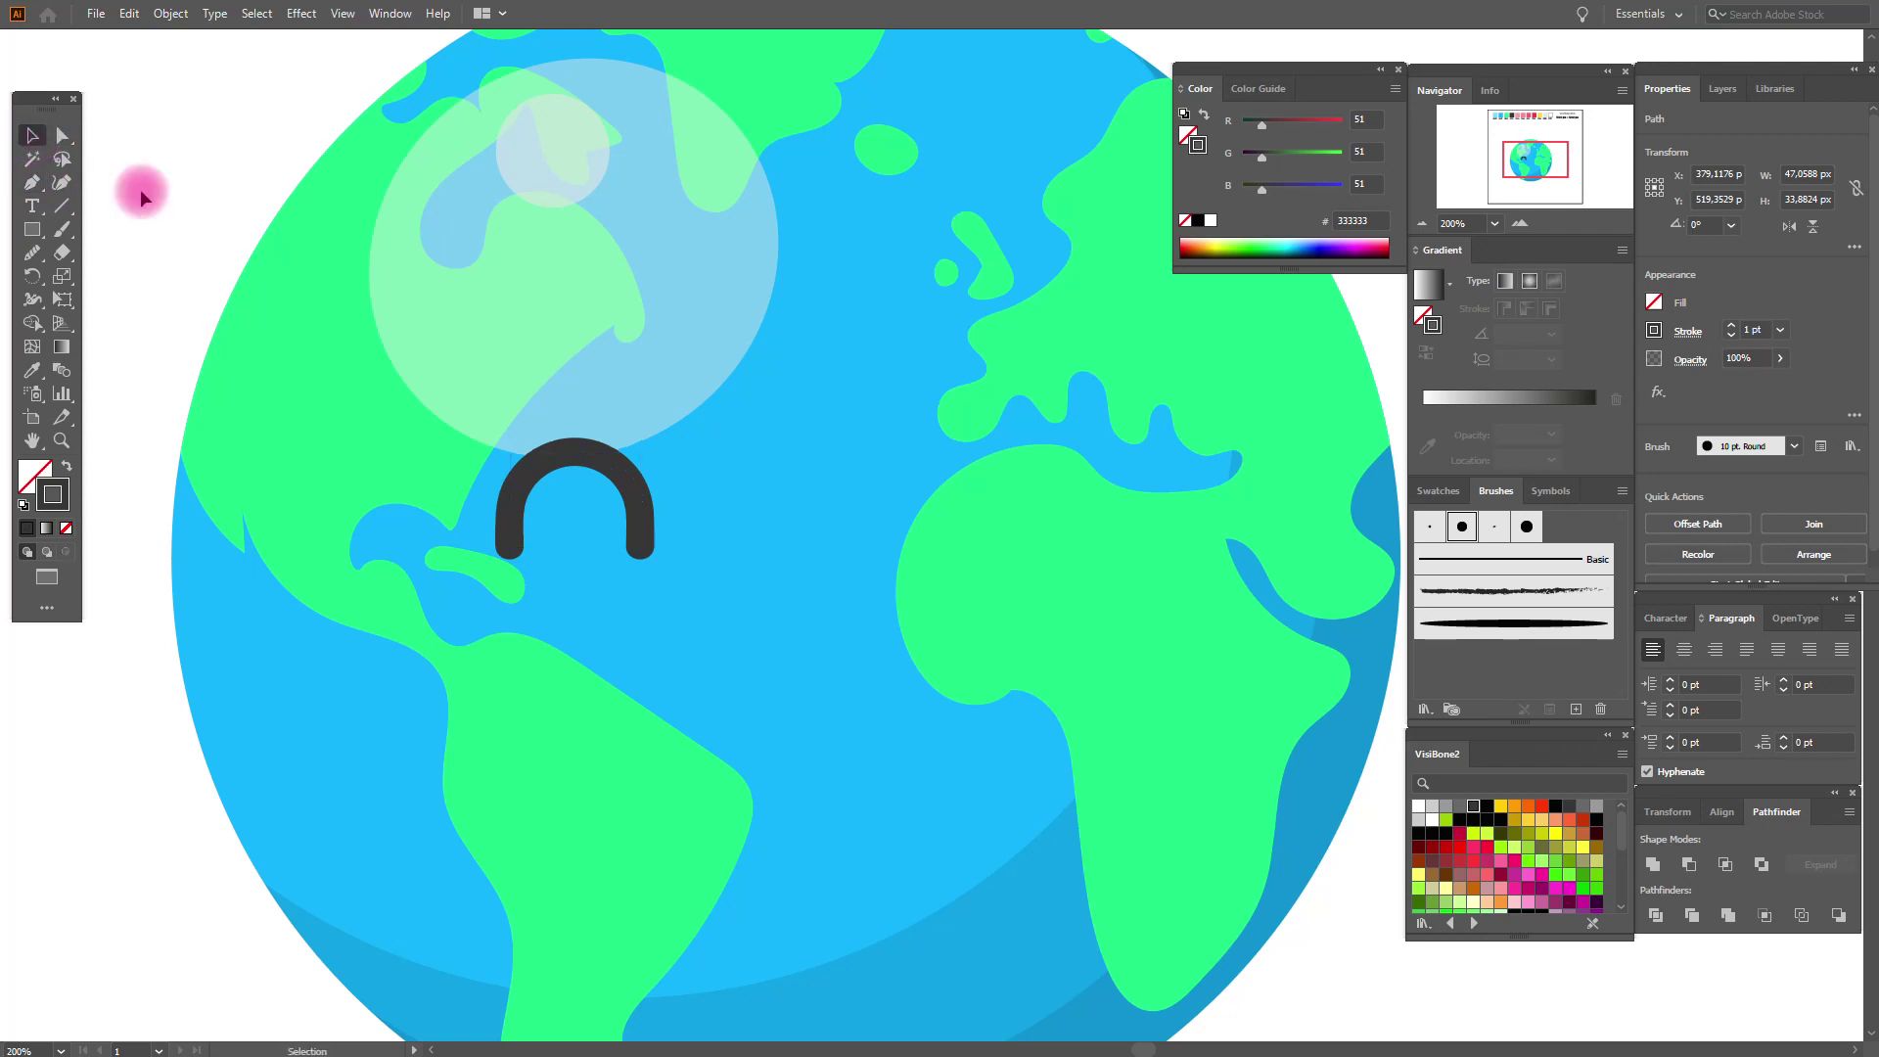
left_click(638, 501)
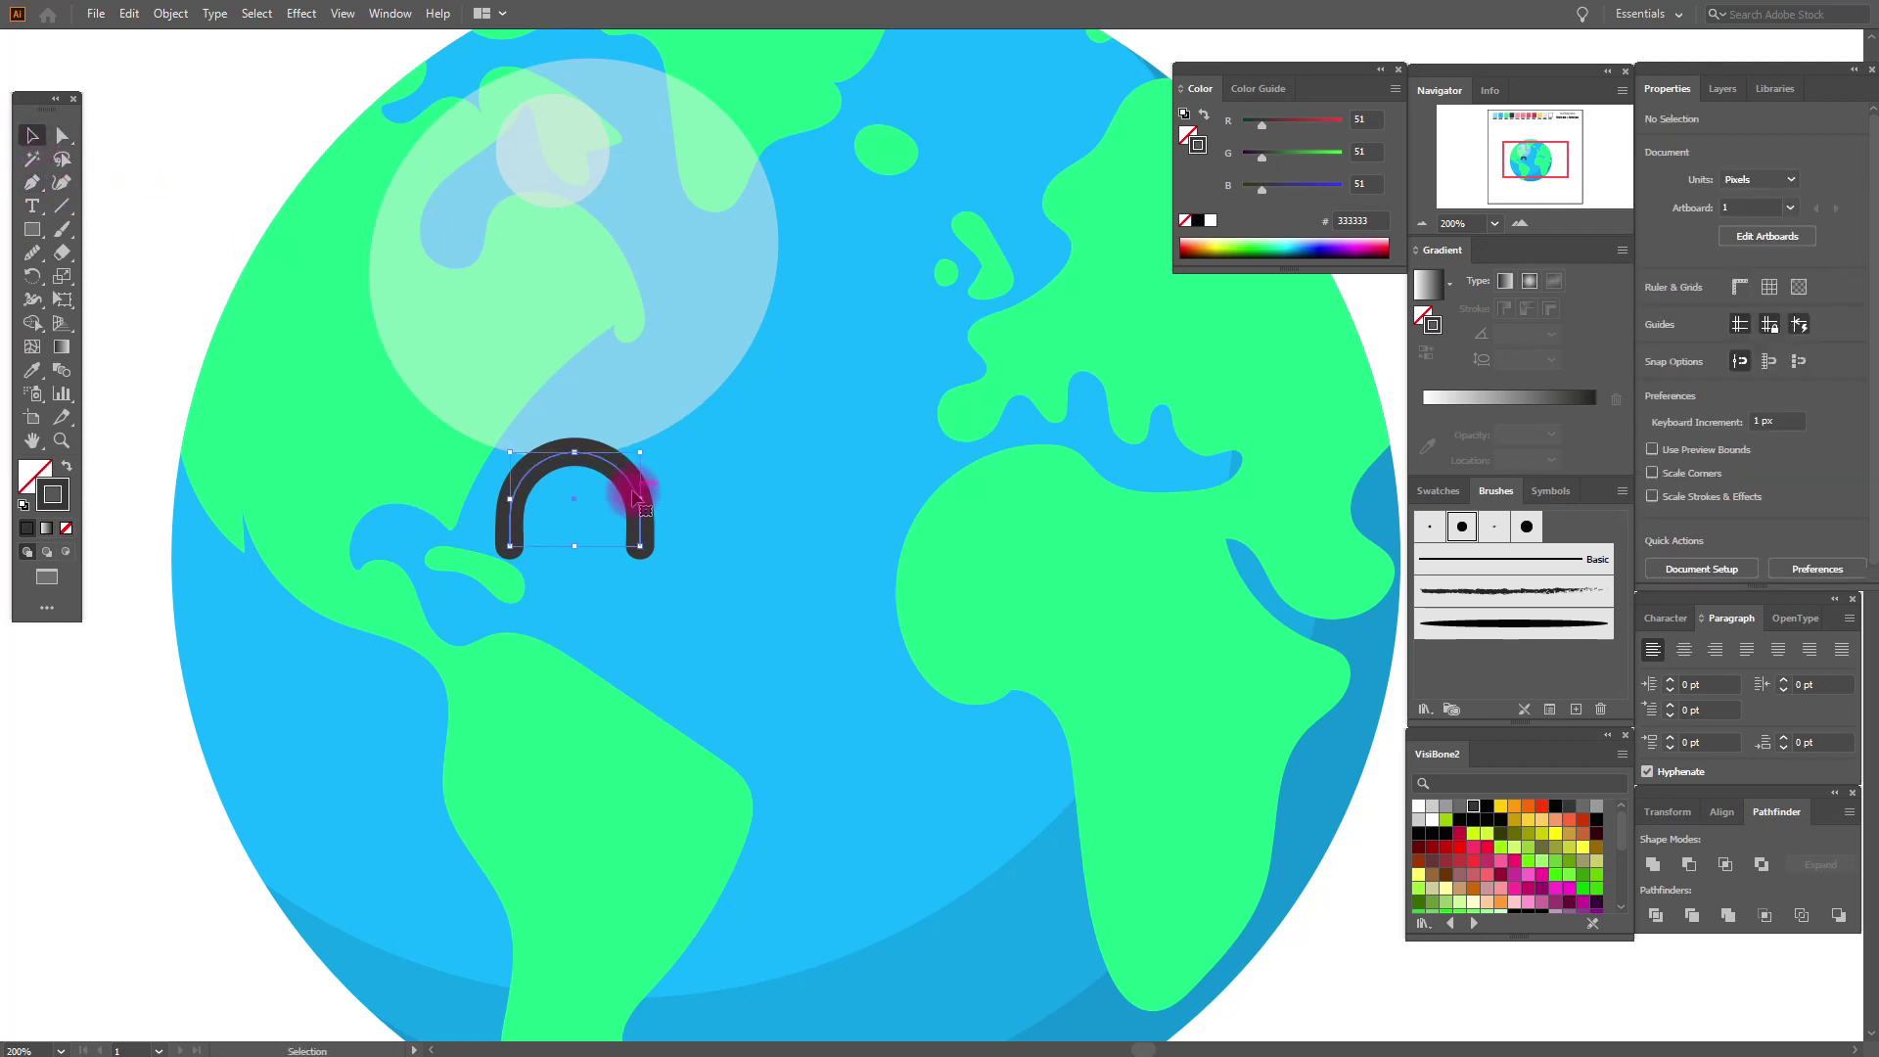
Duplicate the arch to the right and vertically align both eyes.
left_click_drag(634, 497, 988, 507)
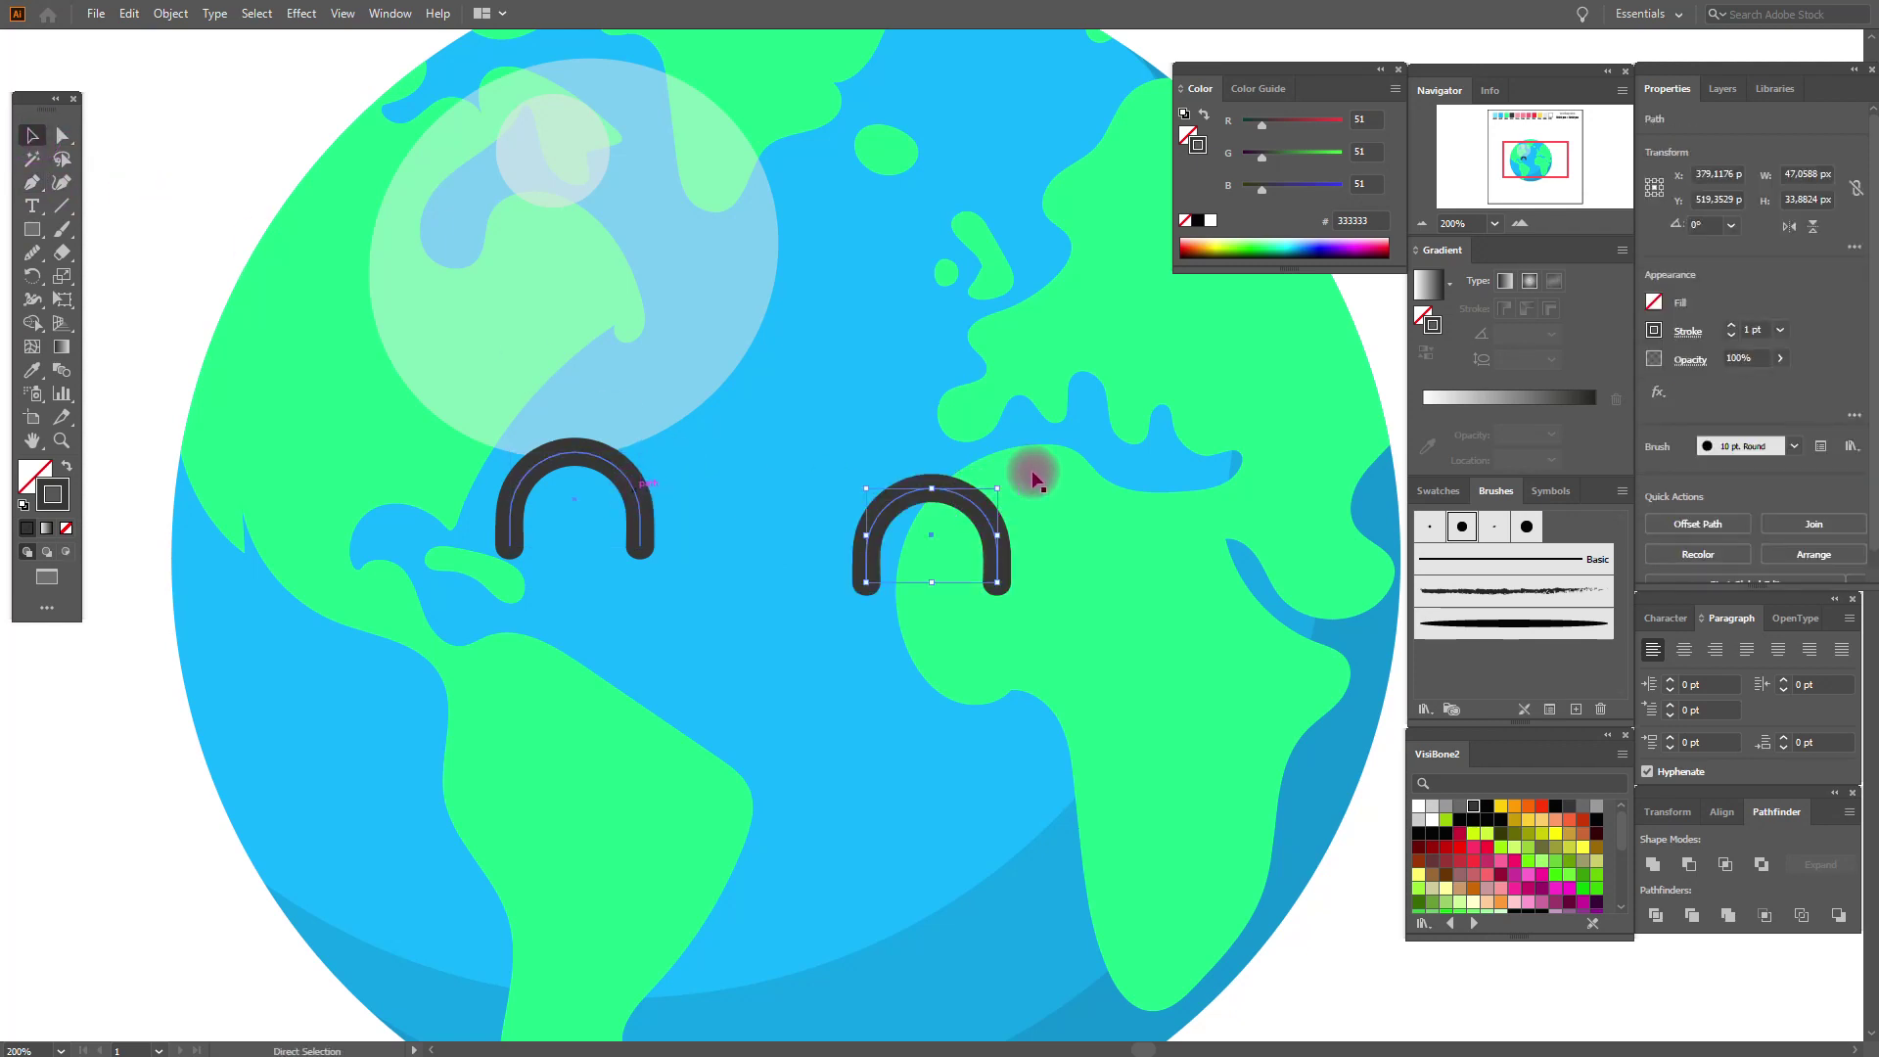
left_click_drag(1033, 476, 1067, 450)
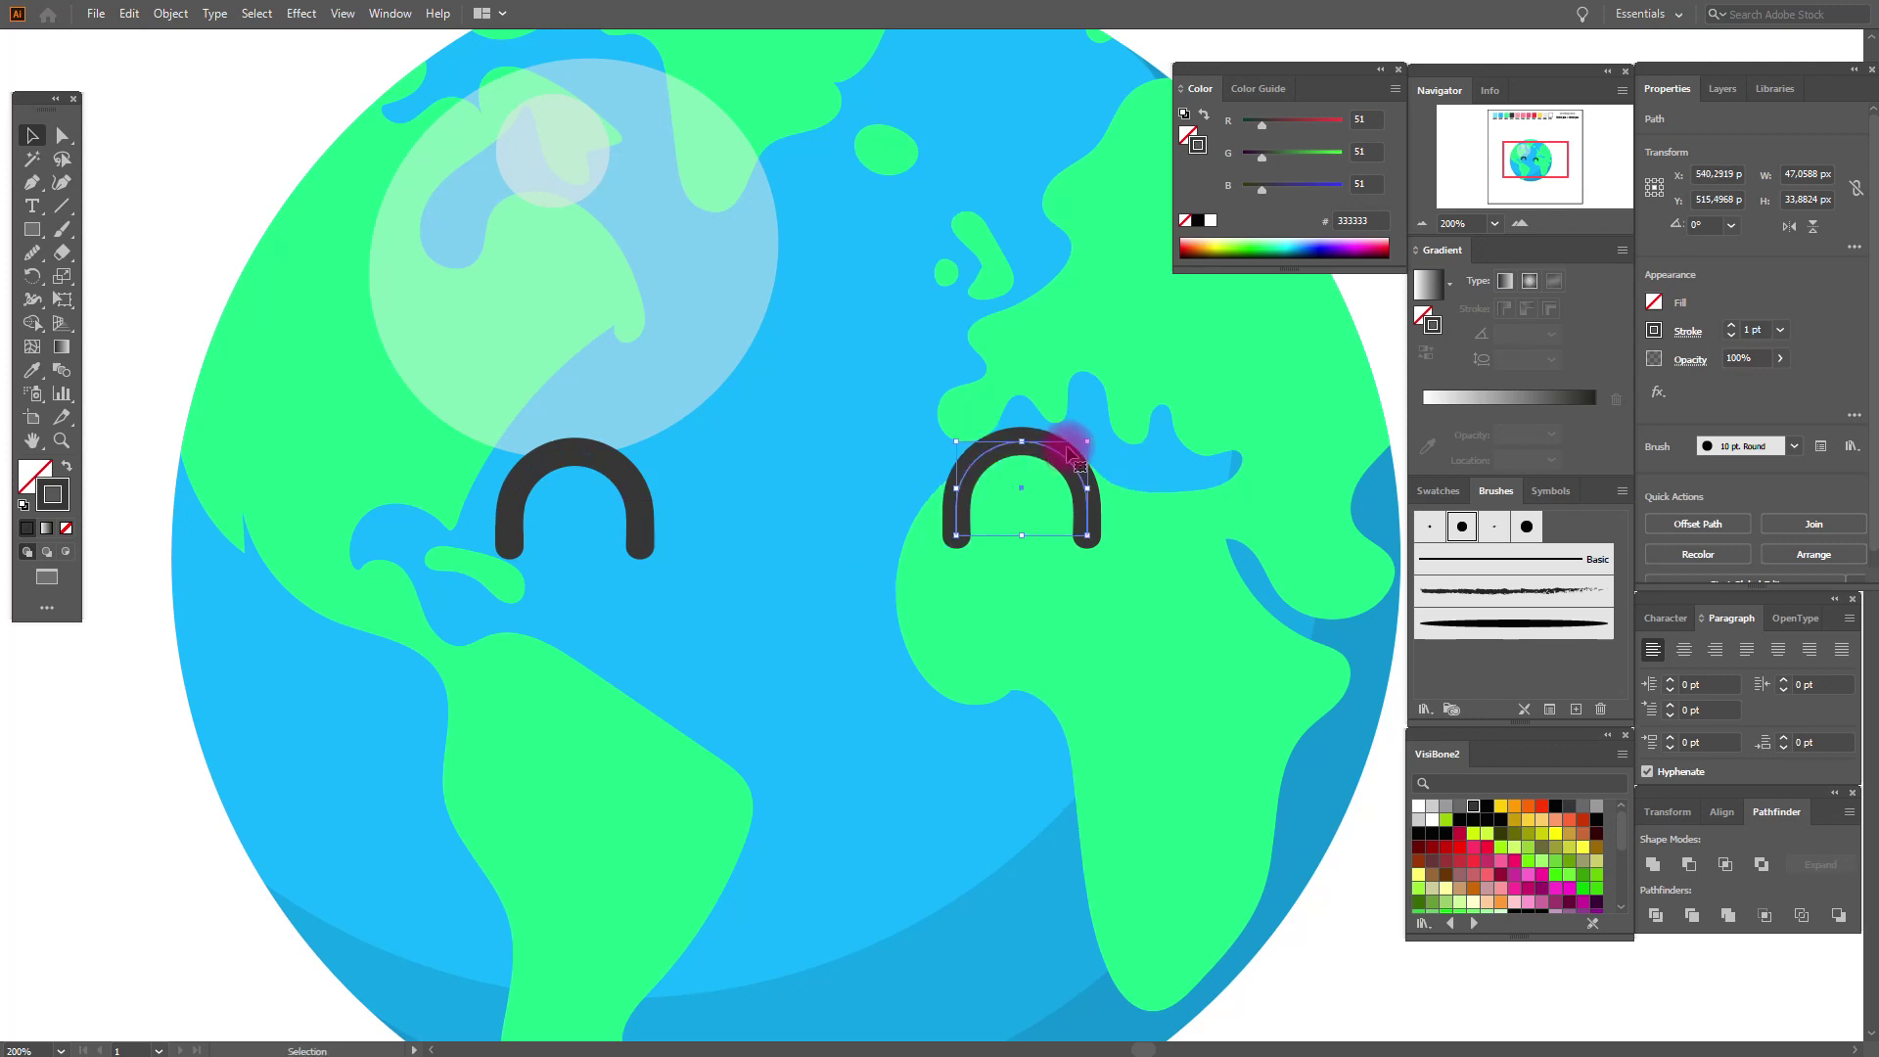
left_click(638, 484, "shift")
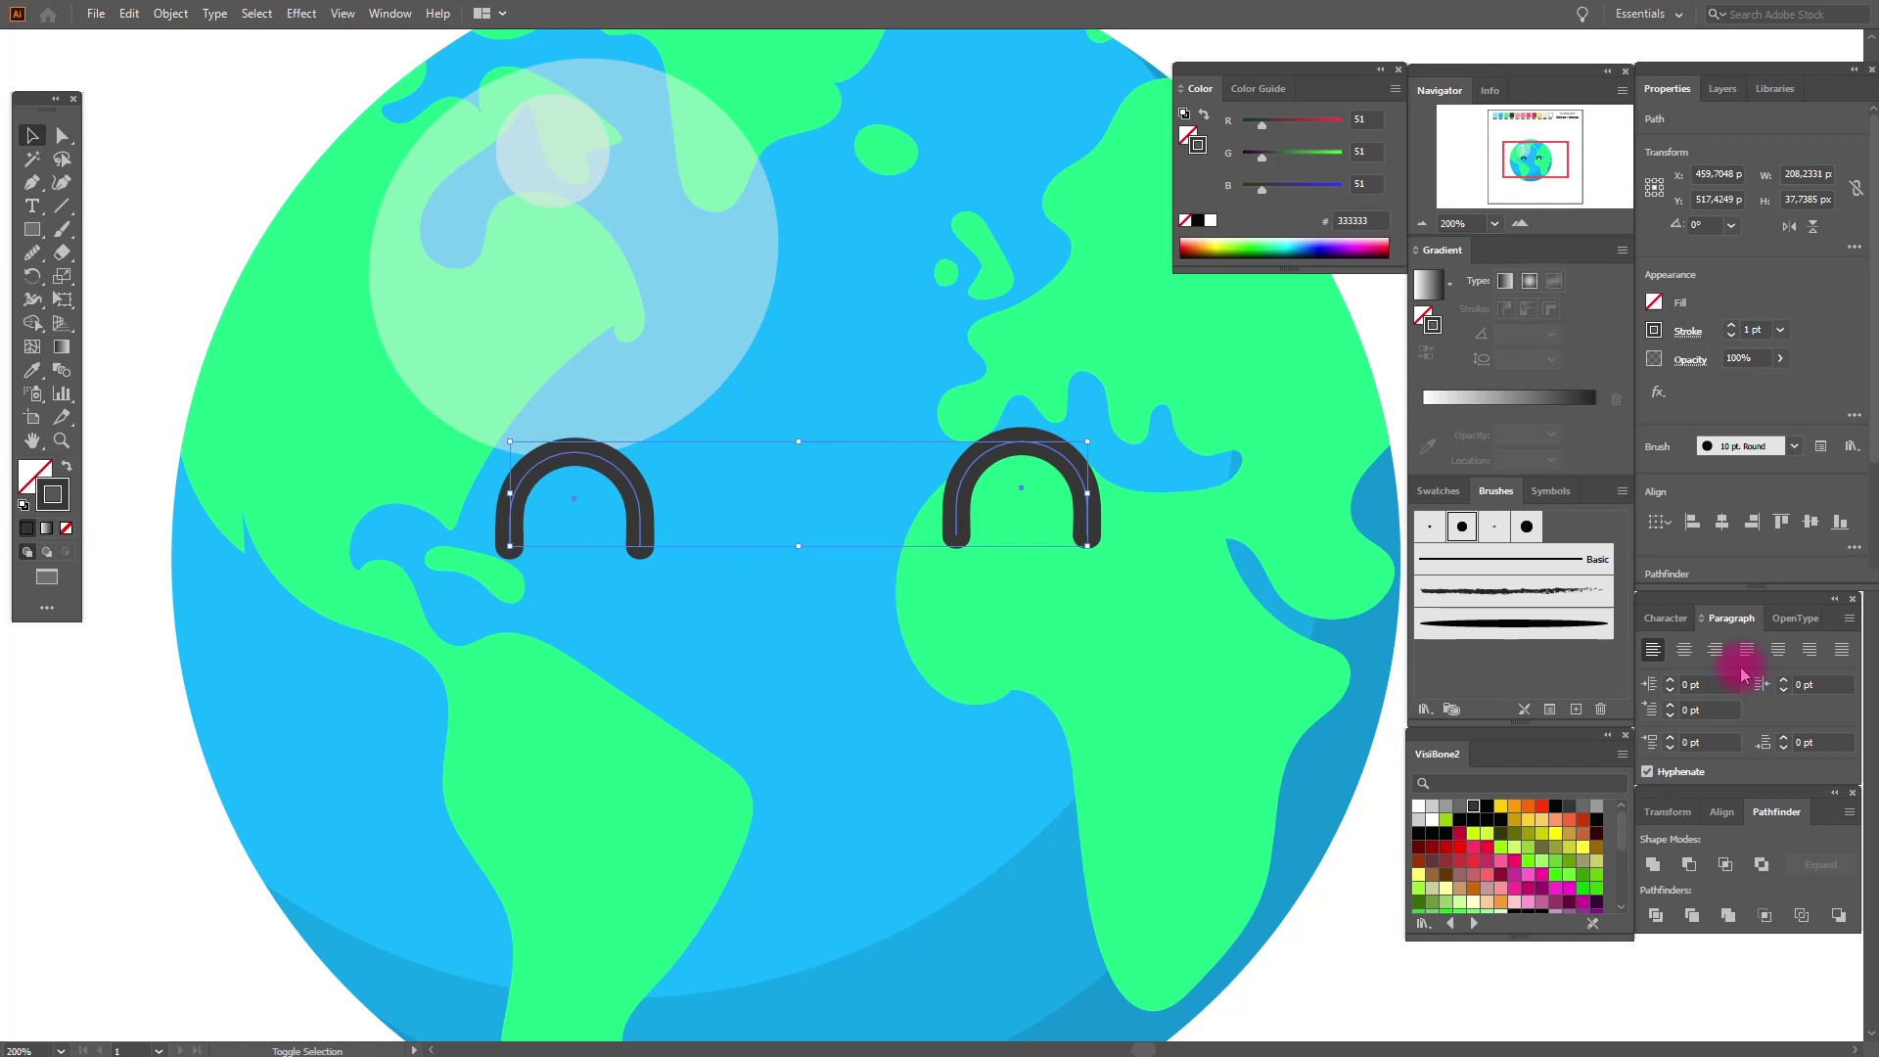
left_click(1813, 523)
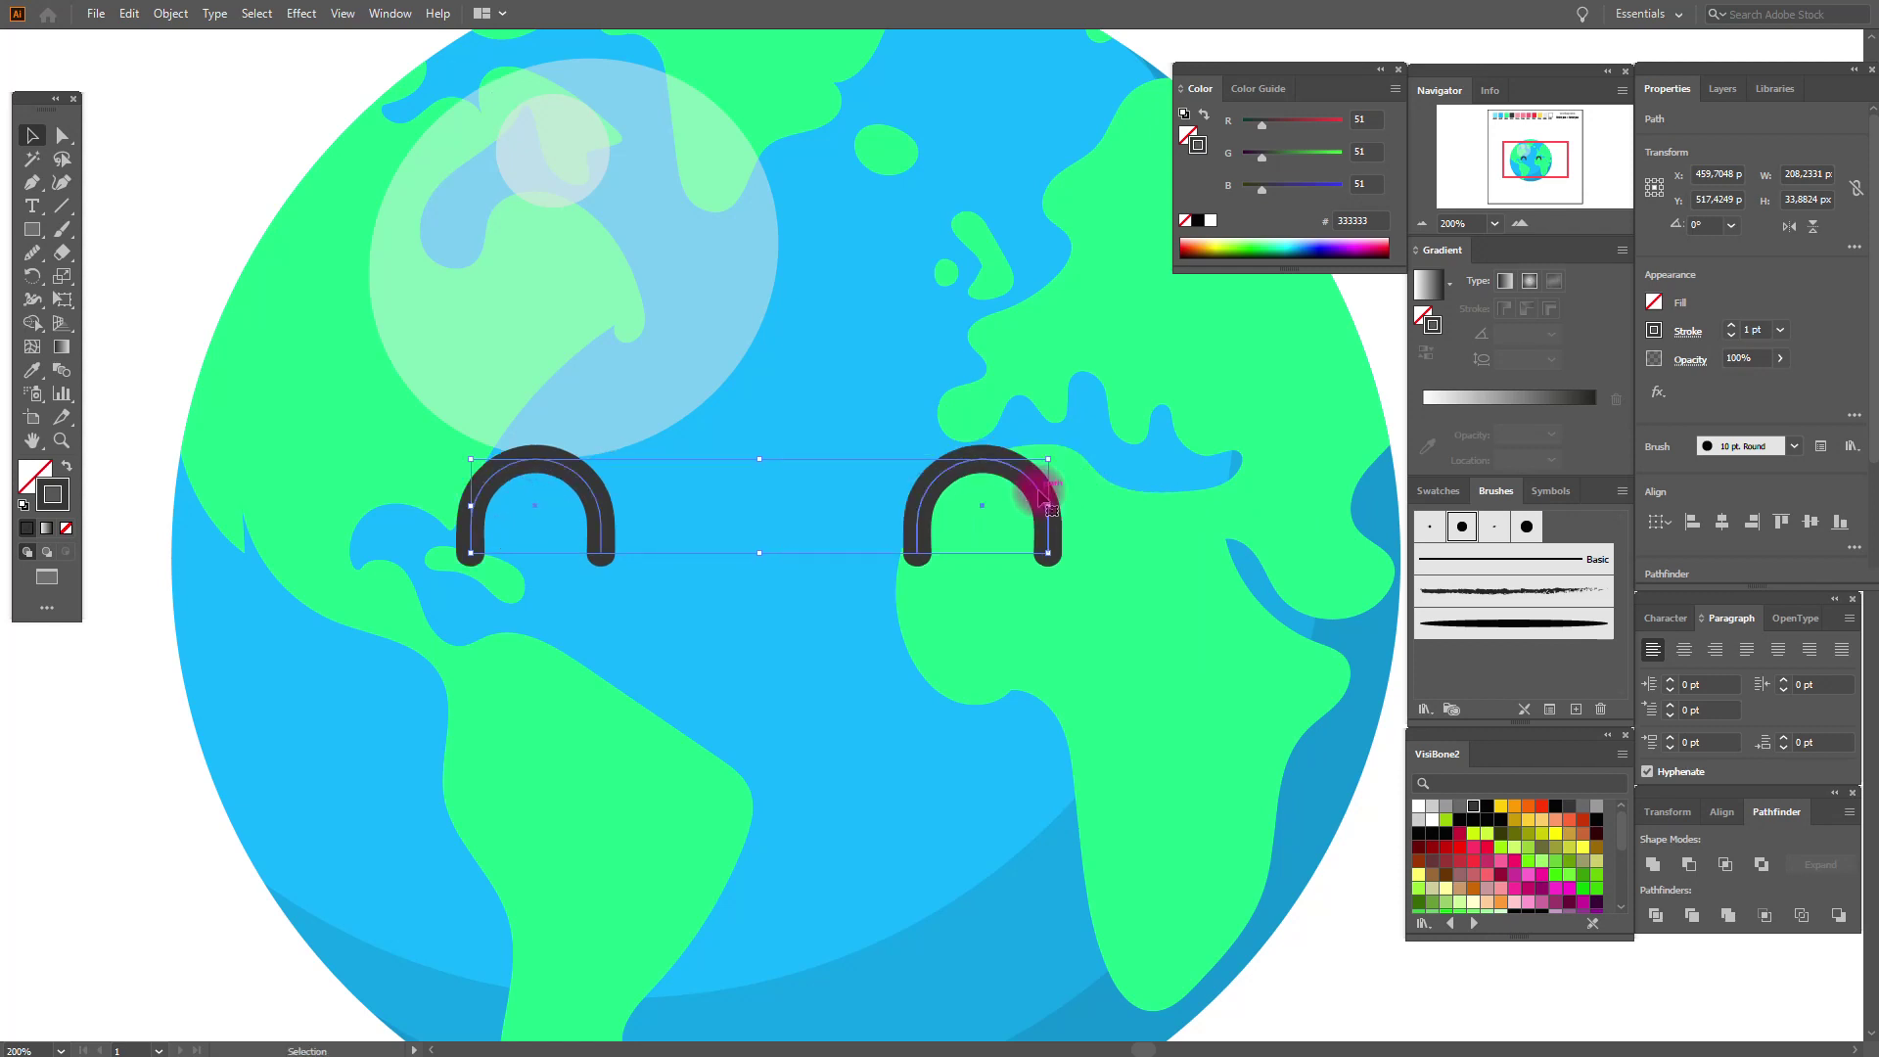
mouse_move(1080, 482)
left_mouse_down()
mouse_move(1024, 497)
mouse_move(1060, 504)
left_mouse_up()
Zoom out to 65% to view the artboard, then zoom back in on the globe.
left_click(30, 1049)
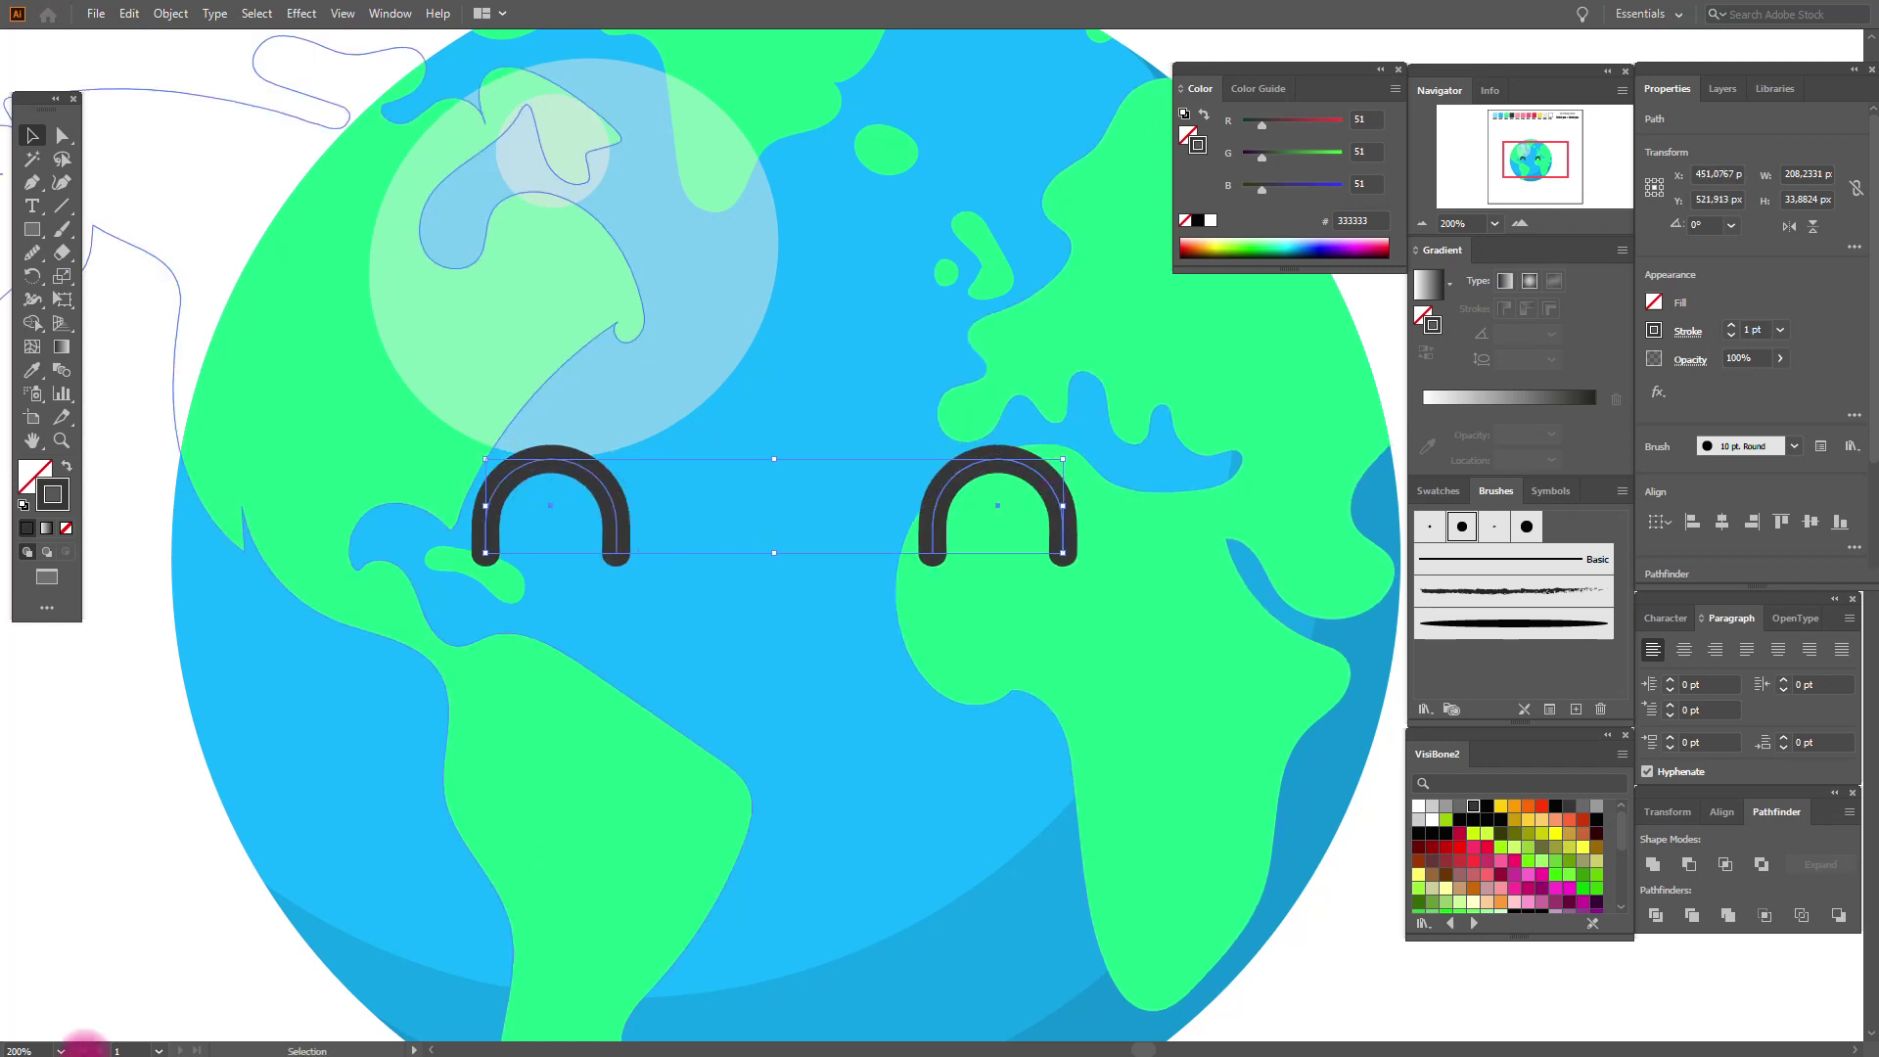
type("65")
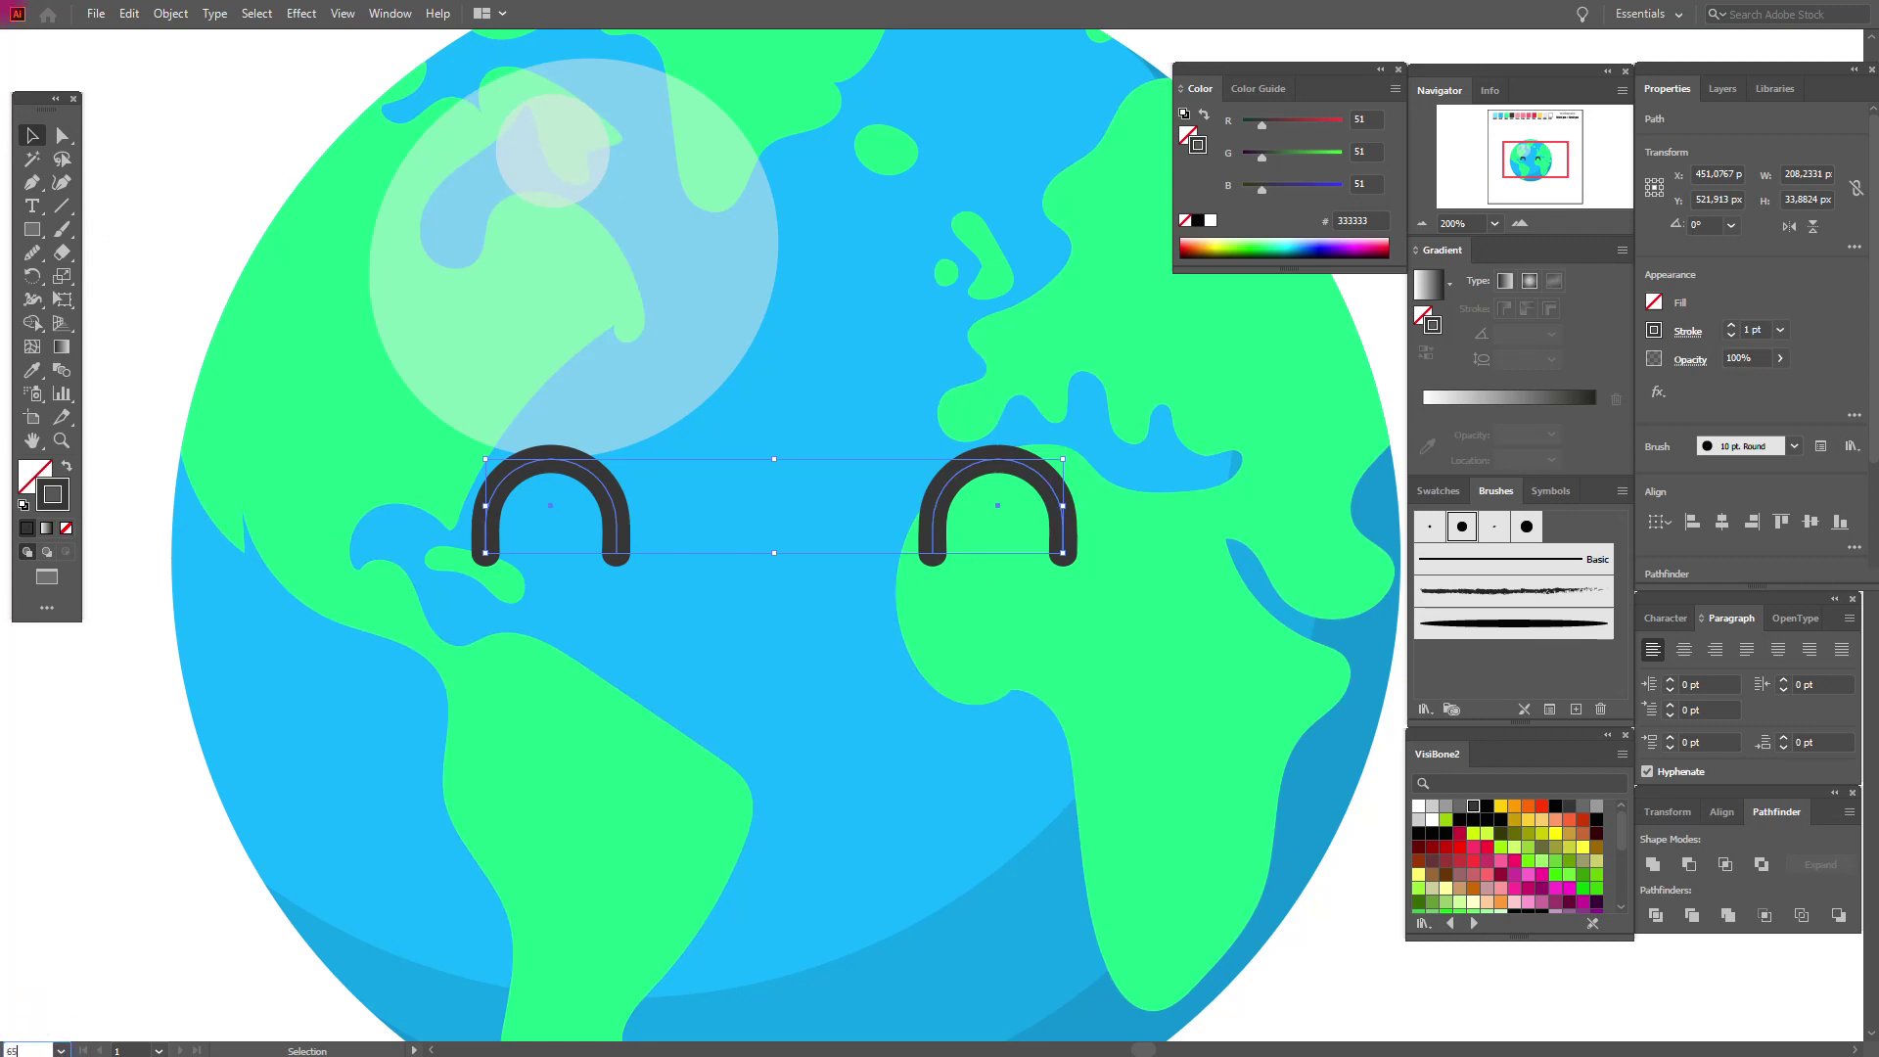
key("Return")
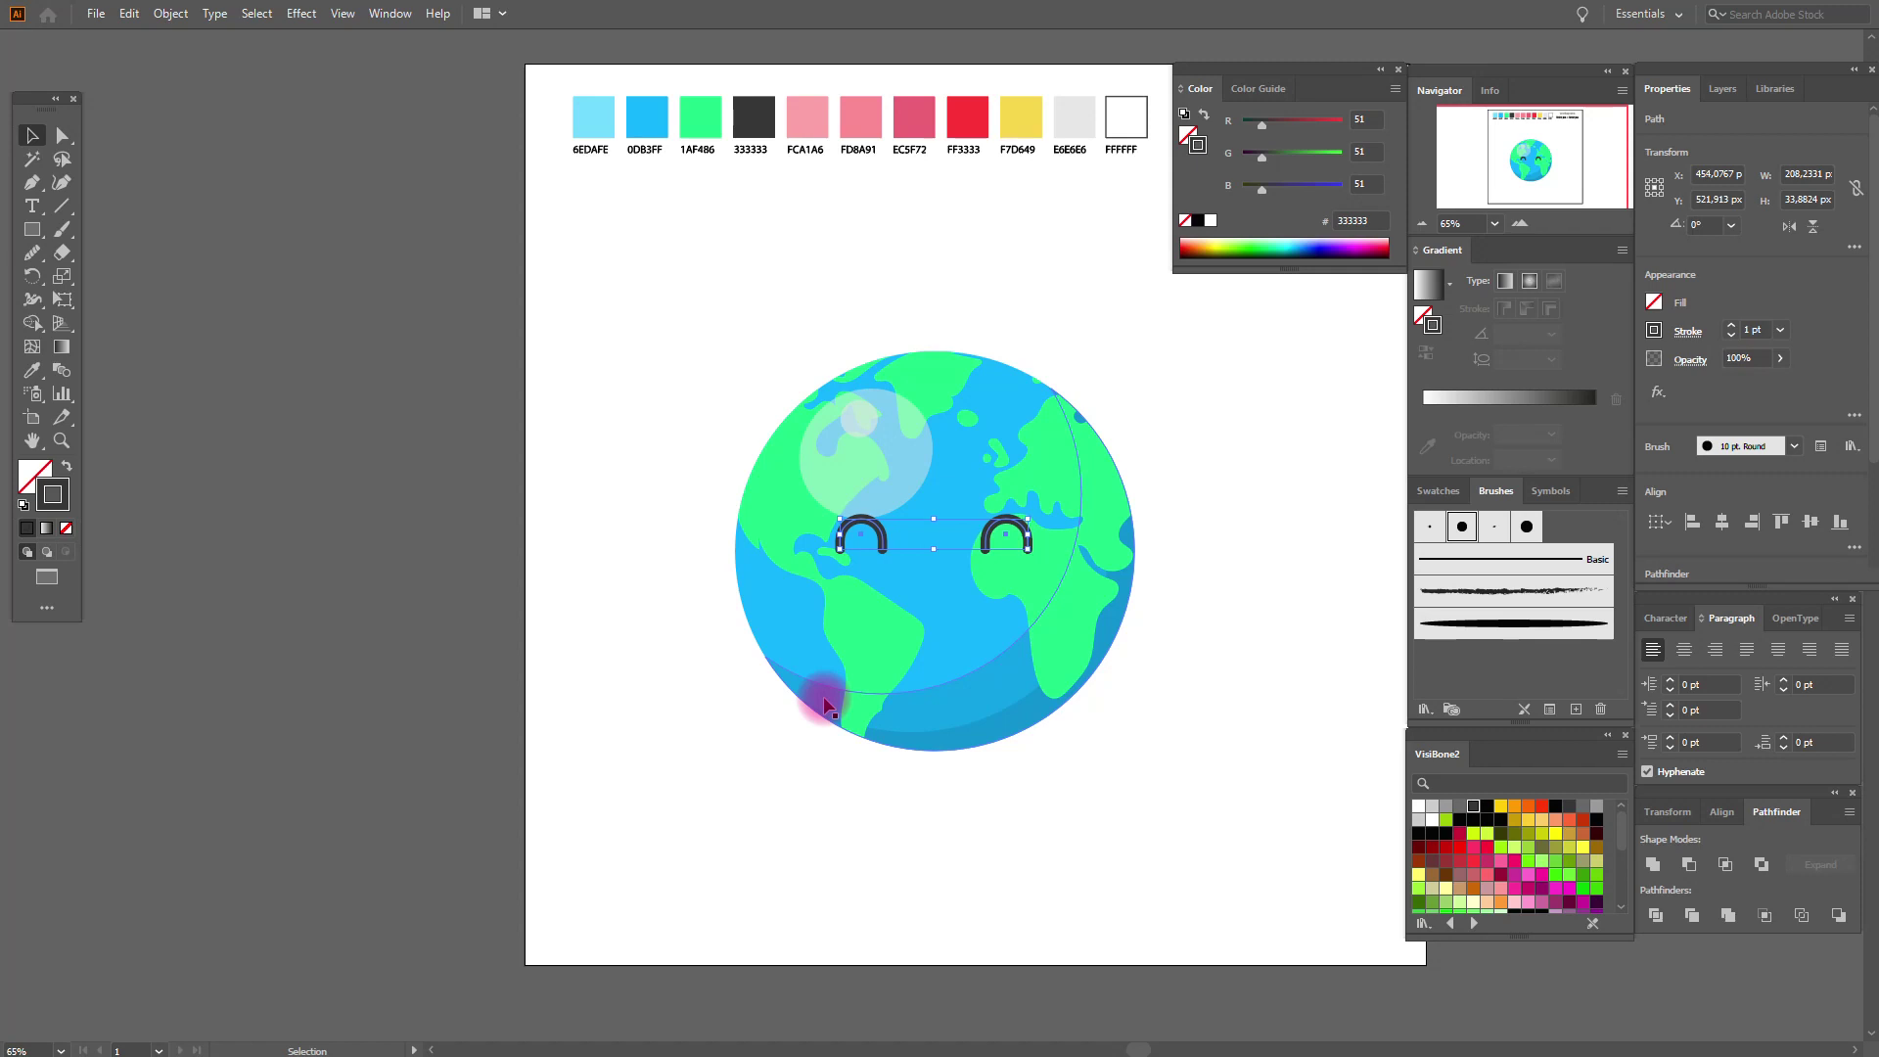
left_click(636, 470)
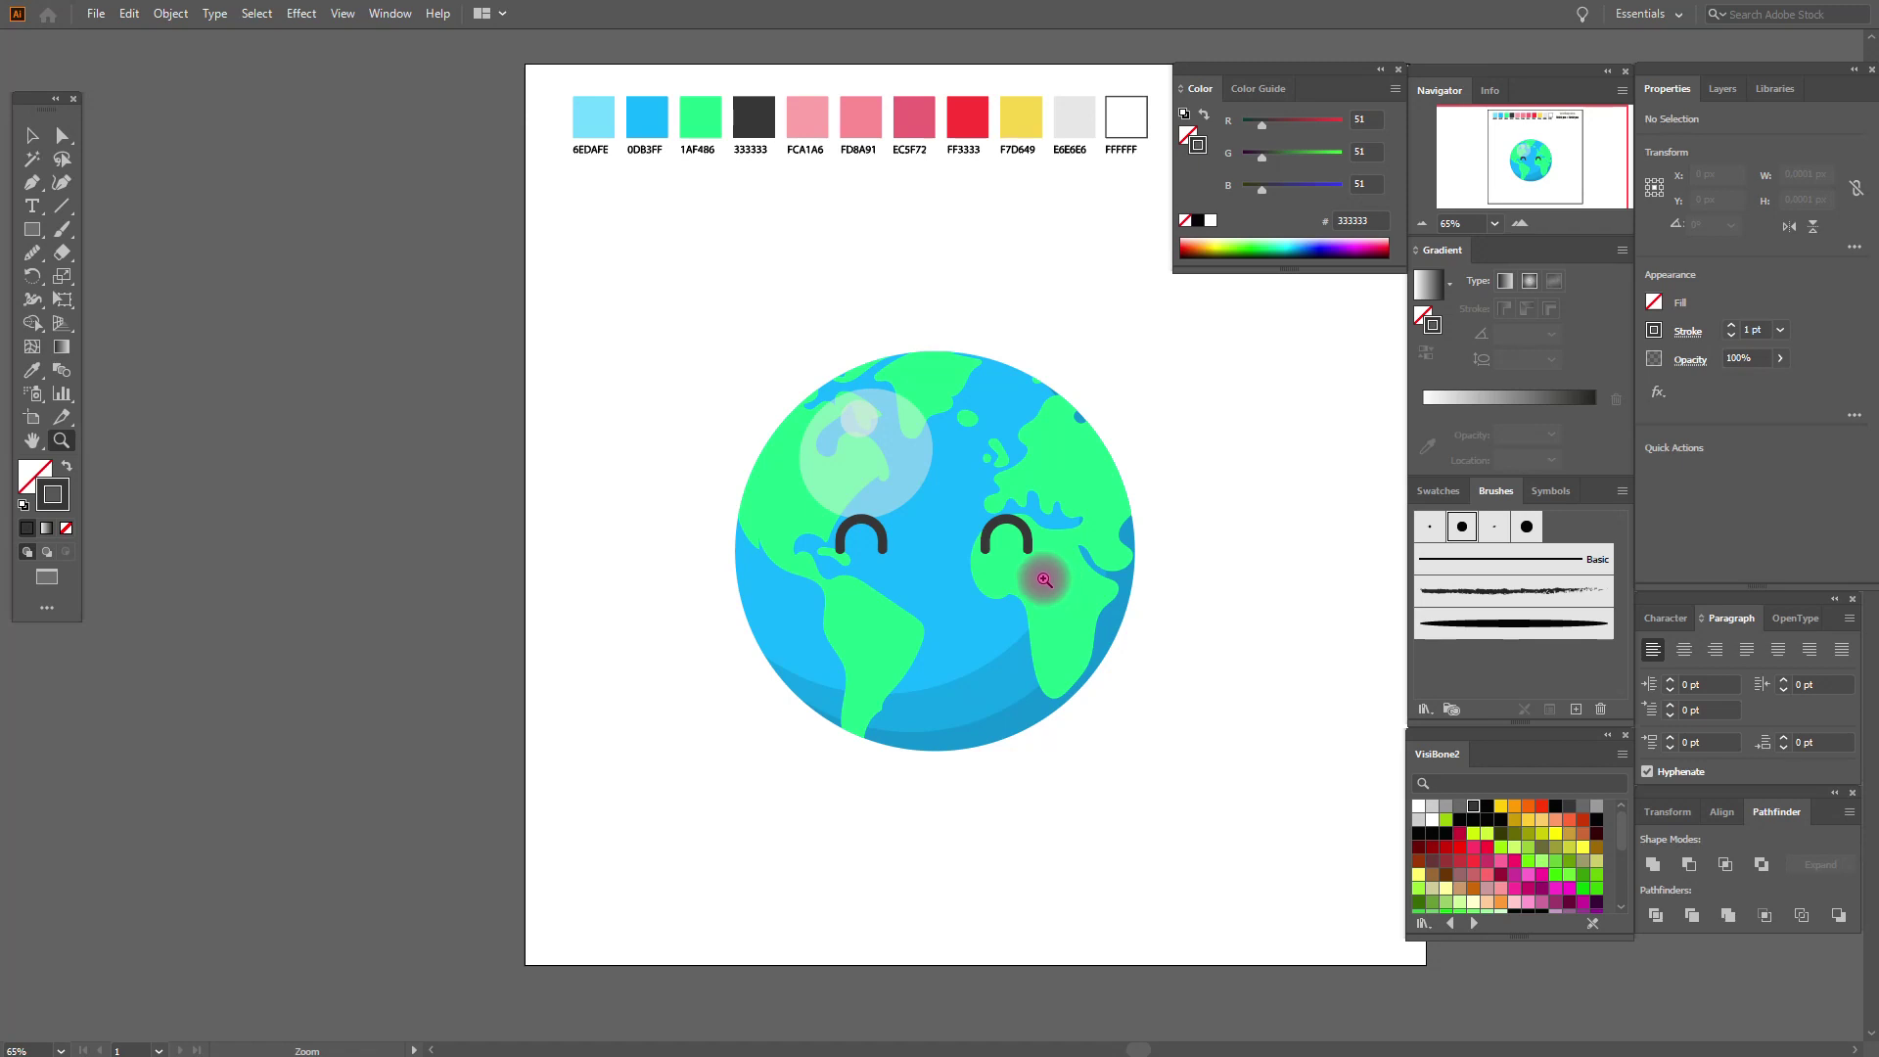
left_click(1037, 566)
left_click_drag(908, 714, 797, 796)
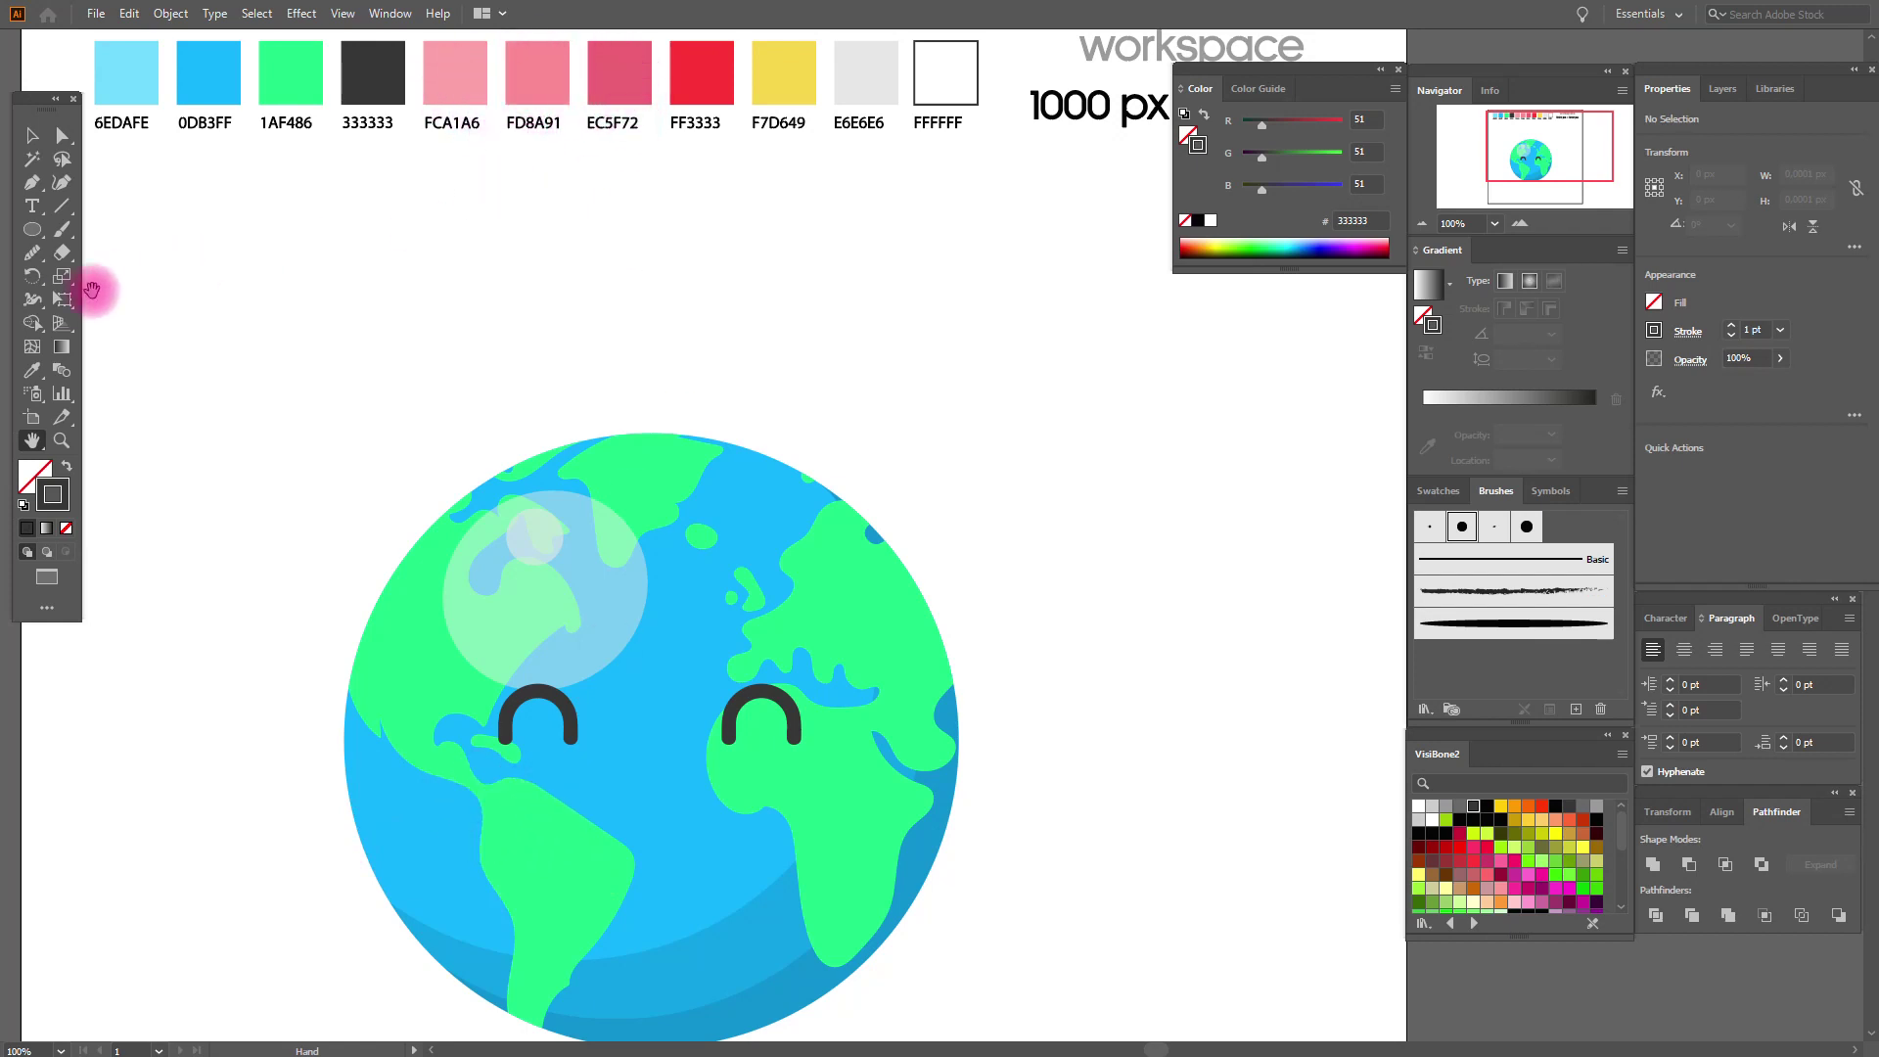
Draw a pink FCA1A6 oval below the left eye and position it.
left_click(32, 371)
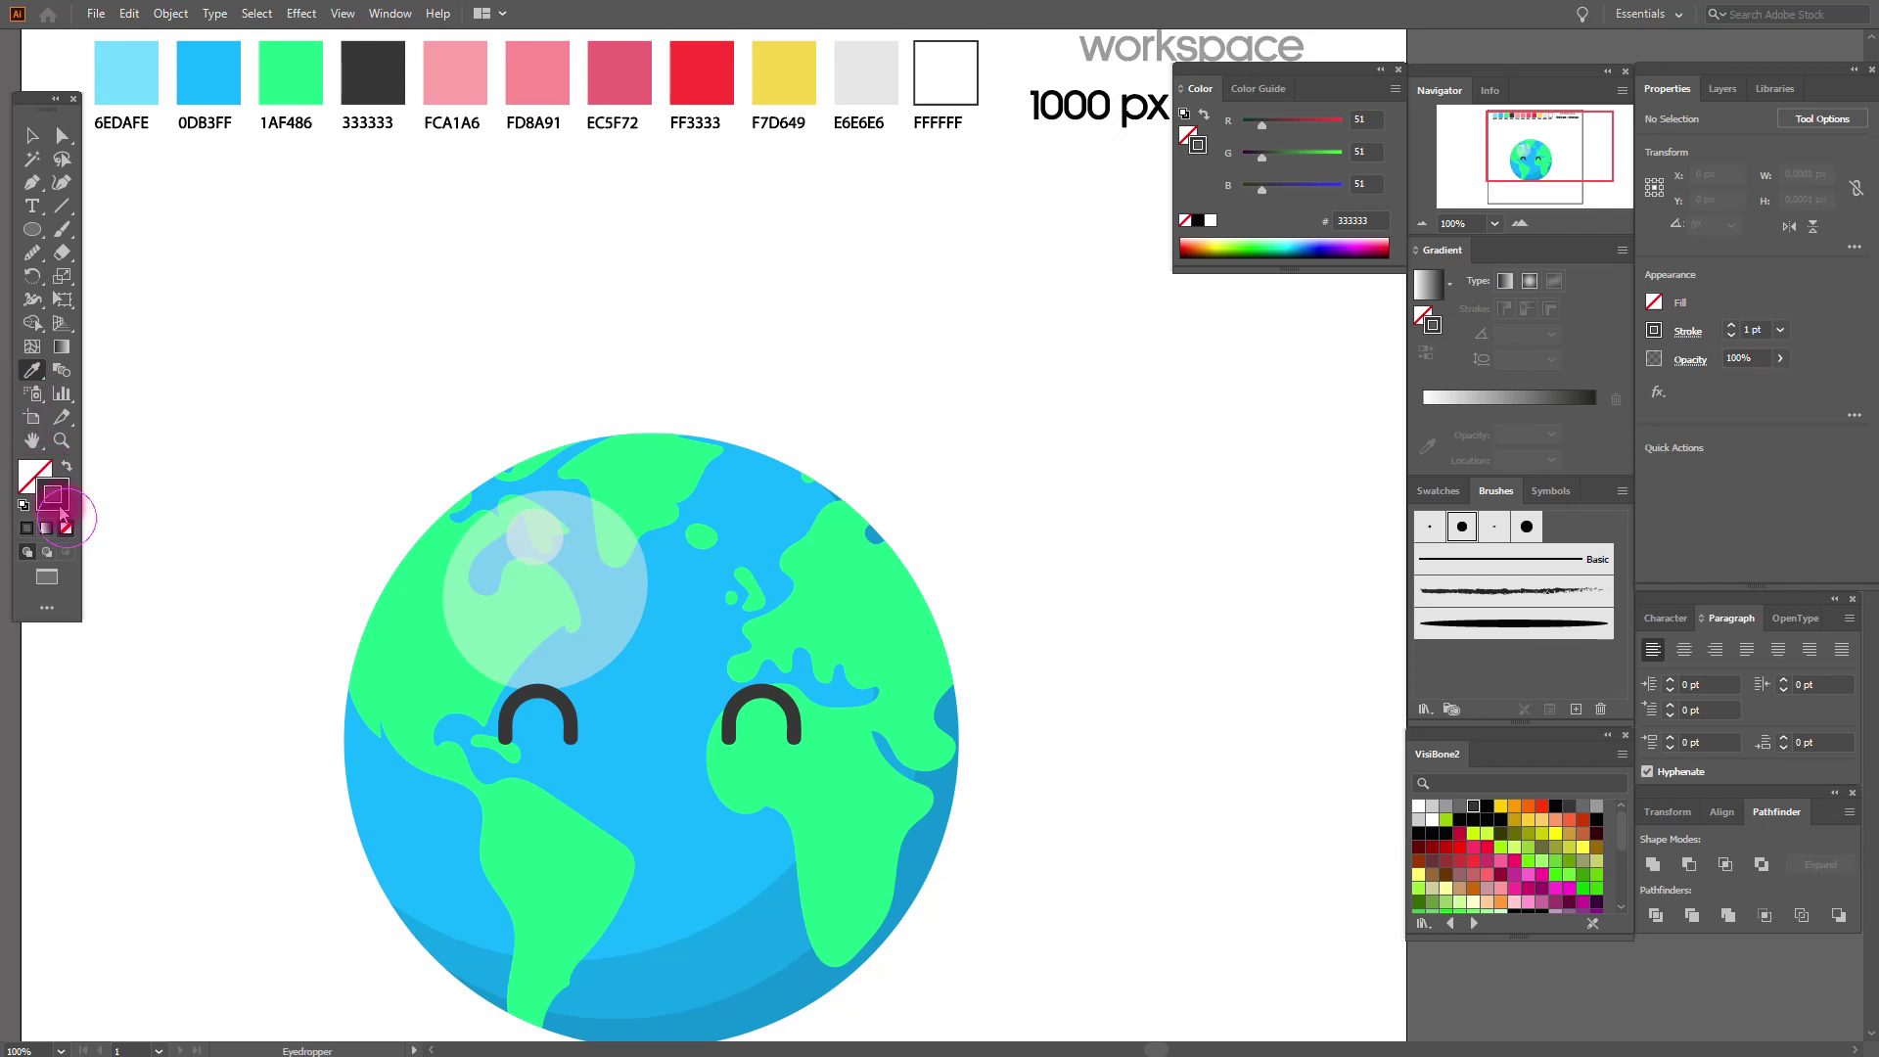
left_click(38, 475)
left_click(452, 78)
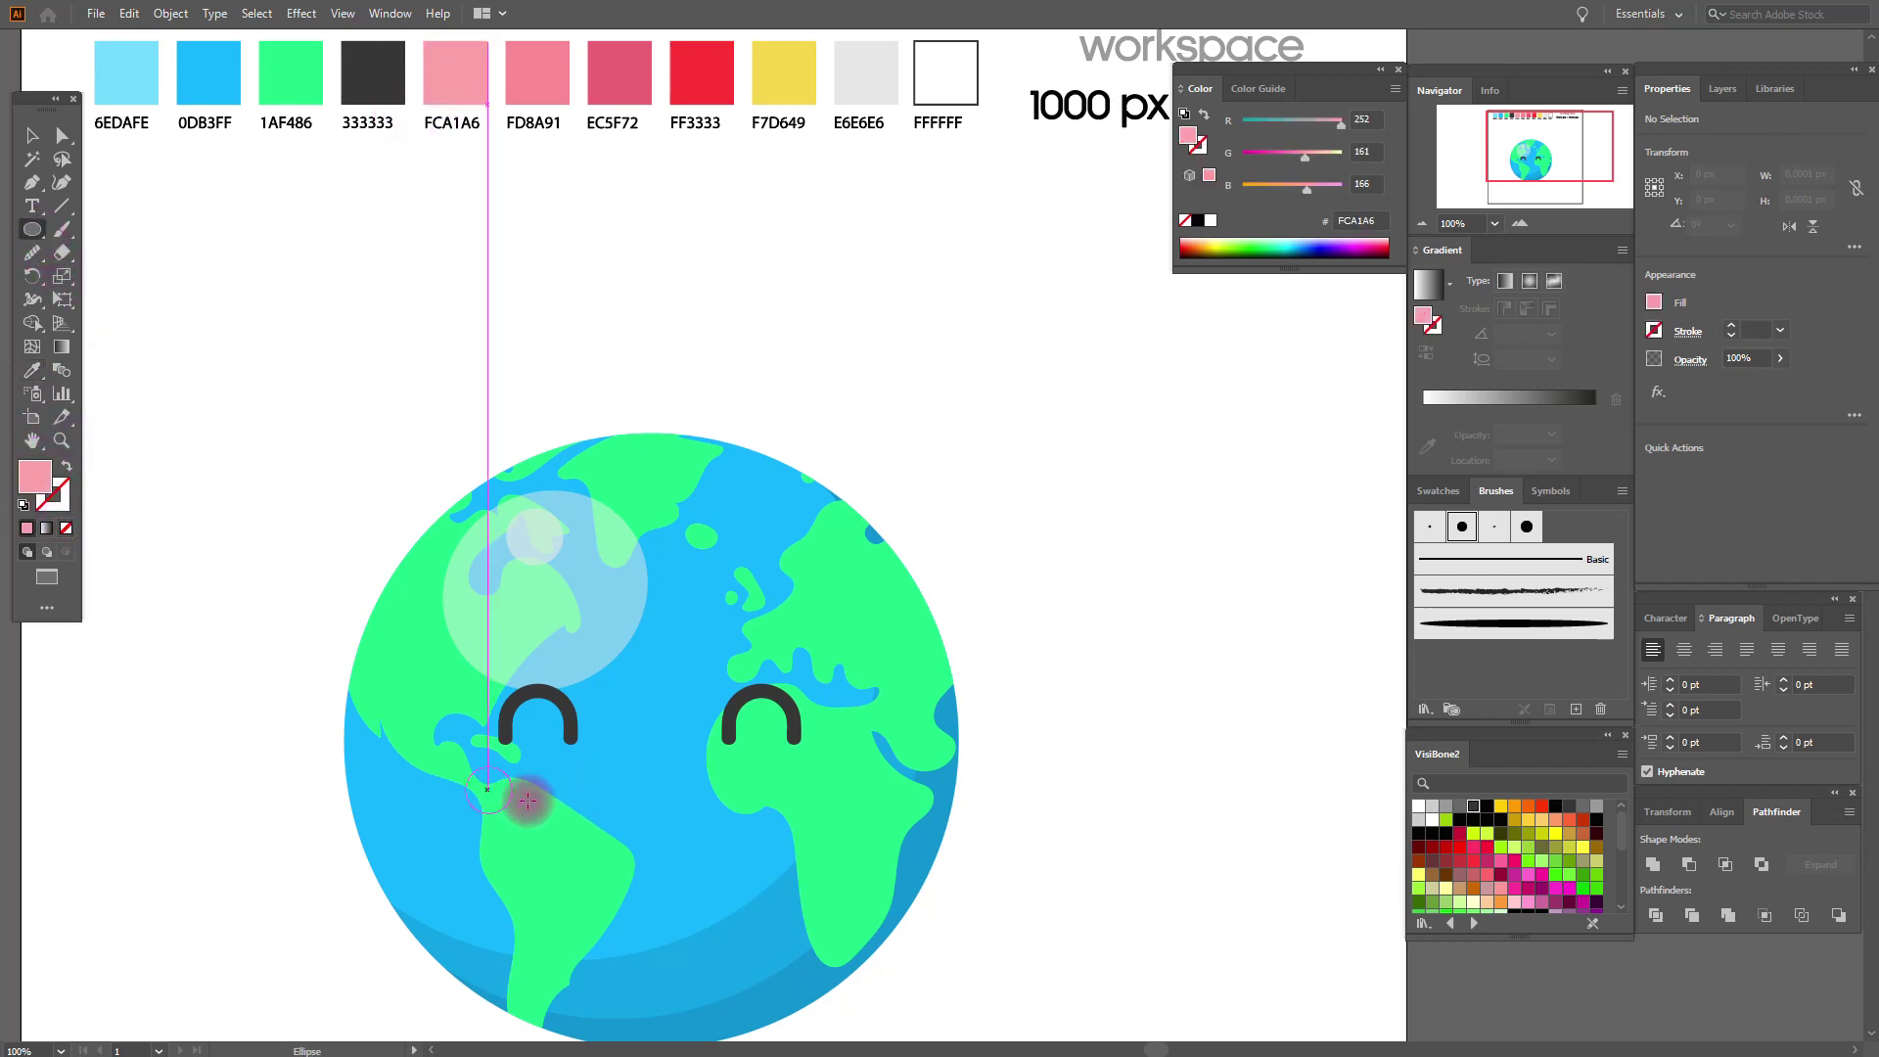
left_click_drag(487, 791, 594, 838)
left_click(31, 136)
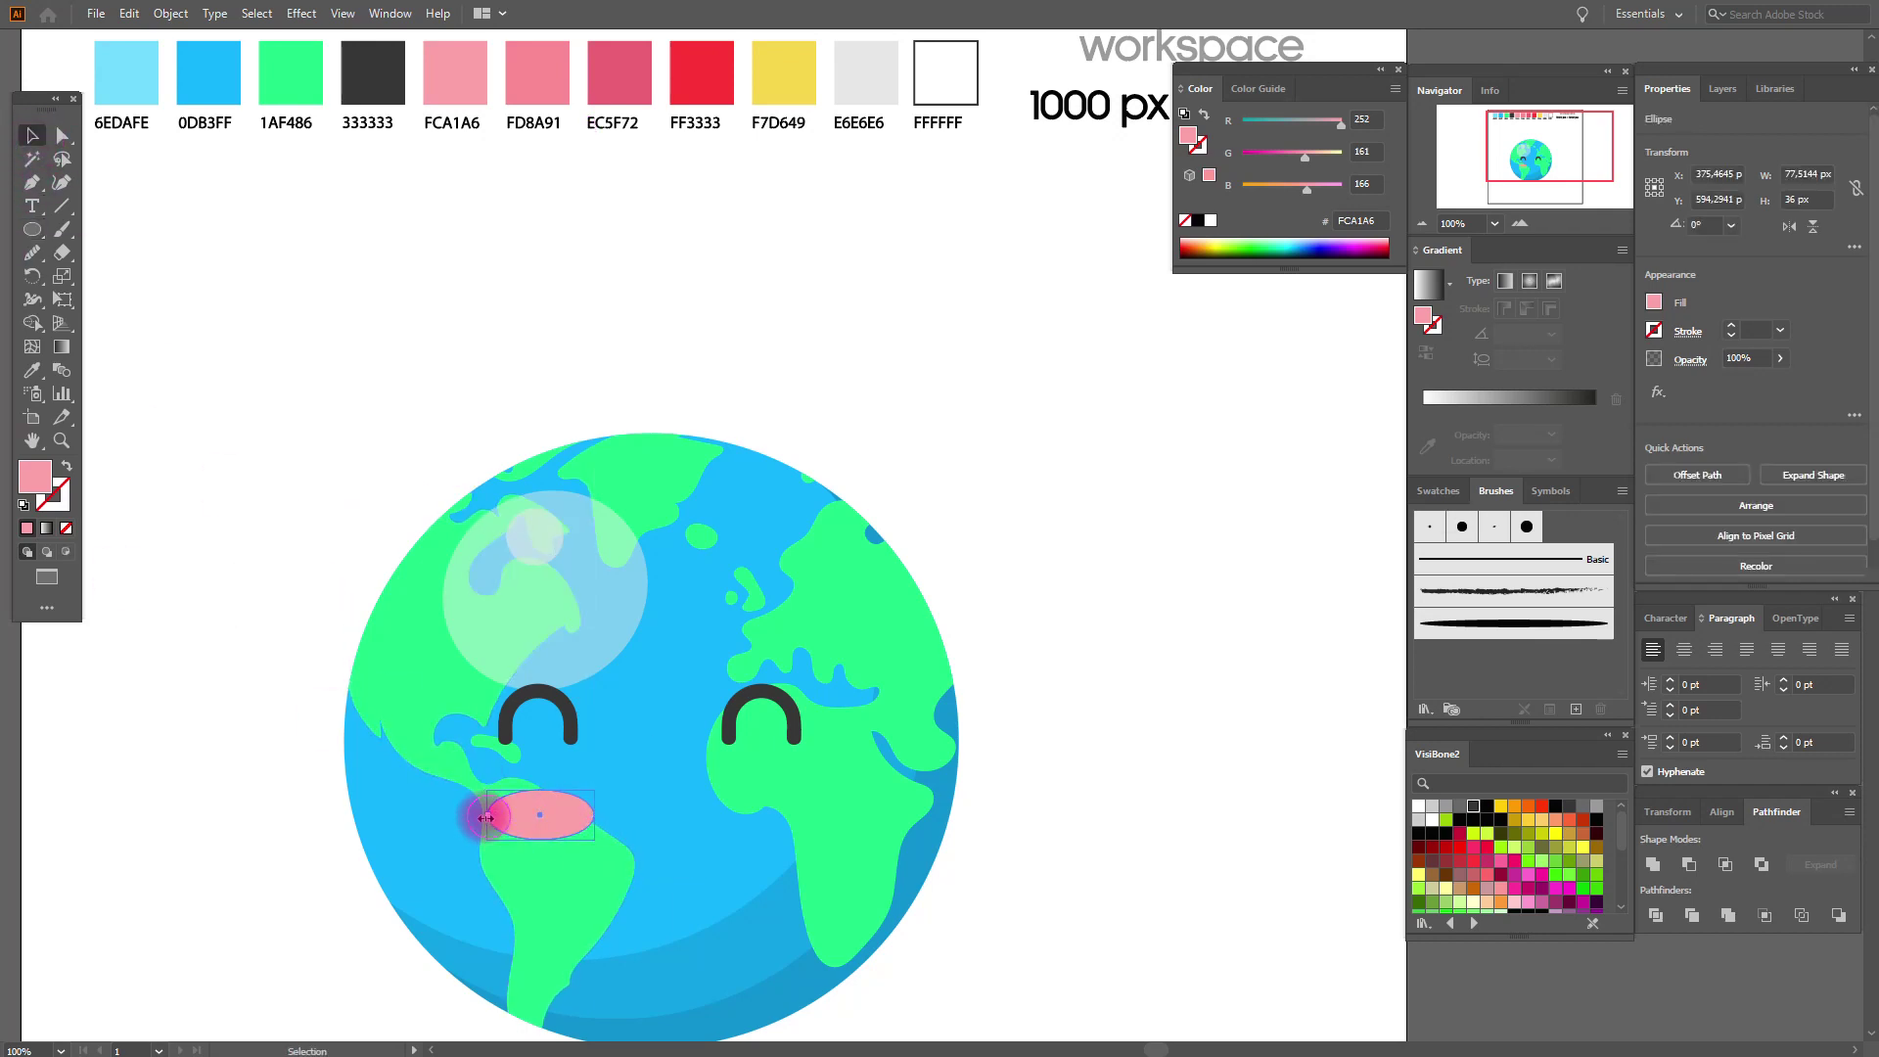
left_click_drag(485, 818, 537, 833)
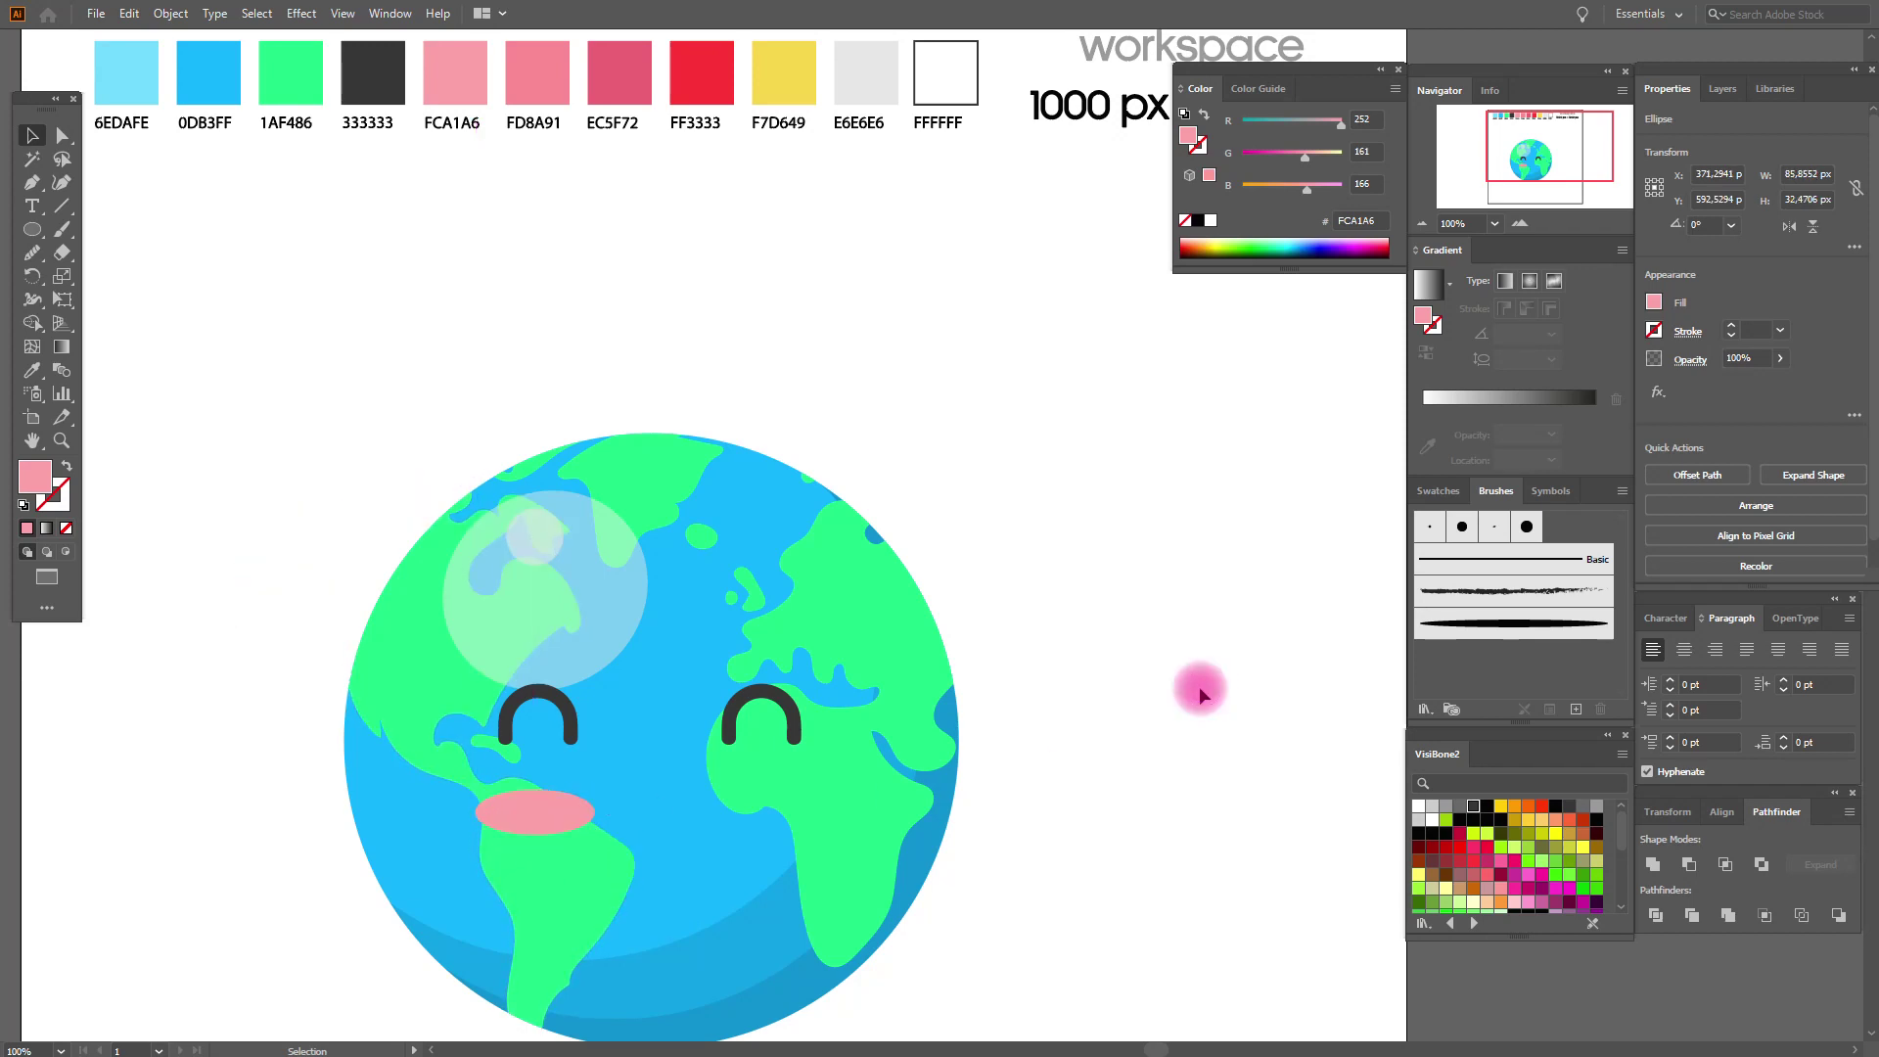
left_click_drag(550, 819, 527, 811)
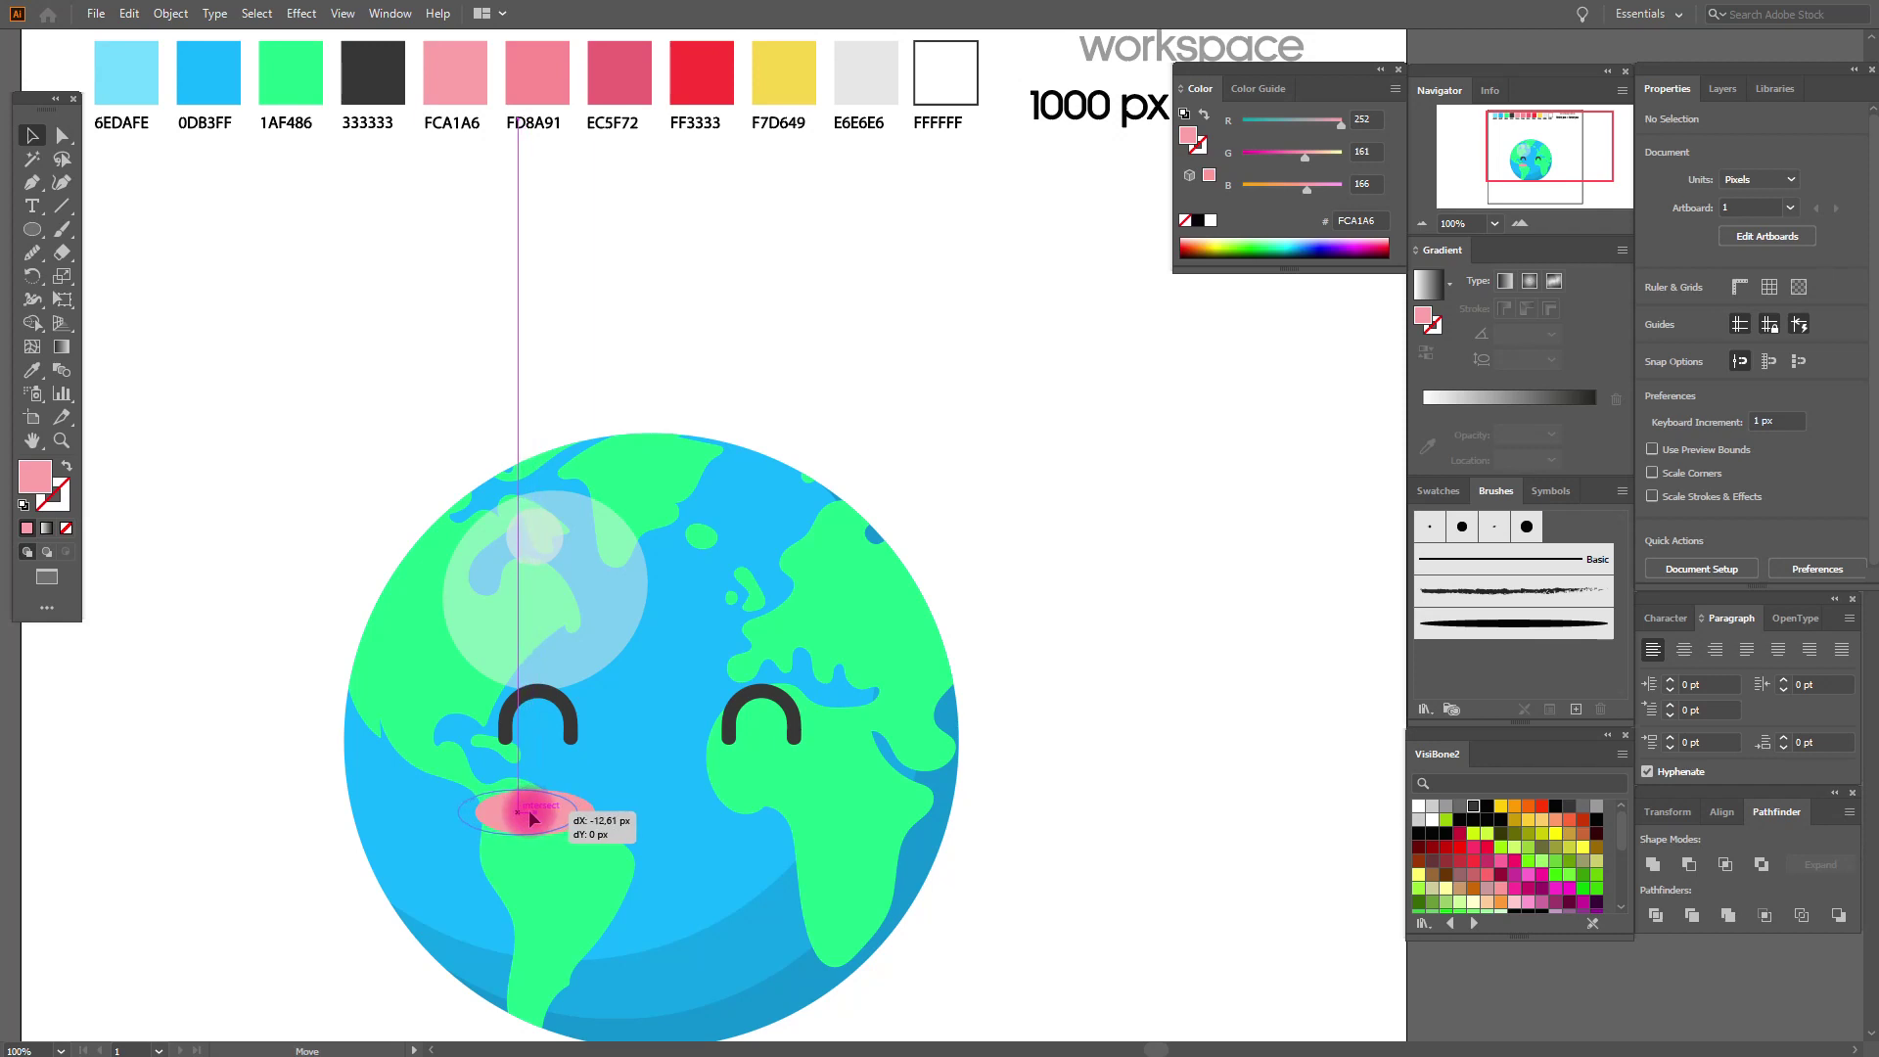
left_click(1013, 805)
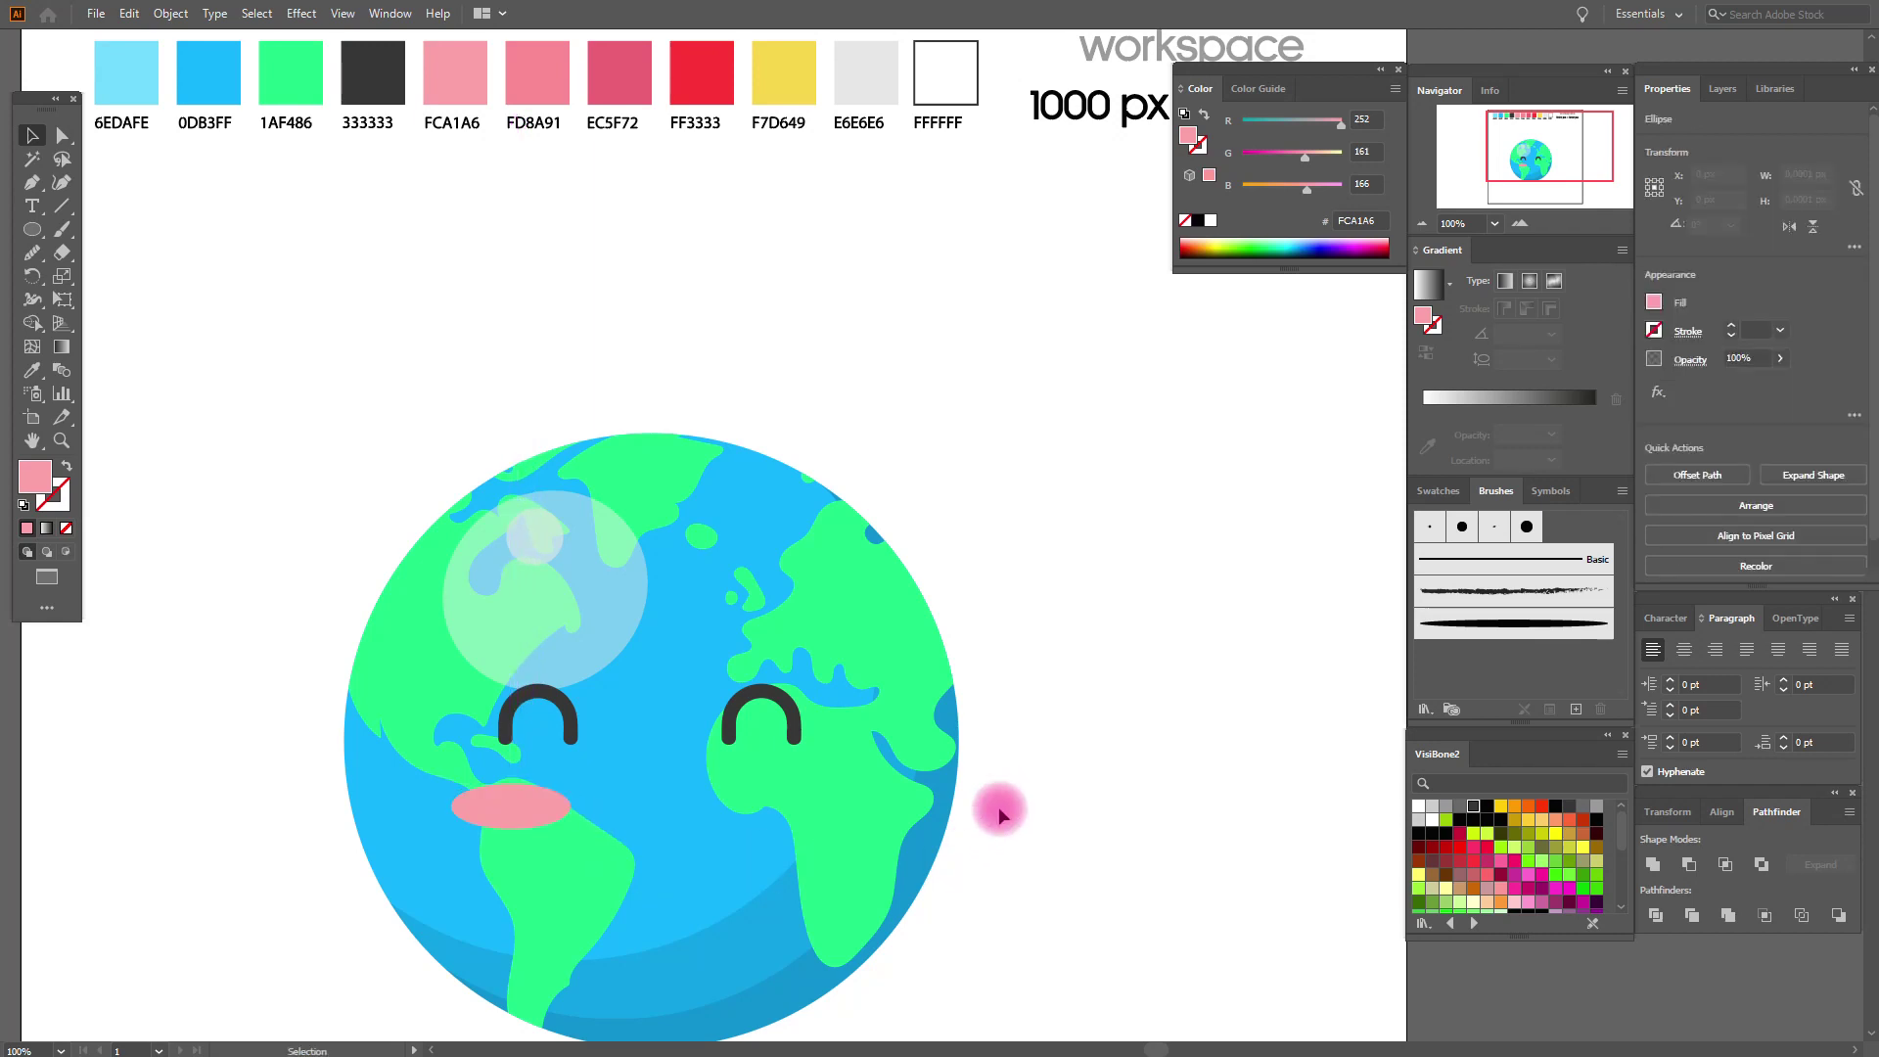
left_click(517, 814)
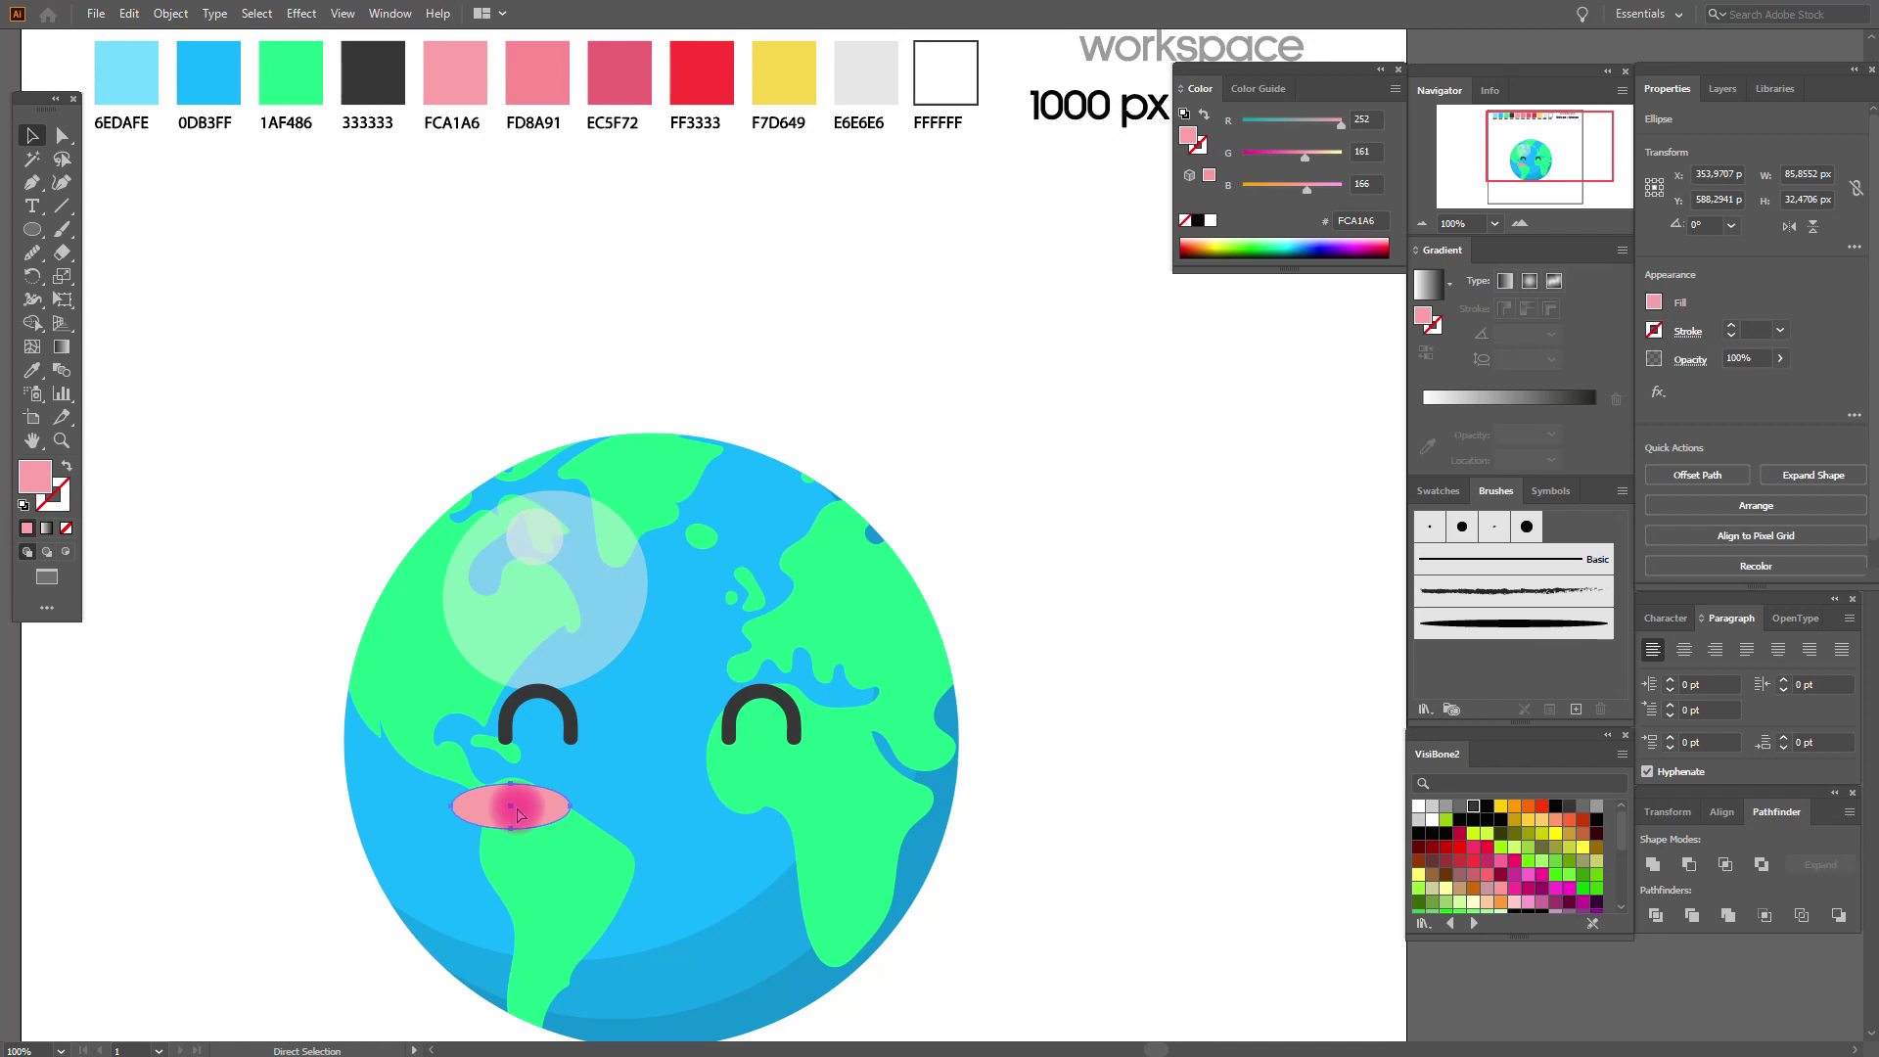
left_click_drag(518, 814, 509, 805)
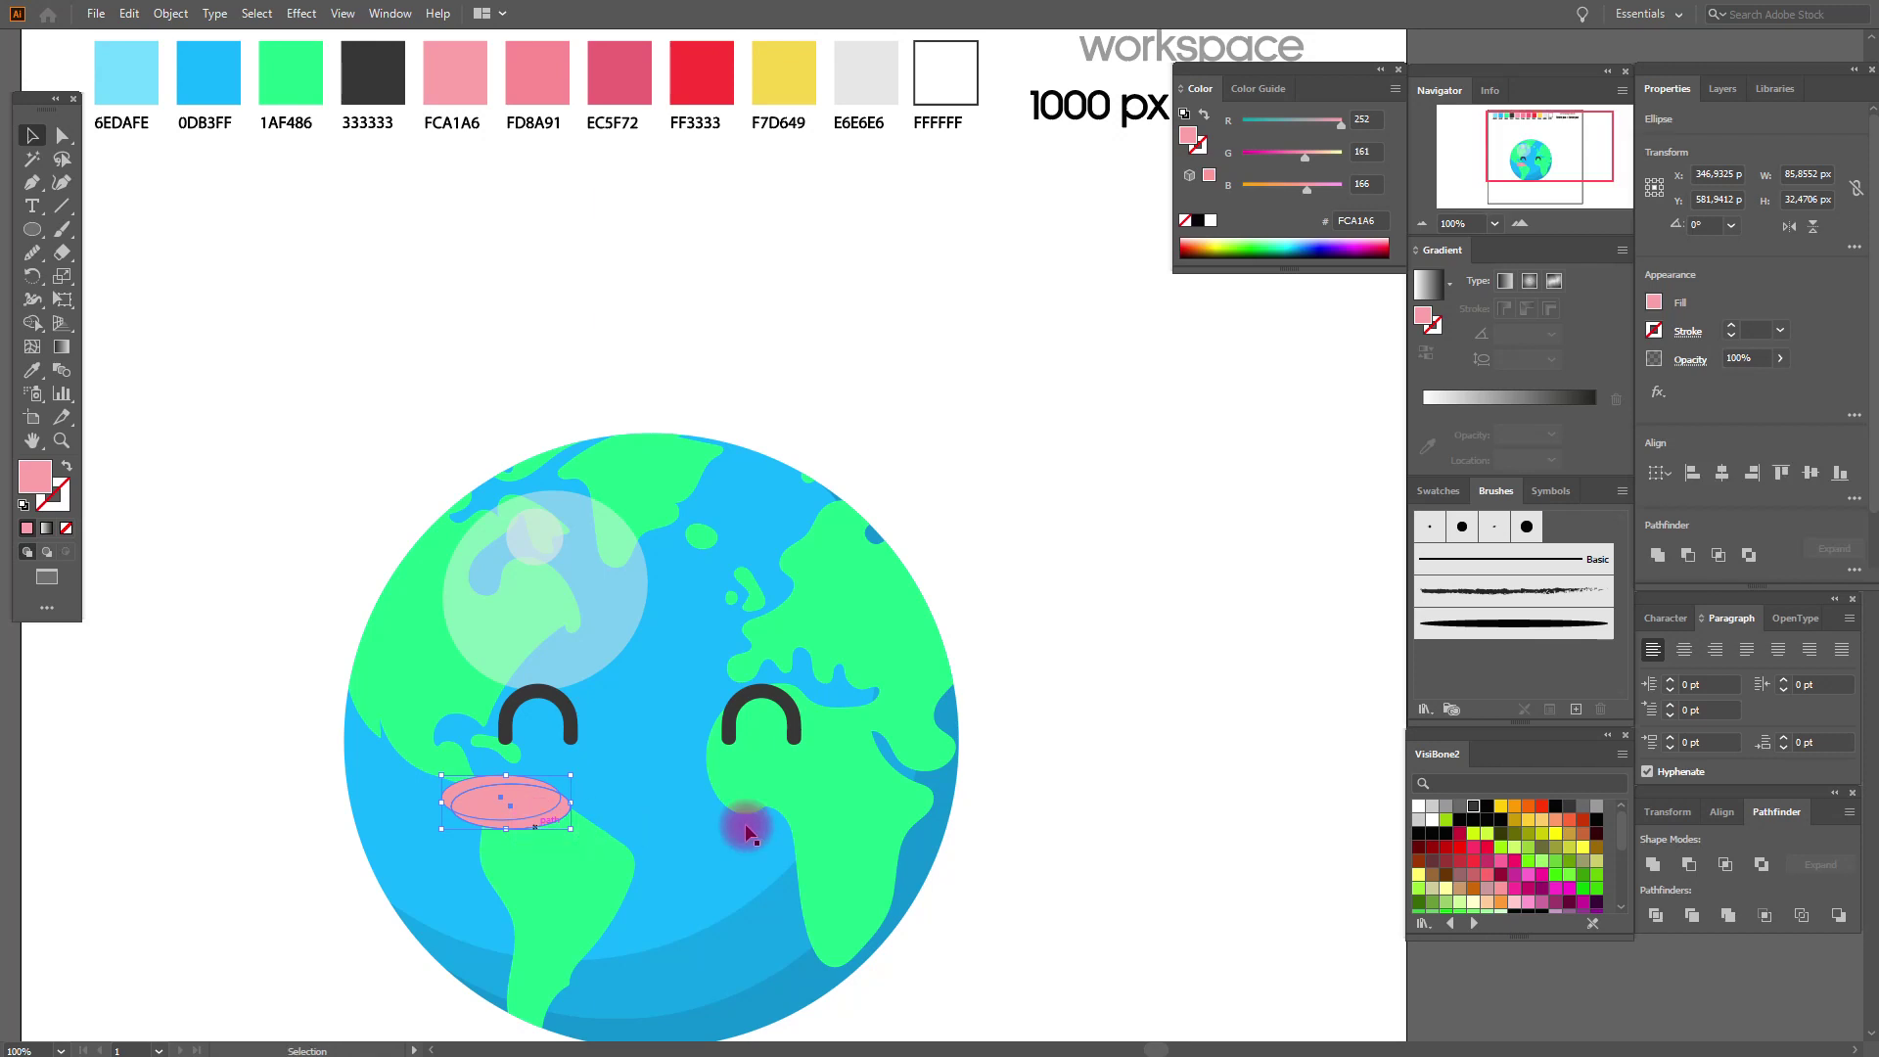
Exclude the overlapping blush ovals with Pathfinder and ungroup the resulting pieces.
left_click(1723, 865)
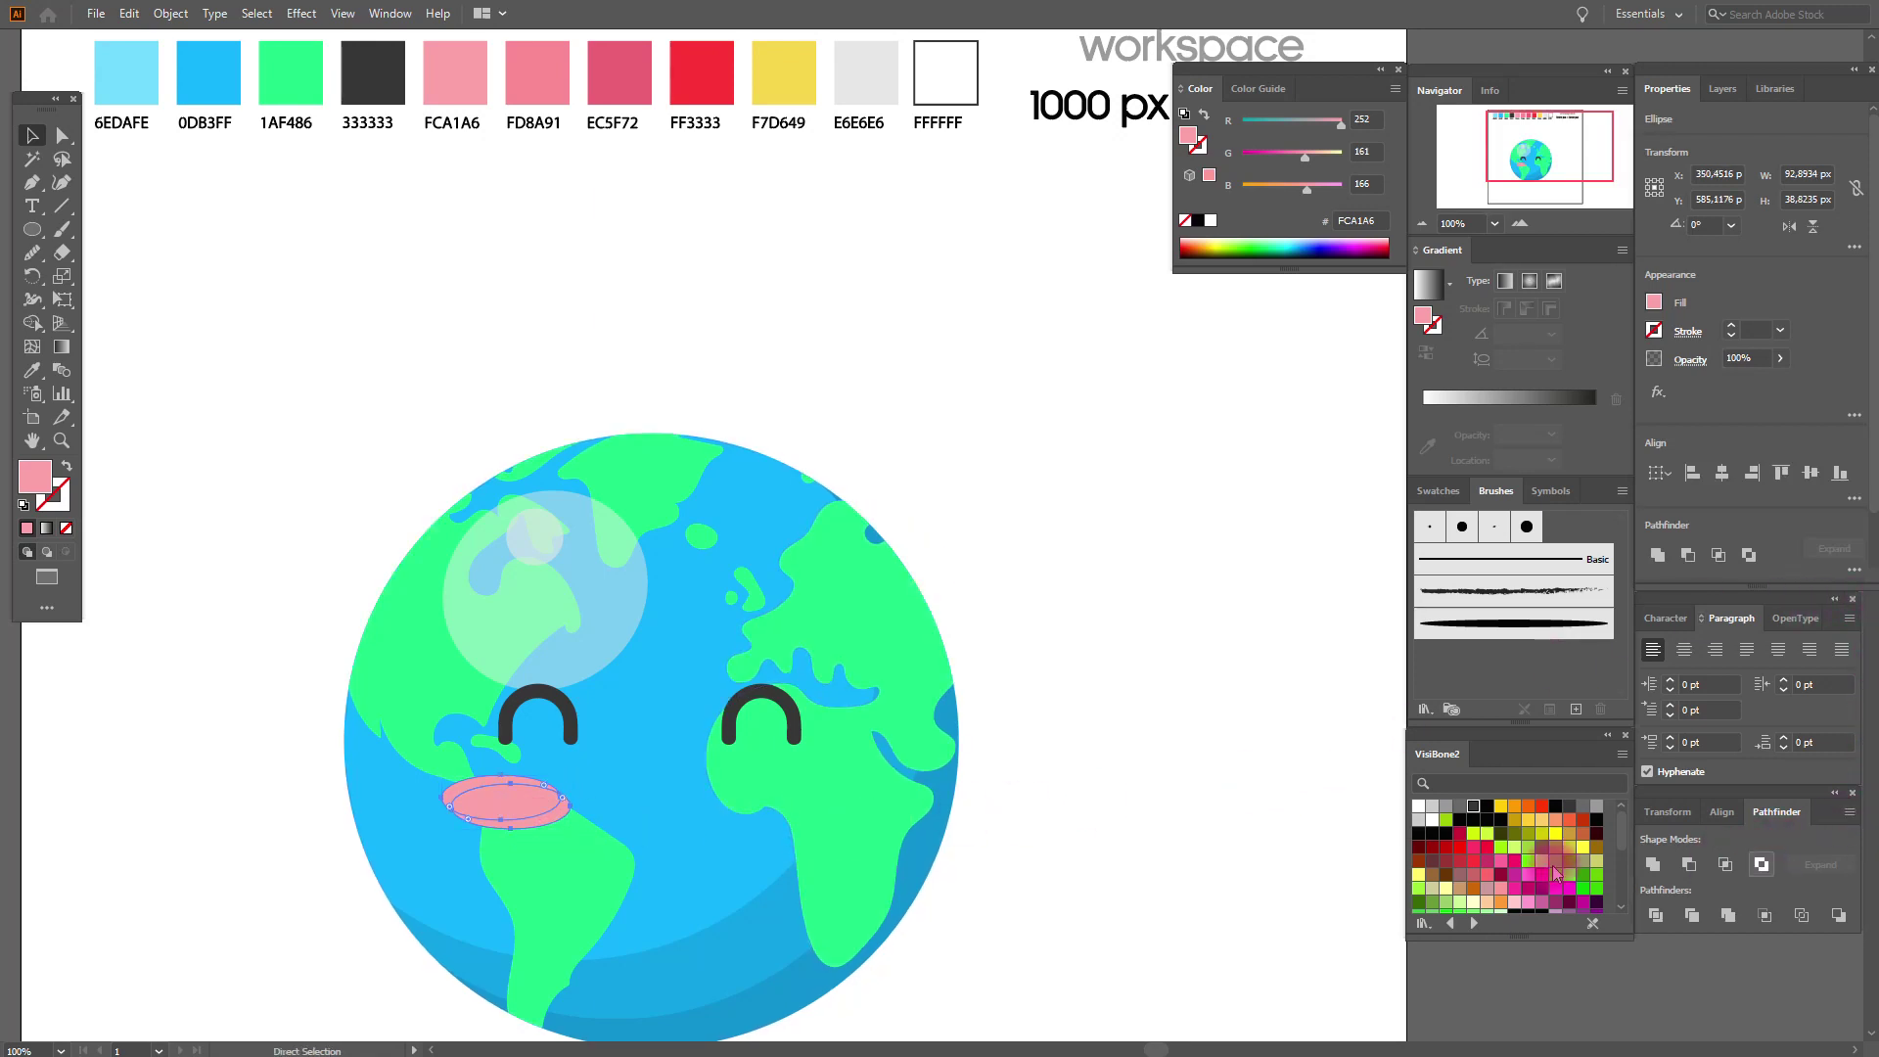
right_click(564, 804)
left_click(627, 640)
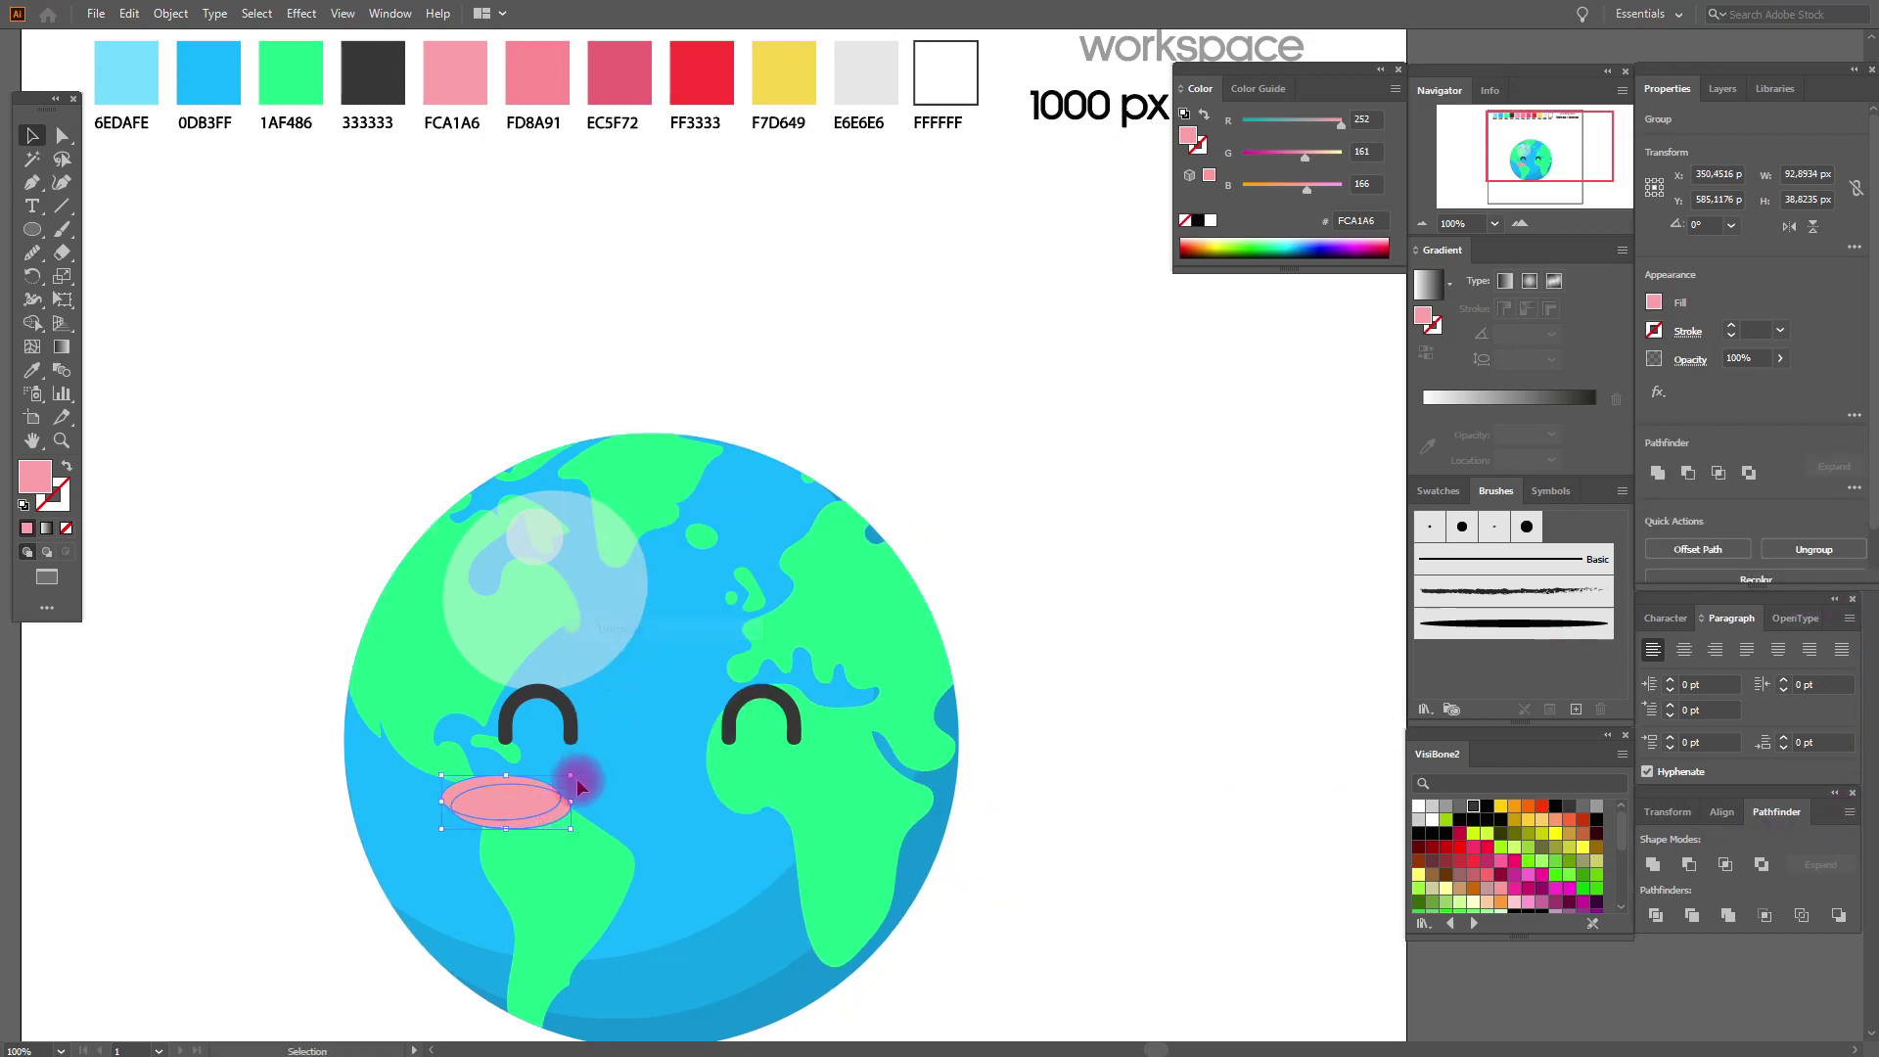
left_click(561, 825, "shift")
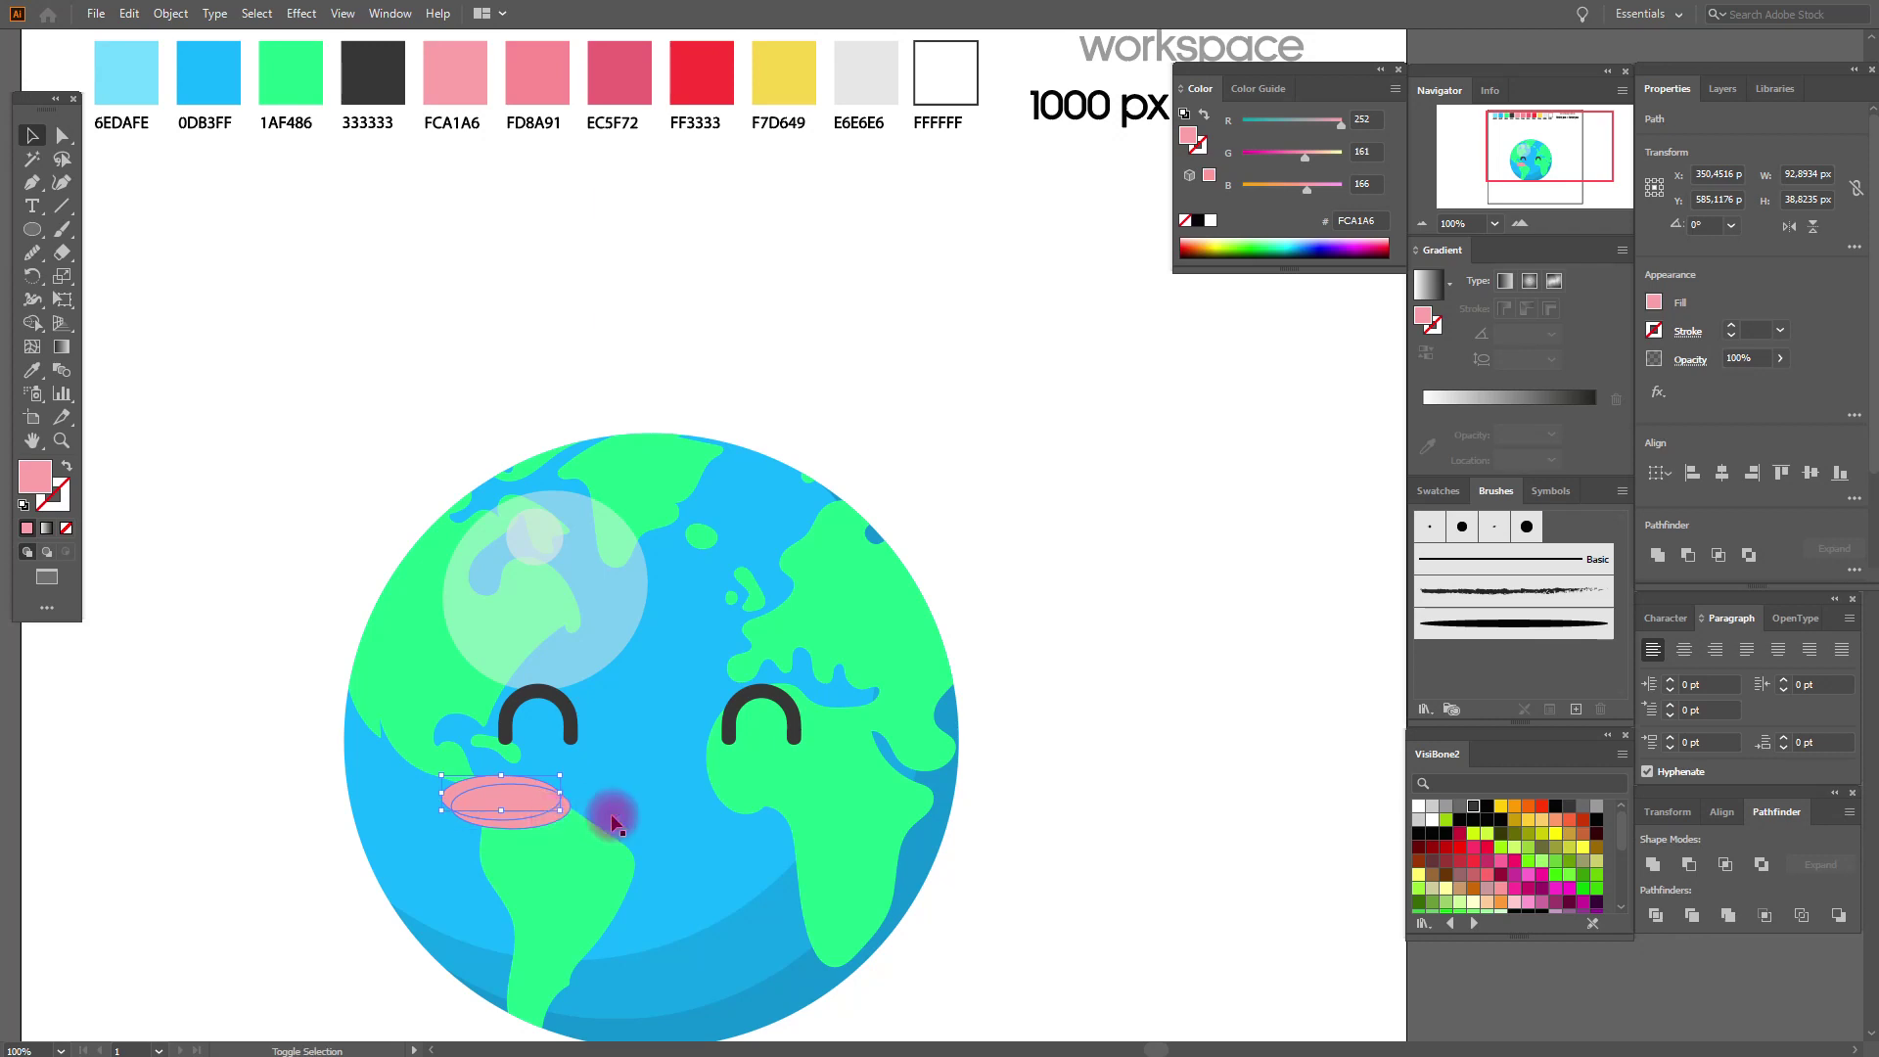
left_click(719, 825)
left_click(545, 818)
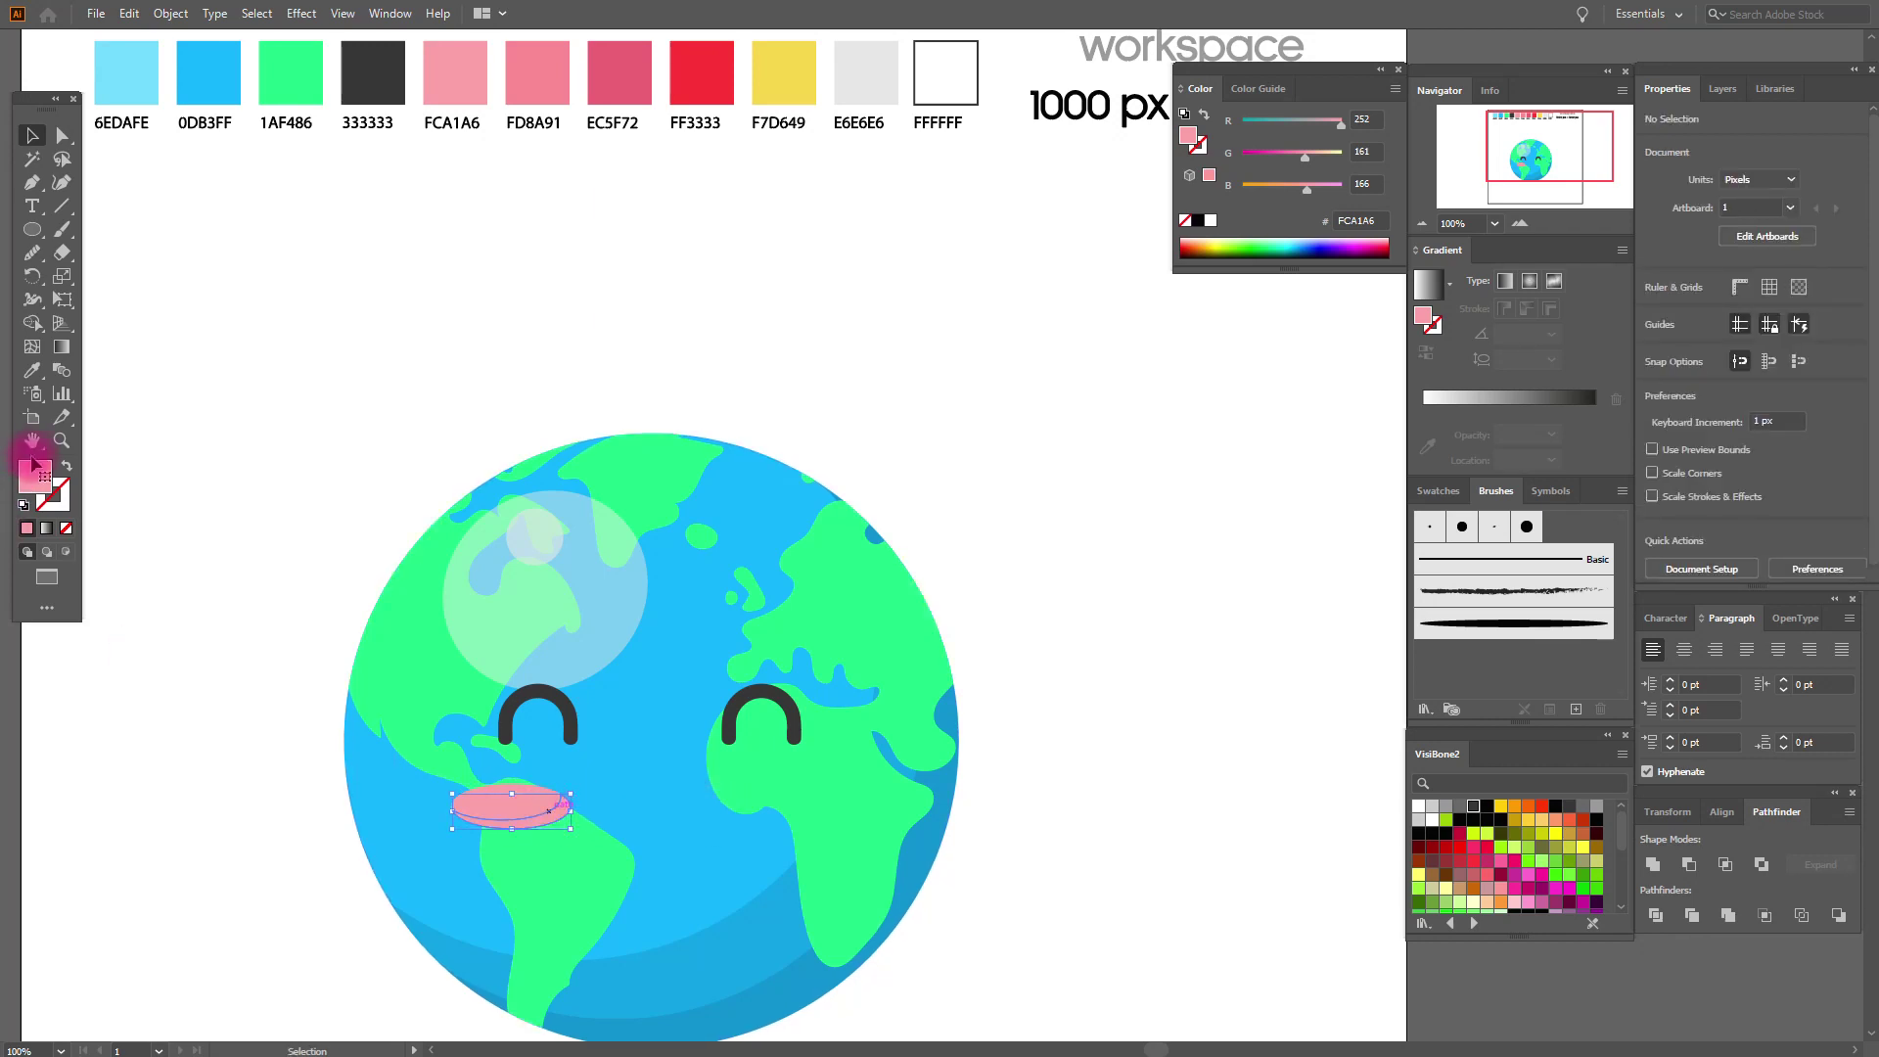
Recolour the upper blush piece FD8A91 and sample the EC5F72 swatch.
left_click(33, 372)
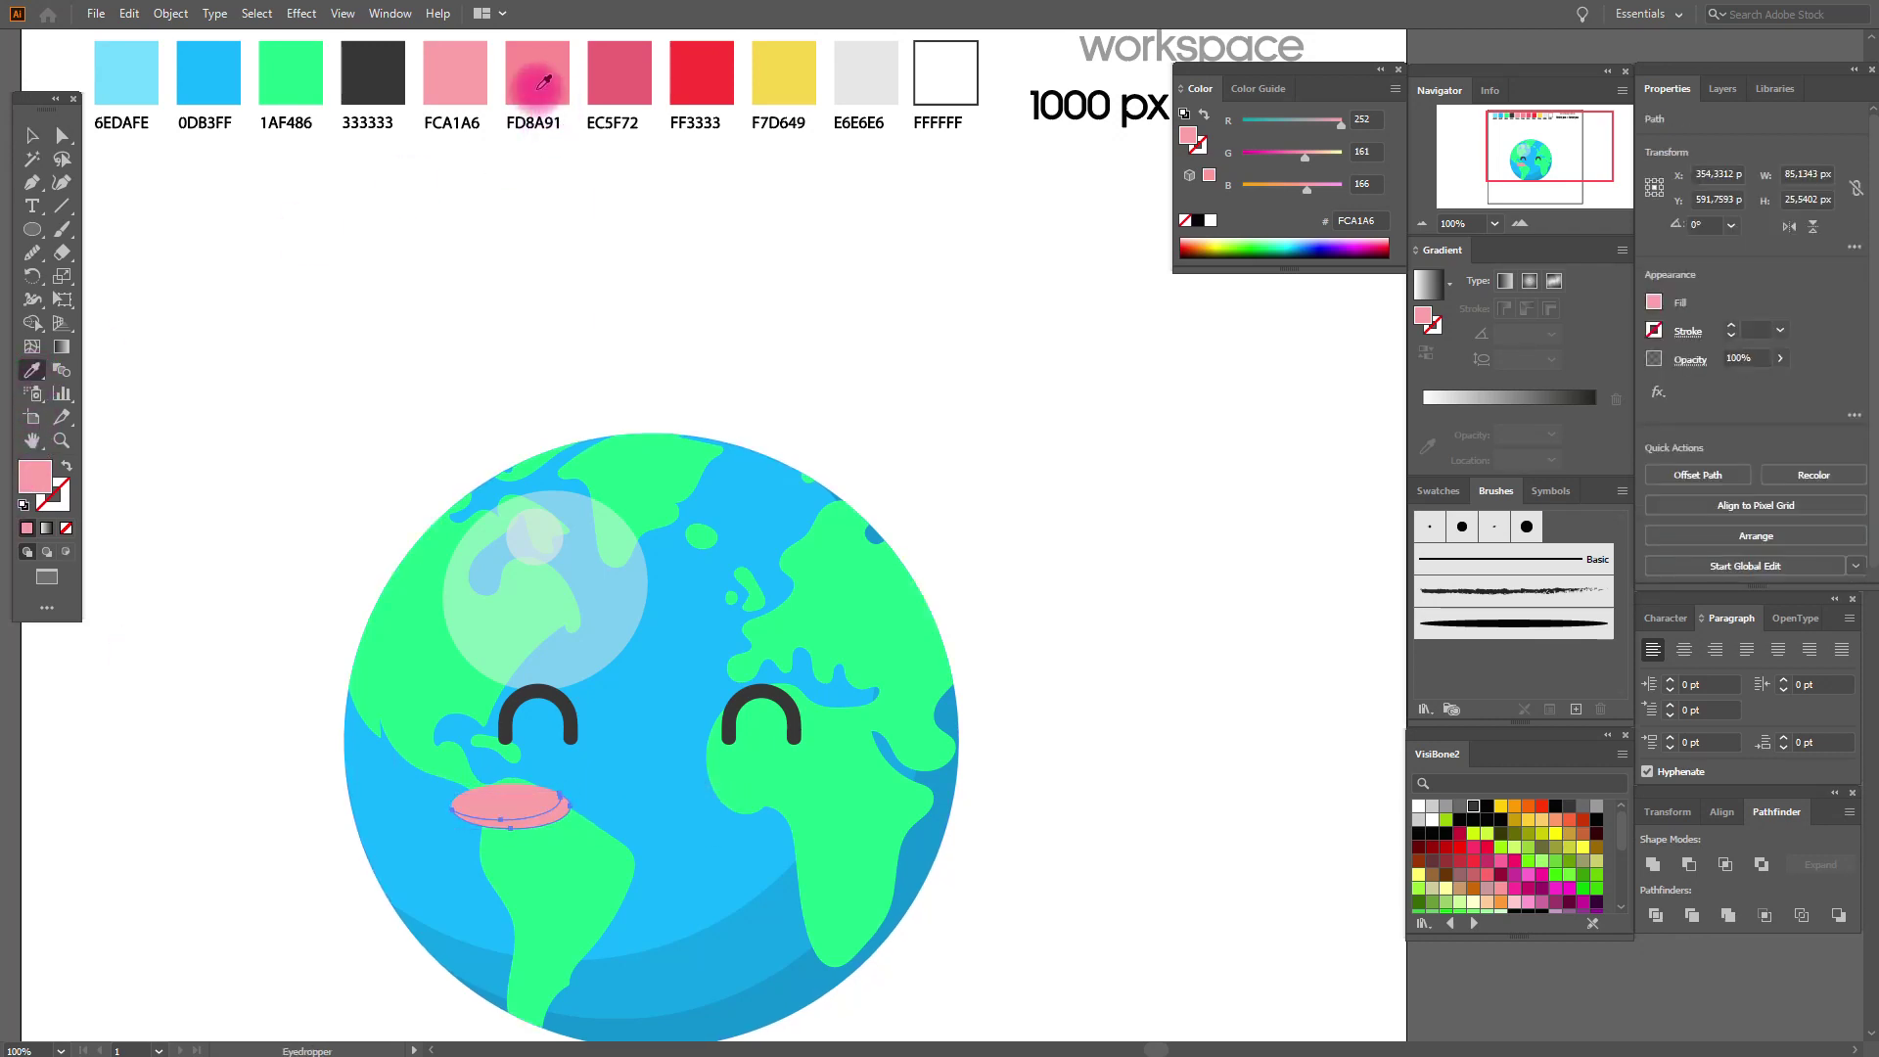
left_click(538, 78)
left_click(30, 135)
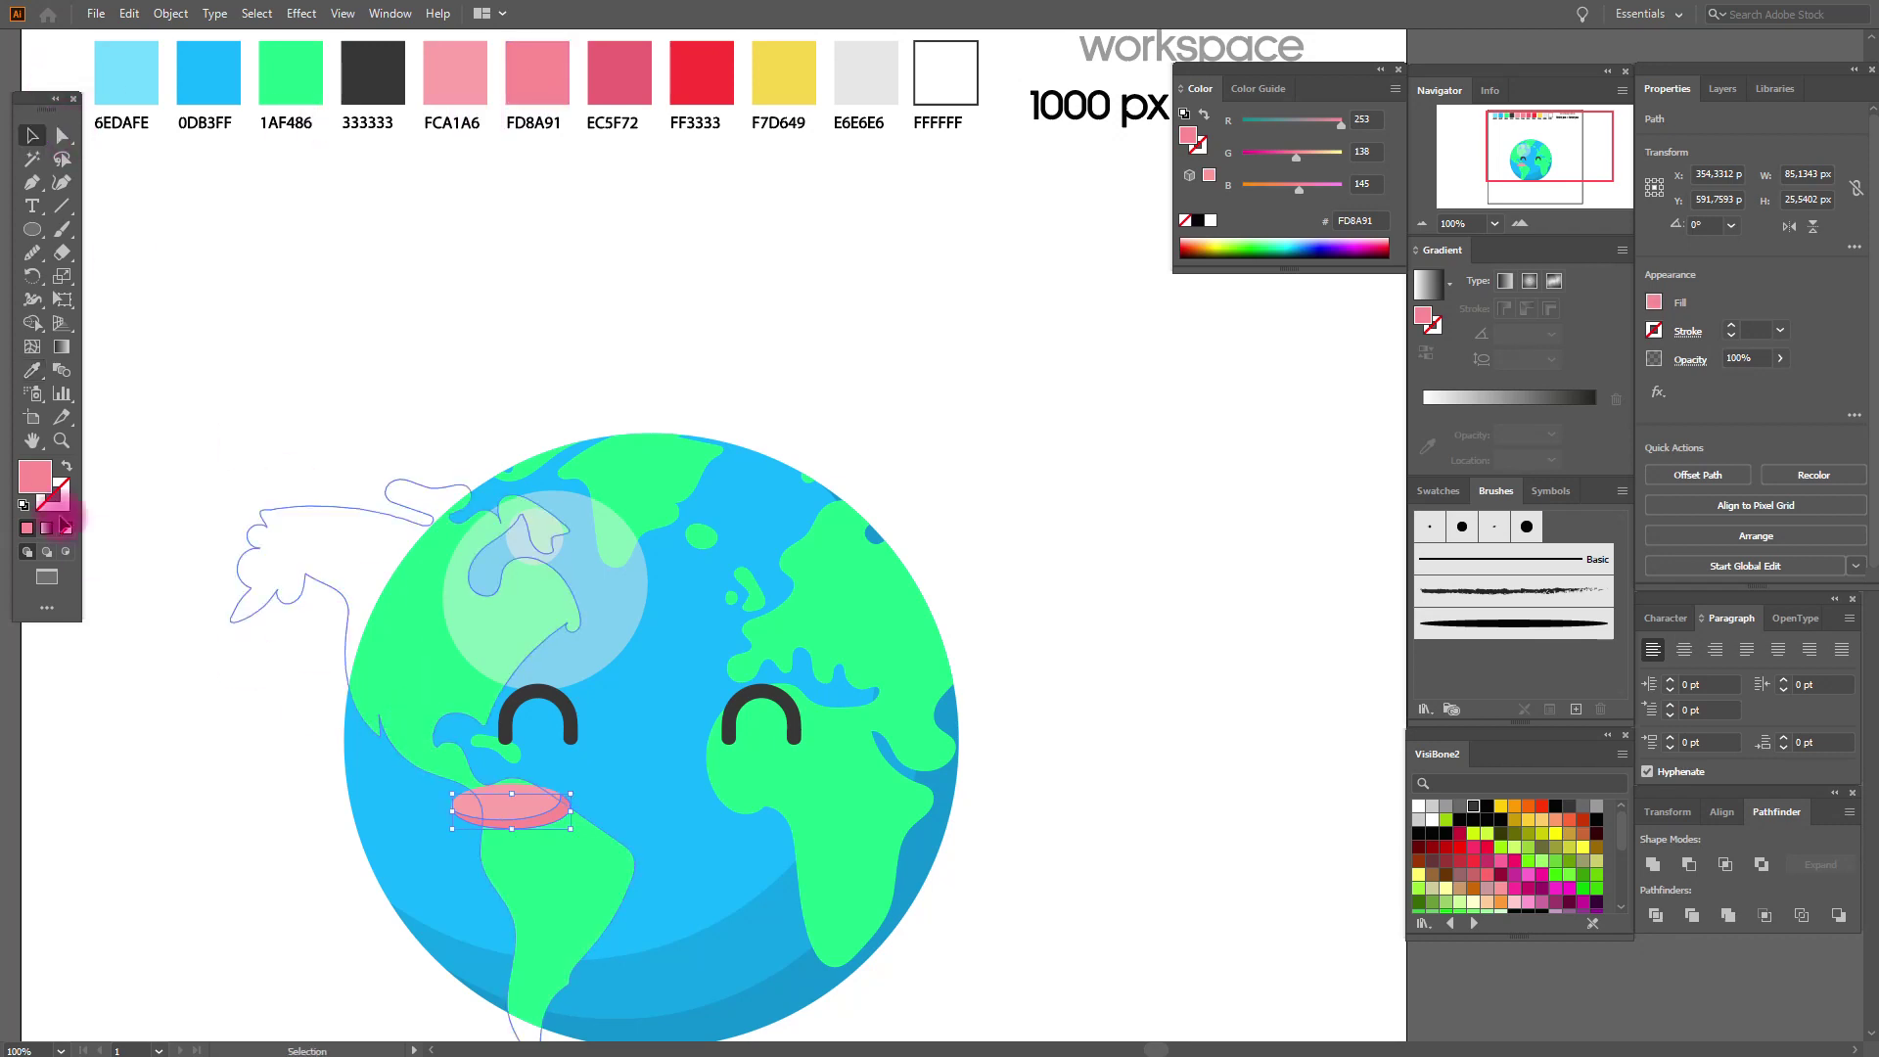
left_click(62, 441)
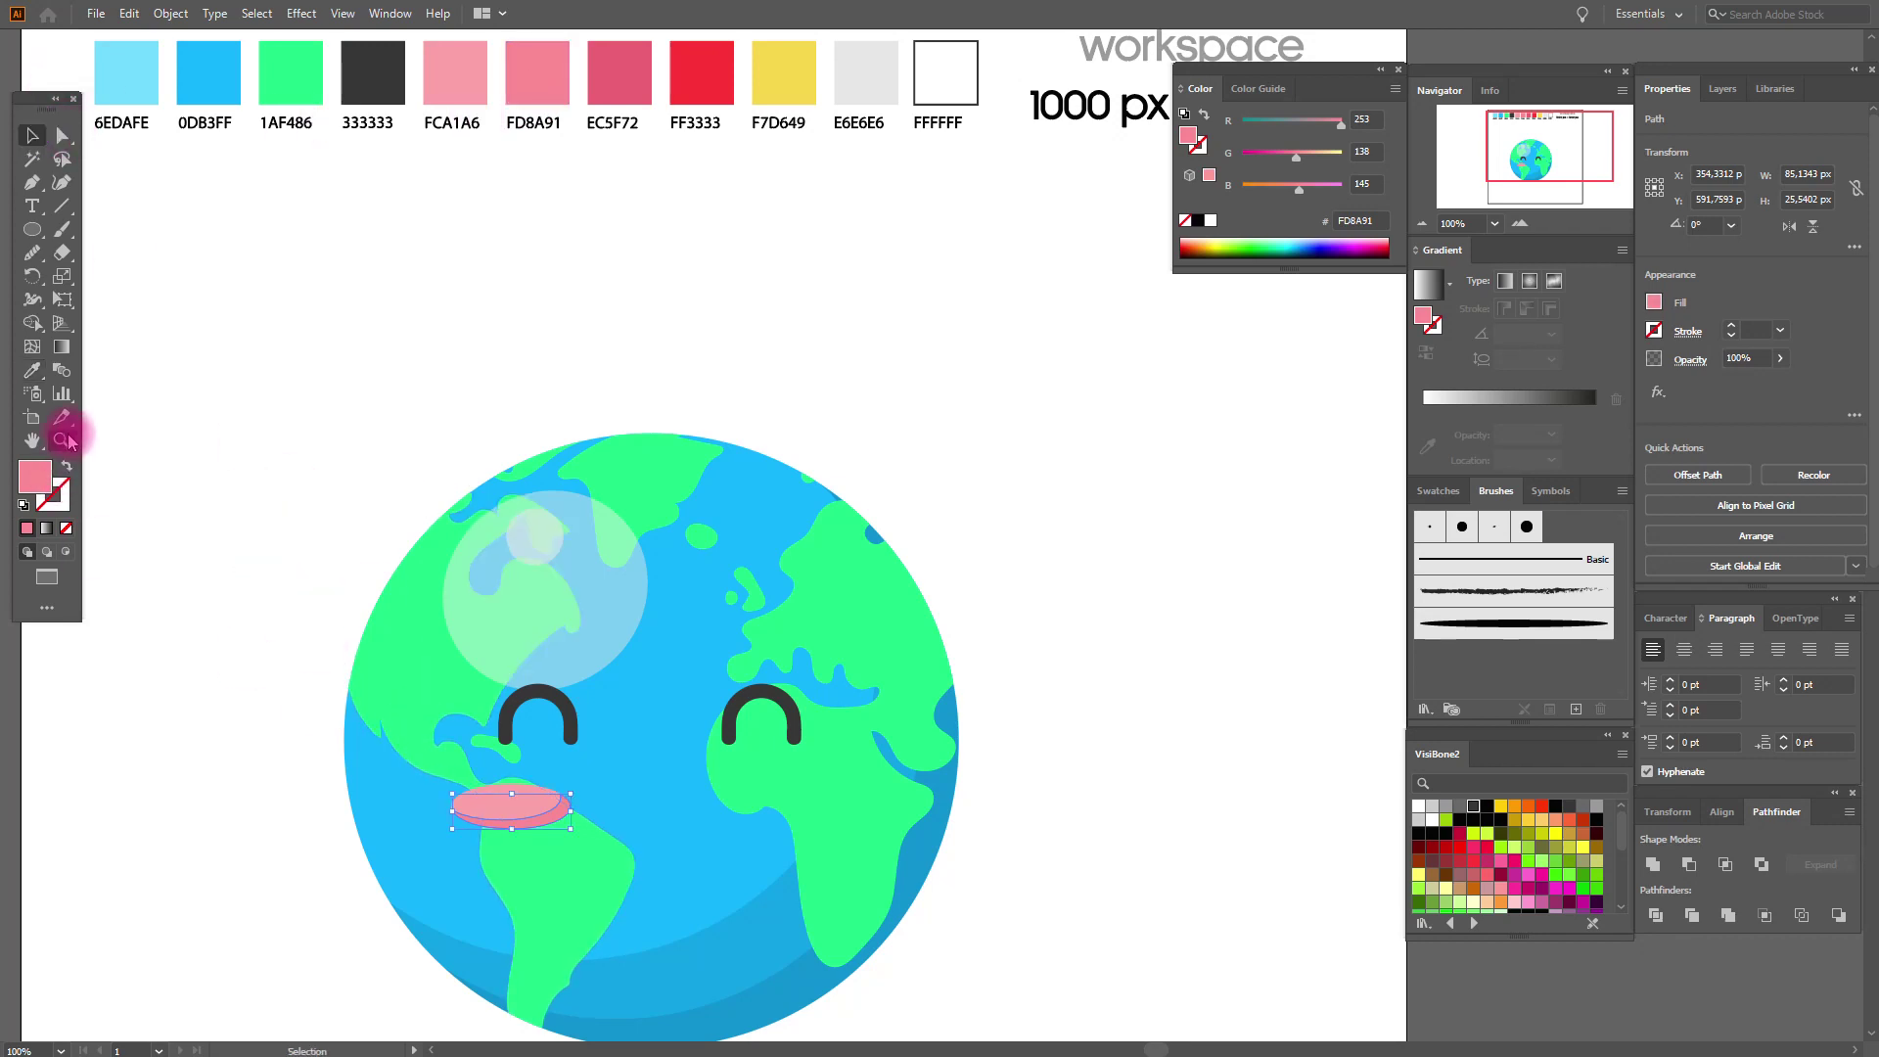
left_click(231, 202)
left_click(32, 370)
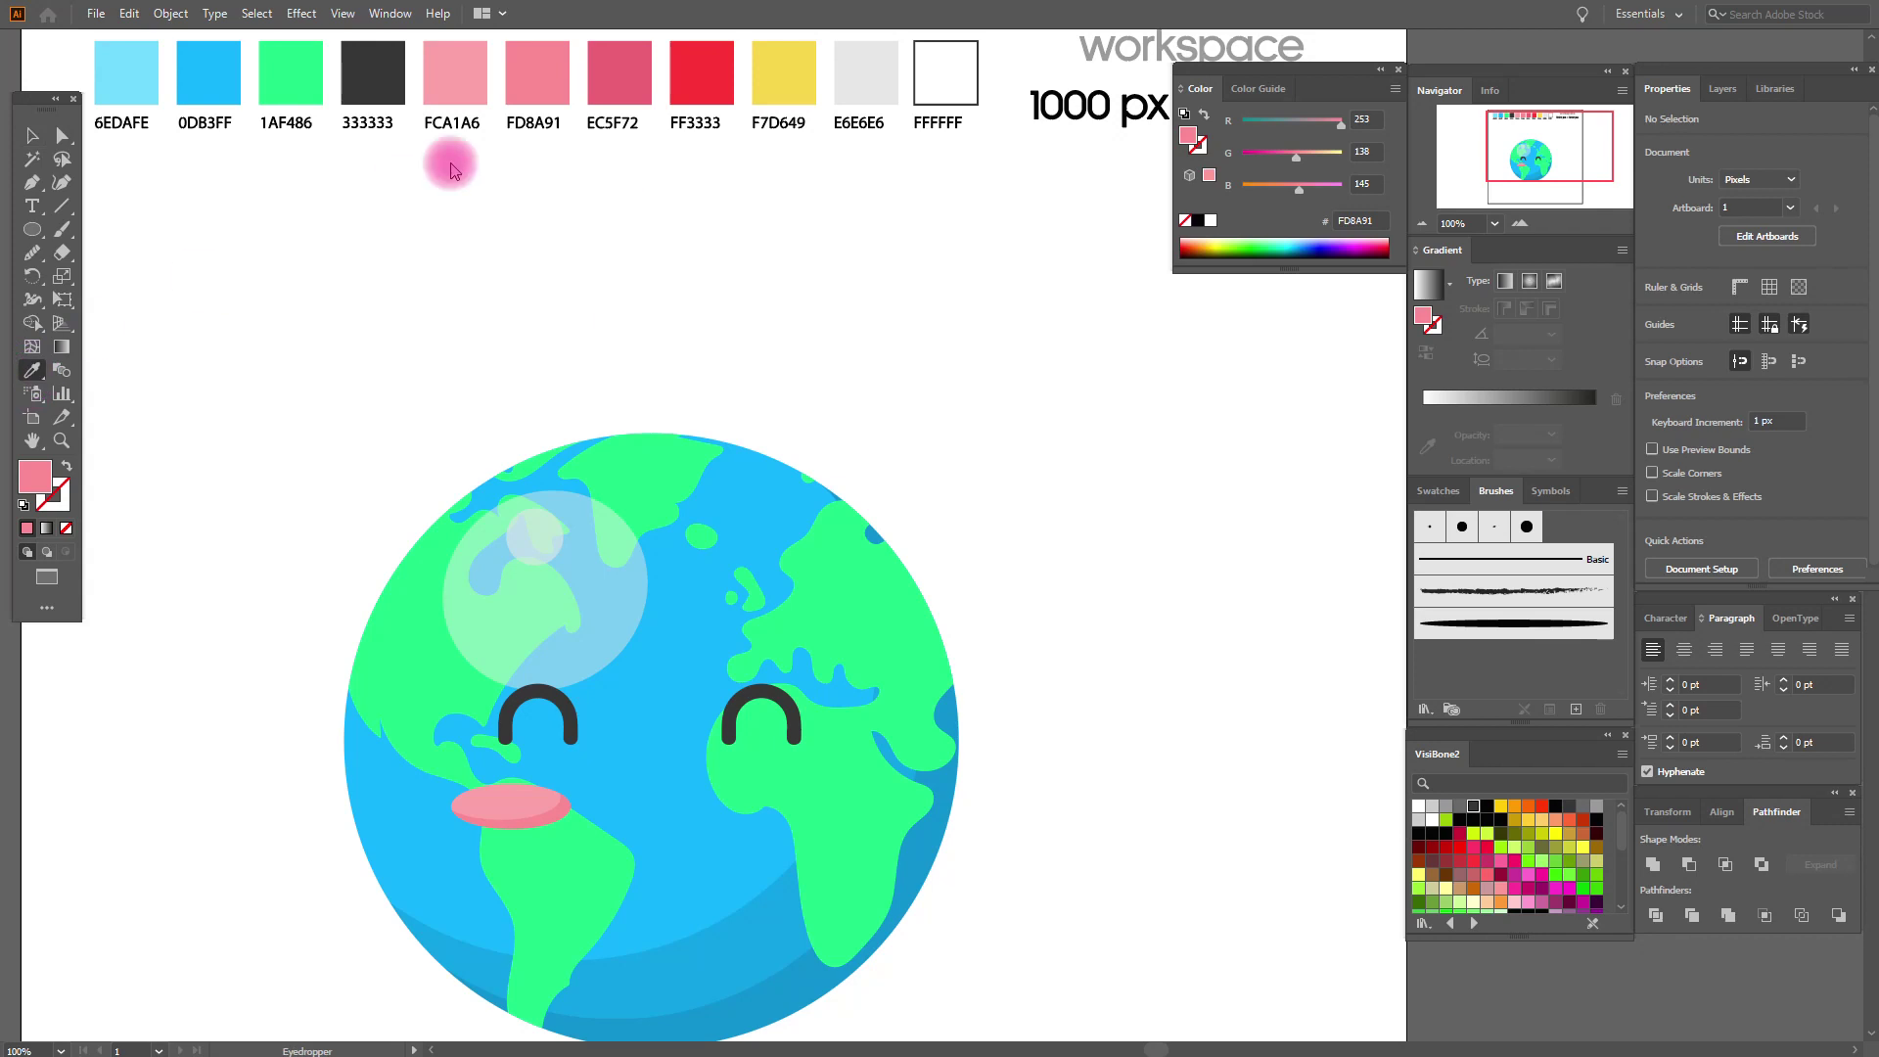
left_click(620, 70)
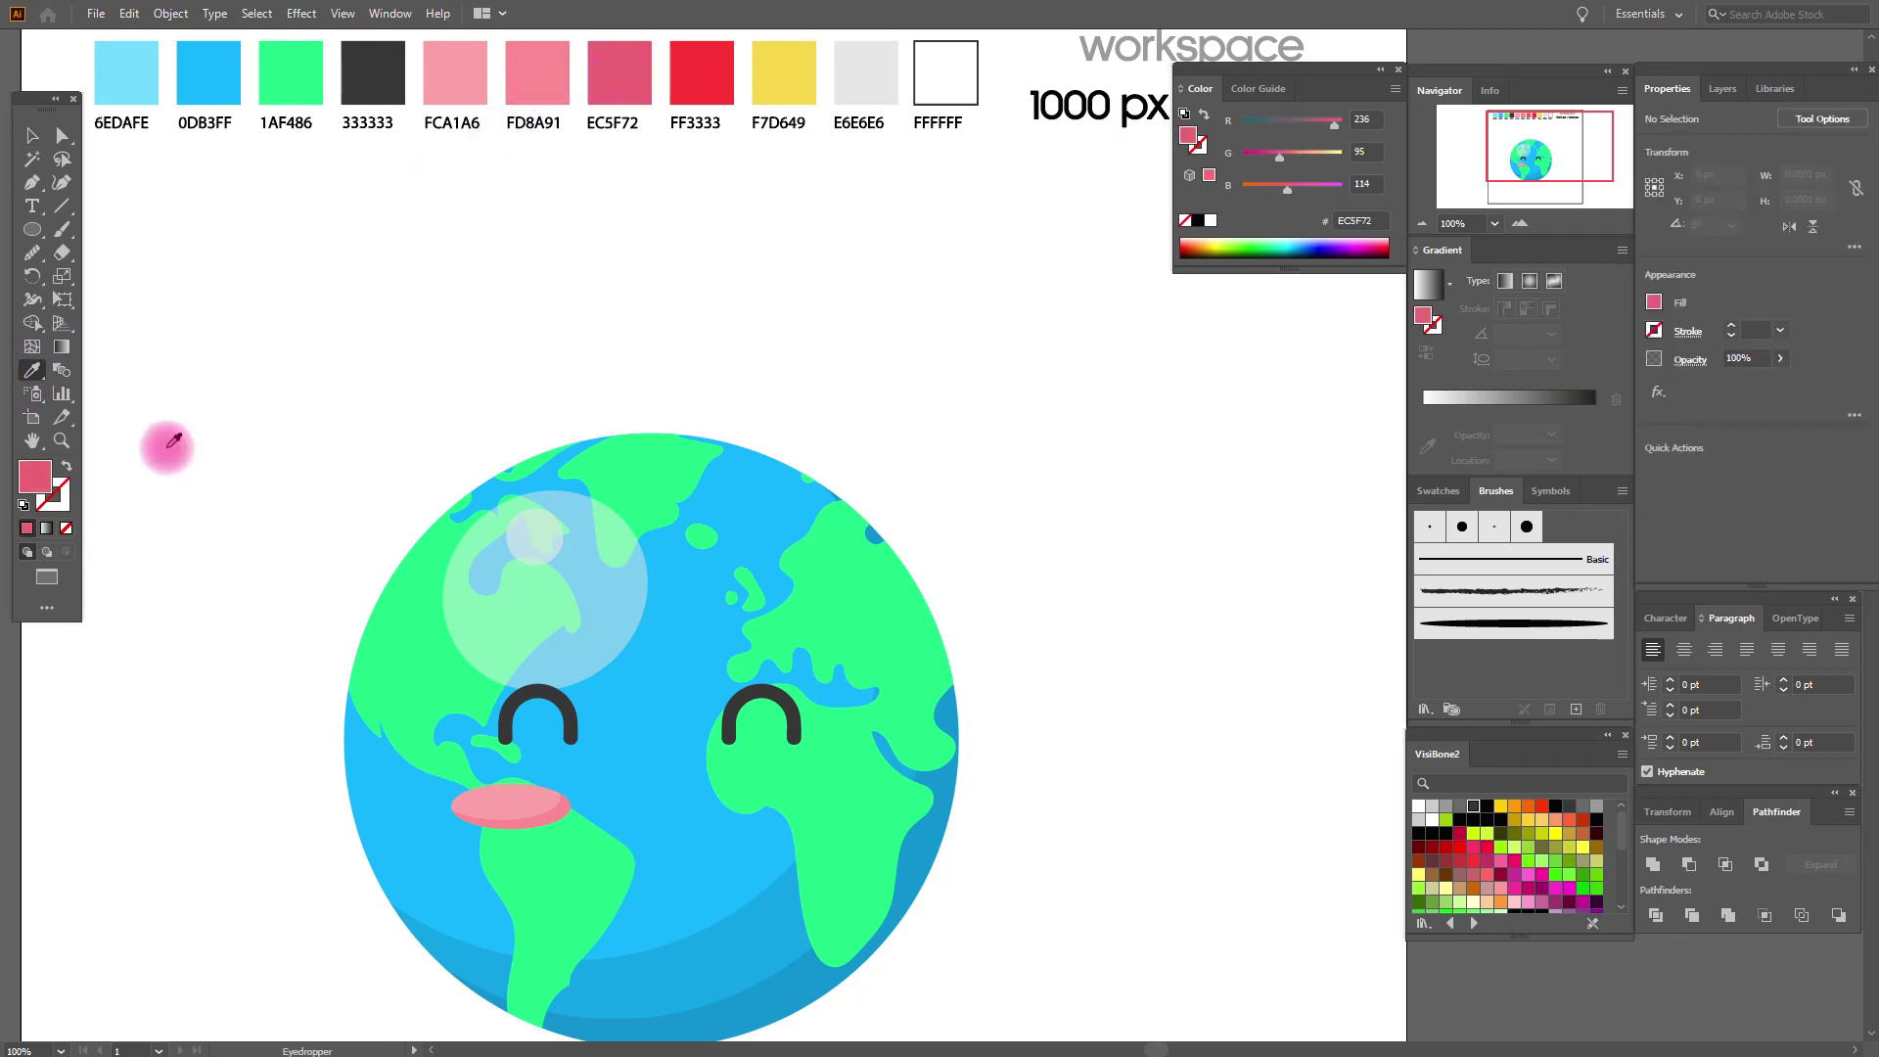
Make EC5F72 the stroke with no fill and zoom in on the left cheek.
left_click(65, 468)
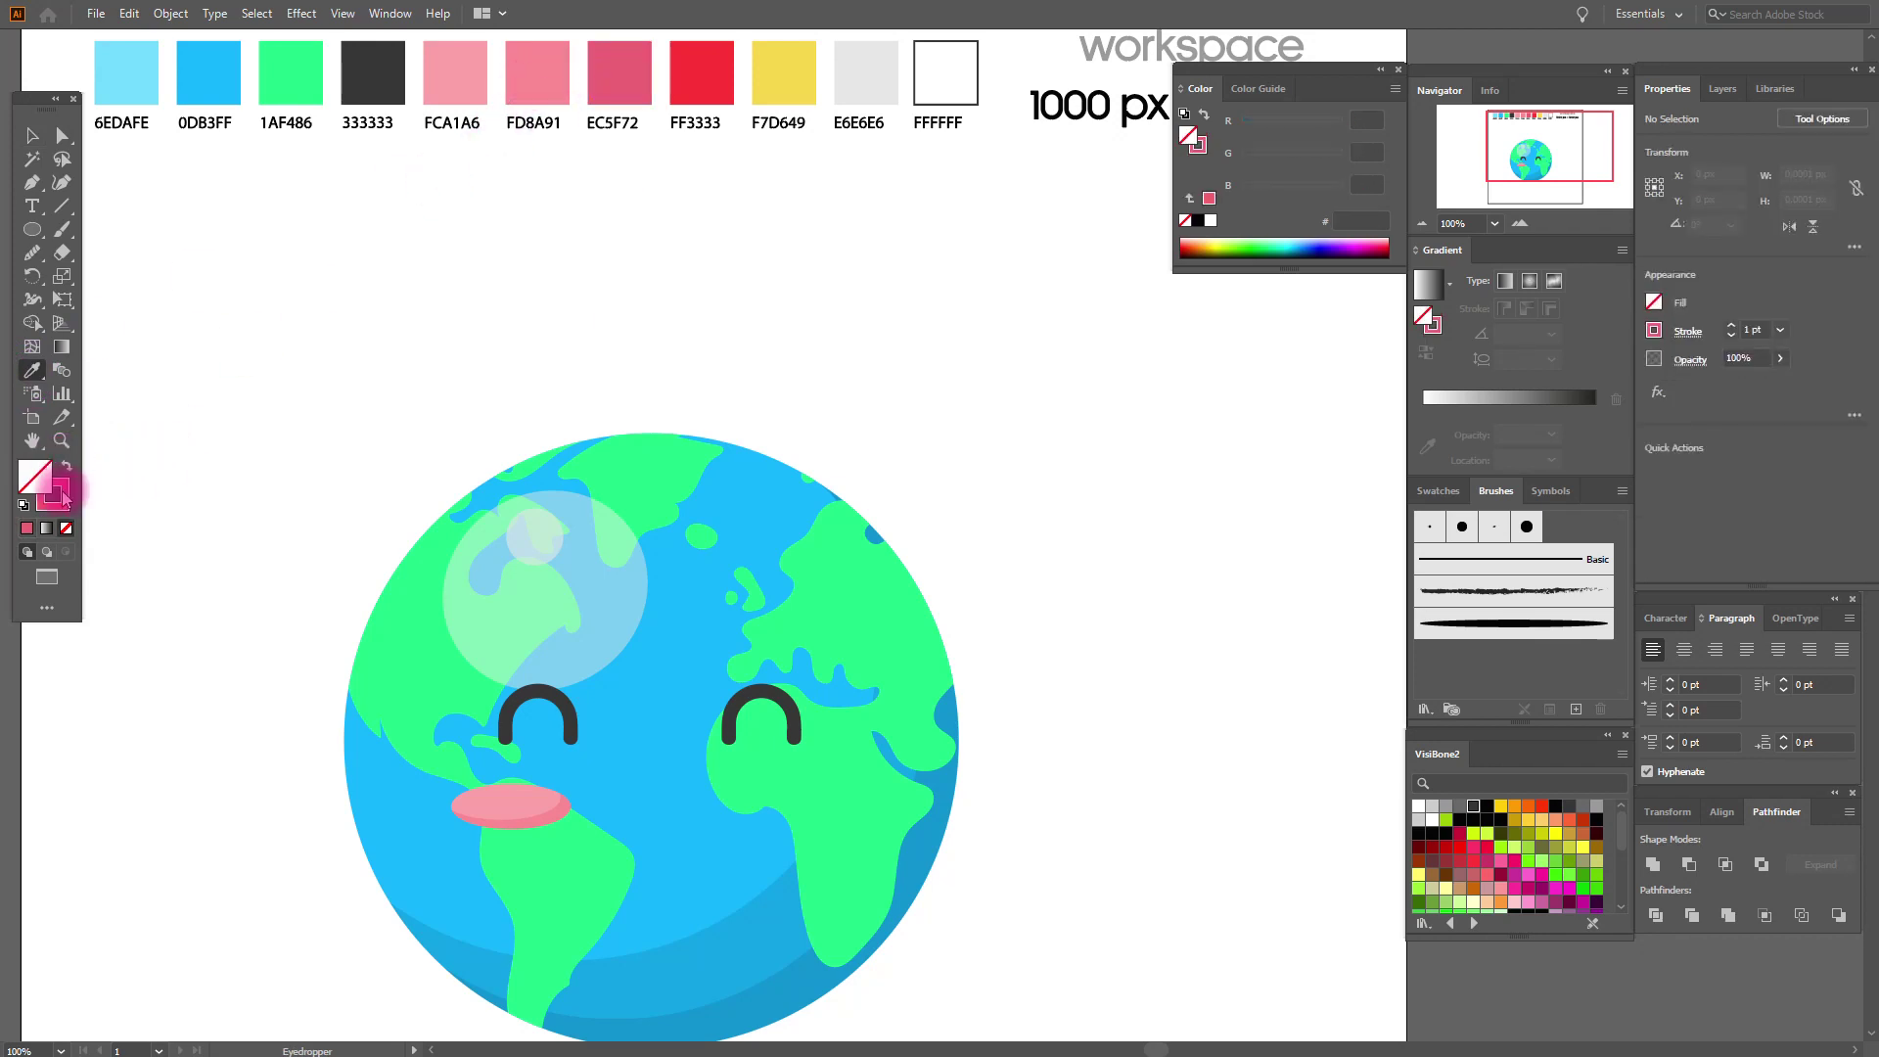
left_click(61, 441)
left_click(695, 794)
left_click(759, 538)
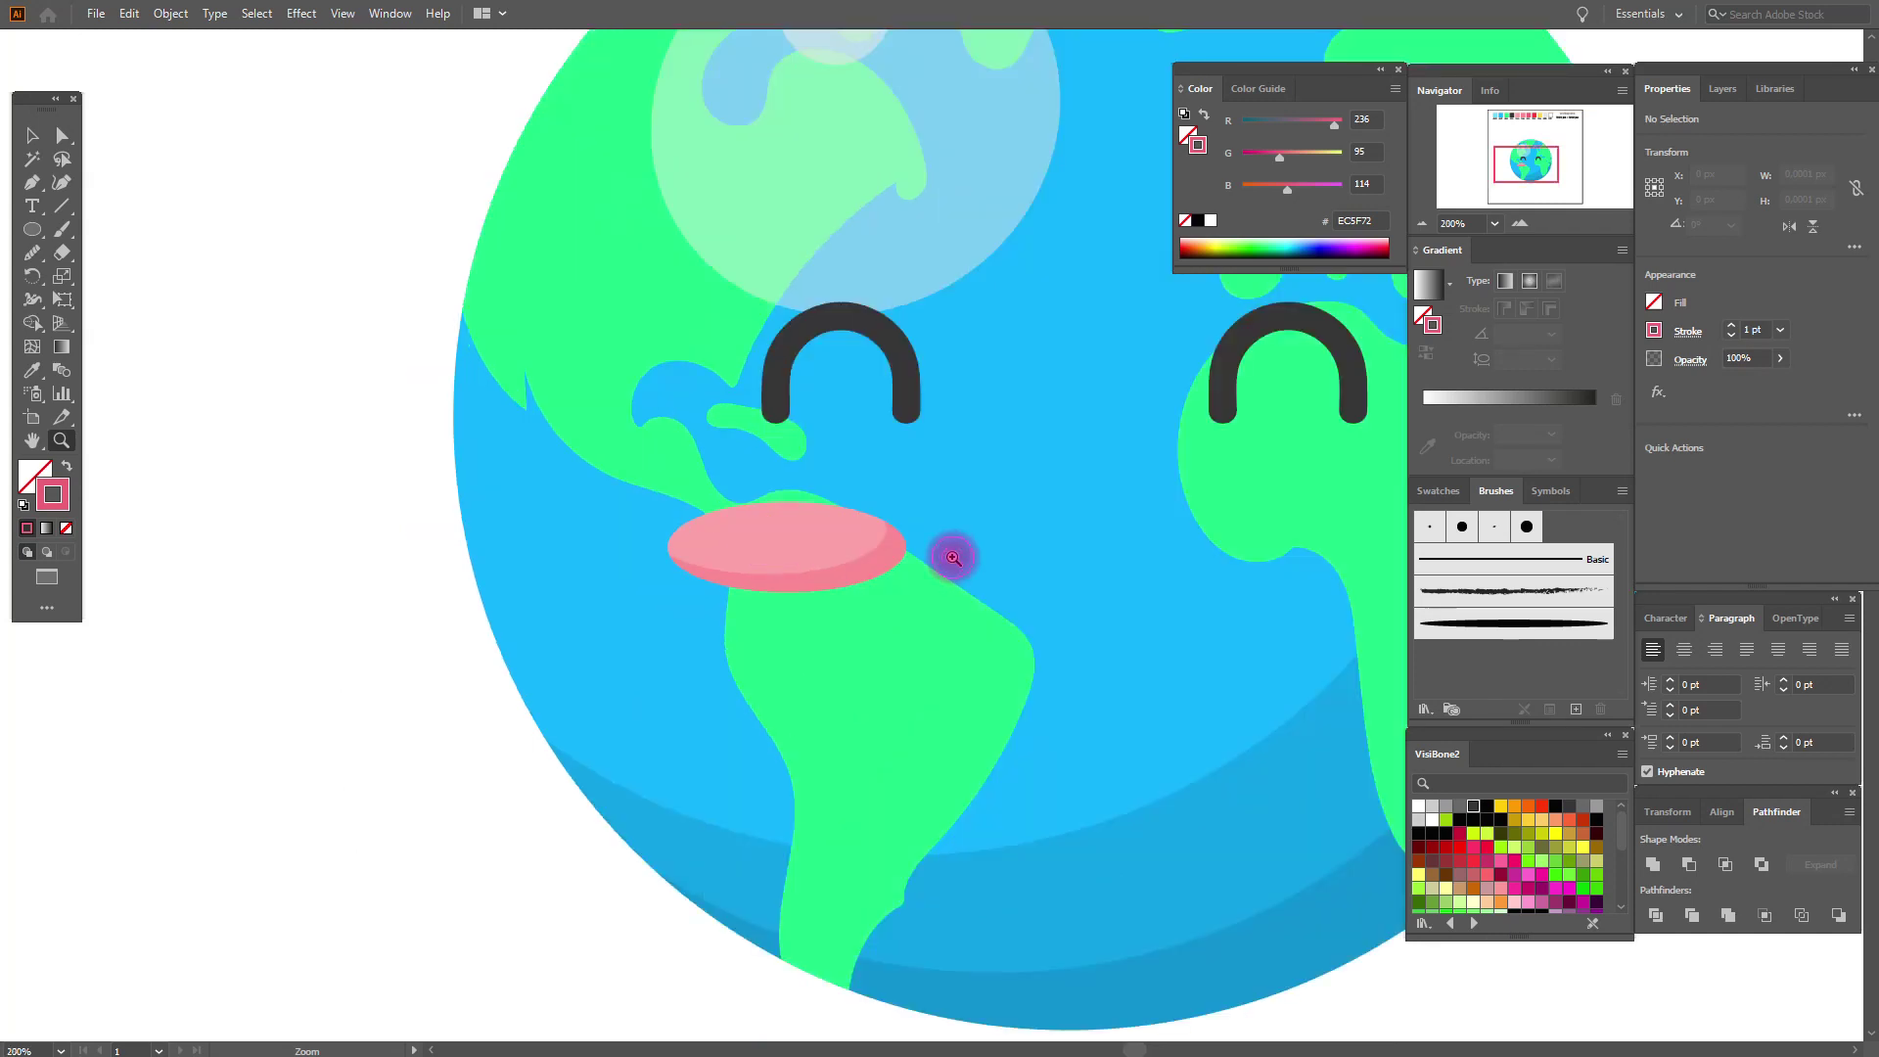
left_click(950, 551)
left_click(893, 527)
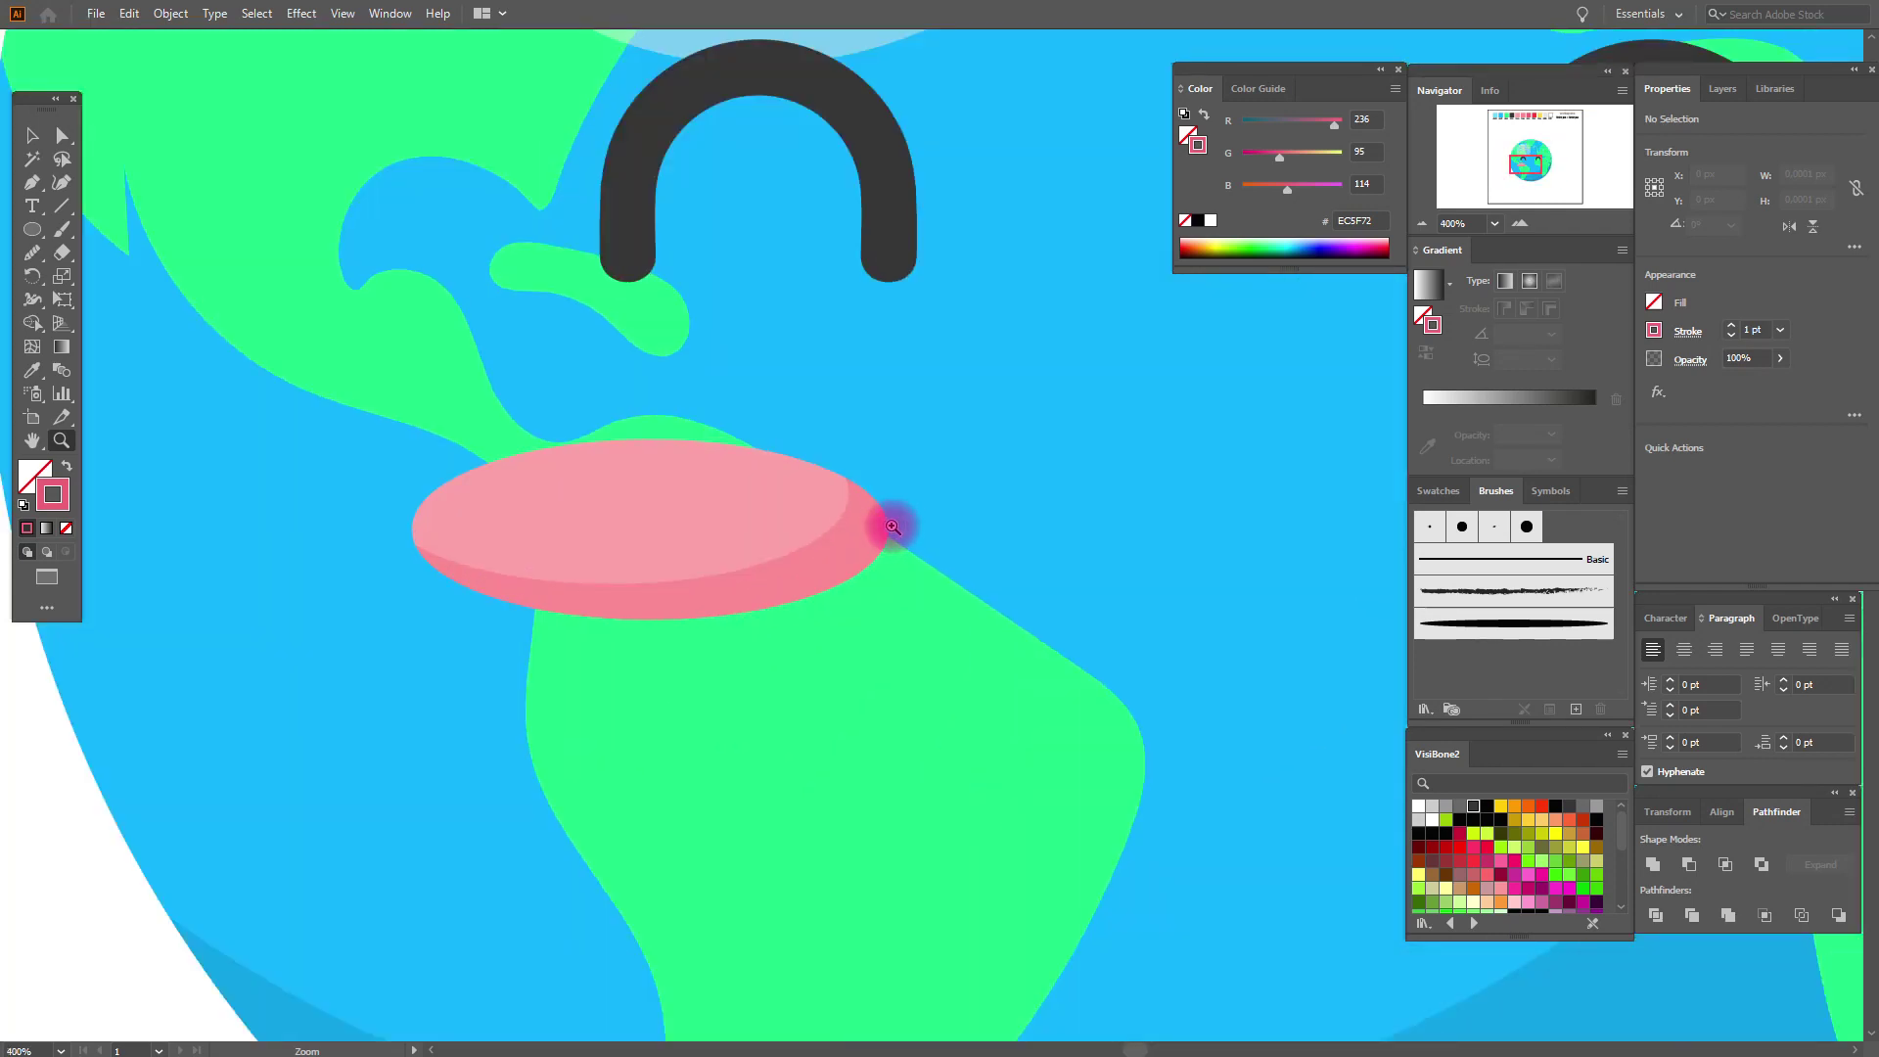
Paint three parallel diagonal 3 pt Round strokes across the blush.
left_click(62, 229)
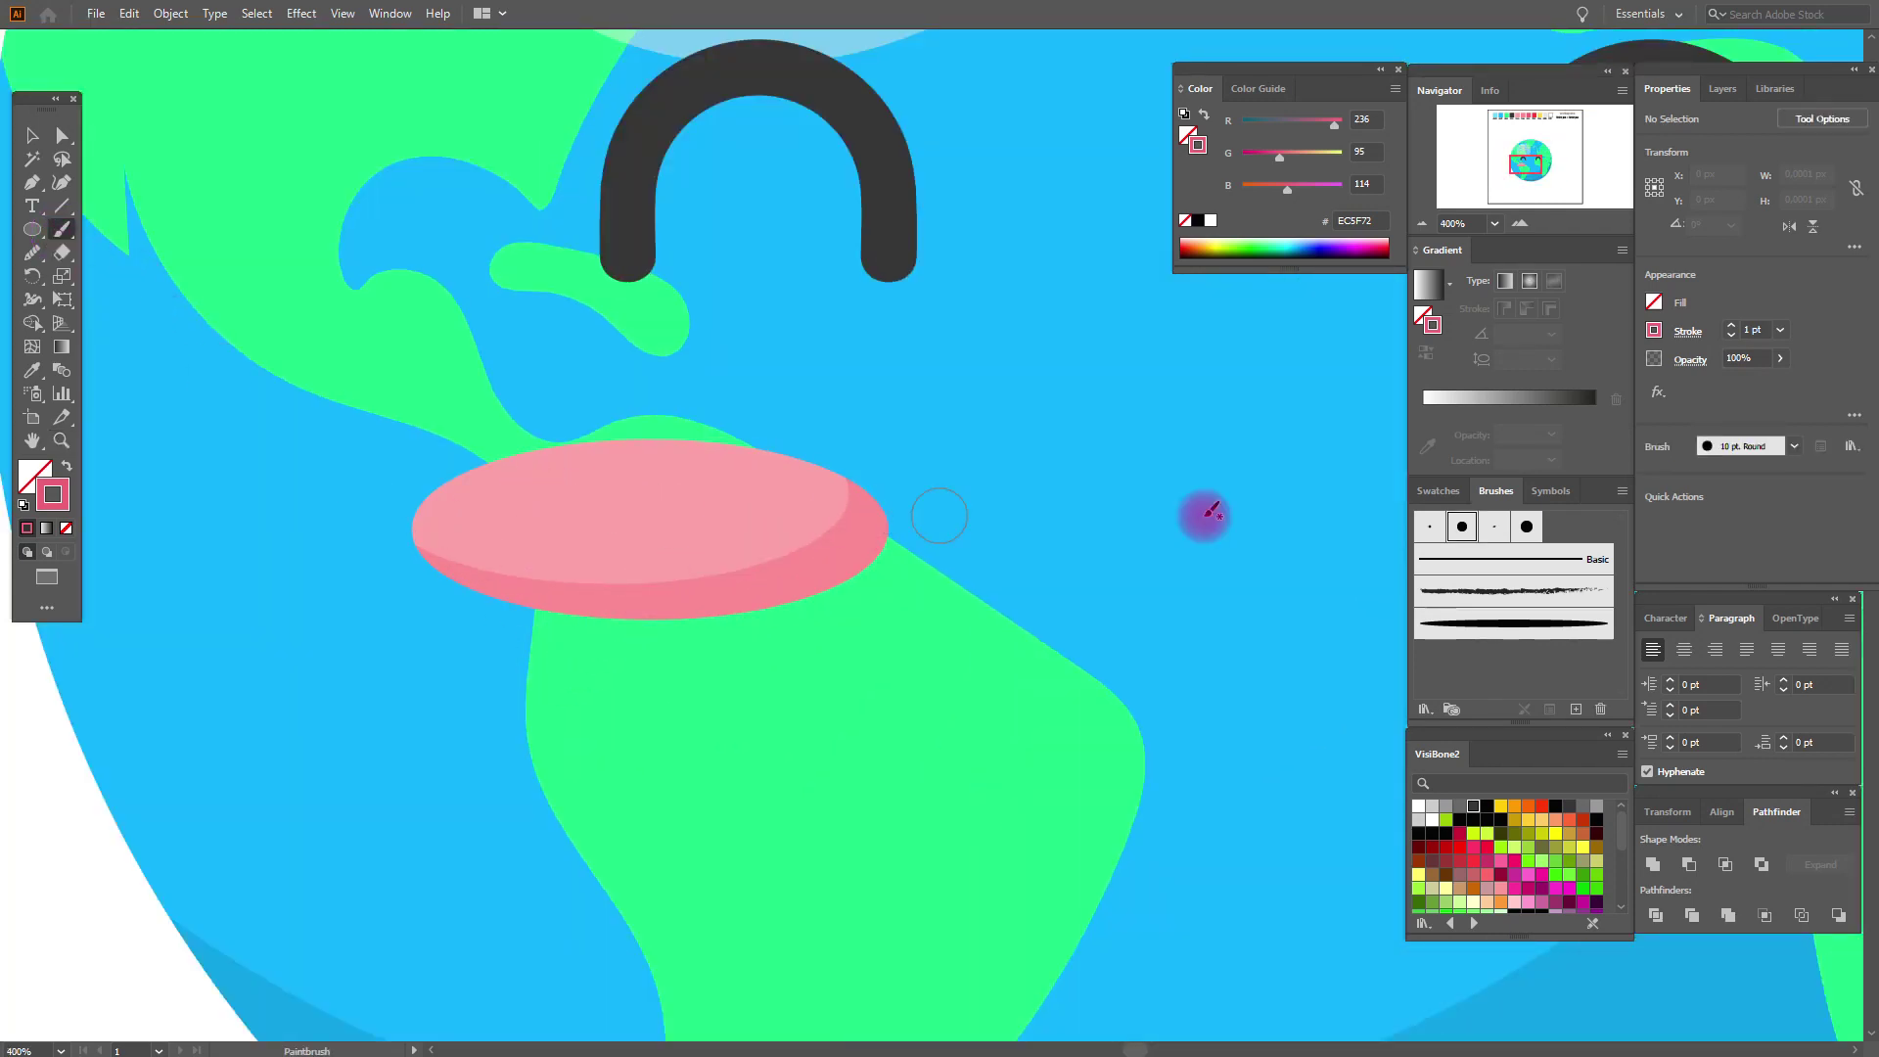
left_click(1429, 526)
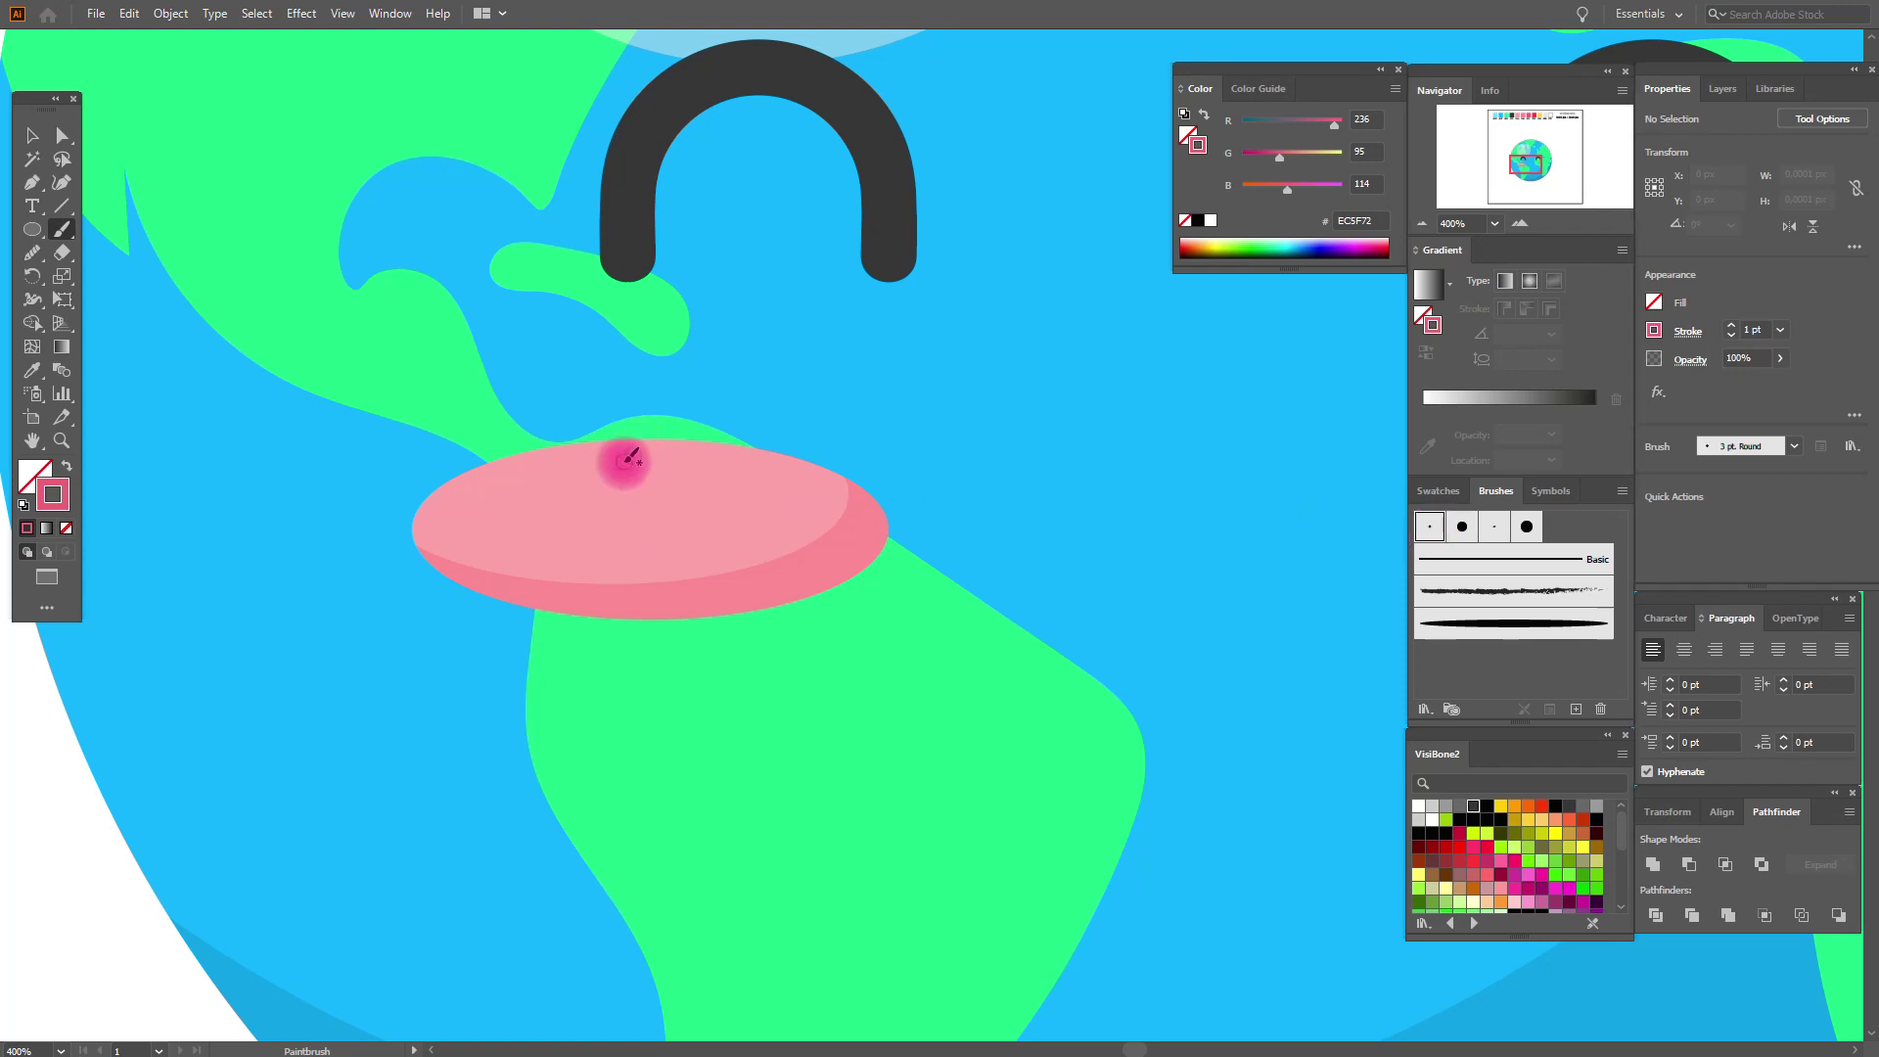
left_click_drag(631, 464, 585, 558)
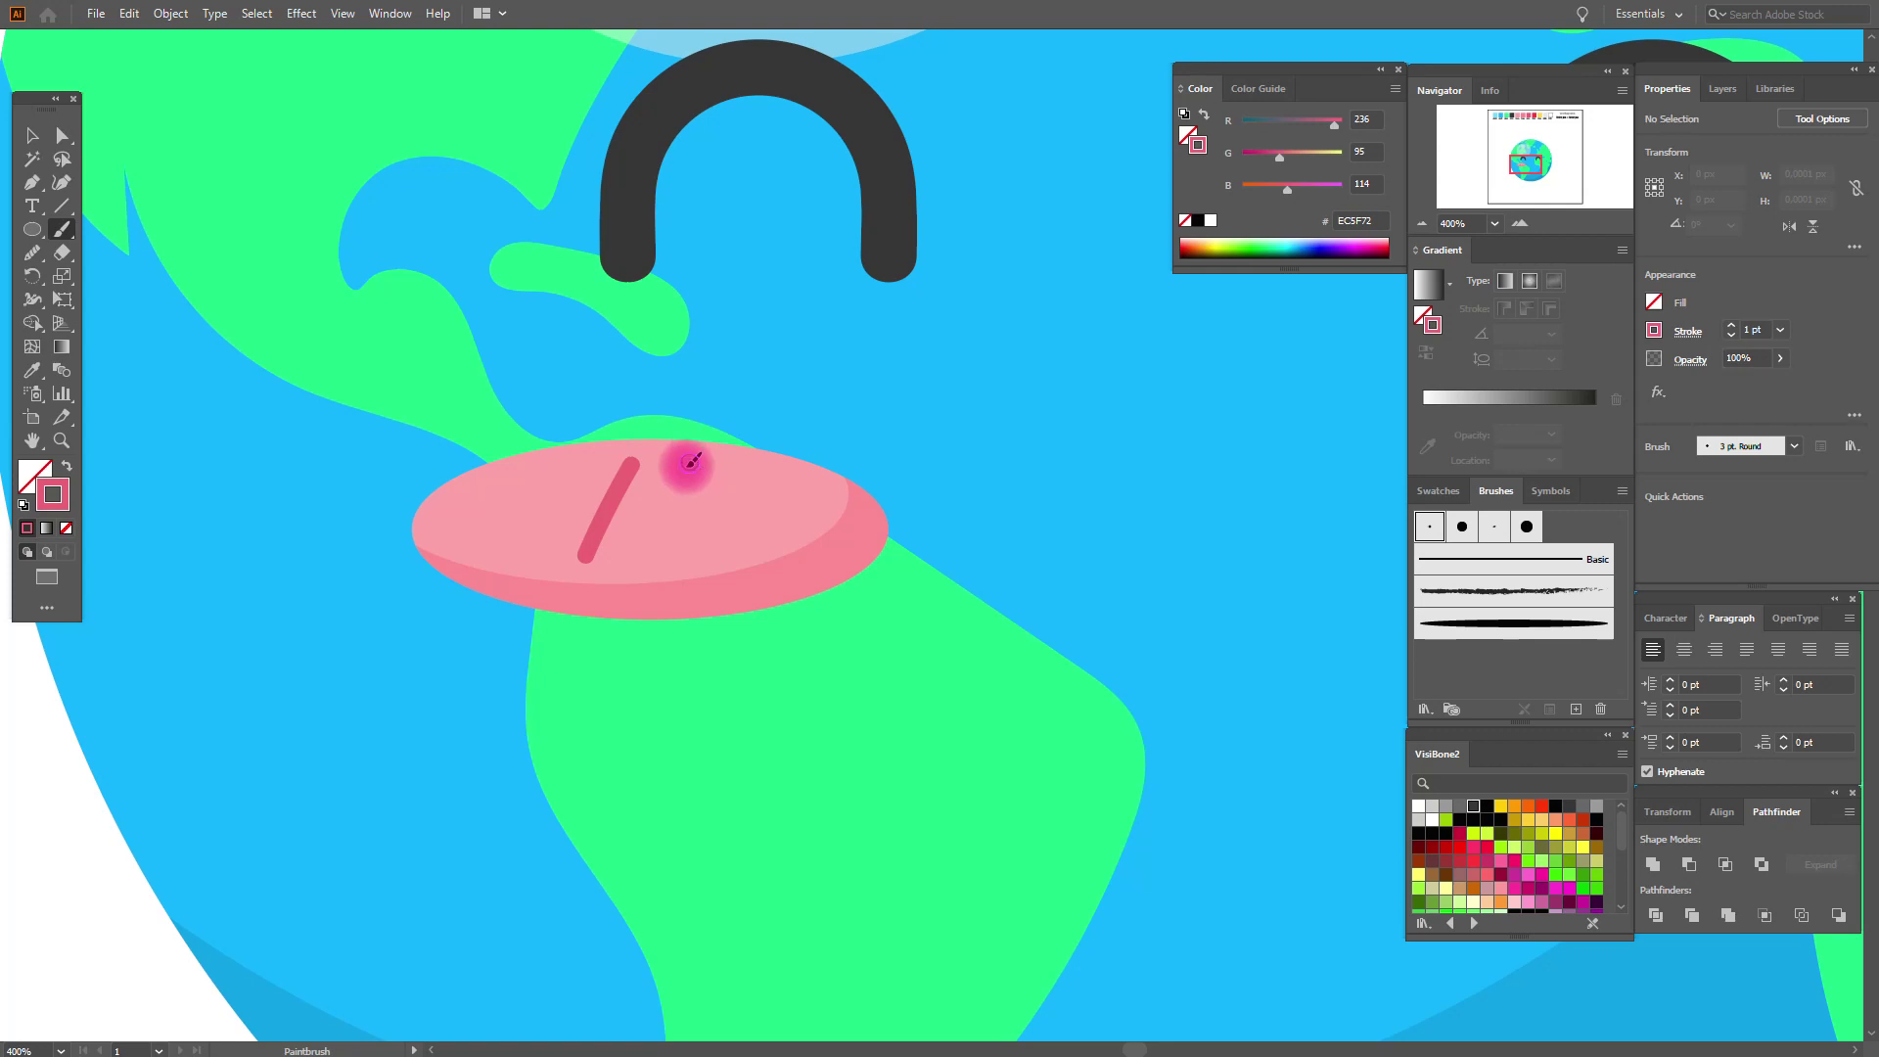
left_click_drag(691, 462, 643, 554)
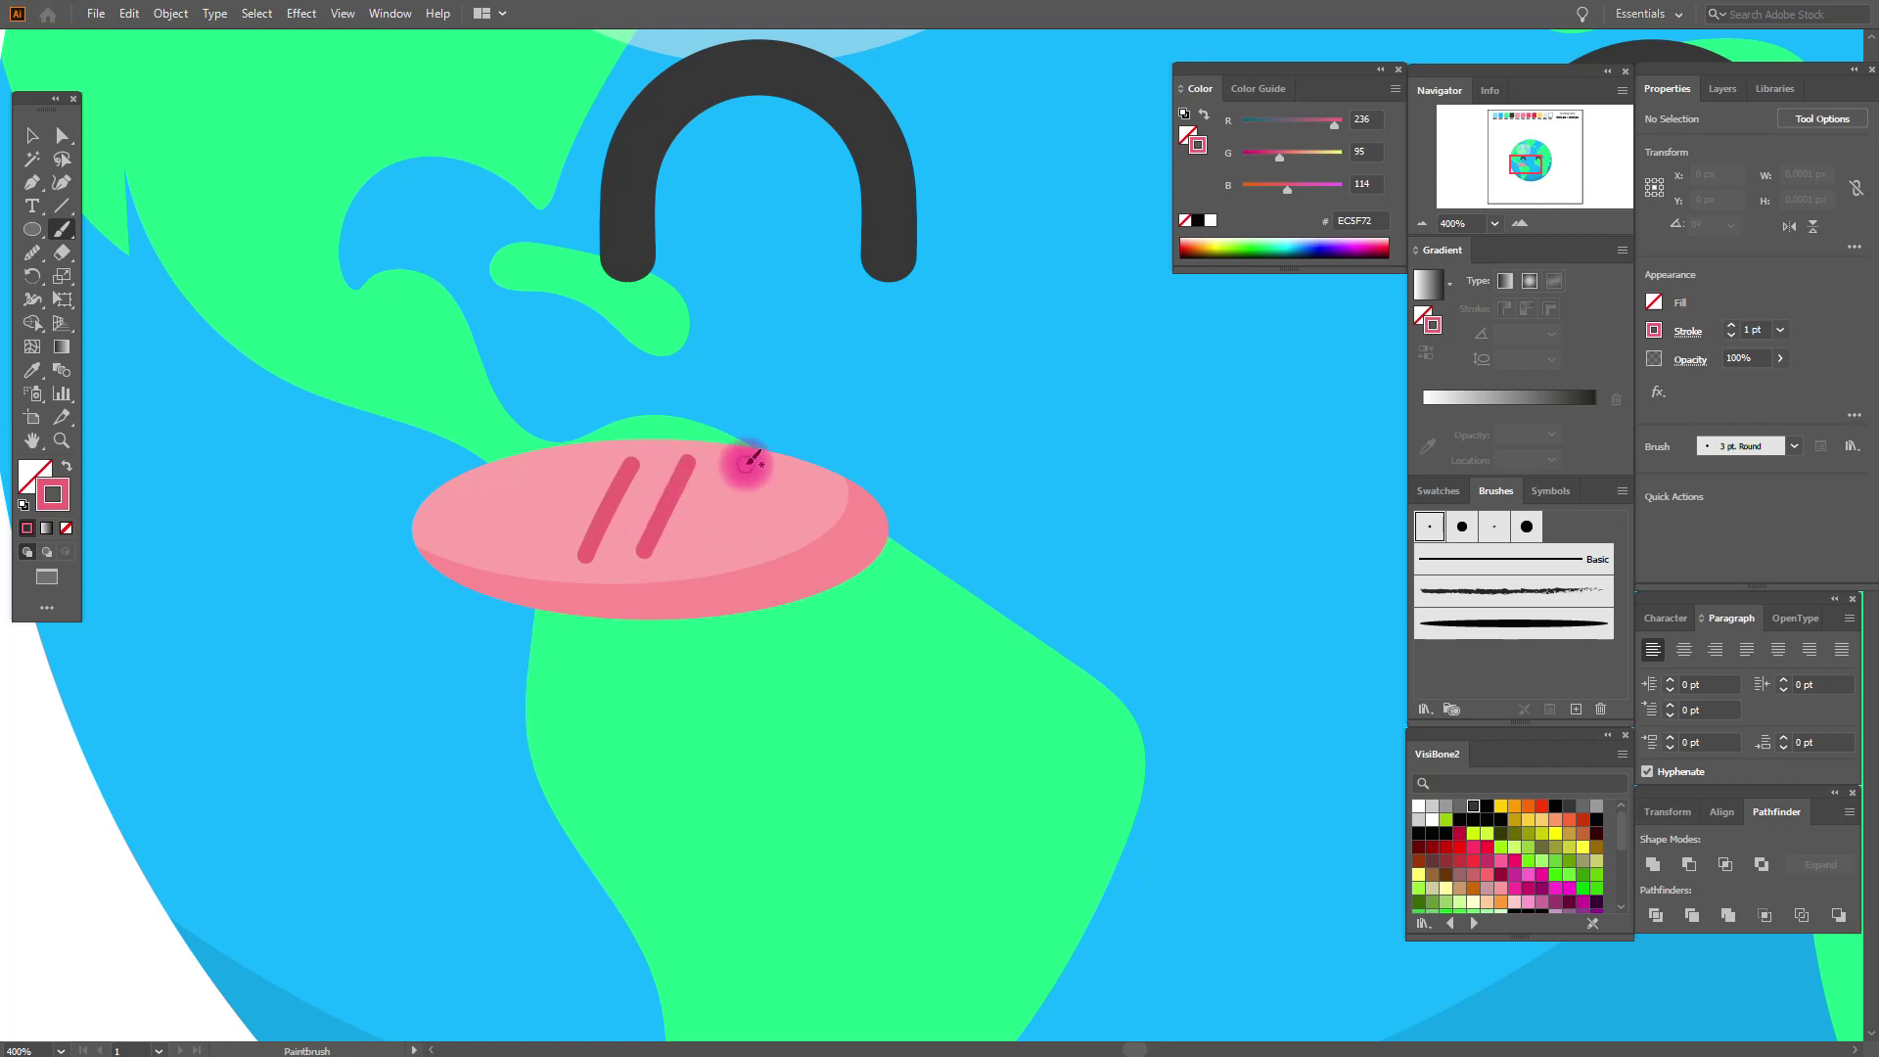
left_click_drag(744, 464, 701, 554)
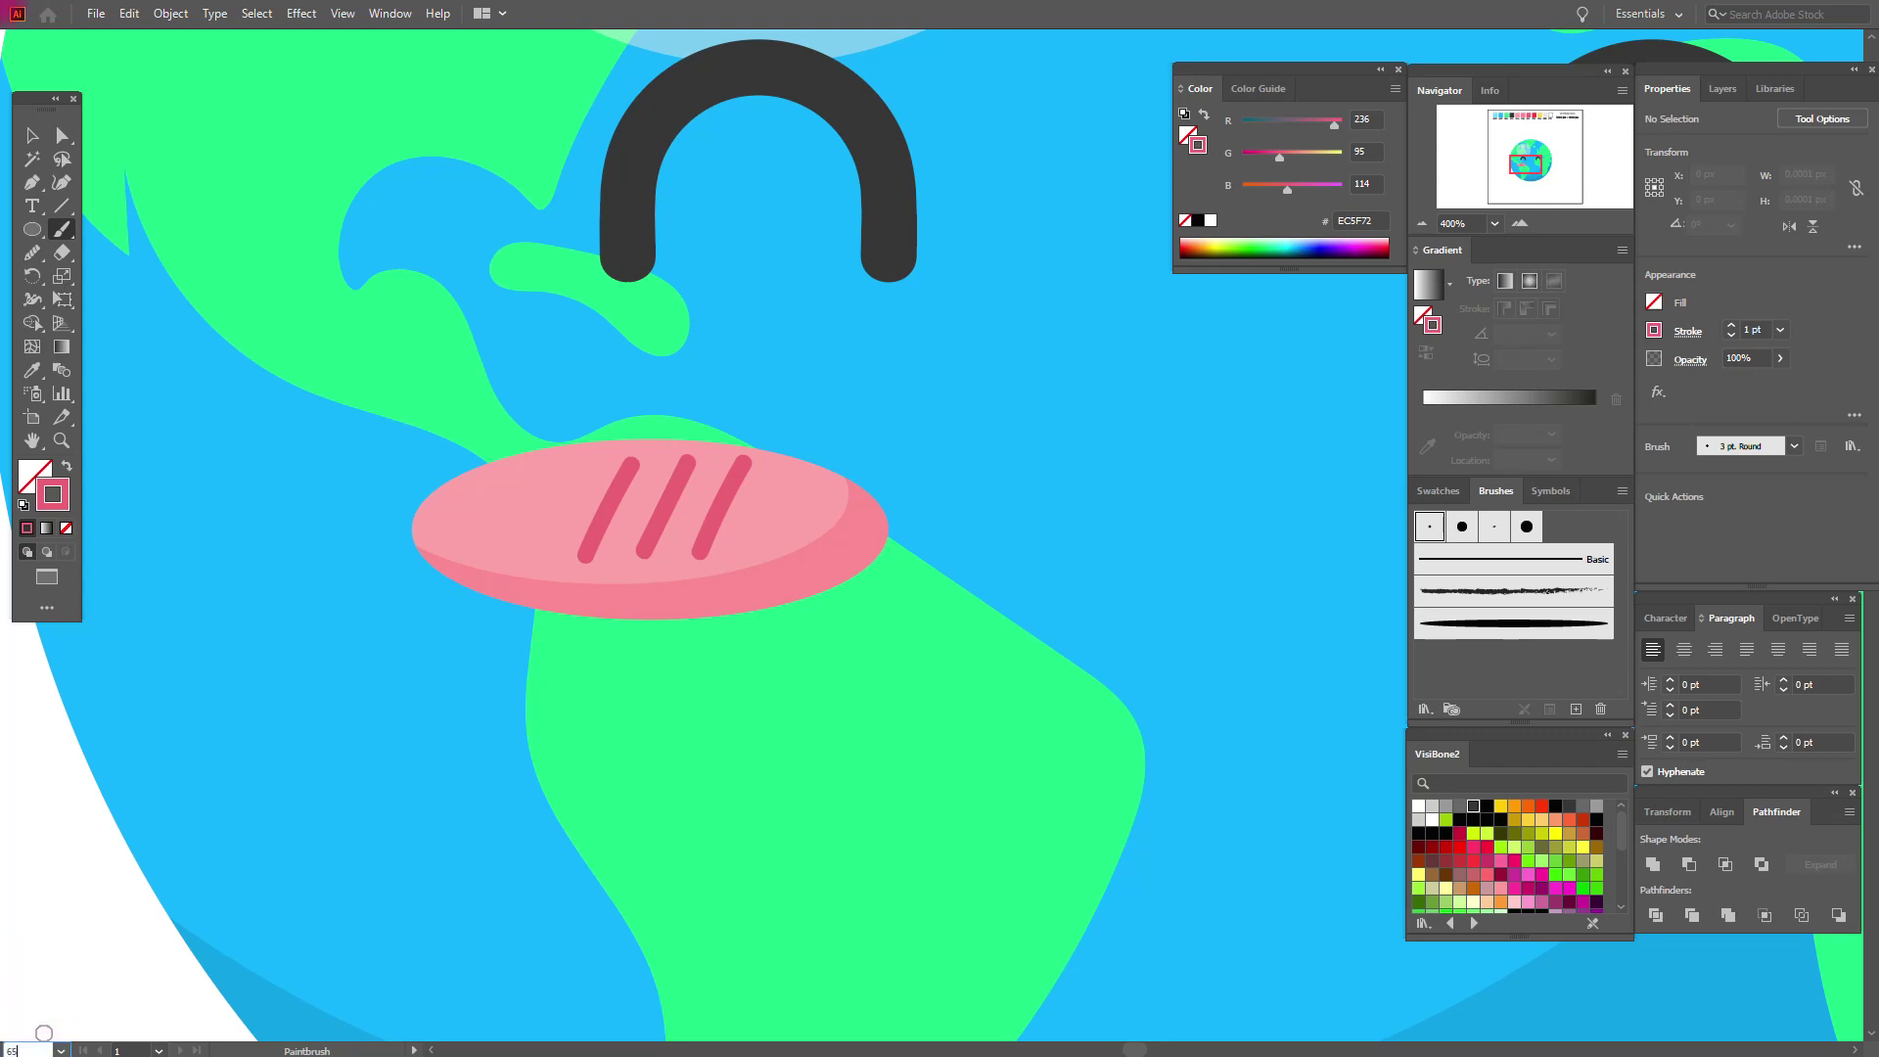
key("Return")
left_click(30, 440)
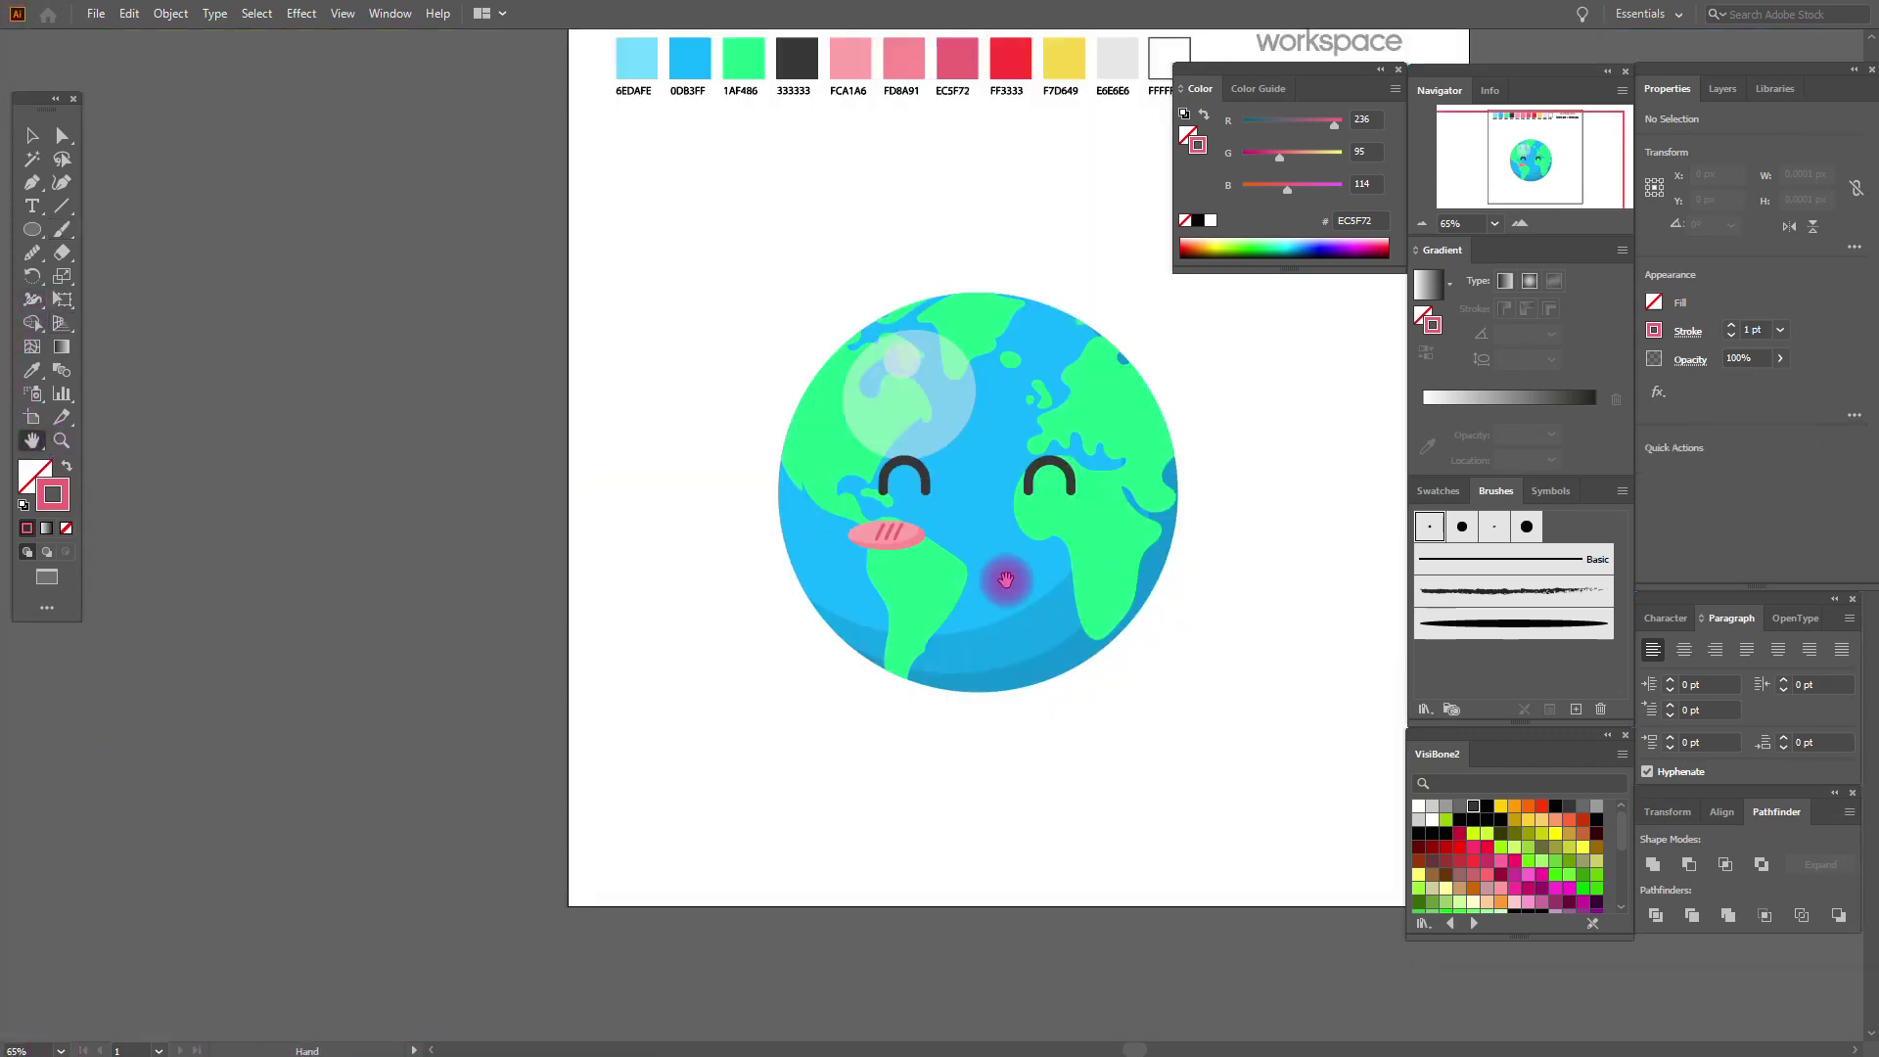
left_click_drag(1005, 565, 613, 590)
Group the left-cheek blush with its three strokes.
left_click(32, 137)
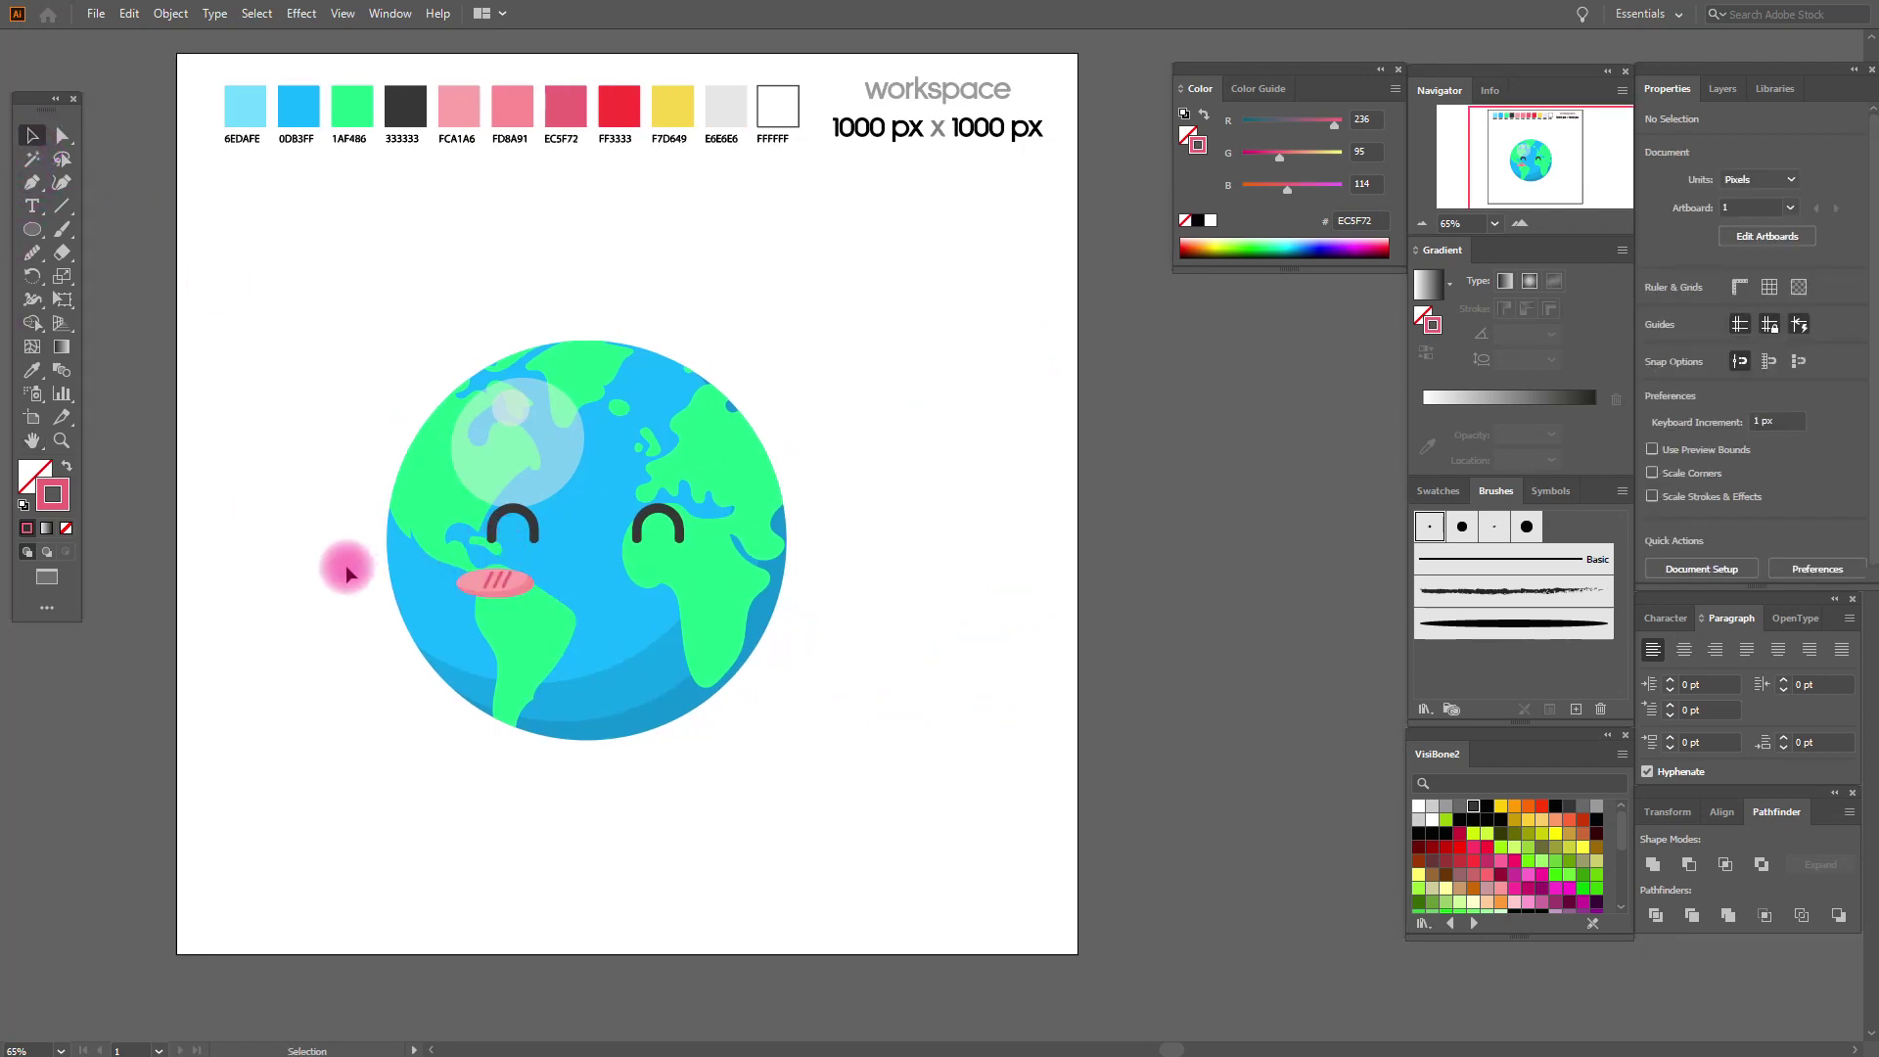
left_click(390, 574)
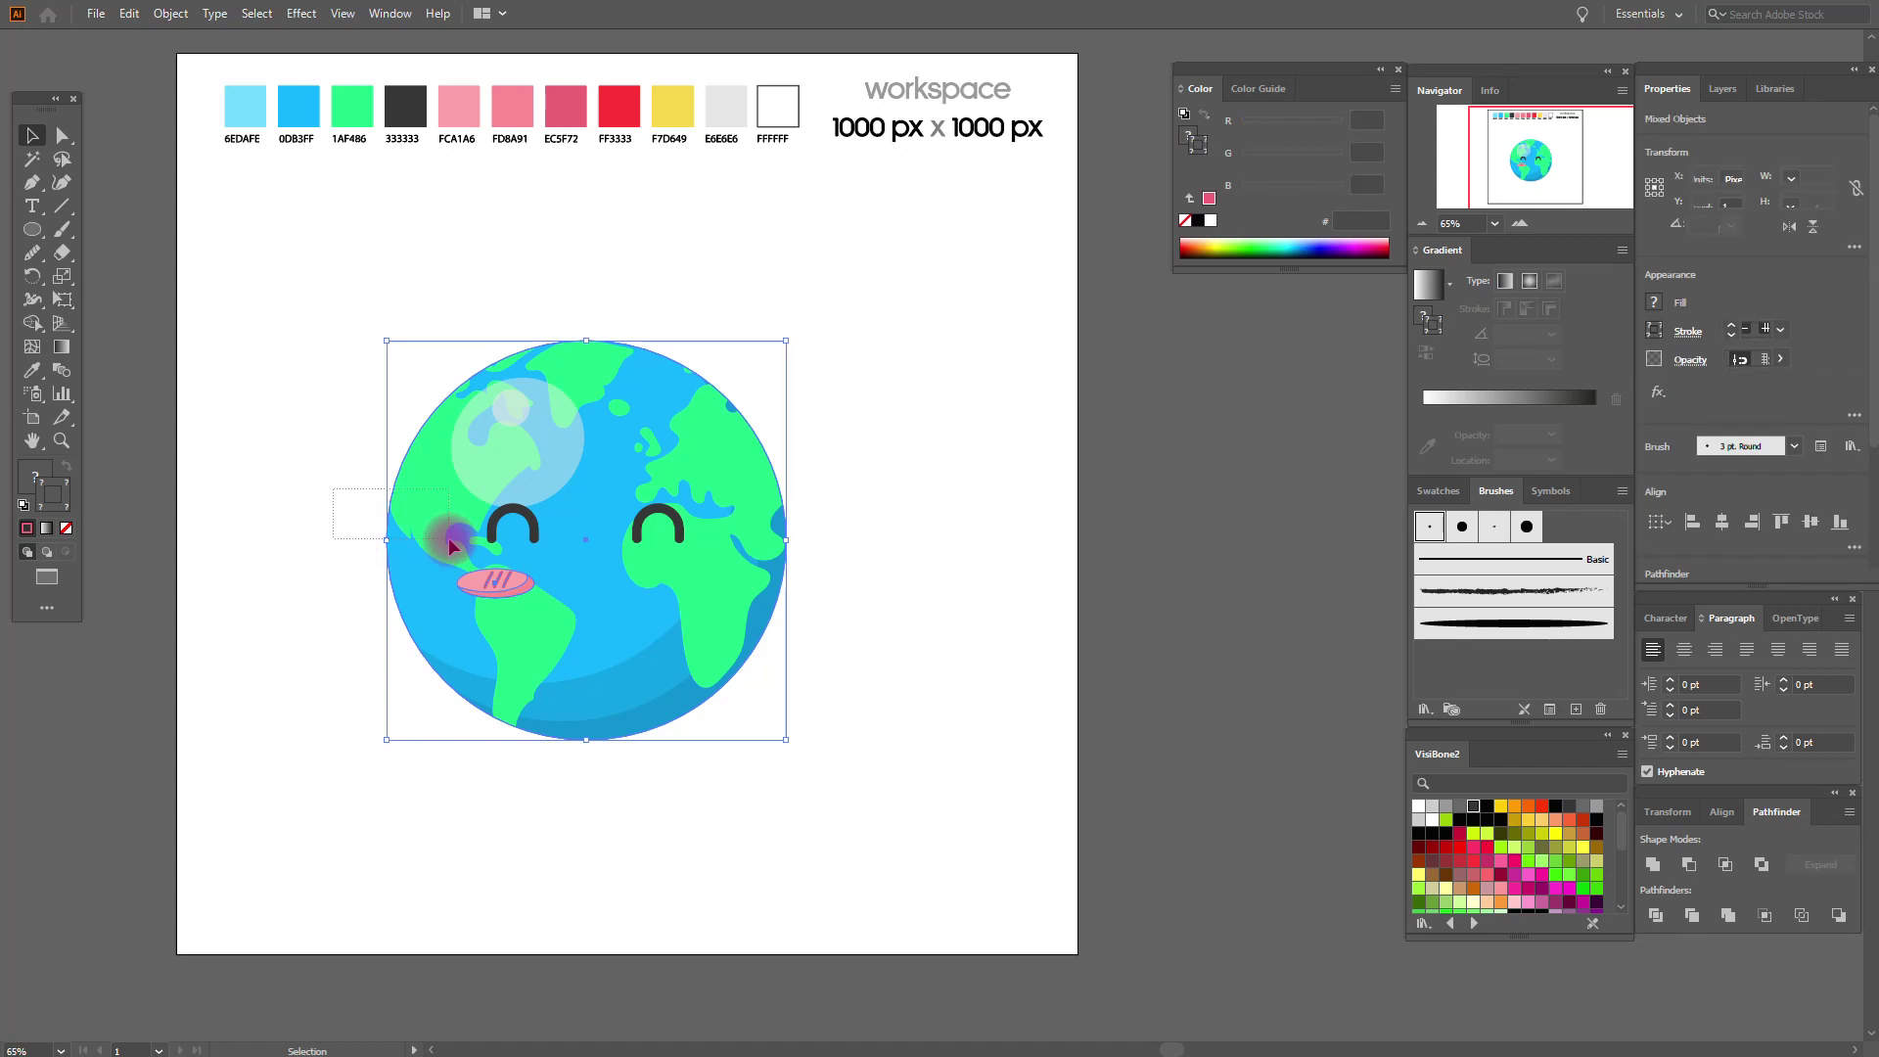
left_click(495, 582)
right_click(583, 592)
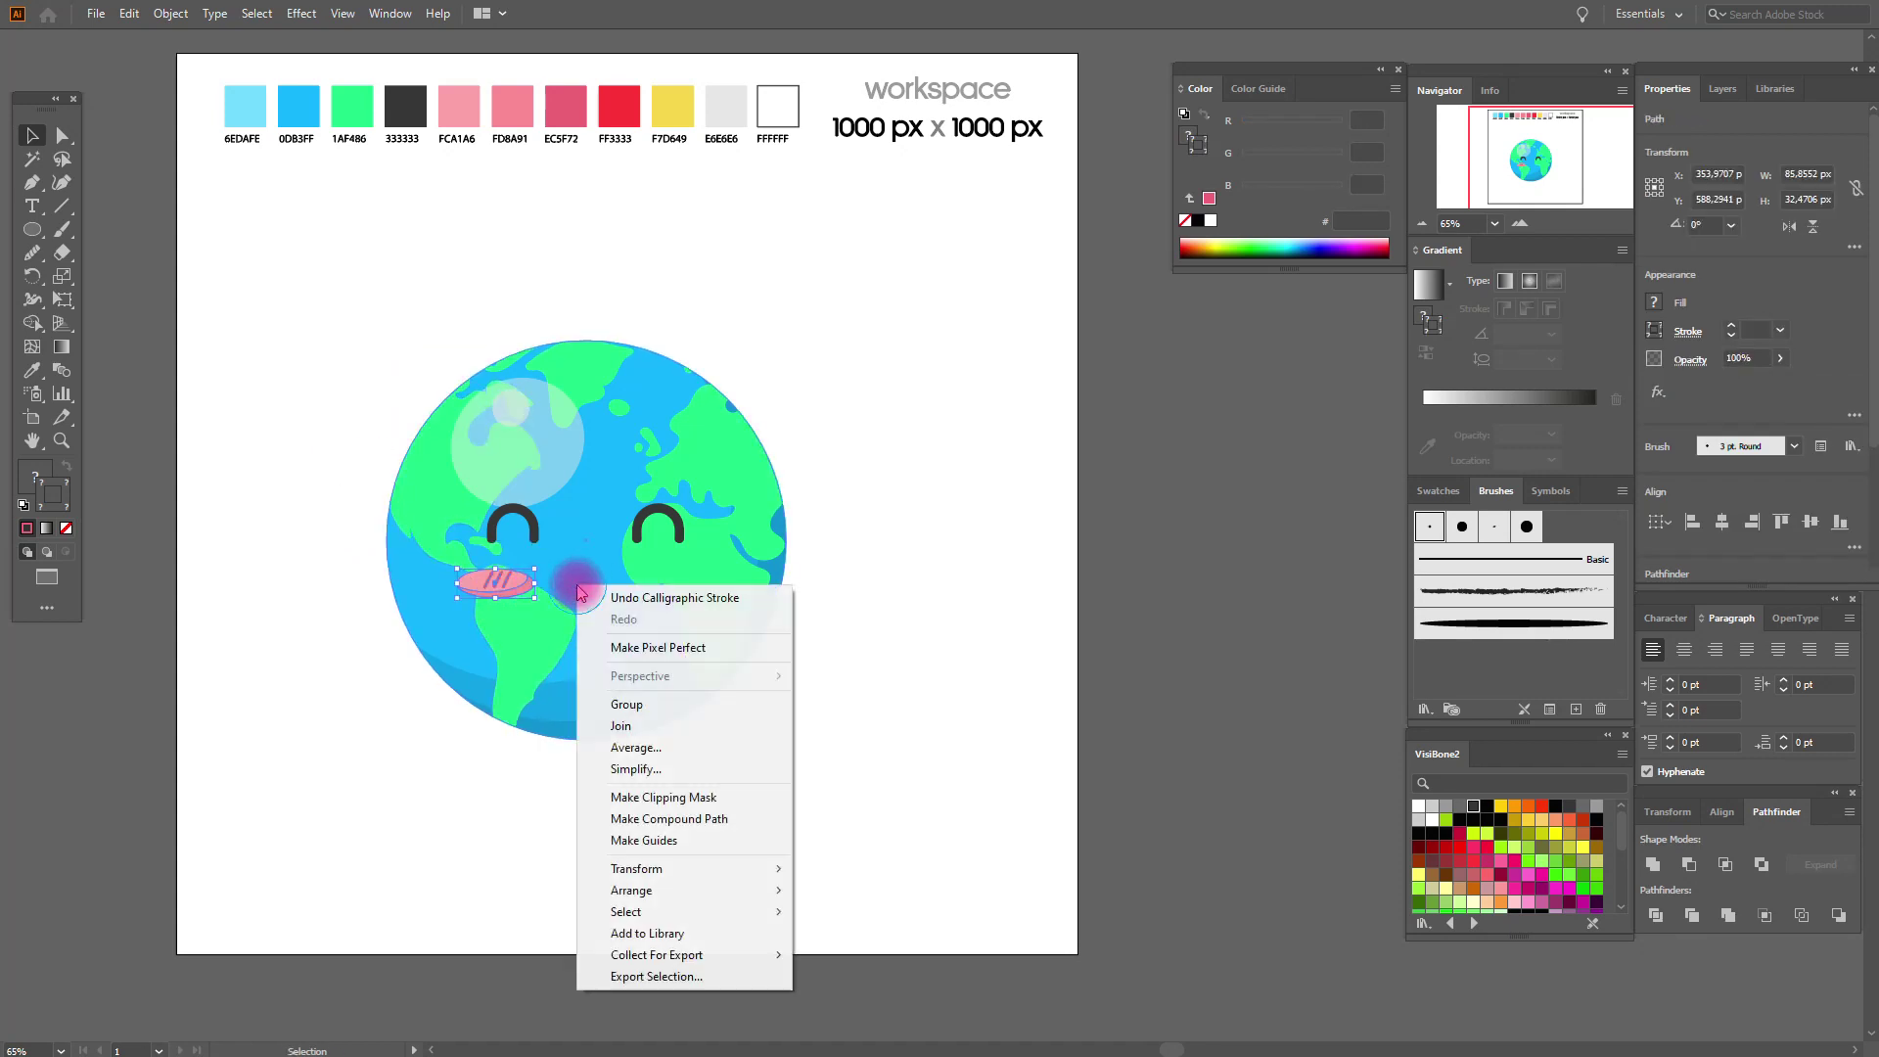
left_click(631, 703)
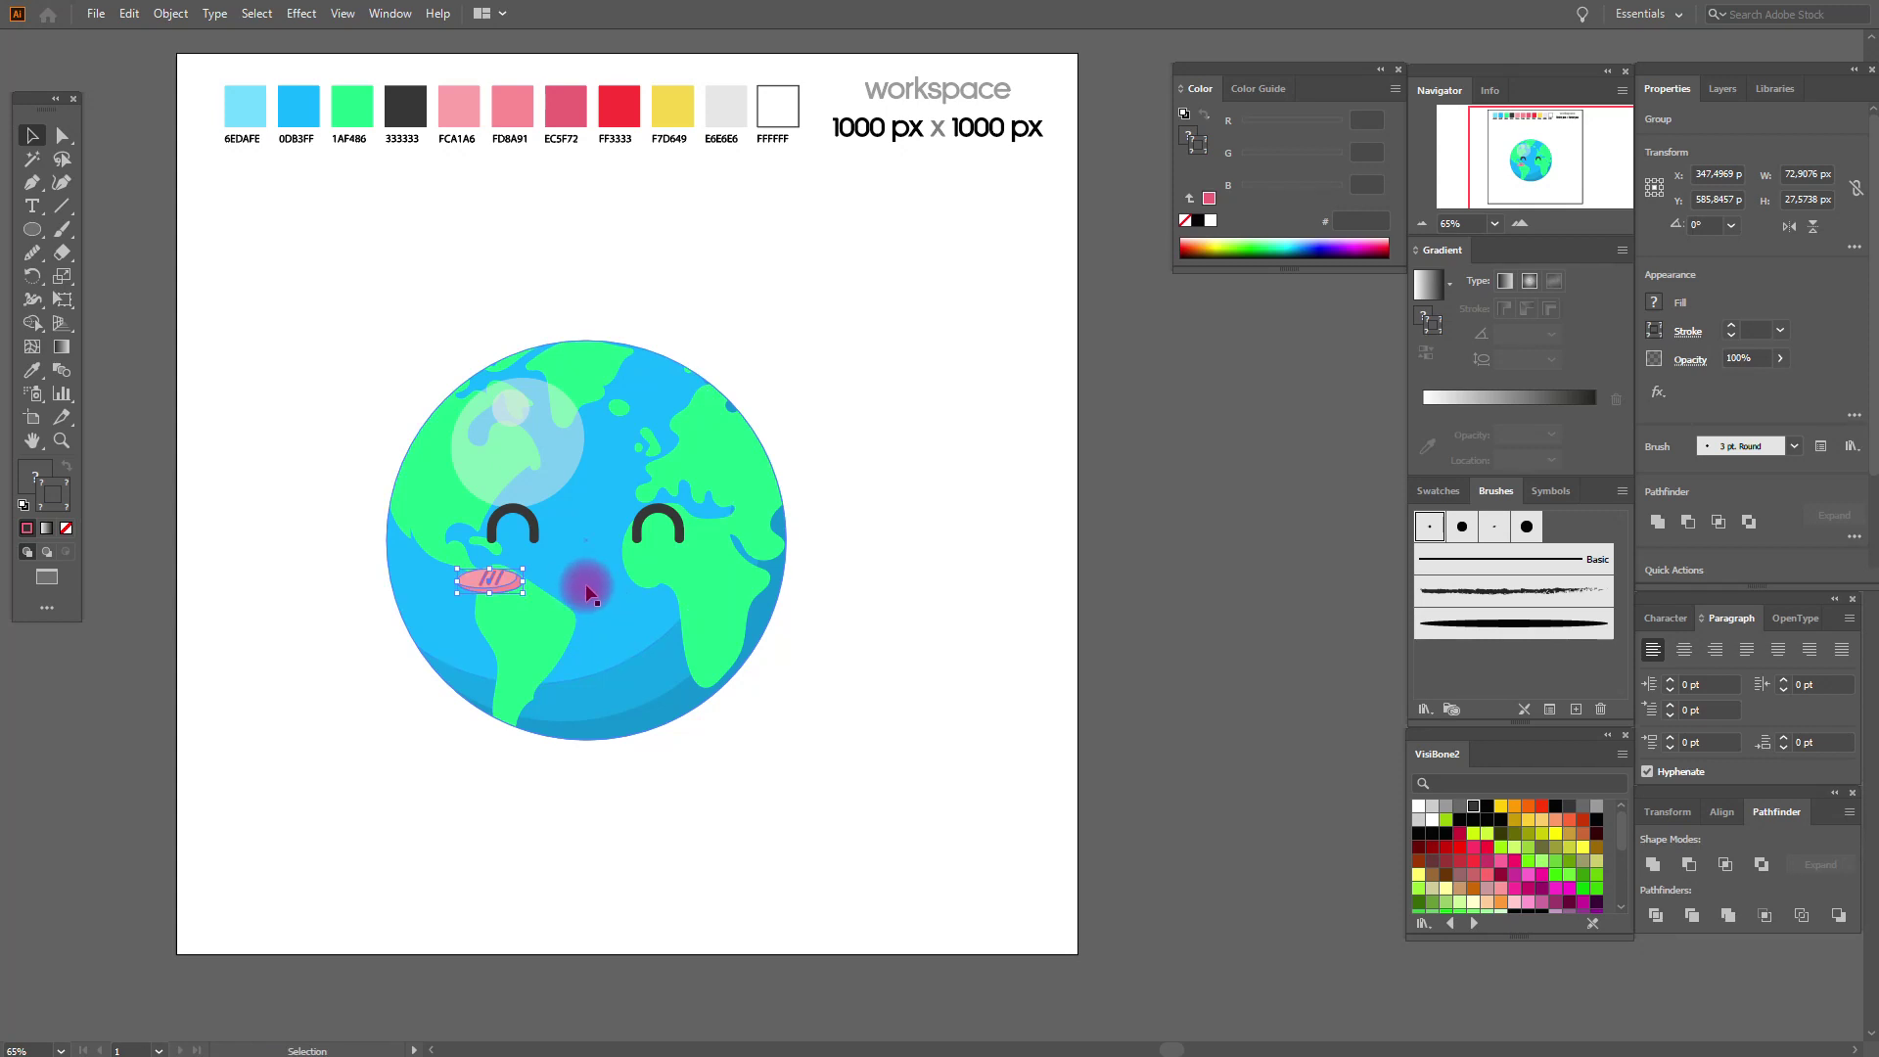
Reflect the blush group and place the mirrored copy under the right eye.
right_click(587, 592)
mouse_move(646, 804)
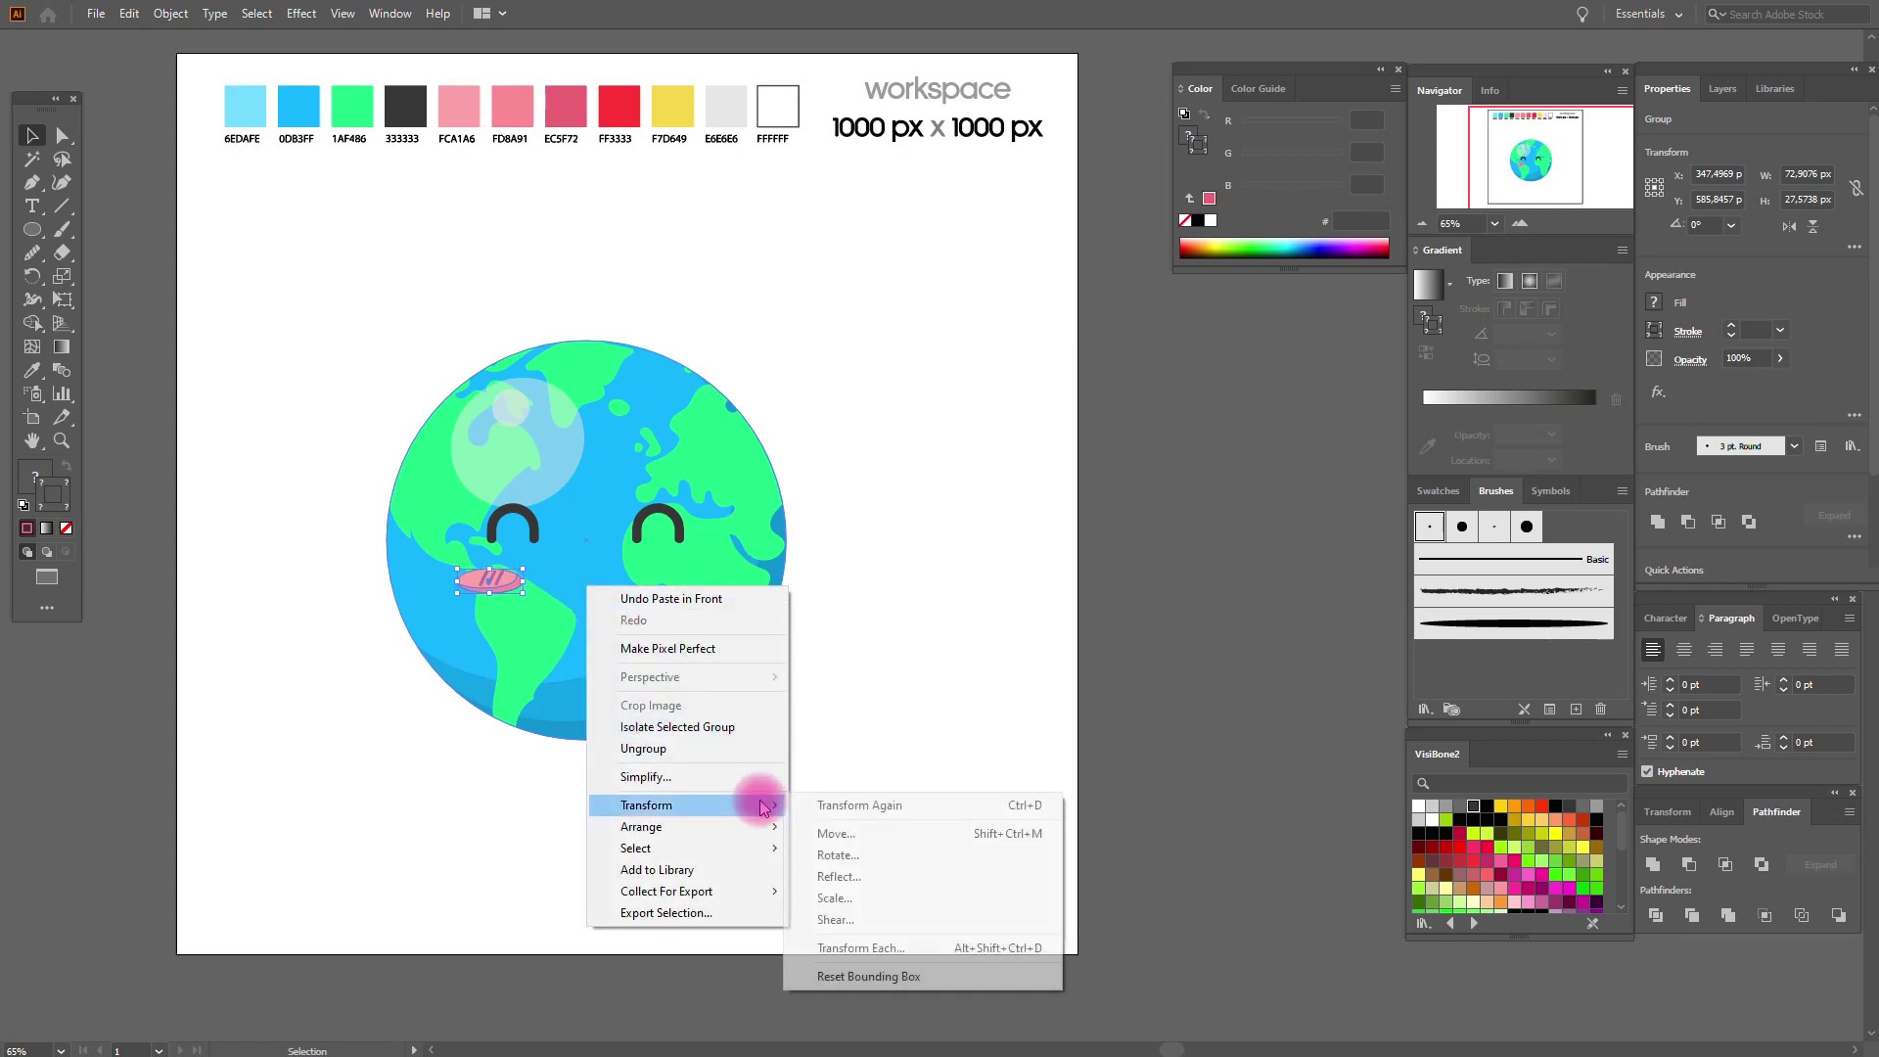
left_click(910, 874)
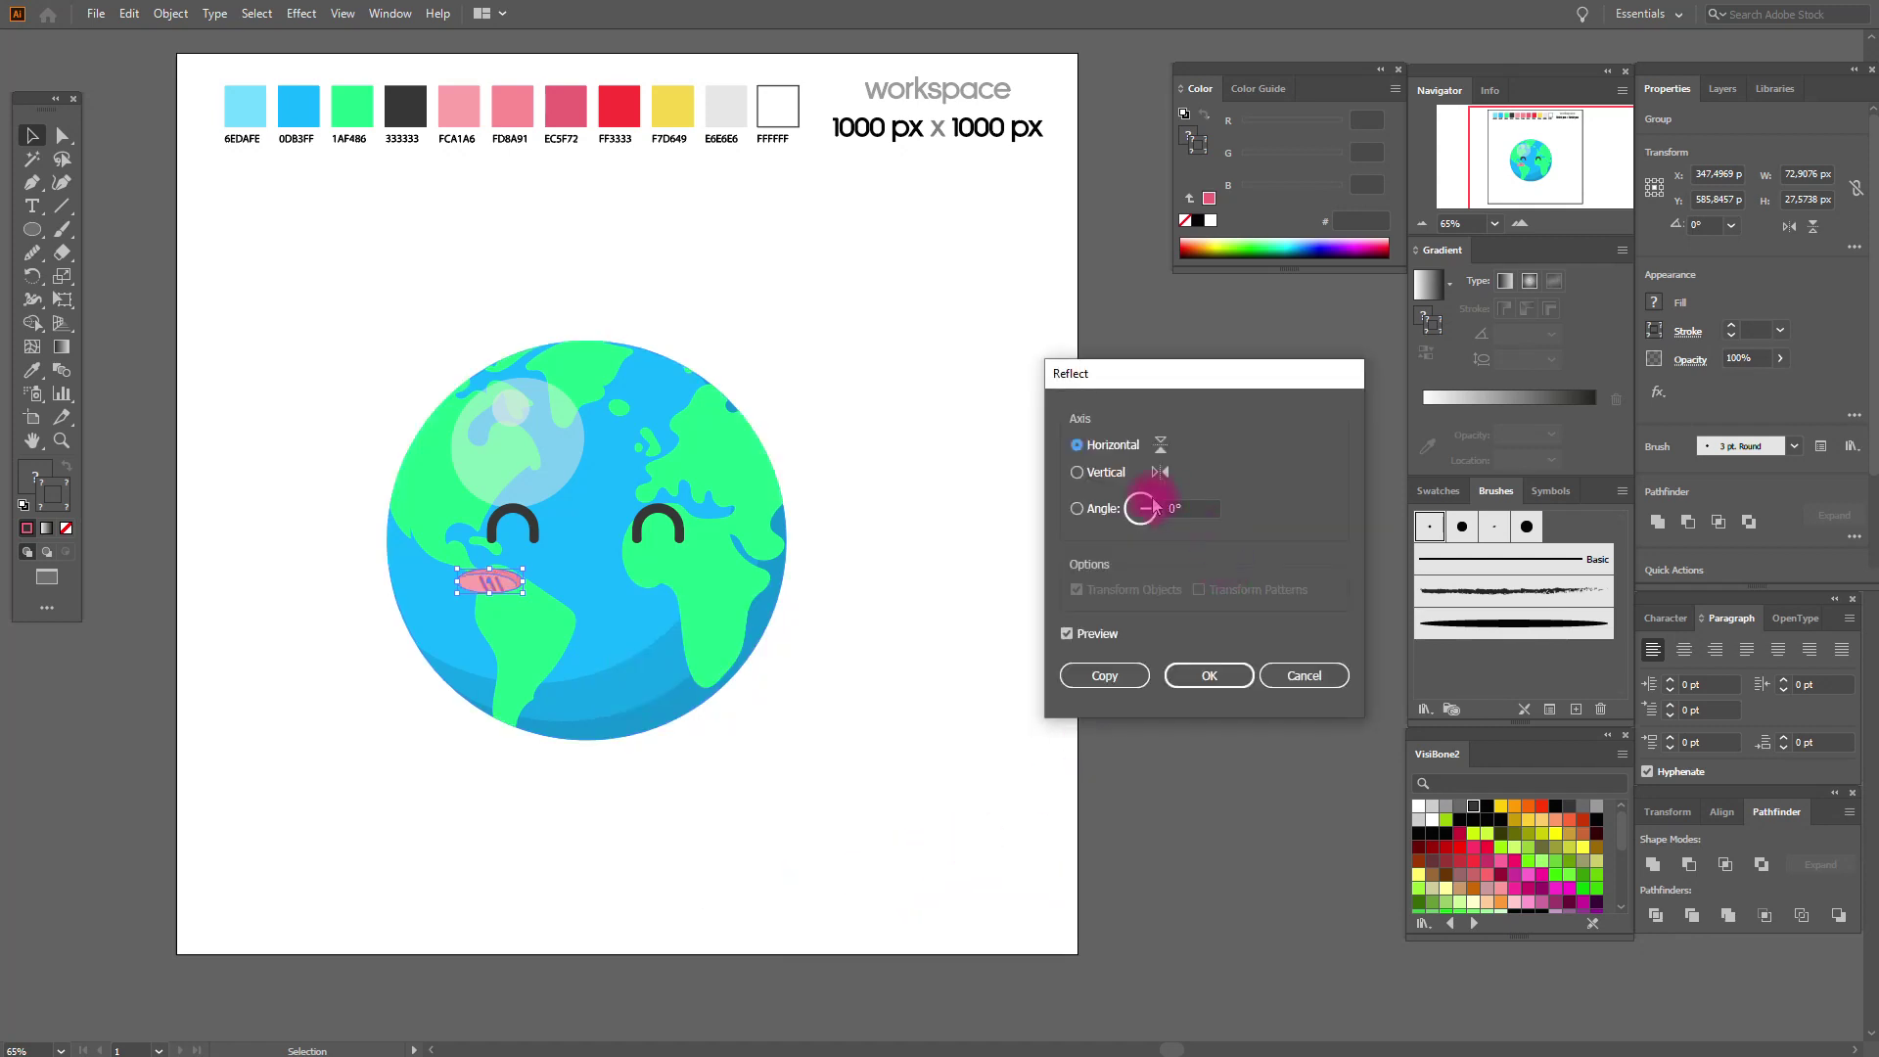
left_click(1209, 666)
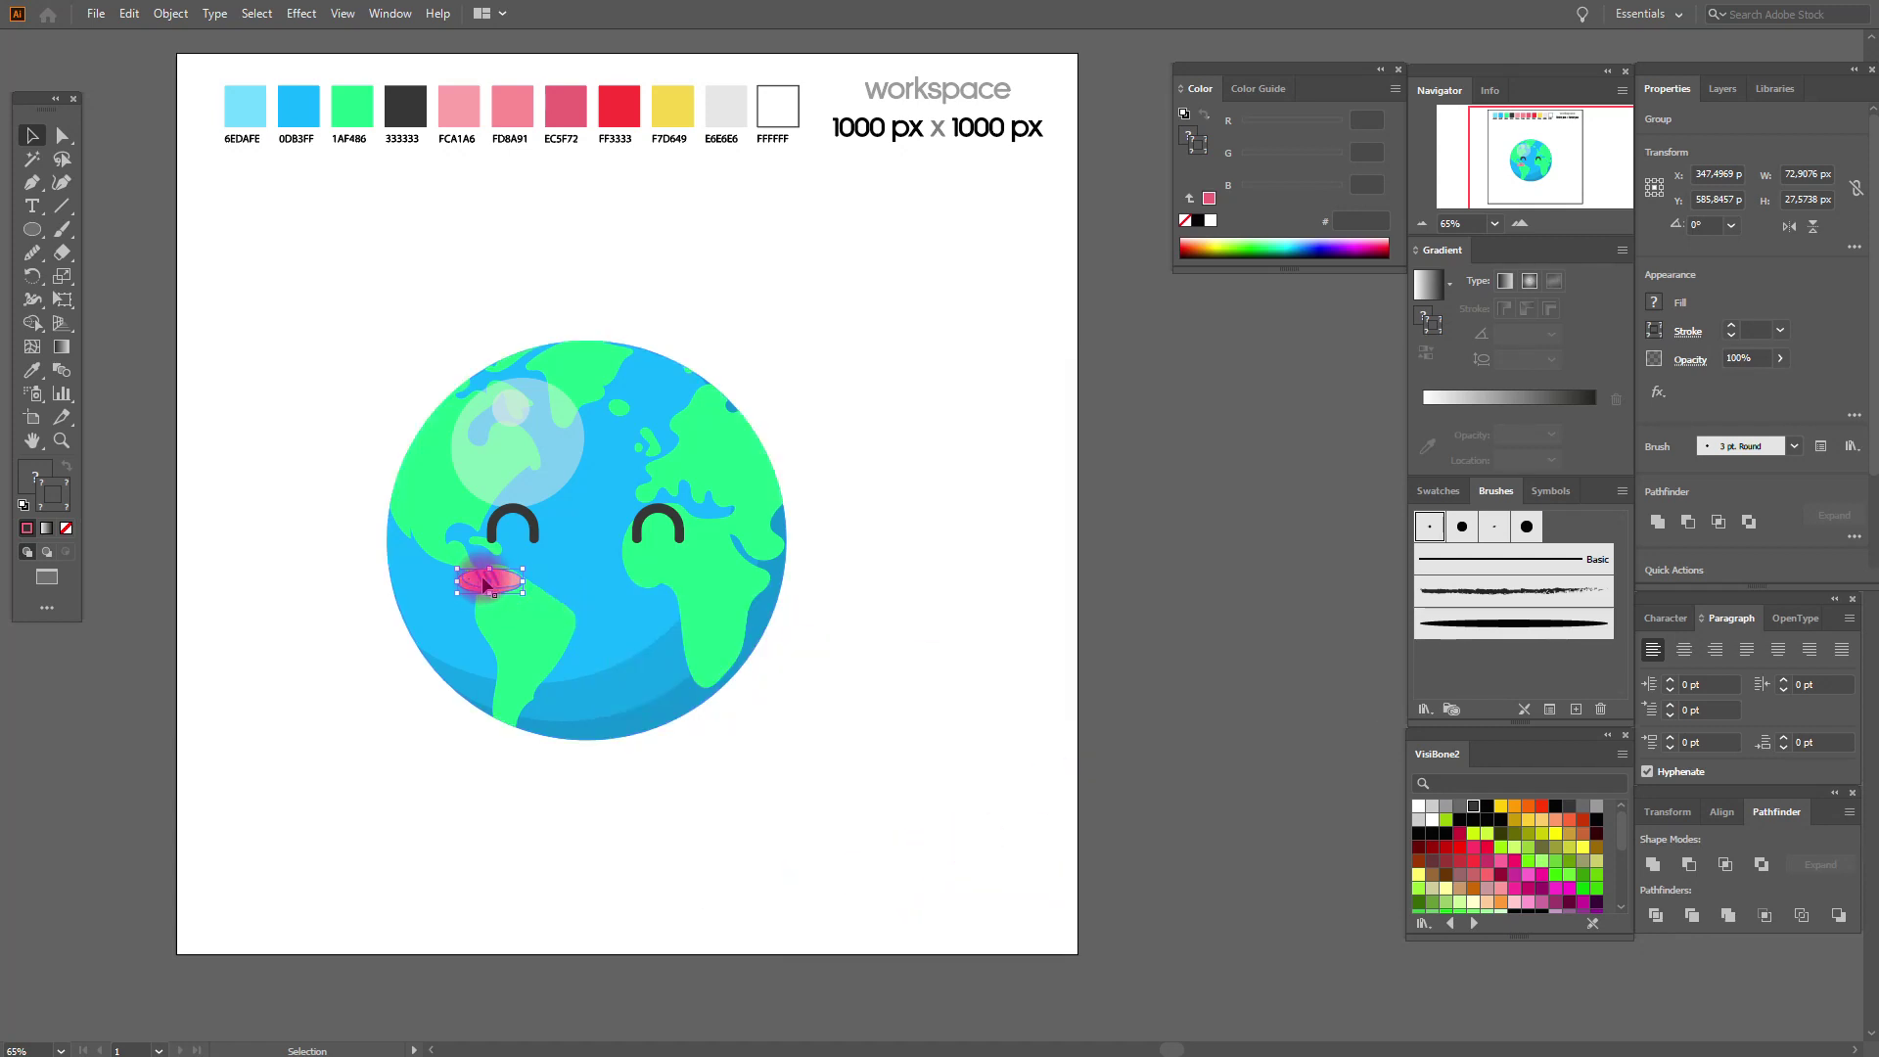
left_click_drag(494, 583, 661, 586)
left_click(1123, 597)
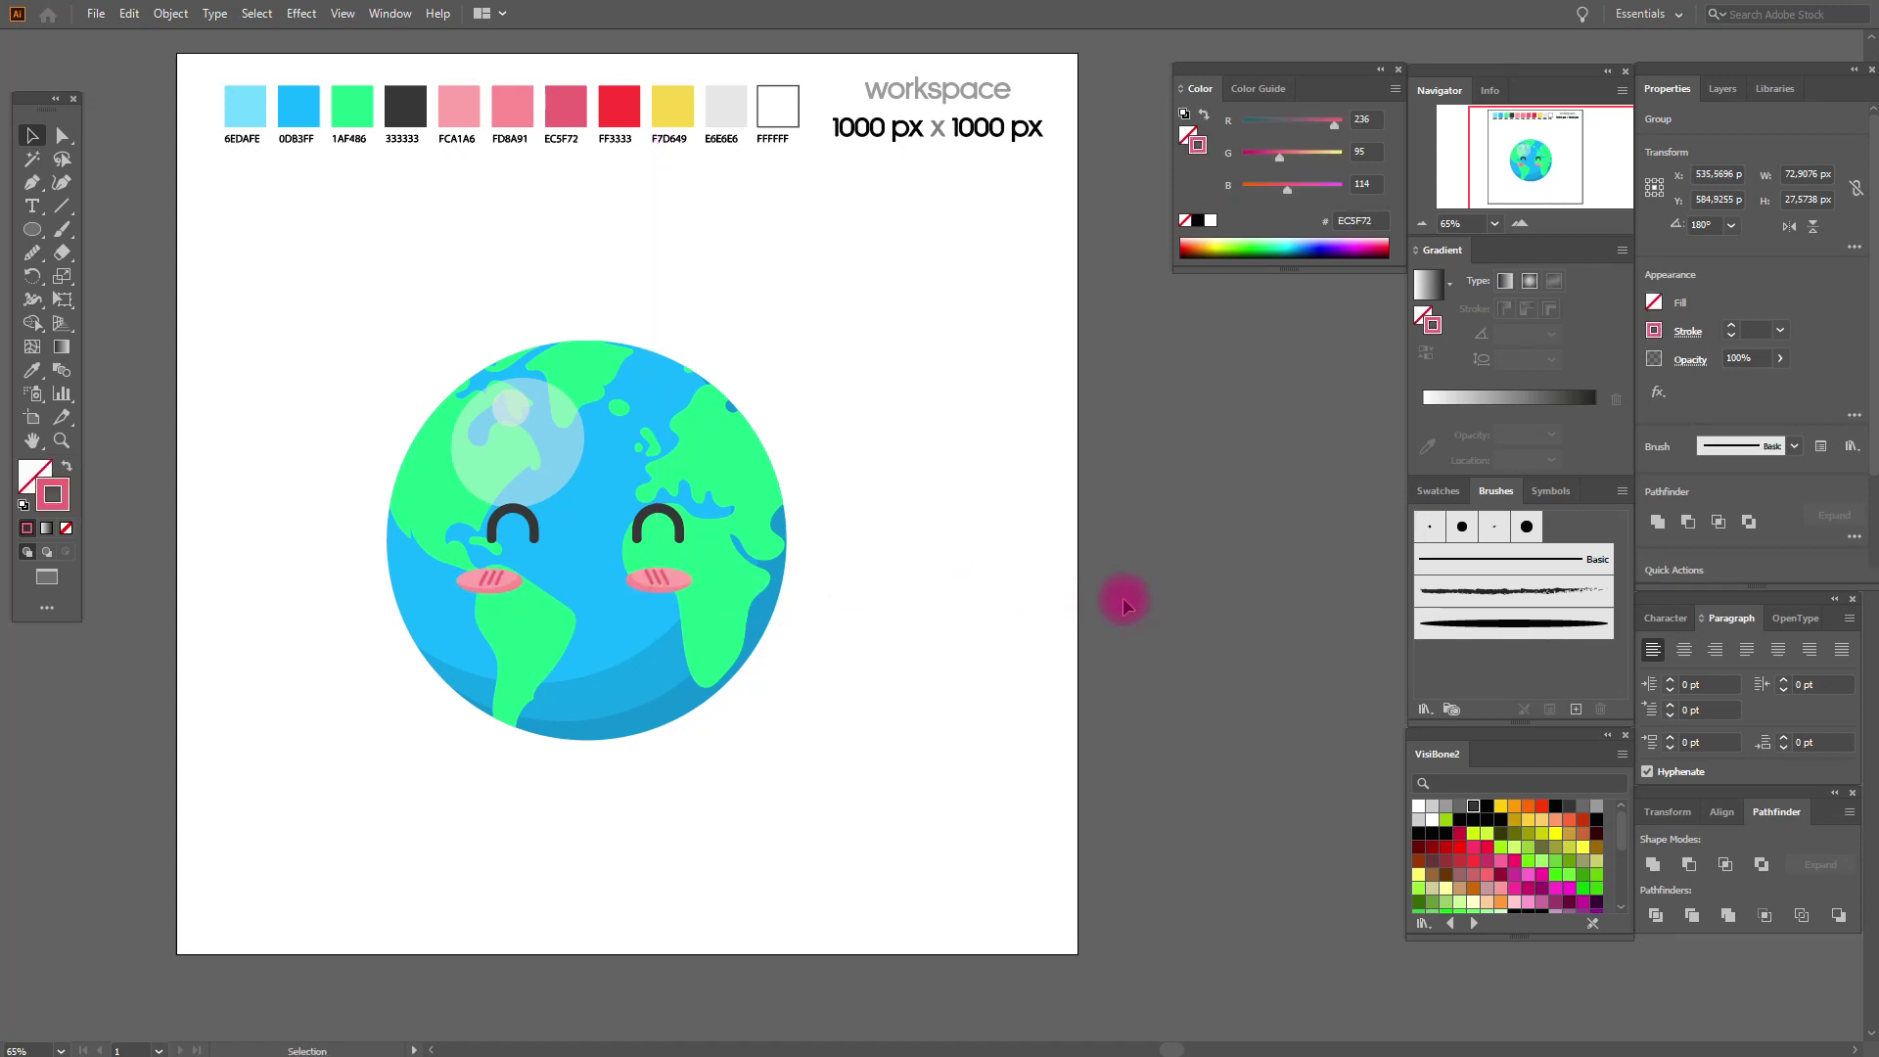
left_click_drag(686, 591, 697, 591)
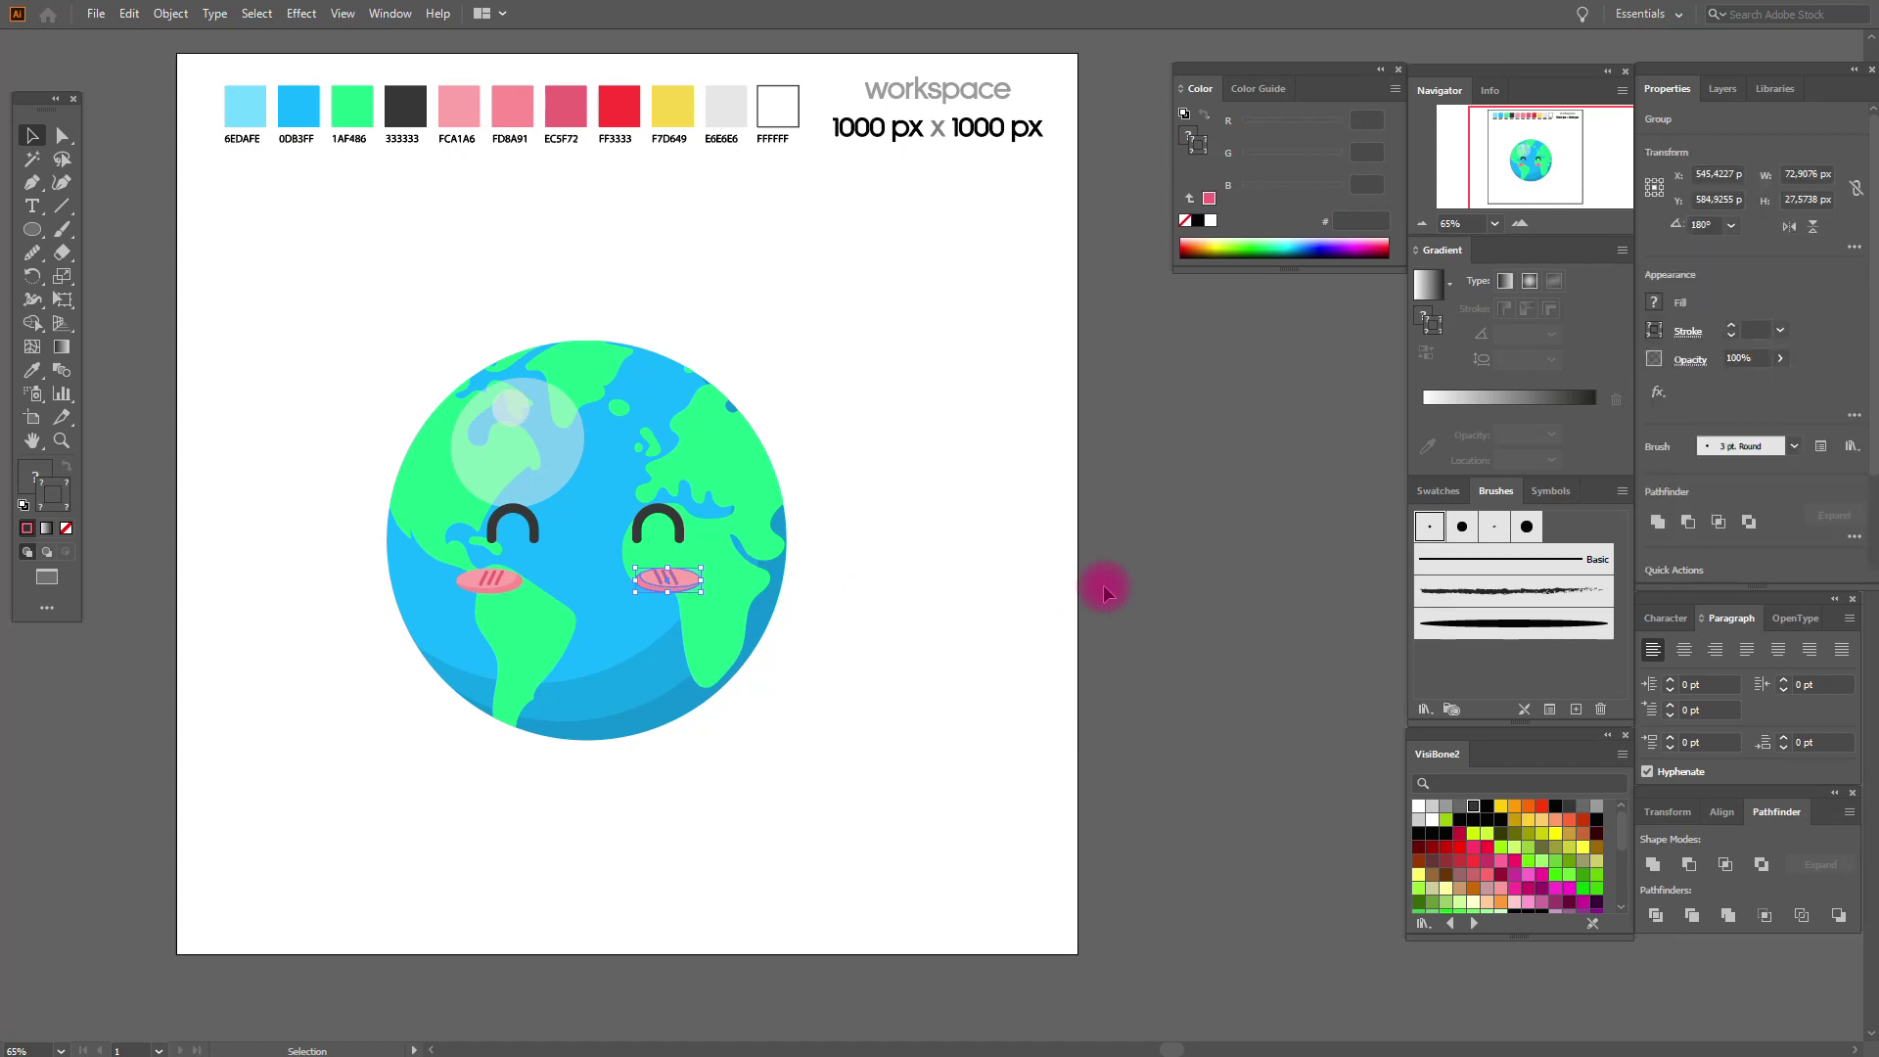
Fine-tune the left-cheek blush position.
left_click(1104, 589)
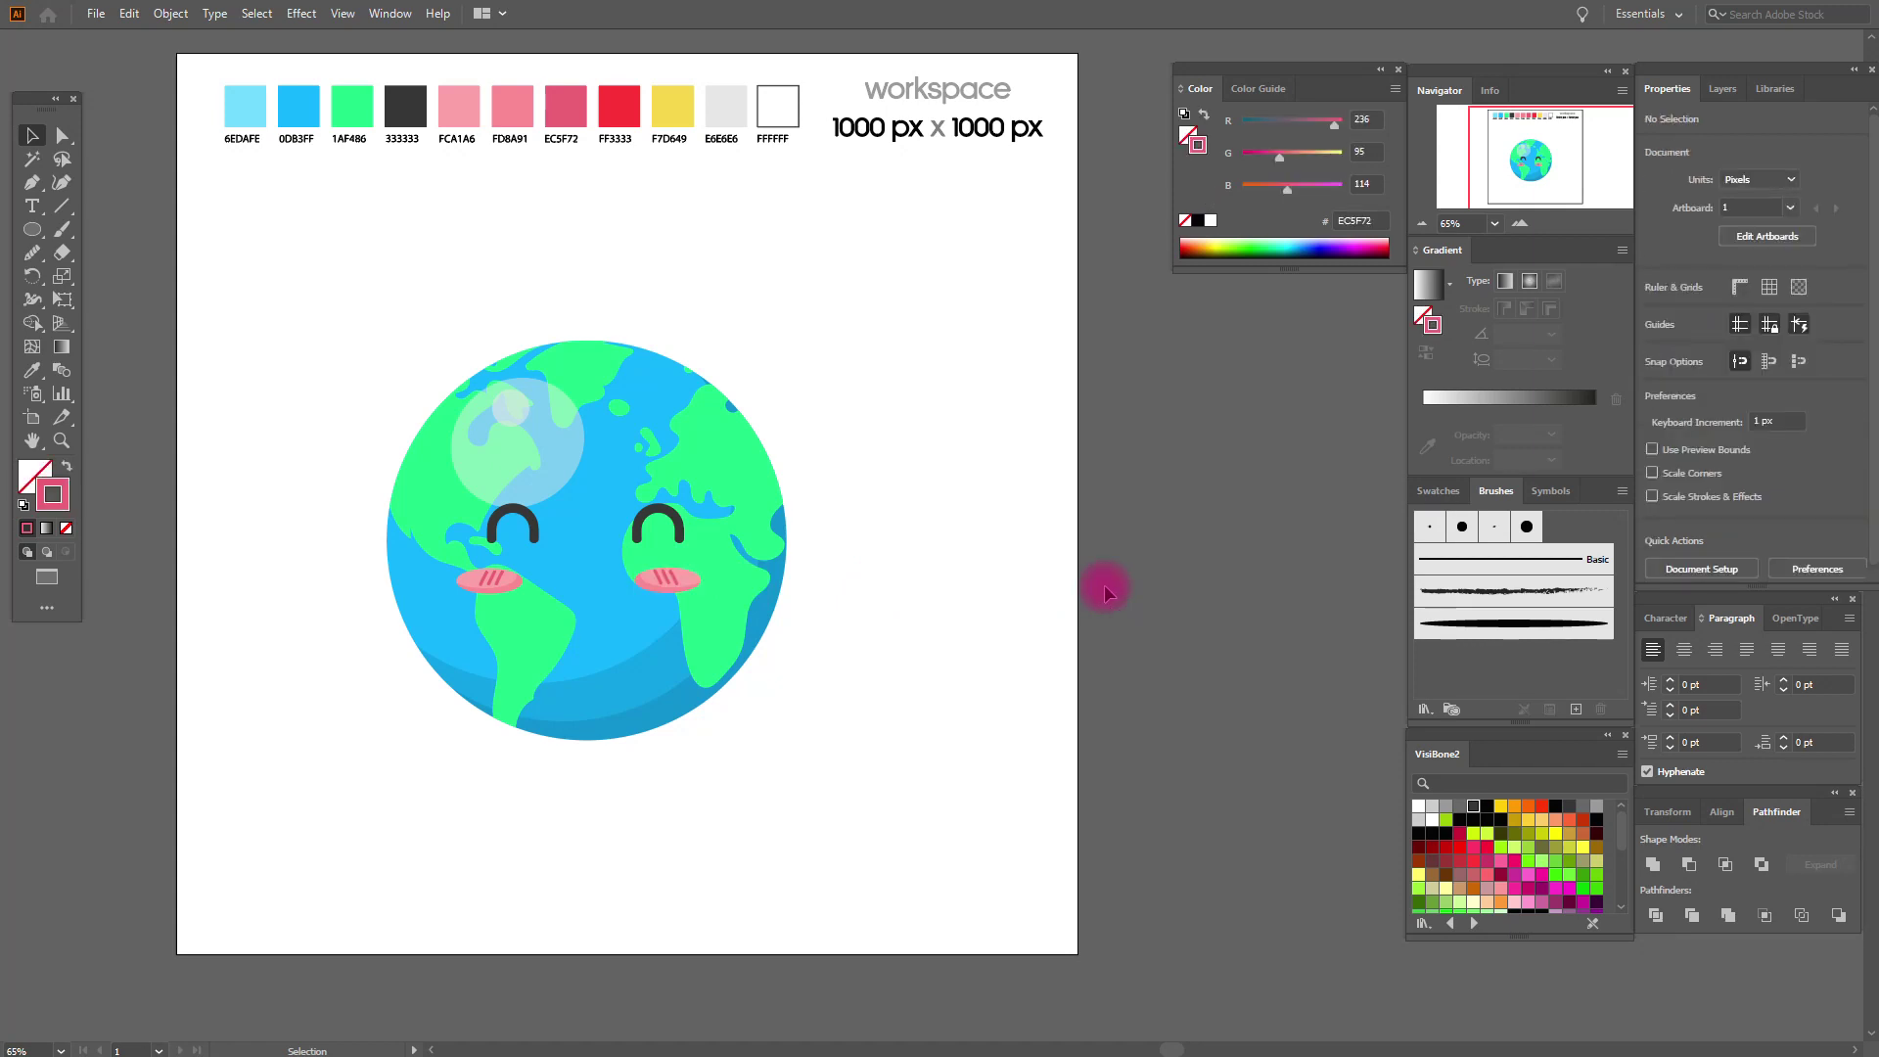
left_click(520, 587)
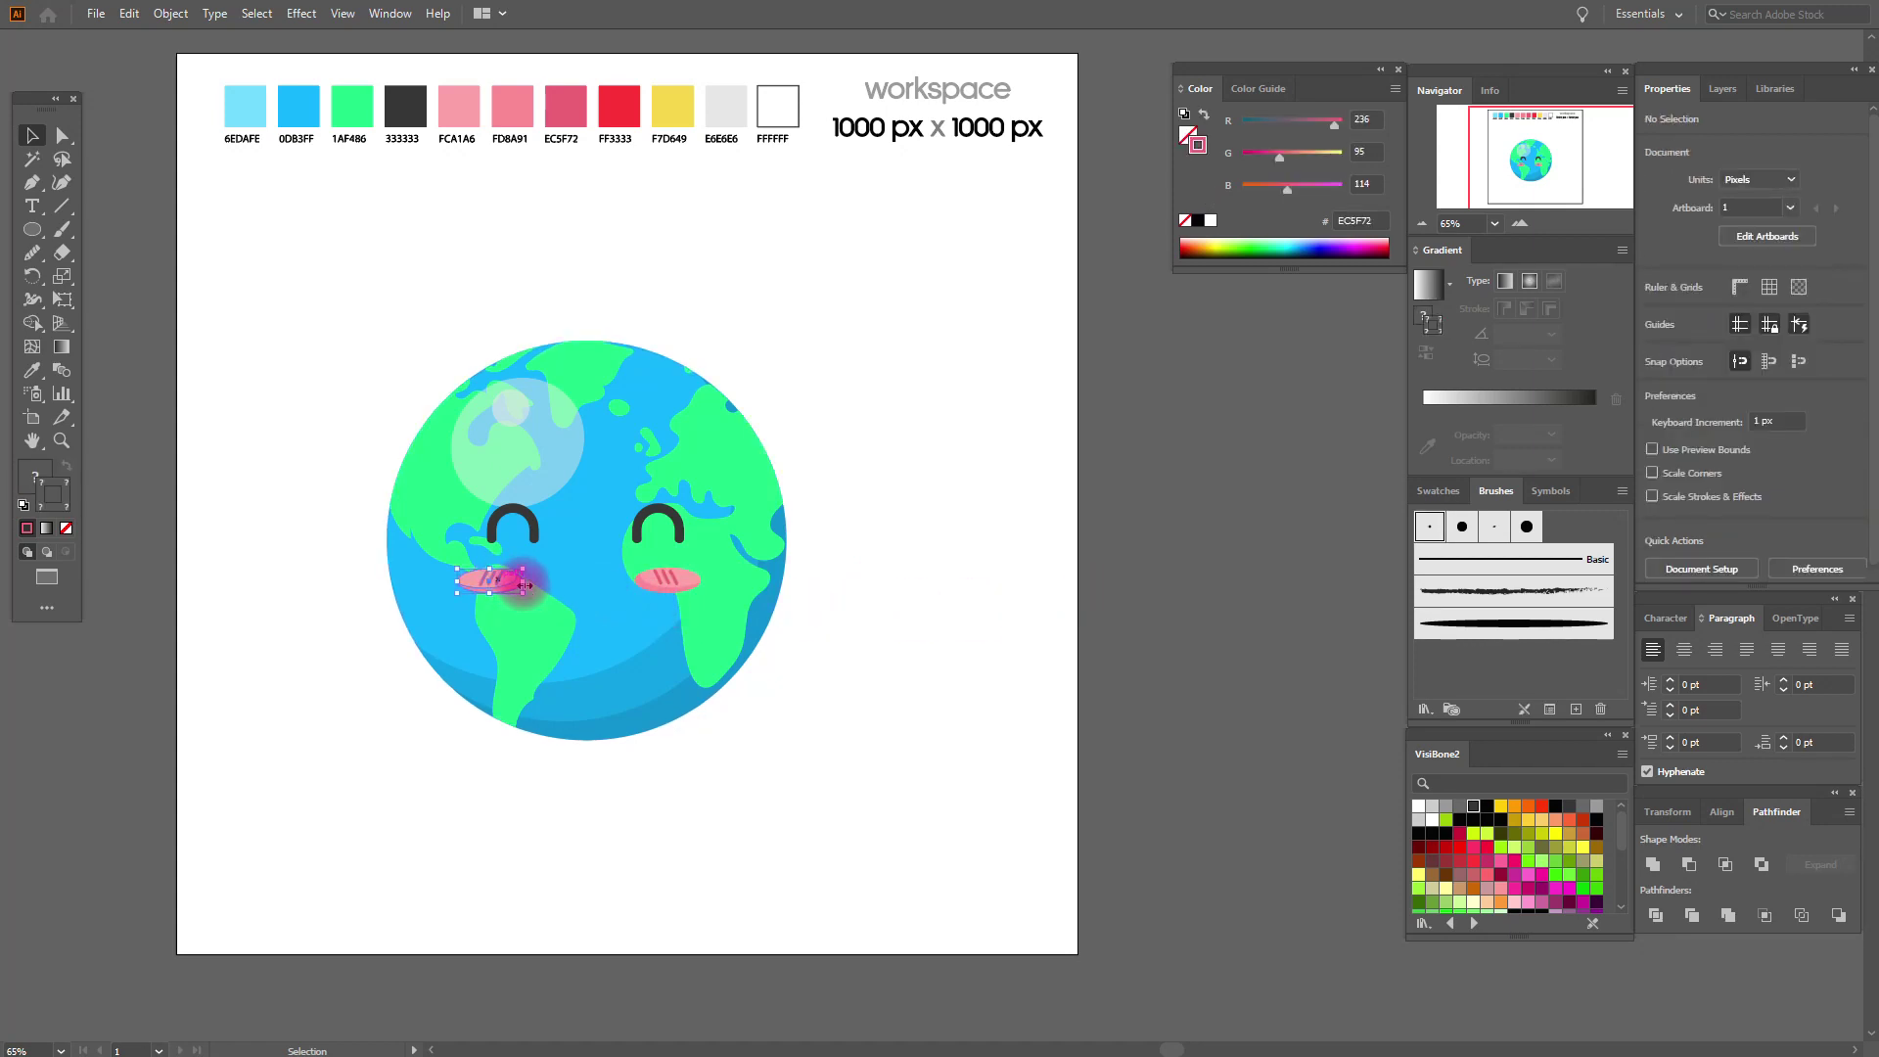
left_click_drag(524, 584, 526, 584)
left_click(1012, 634)
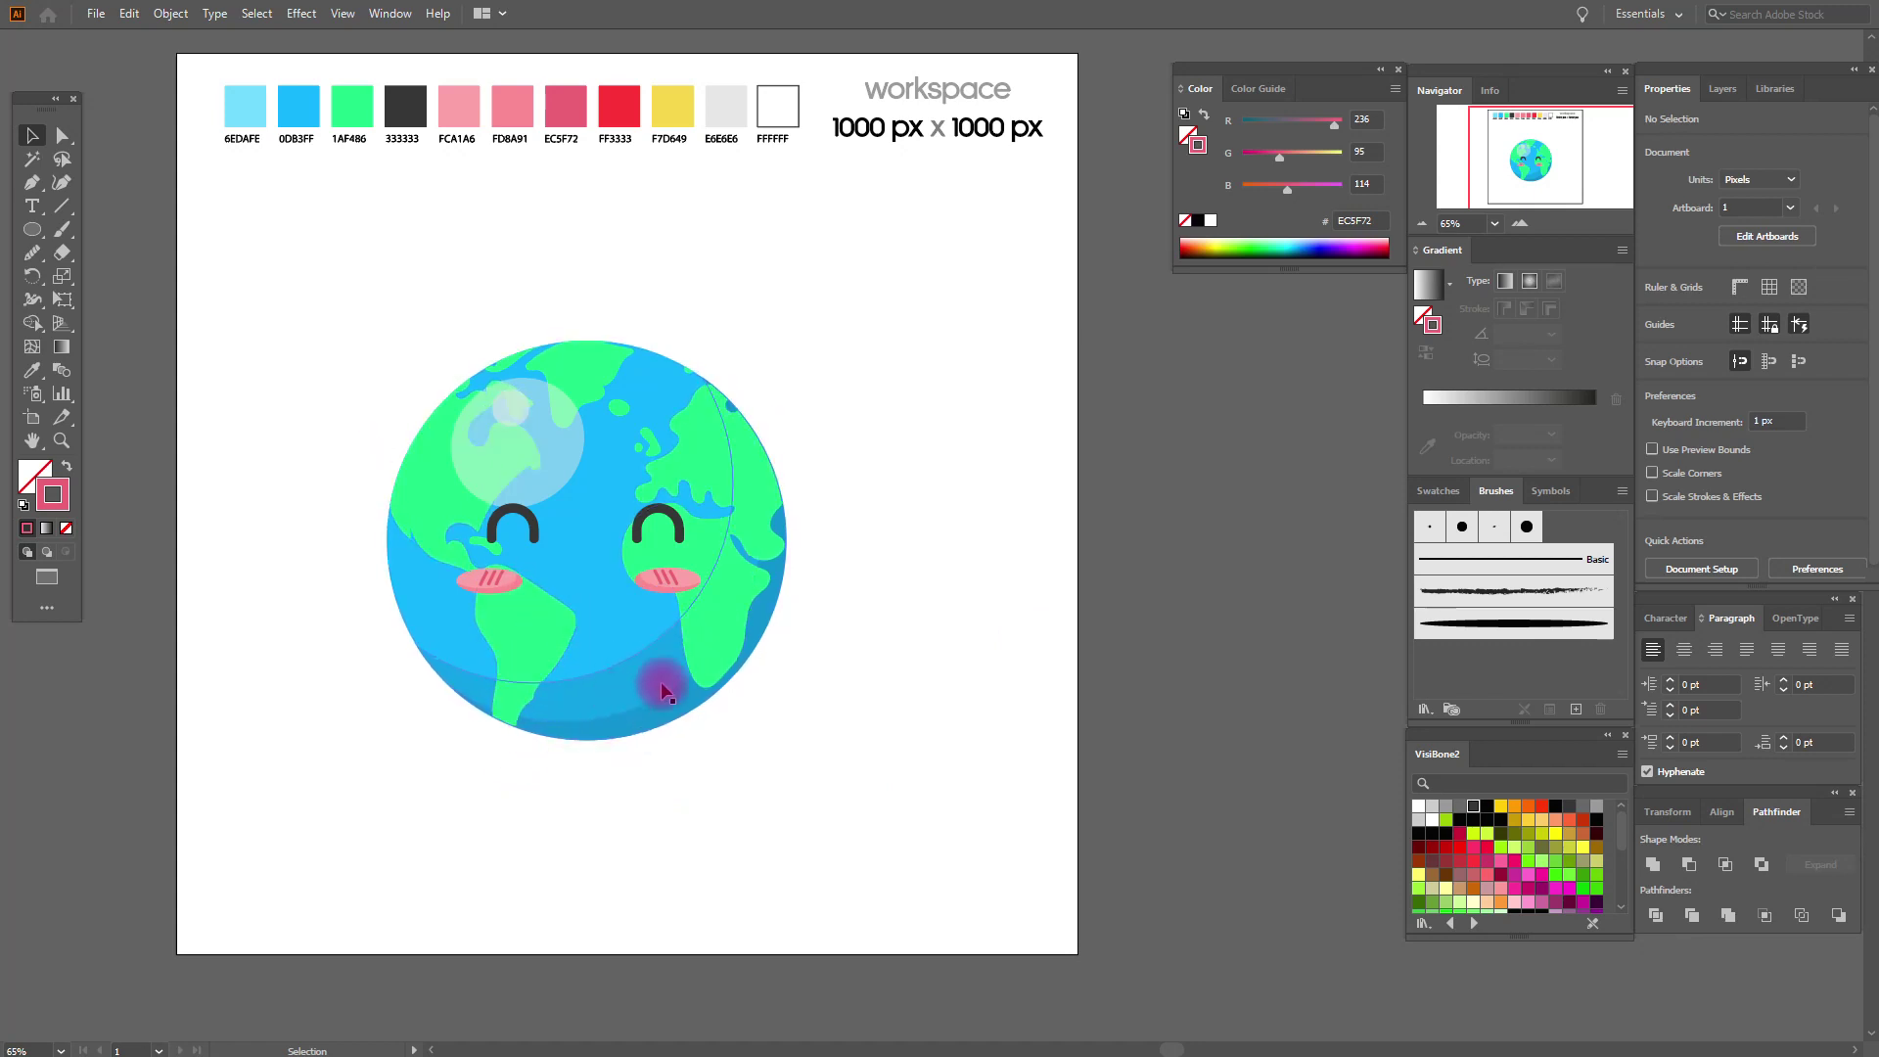
left_click(984, 721)
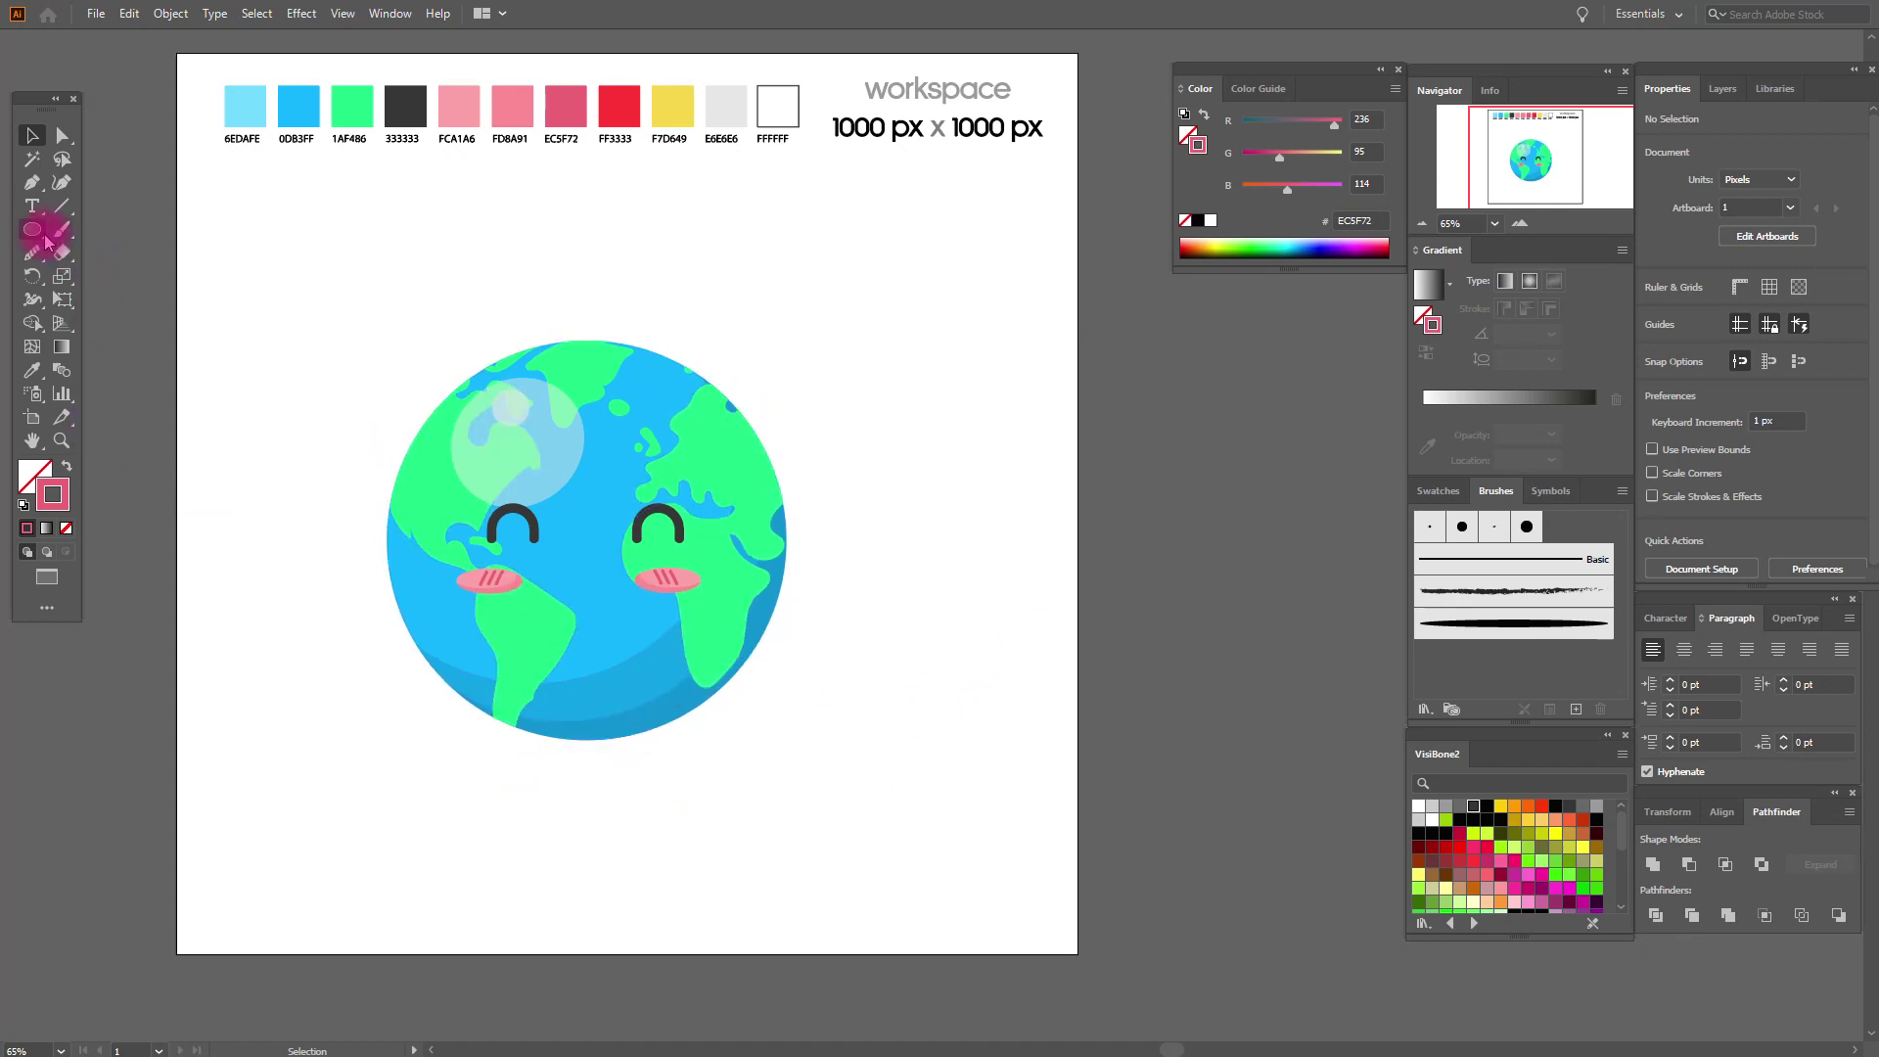
Draw a dark grey (333333) circle on the globe's lower face.
left_click_drag(44, 238, 108, 277)
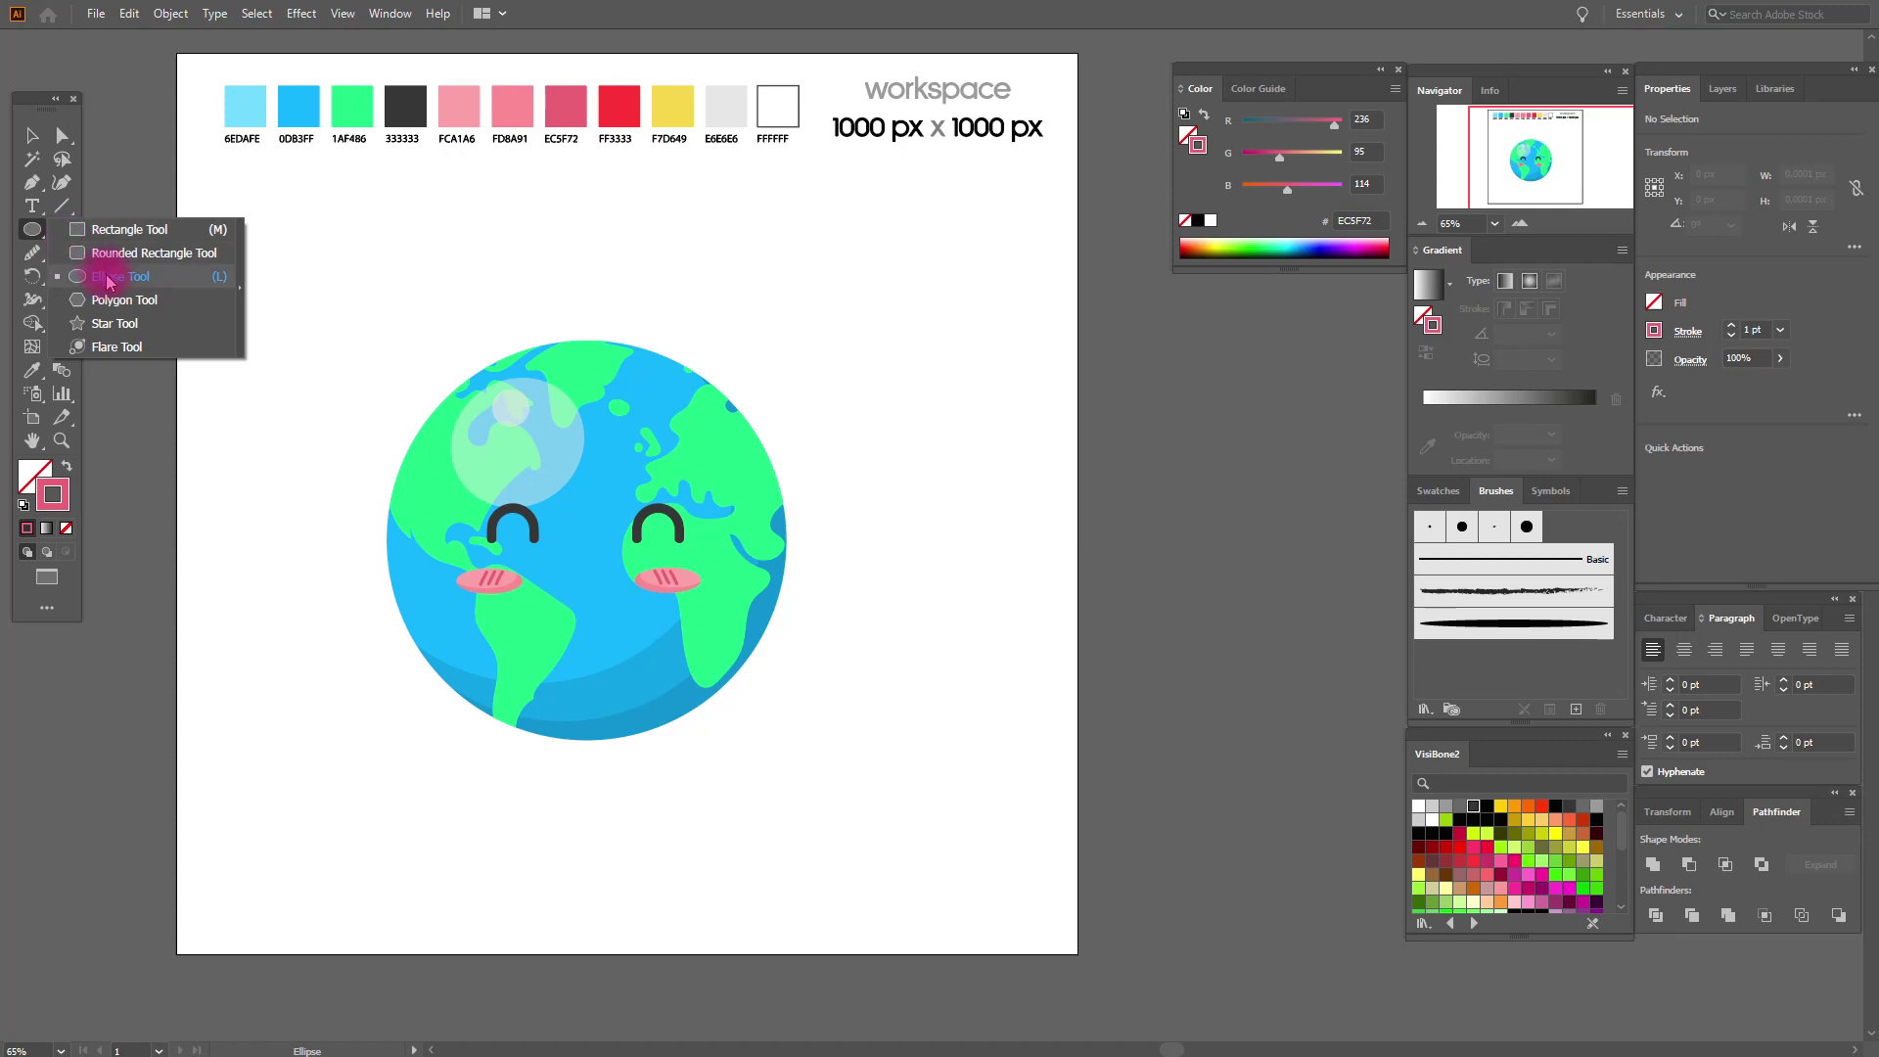
left_click(339, 477)
left_click(34, 392)
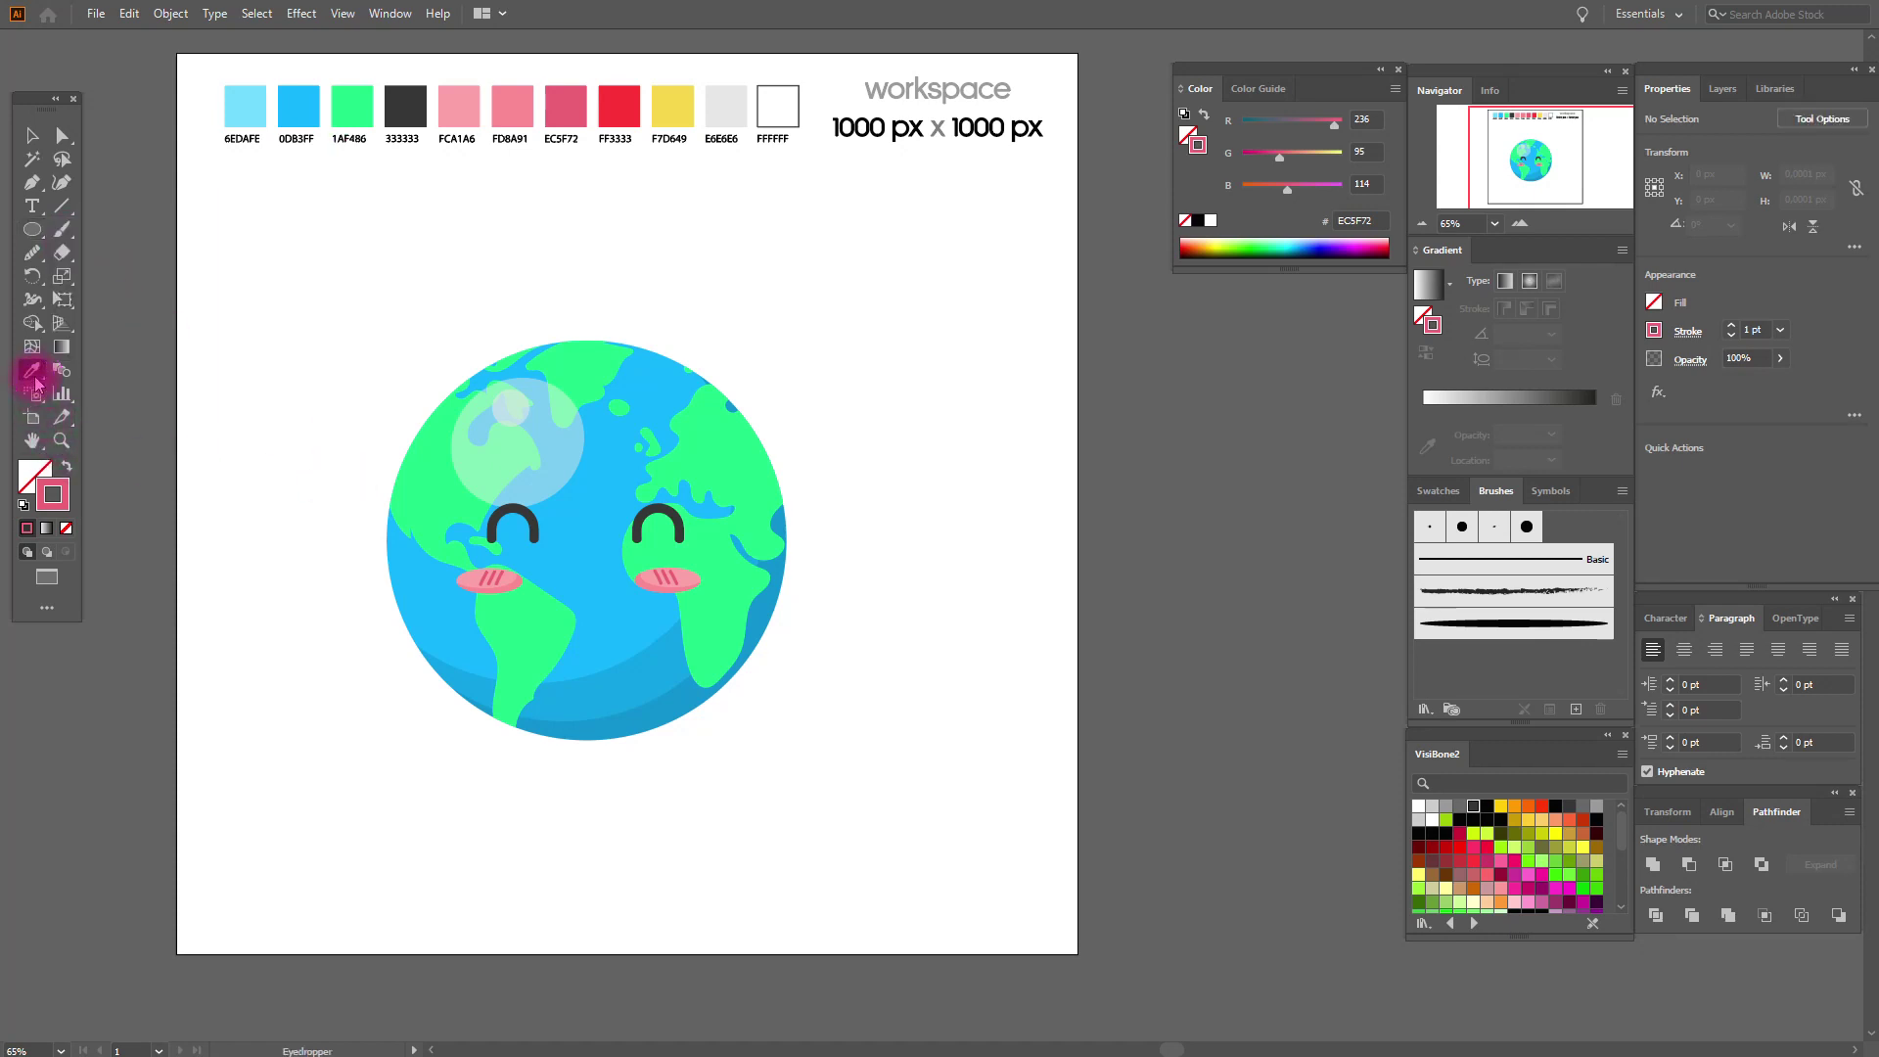
left_click(402, 113)
left_click(26, 479)
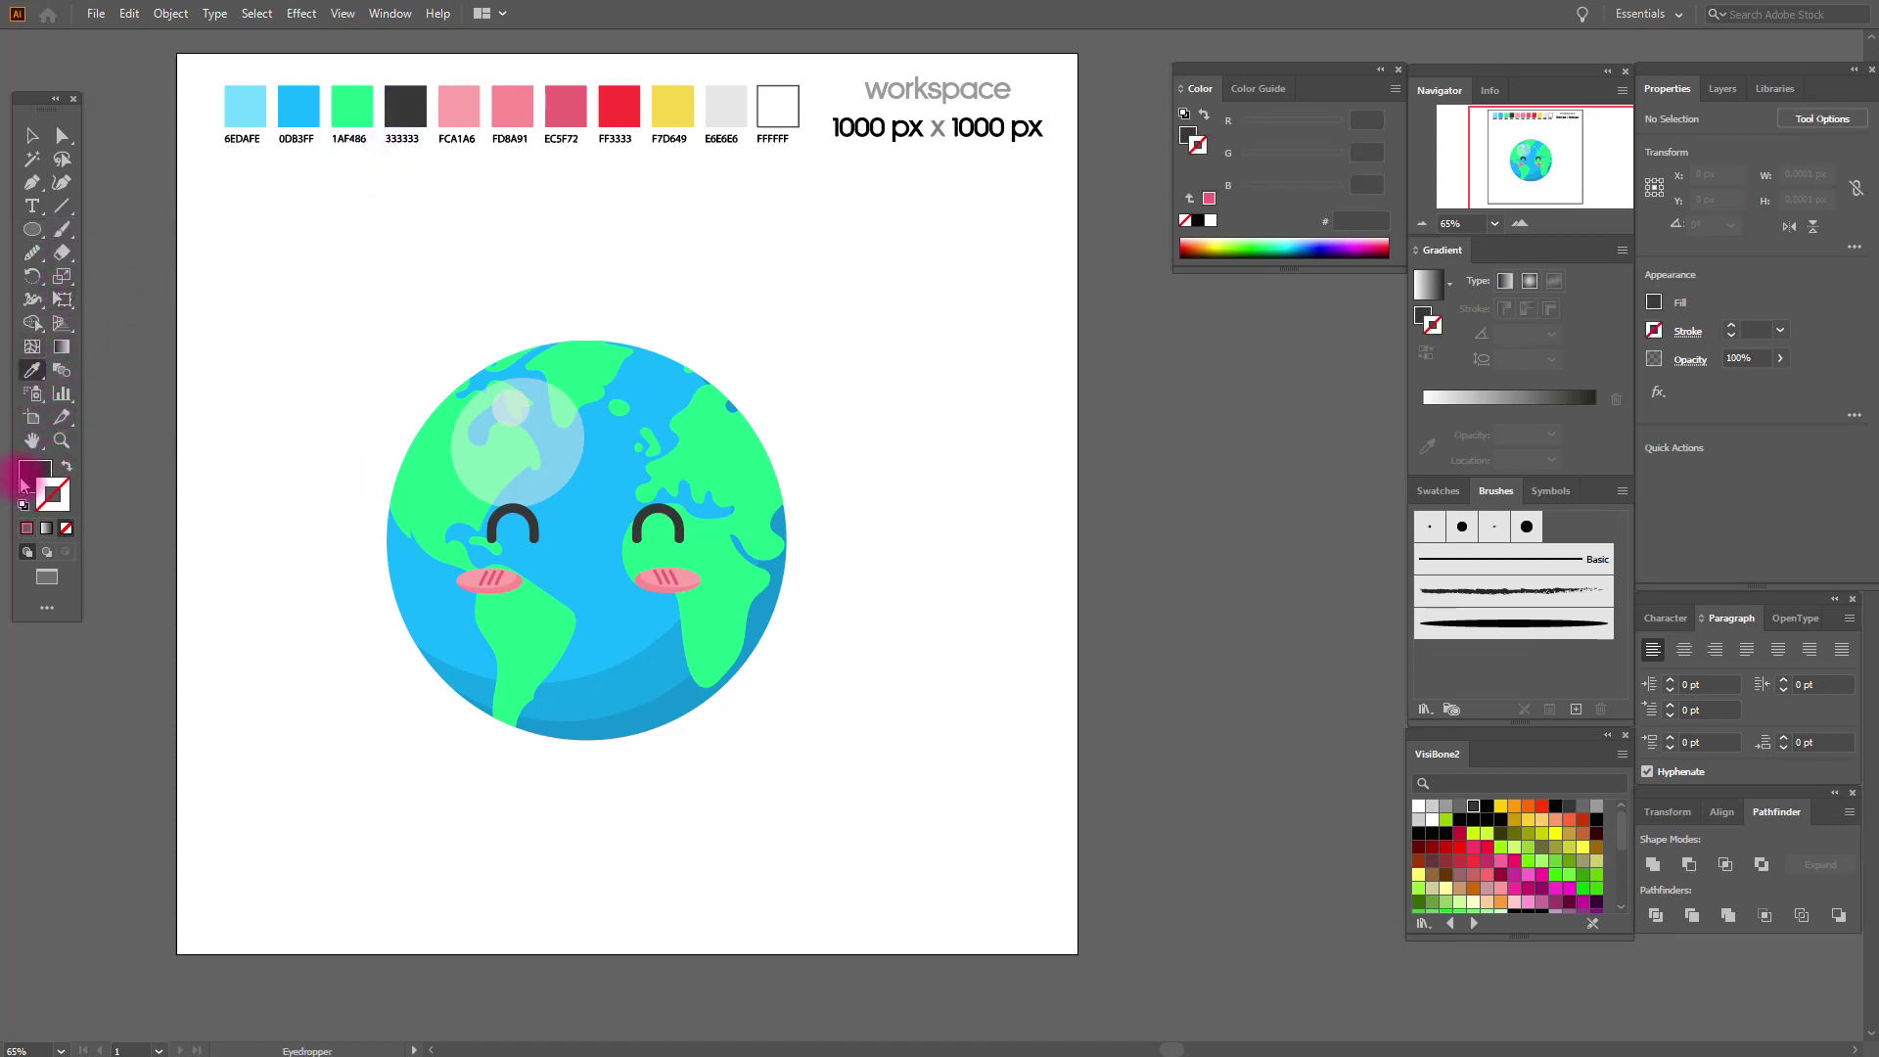
left_click(32, 229)
left_click(543, 614)
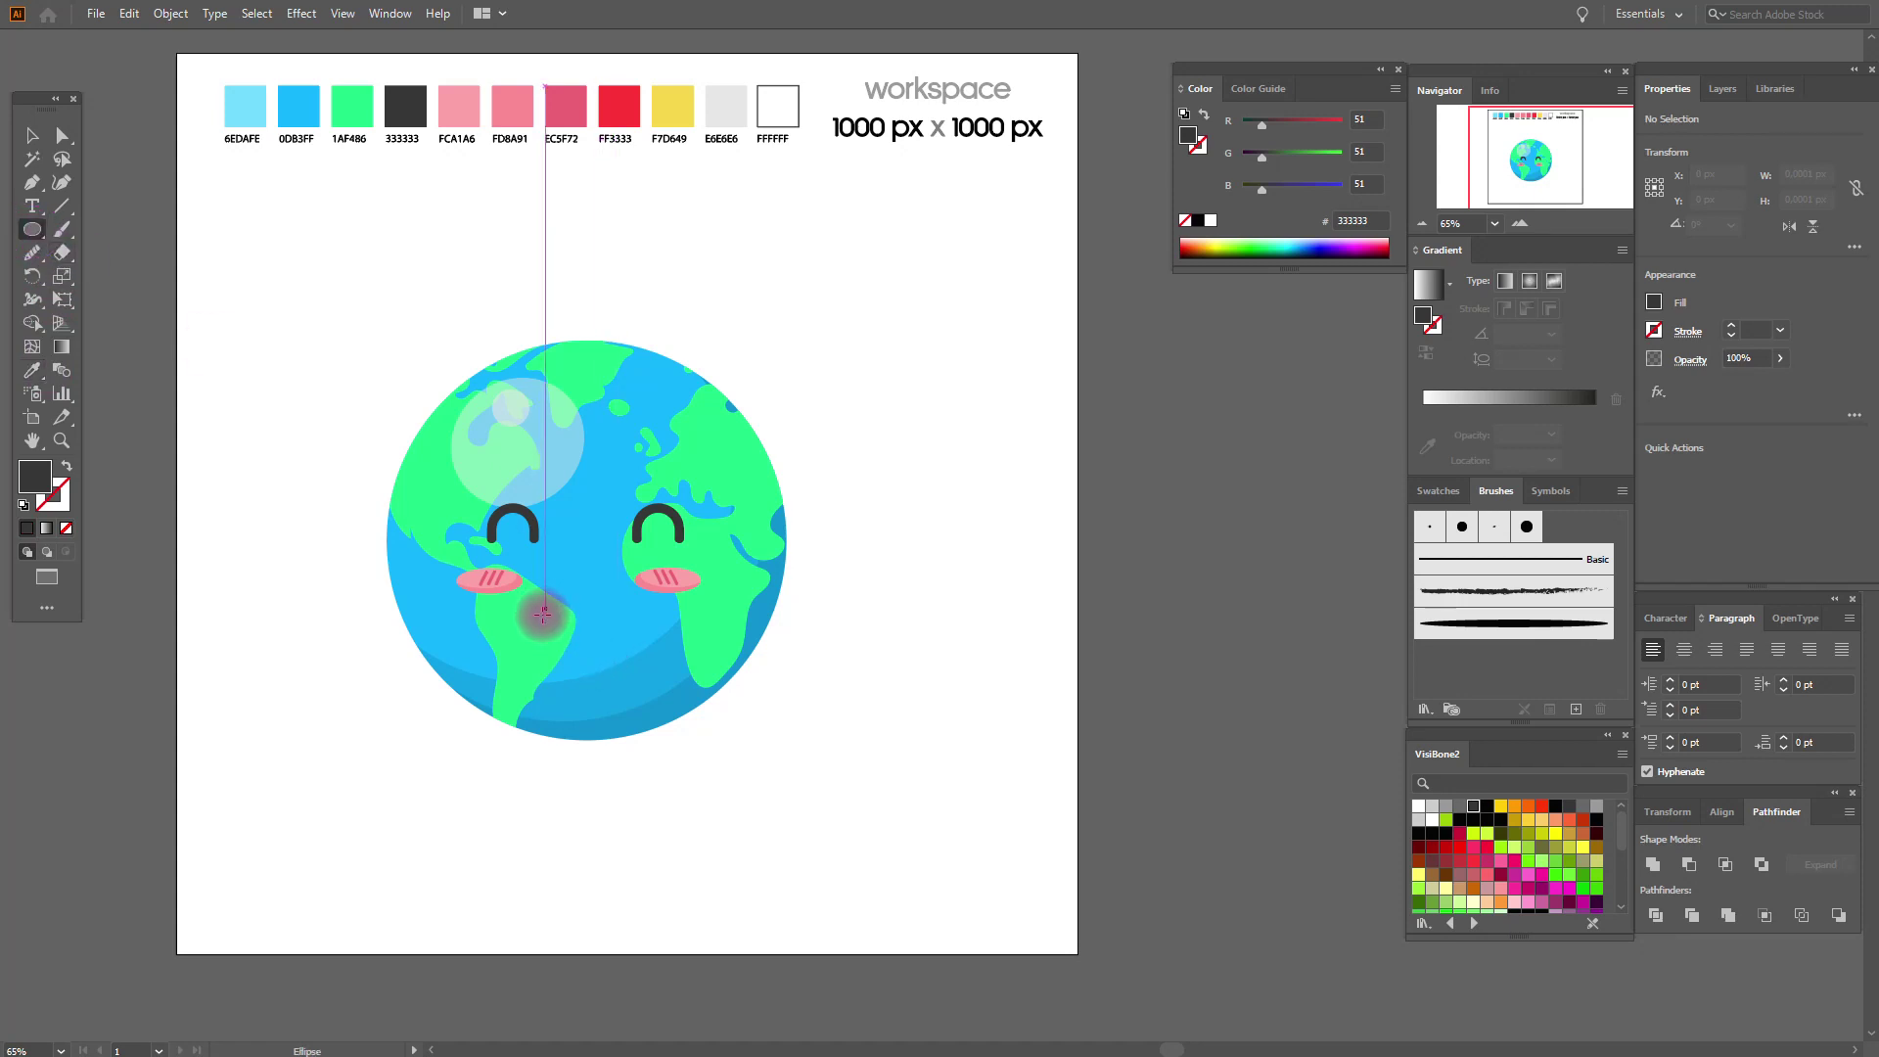
mouse_move(538, 616)
left_mouse_down()
mouse_move(638, 701)
mouse_move(599, 655)
left_mouse_up()
Drag the circle's top anchor down to shape it into a smiling mouth.
left_click(32, 135)
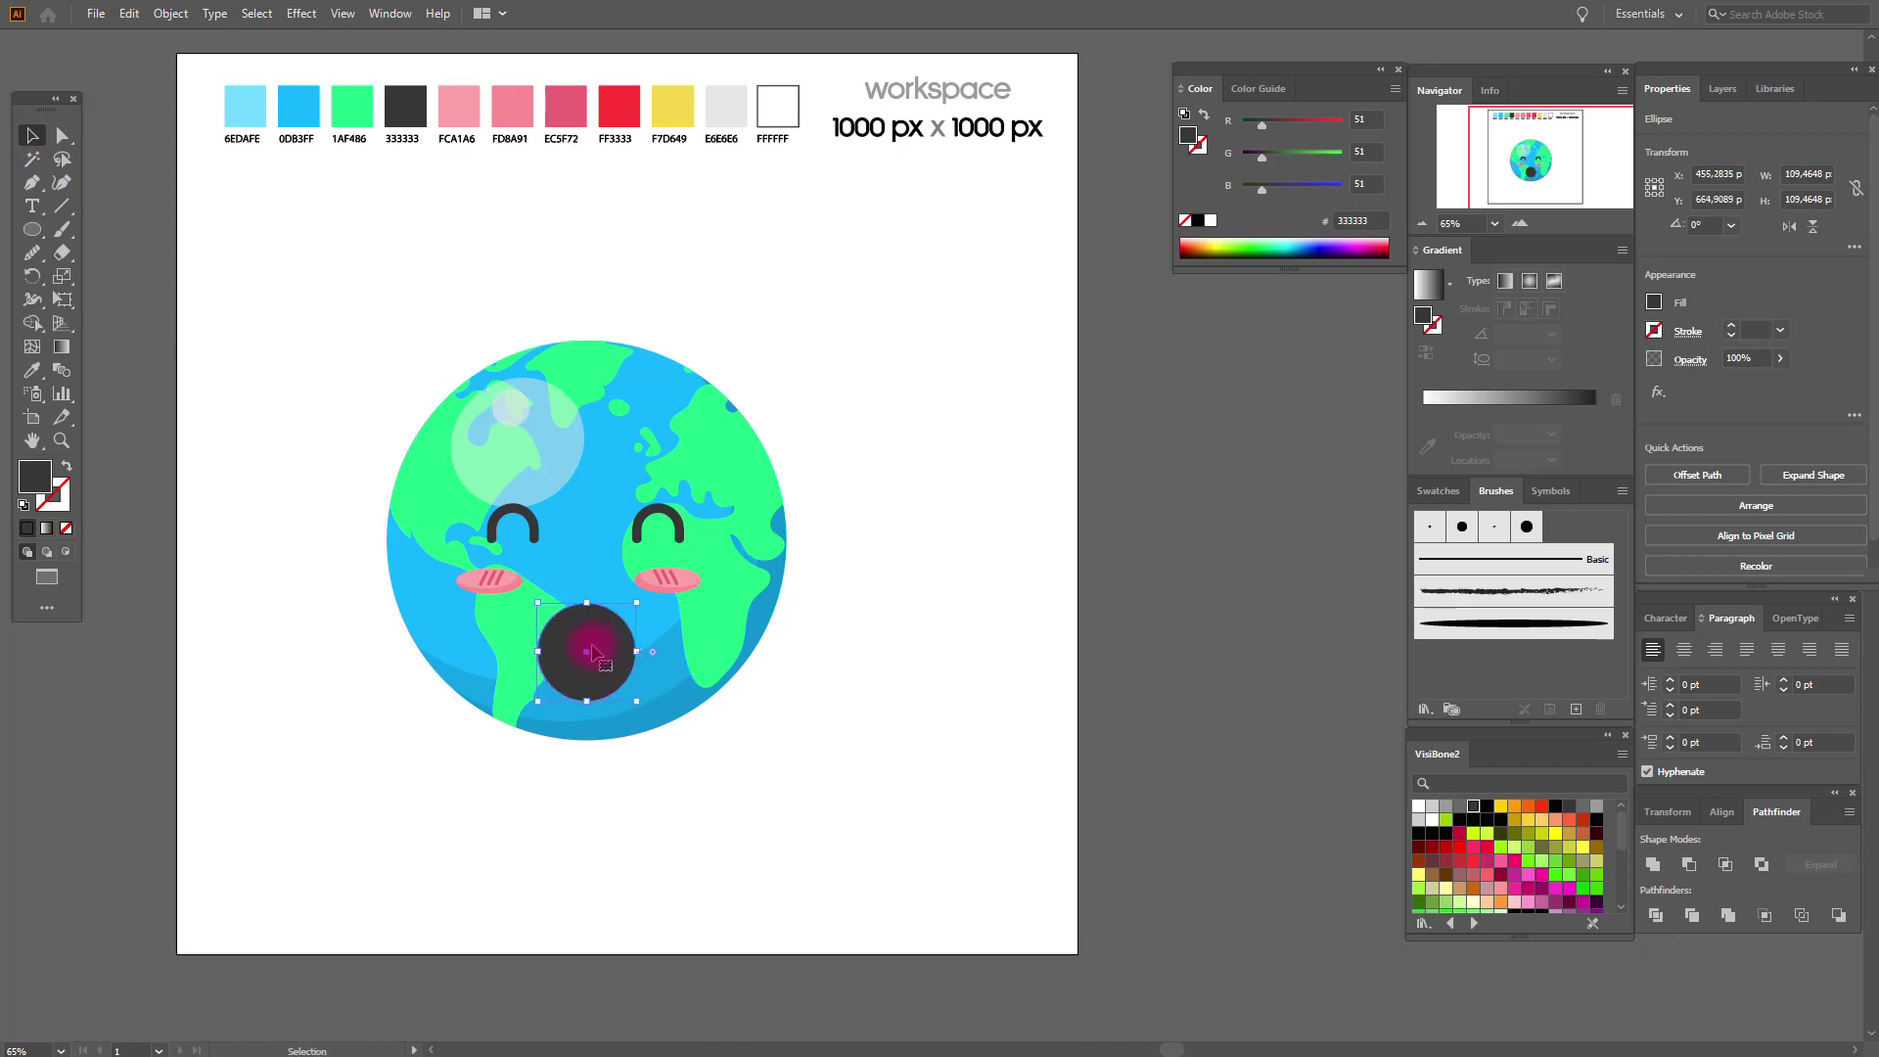
left_click(59, 140)
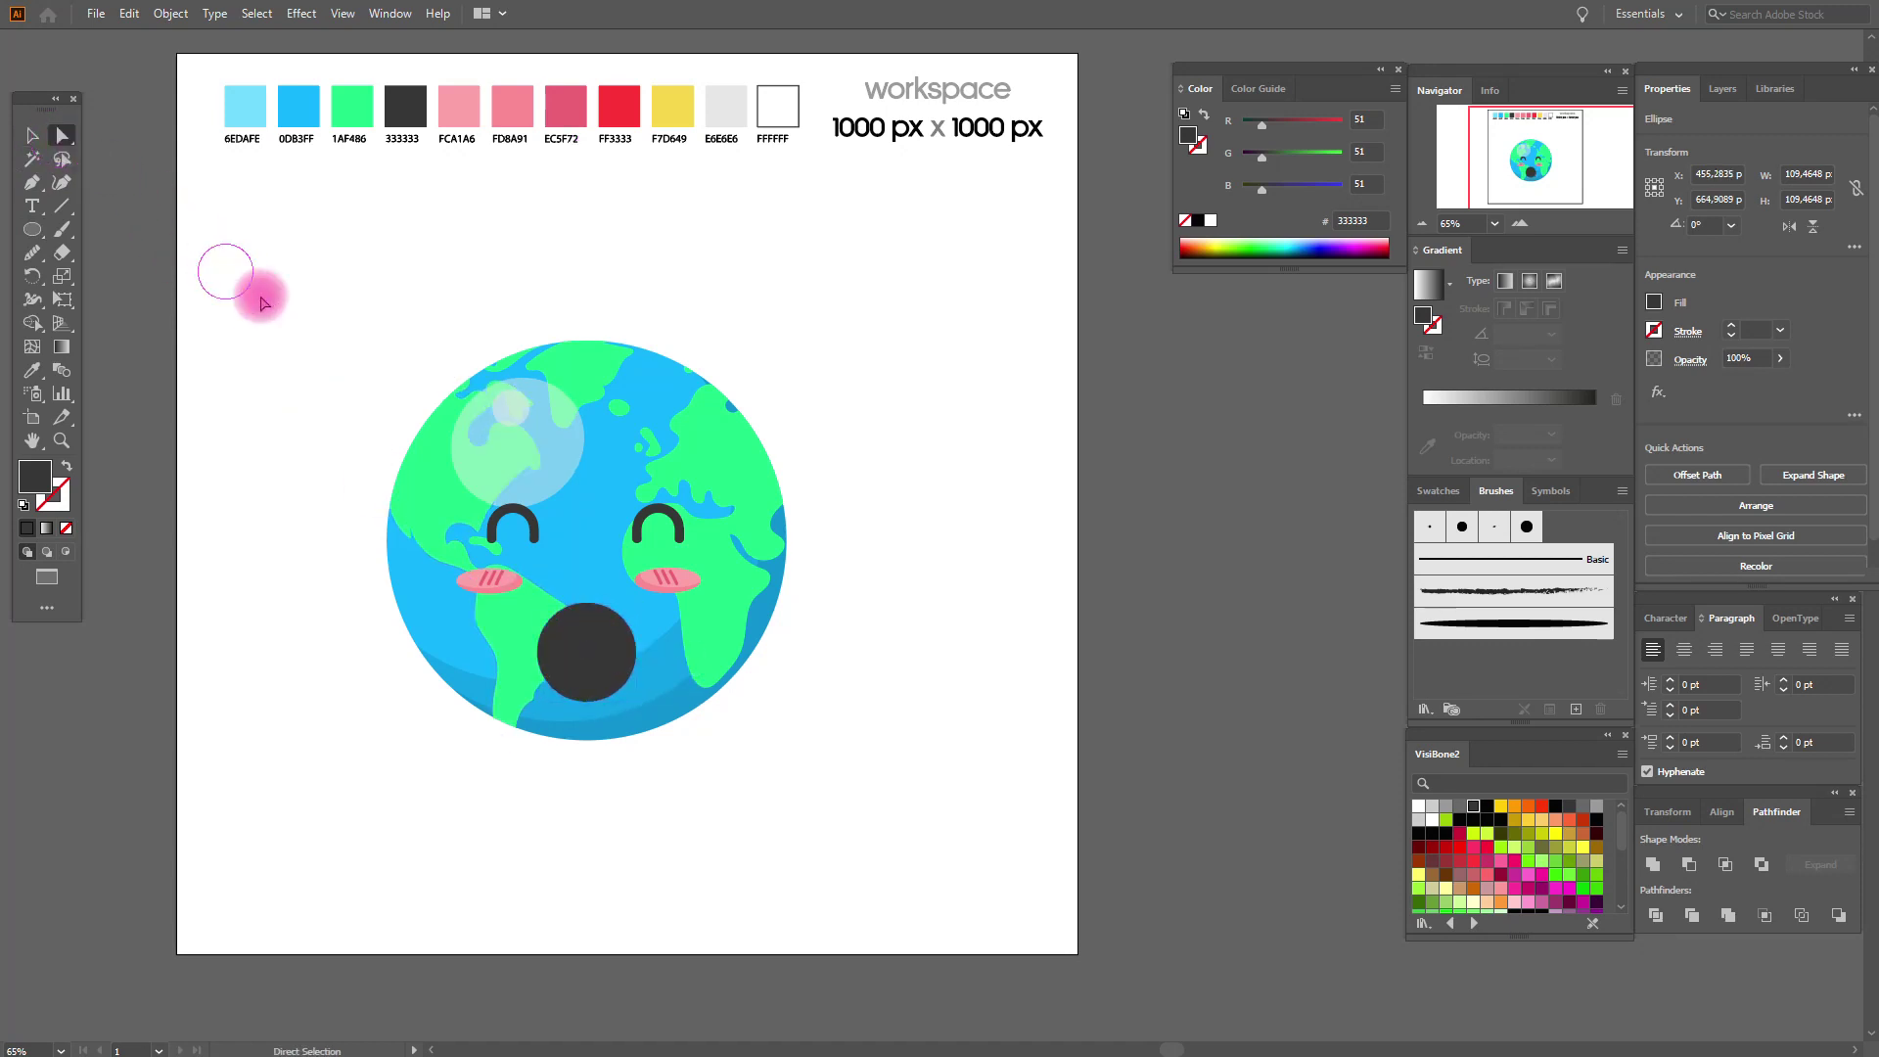
left_click(587, 604)
left_click_drag(588, 605, 590, 672)
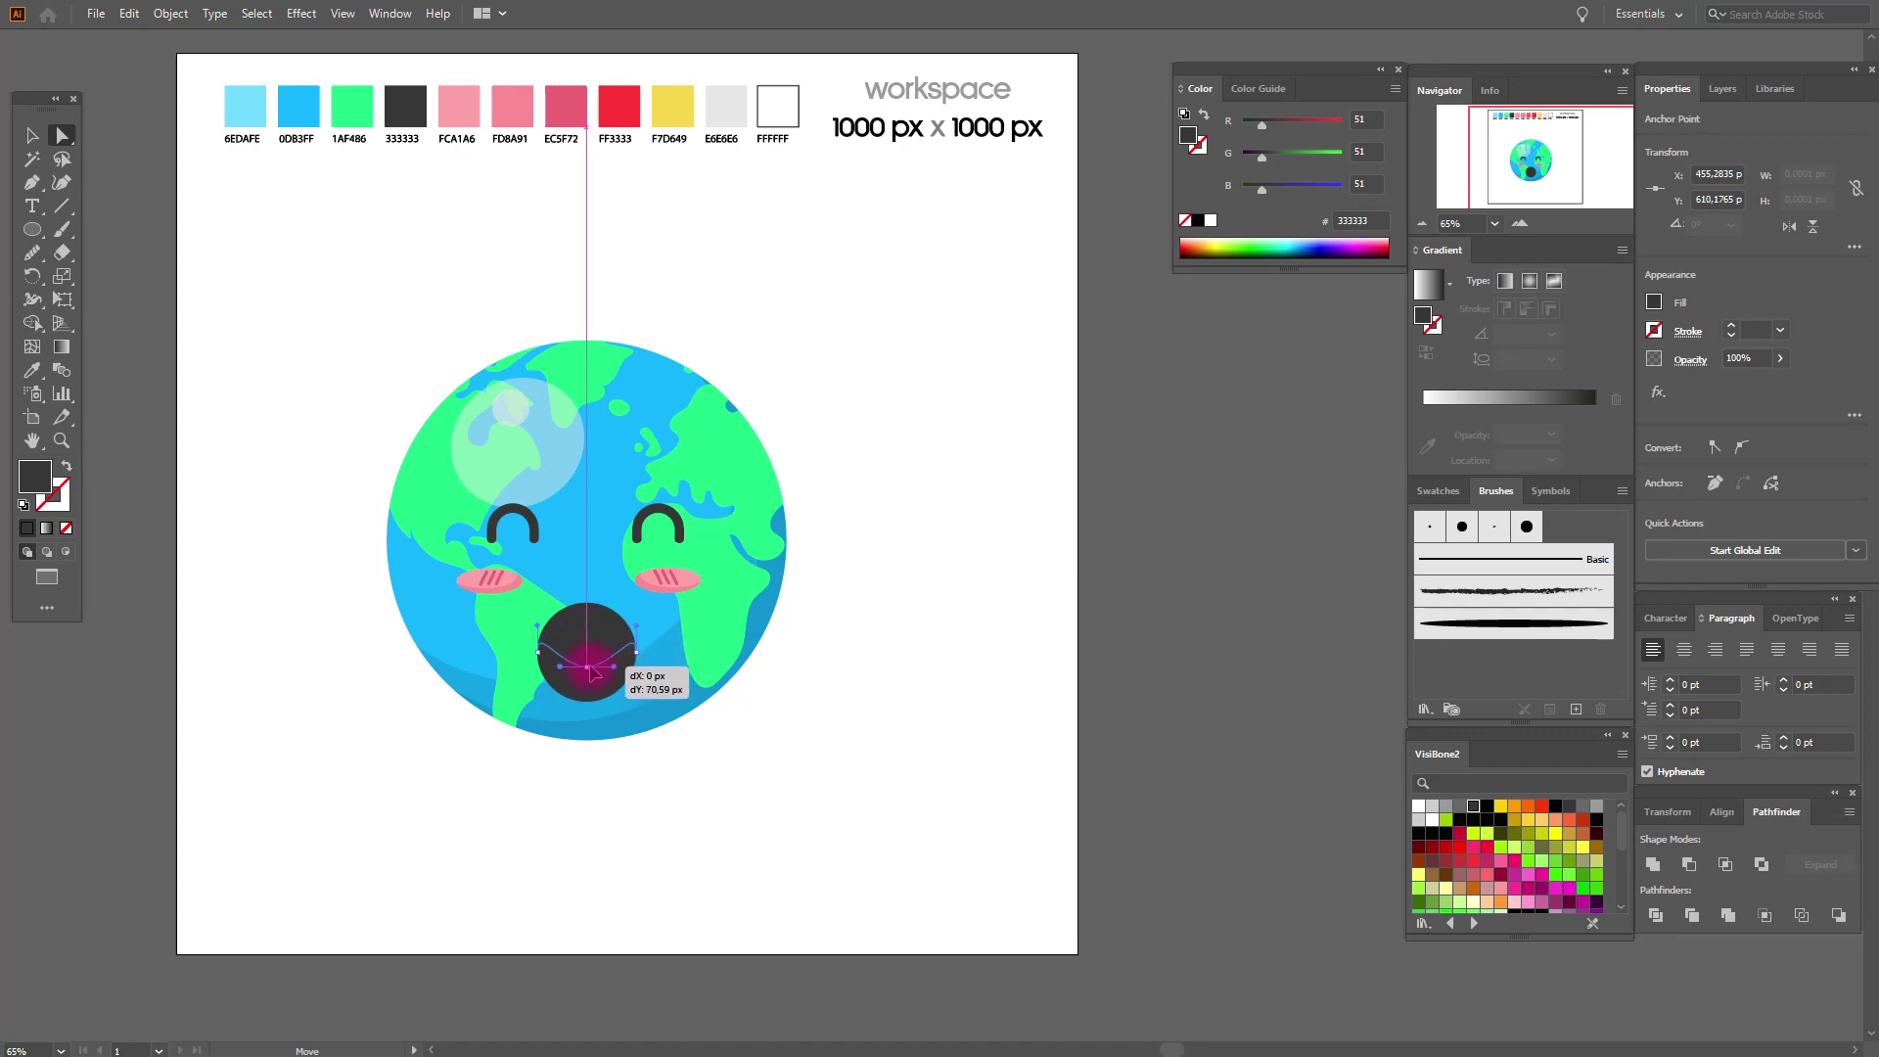
left_click_drag(591, 671, 605, 646)
left_click(1059, 644)
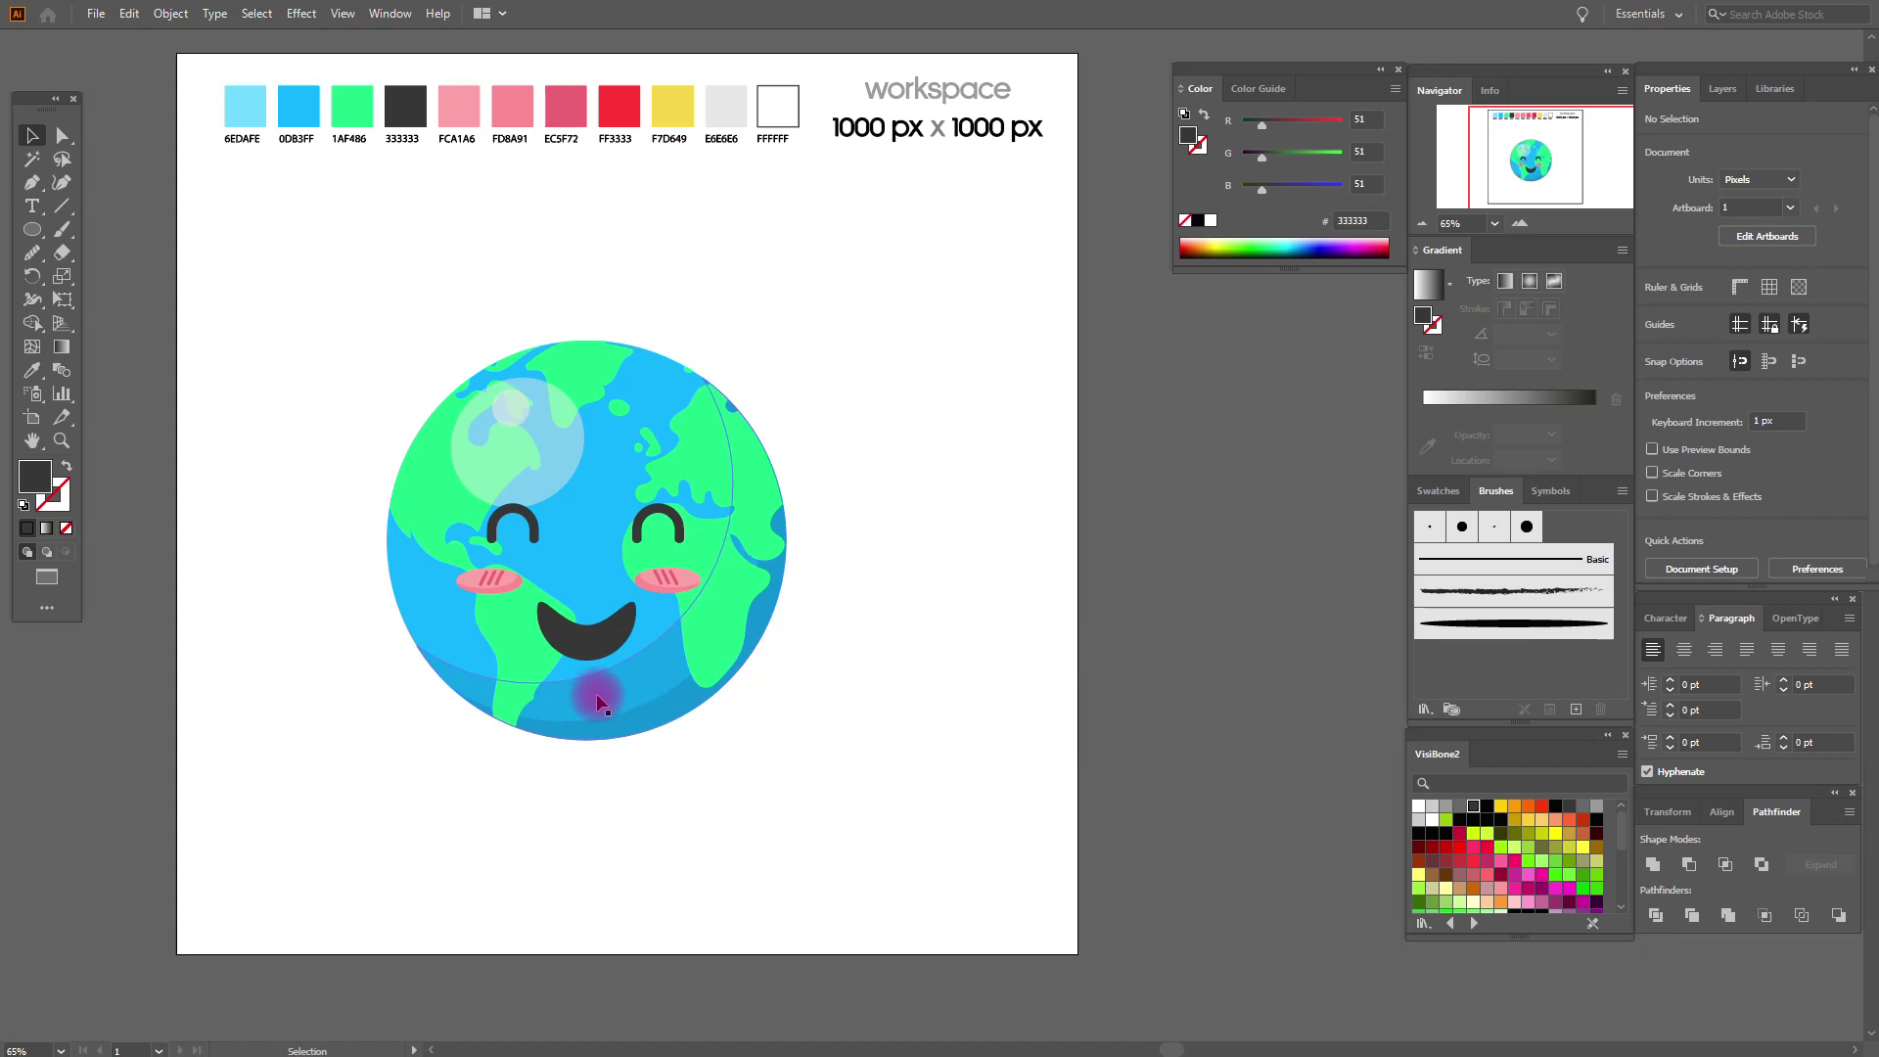
Intersect a new ellipse with the mouth's lower half to form the tongue piece.
left_click(32, 229)
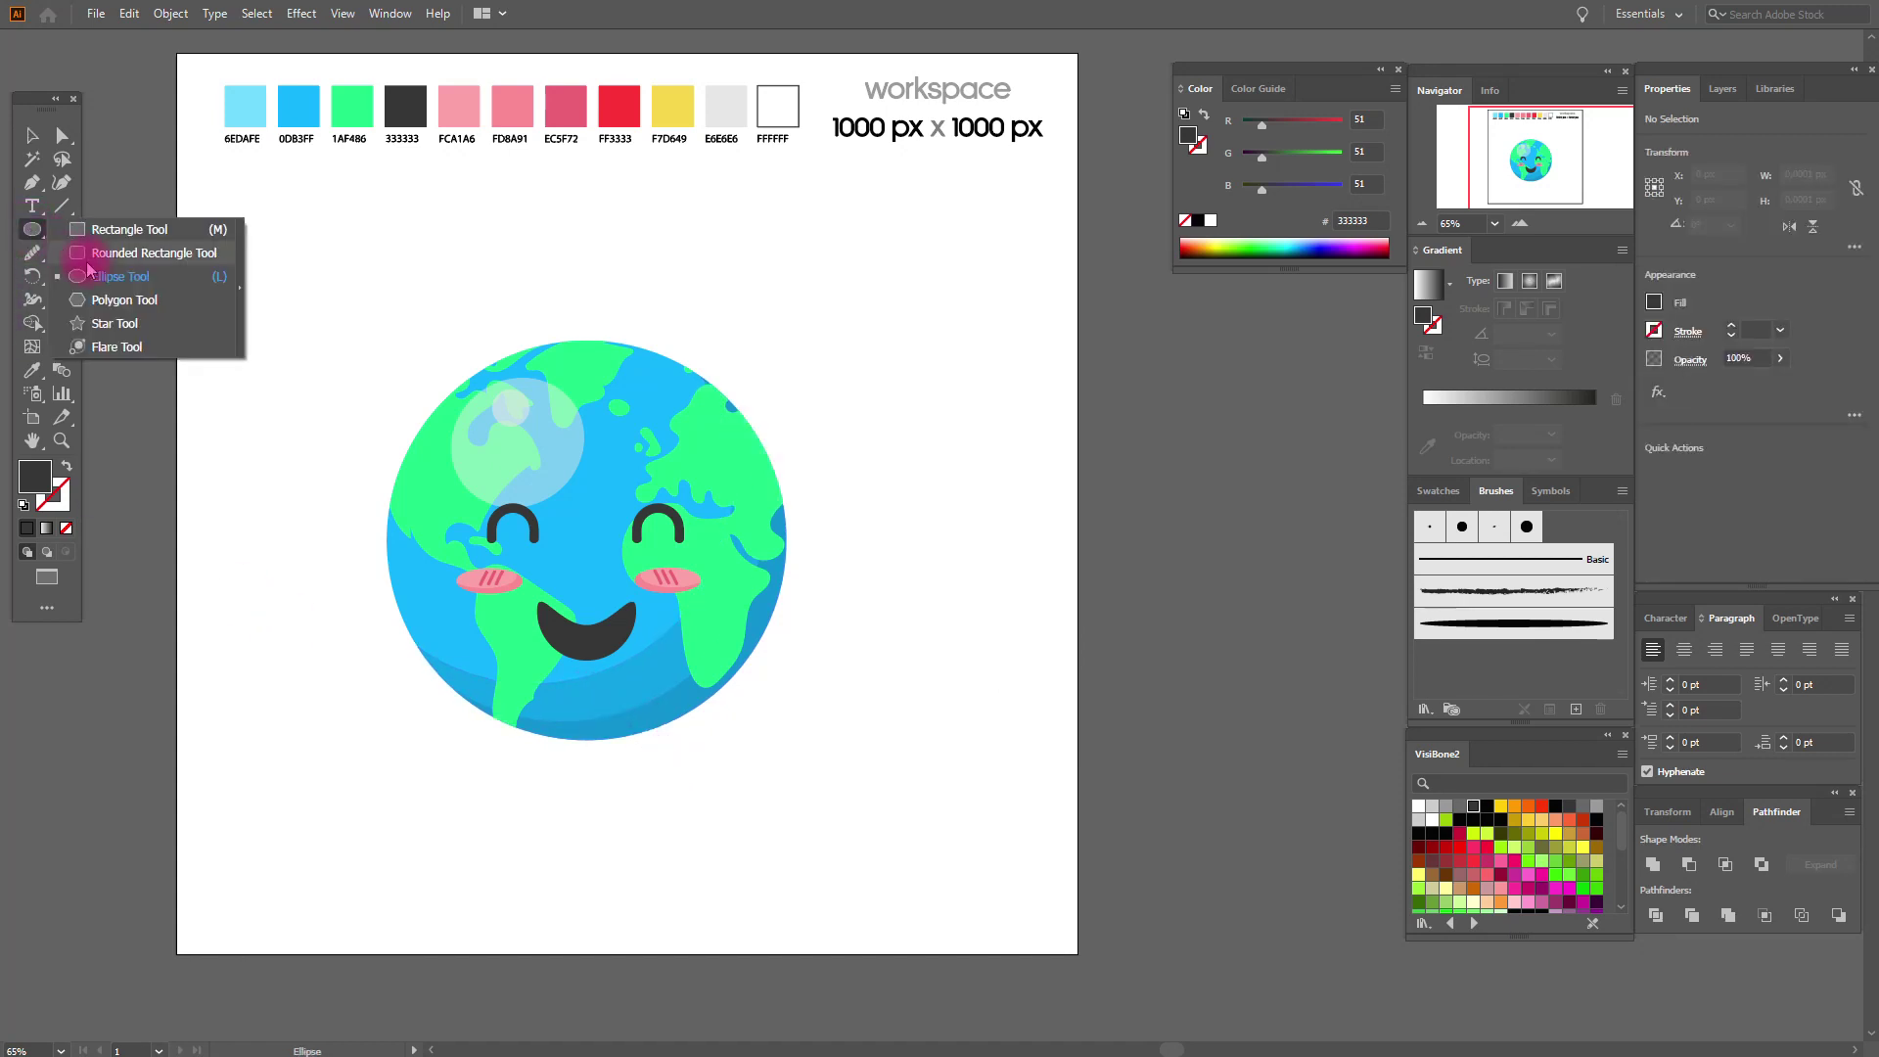
mouse_move(555, 631)
left_mouse_down()
mouse_move(669, 742)
mouse_move(606, 691)
left_mouse_up()
left_click(34, 143)
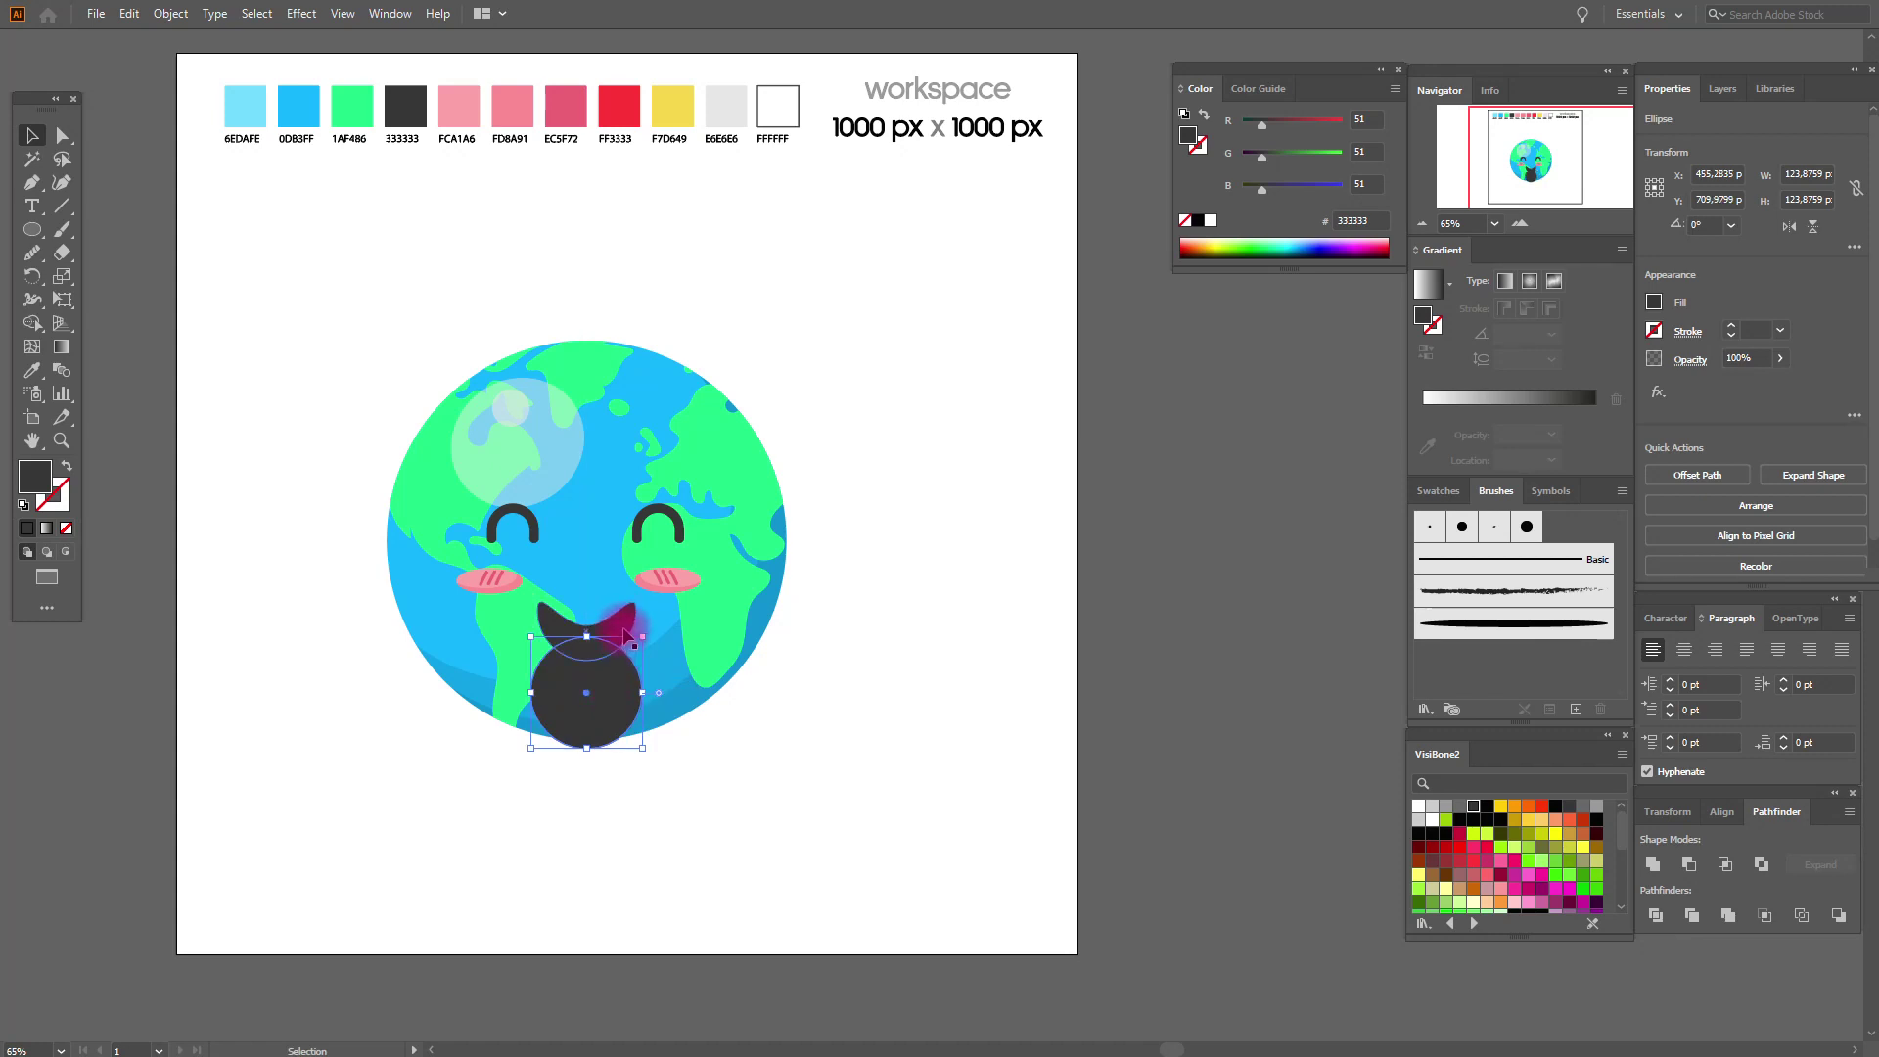
left_click(623, 633)
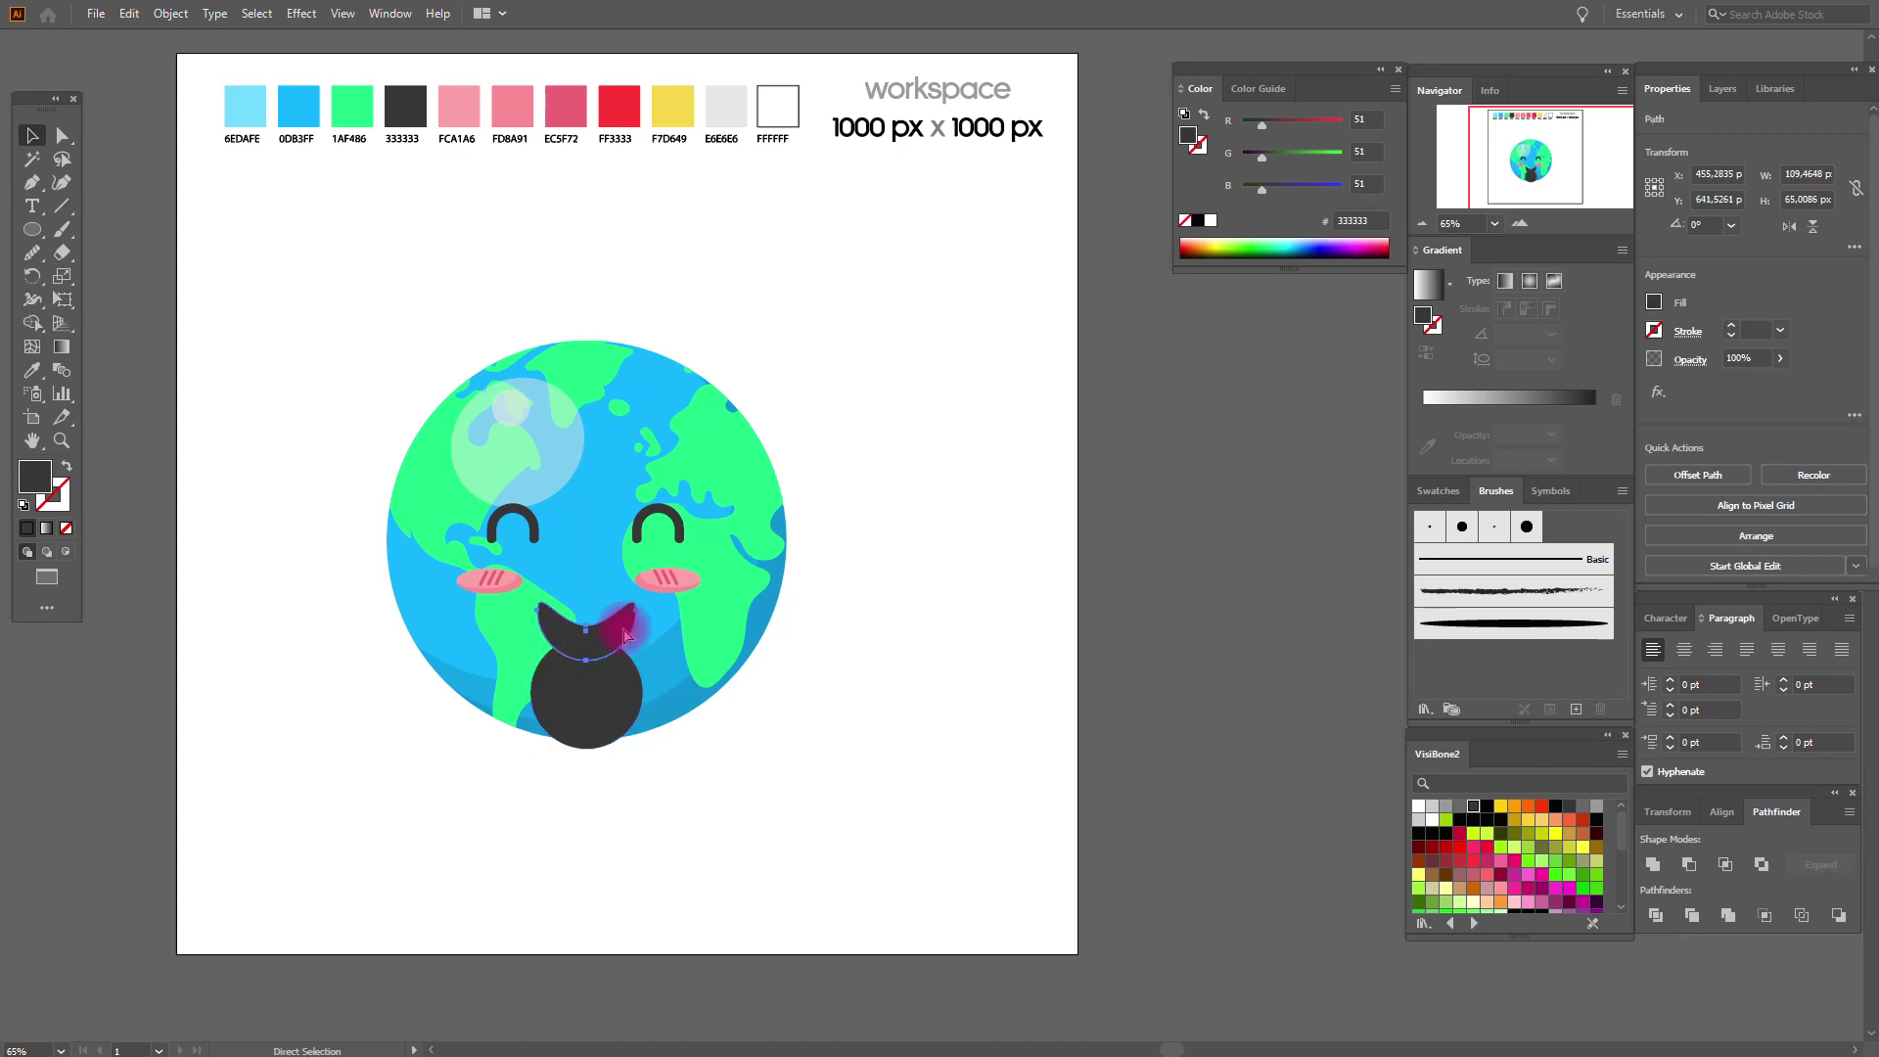
left_click(628, 698, "shift")
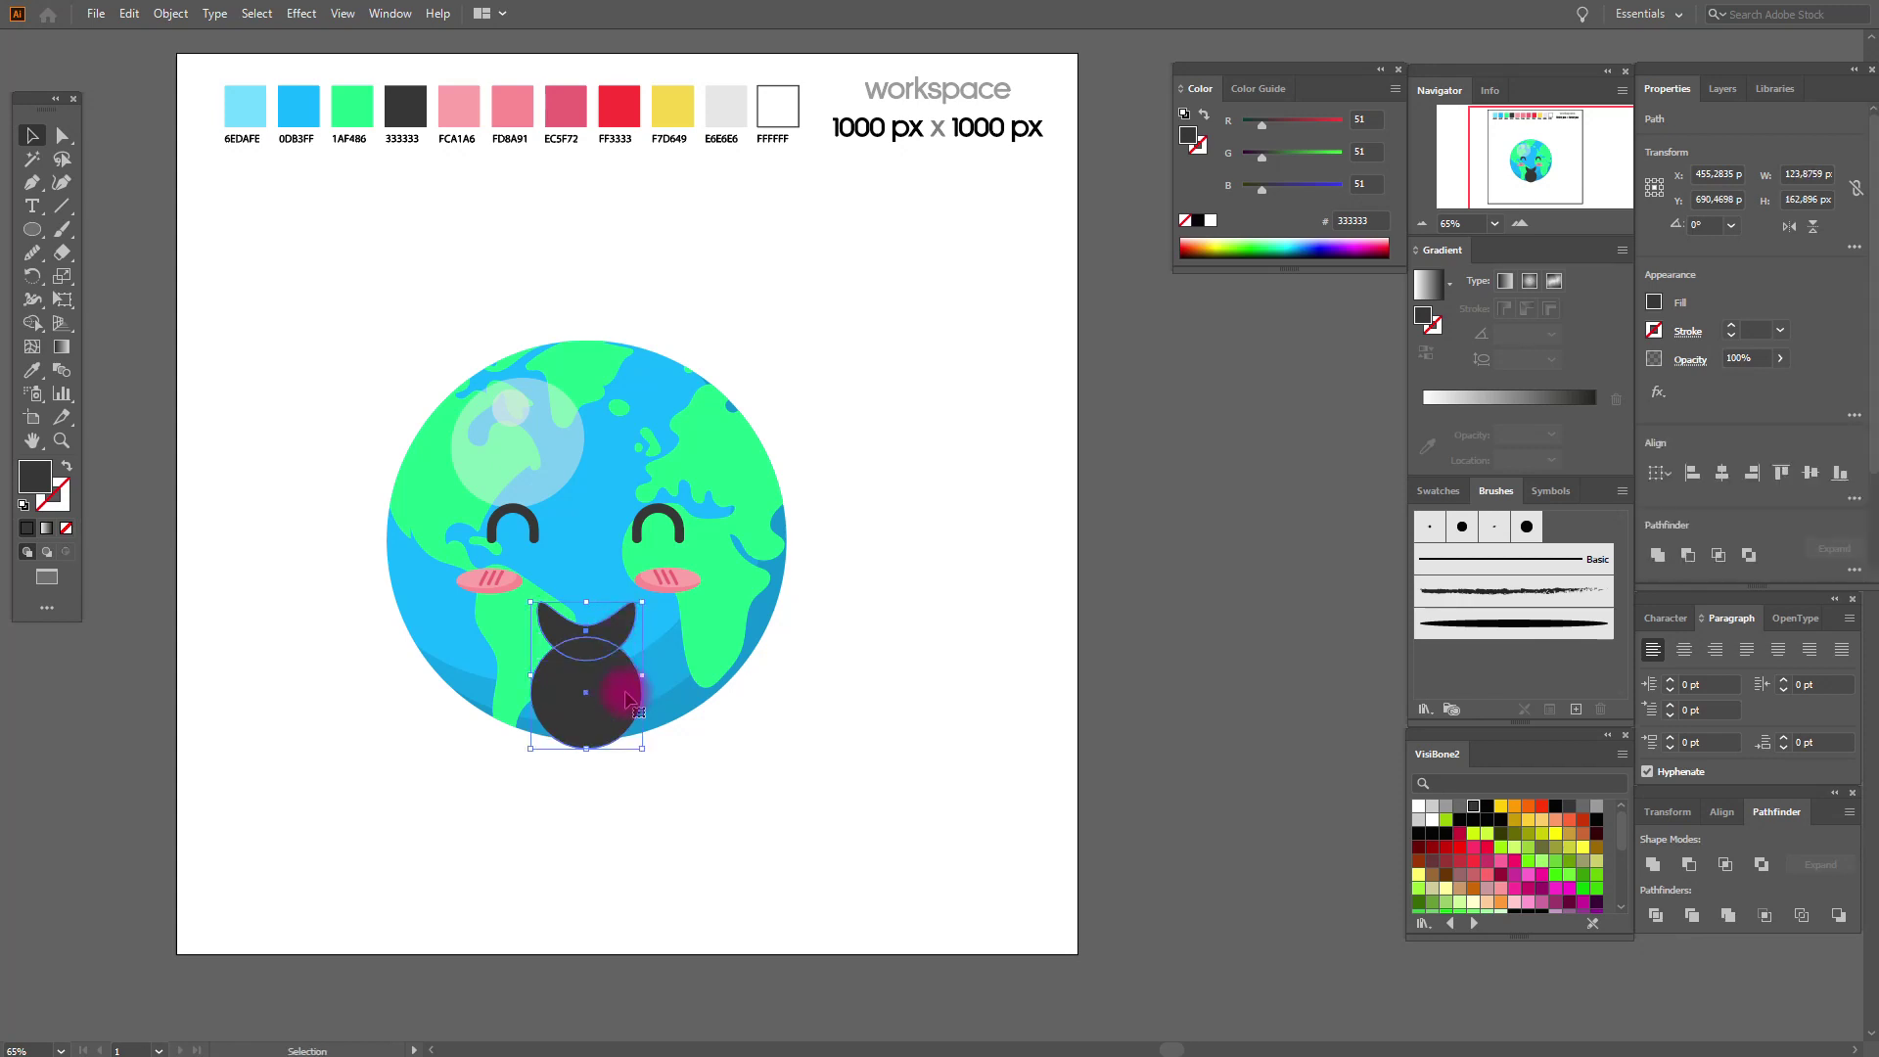
left_click(1717, 558)
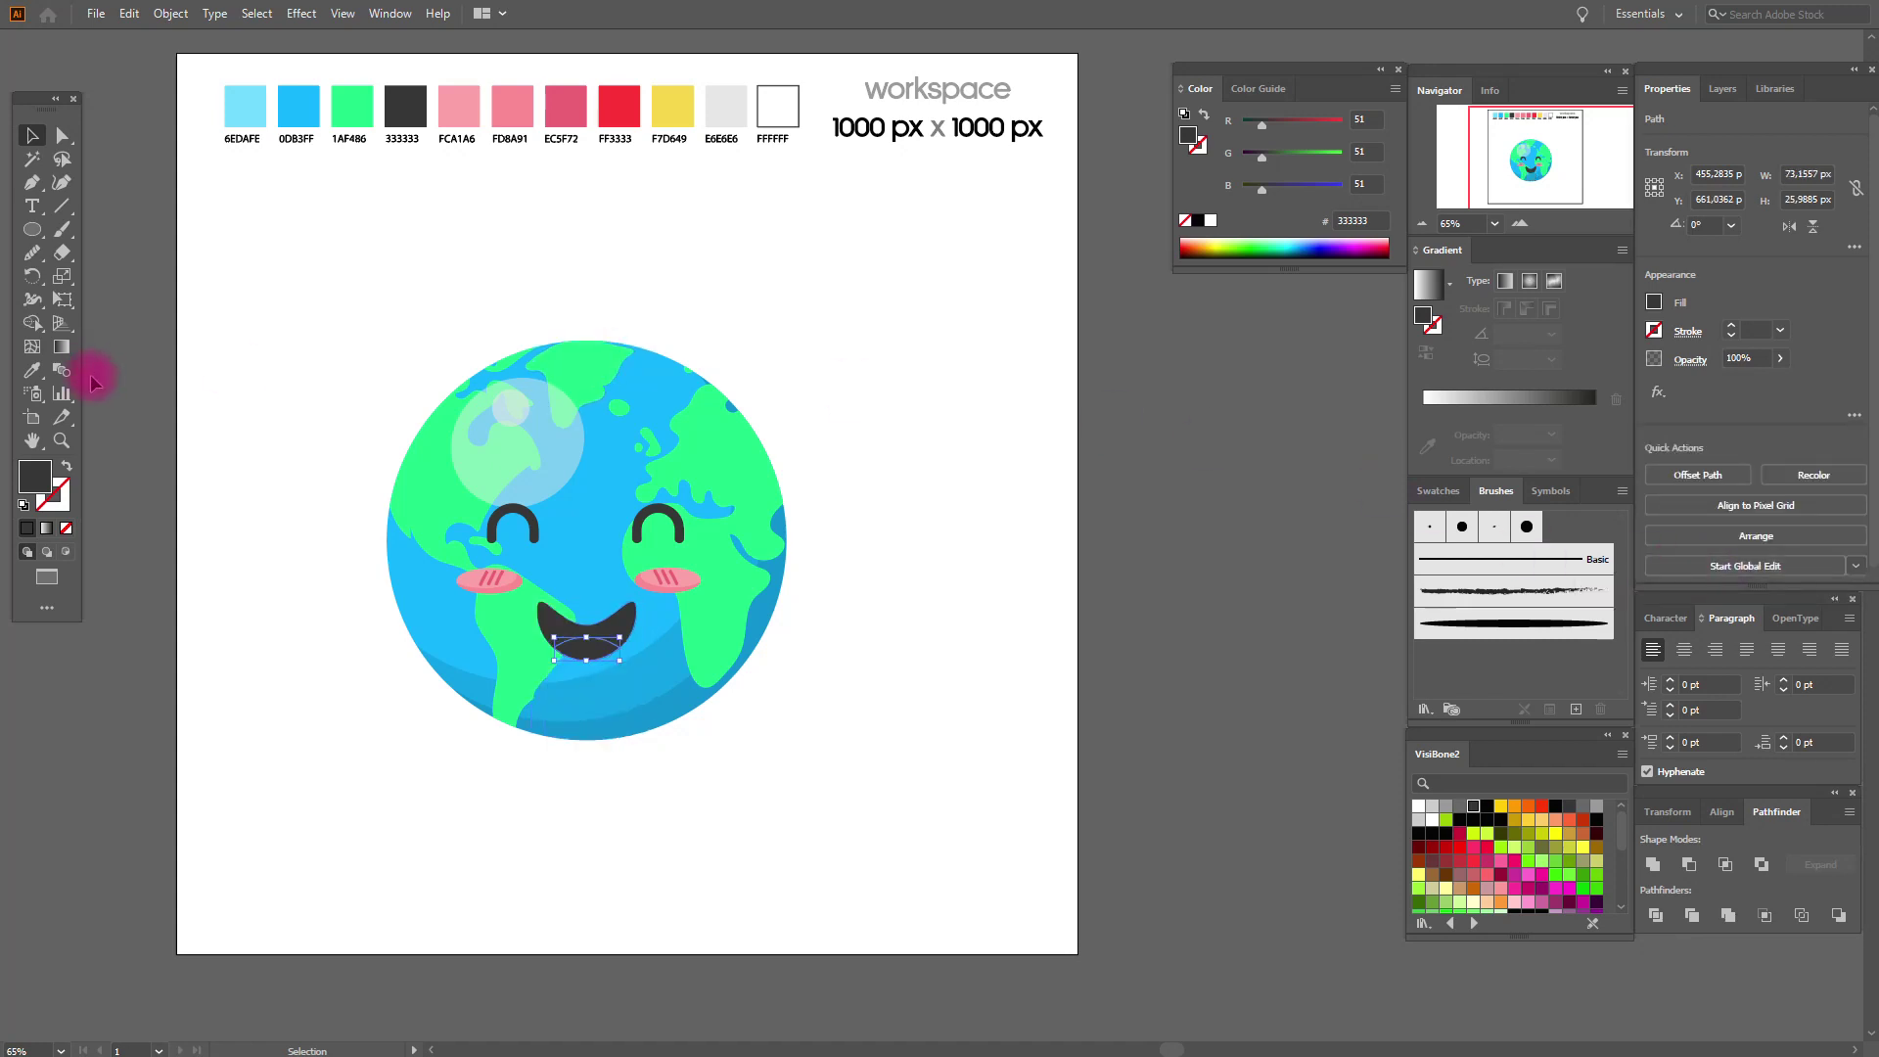
left_click(32, 370)
Colour the tongue red FF3333 and zoom in on the mouth.
left_click(616, 107)
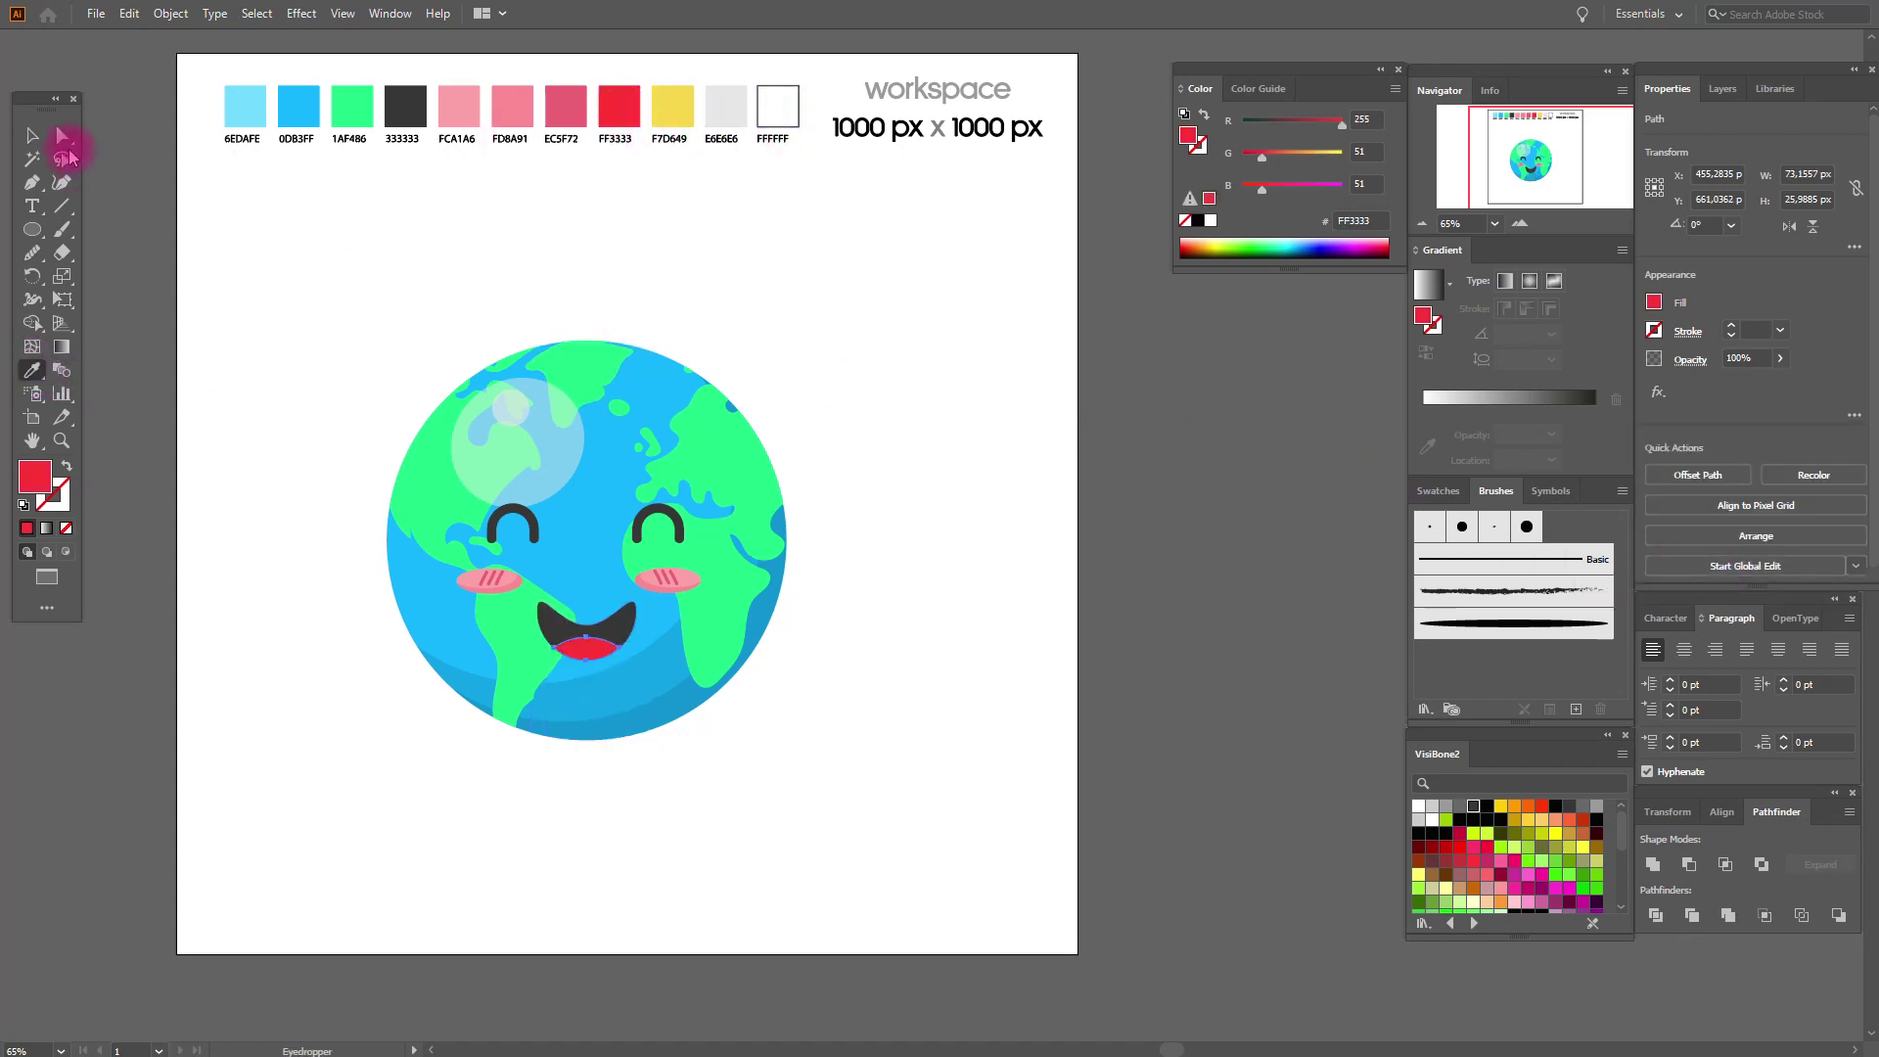
left_click(33, 135)
left_click(241, 223)
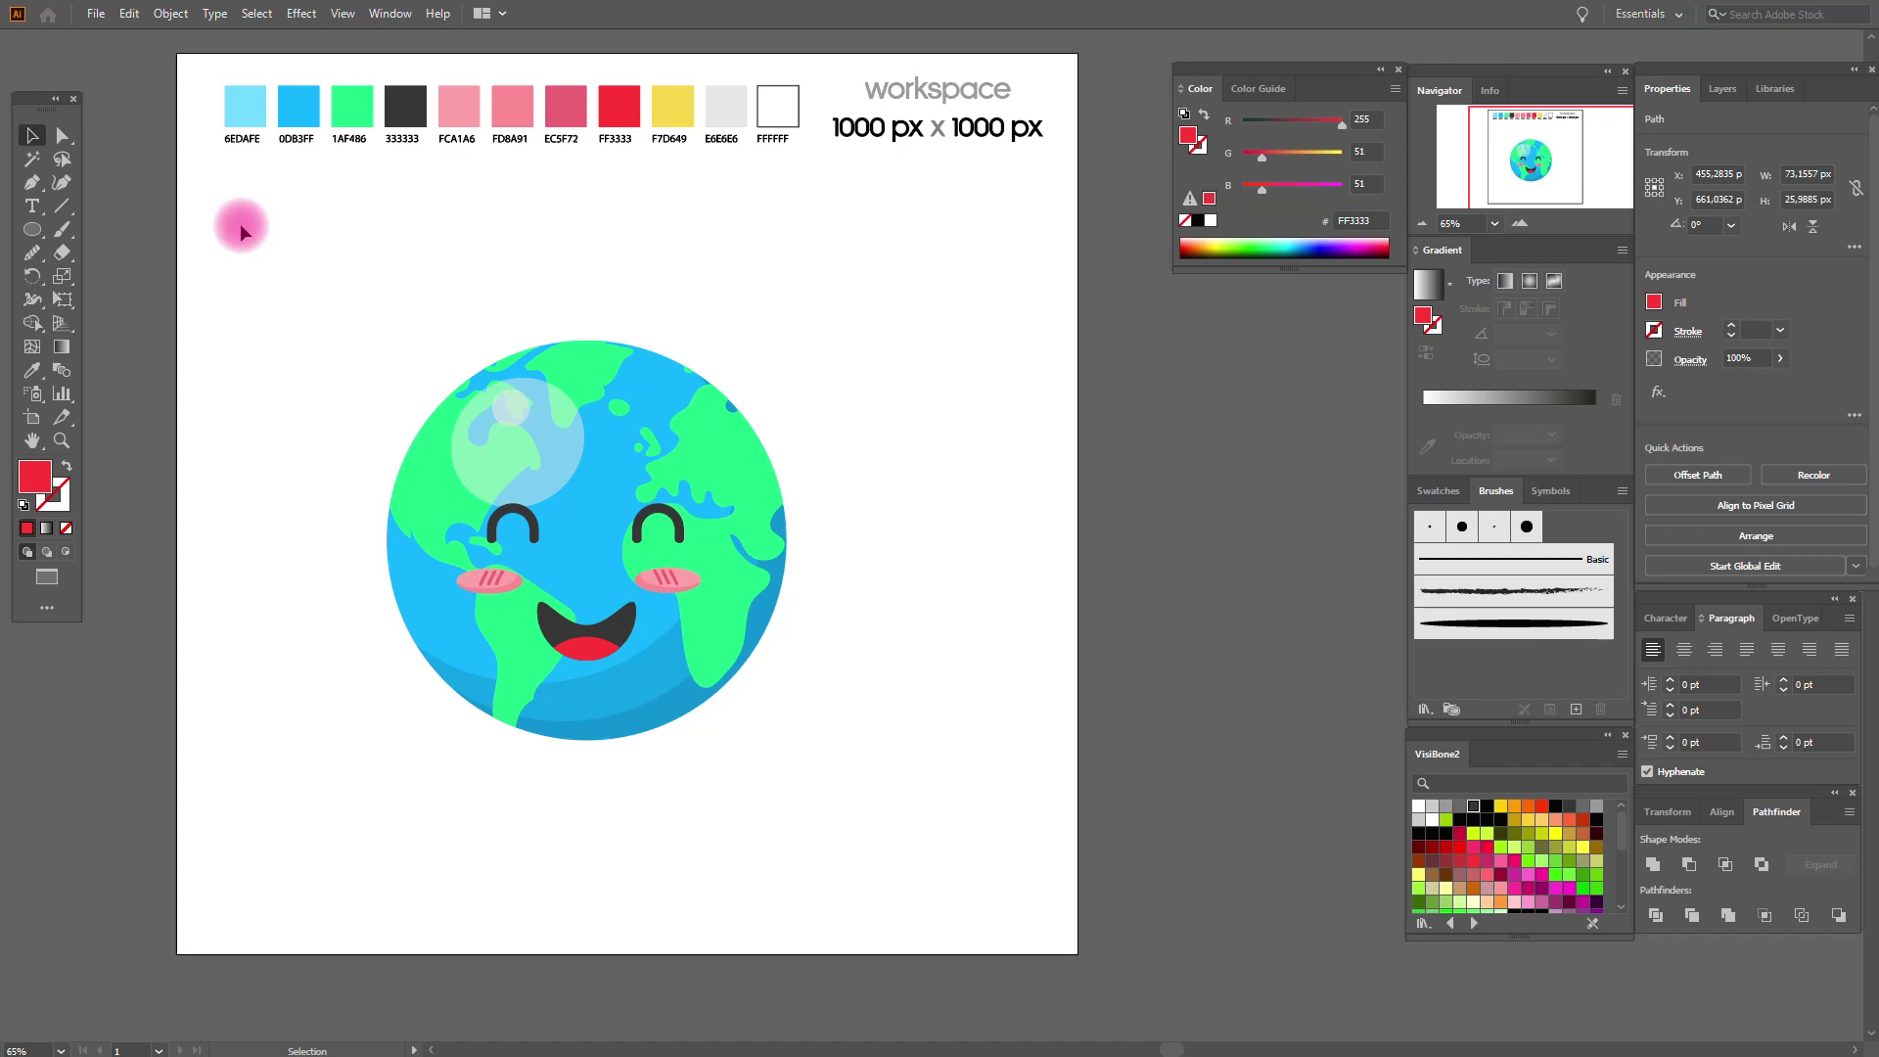
left_click(60, 440)
left_click(720, 597)
left_click(1003, 582)
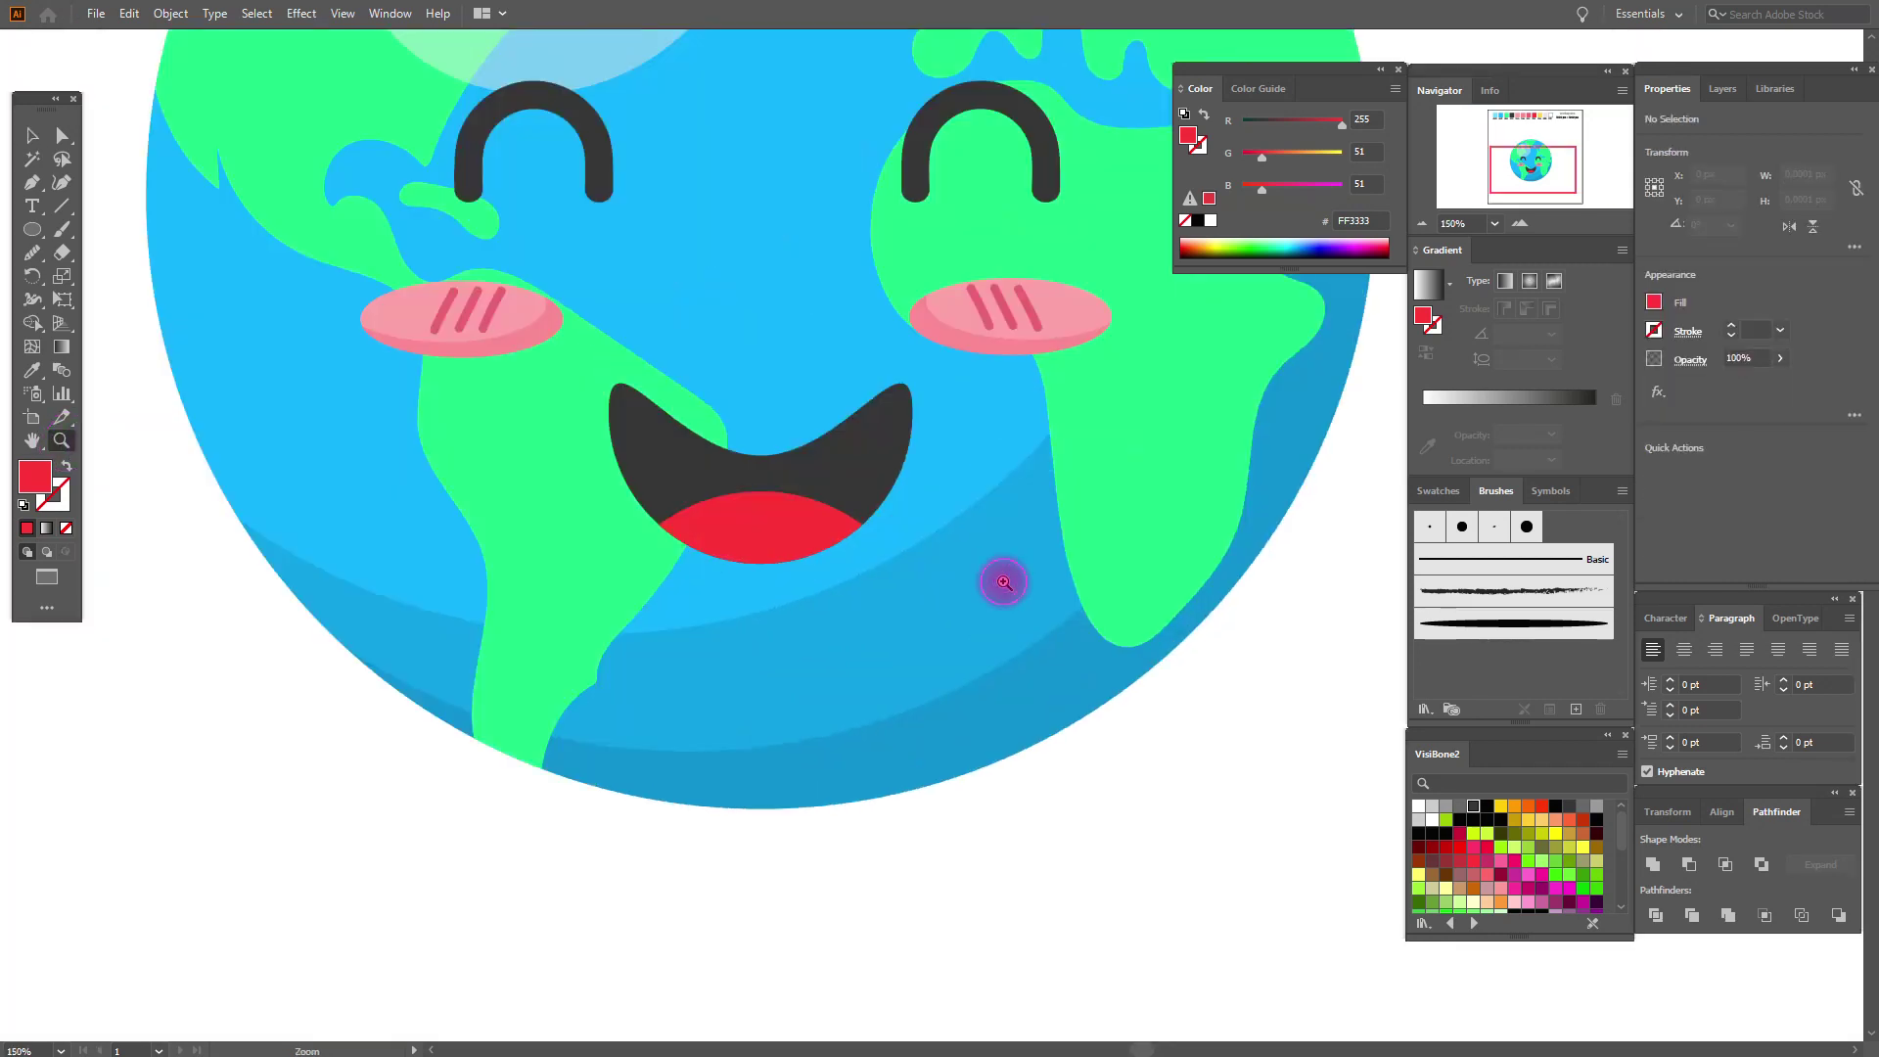
left_click(906, 520)
Lower the tongue's top anchor point slightly.
left_click(61, 135)
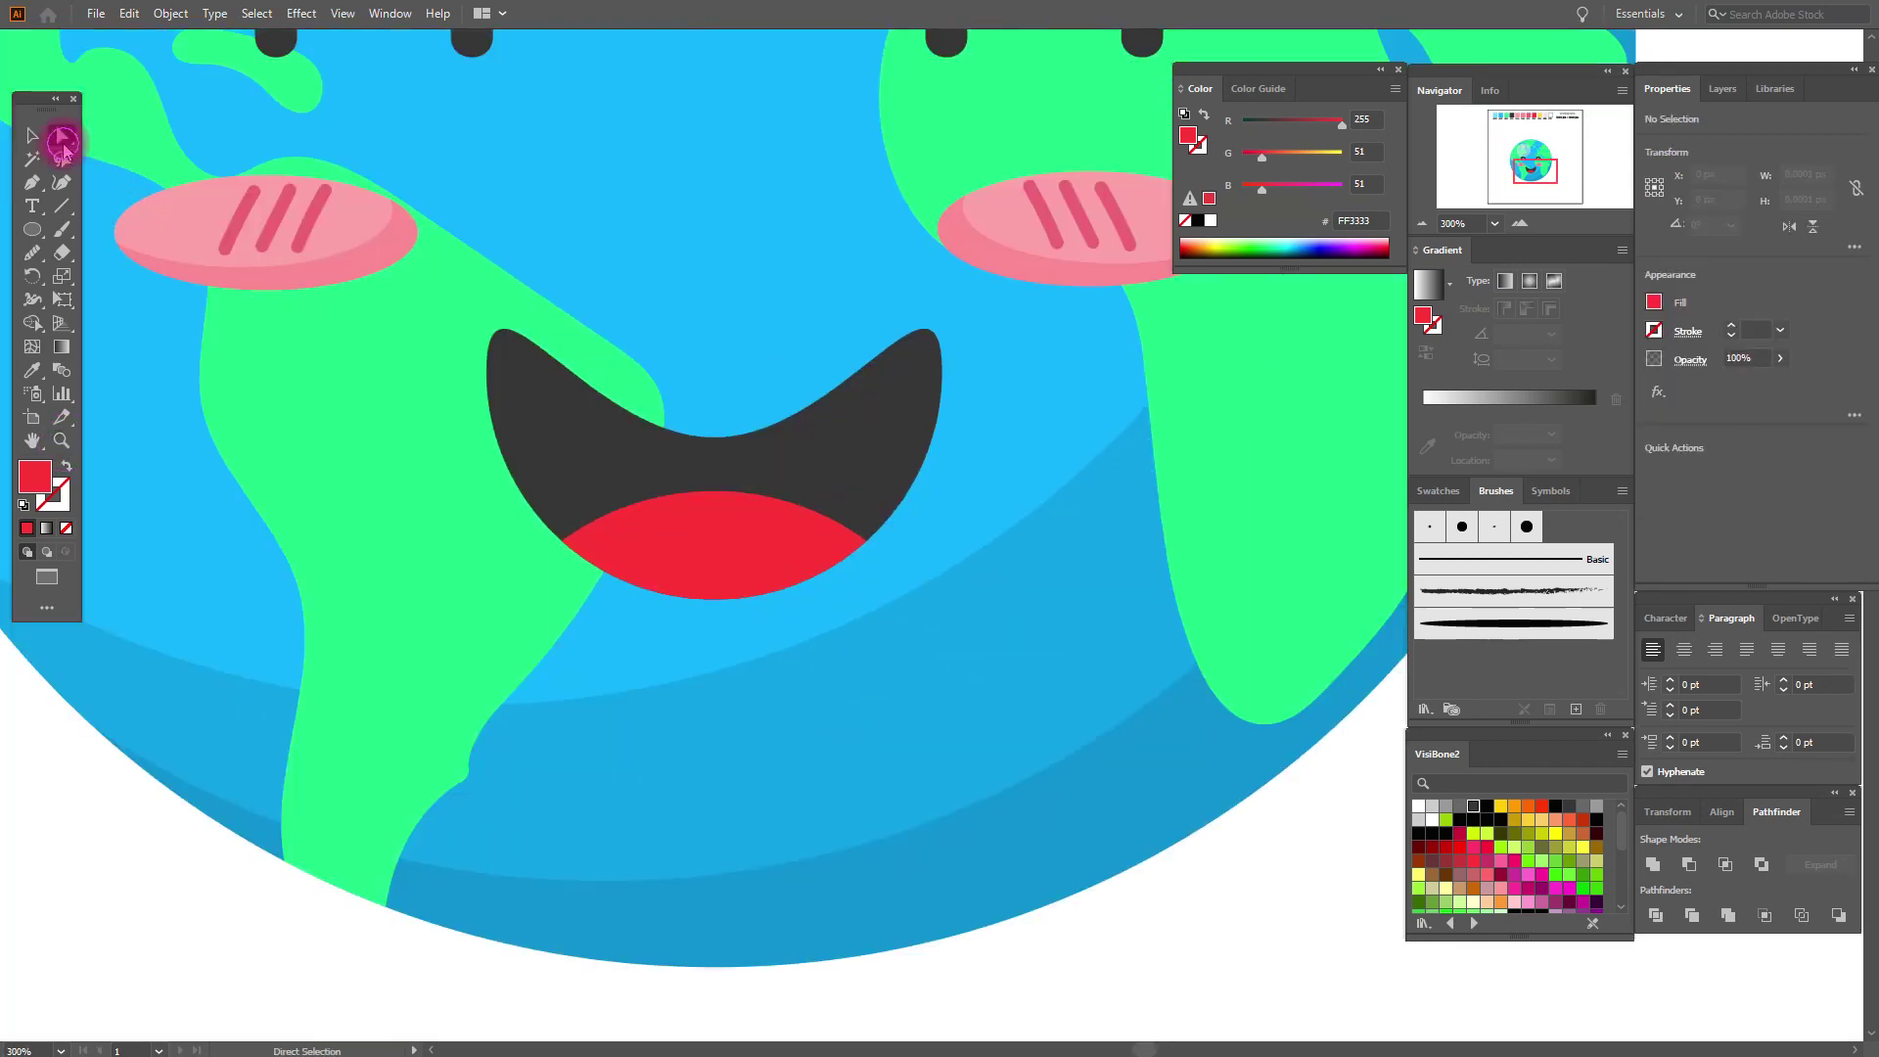
left_click(716, 491)
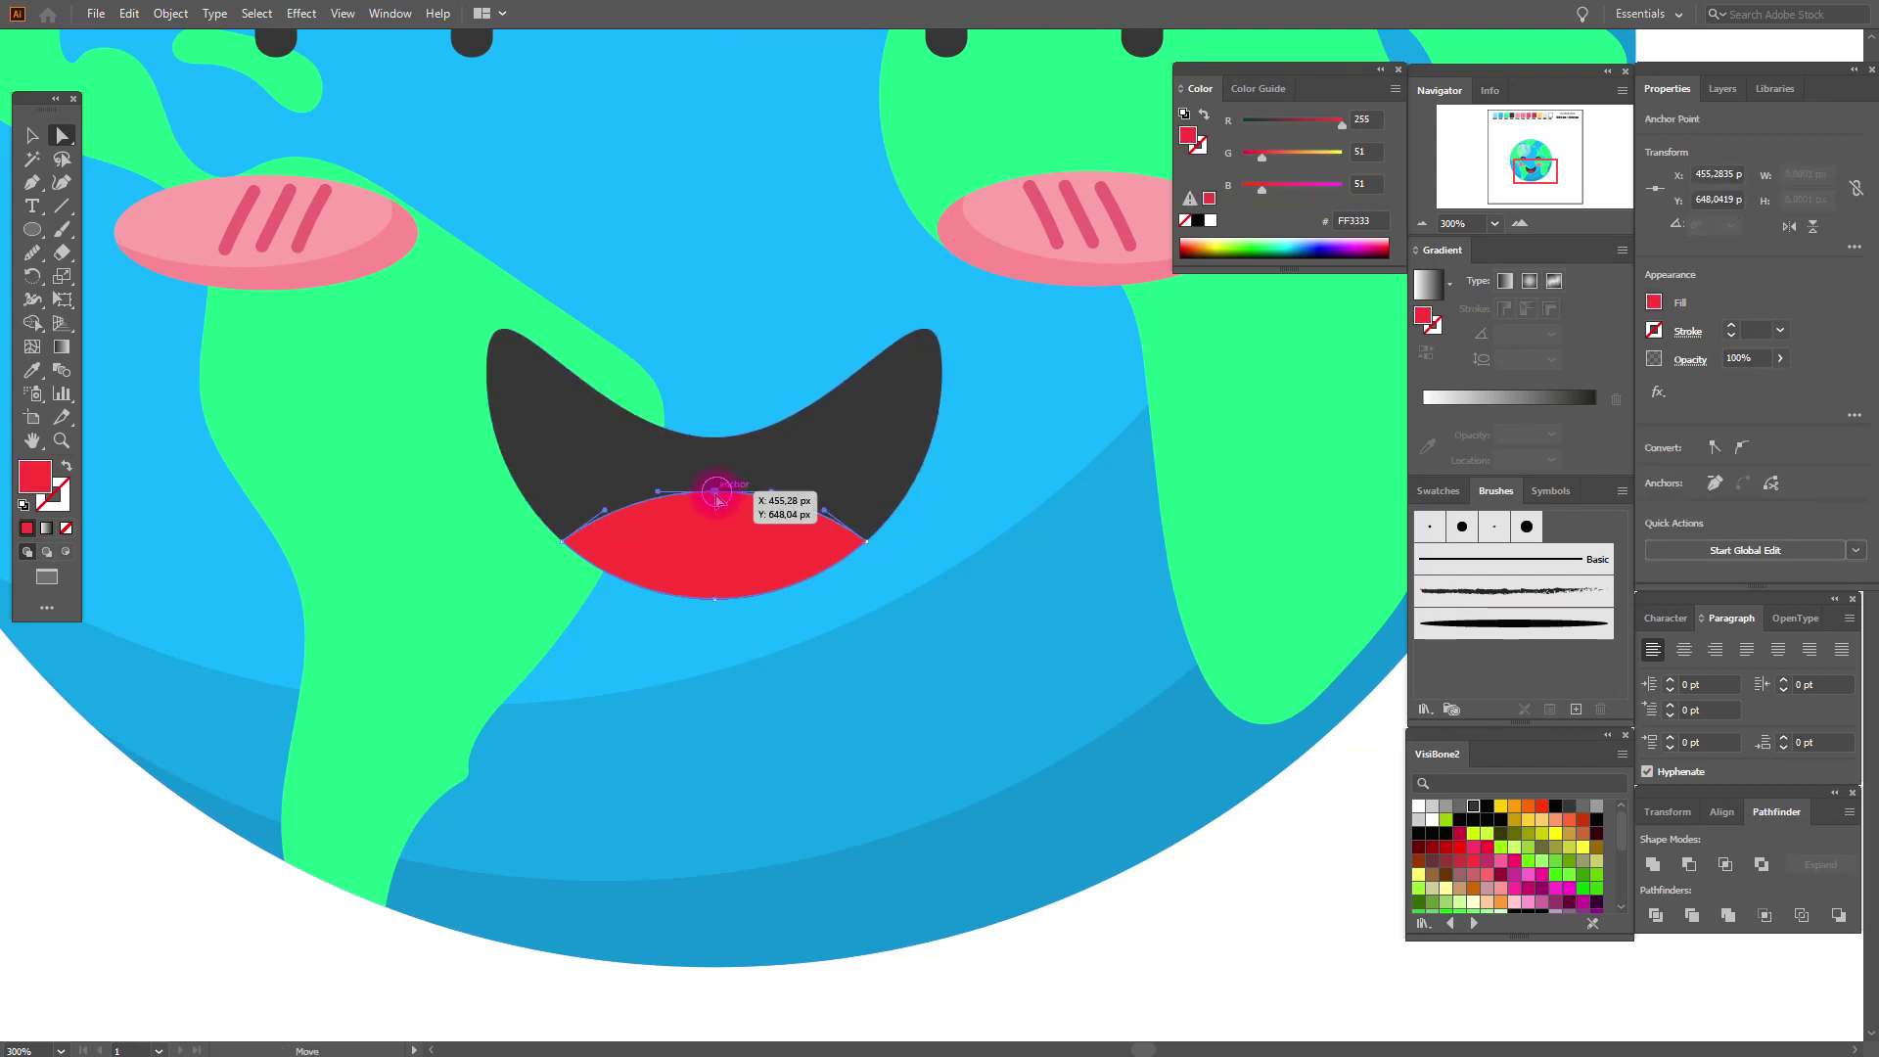
left_click_drag(716, 497, 717, 511)
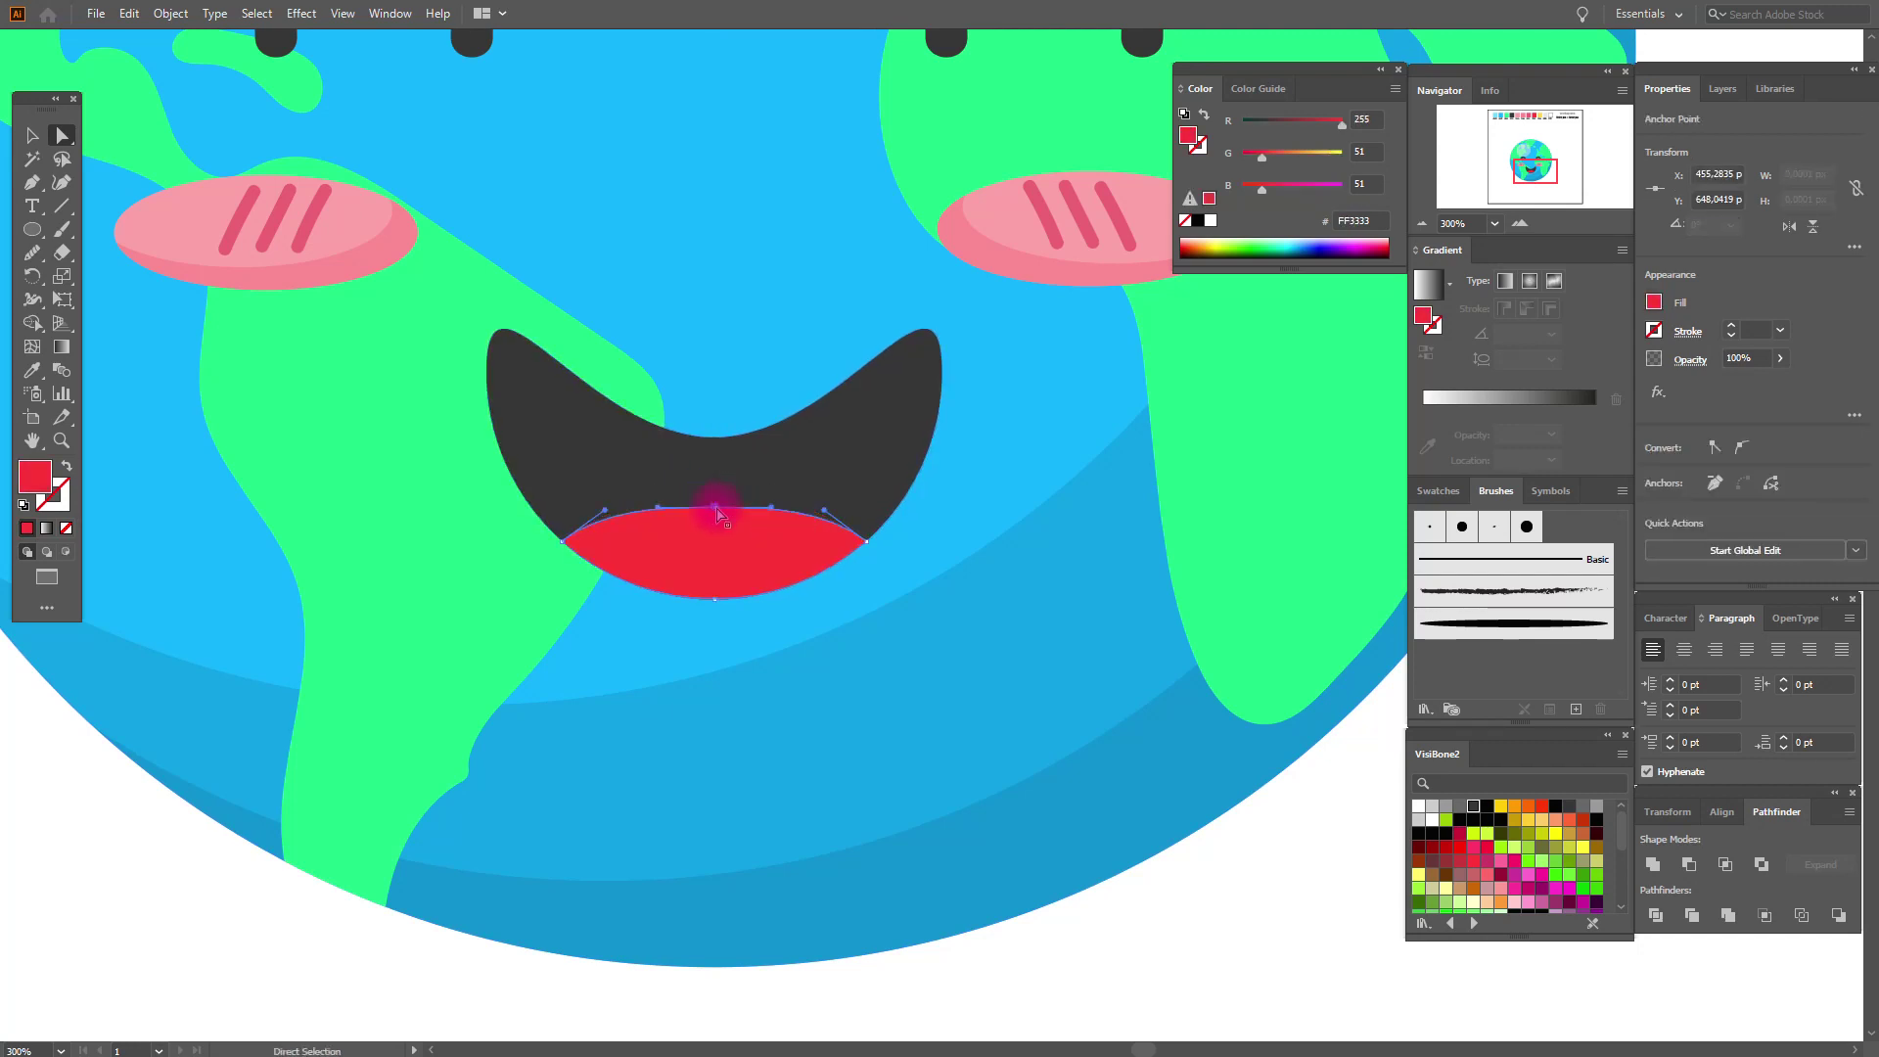
left_click(1278, 843)
left_click(673, 554)
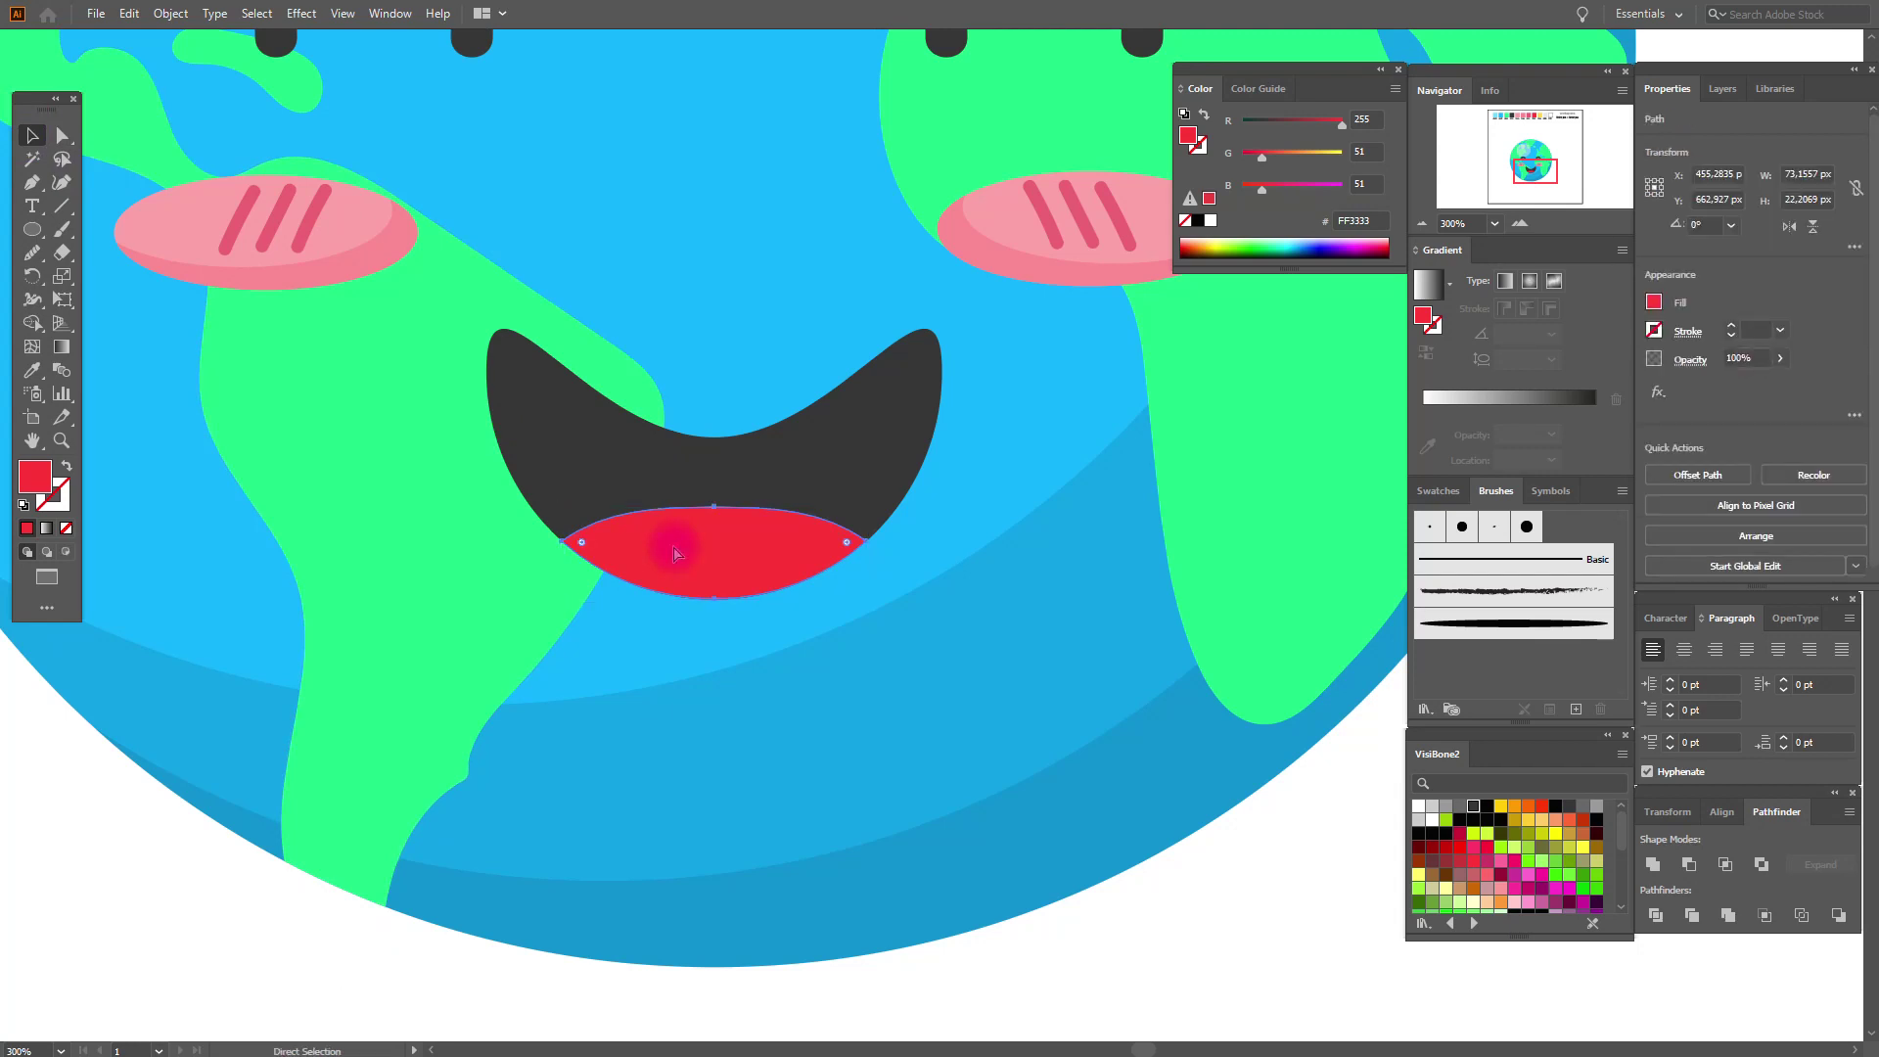
Duplicate the tongue lower down and stretch the copy wider on both sides.
left_click_drag(721, 560, 754, 568)
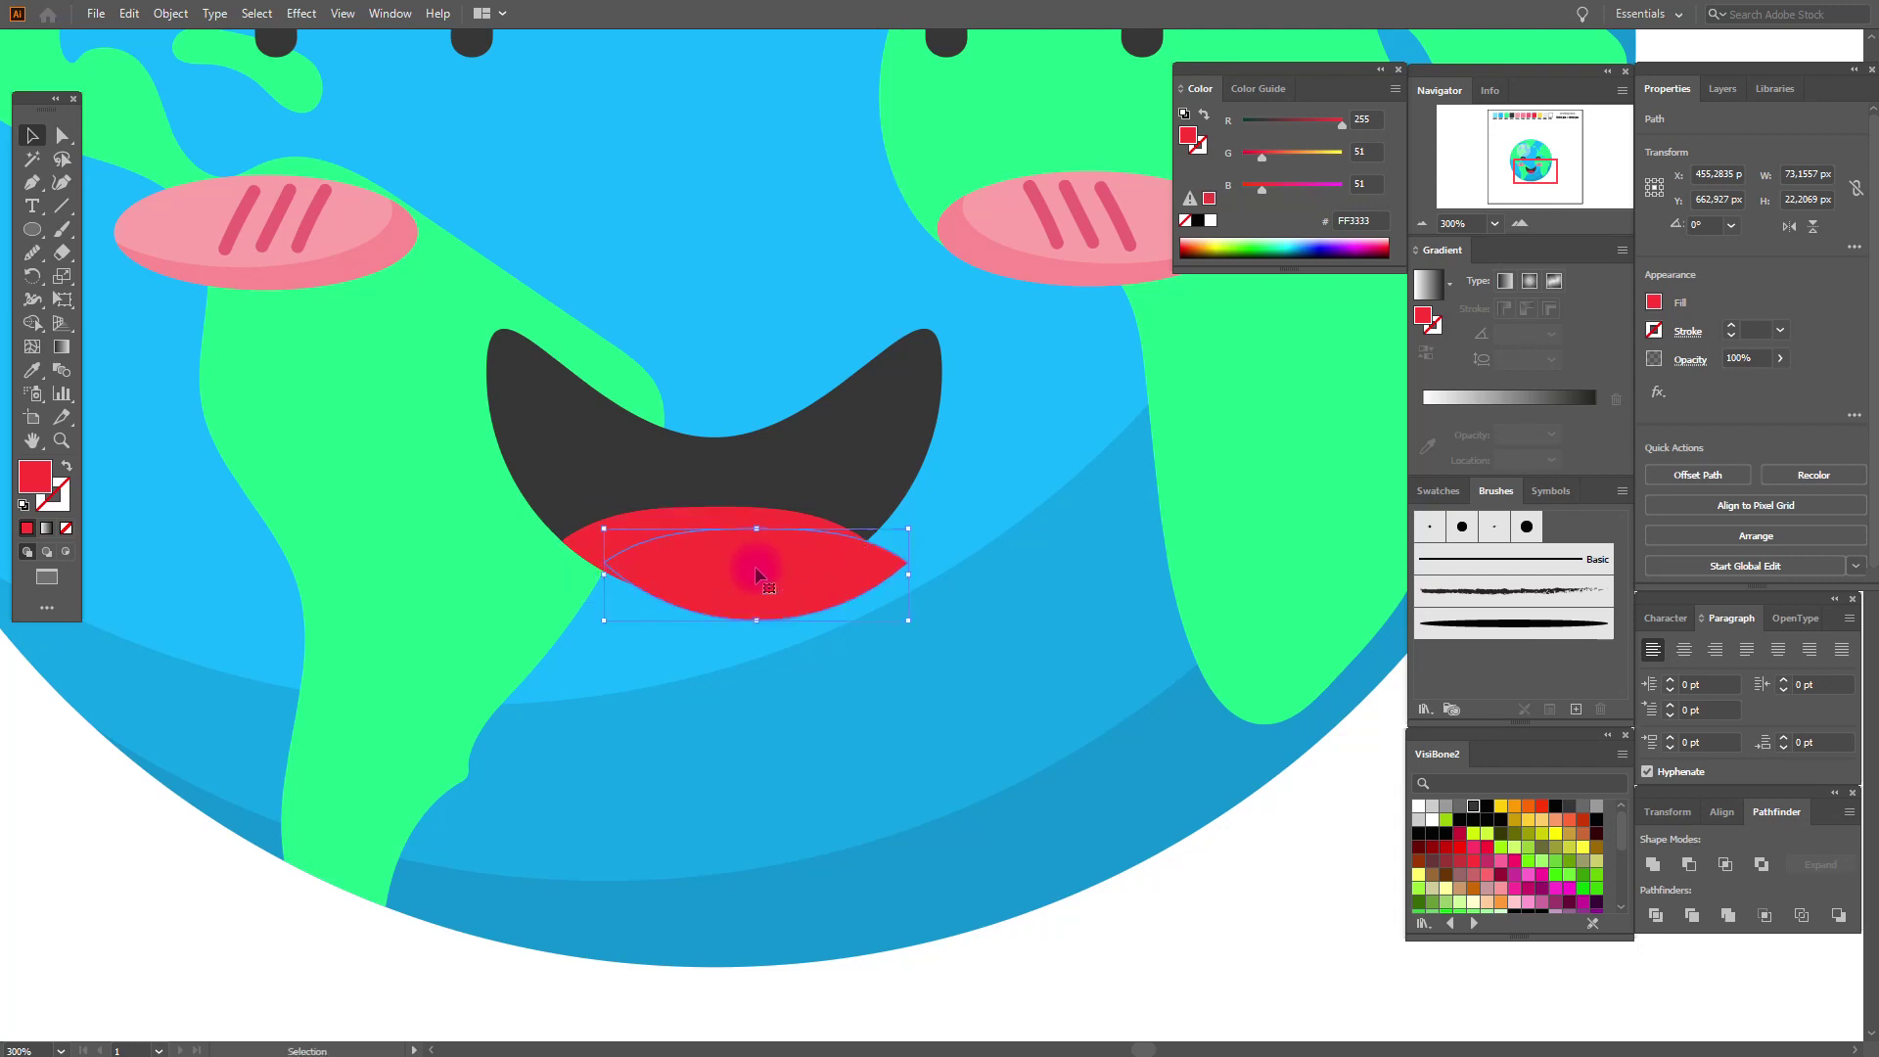
left_click(686, 594)
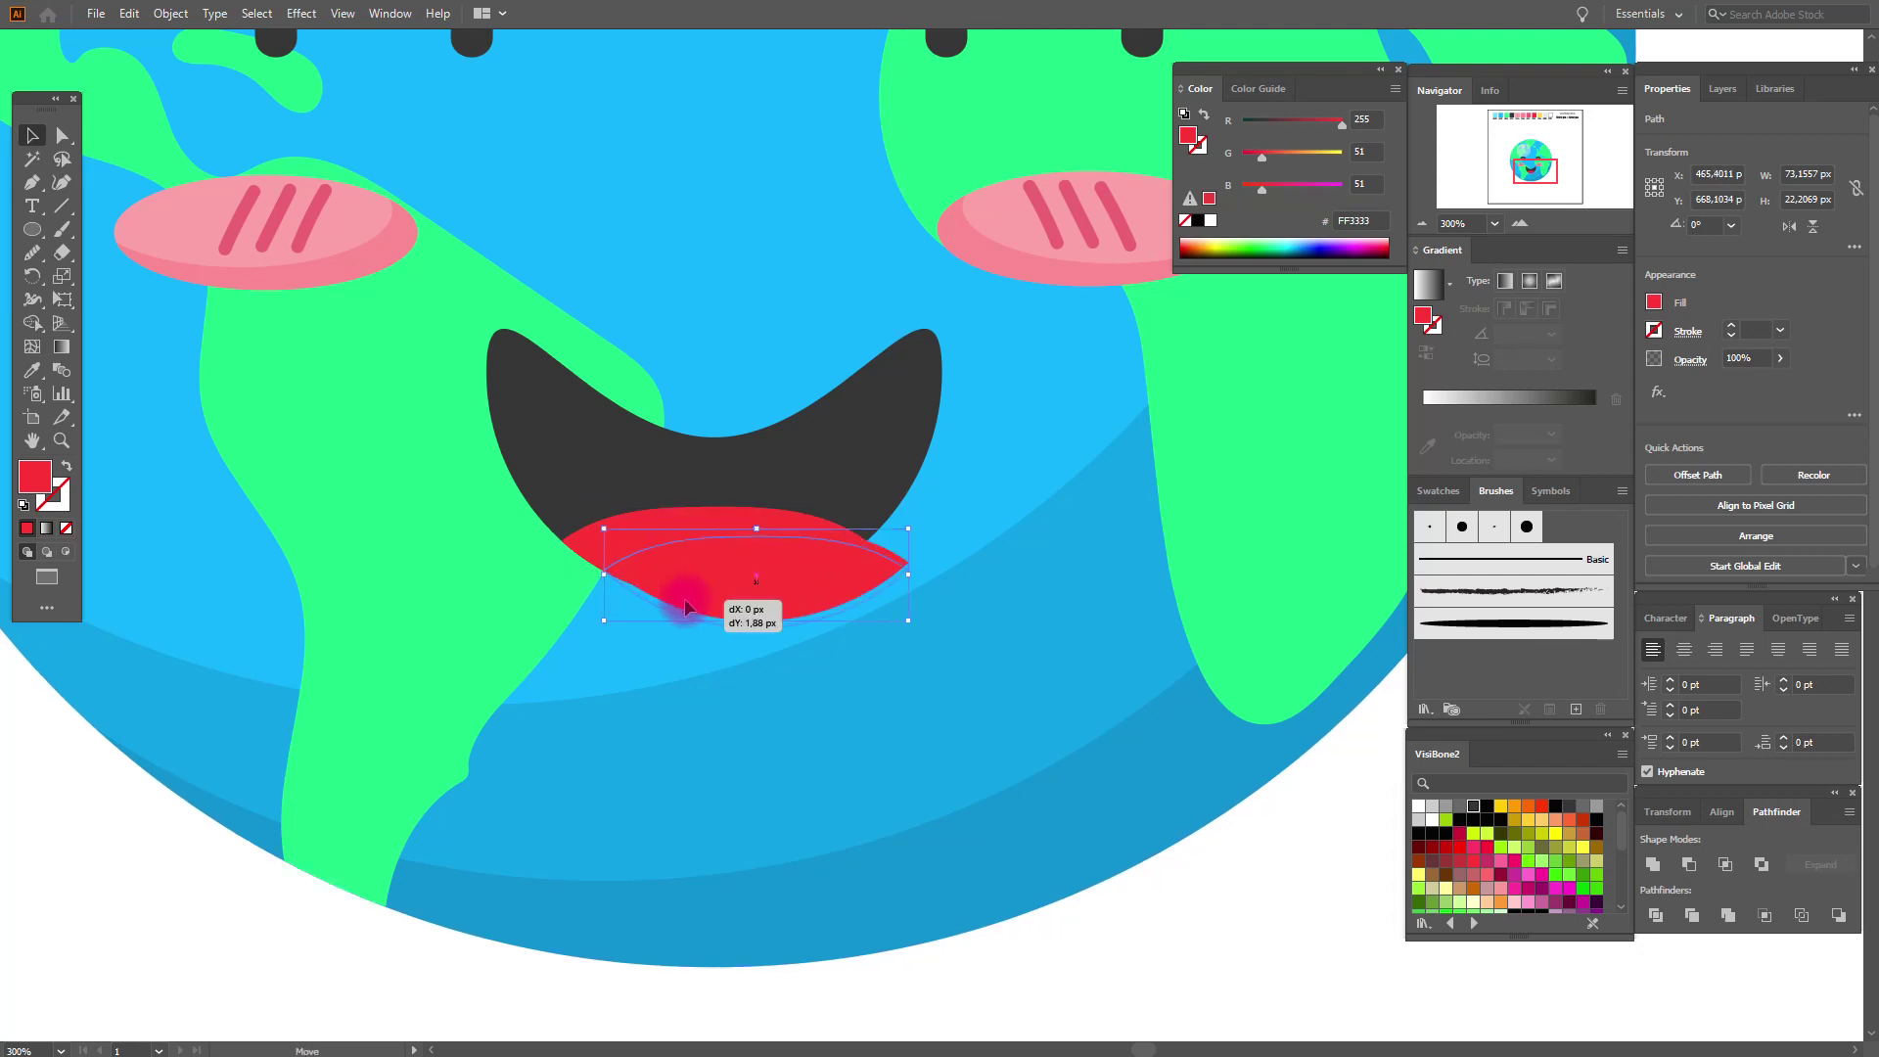
left_click_drag(686, 608, 686, 610)
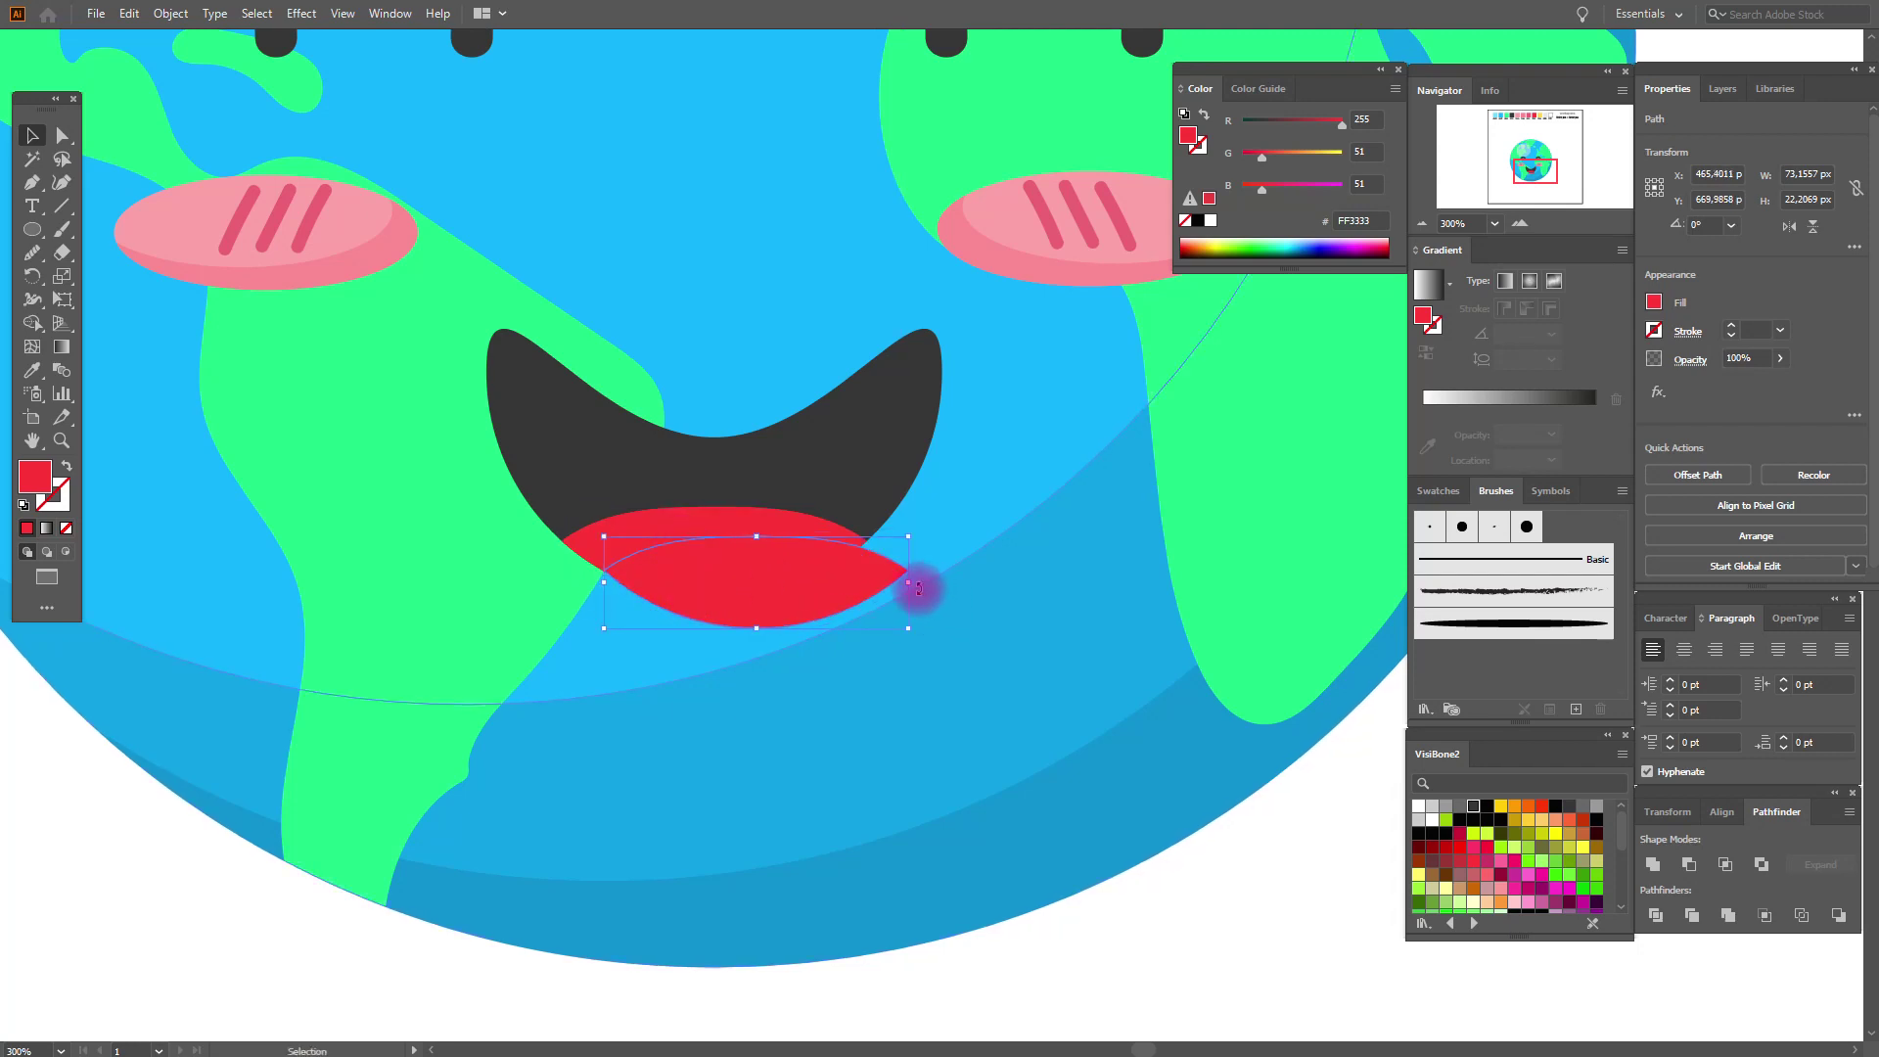
left_click_drag(918, 587, 944, 593)
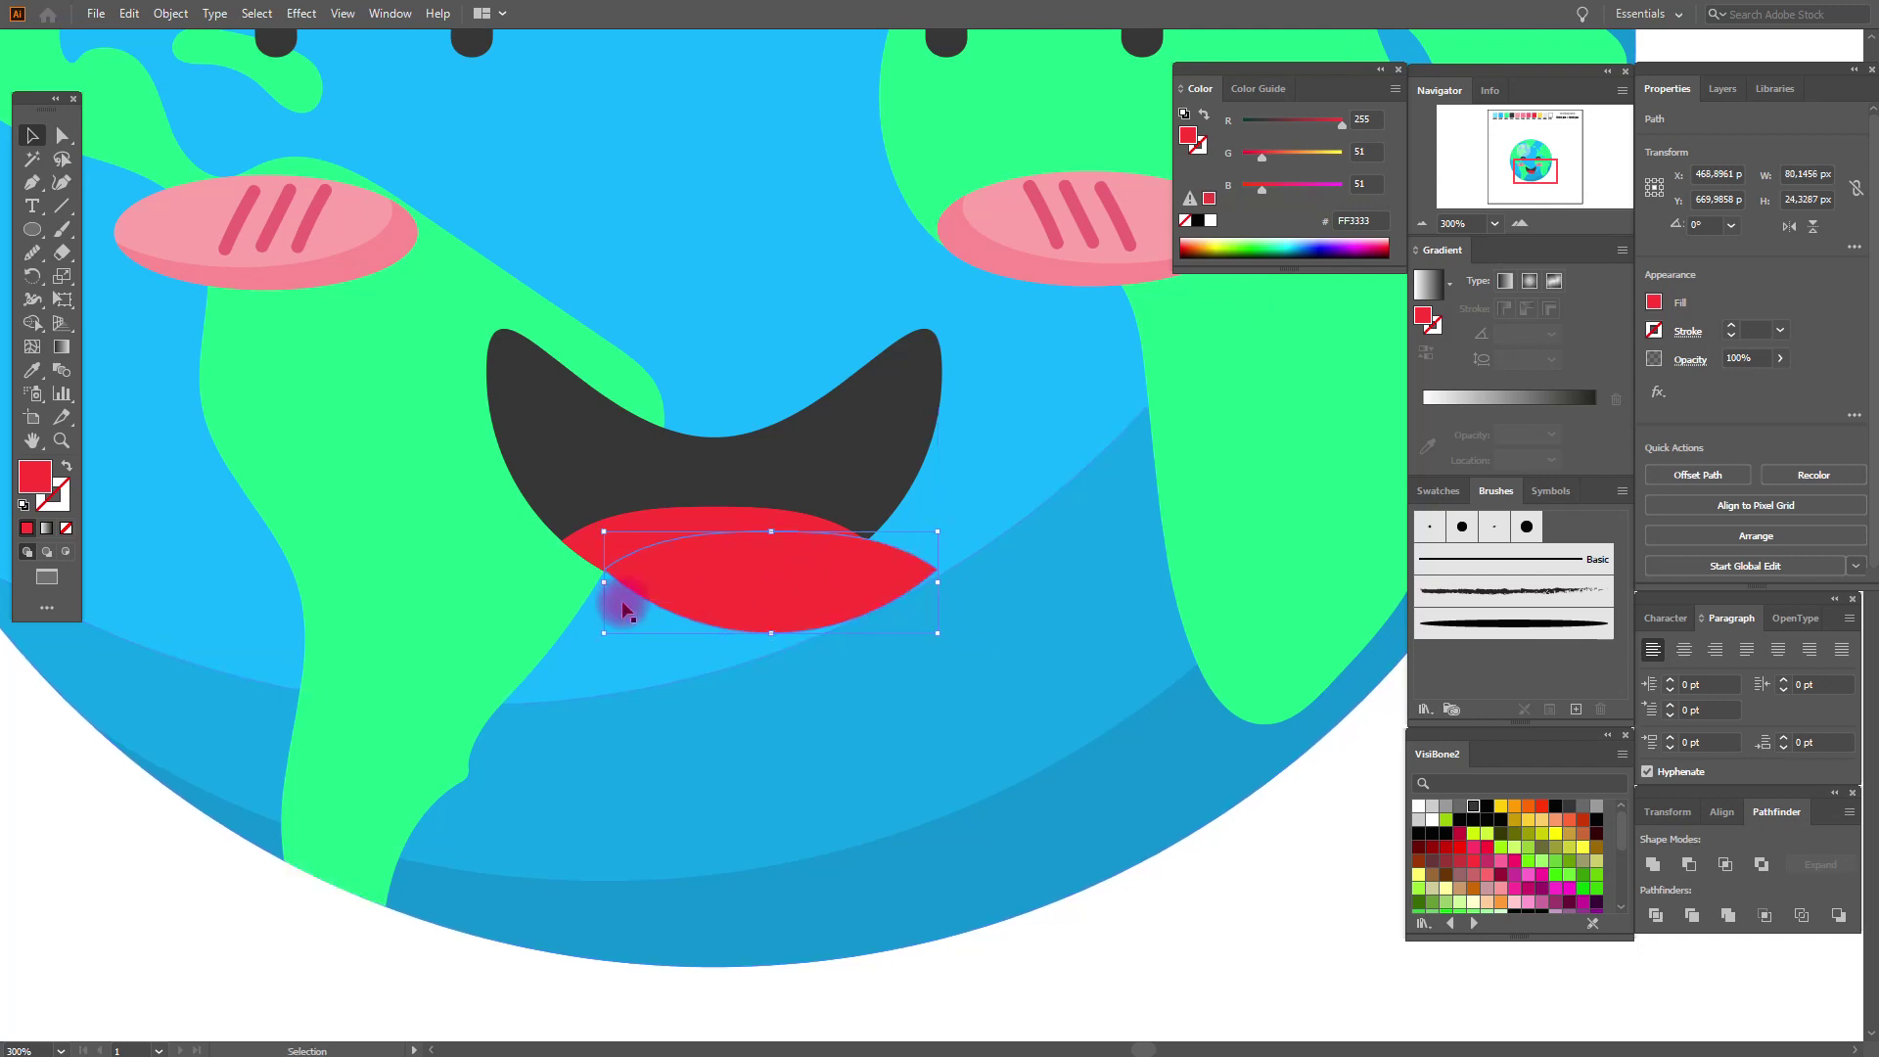
left_click_drag(604, 584, 595, 590)
left_click(638, 534, "shift")
Undo the Exclude on the tongue shapes and delete the lower red piece.
right_click(638, 530)
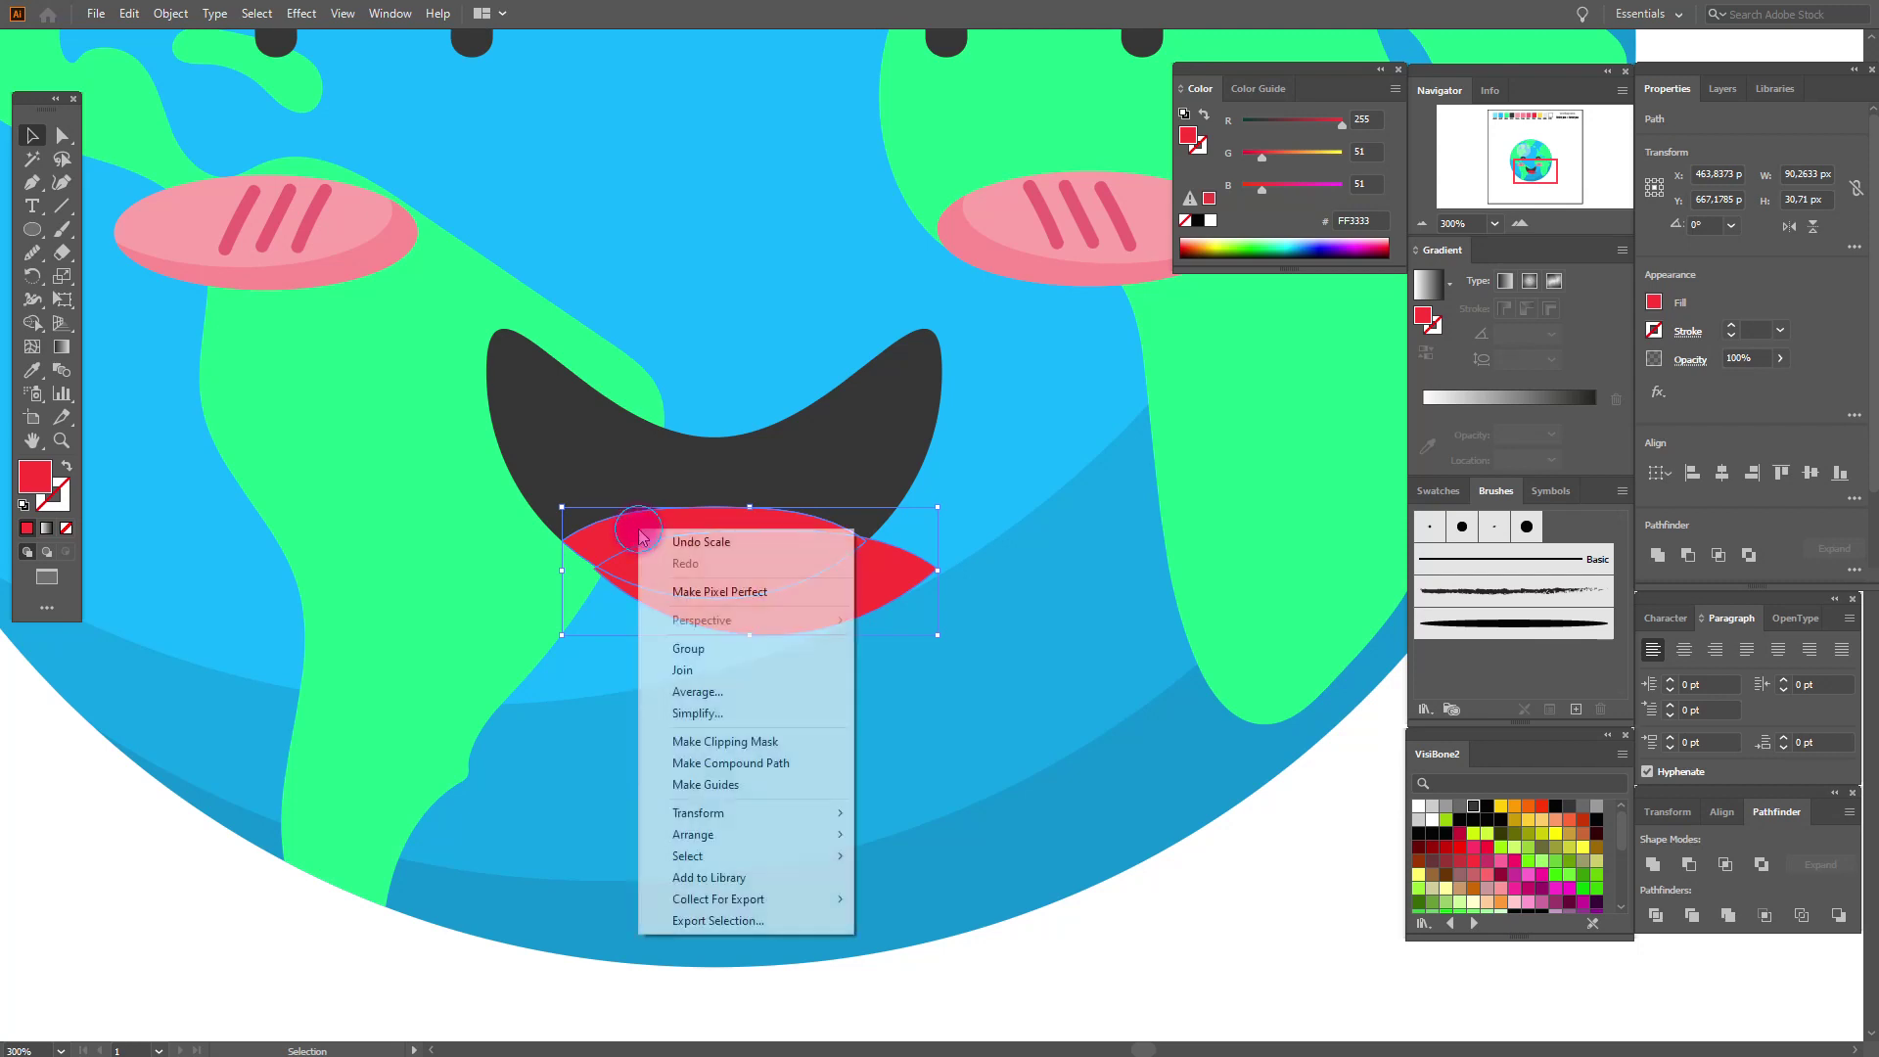
left_click(700, 650)
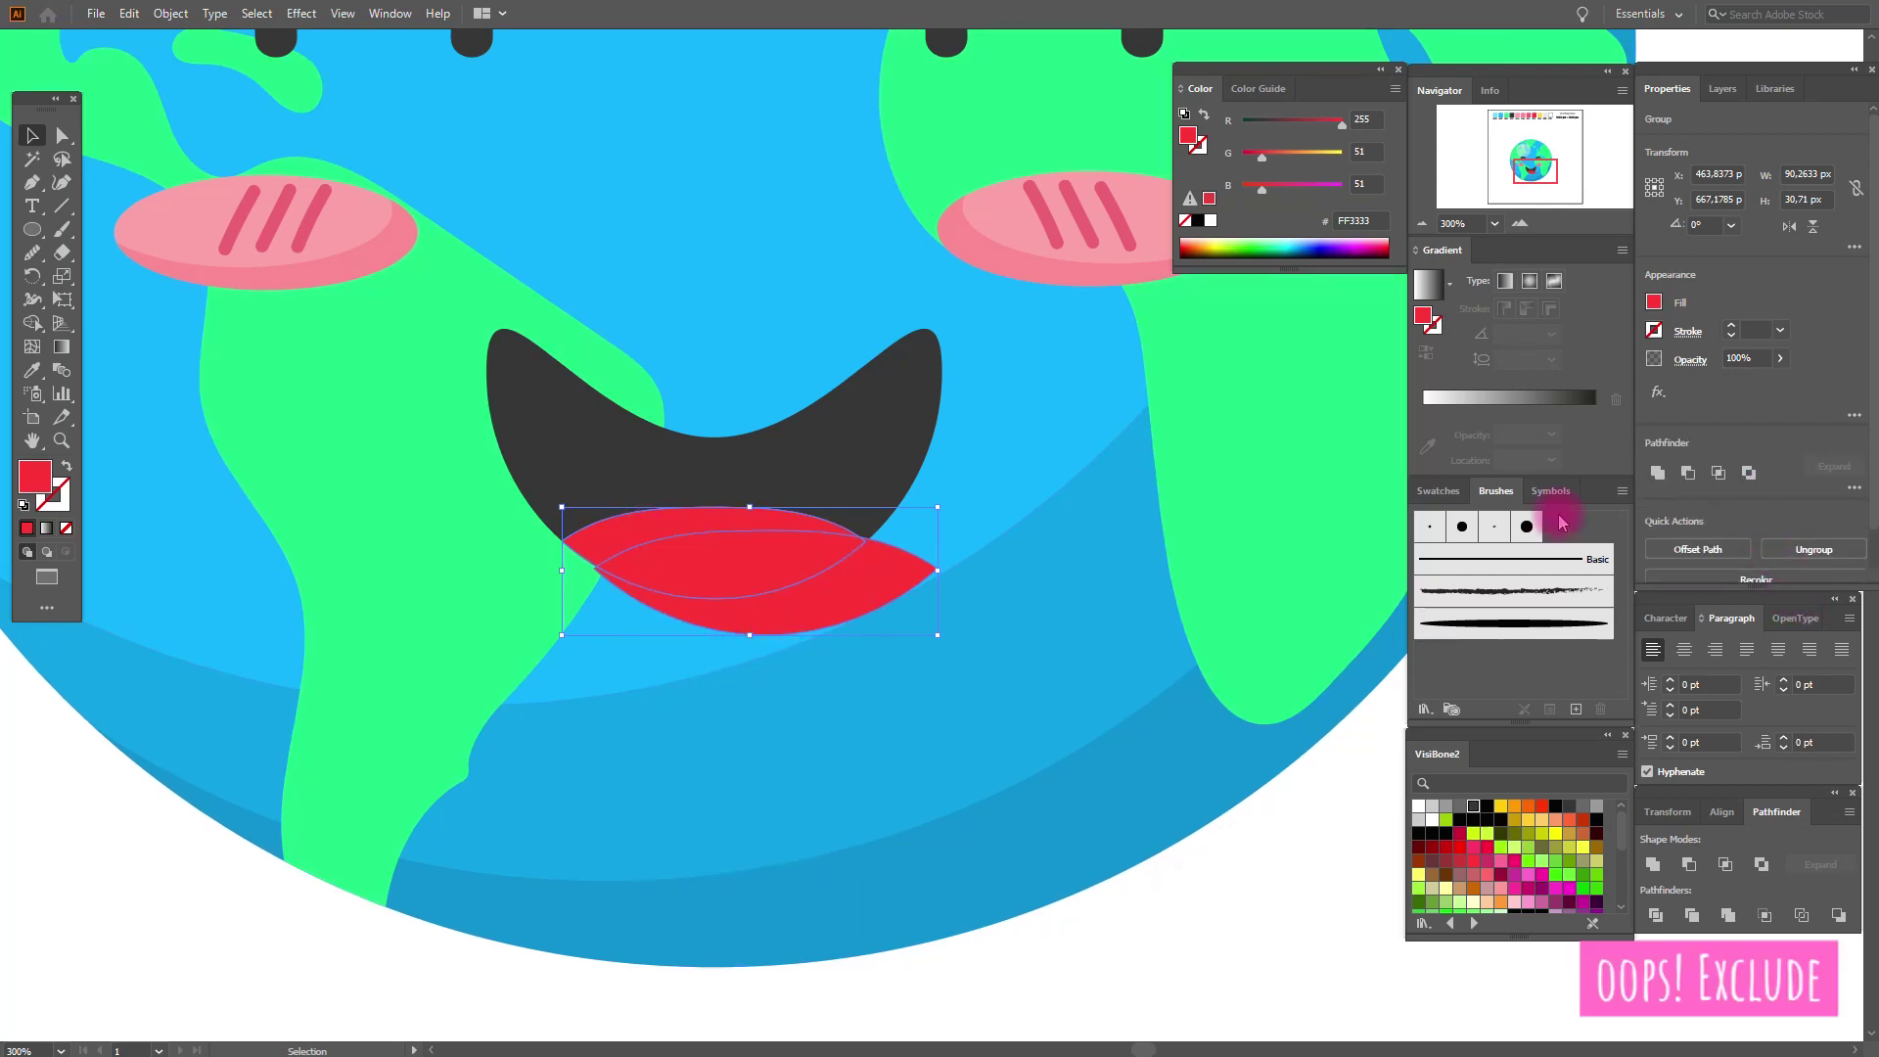
right_click(887, 565)
left_click(944, 726)
left_click(623, 541, "shift")
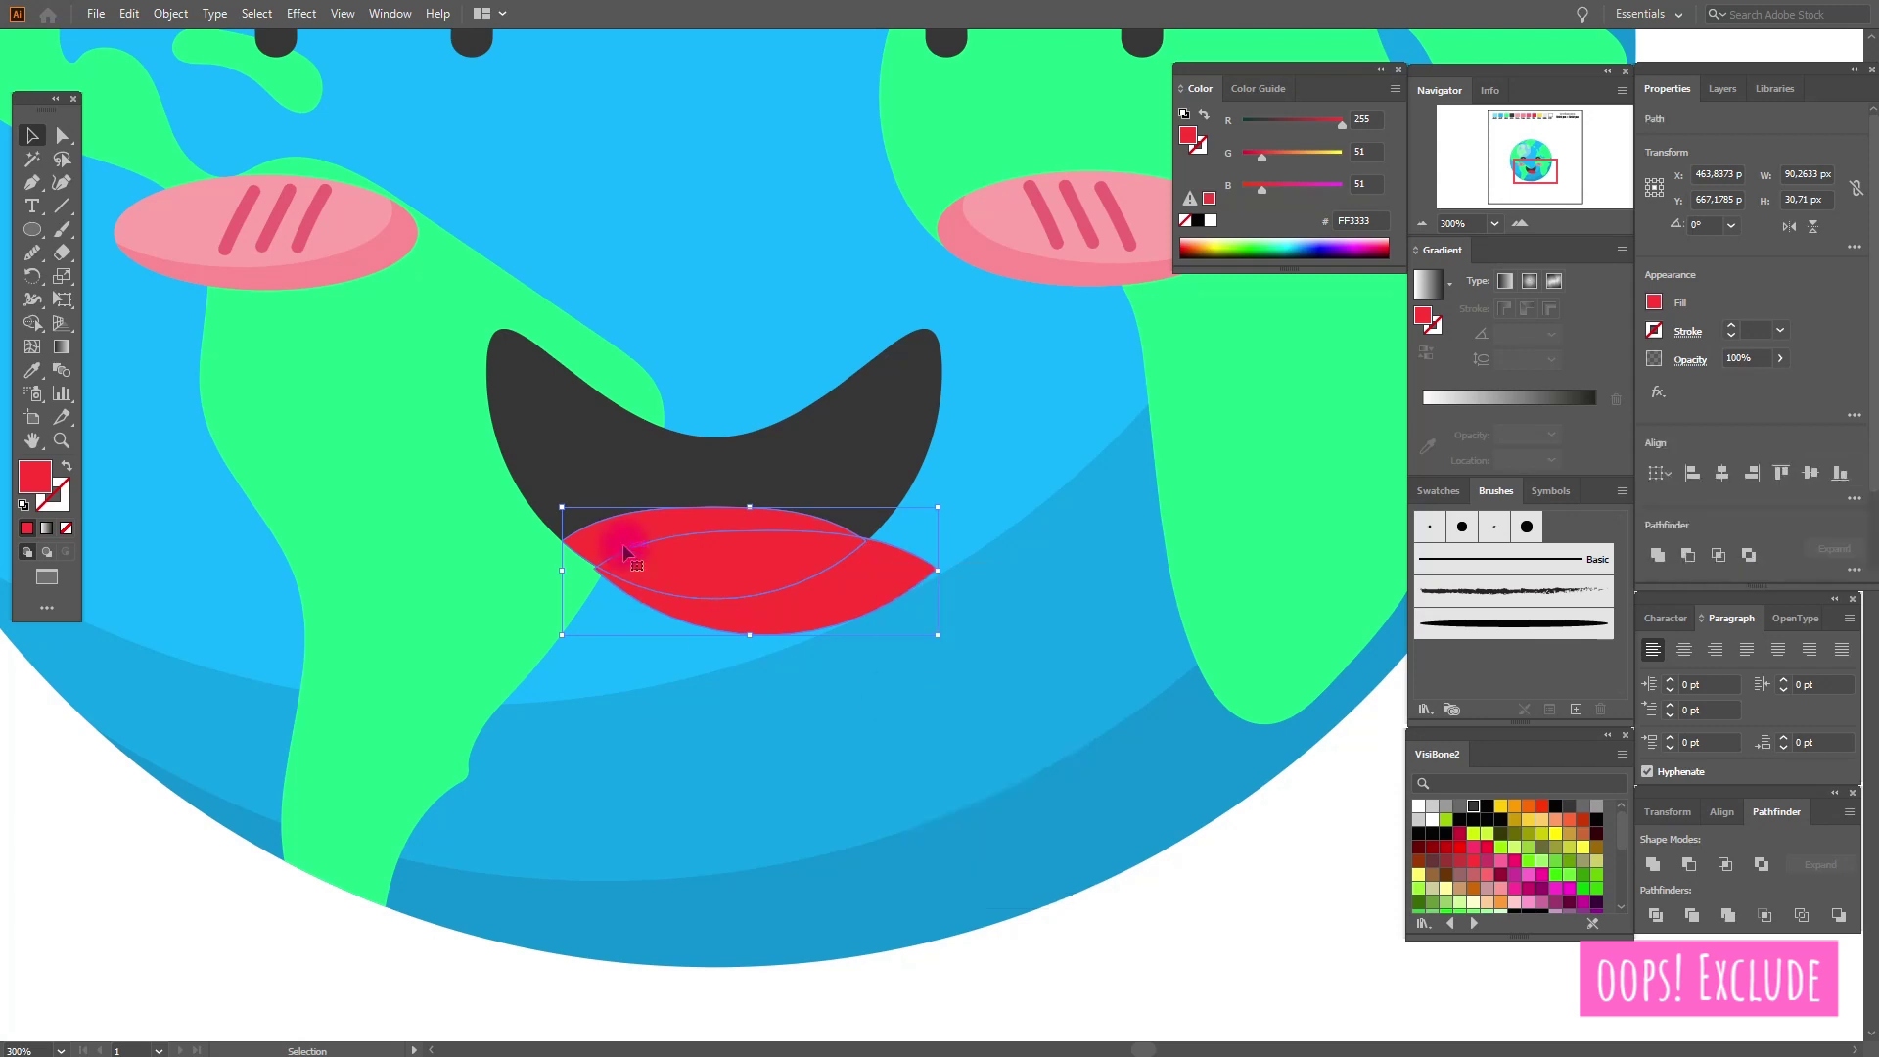
key("Delete")
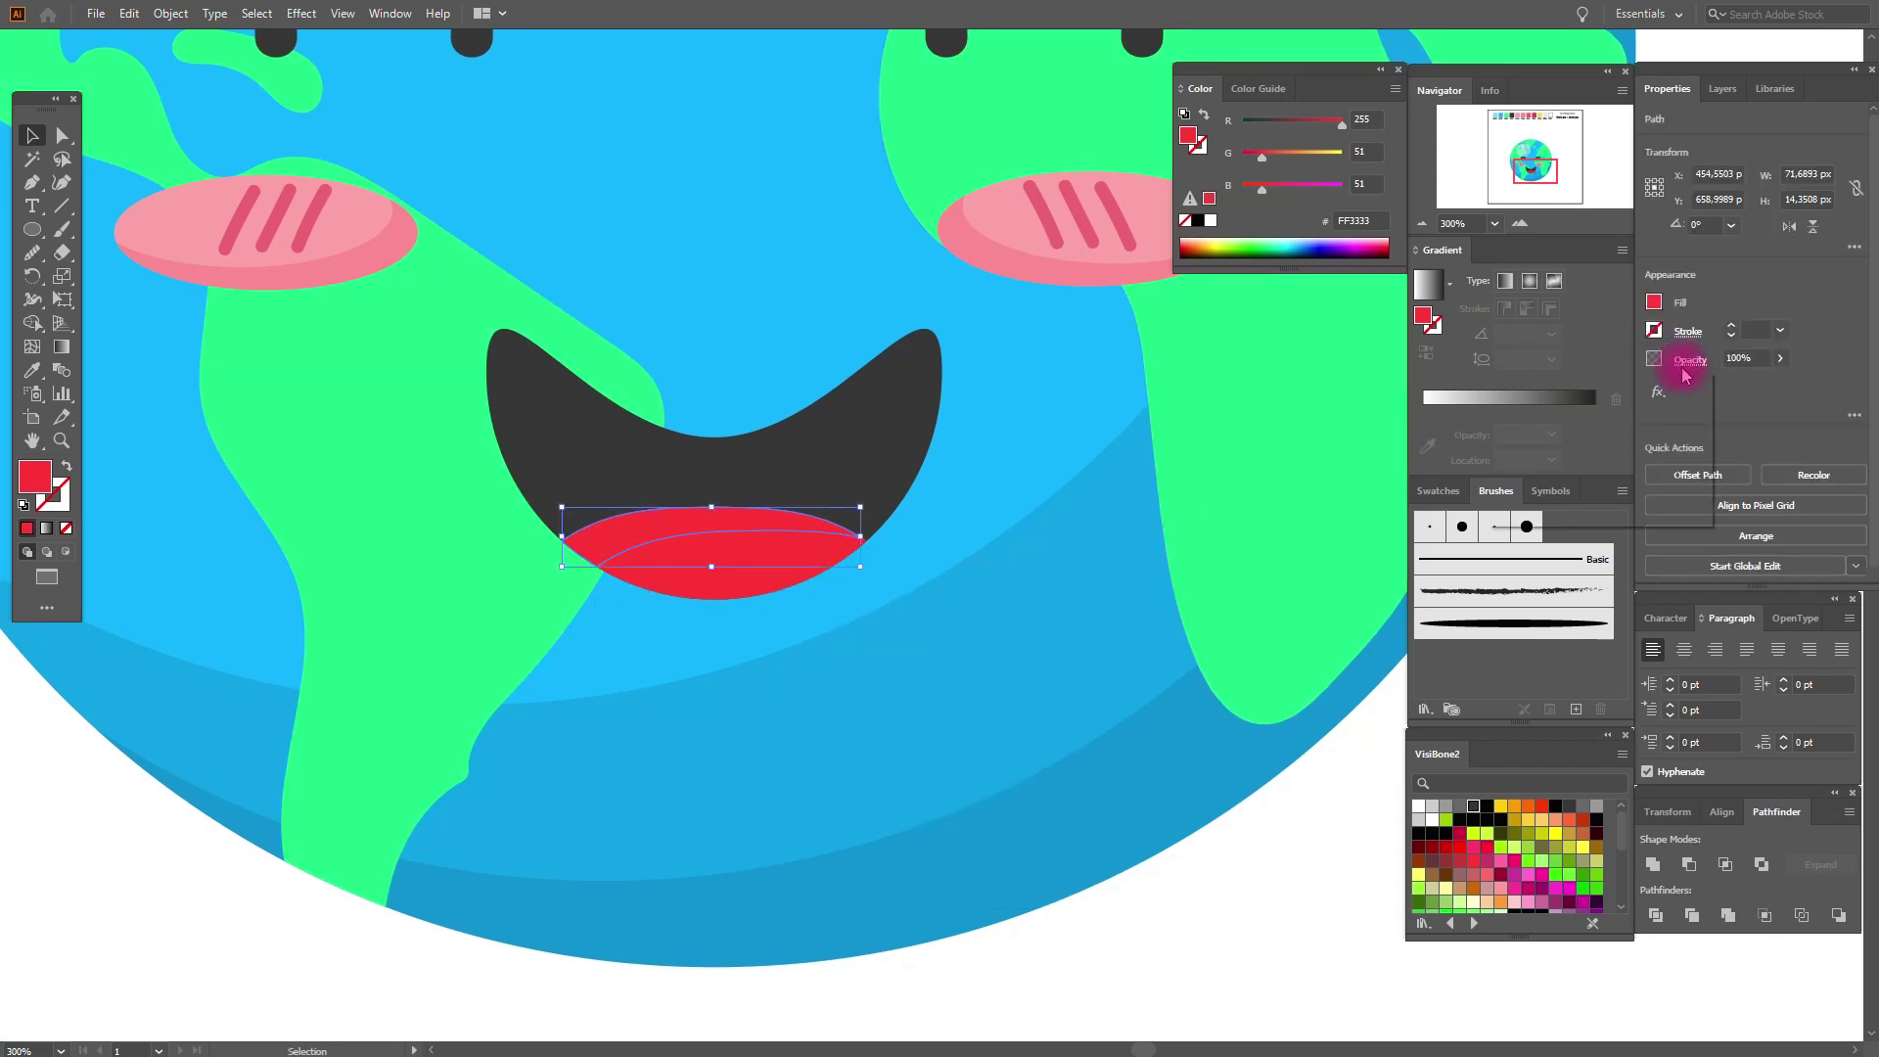
Set the remaining tongue sliver's blend mode to Multiply.
left_click(1686, 375)
left_click(1566, 394)
left_click(1535, 464)
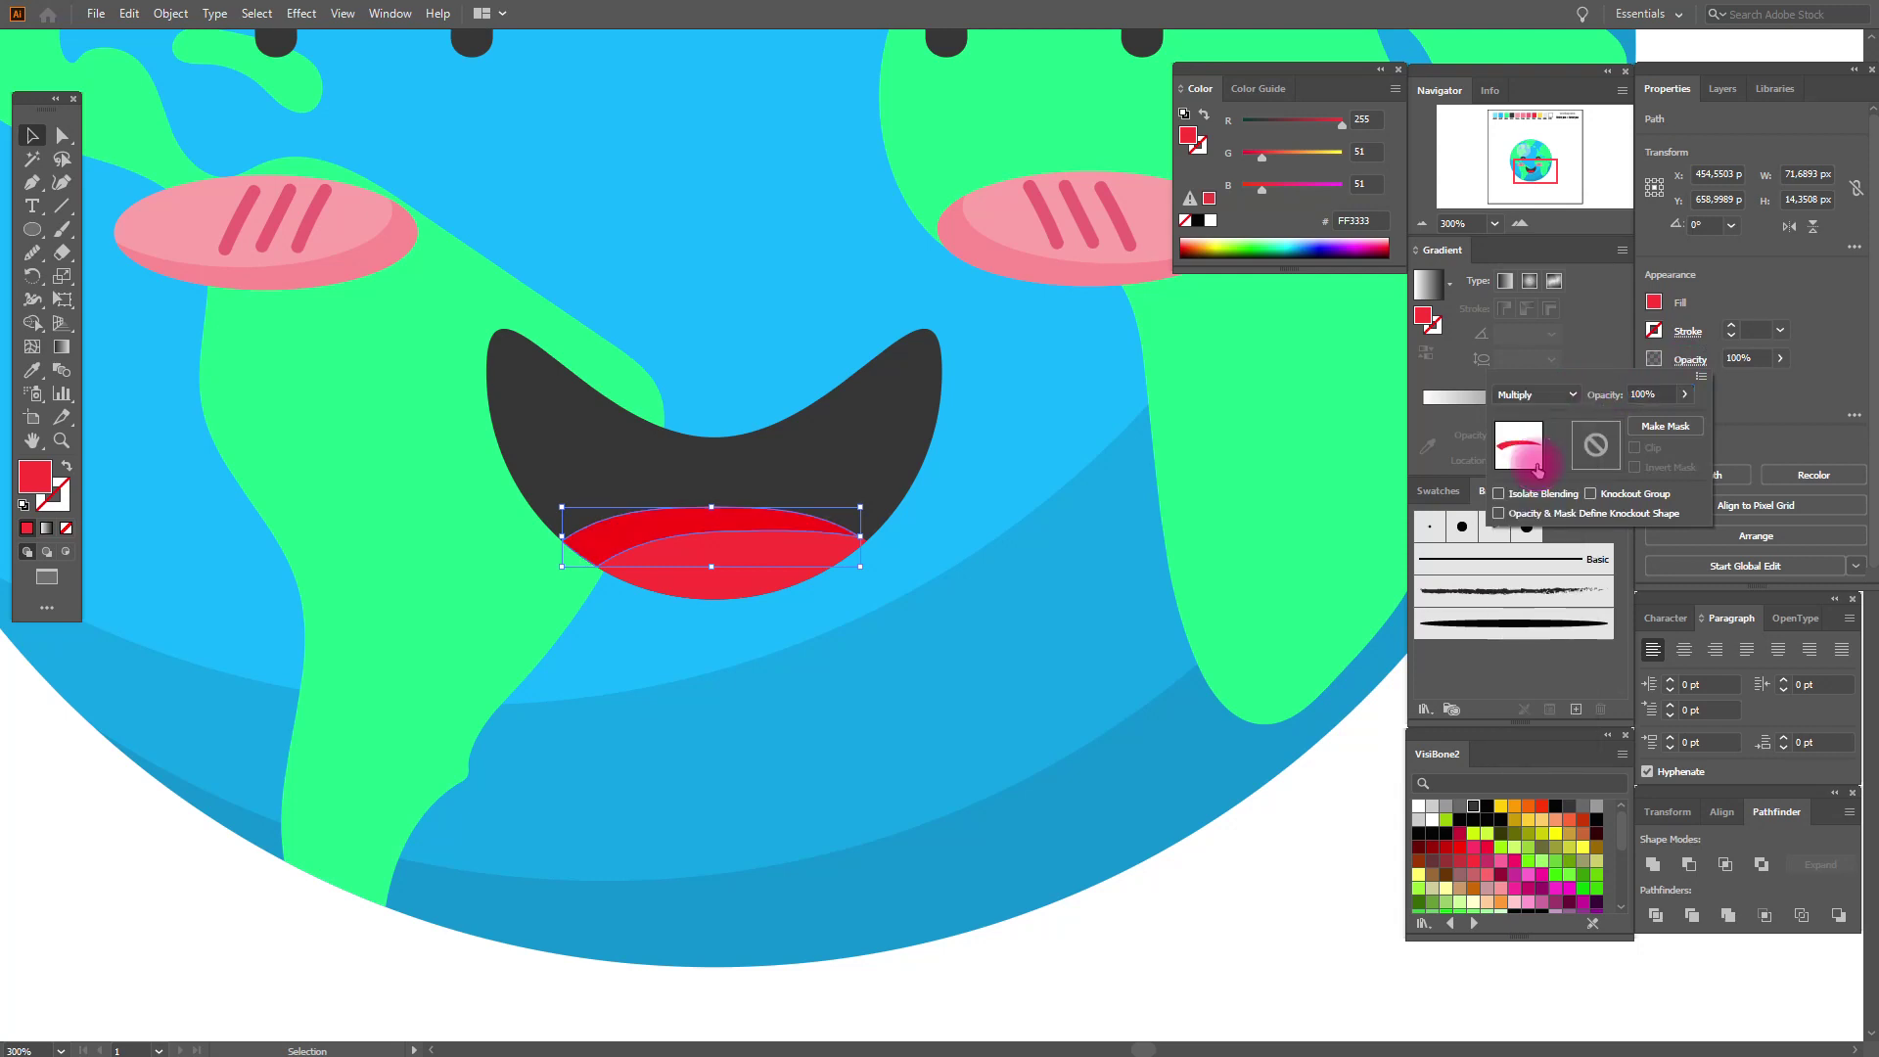
Deselect, zoom to 65% and pan so the artboard, swatches and header show.
left_click(155, 982)
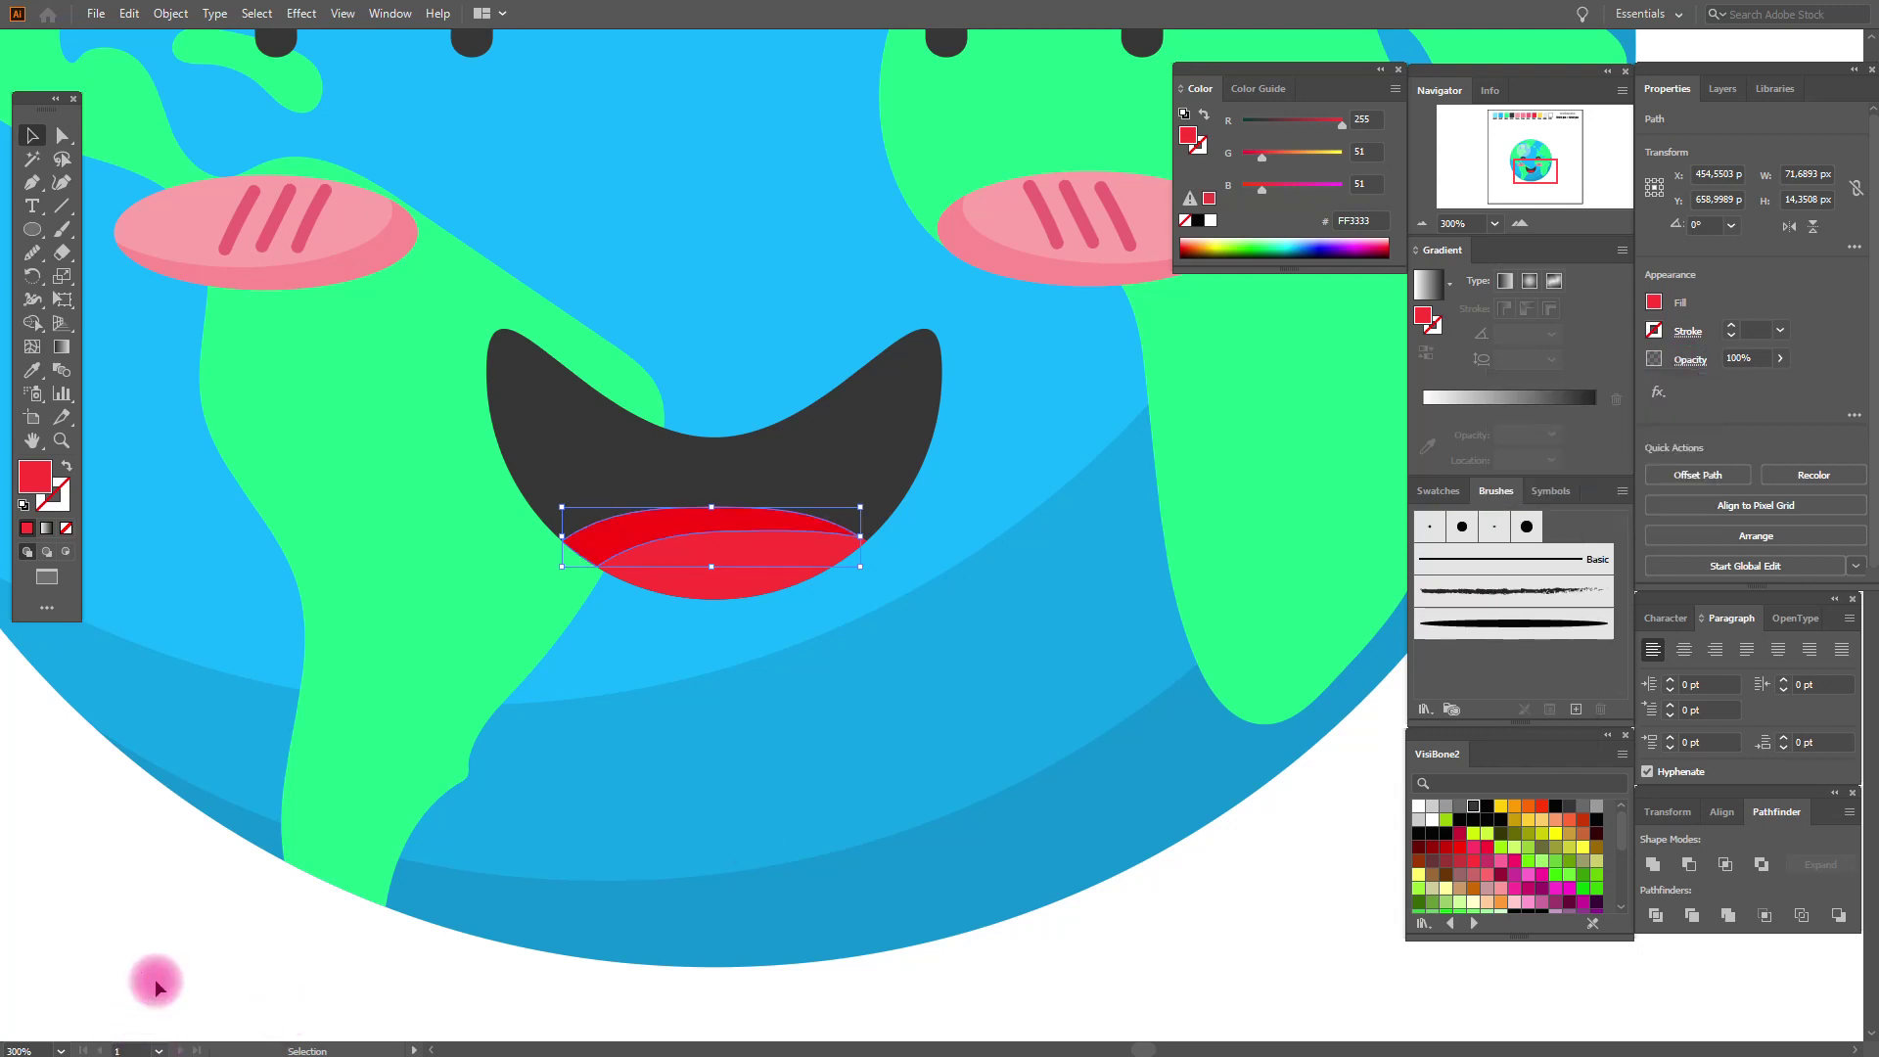
left_click(155, 979)
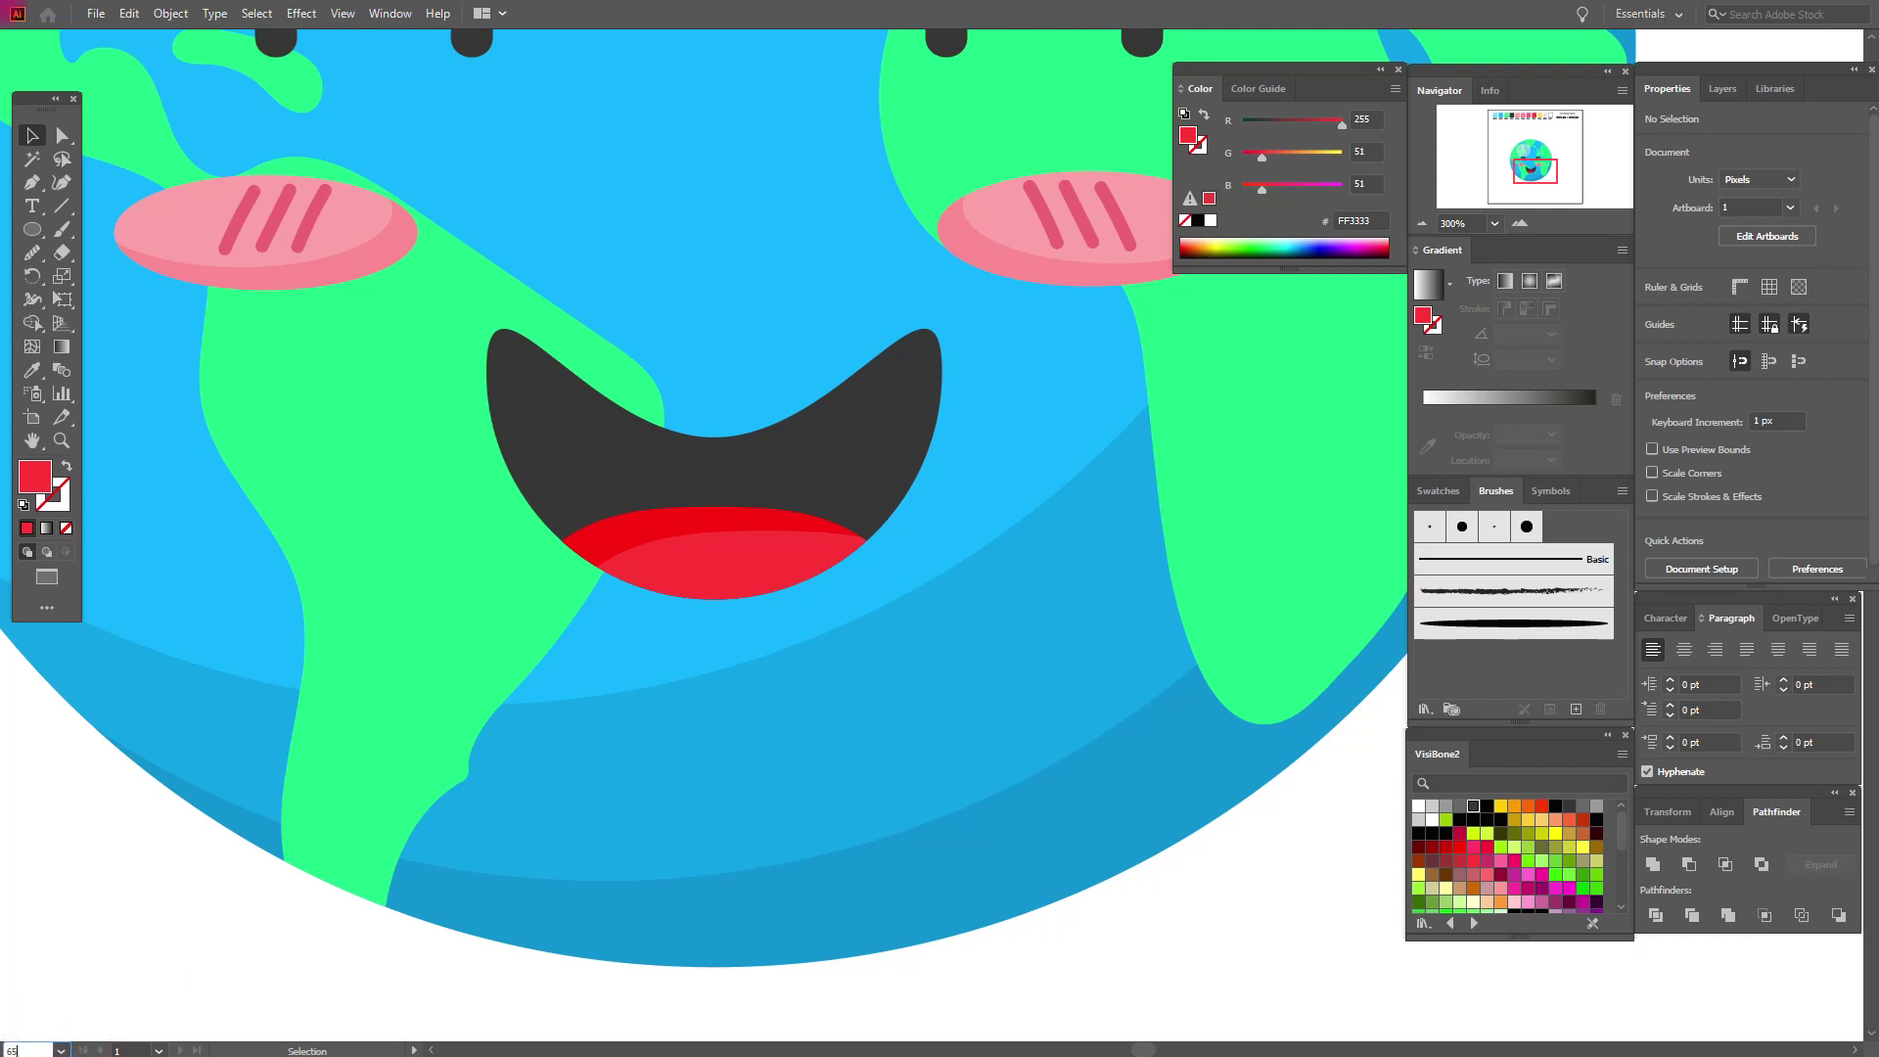
key("Return")
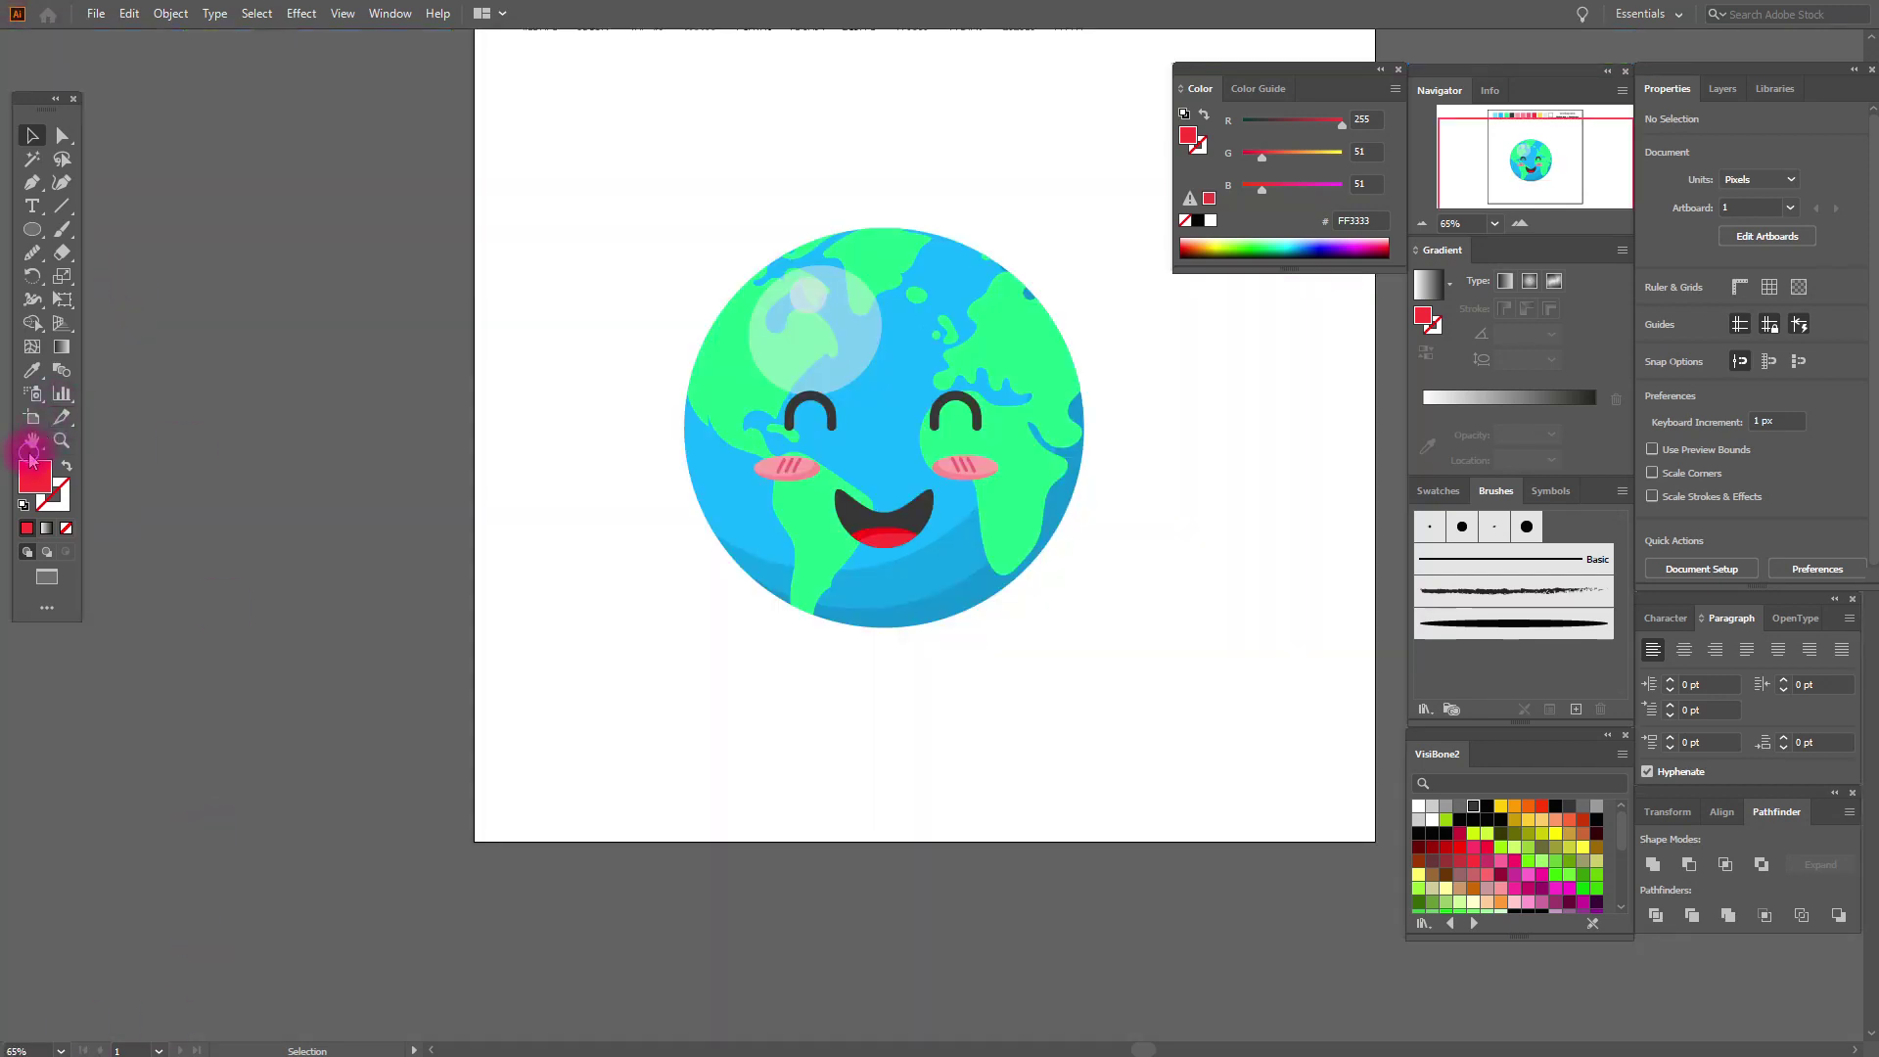
left_click_drag(1101, 448, 838, 638)
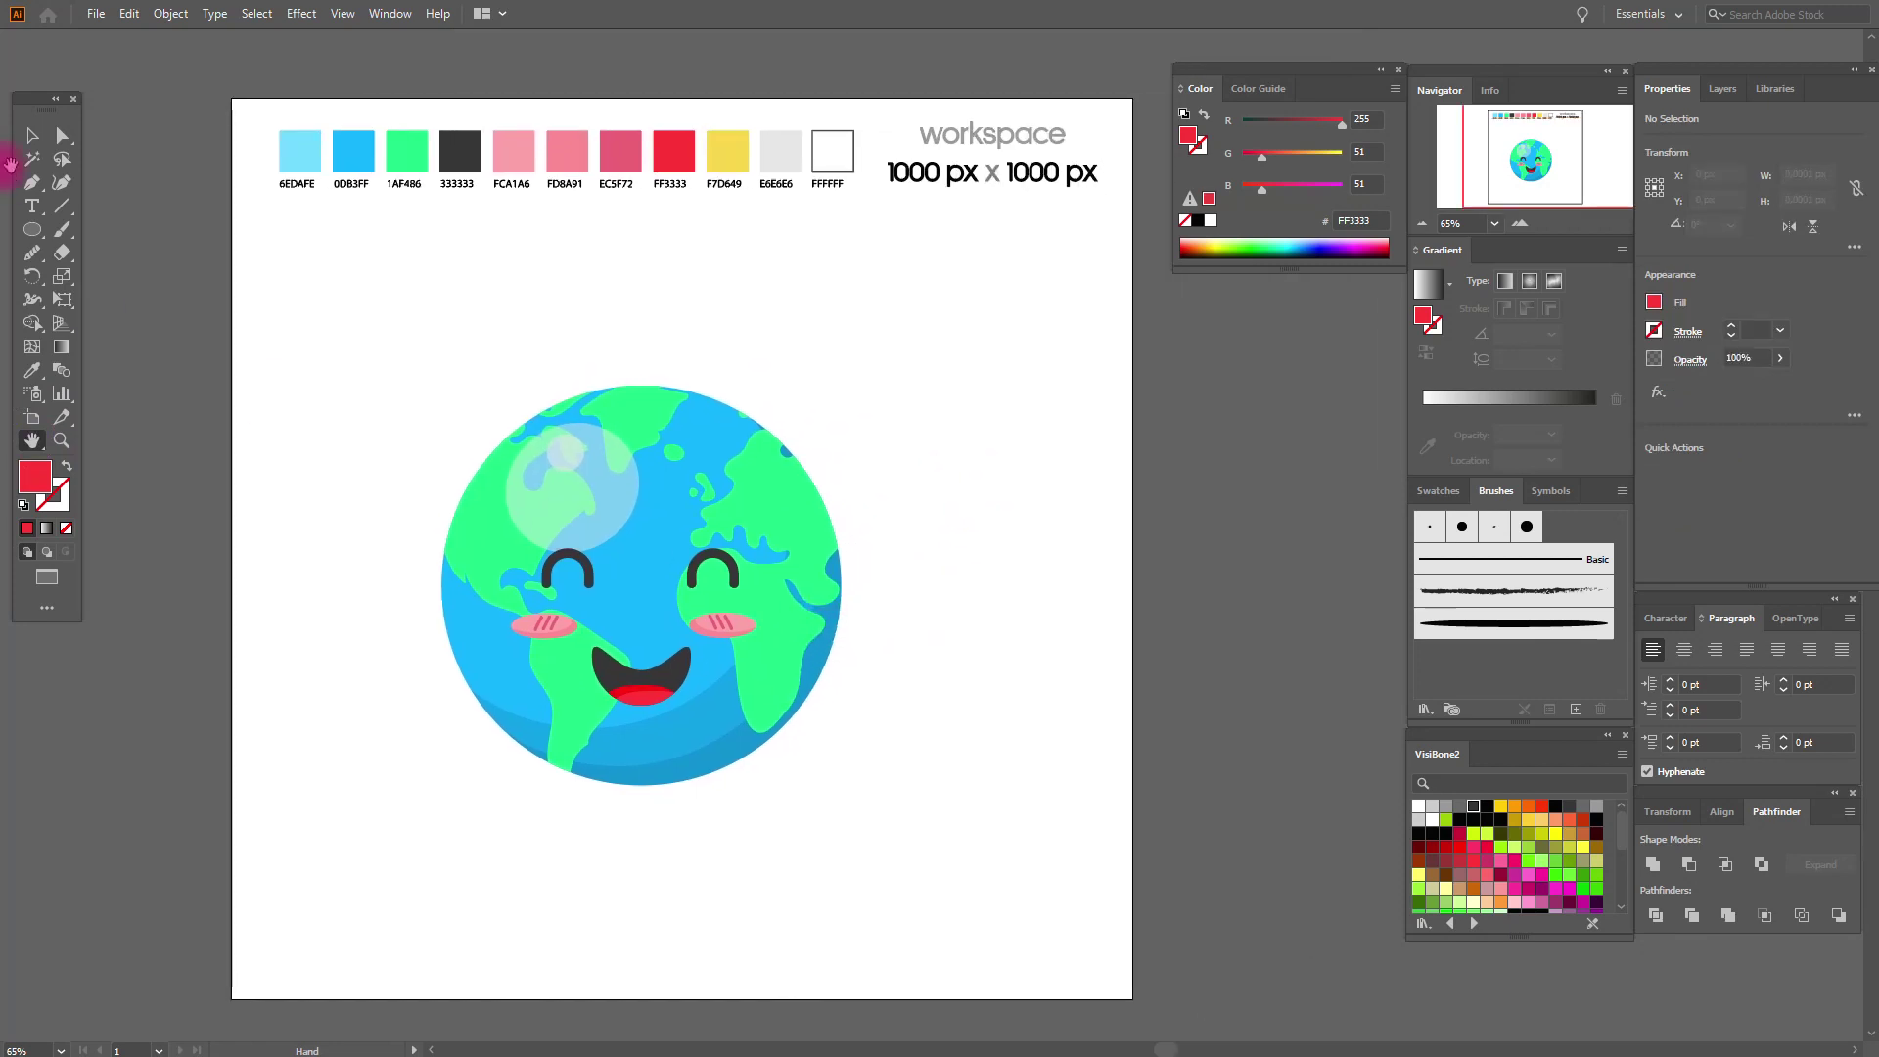
left_click(30, 138)
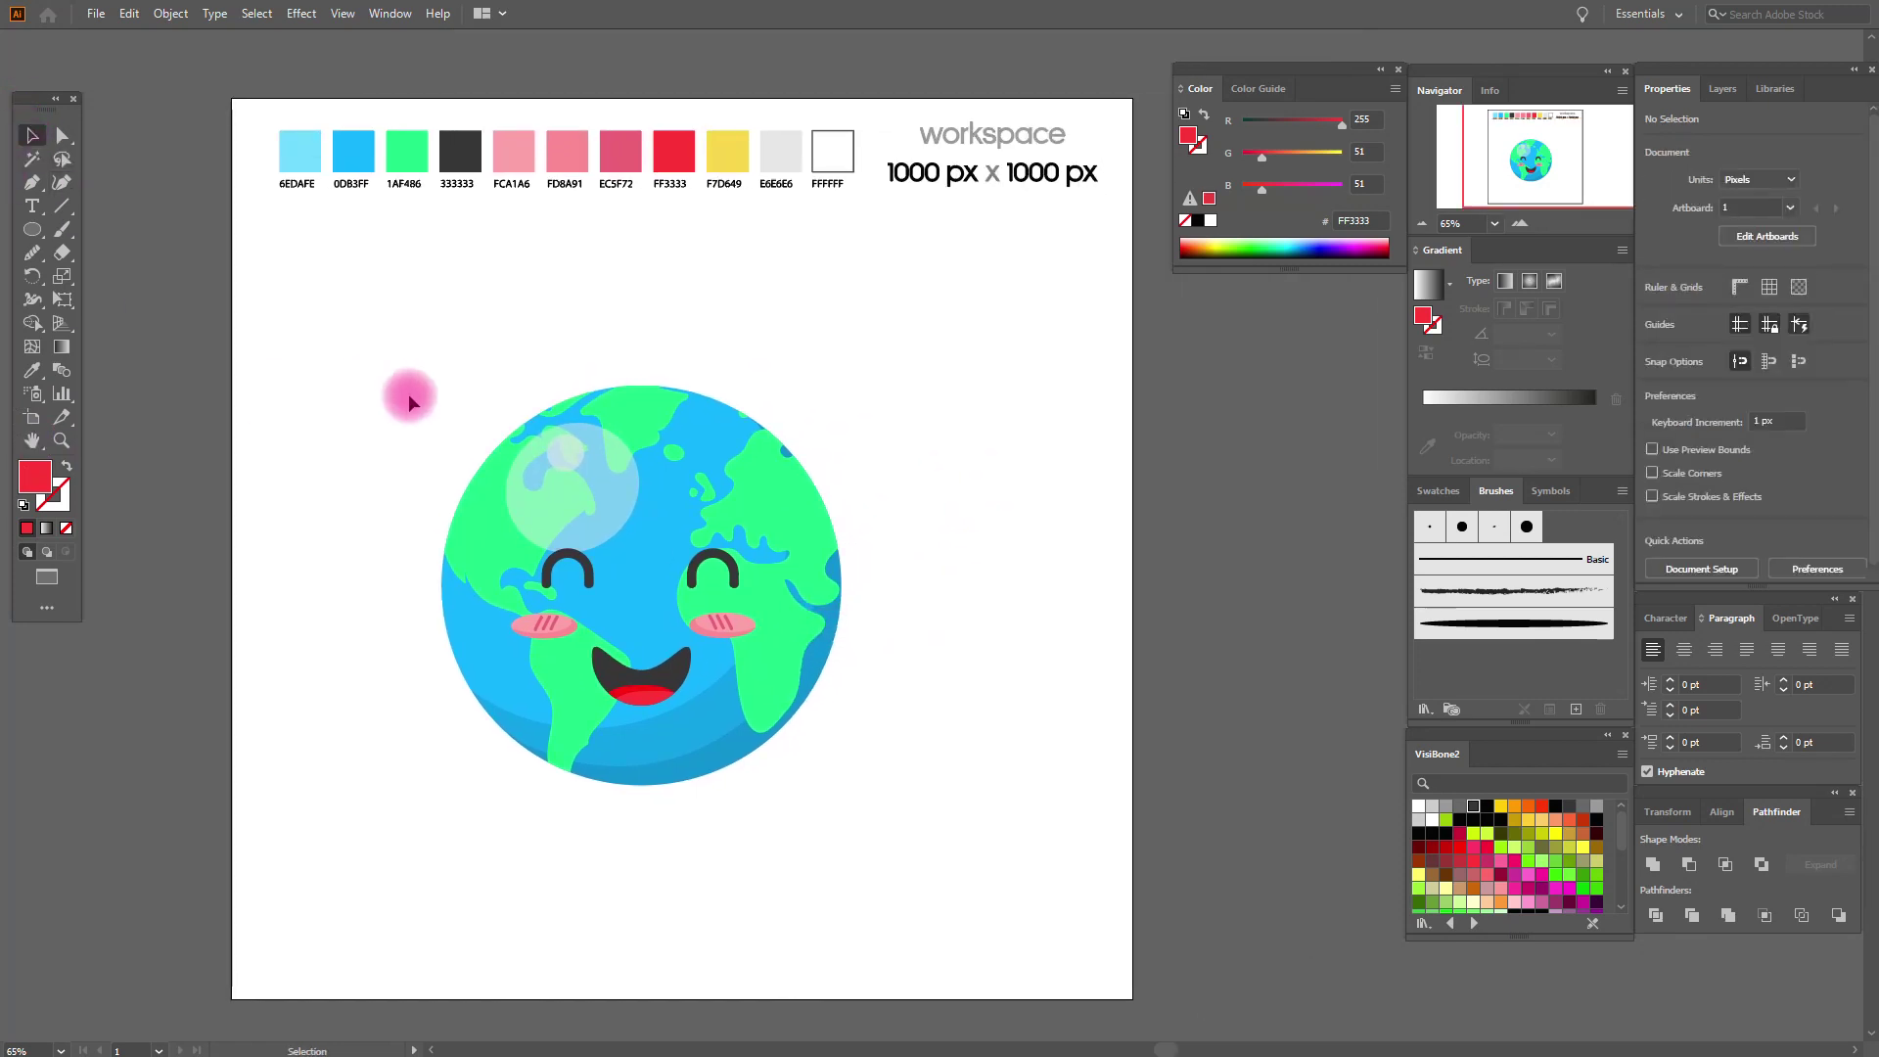
Select the eyes, cheeks and smile and nudge them right and upward.
left_click_drag(439, 376, 878, 794)
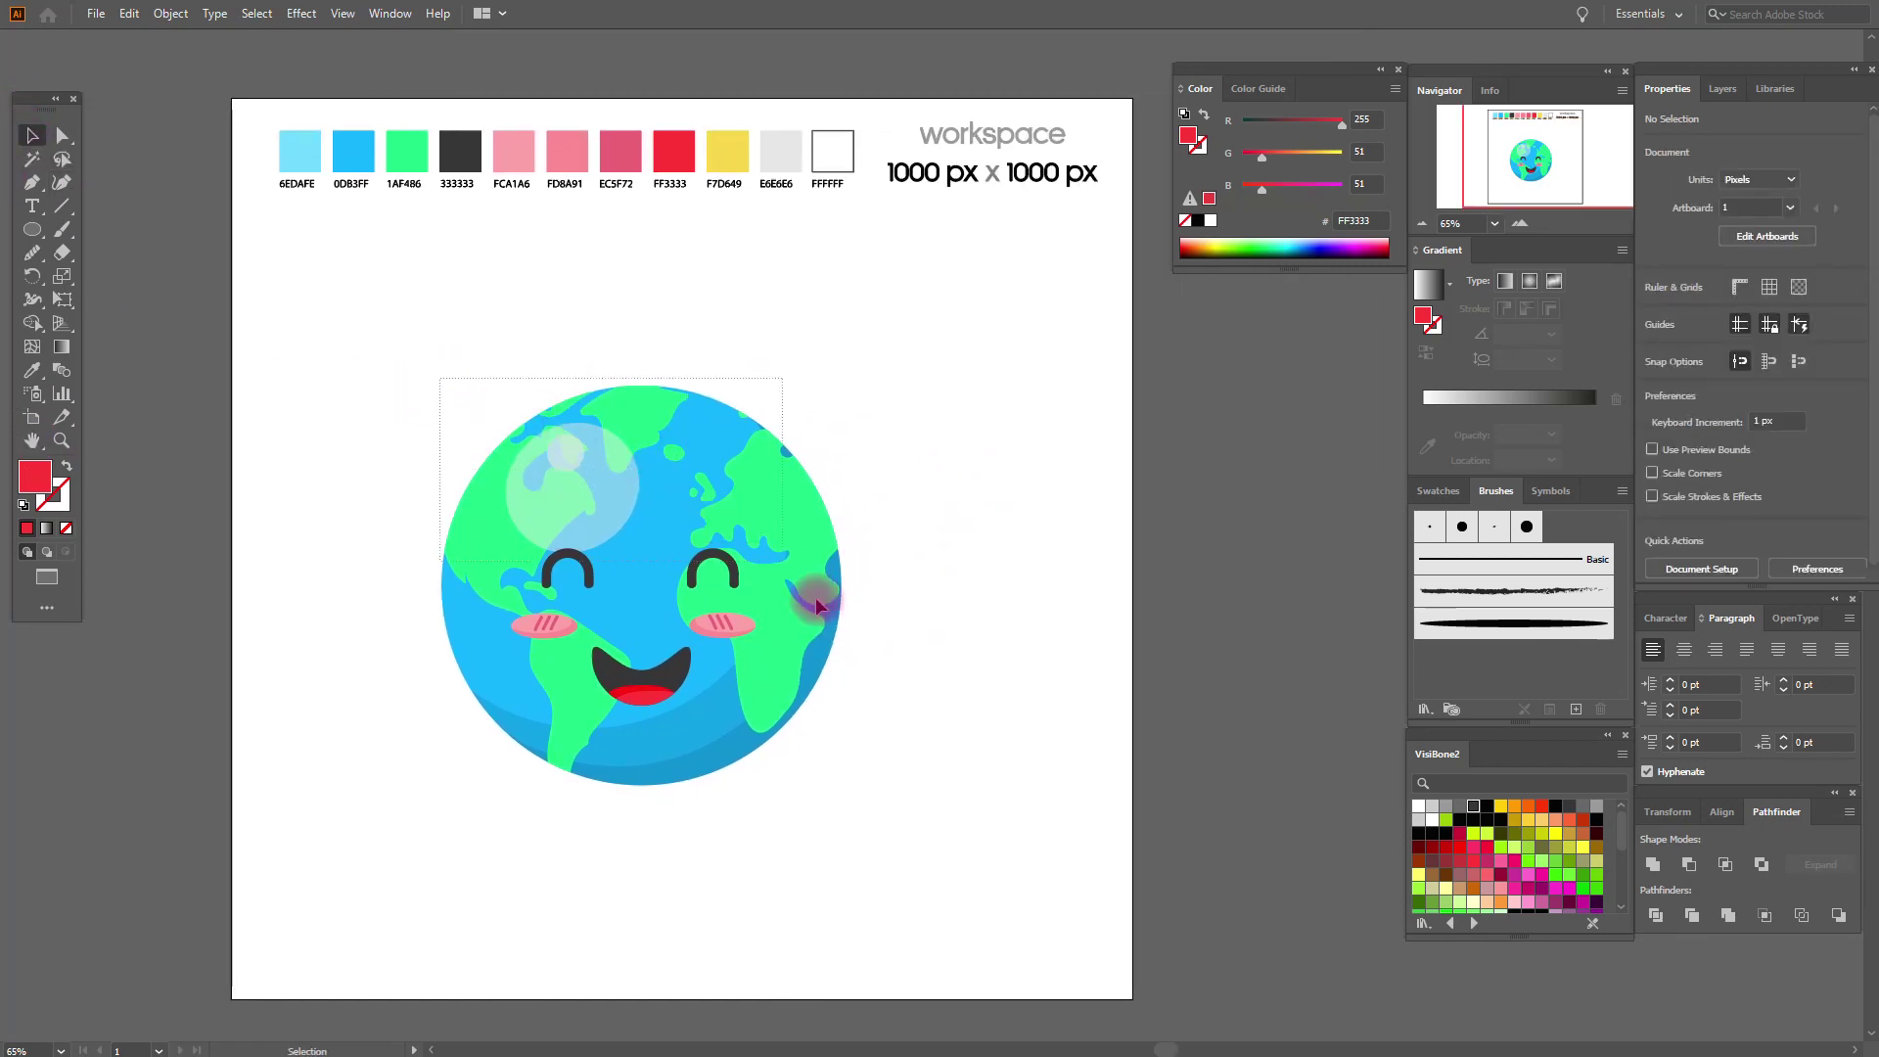
mouse_move(375, 295)
left_mouse_down()
mouse_move(818, 537)
mouse_move(853, 599)
left_mouse_up()
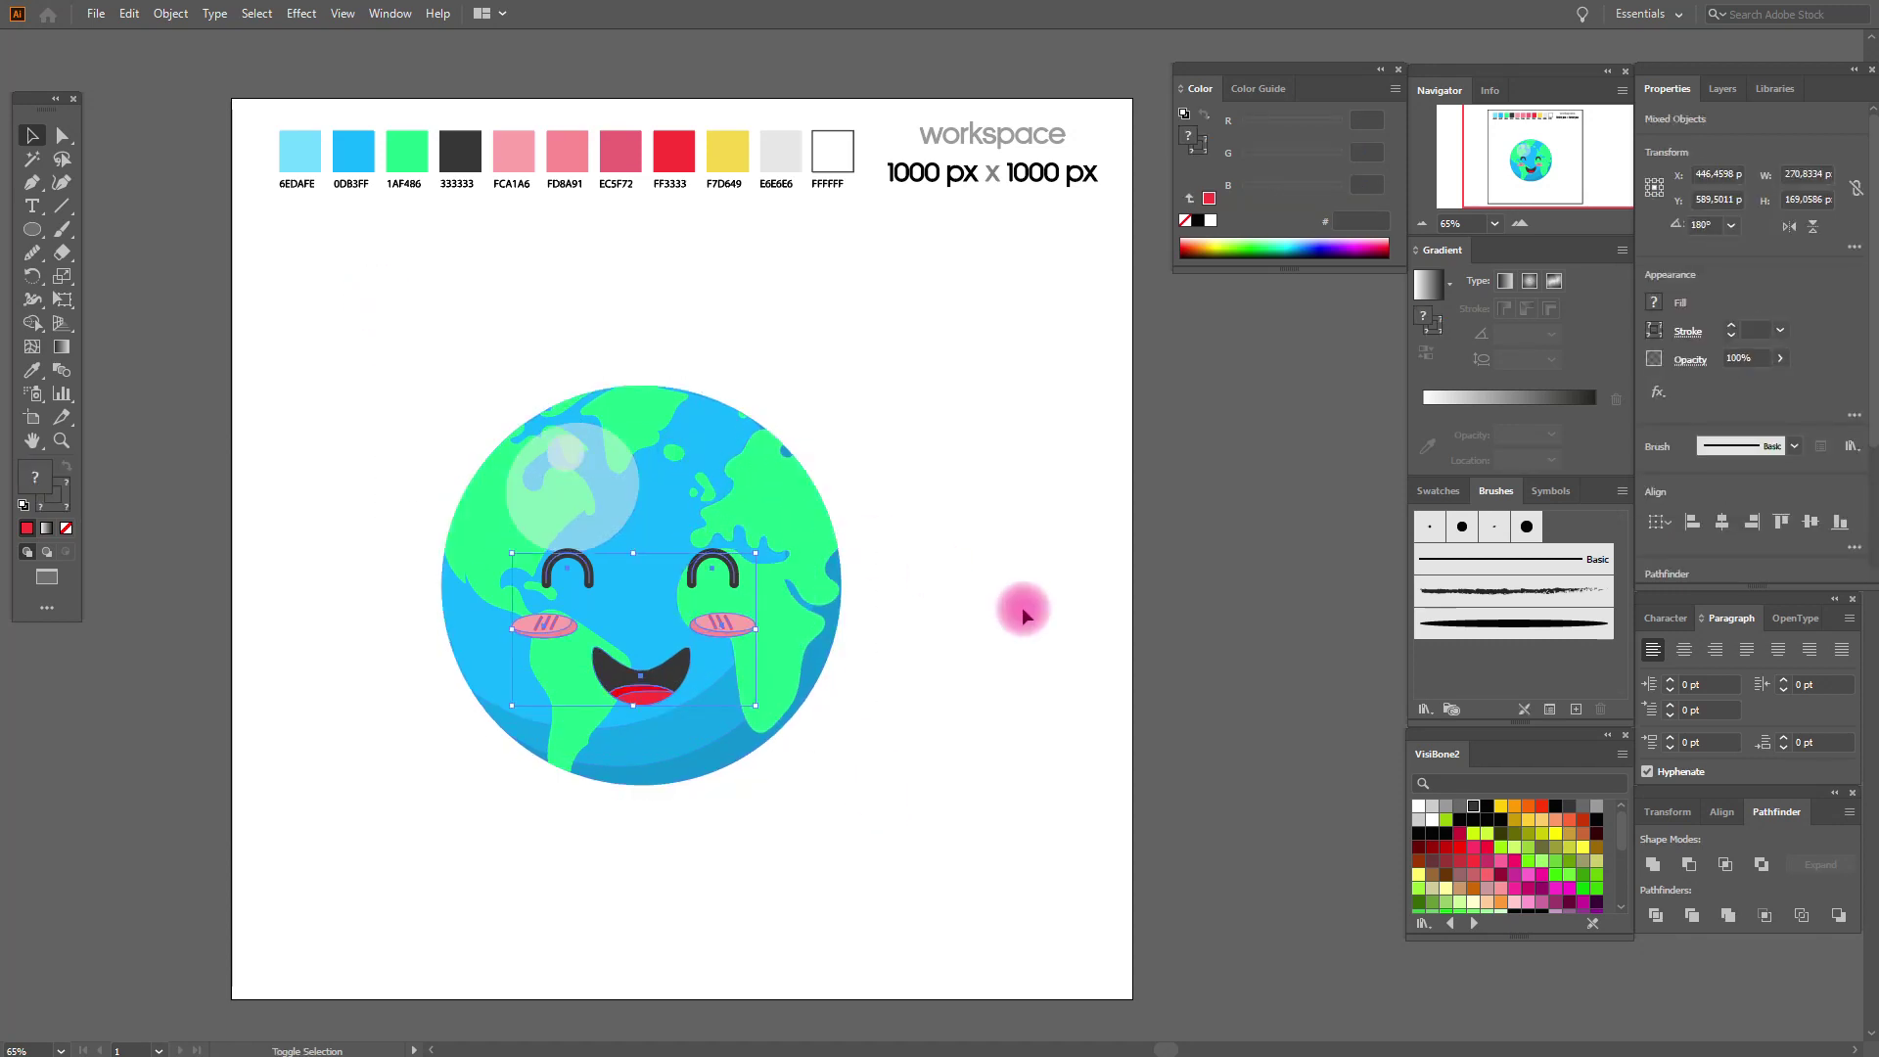
key("Right")
key("Right")
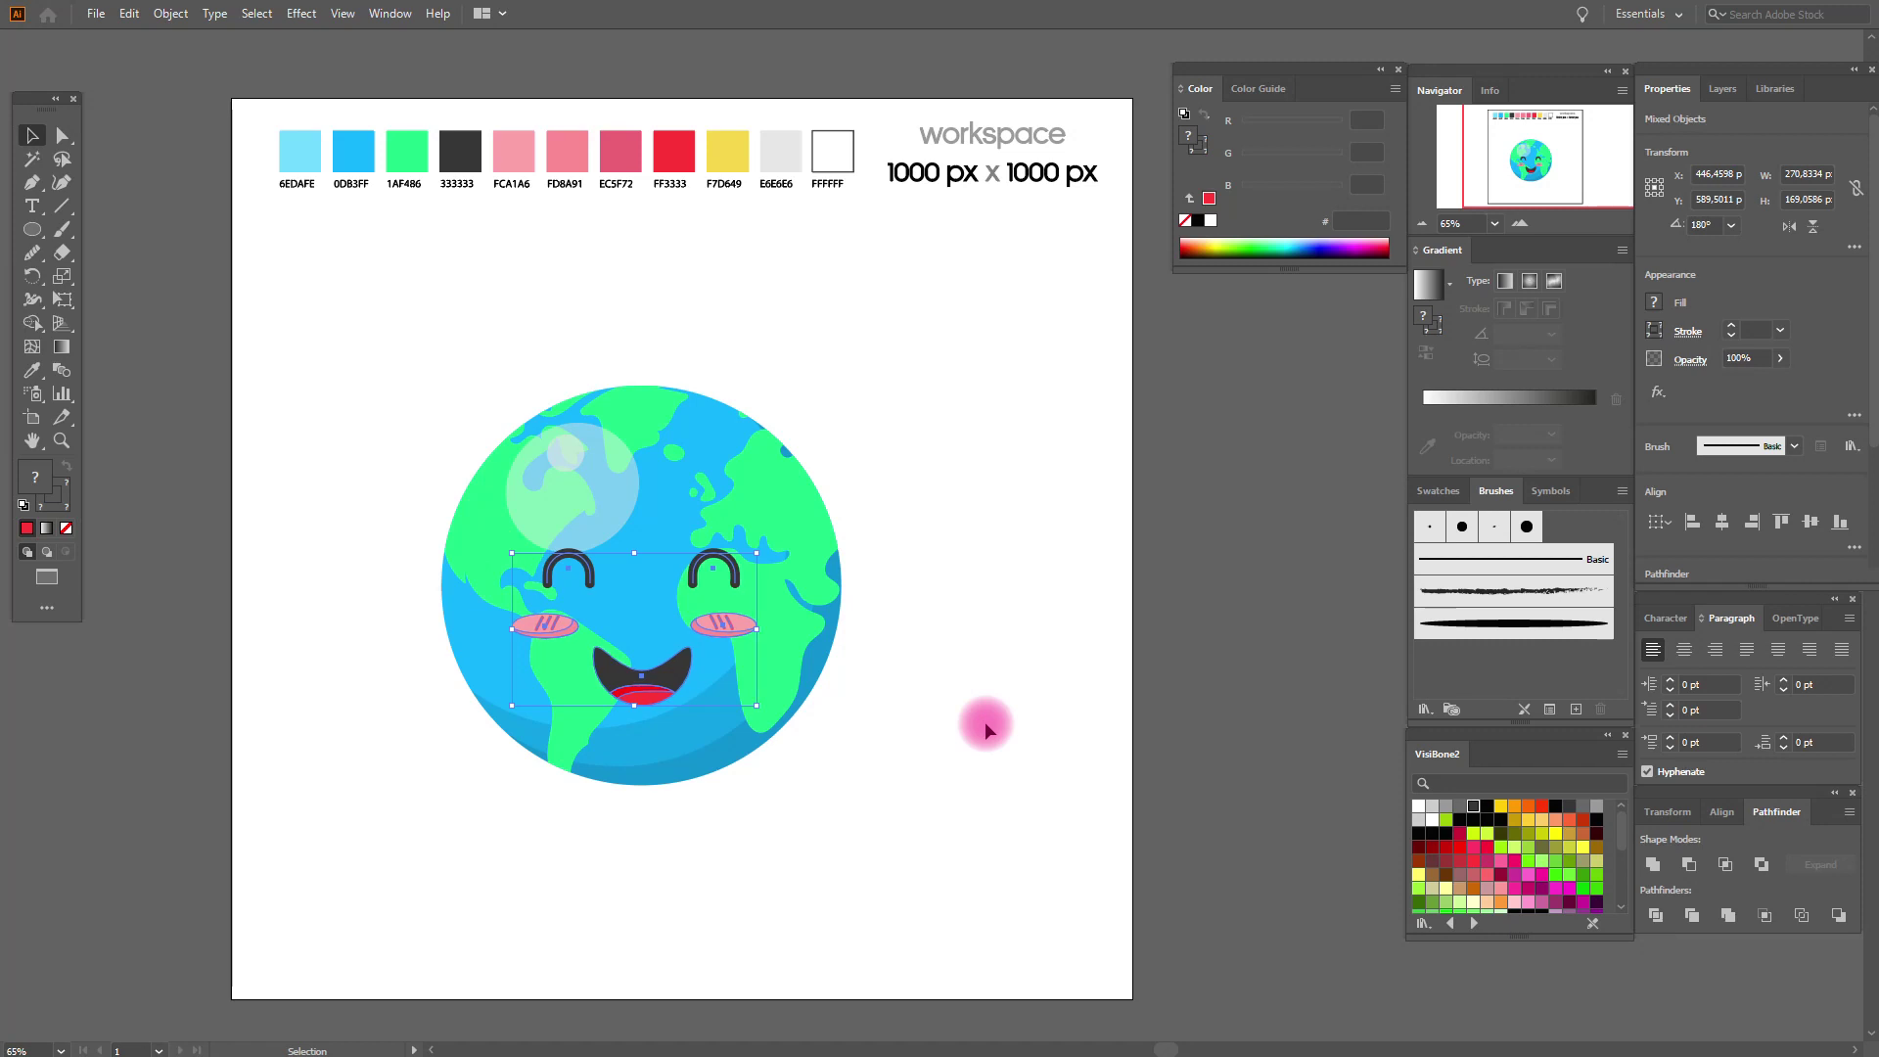
key("Right")
key("Right")
key("Right")
key("Right")
key("Right")
key("Up")
key("Up")
key("Up")
key("Up")
key("Up")
key("Up")
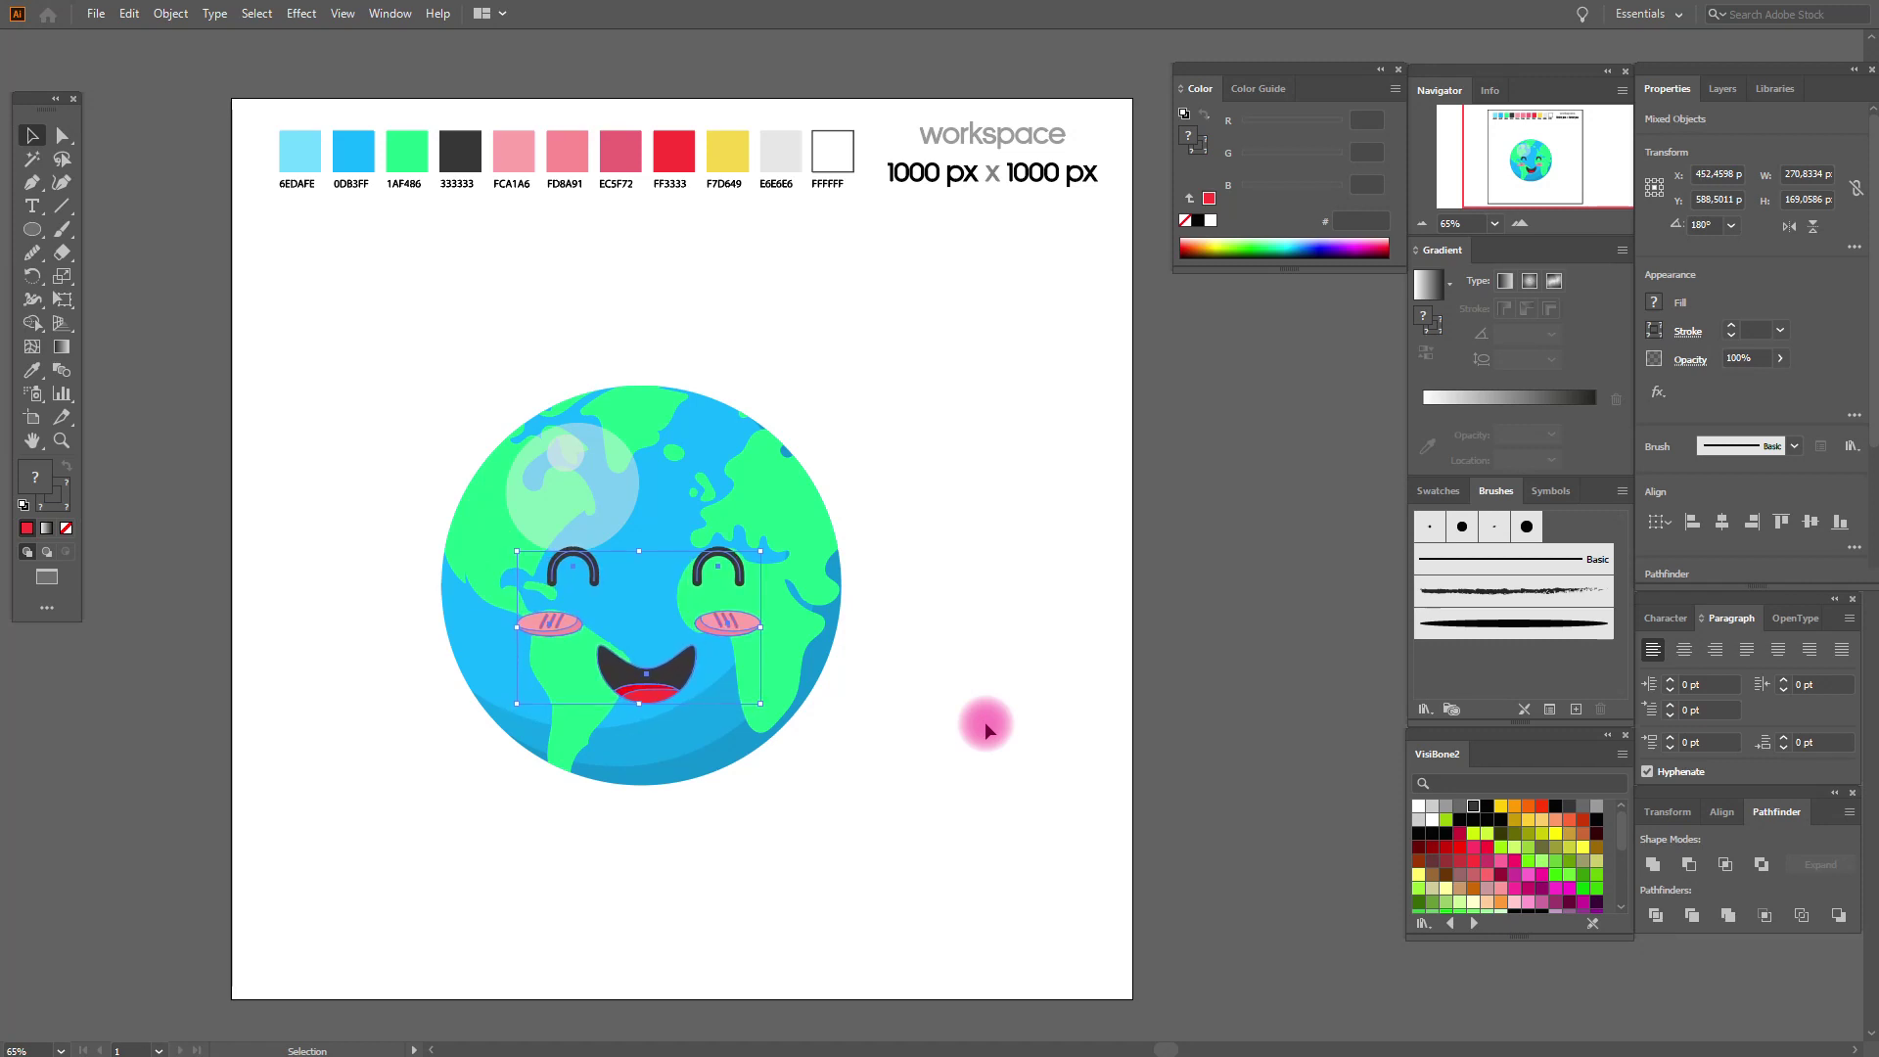
Finish nudging the face features higher, deselect, and sample pale blue 6EDAFE as fill.
key("Up")
key("Up")
key("Up")
key("Up")
key("Up")
key("Left")
key("Up")
key("Up")
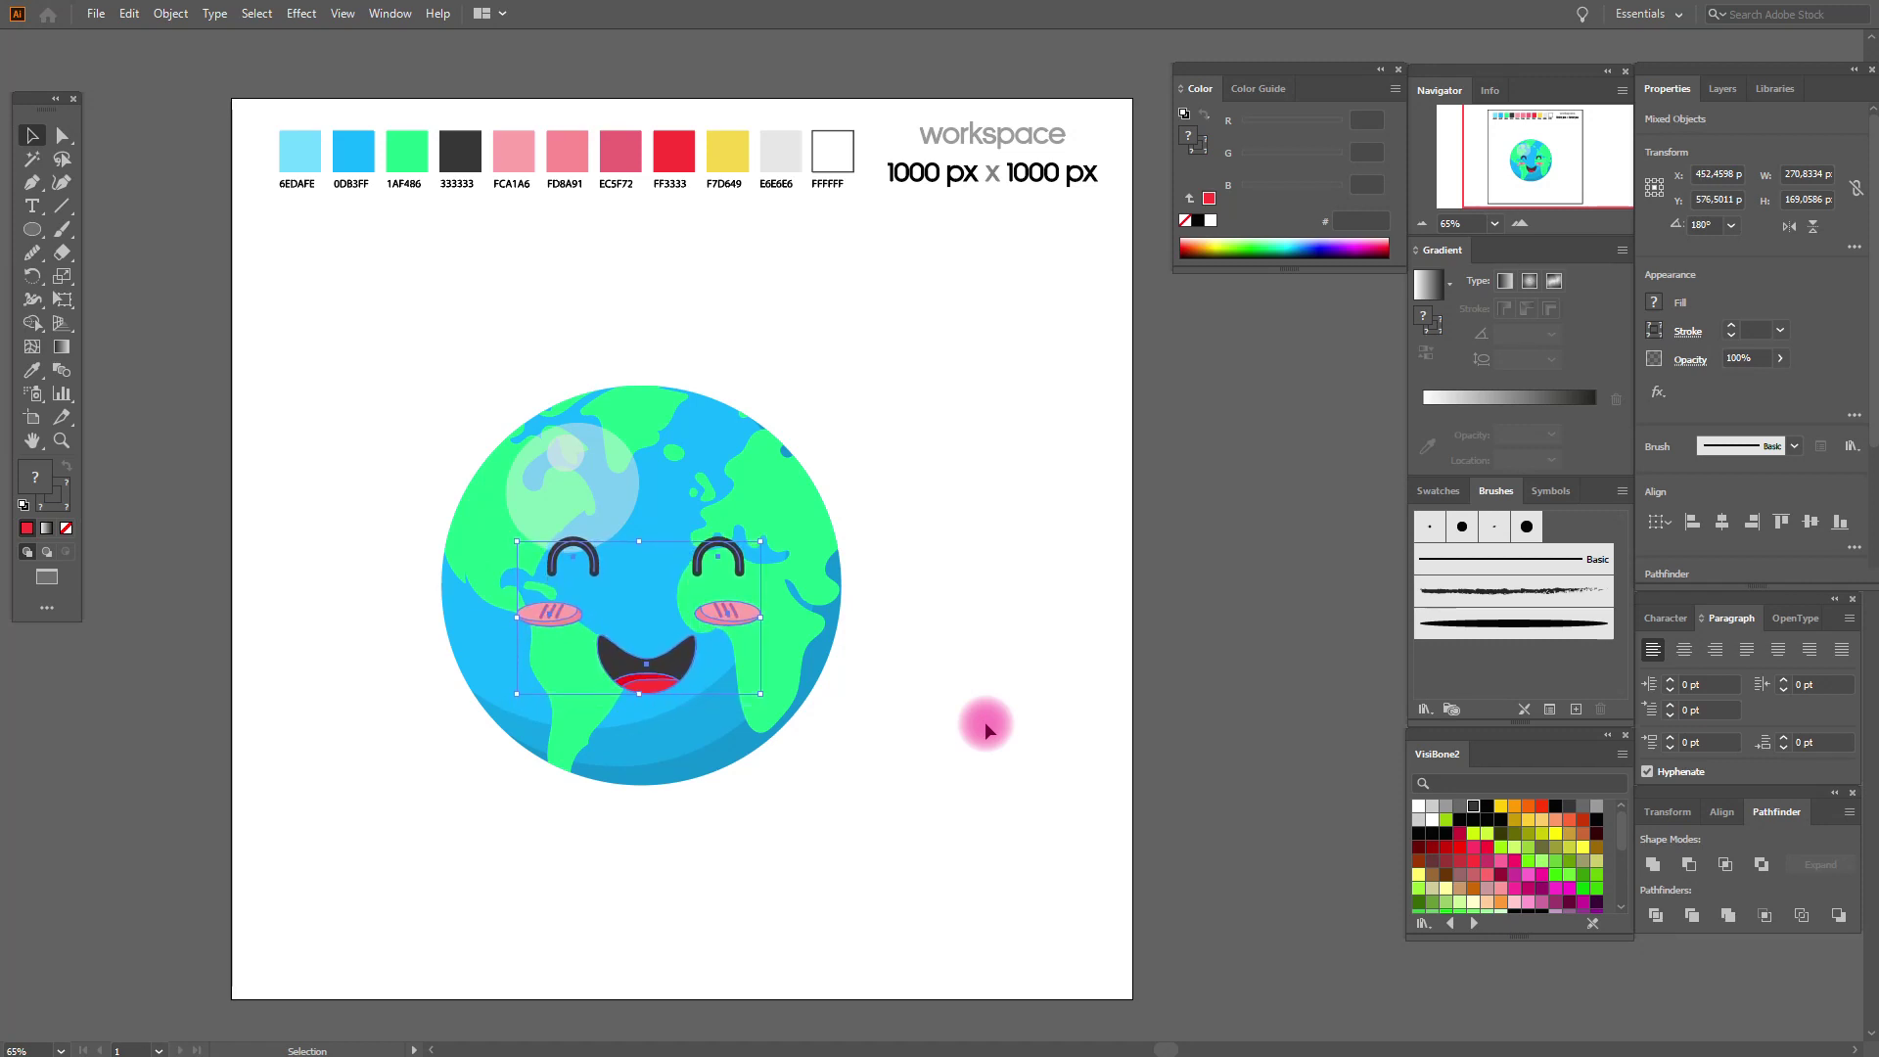
key("Left")
key("Right")
key("Right")
key("Right")
key("Up")
key("Up")
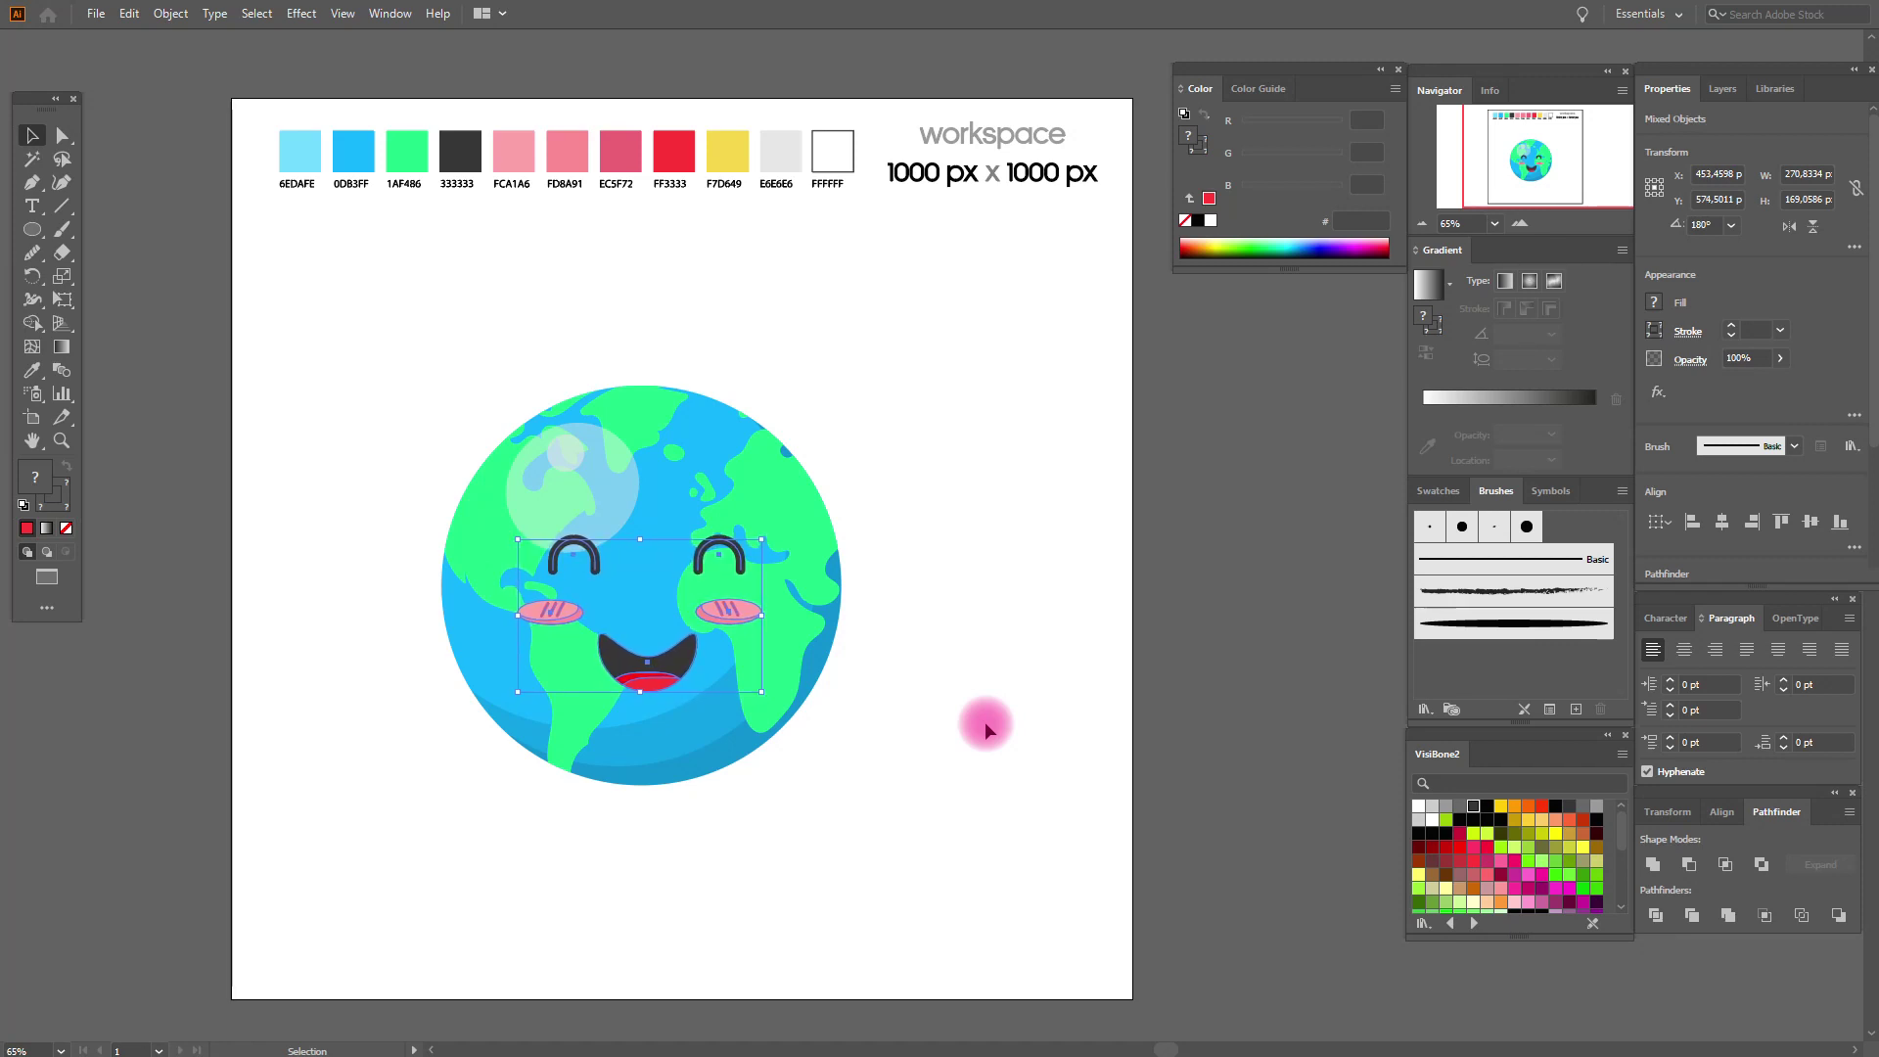
left_click(1097, 691)
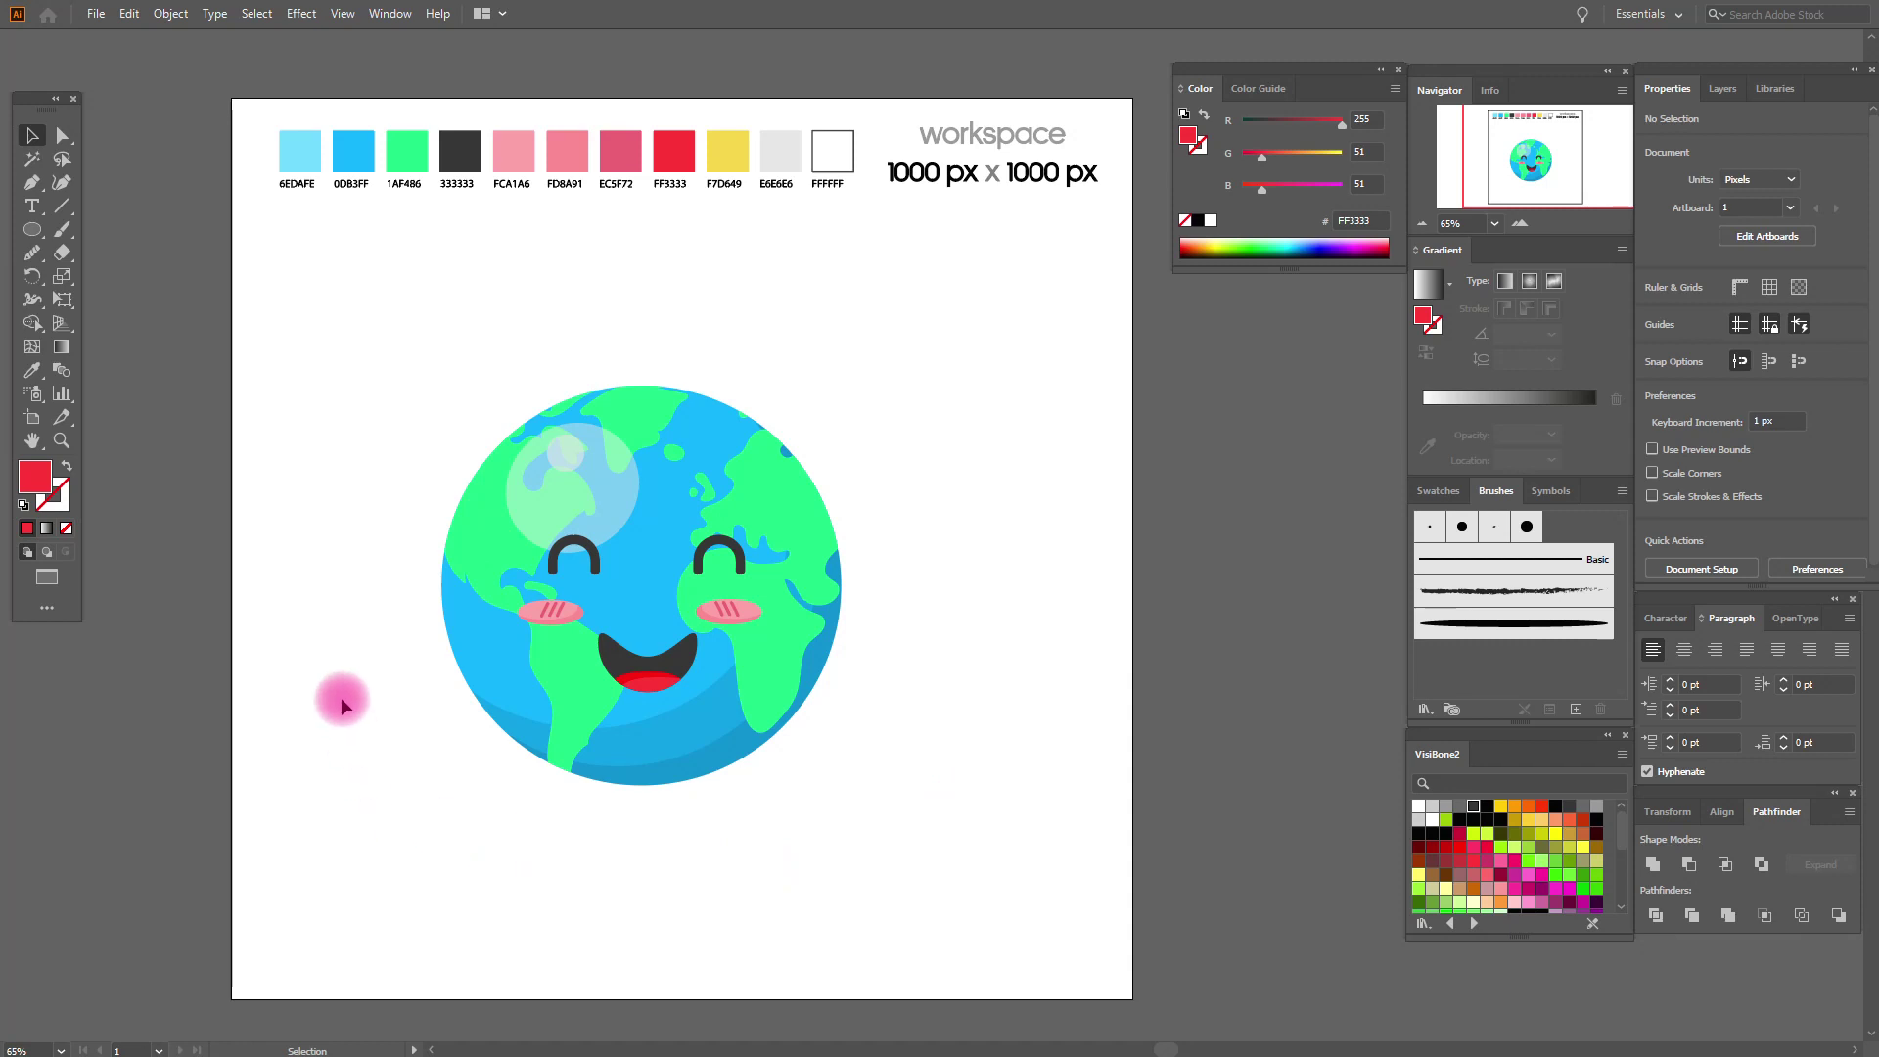
left_click(32, 371)
Draw a 6EDAFE rectangle covering the artboard below the swatch header.
left_click(296, 157)
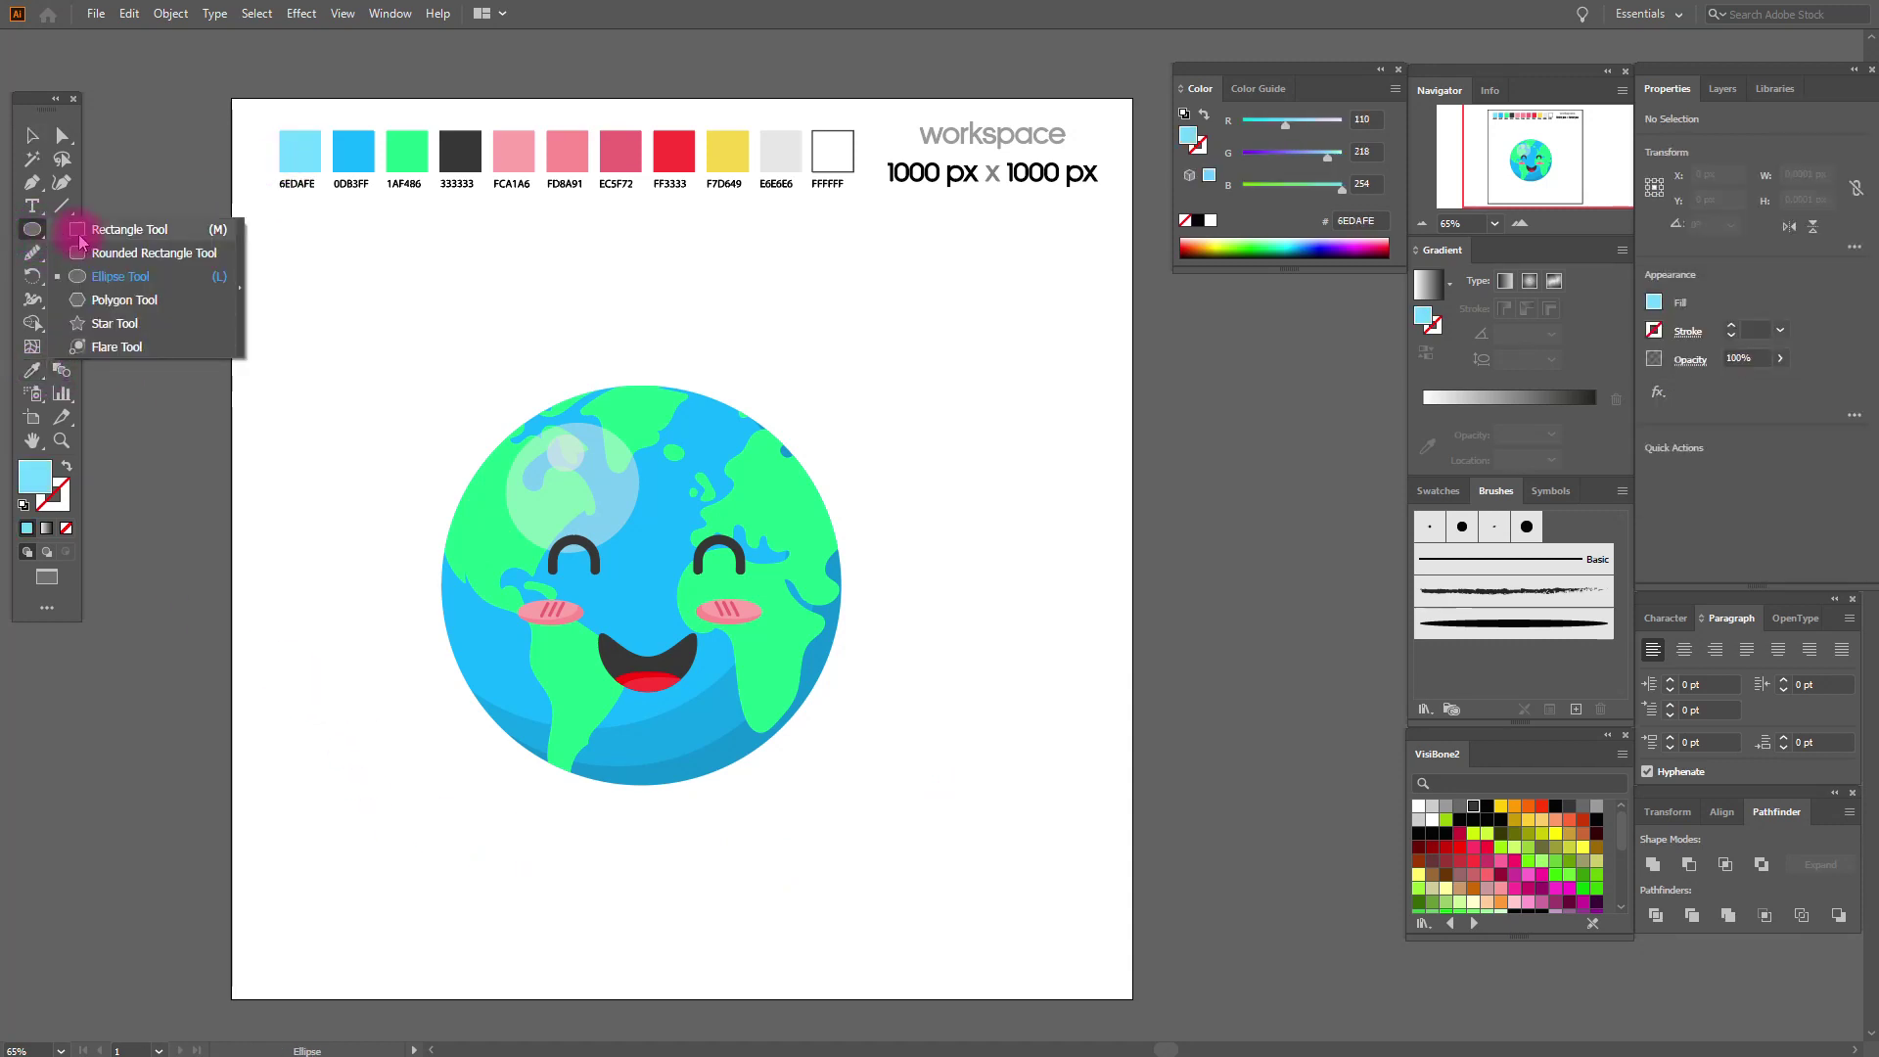
left_click_drag(36, 238, 98, 223)
left_click_drag(232, 260, 1140, 993)
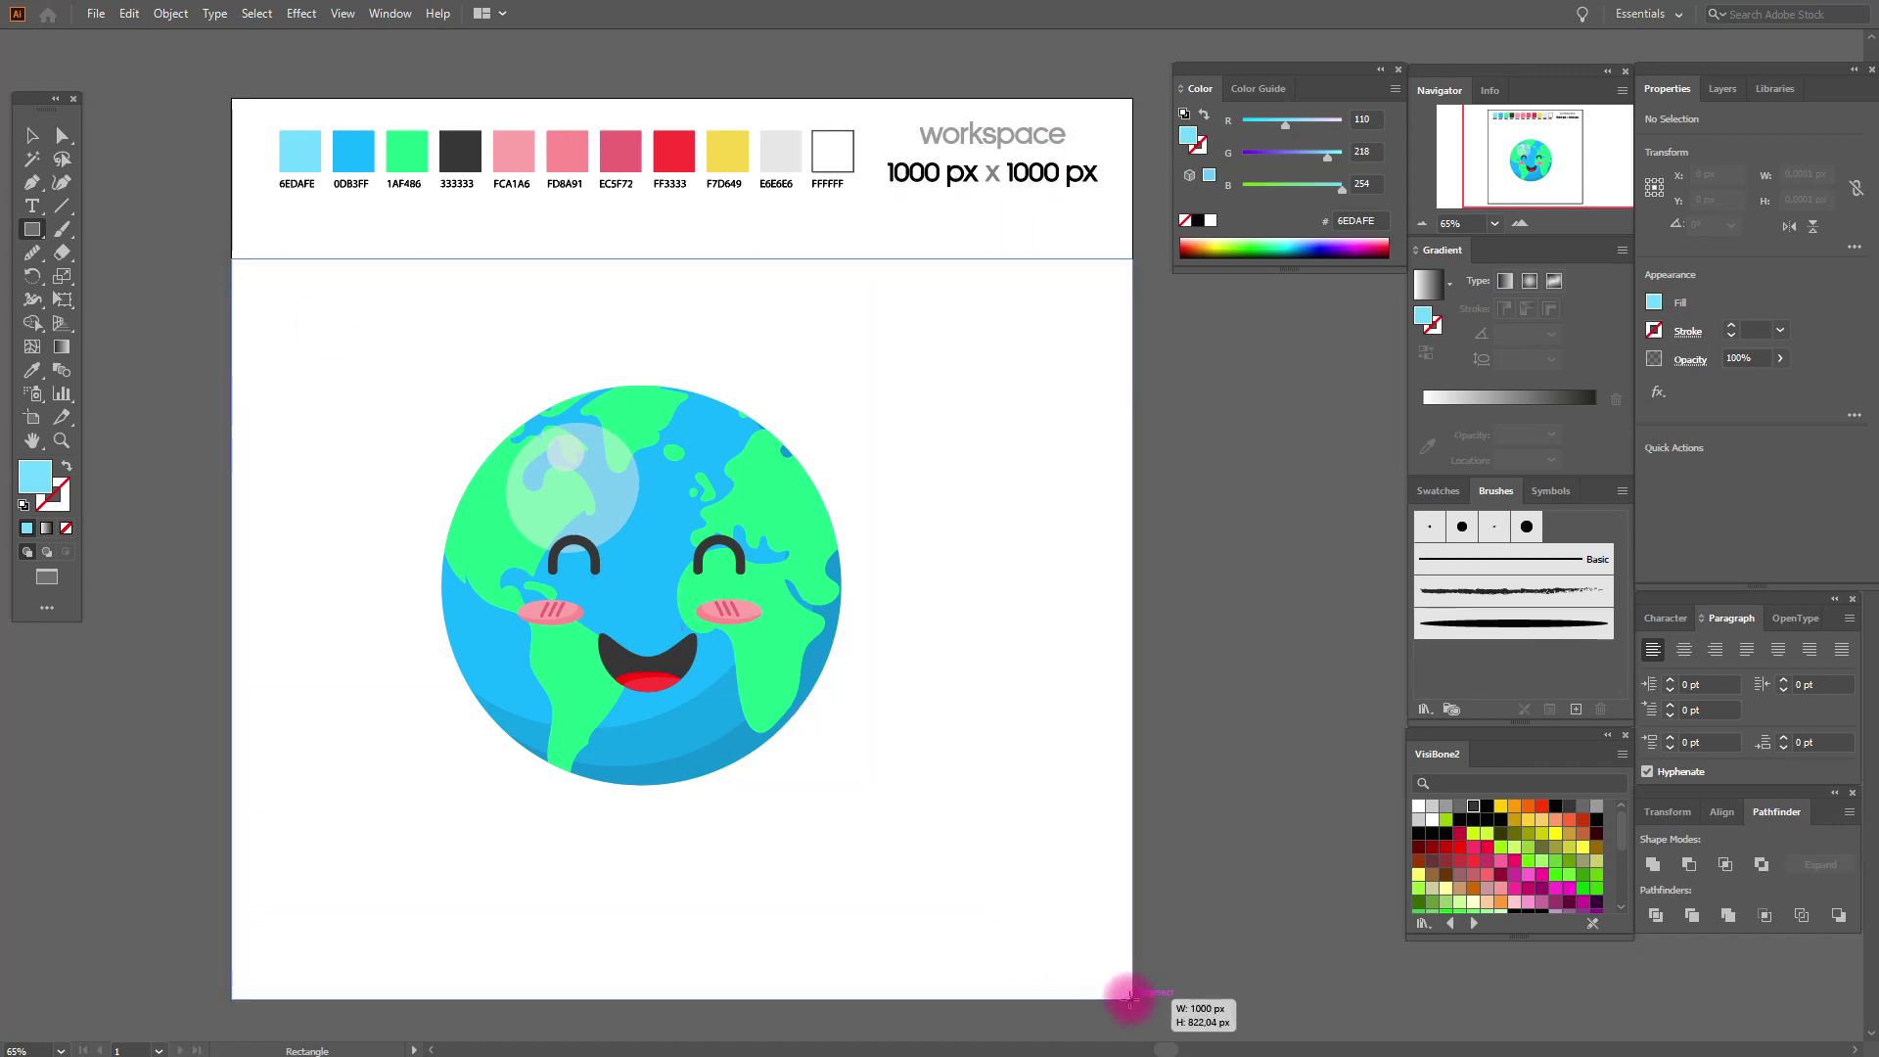
left_click_drag(1140, 992, 1133, 998)
Send the blue rectangle to the back behind the earth group.
left_click(32, 135)
right_click(867, 548)
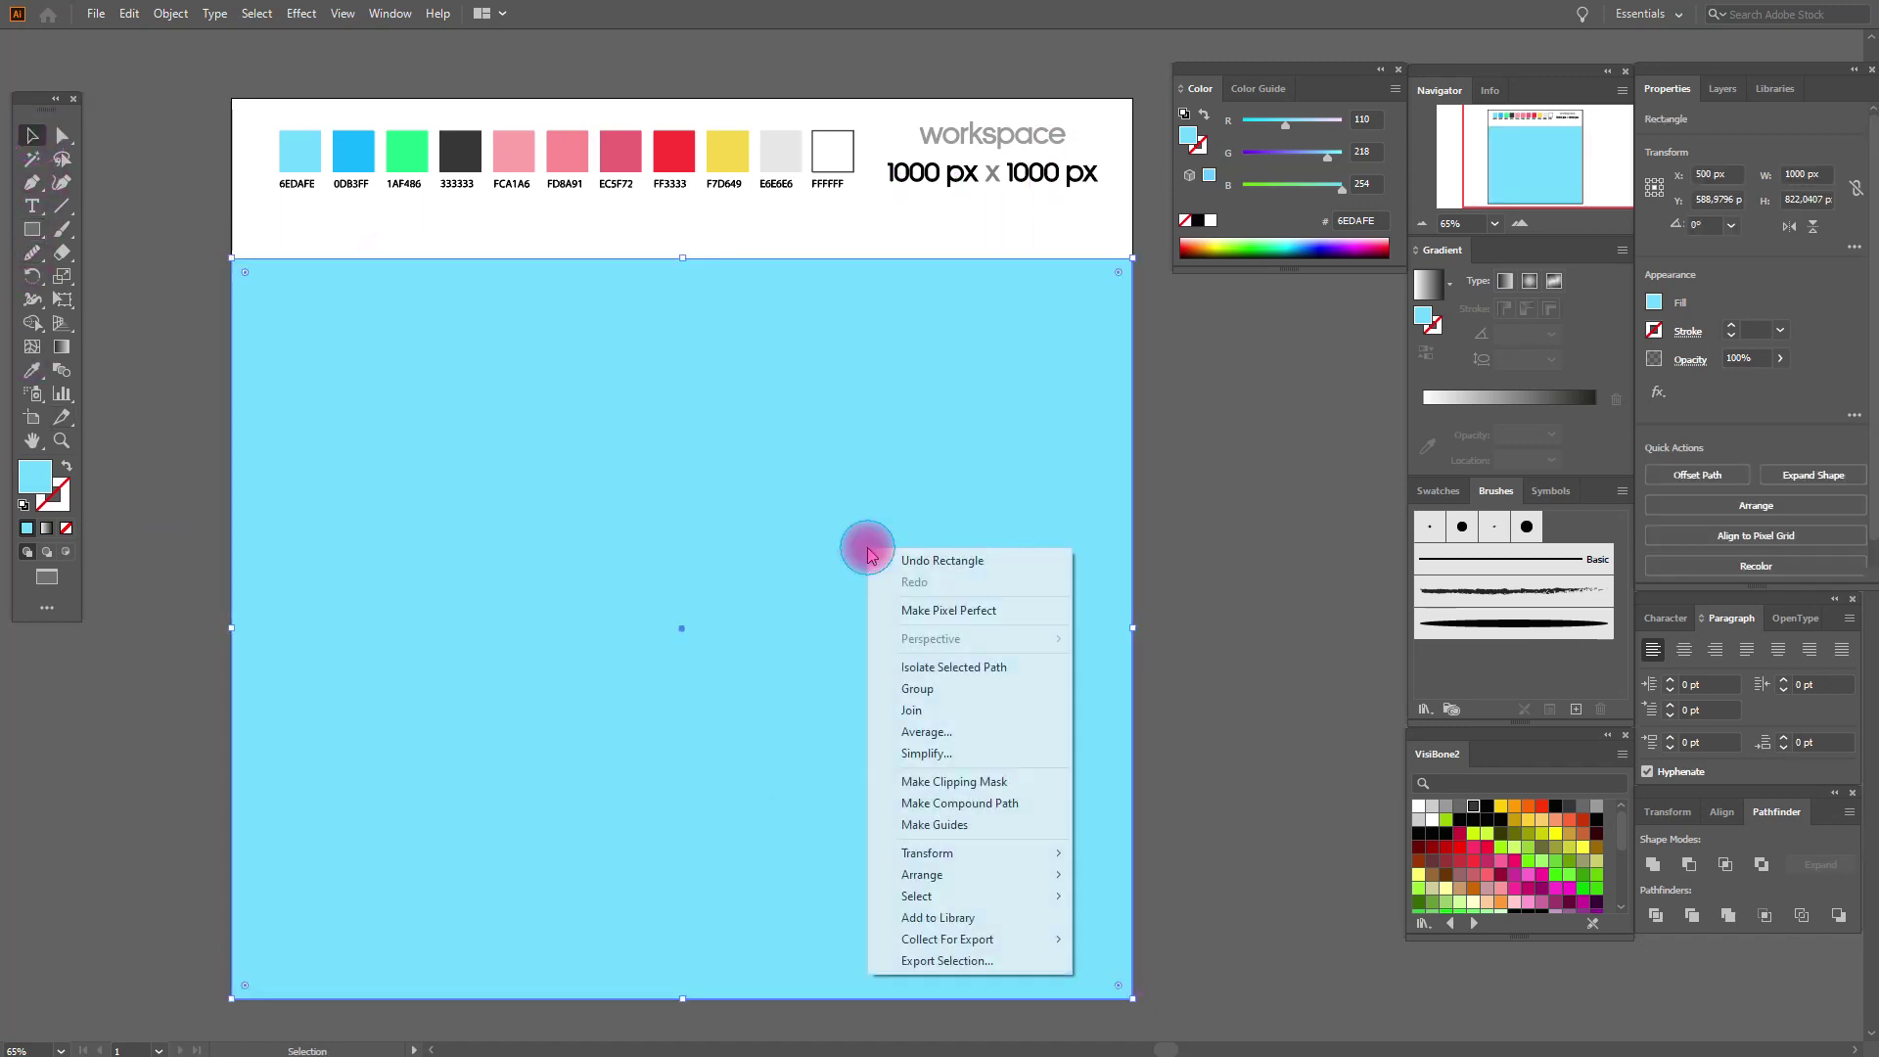
left_click(1135, 939)
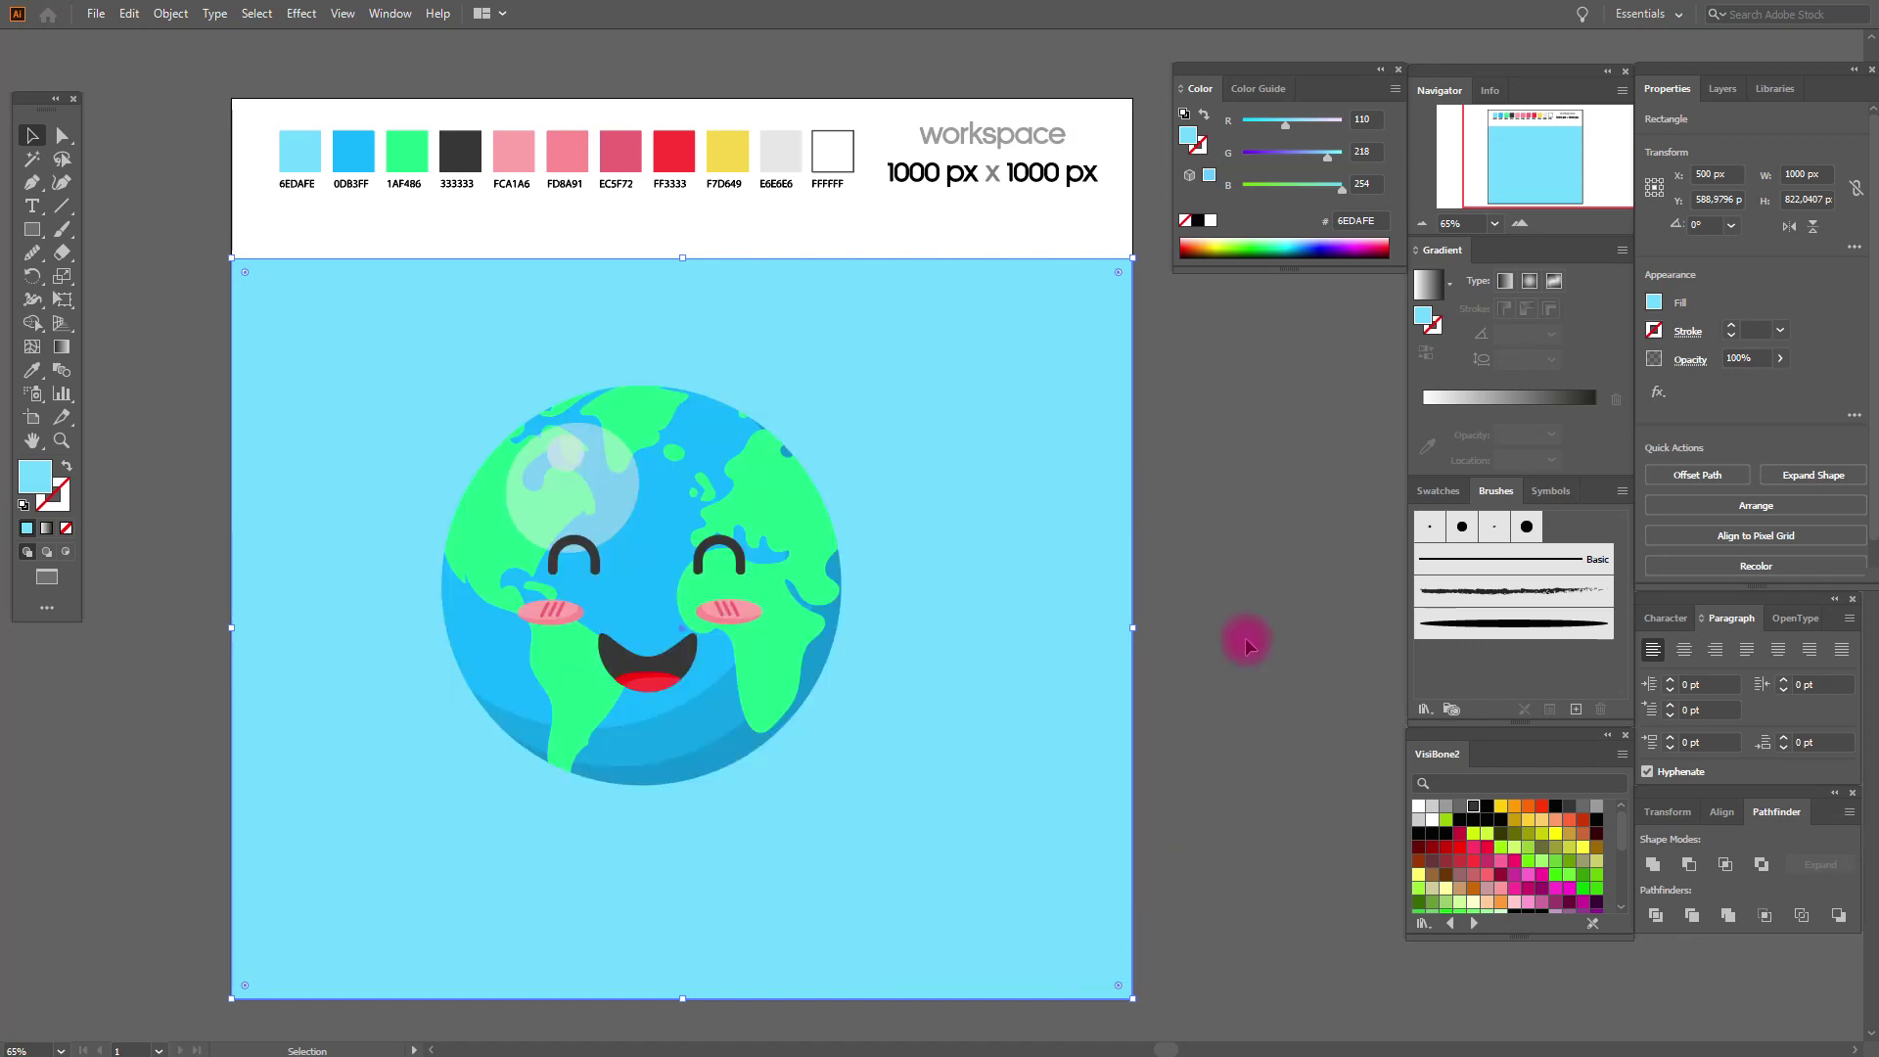
left_click(1261, 606)
left_click_drag(245, 367, 995, 767)
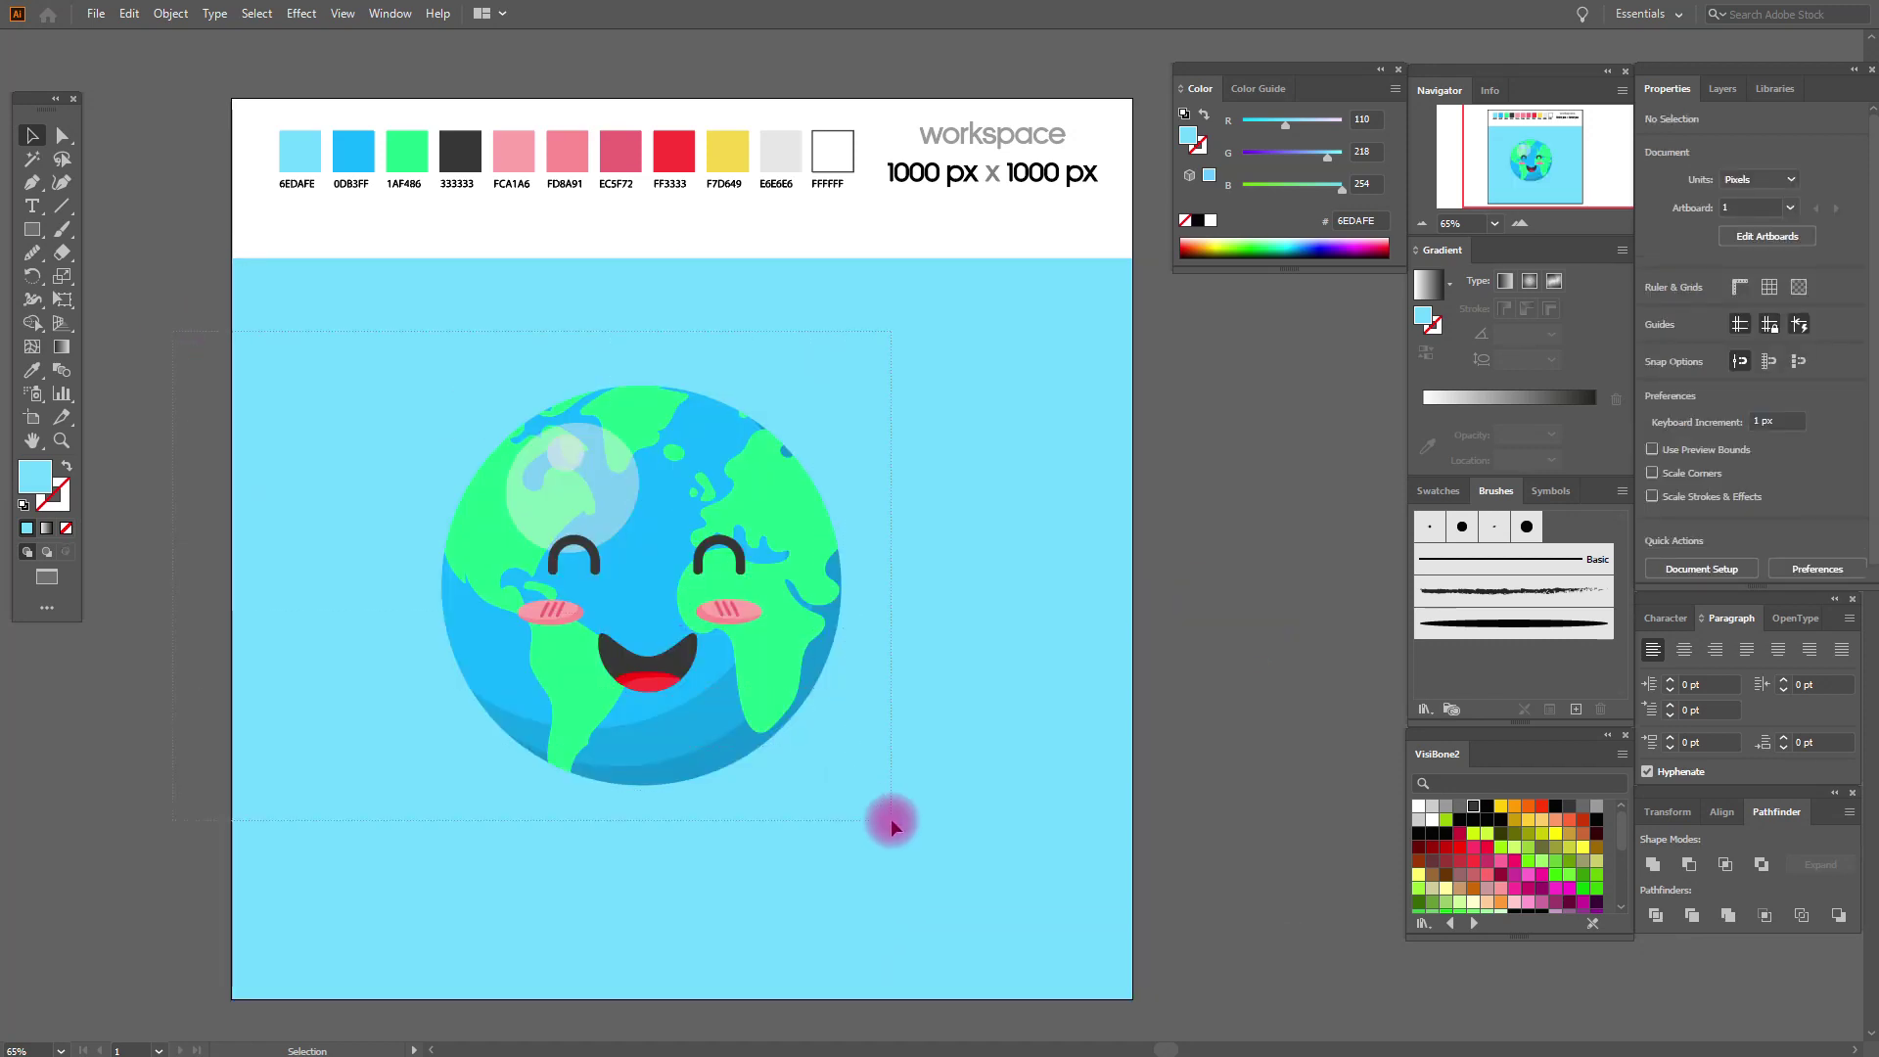
Centre the earth on the blue square and select its ocean circle.
left_click_drag(659, 584, 697, 612)
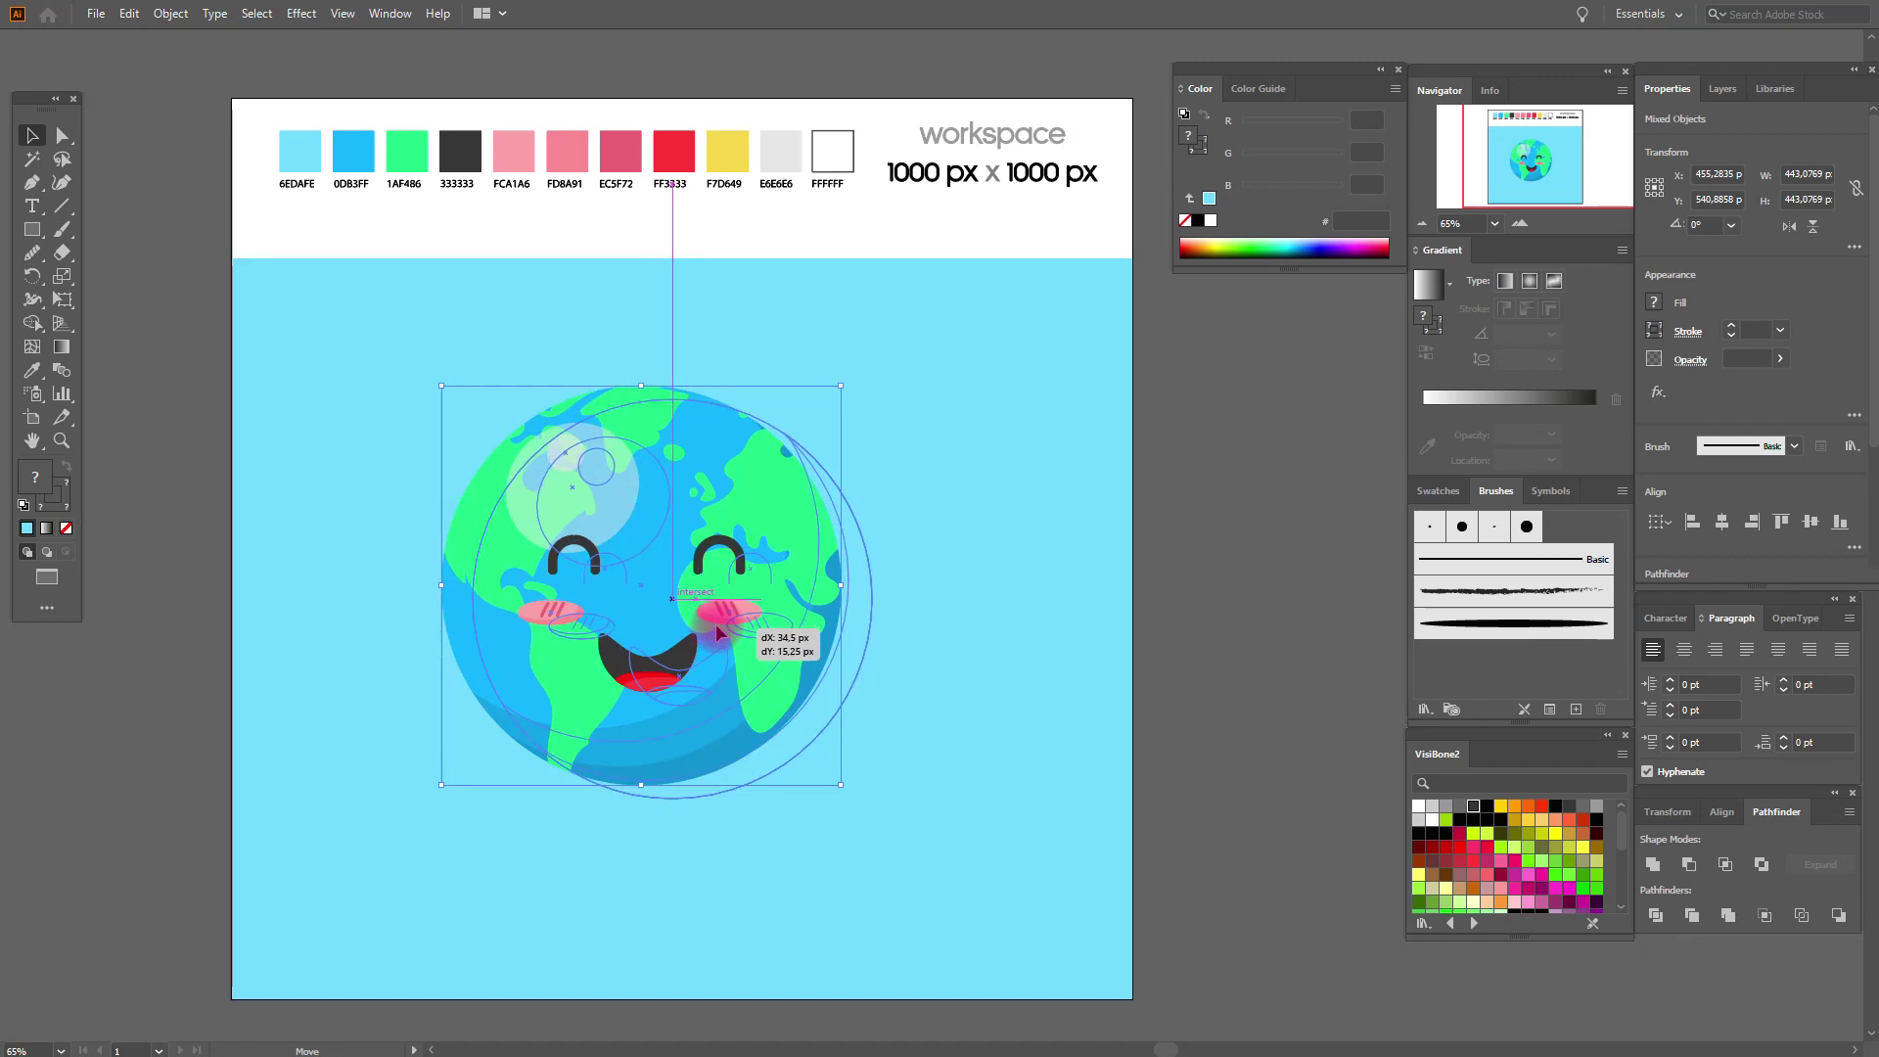
key("ctrl+shift+a")
left_click(695, 611)
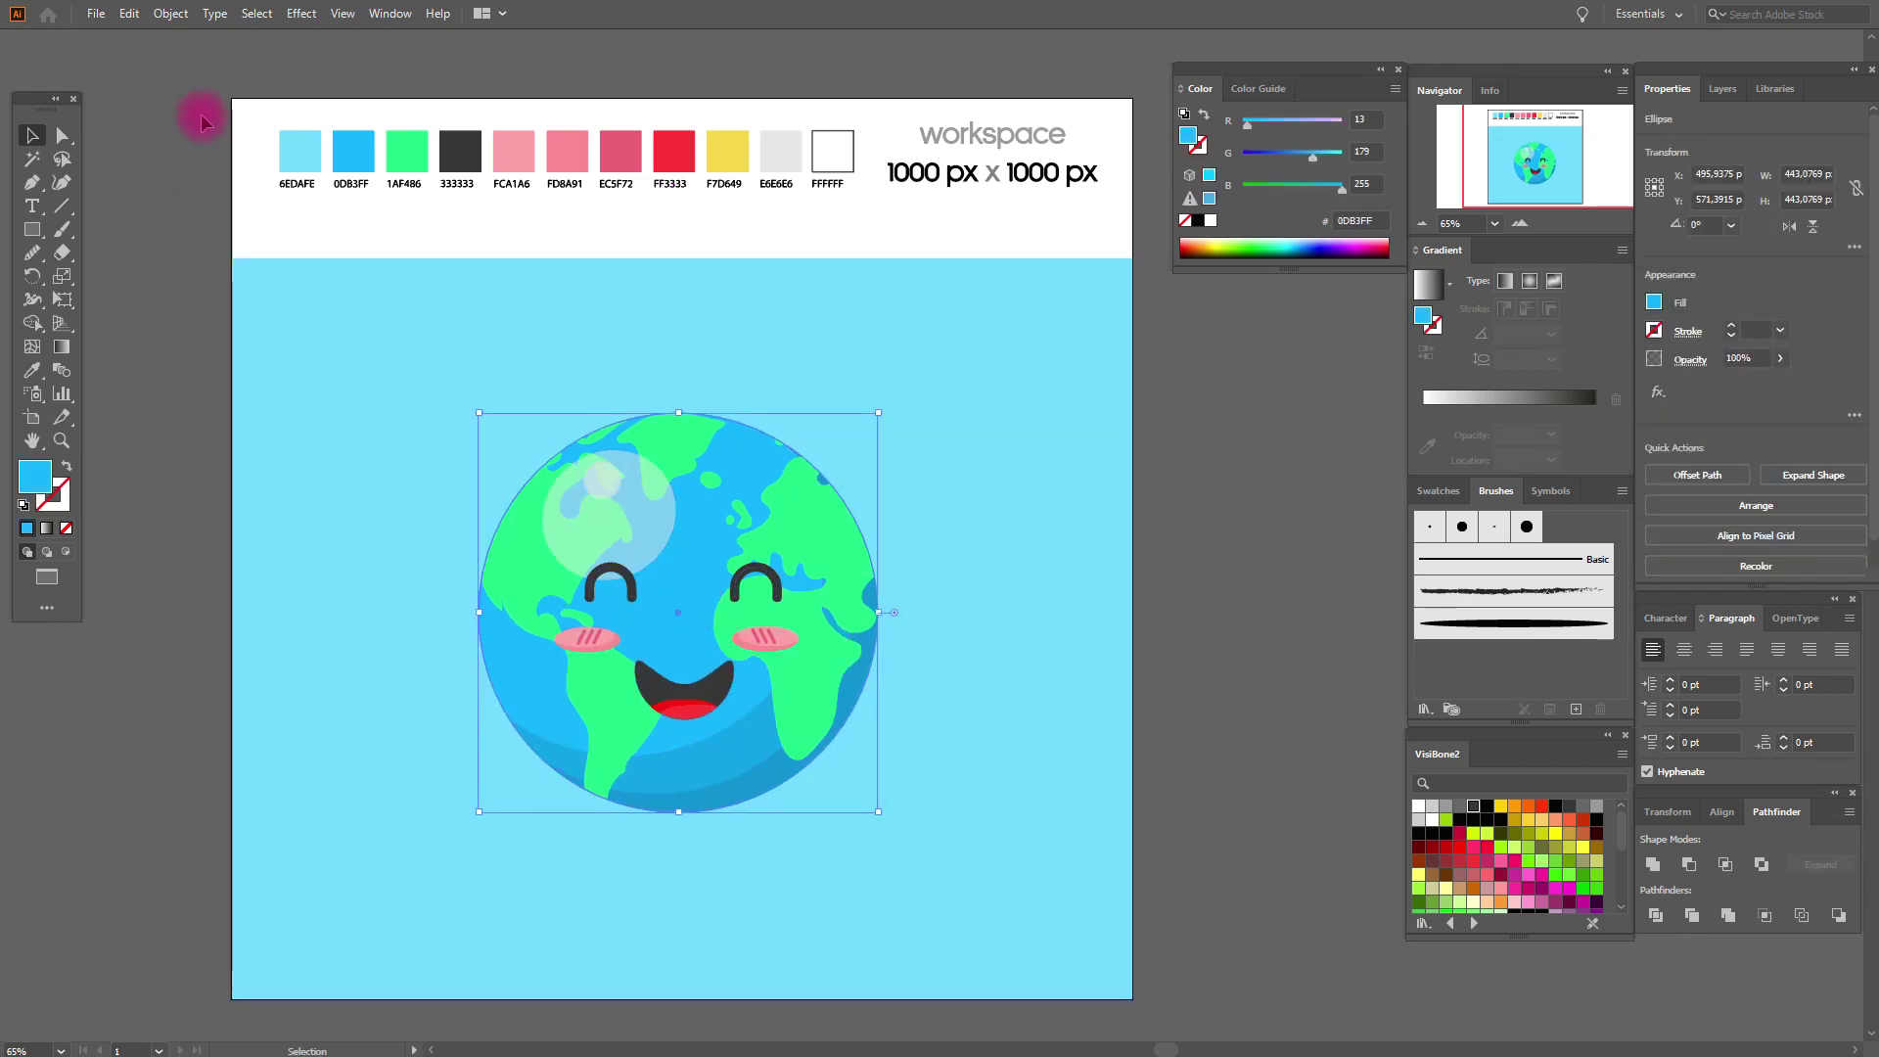
Create a 25 px offset path around the ocean circle.
left_click(170, 14)
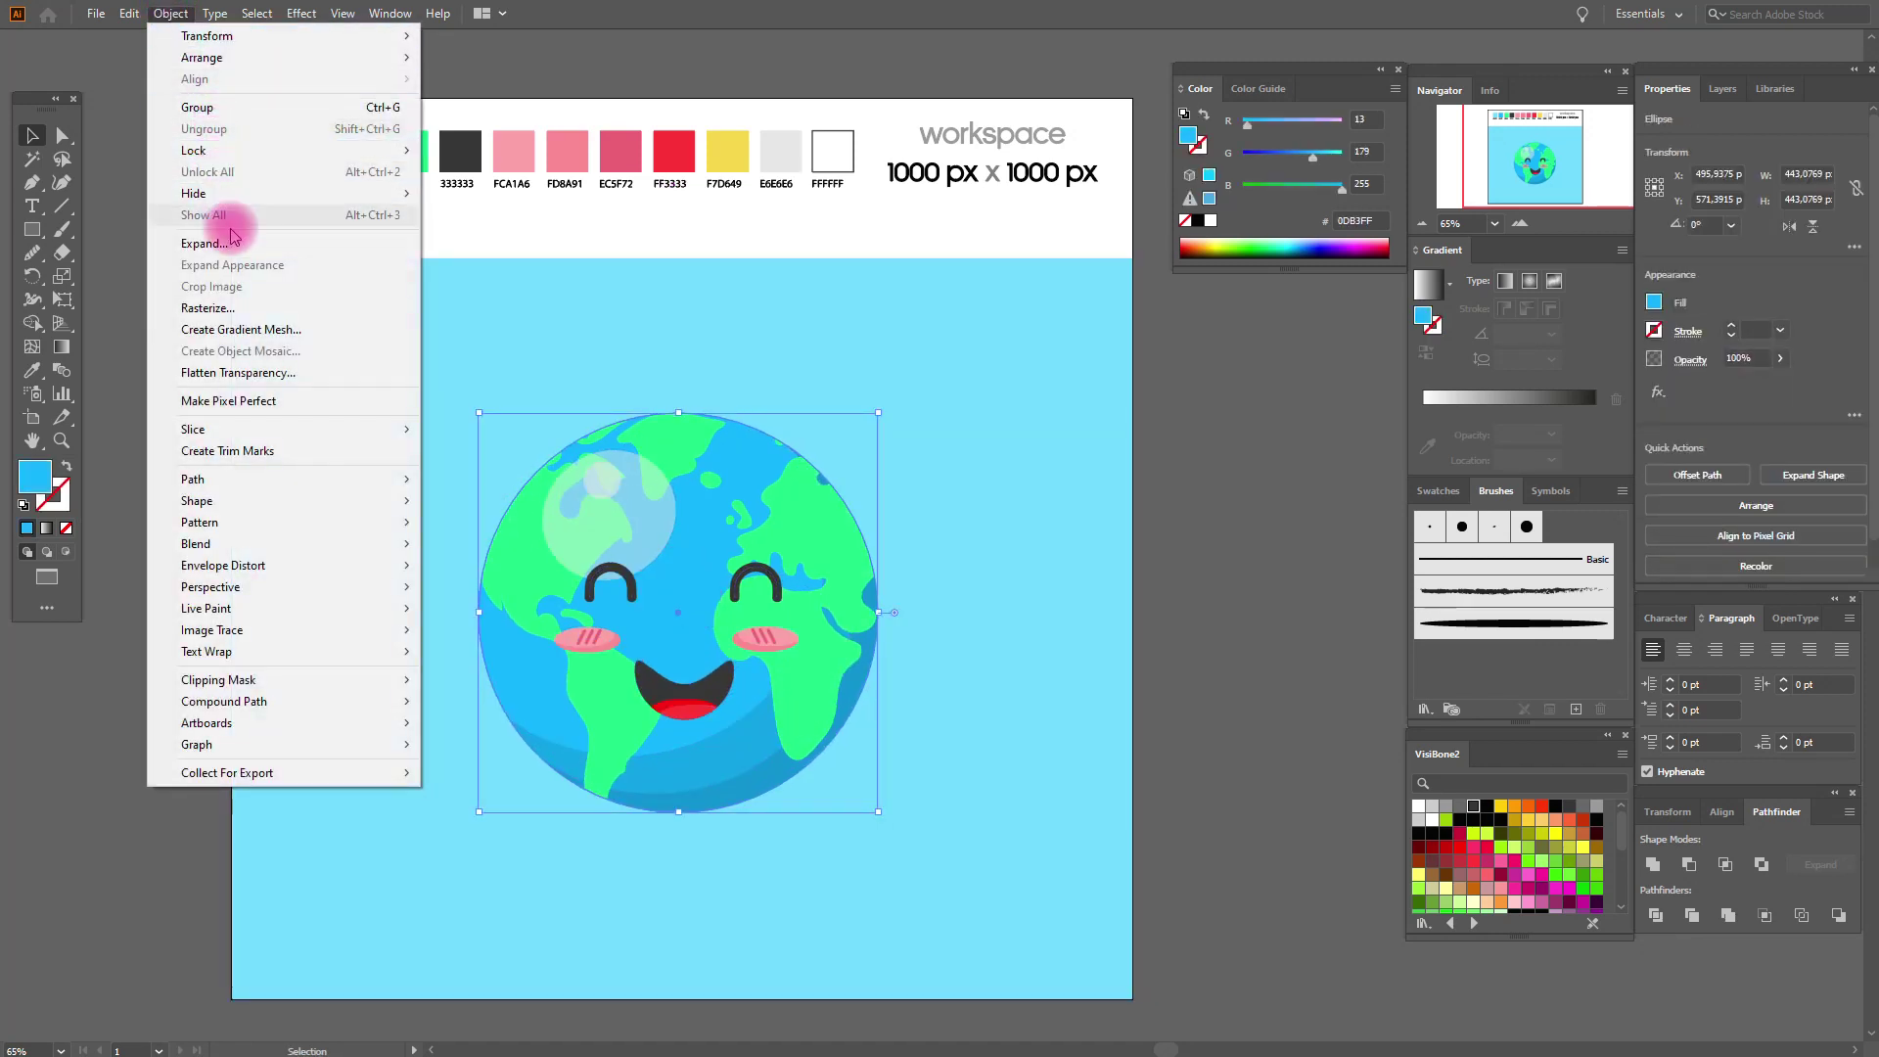
mouse_move(192, 479)
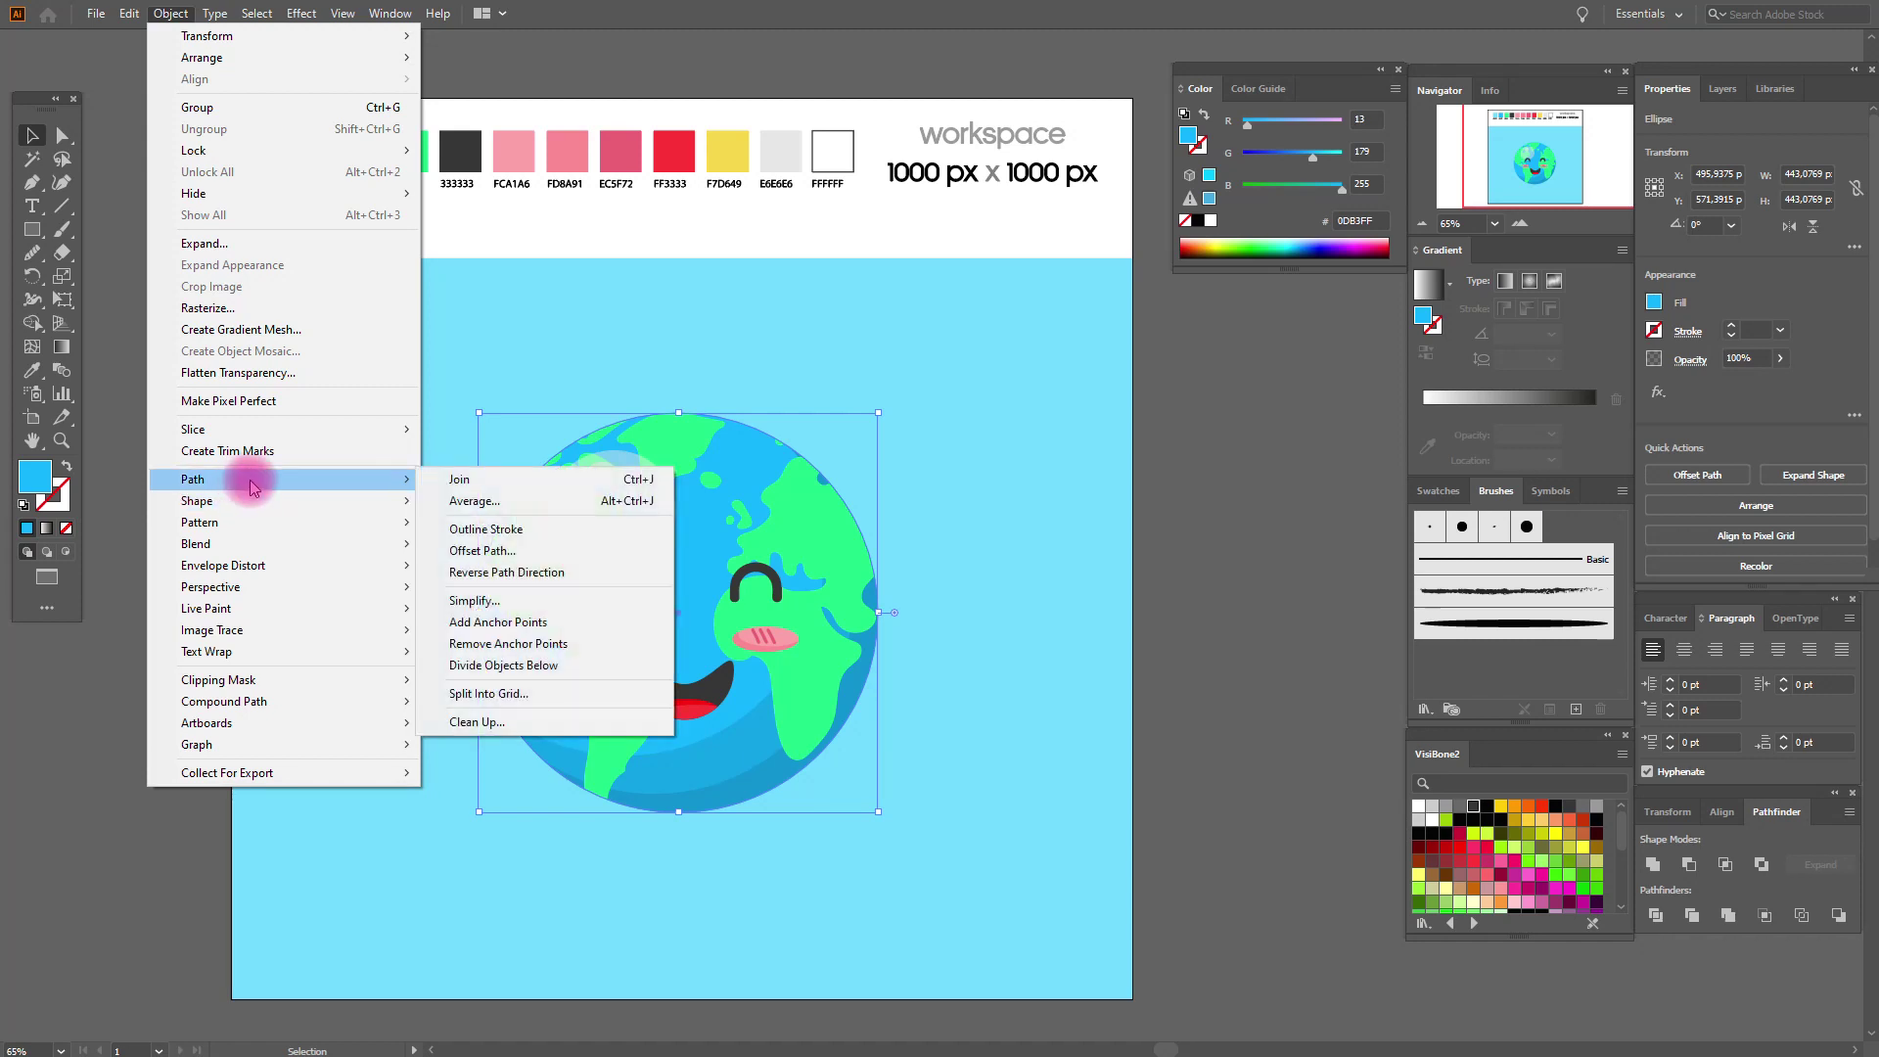
left_click(483, 551)
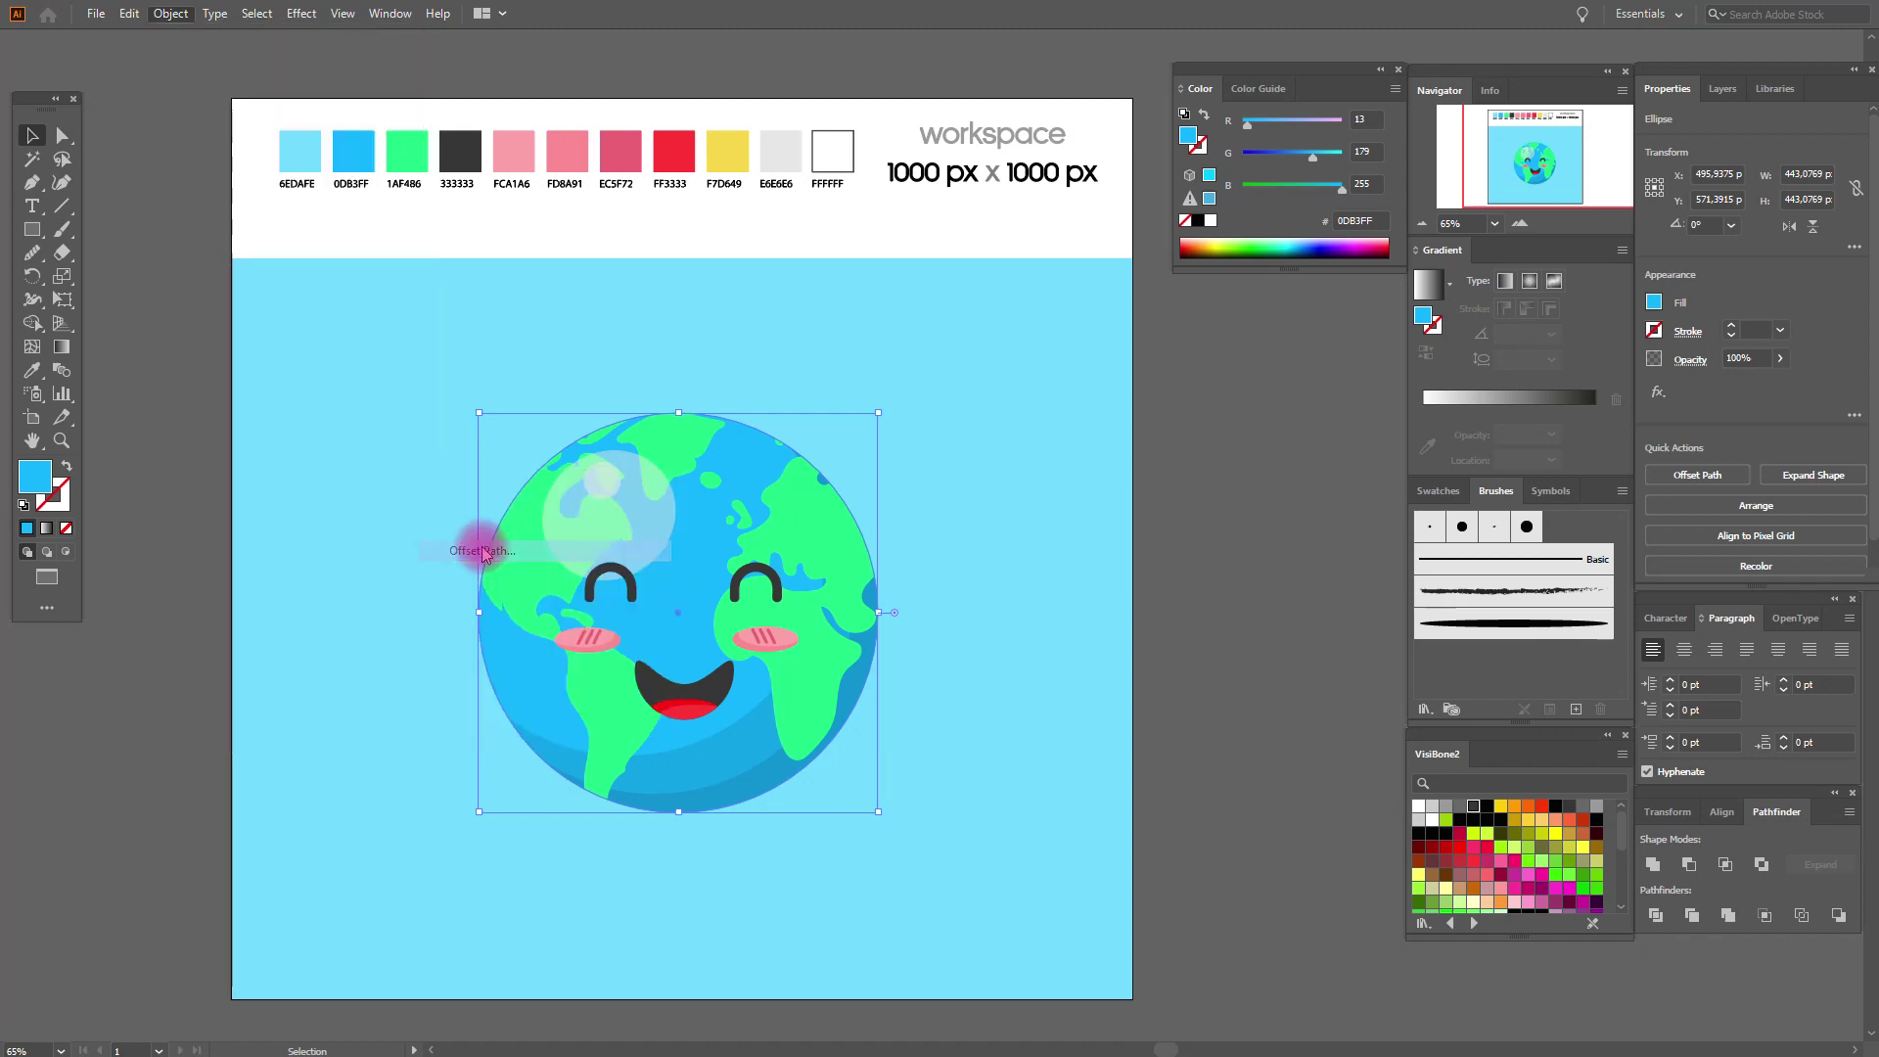
type("25")
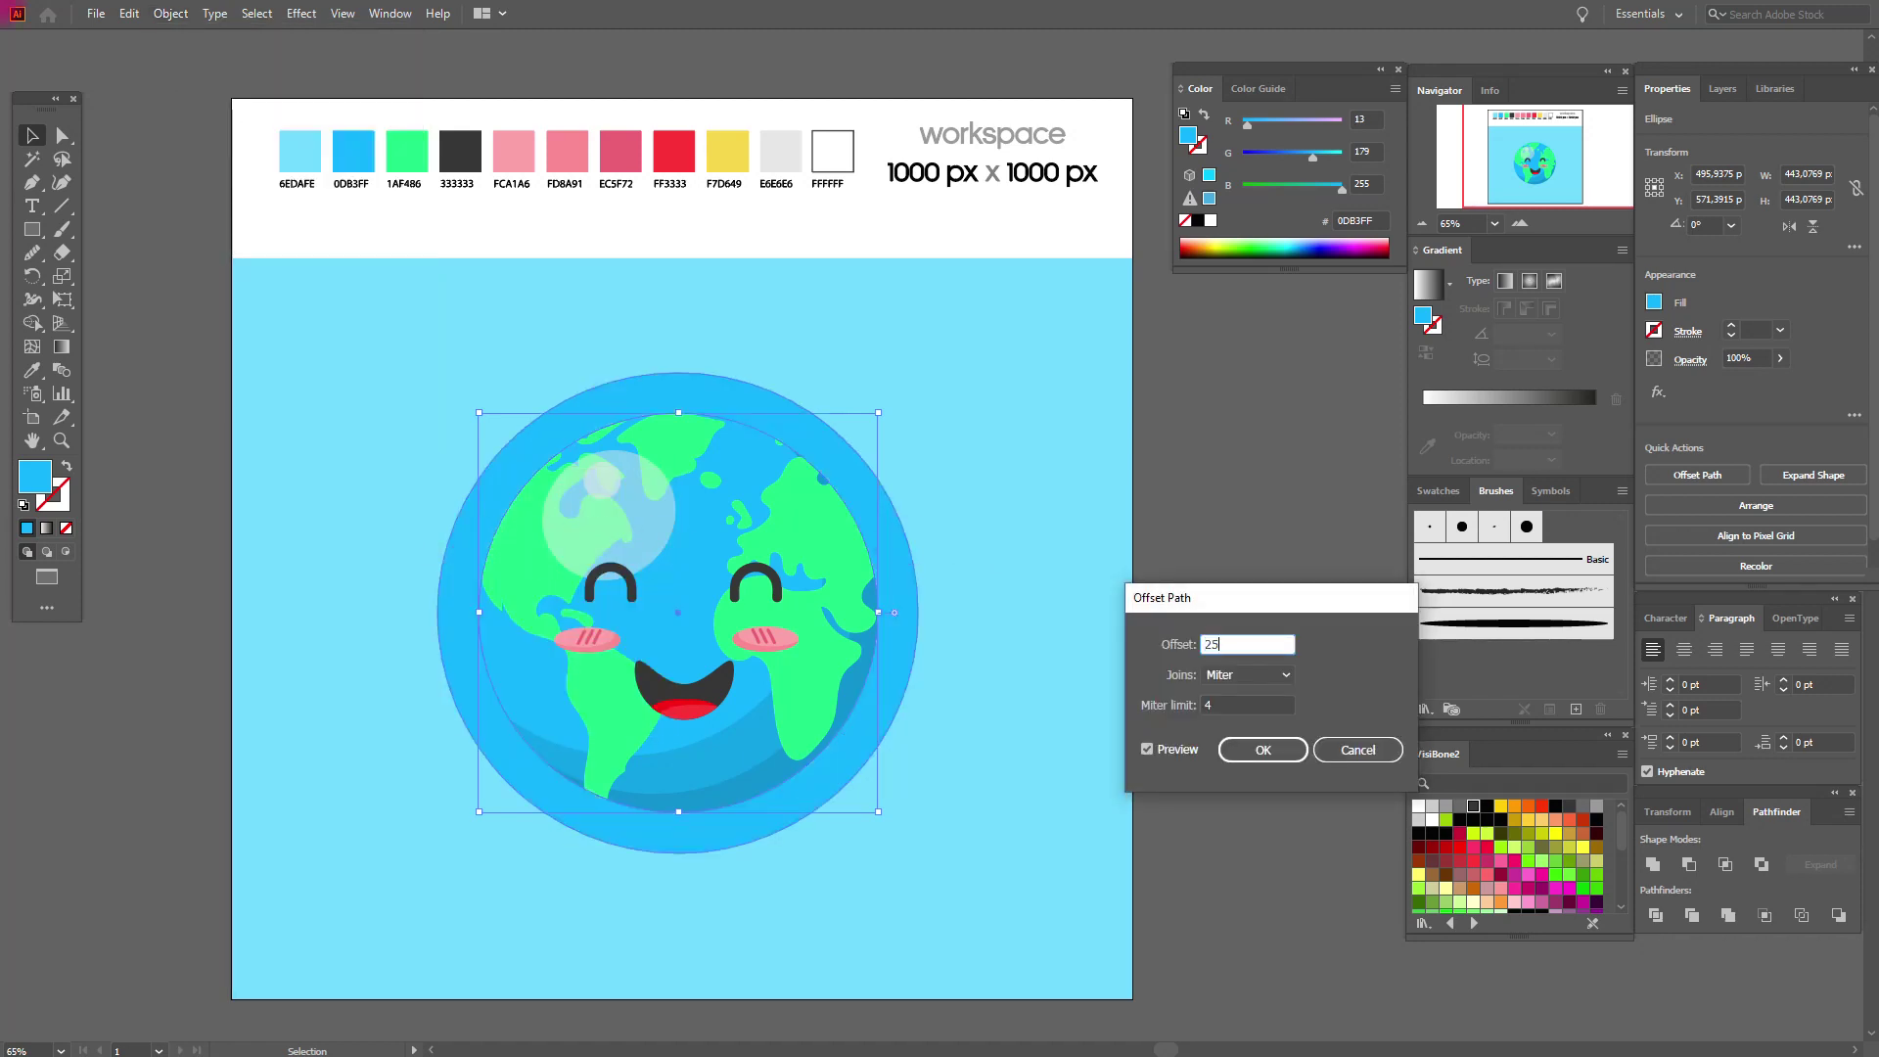
left_click(1360, 756)
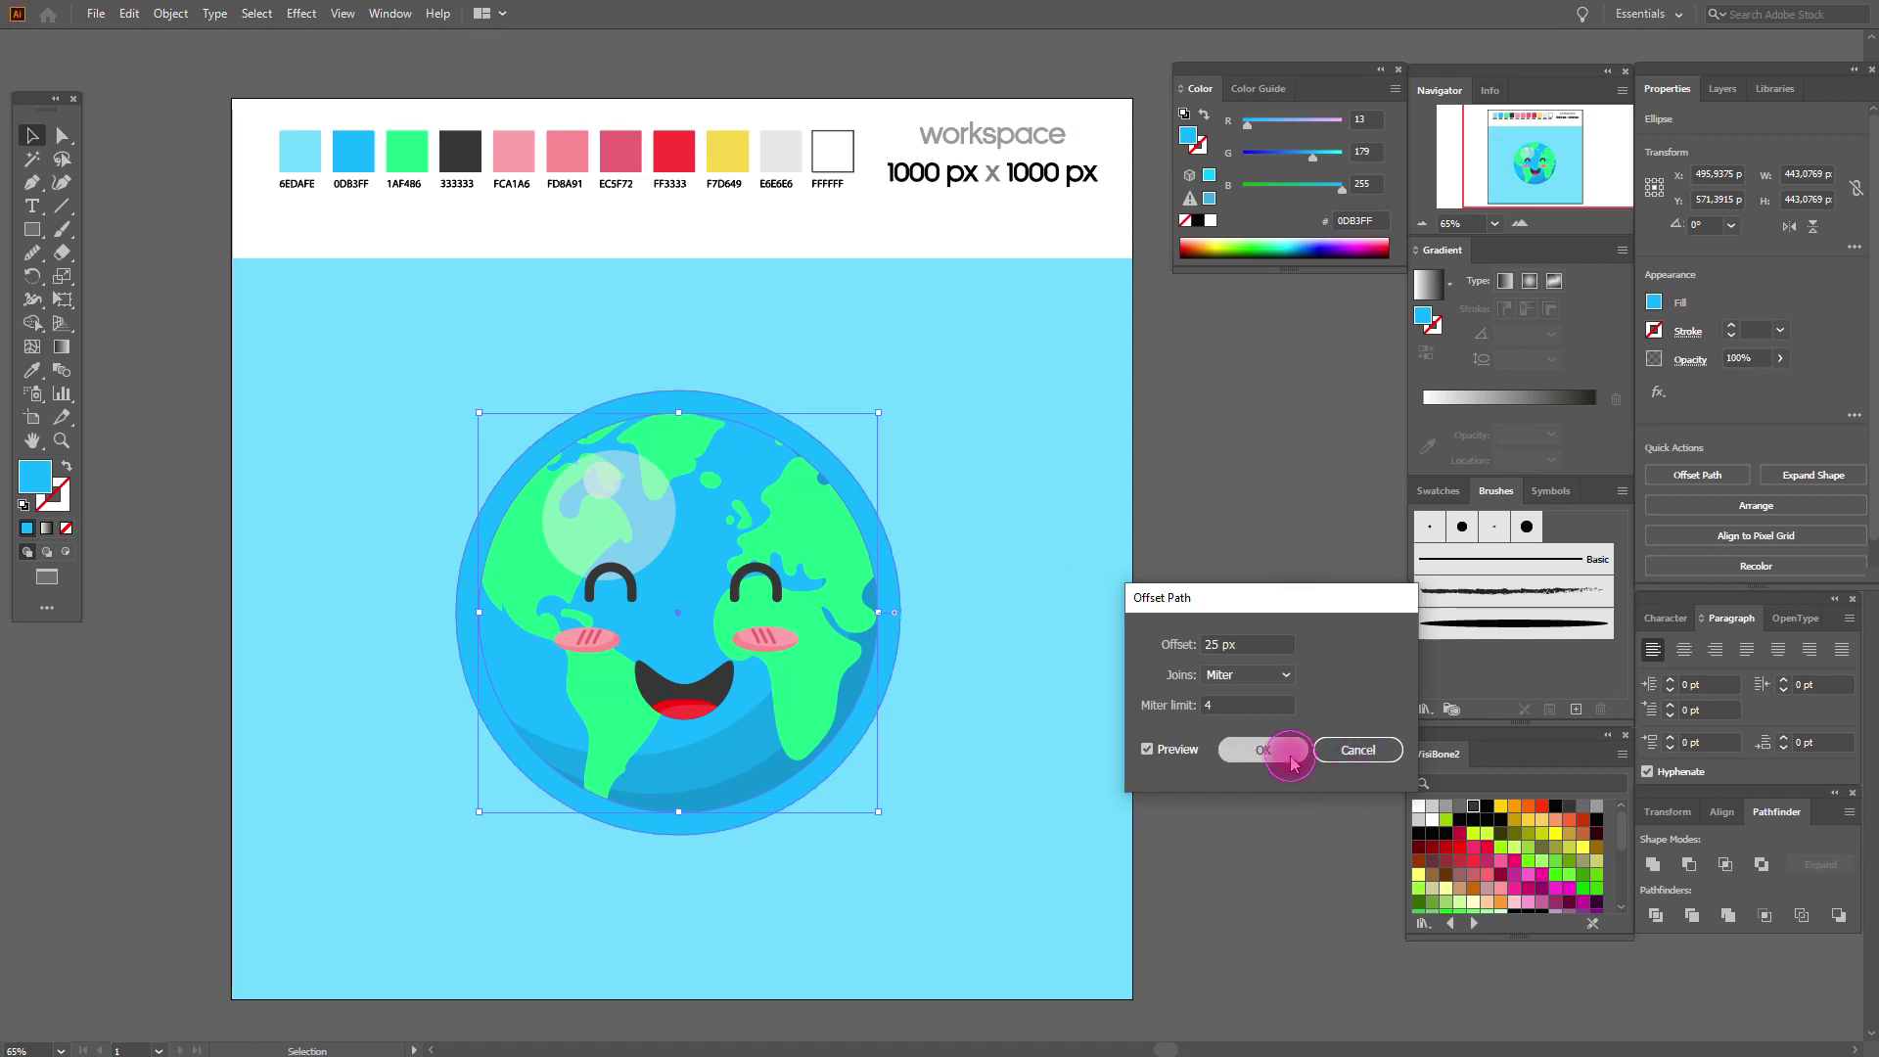
Make the offset ring white at 15% opacity.
left_click(1419, 808)
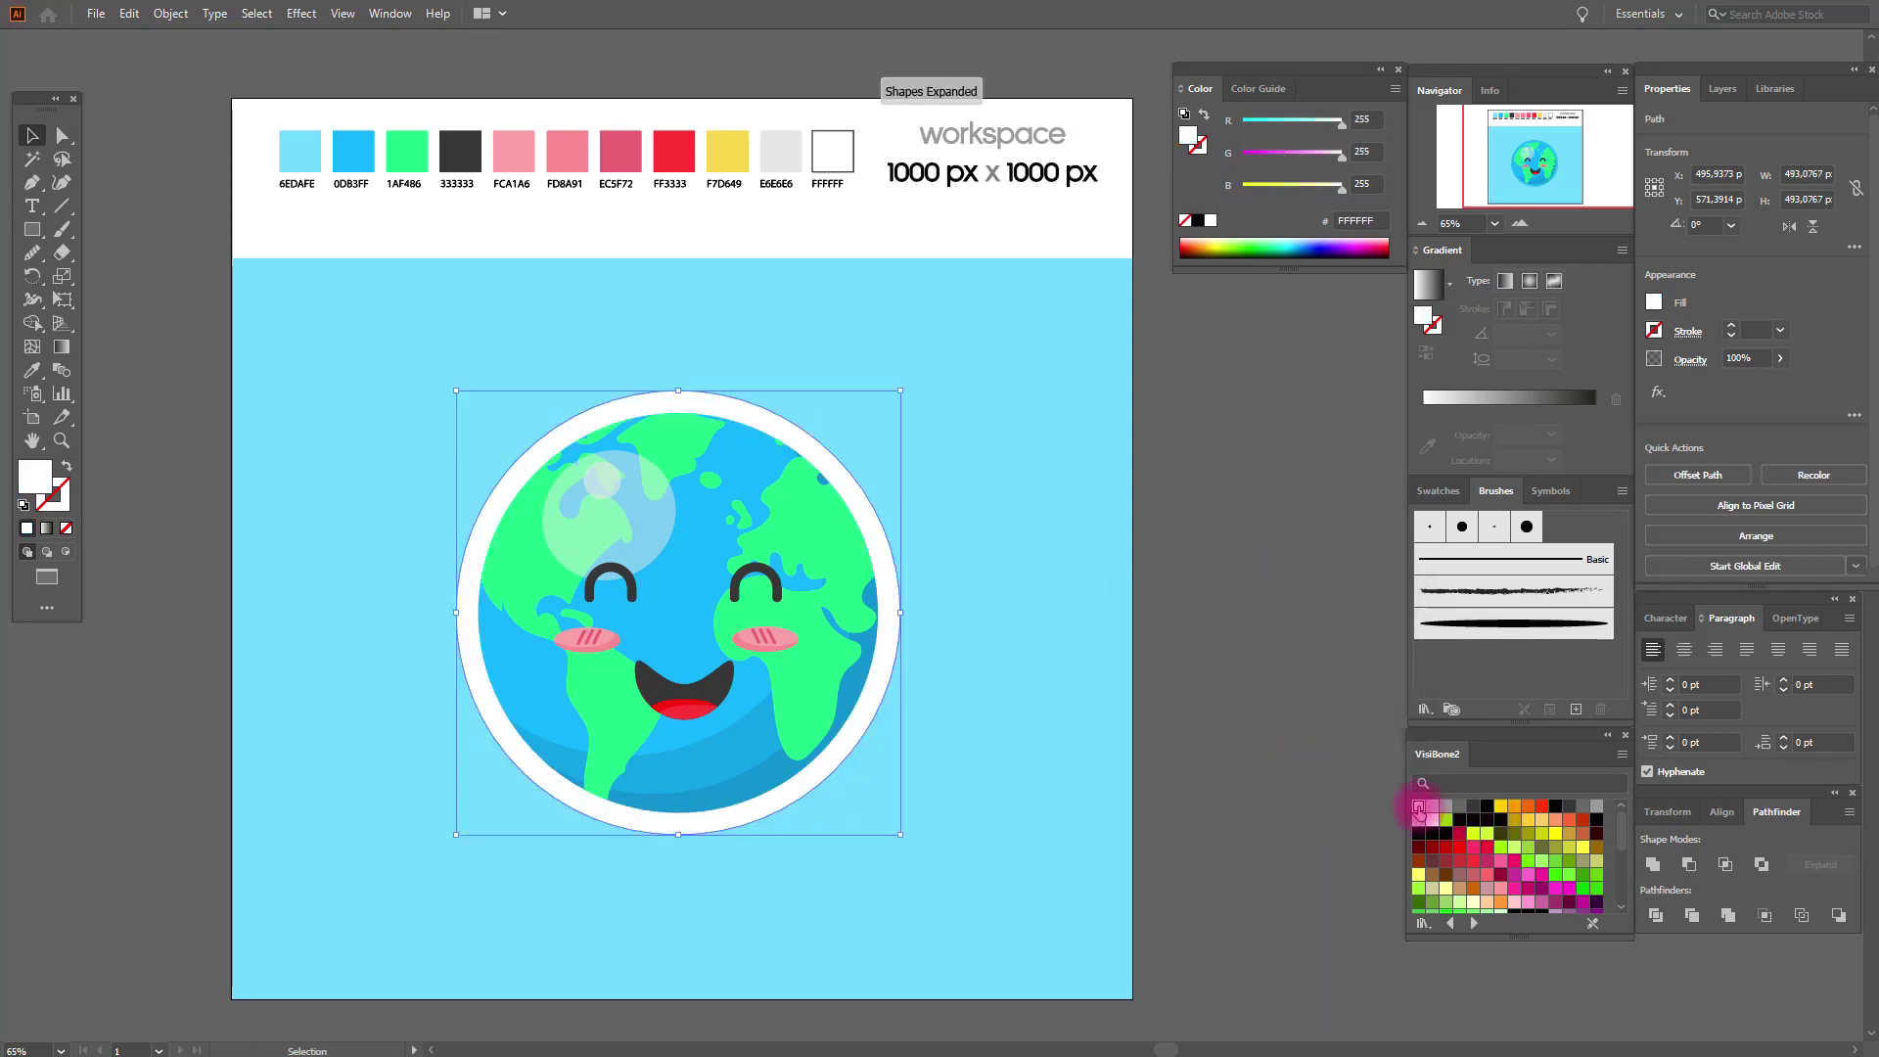
left_click(1735, 356)
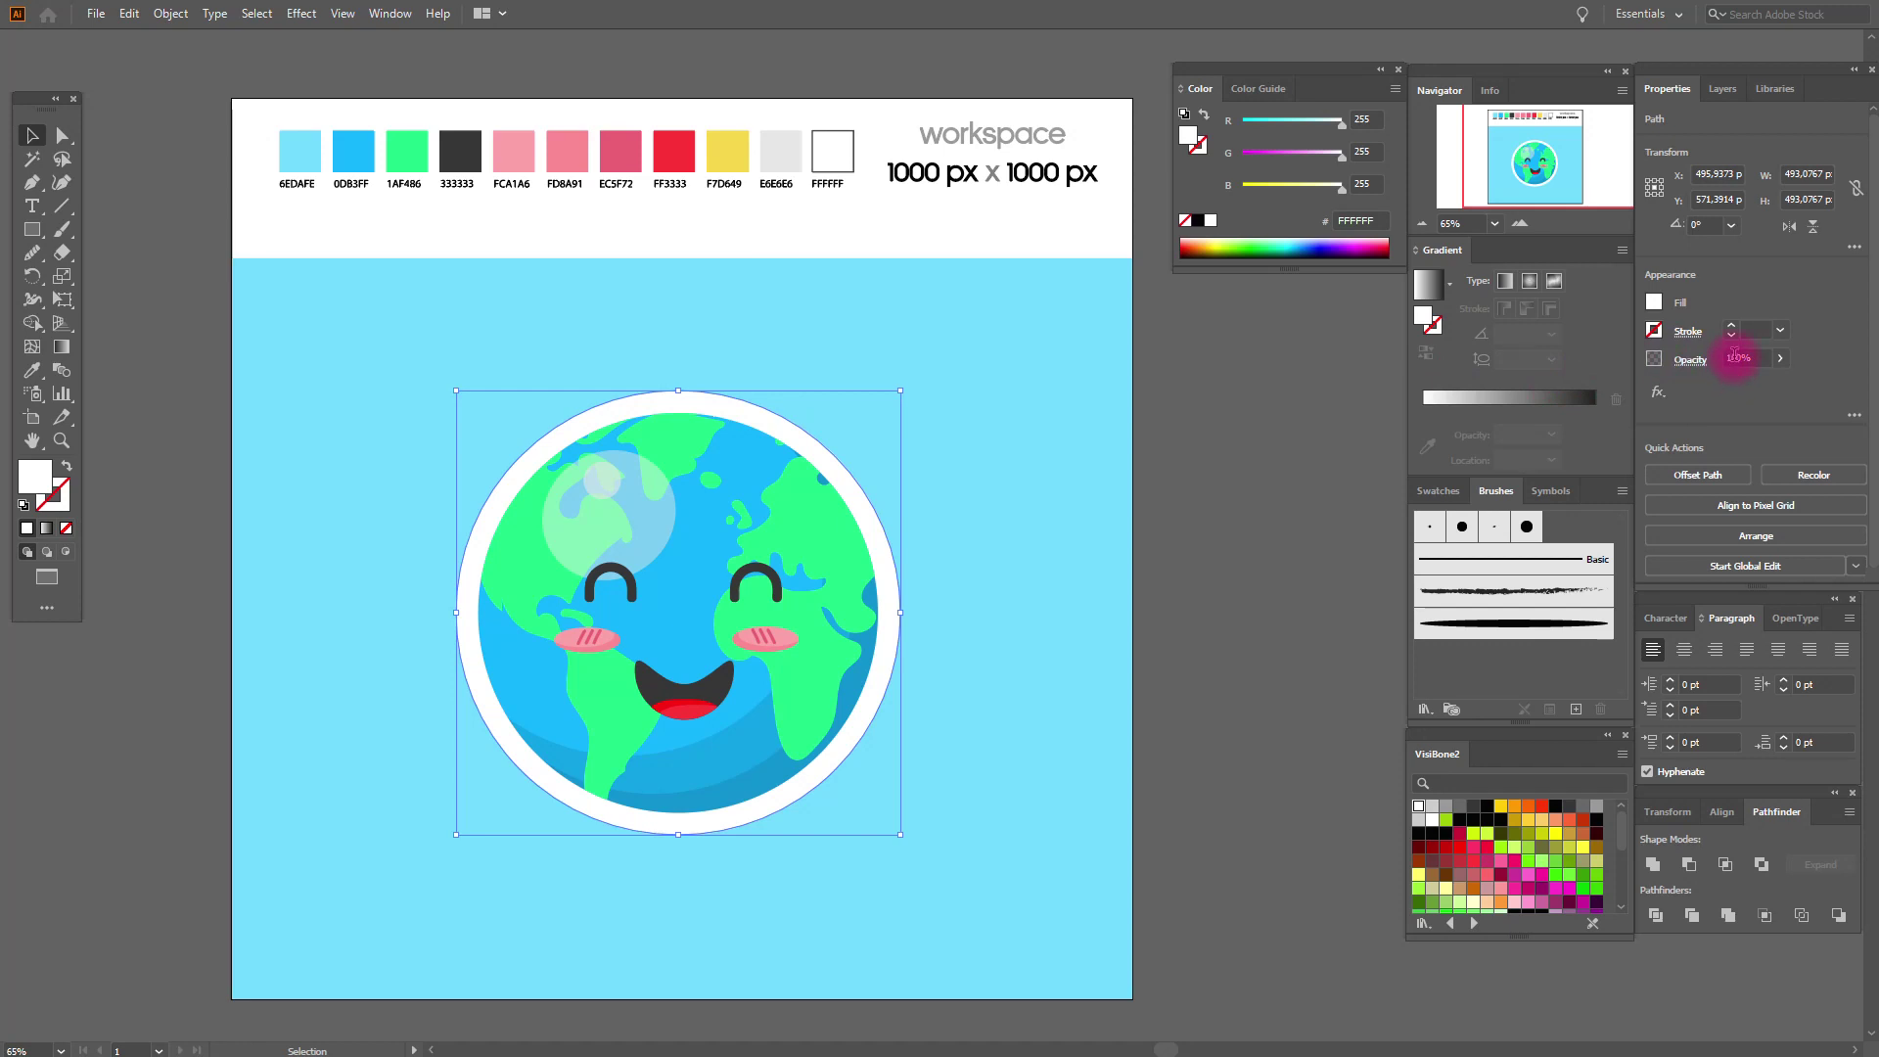
left_click(1725, 360)
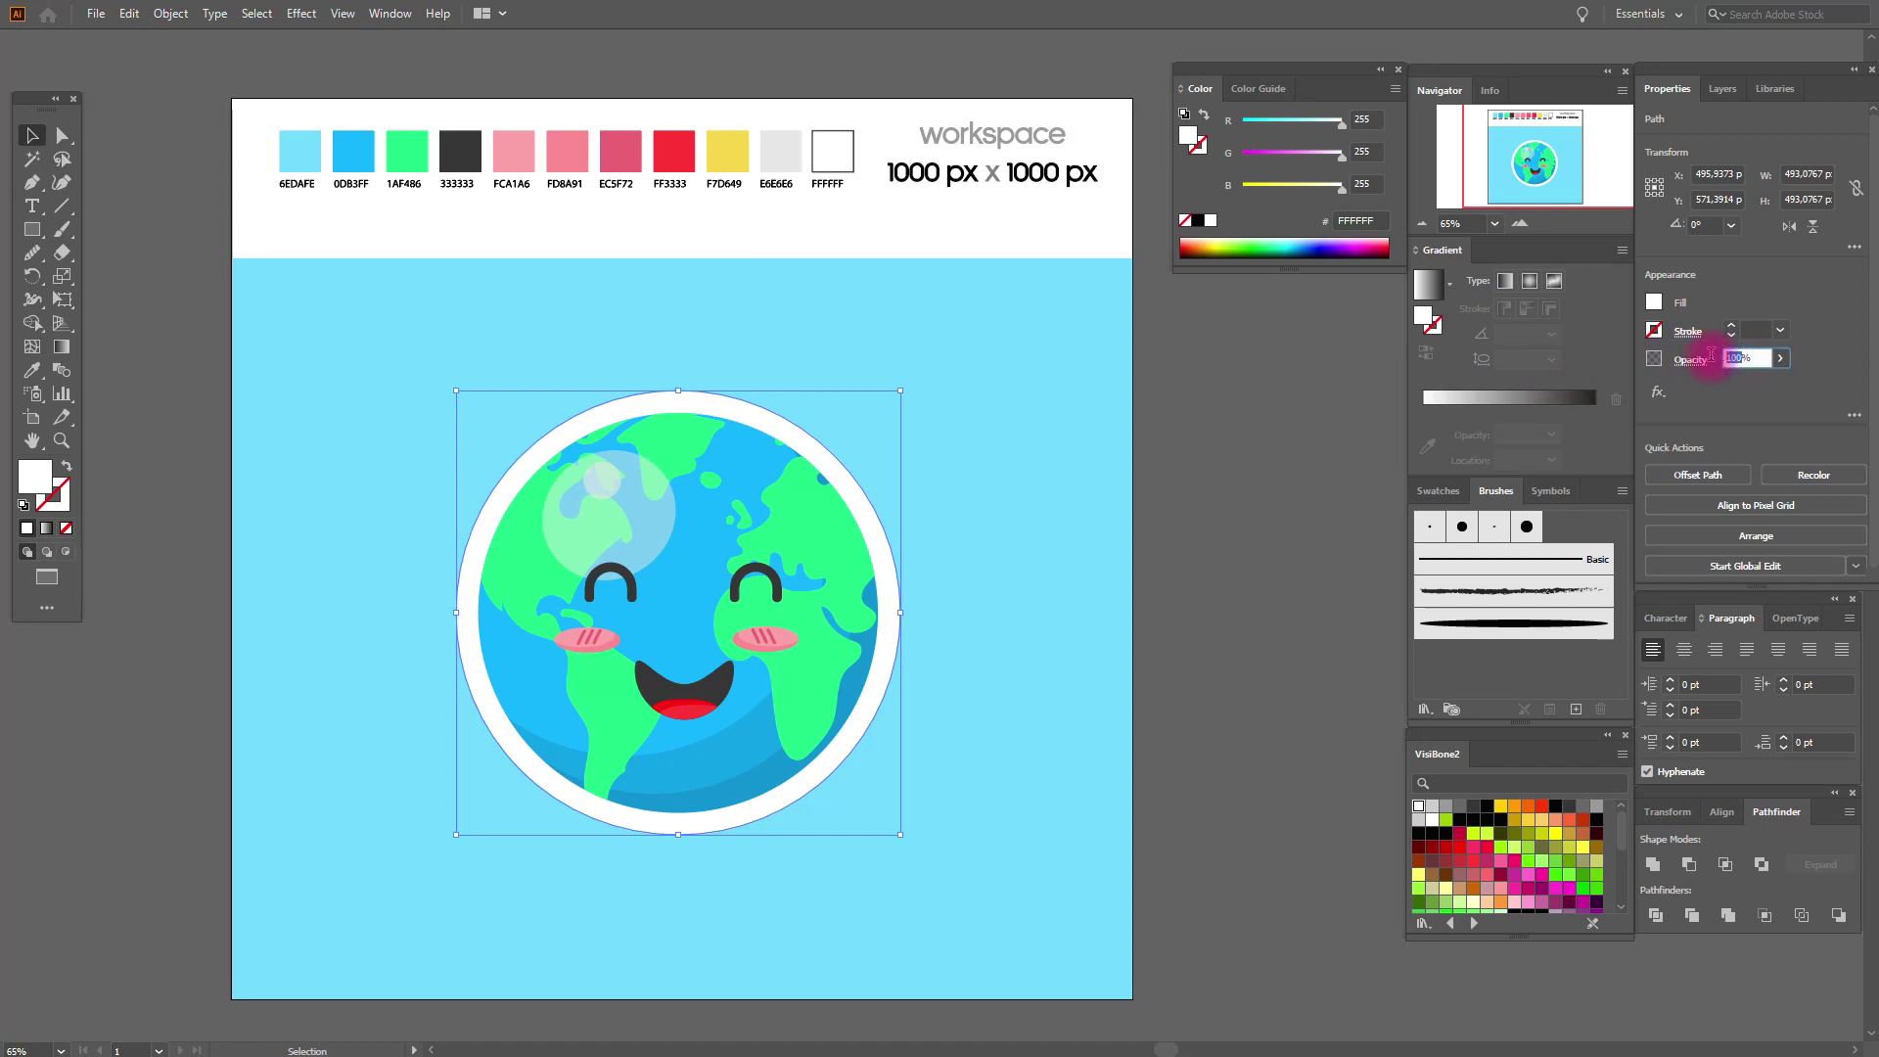
type("15")
left_click(1710, 360)
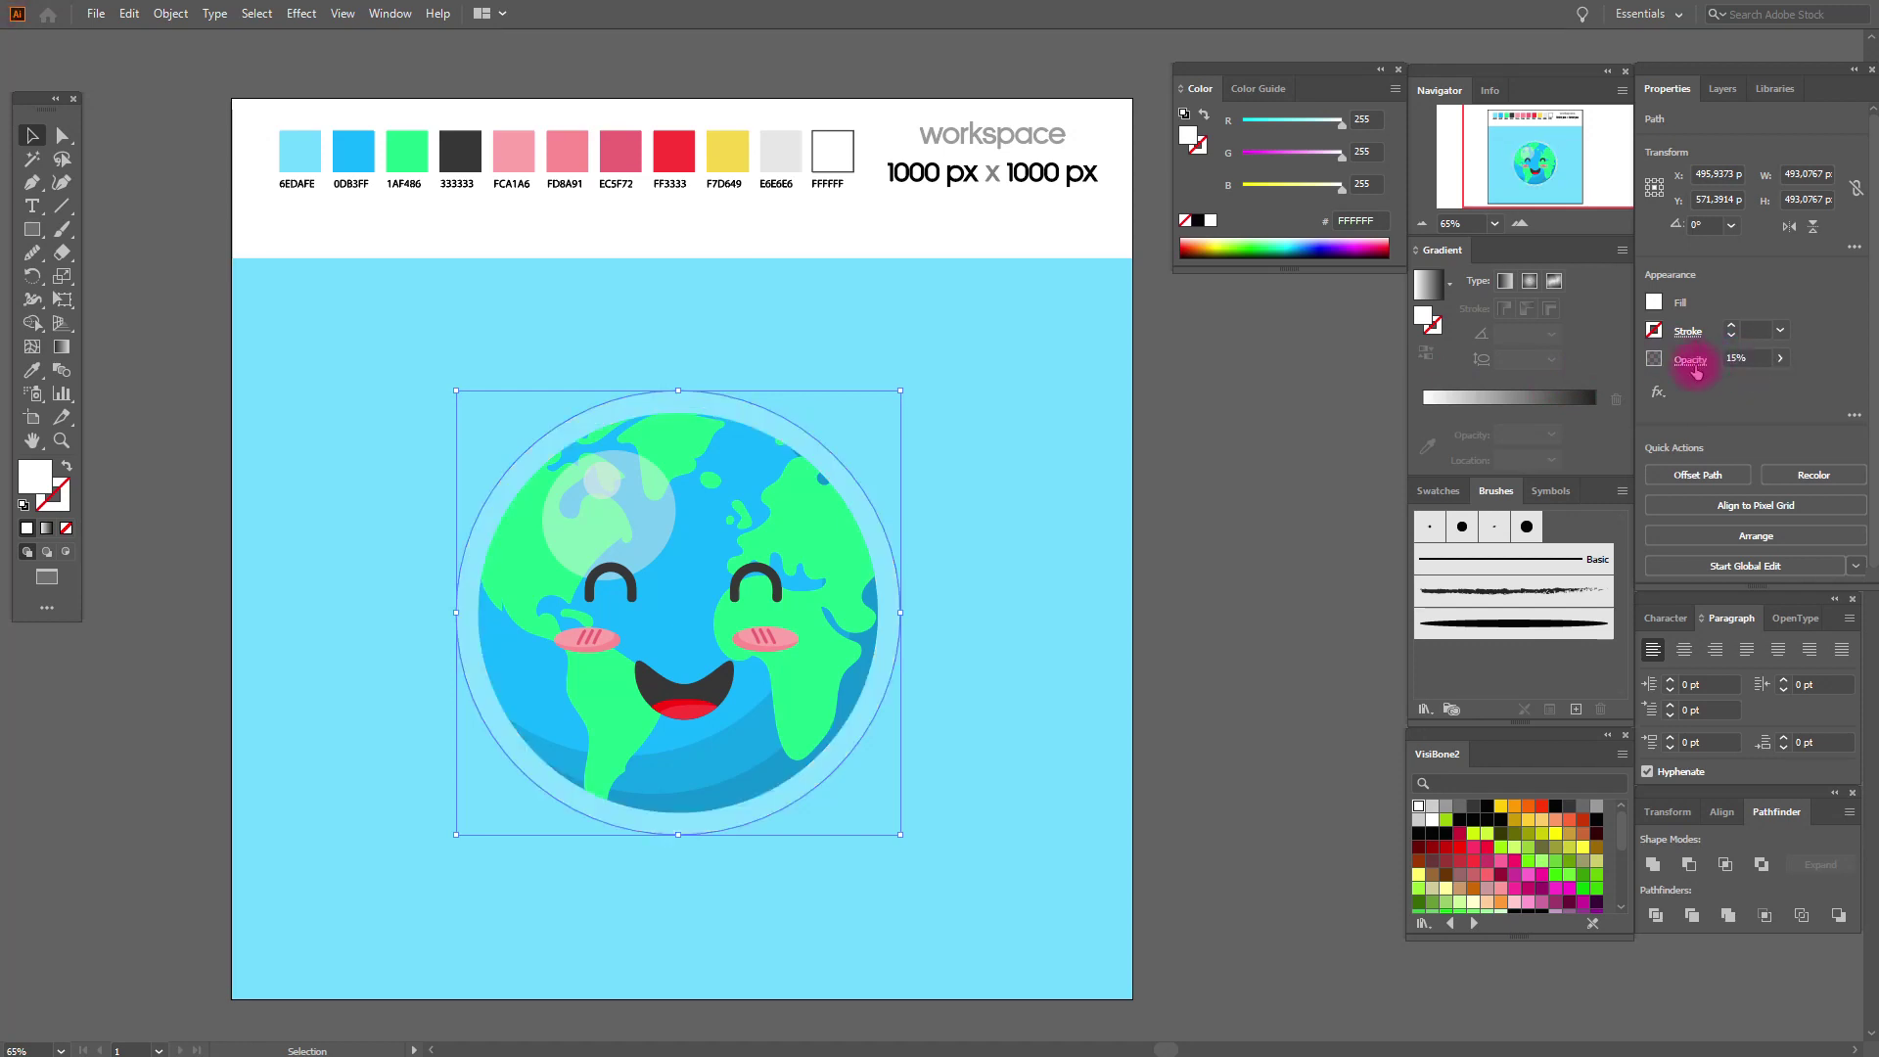
Add two more offset halo rings at 35 px and 45 px.
left_click(167, 15)
mouse_move(282, 478)
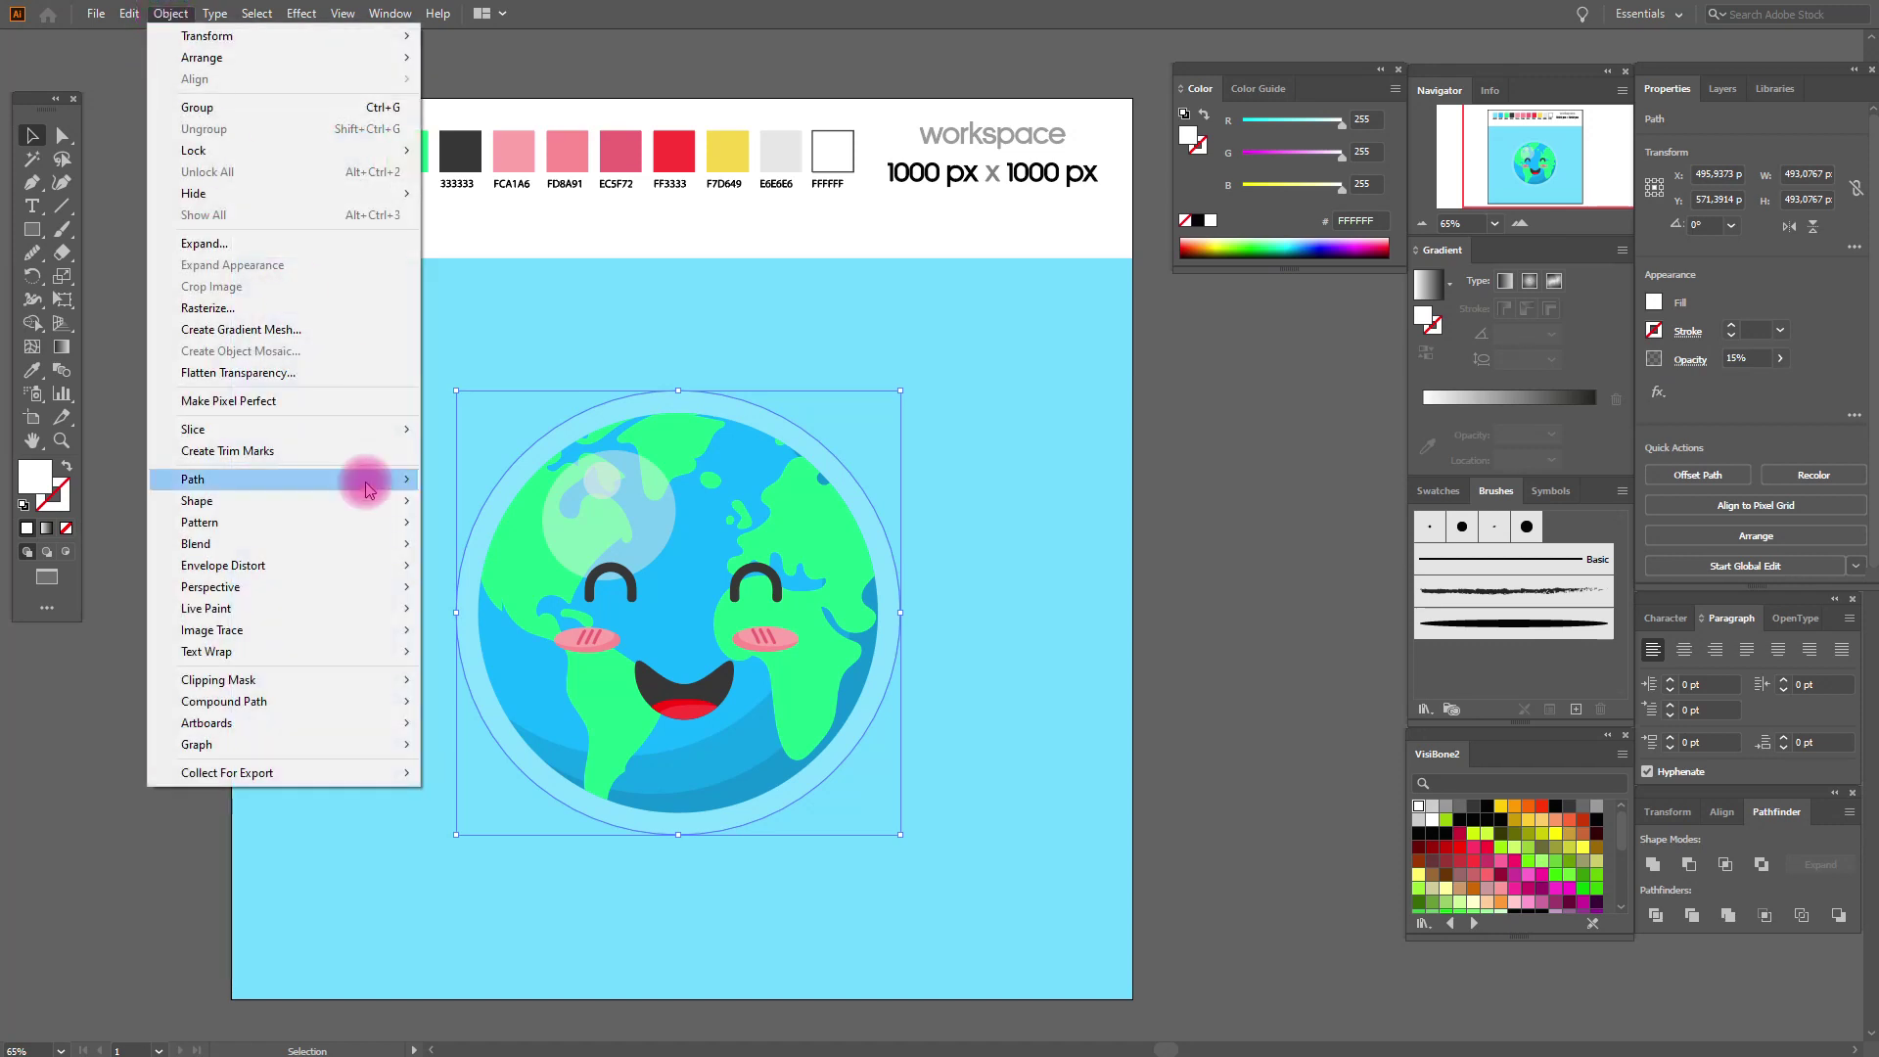
left_click(554, 554)
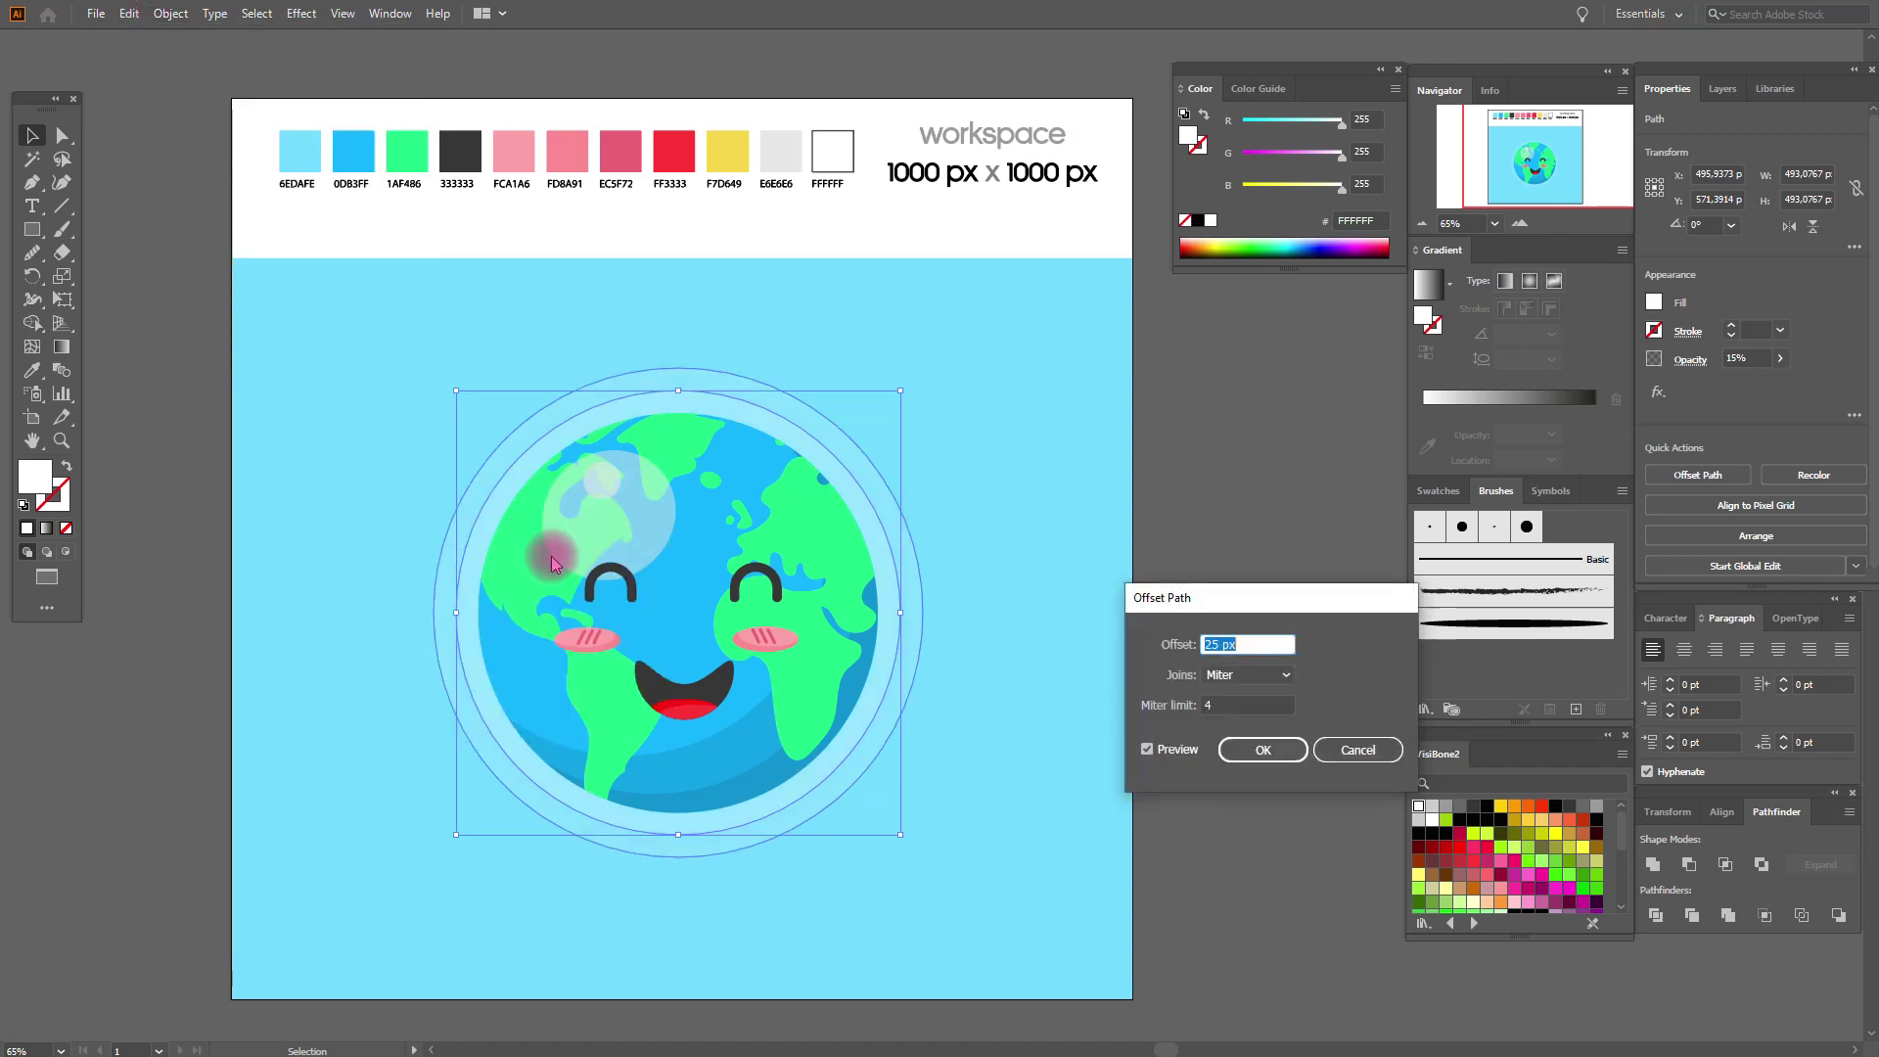
type("35")
left_click(1261, 749)
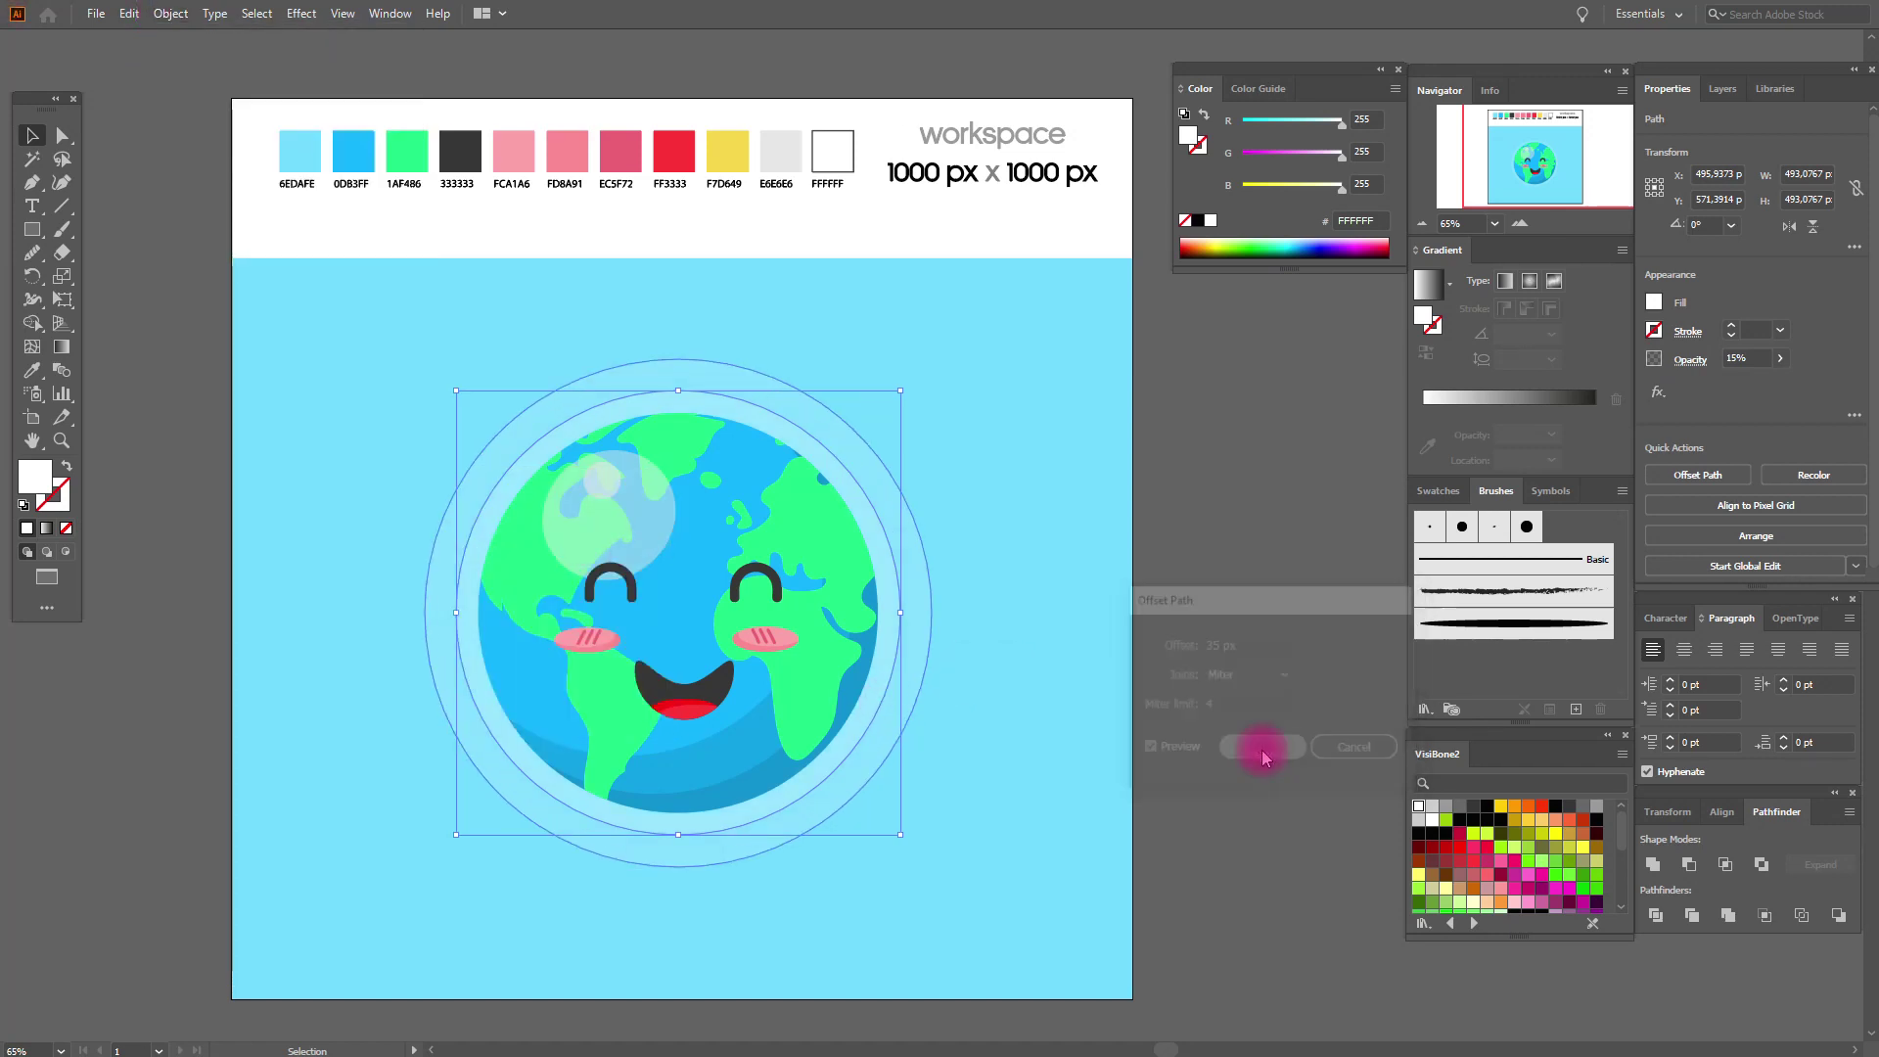
left_click(170, 14)
mouse_move(279, 479)
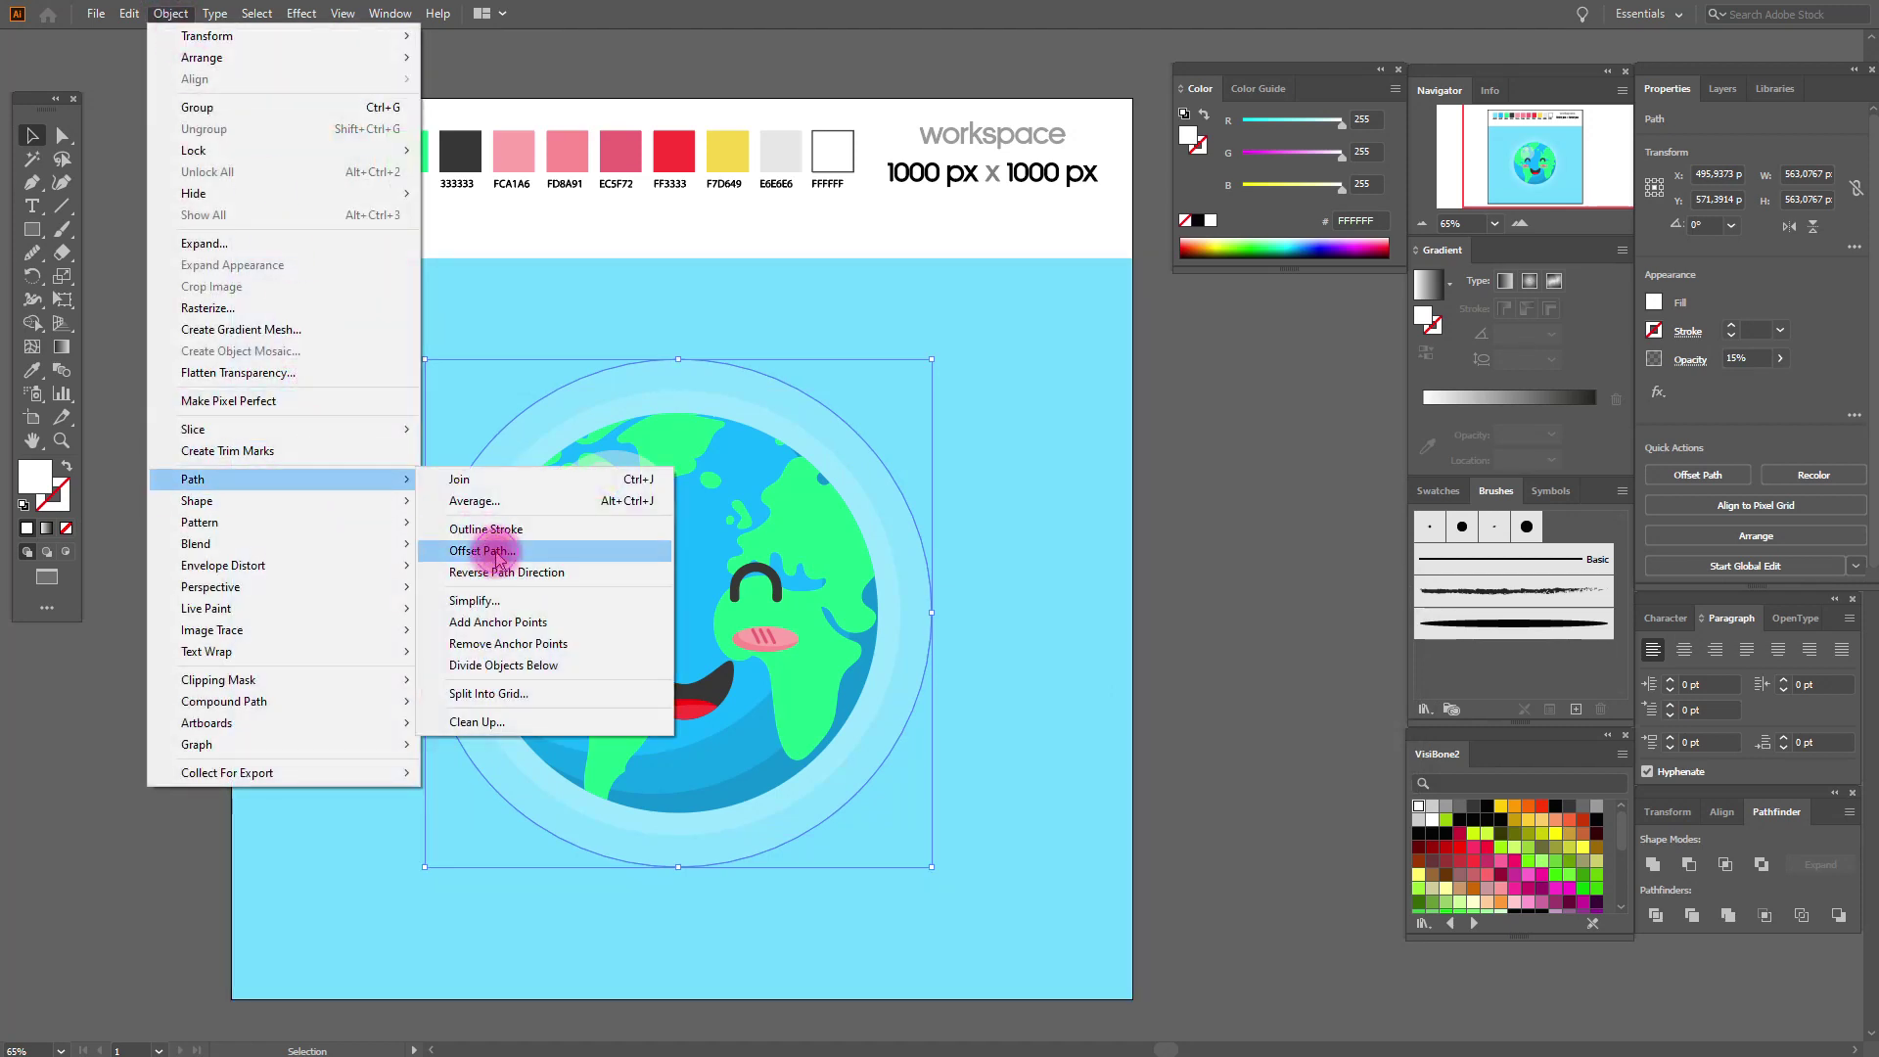
left_click(489, 550)
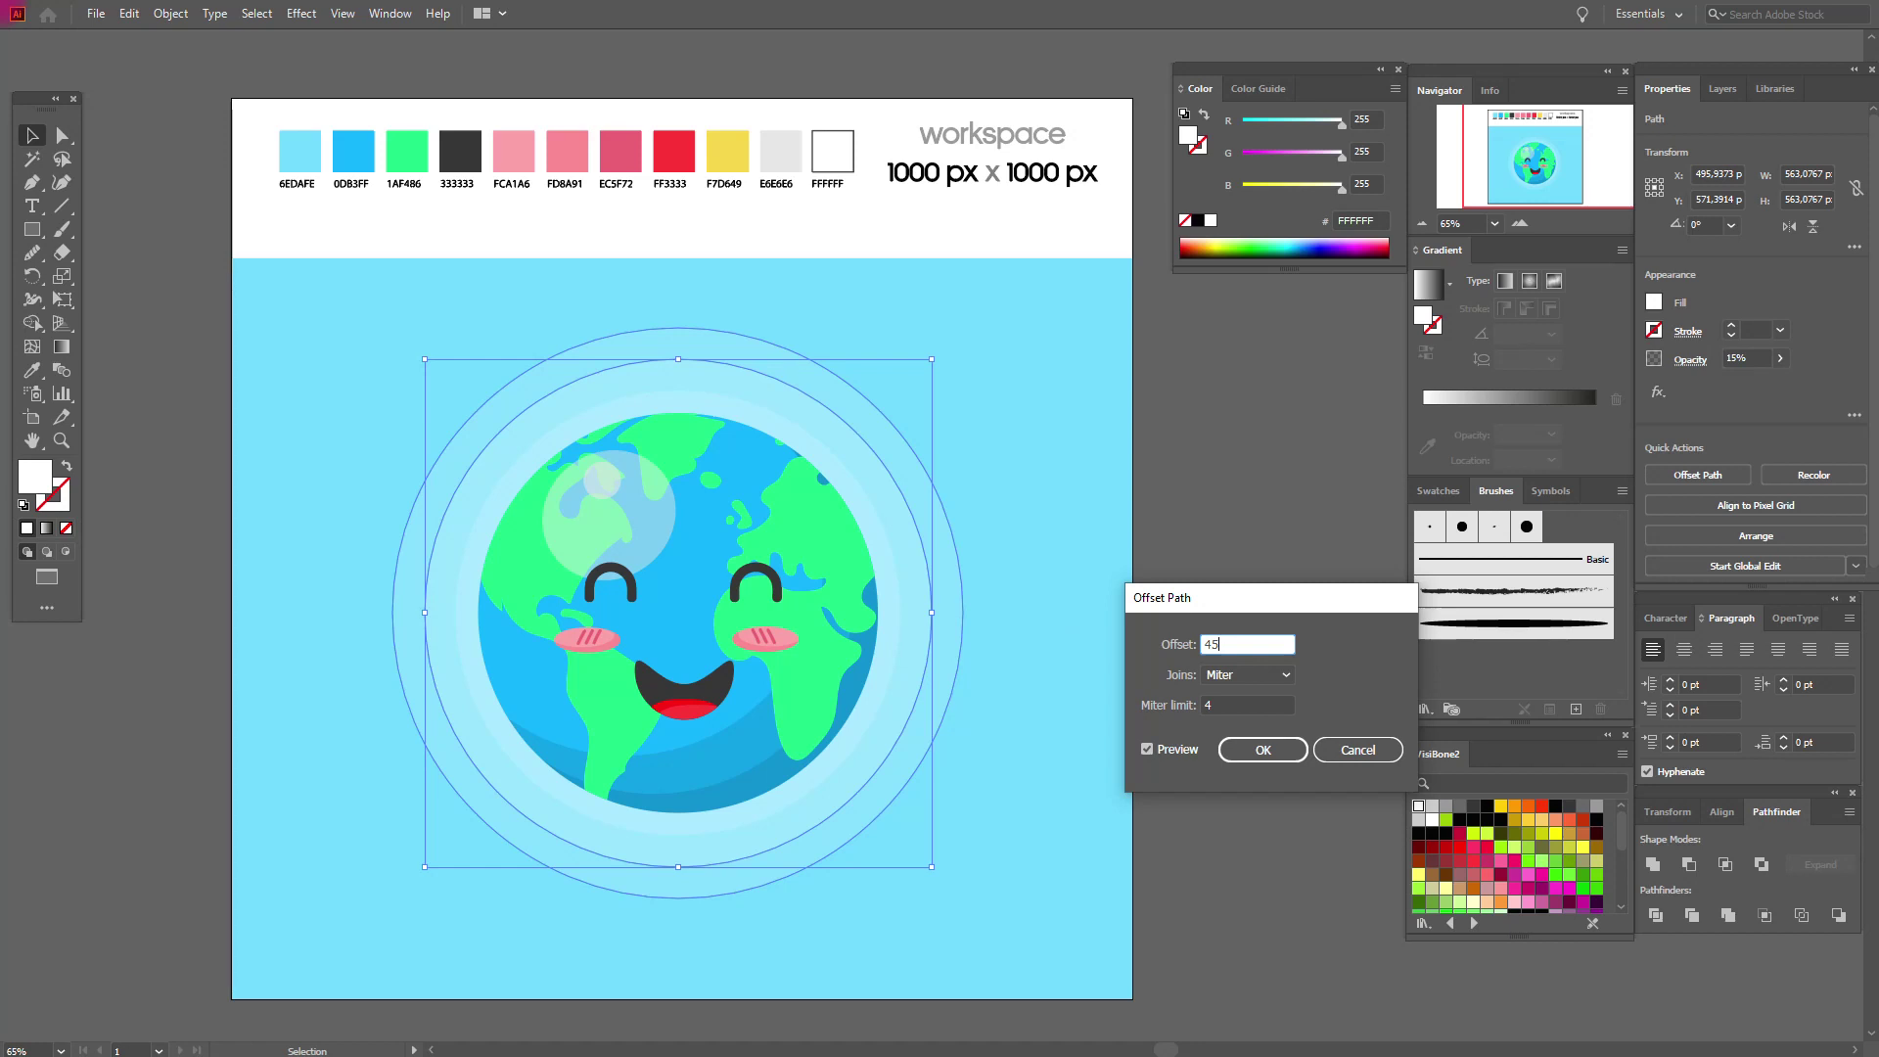
left_click(1270, 745)
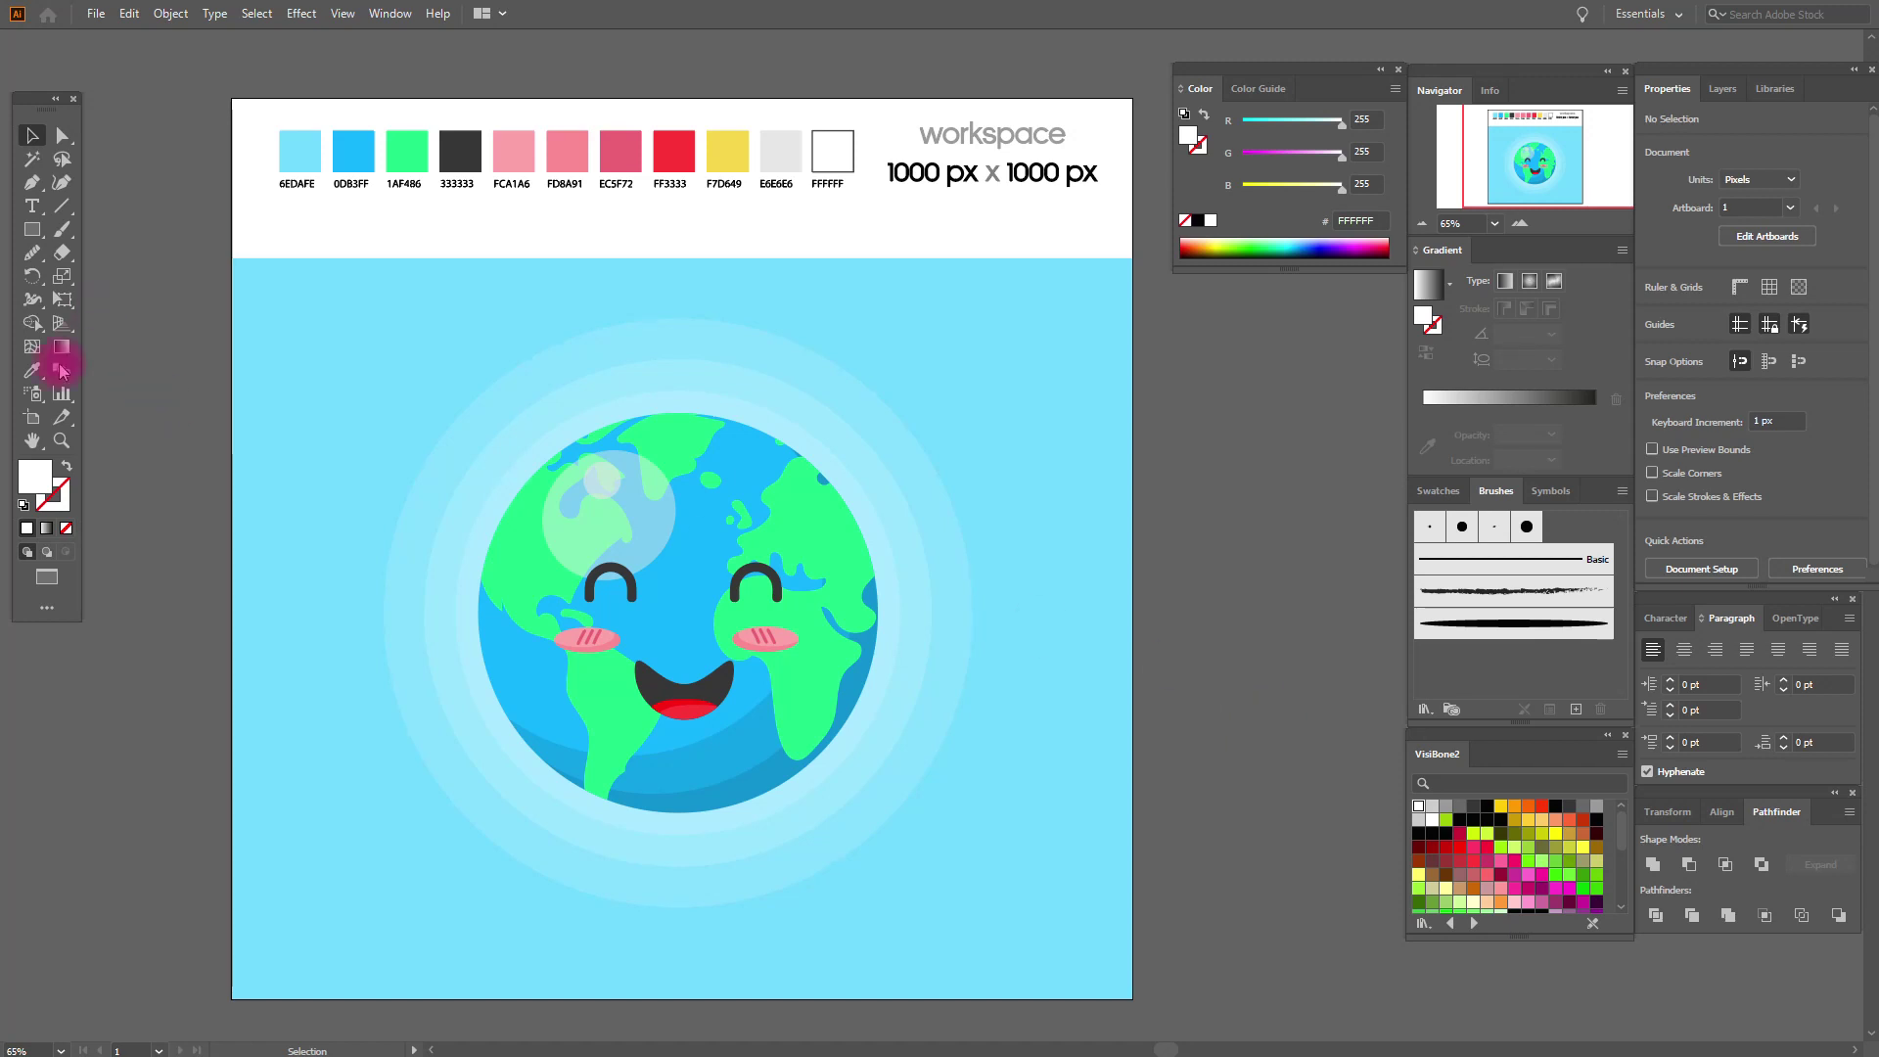
Draw an F7D649 sun circle at the globe's upper right, then set fill to white.
left_click(32, 371)
left_click(726, 149)
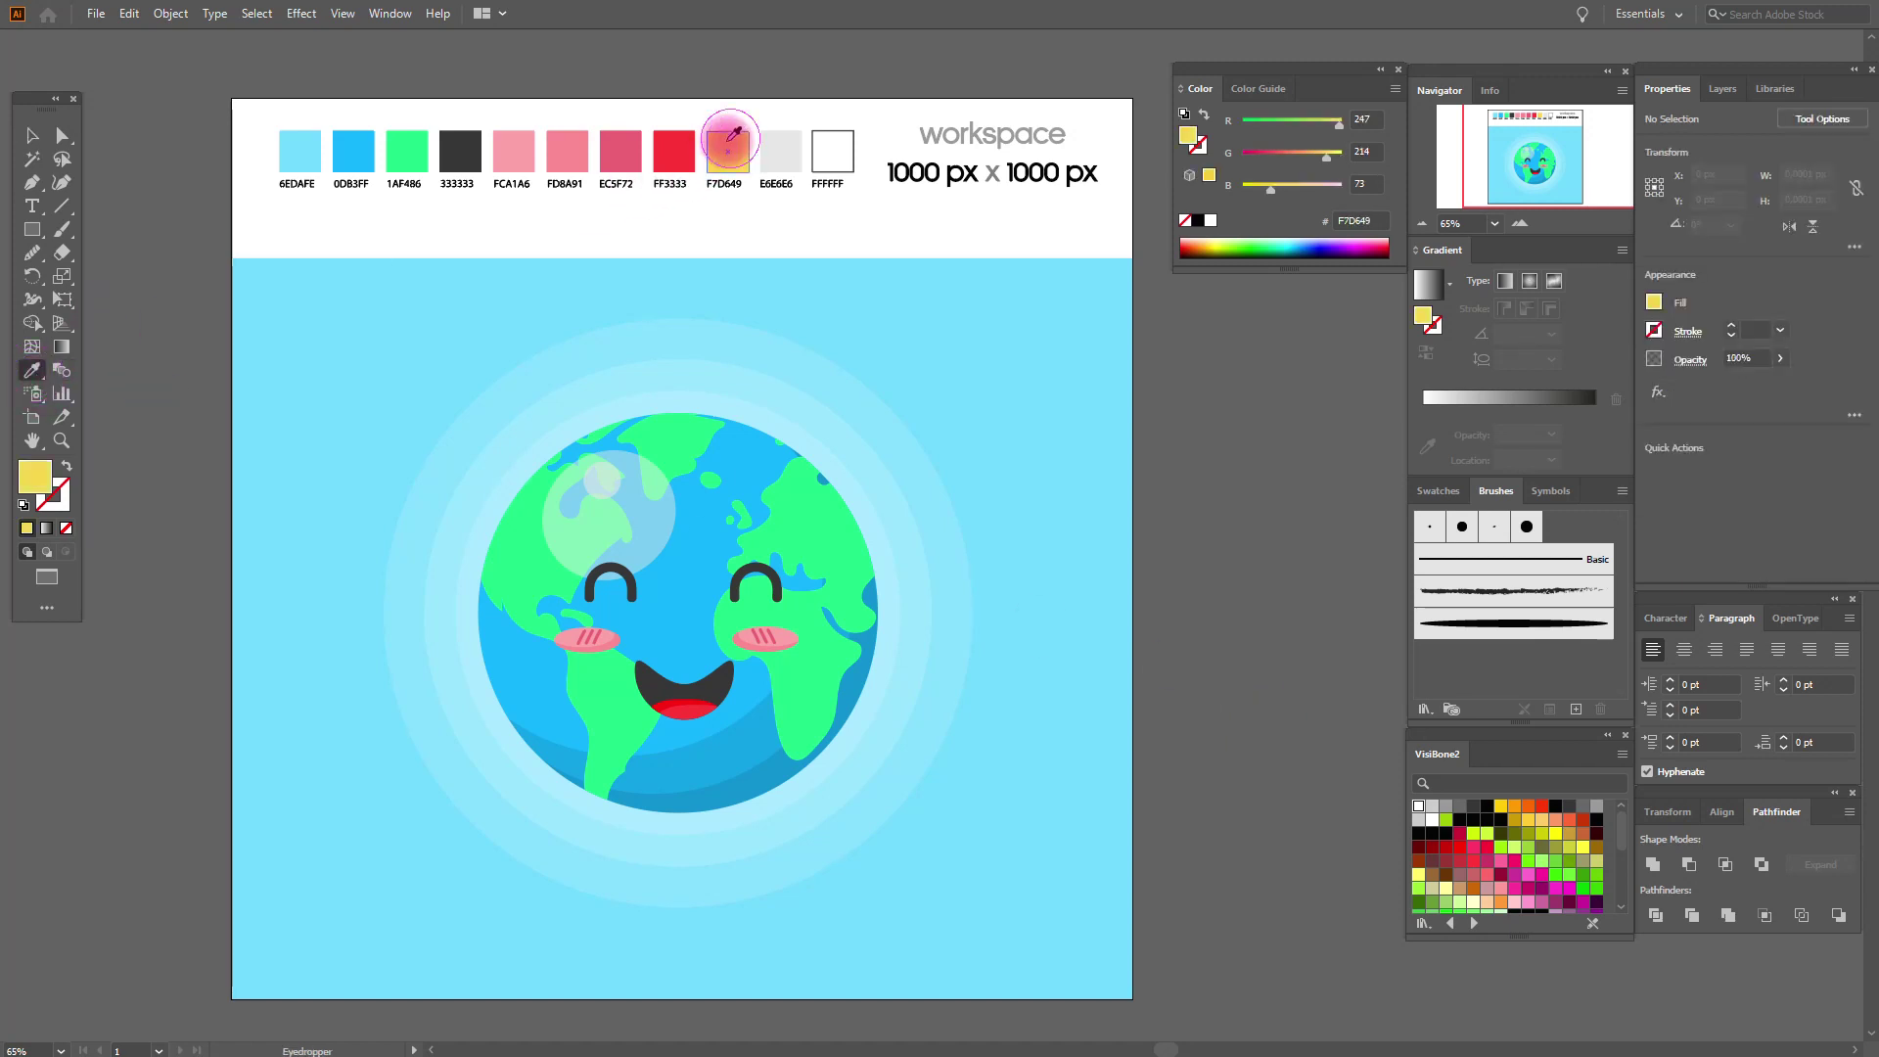
left_click_drag(28, 234, 90, 274)
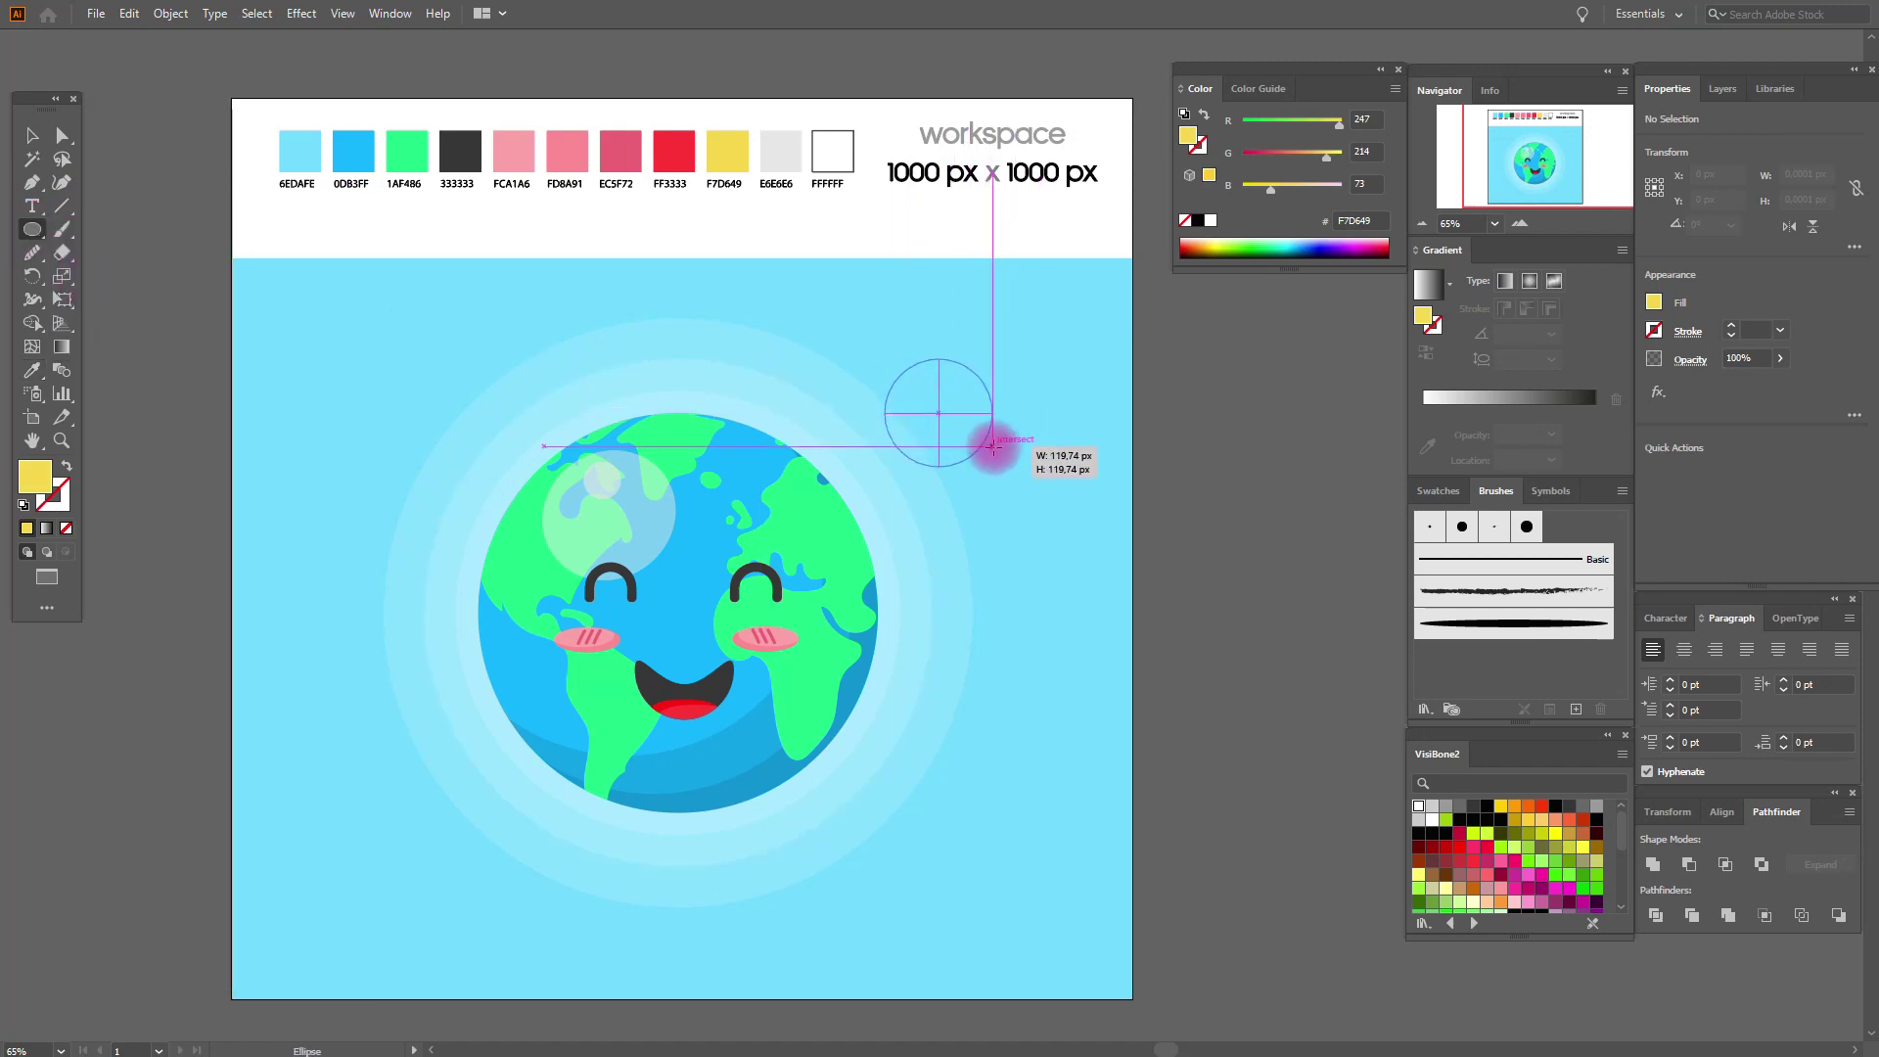
left_click_drag(885, 359, 993, 467)
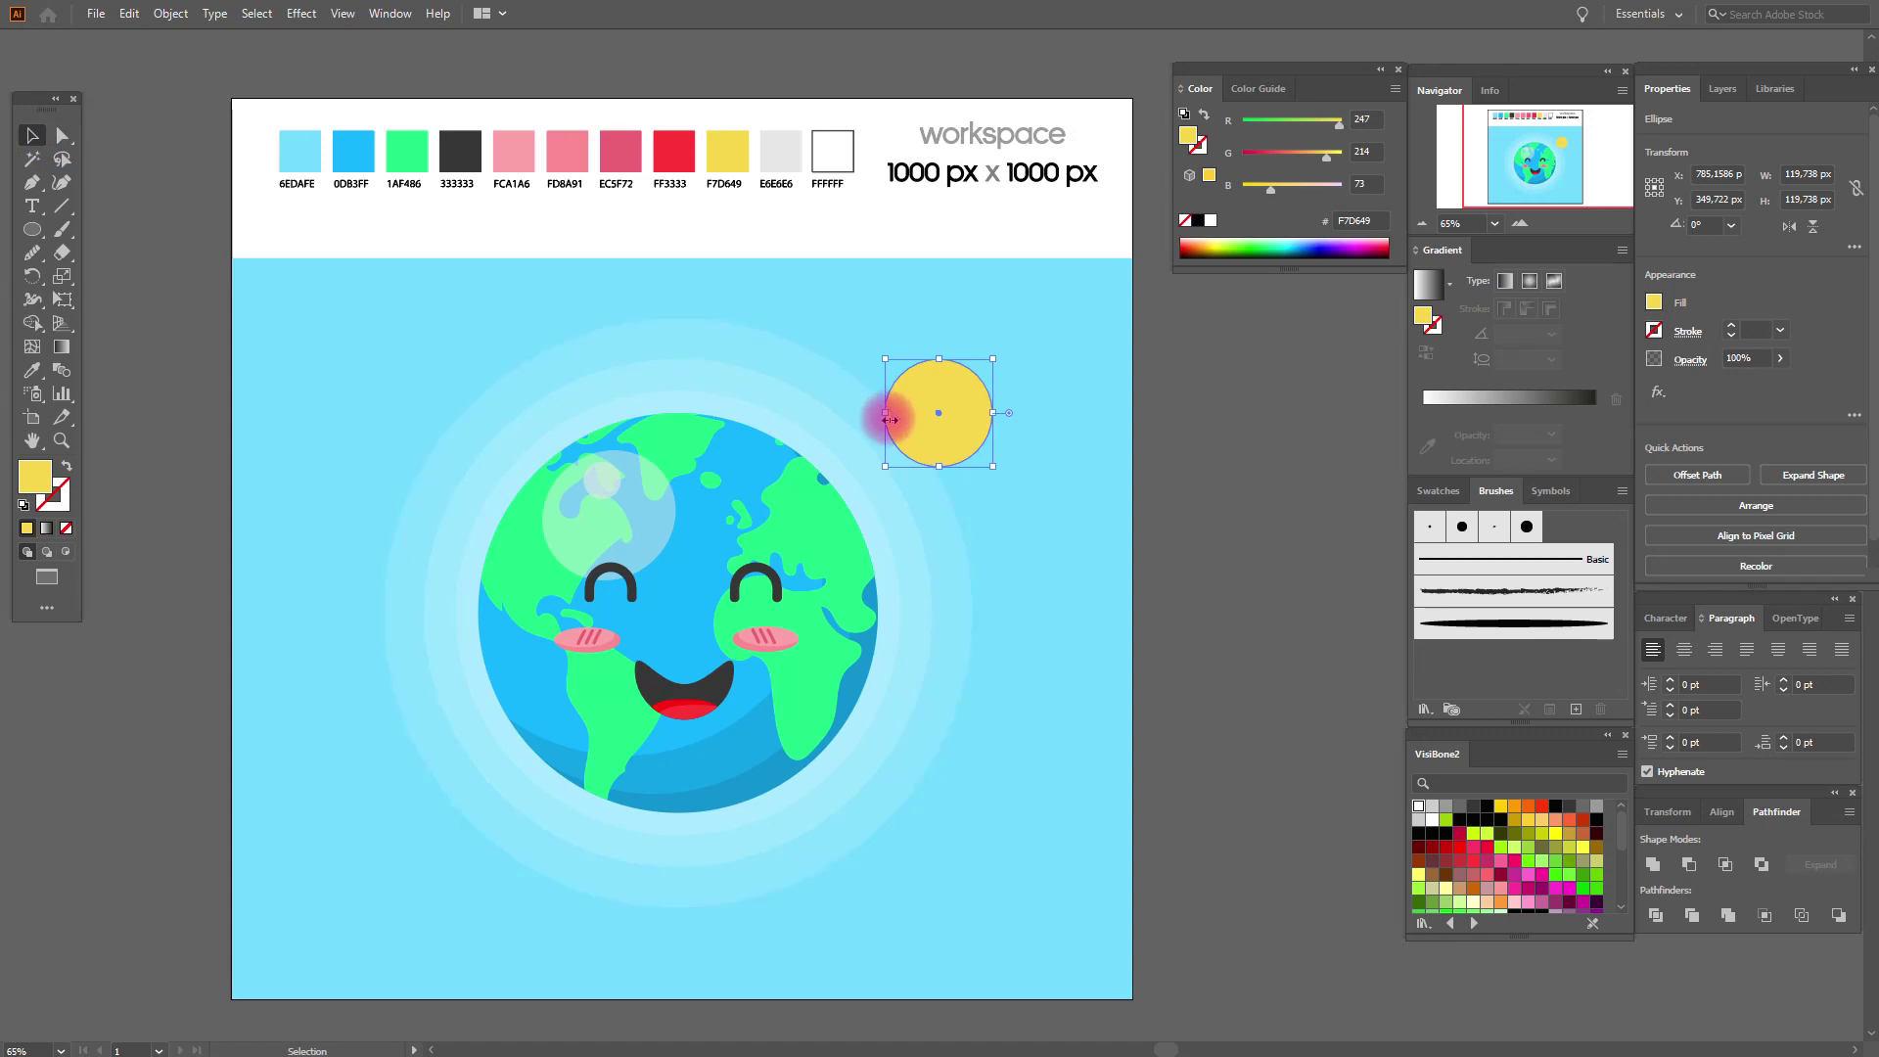
left_click_drag(976, 435, 947, 401)
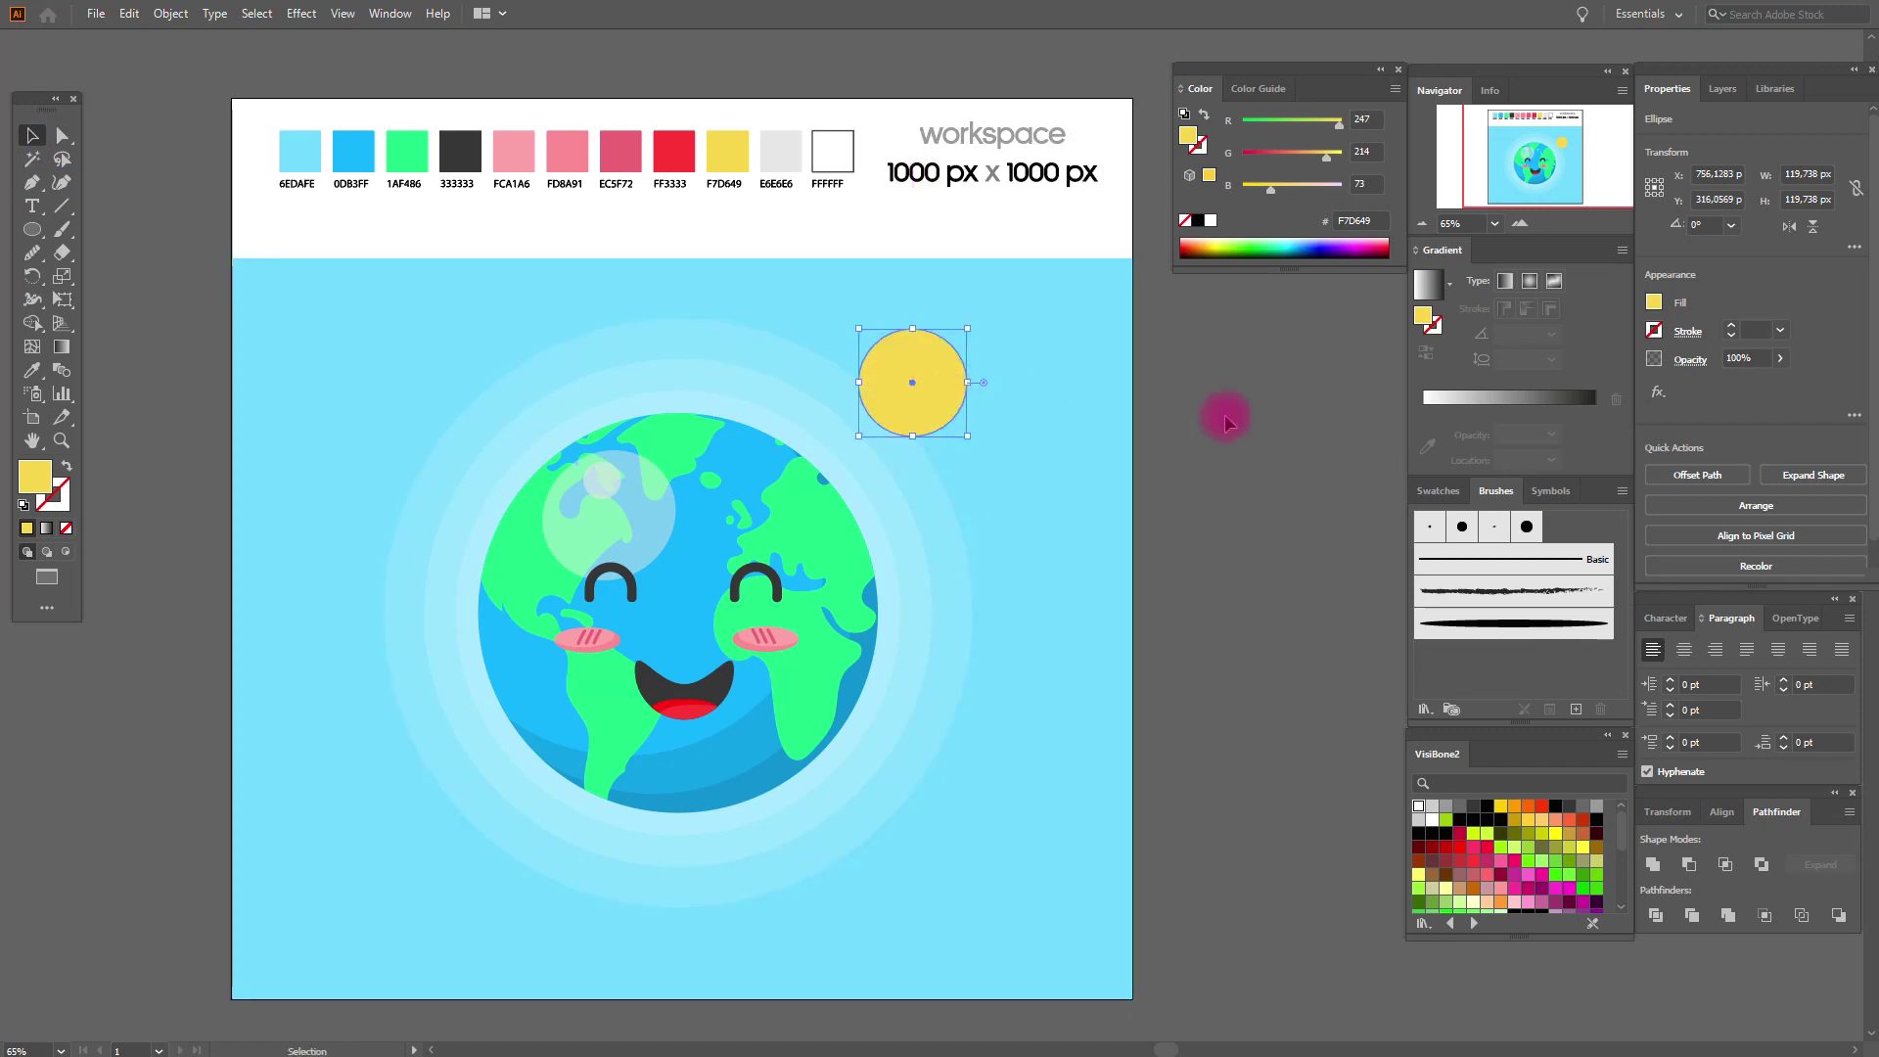
left_click(1225, 418)
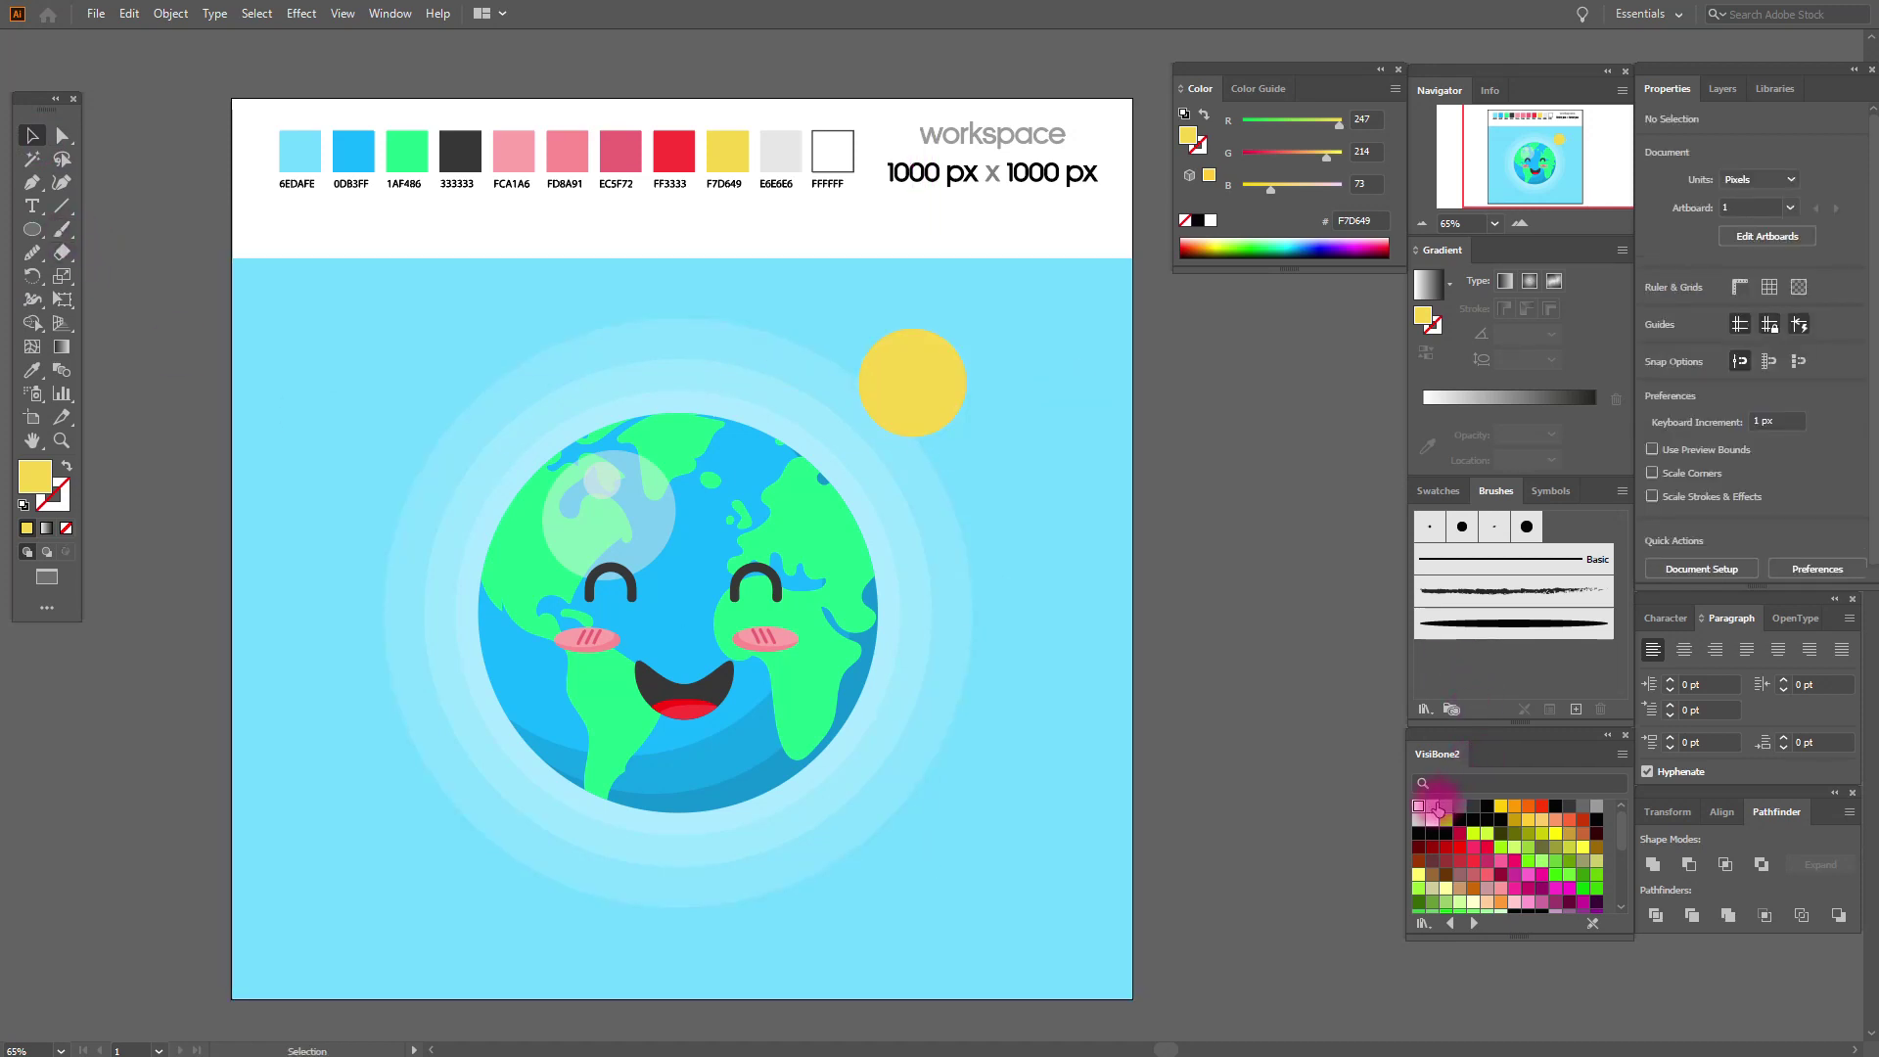
left_click(1423, 814)
left_click(32, 229)
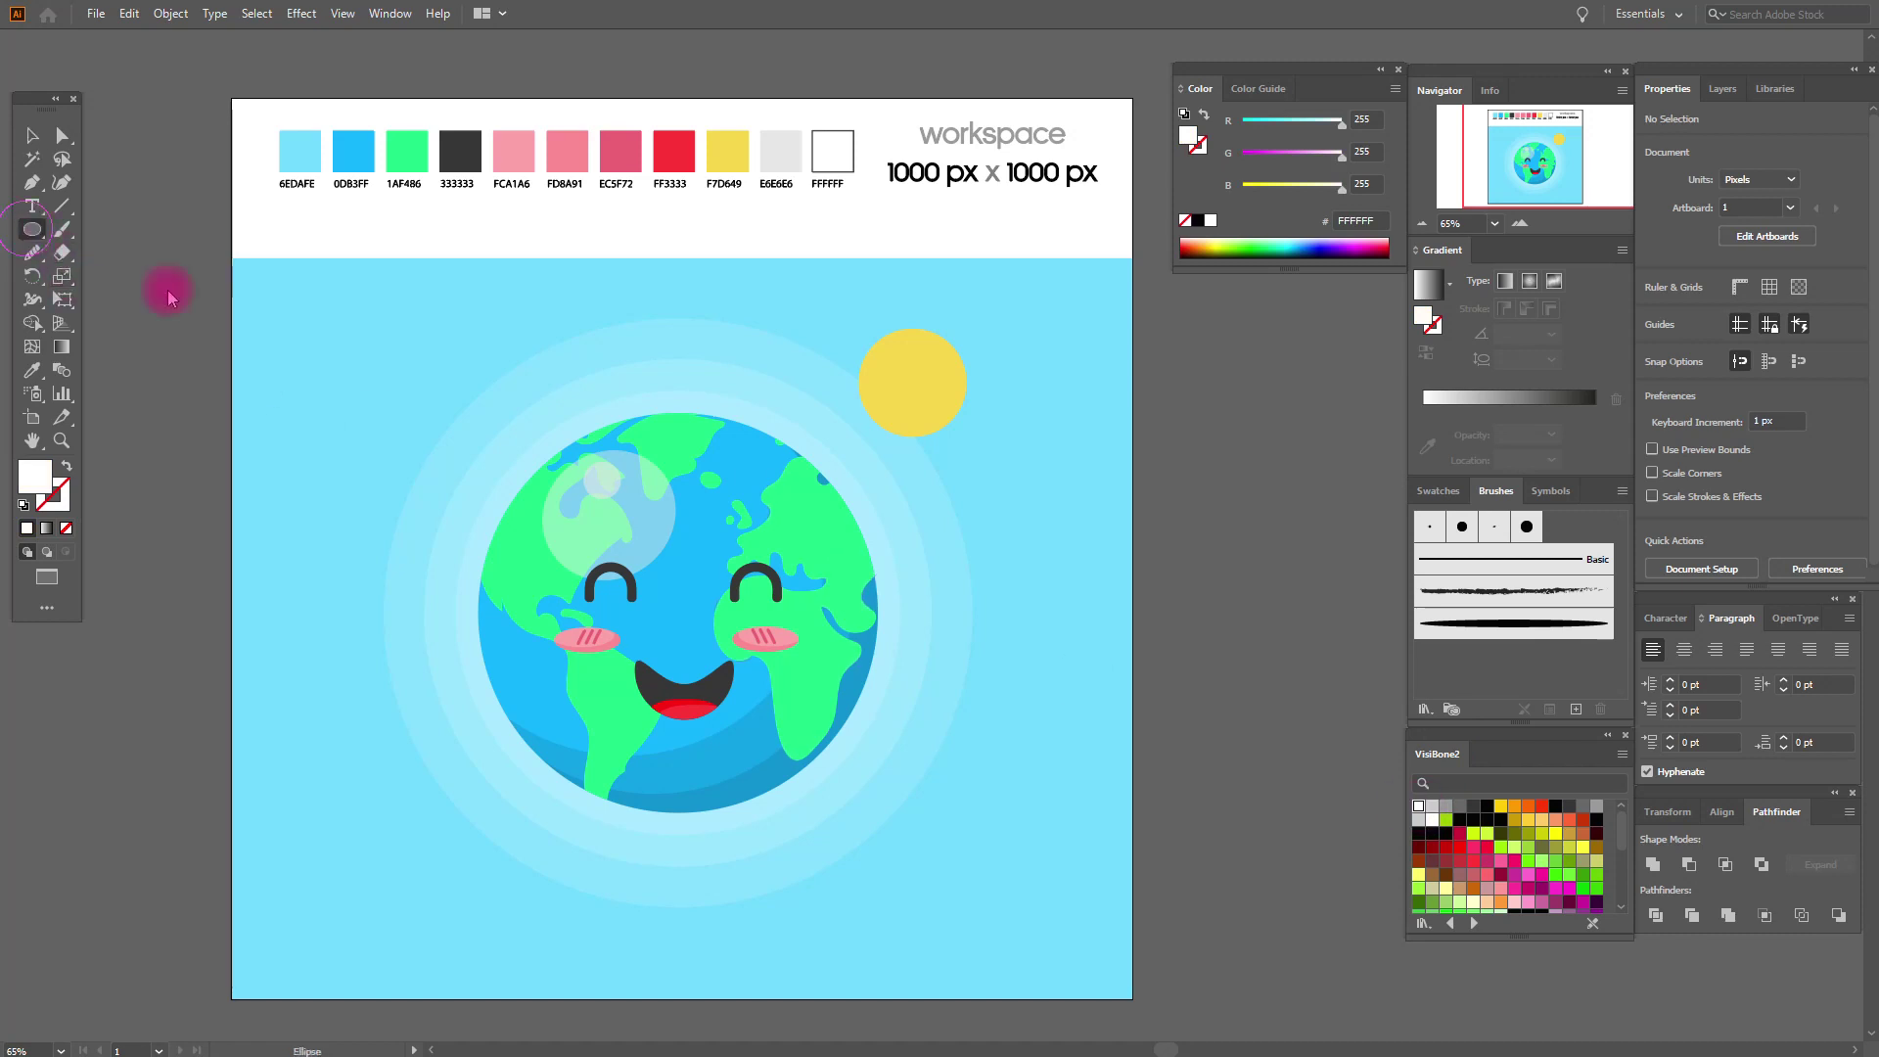
Draw white cloud circles over the sun and align their vertical centres.
left_click_drag(878, 380, 957, 456)
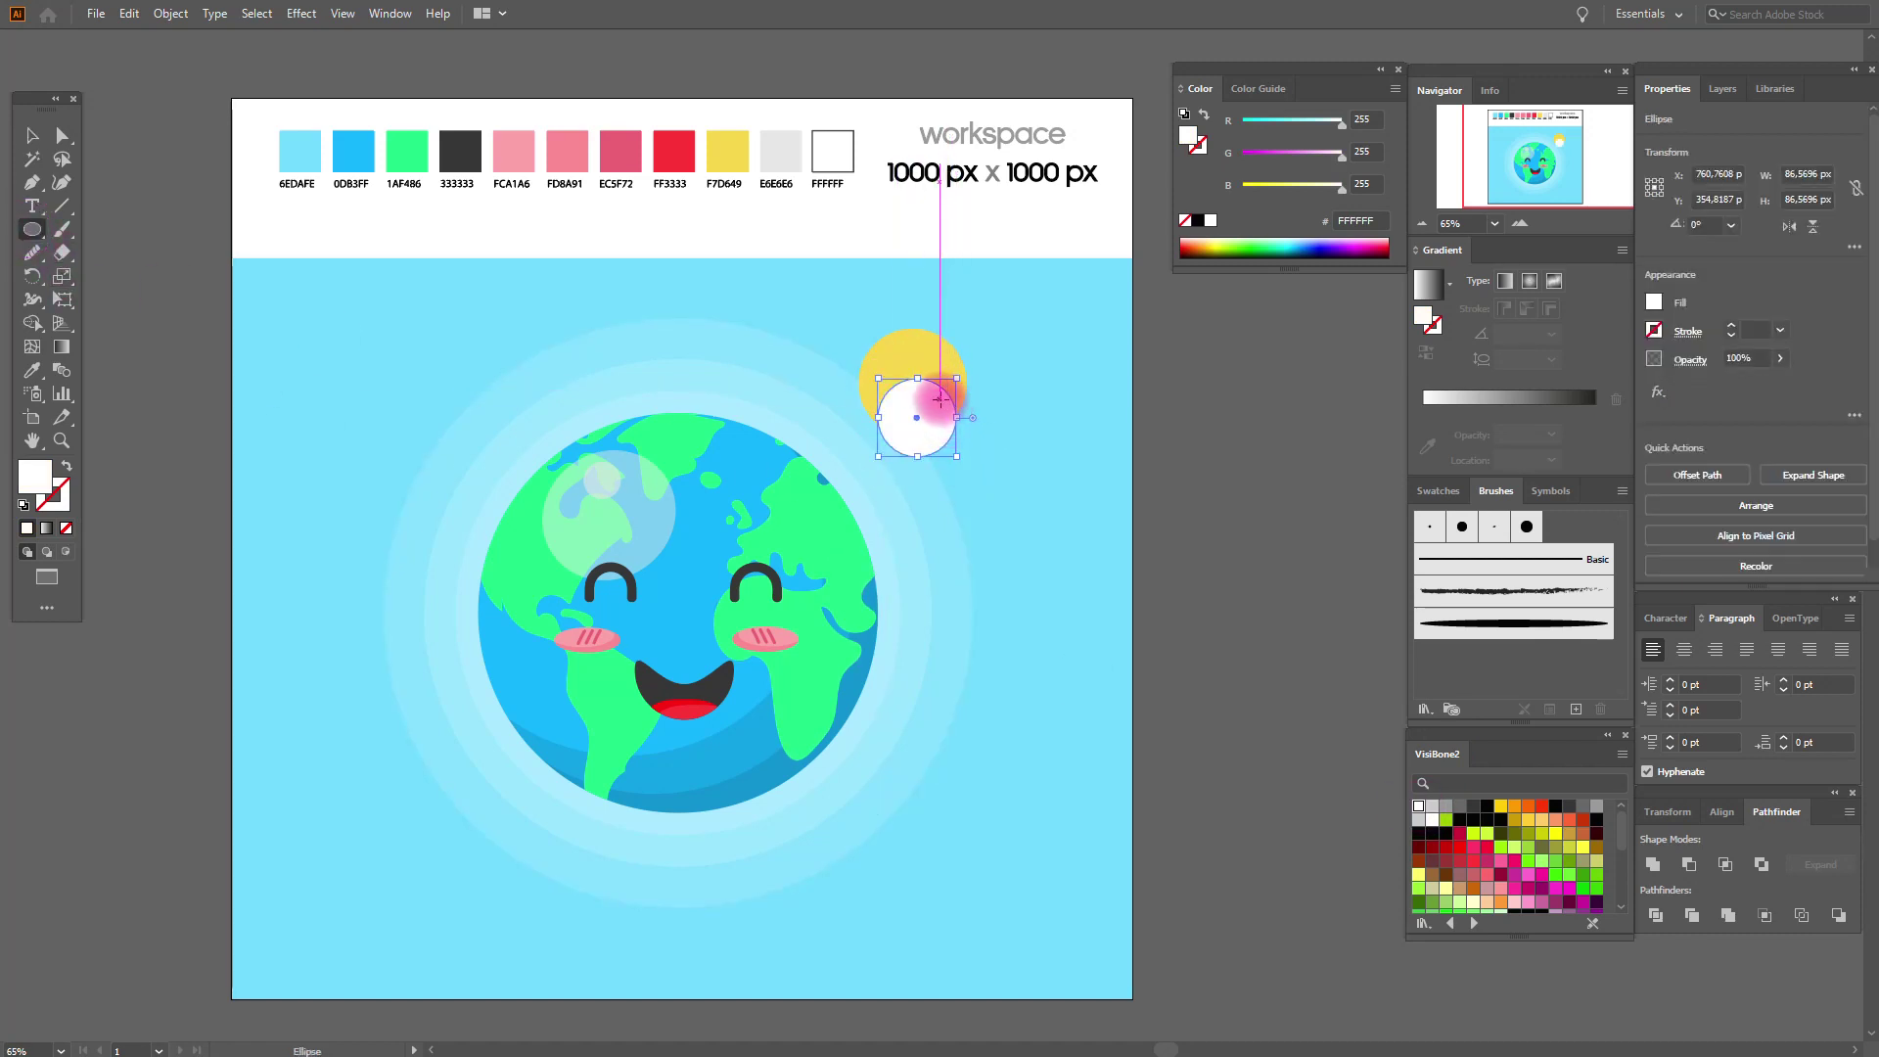
mouse_move(932, 392)
left_mouse_down()
mouse_move(990, 452)
mouse_move(1018, 446)
left_mouse_up()
left_click(32, 135)
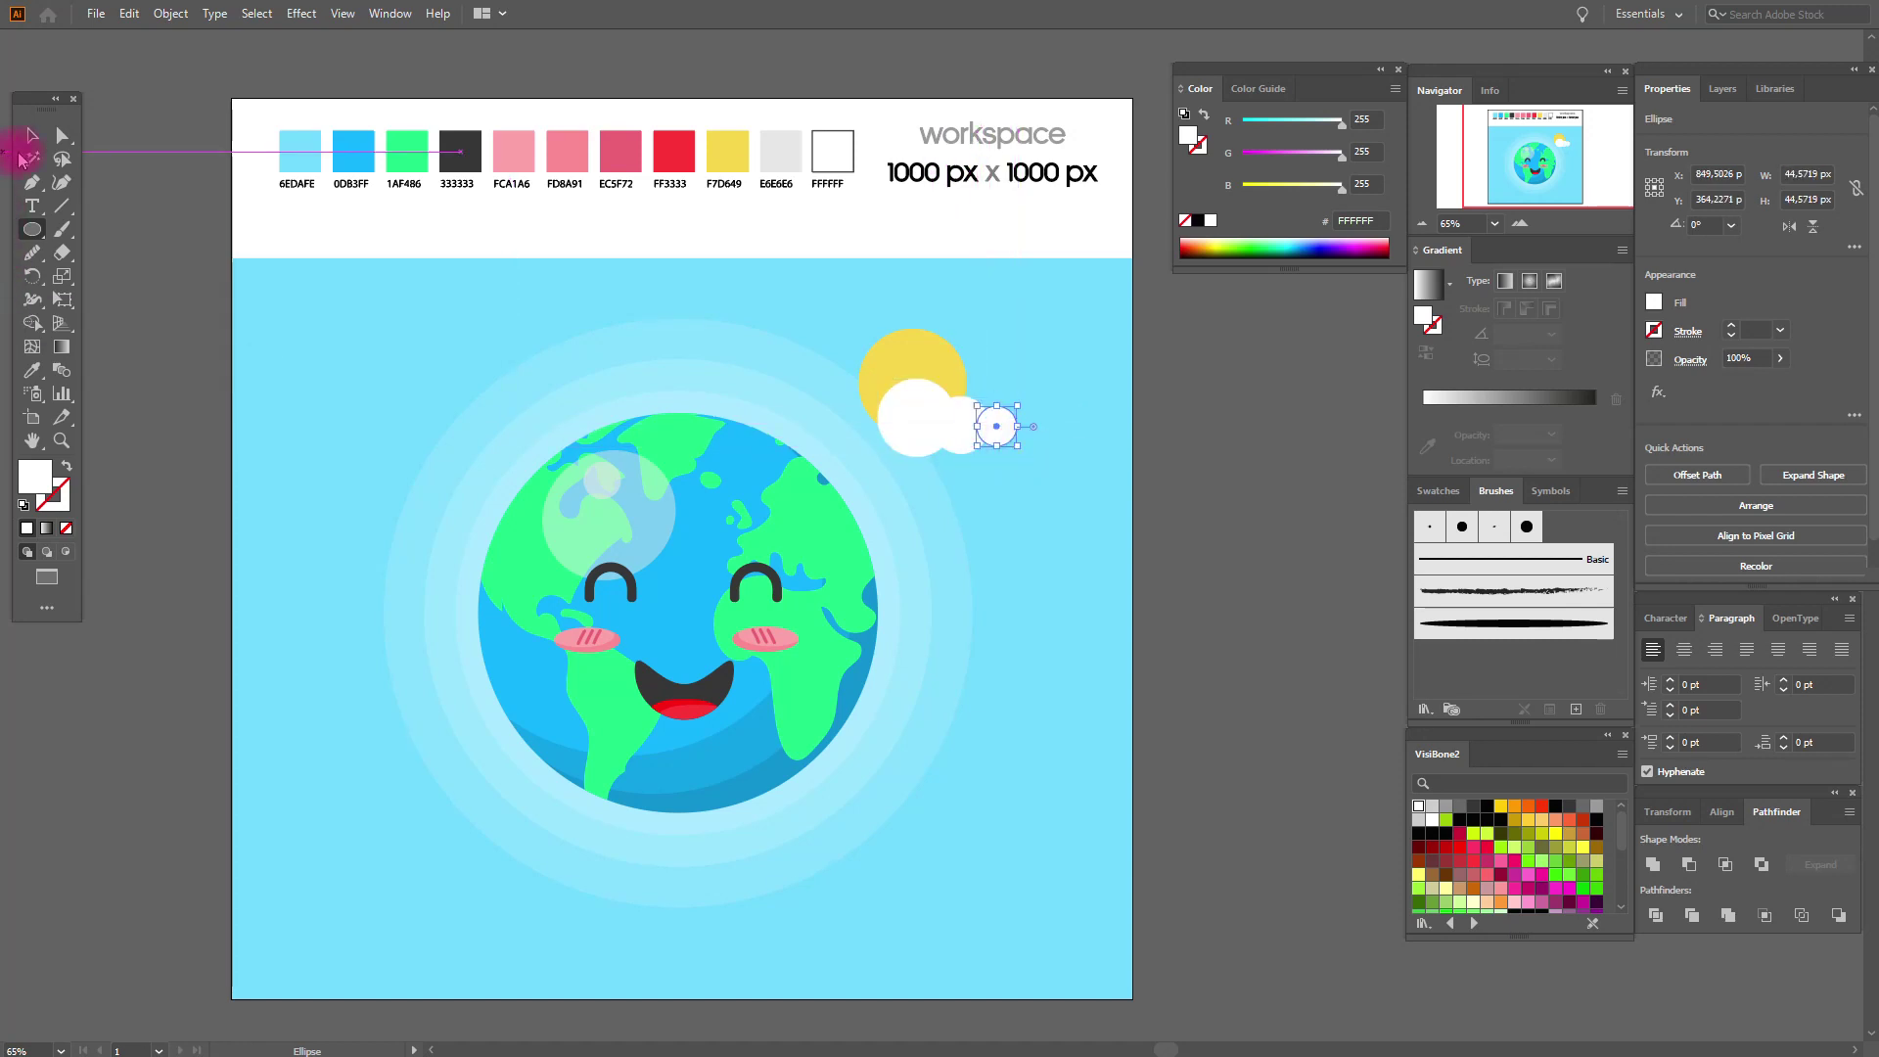
left_click(915, 407)
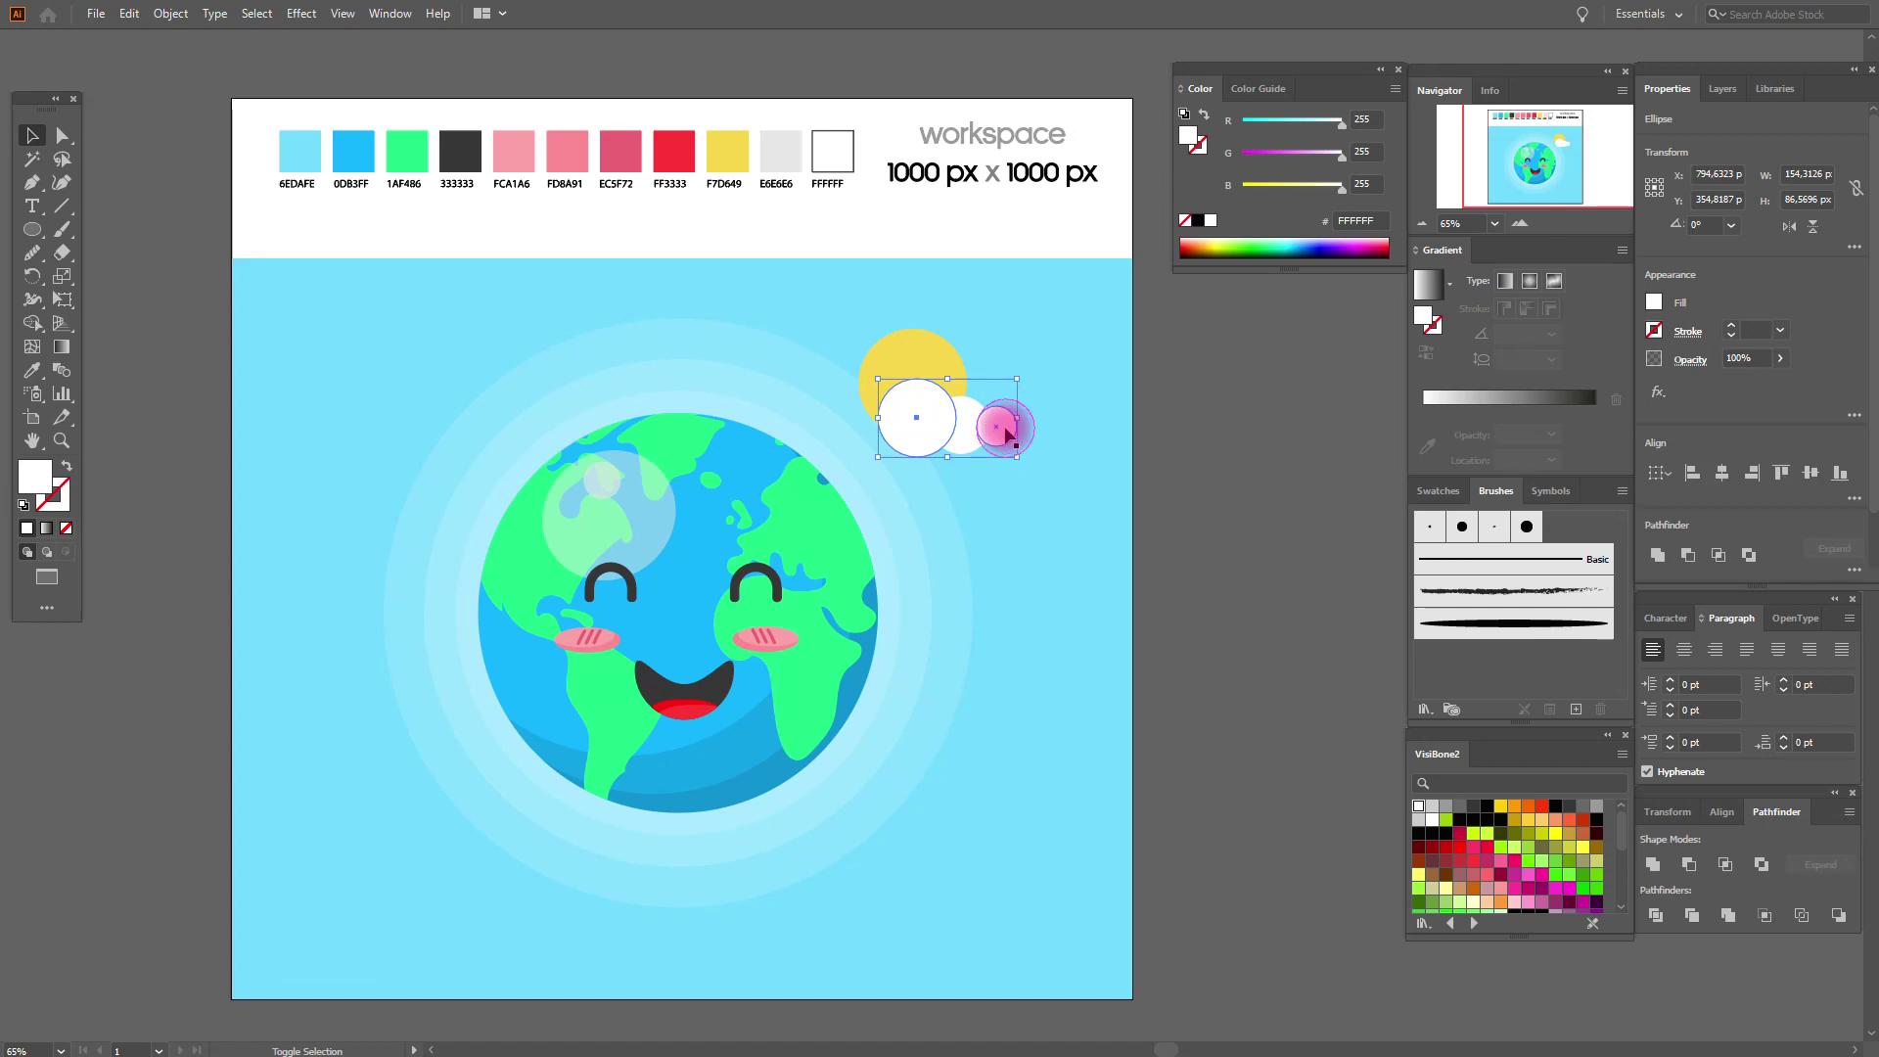
left_click(993, 449, "shift")
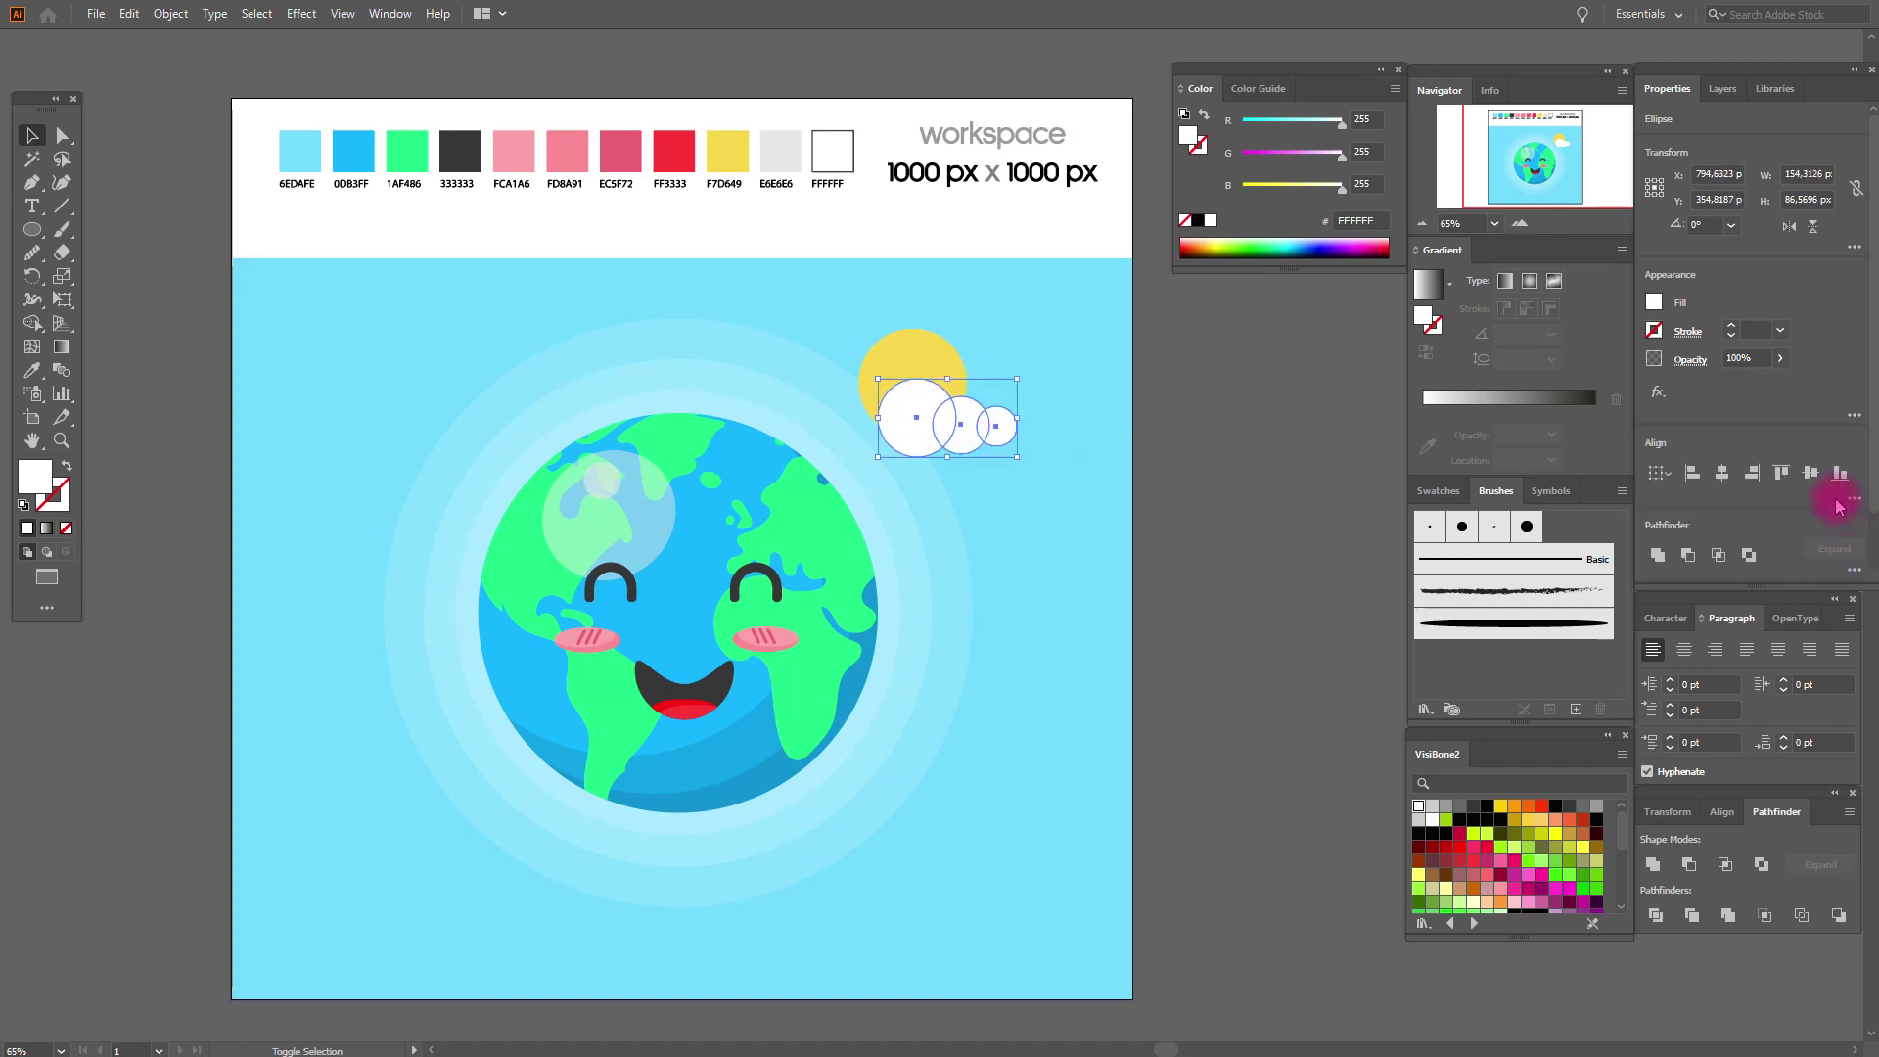
left_click(1810, 473)
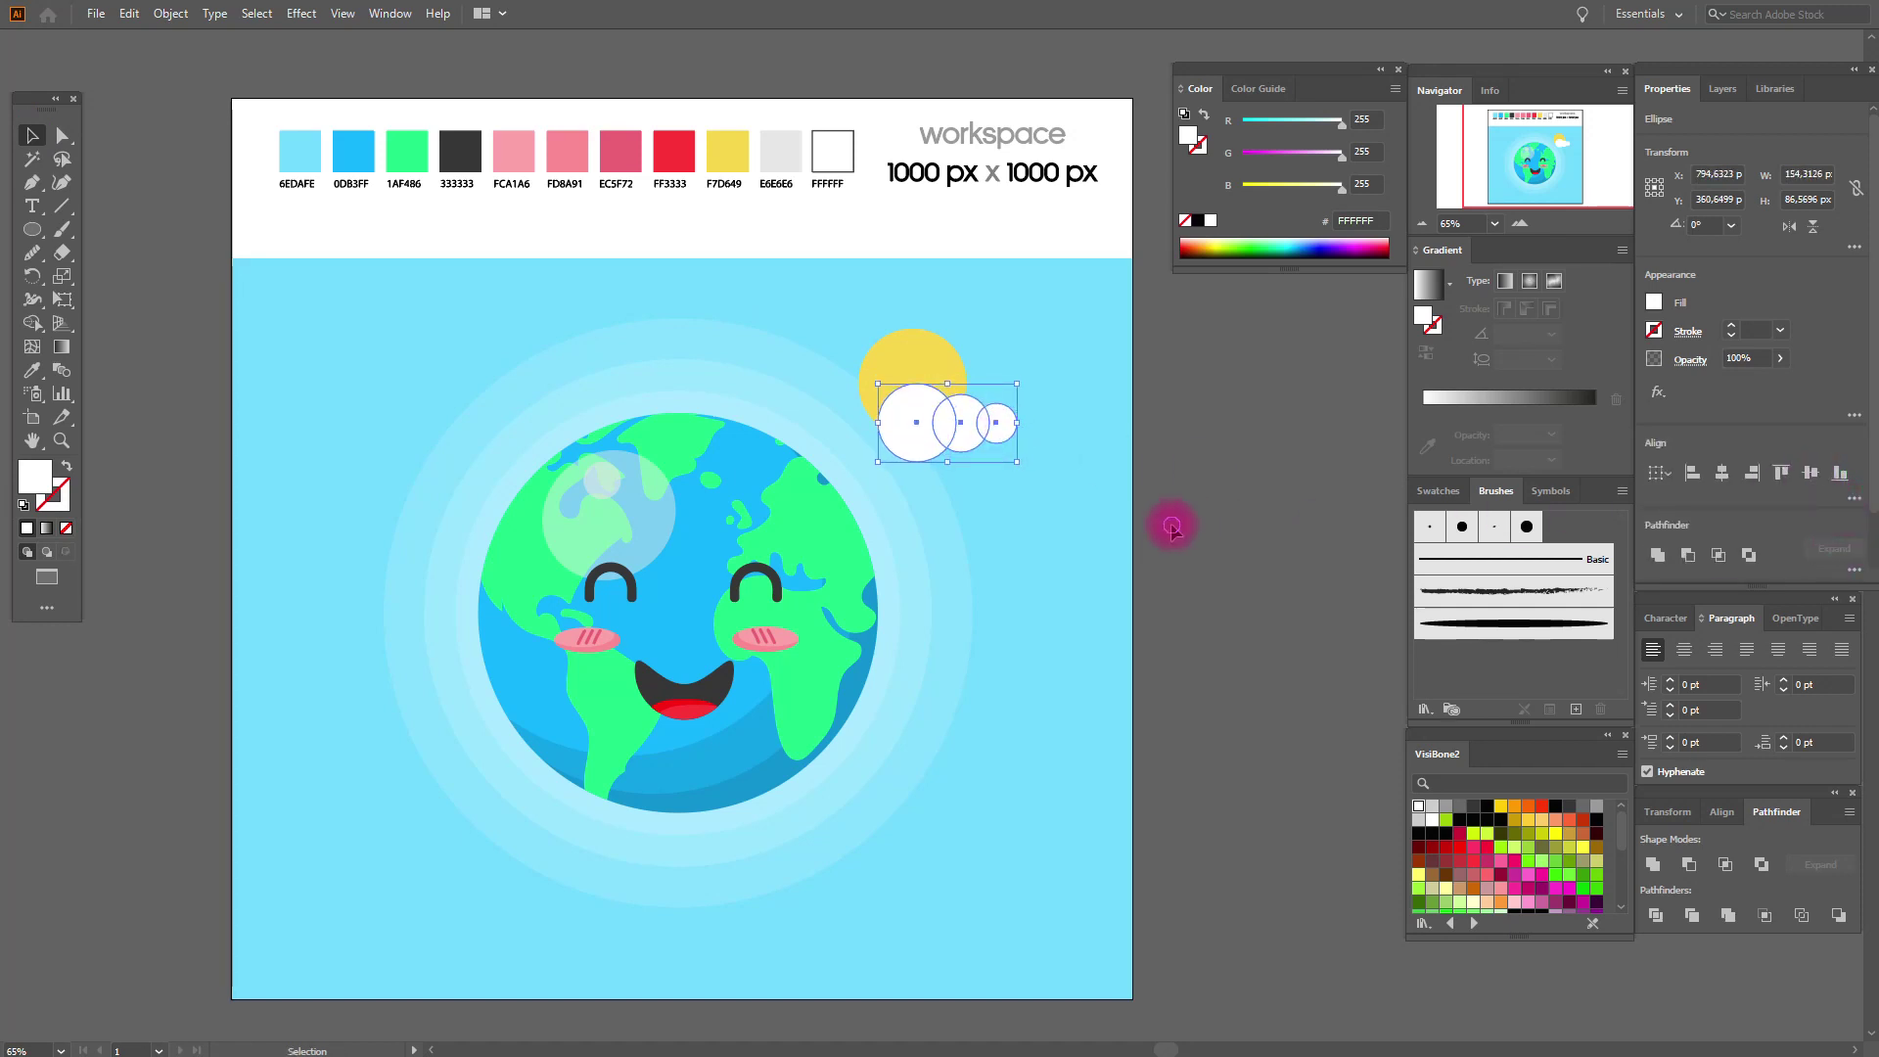
Unite the cloud circles into one shape with Pathfinder.
left_click(910, 419)
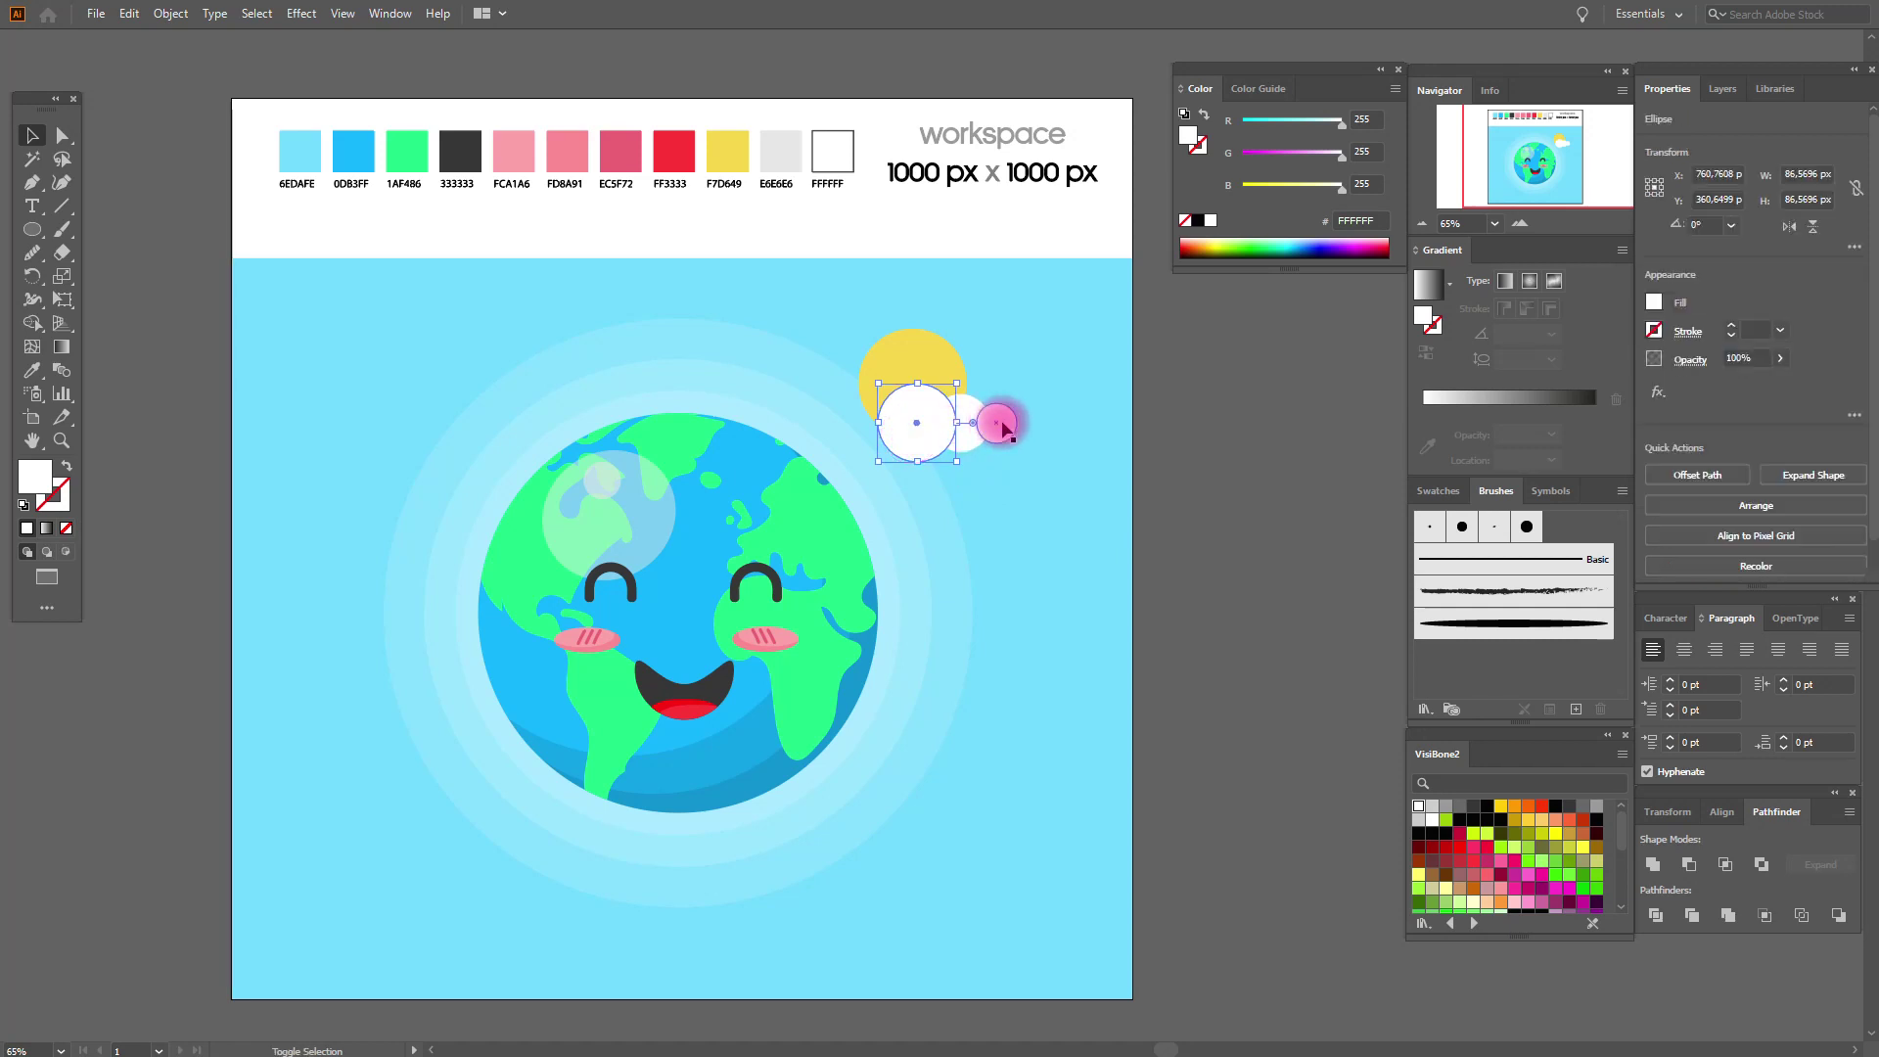
left_click(998, 423, "shift")
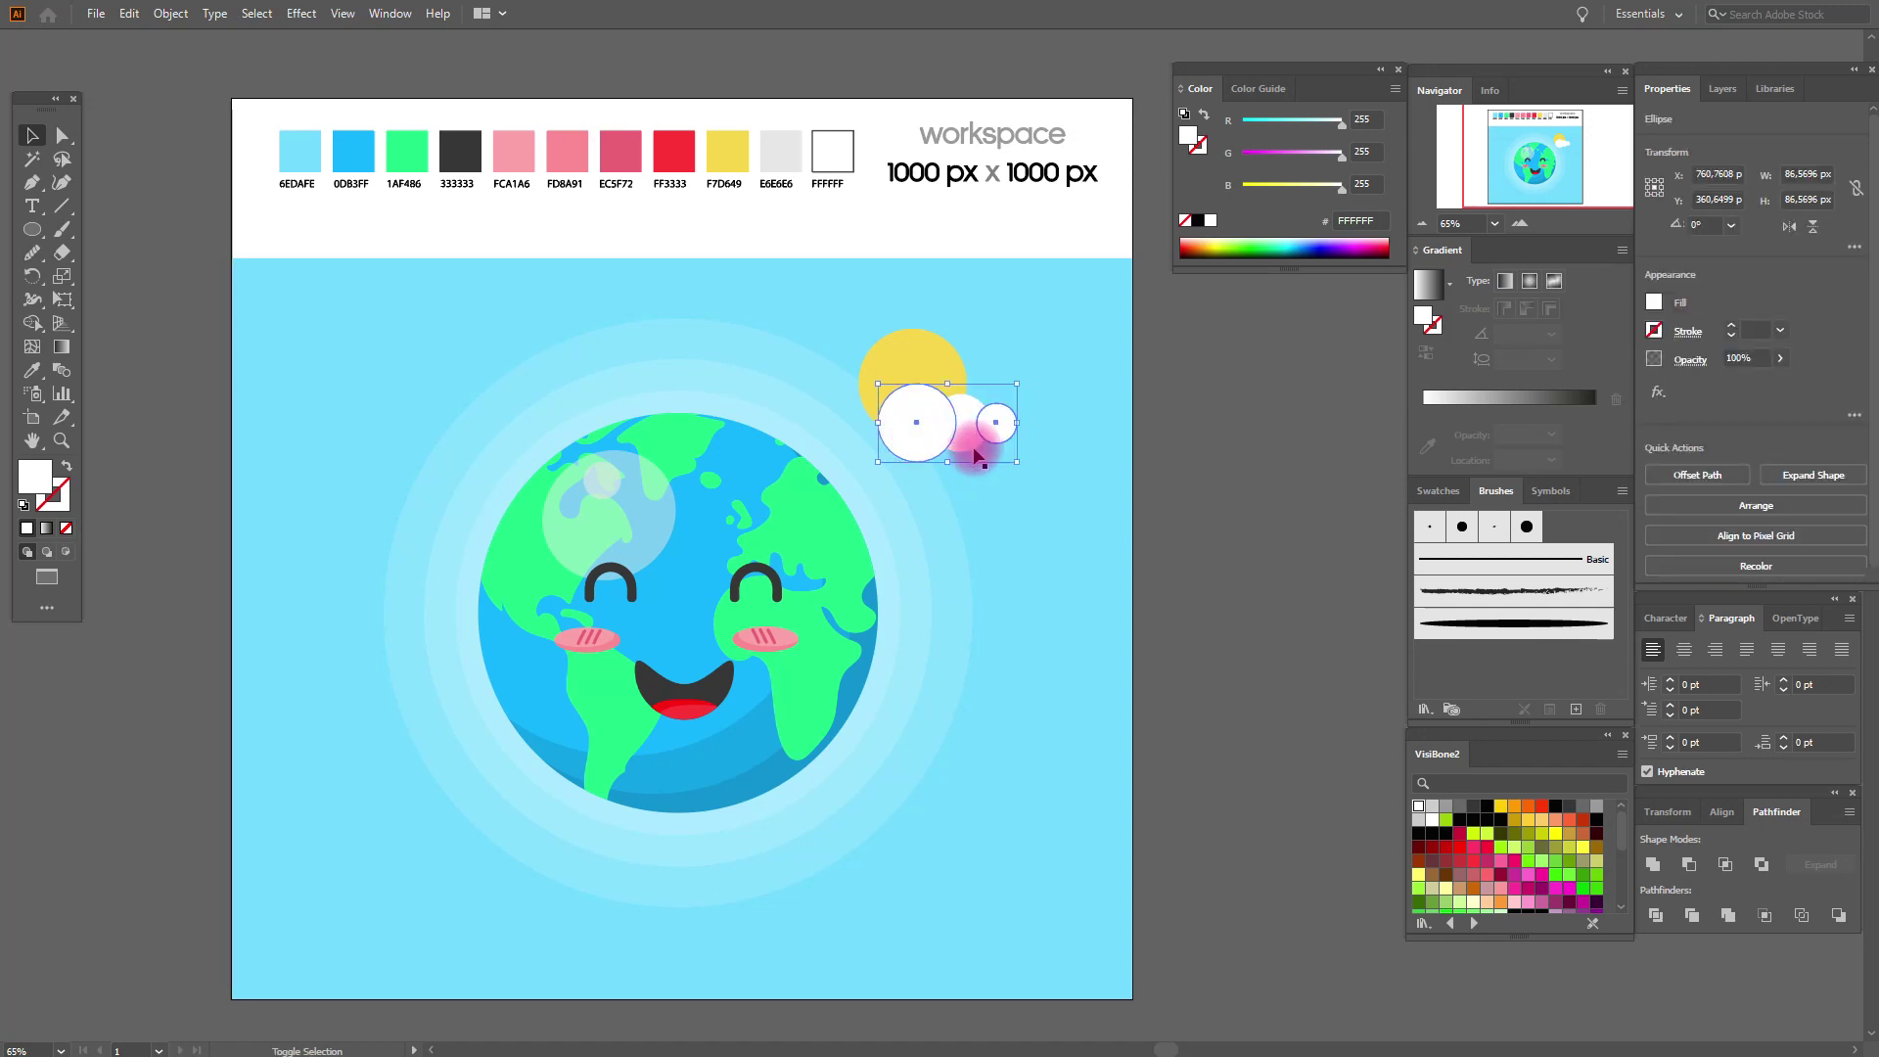
left_click(1654, 865)
left_click(1265, 599)
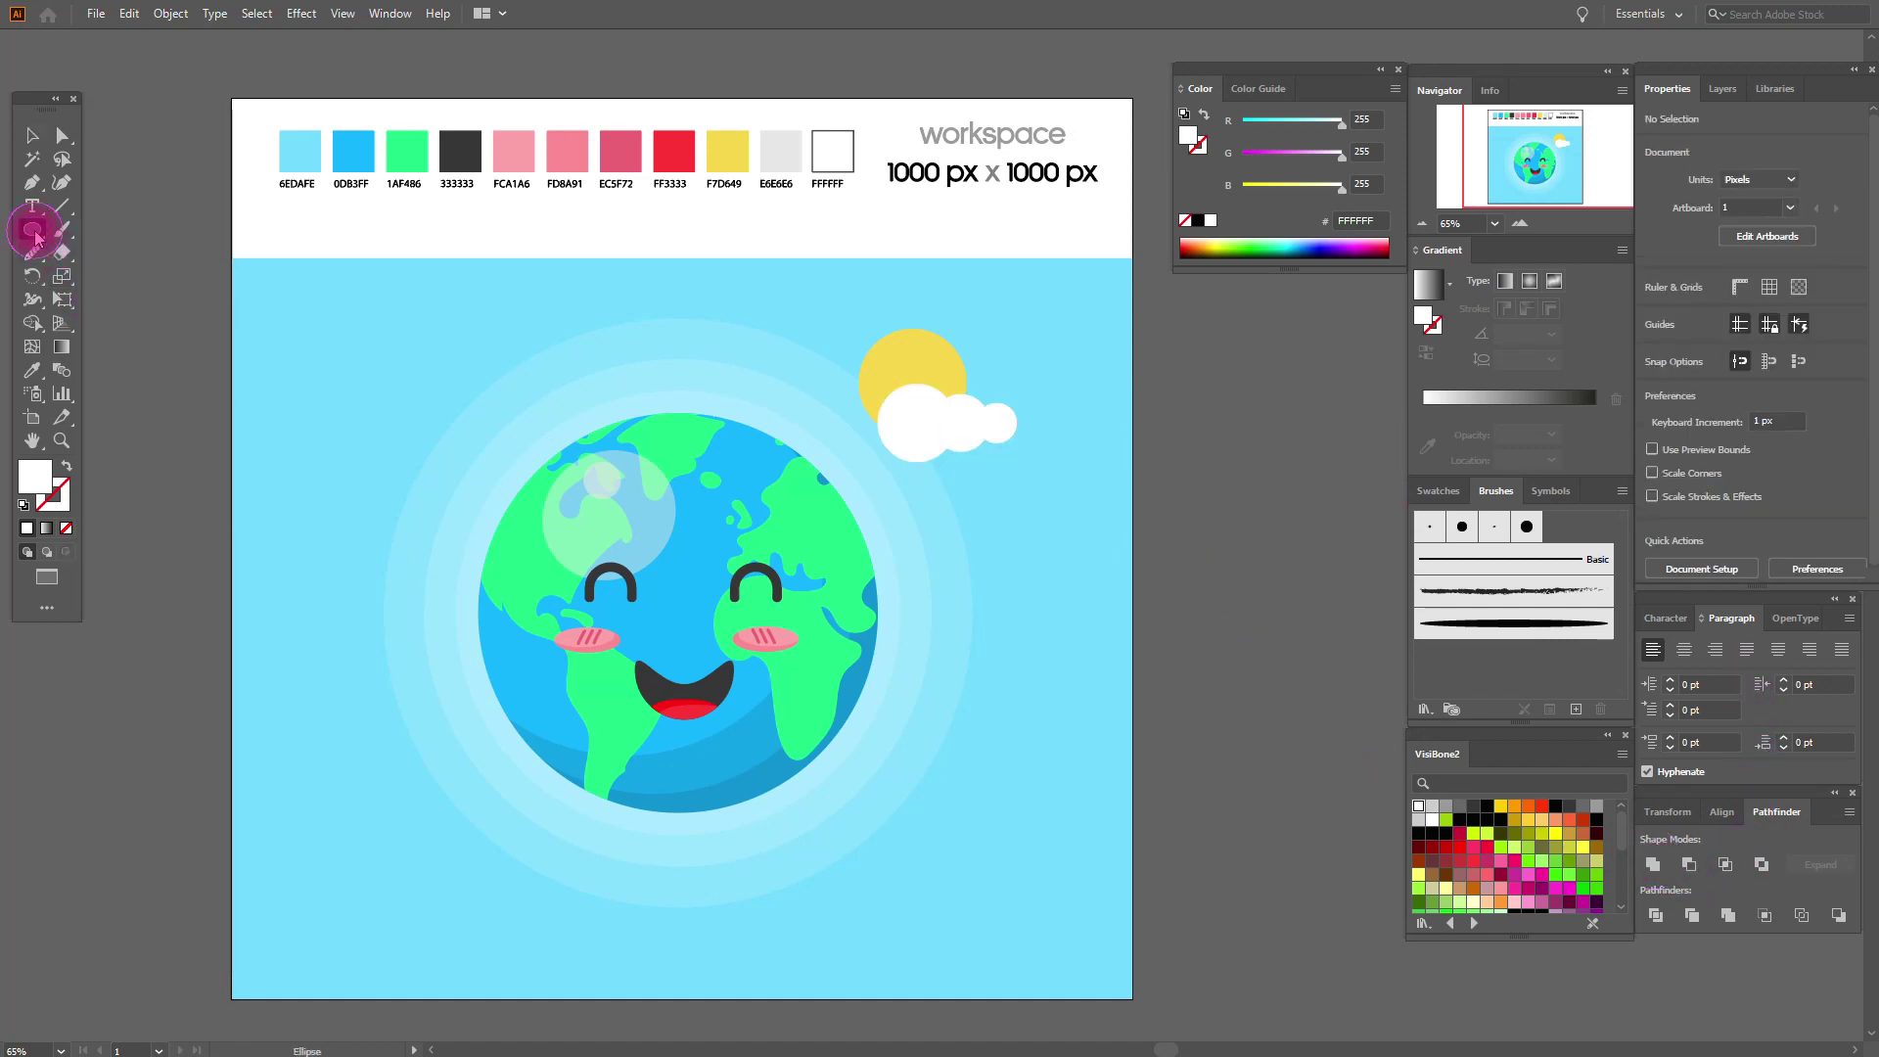
Intersect the cloud with a rectangle for a flat bottom and place it on the sun's edge.
left_click_drag(35, 238, 98, 226)
left_click_drag(820, 364, 1064, 421)
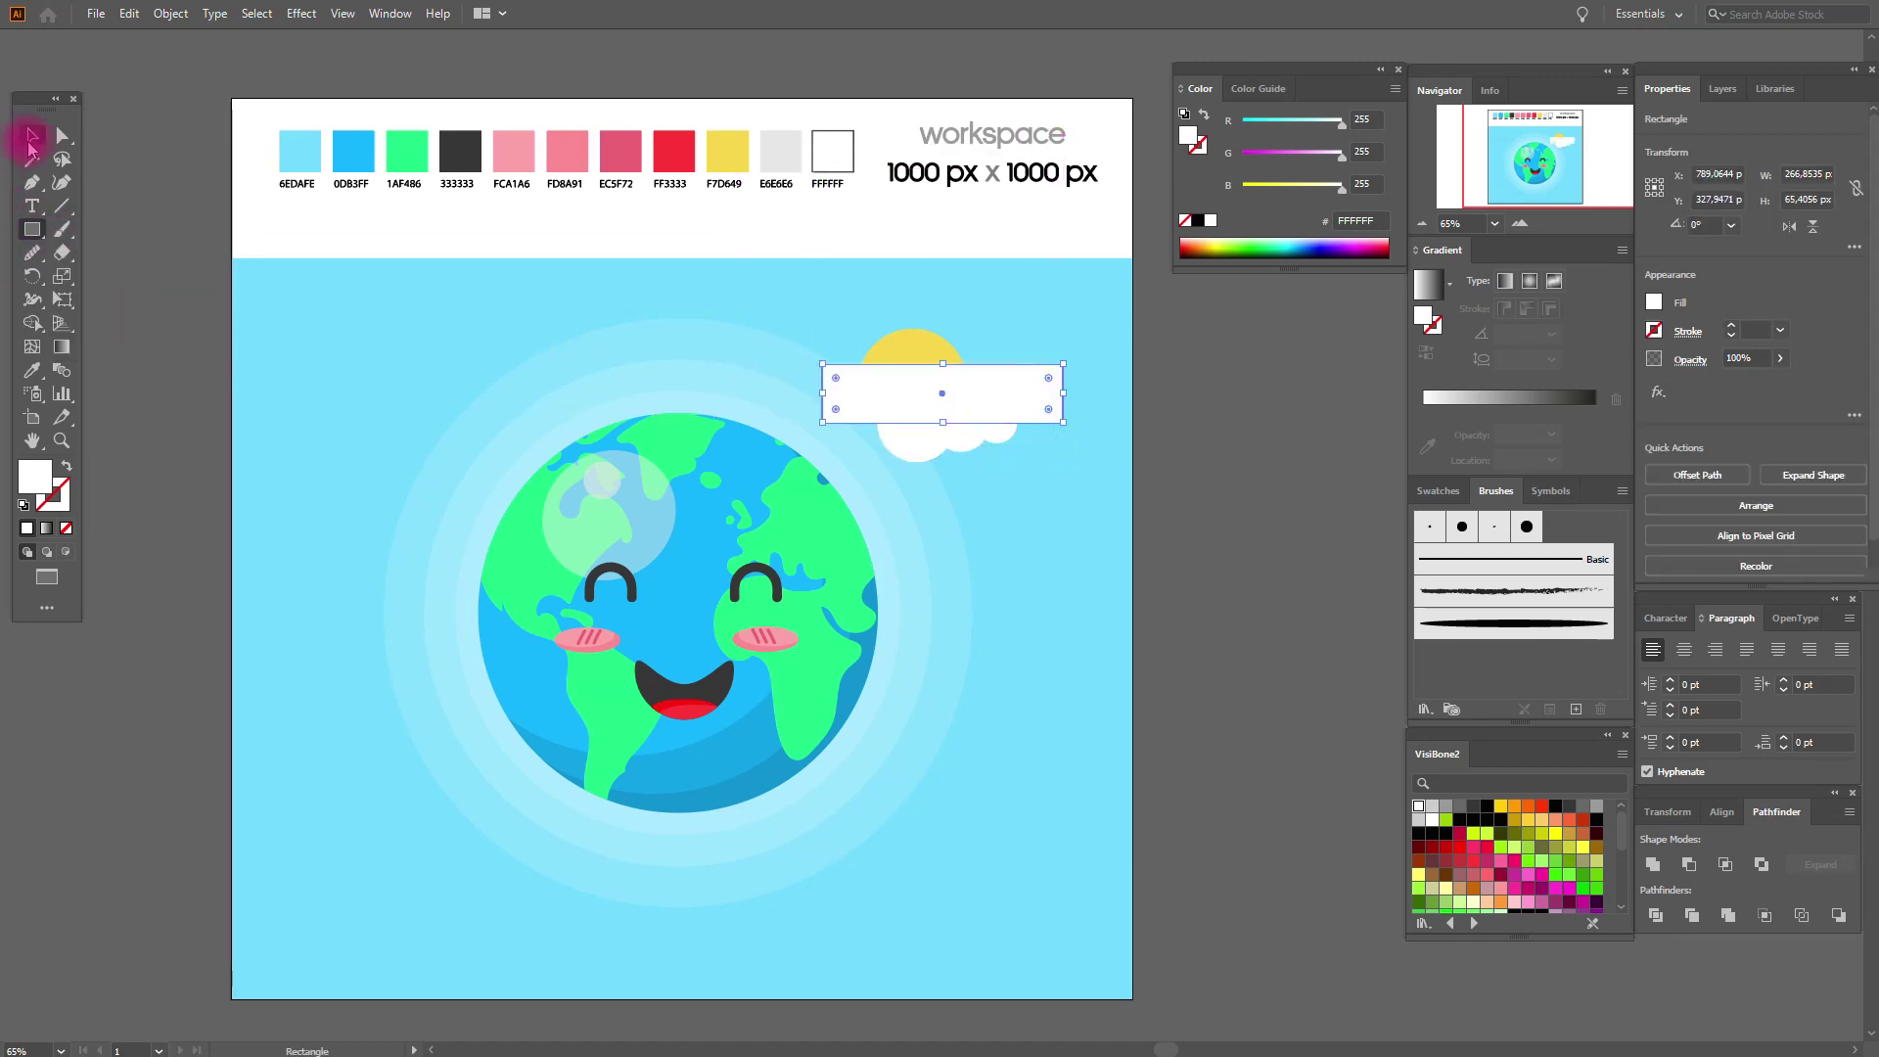
left_click(29, 142)
left_click_drag(847, 440, 914, 420)
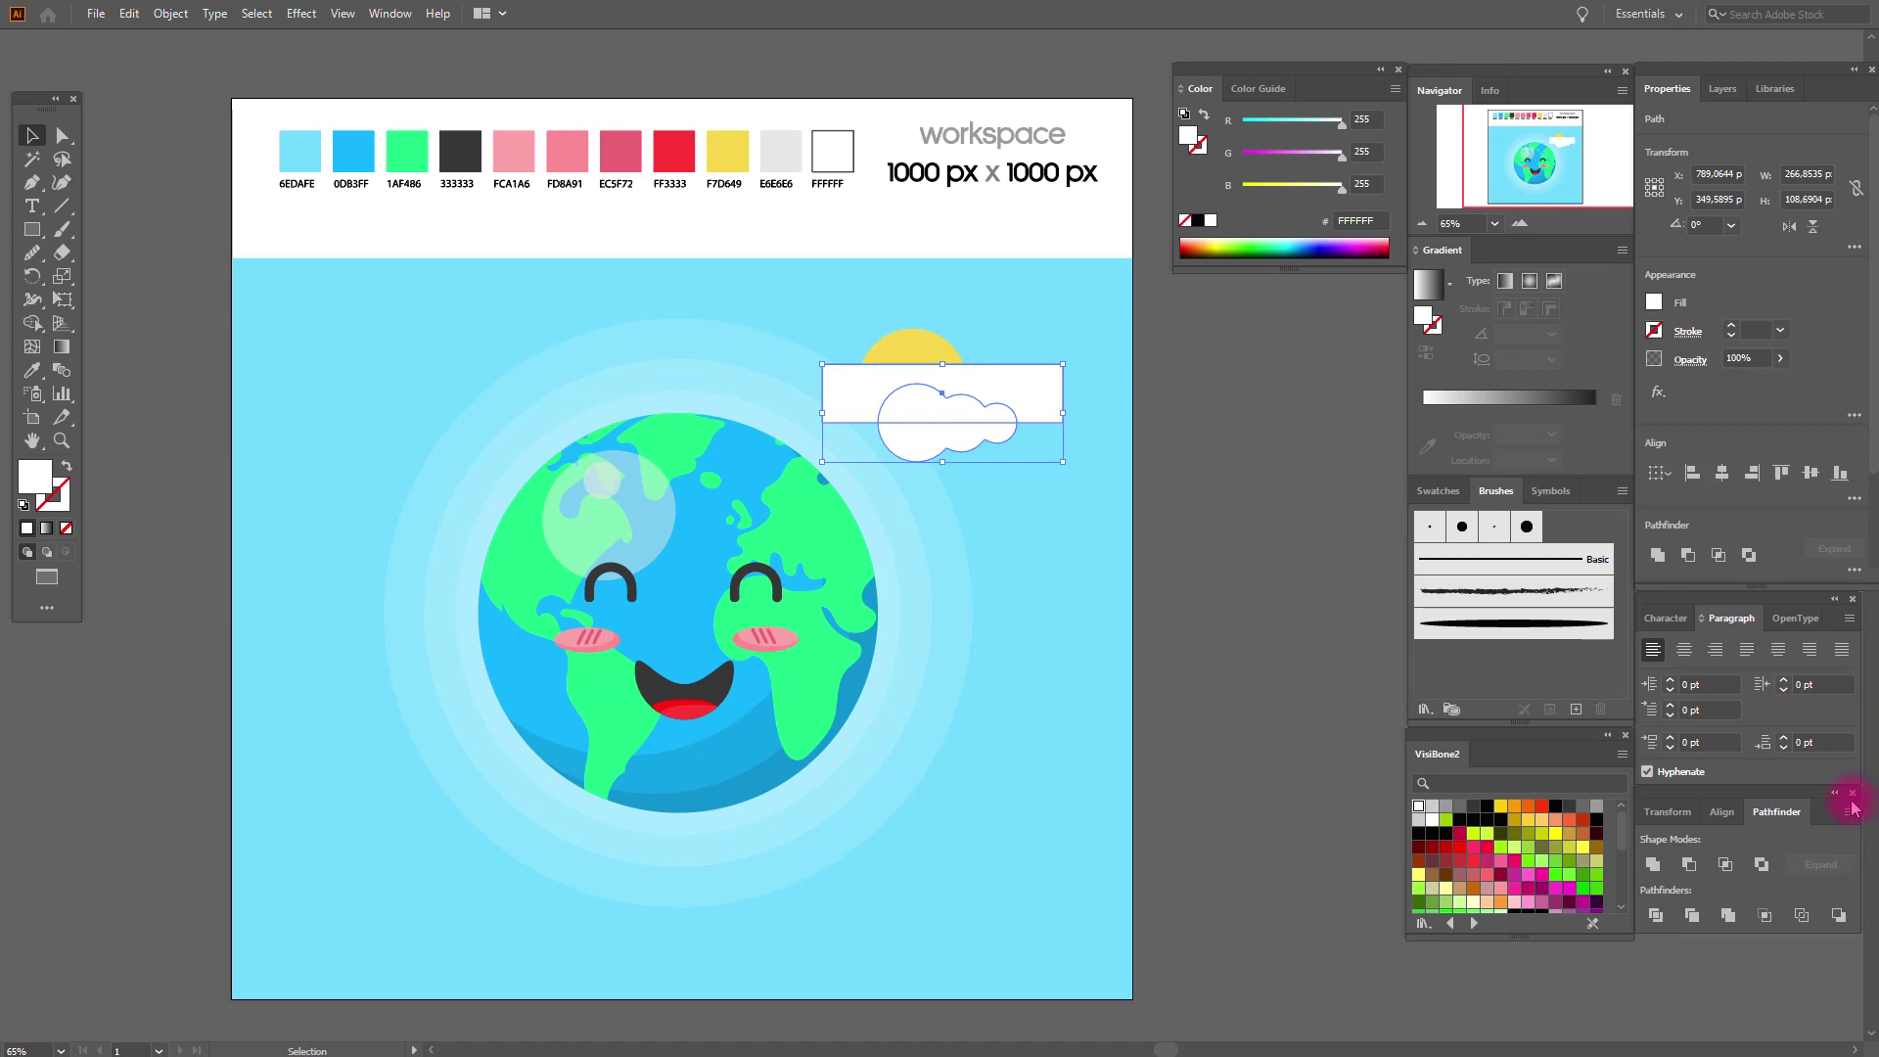
left_click(1725, 864)
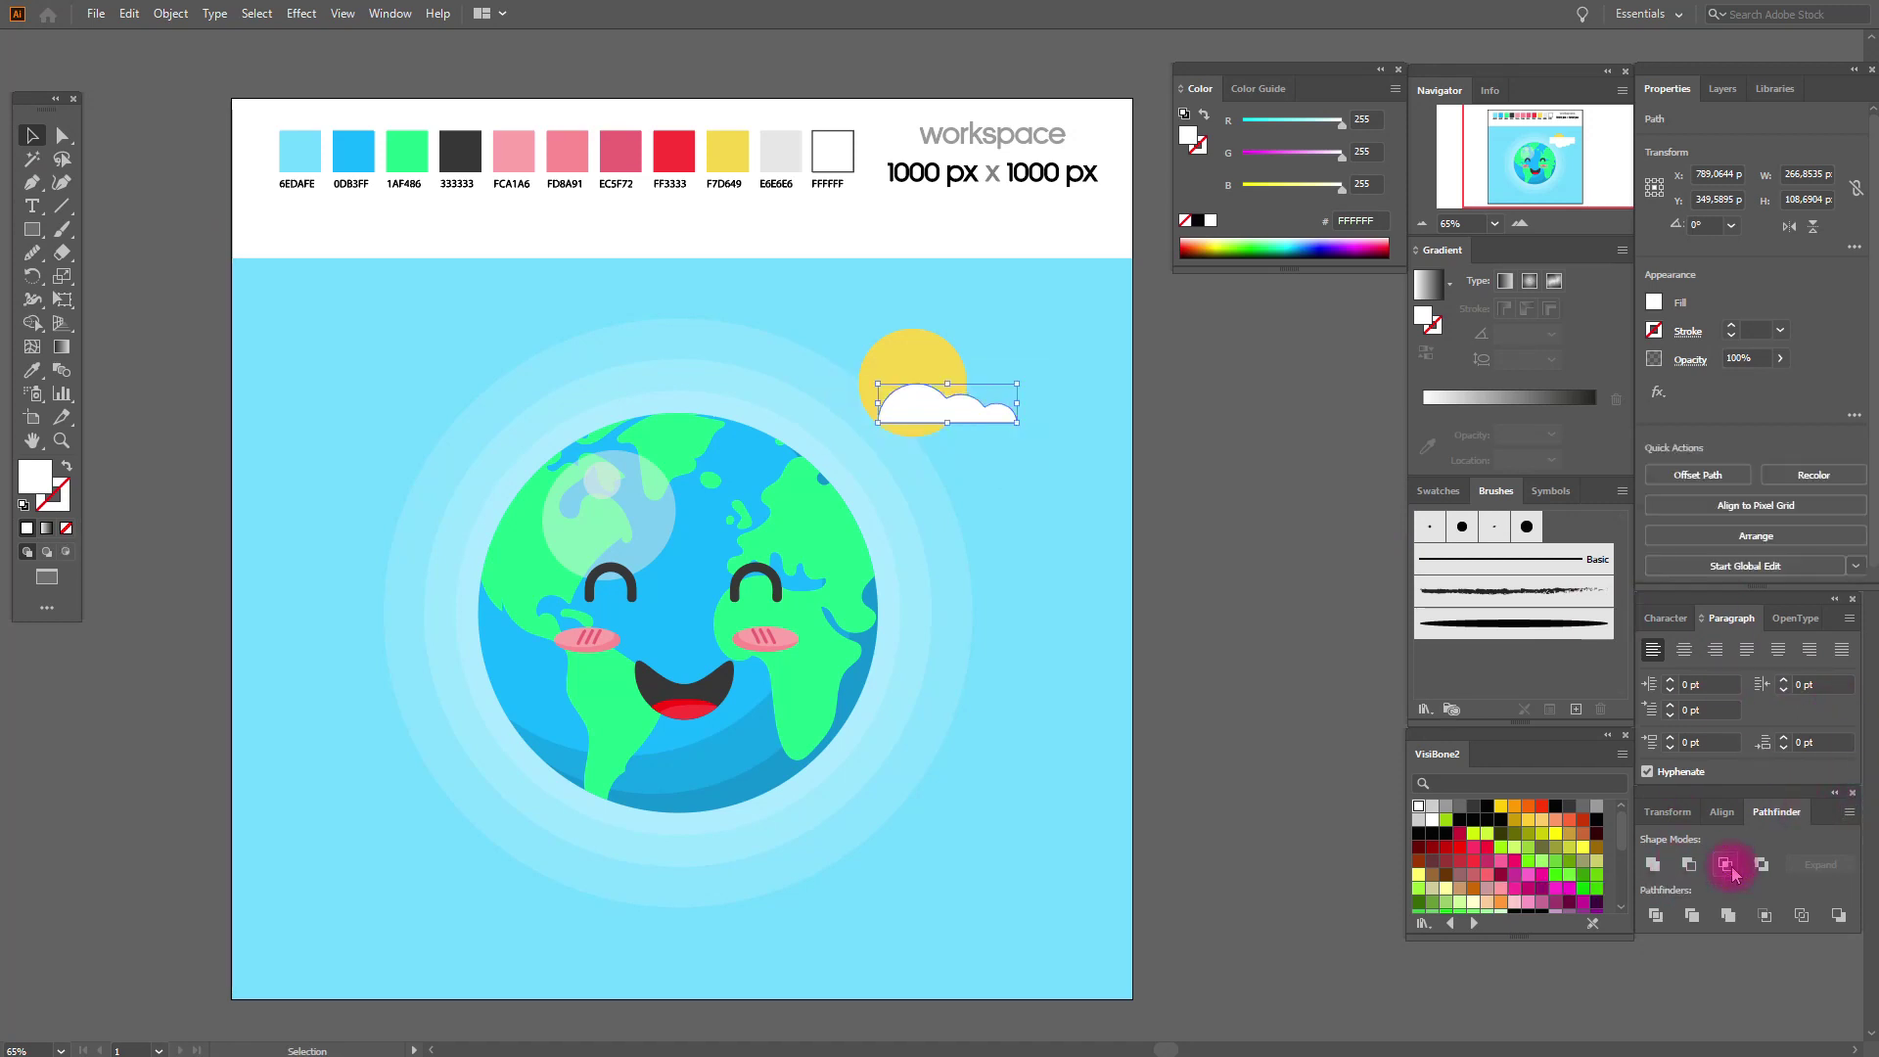
left_click(1250, 496)
left_click_drag(998, 425, 1008, 409)
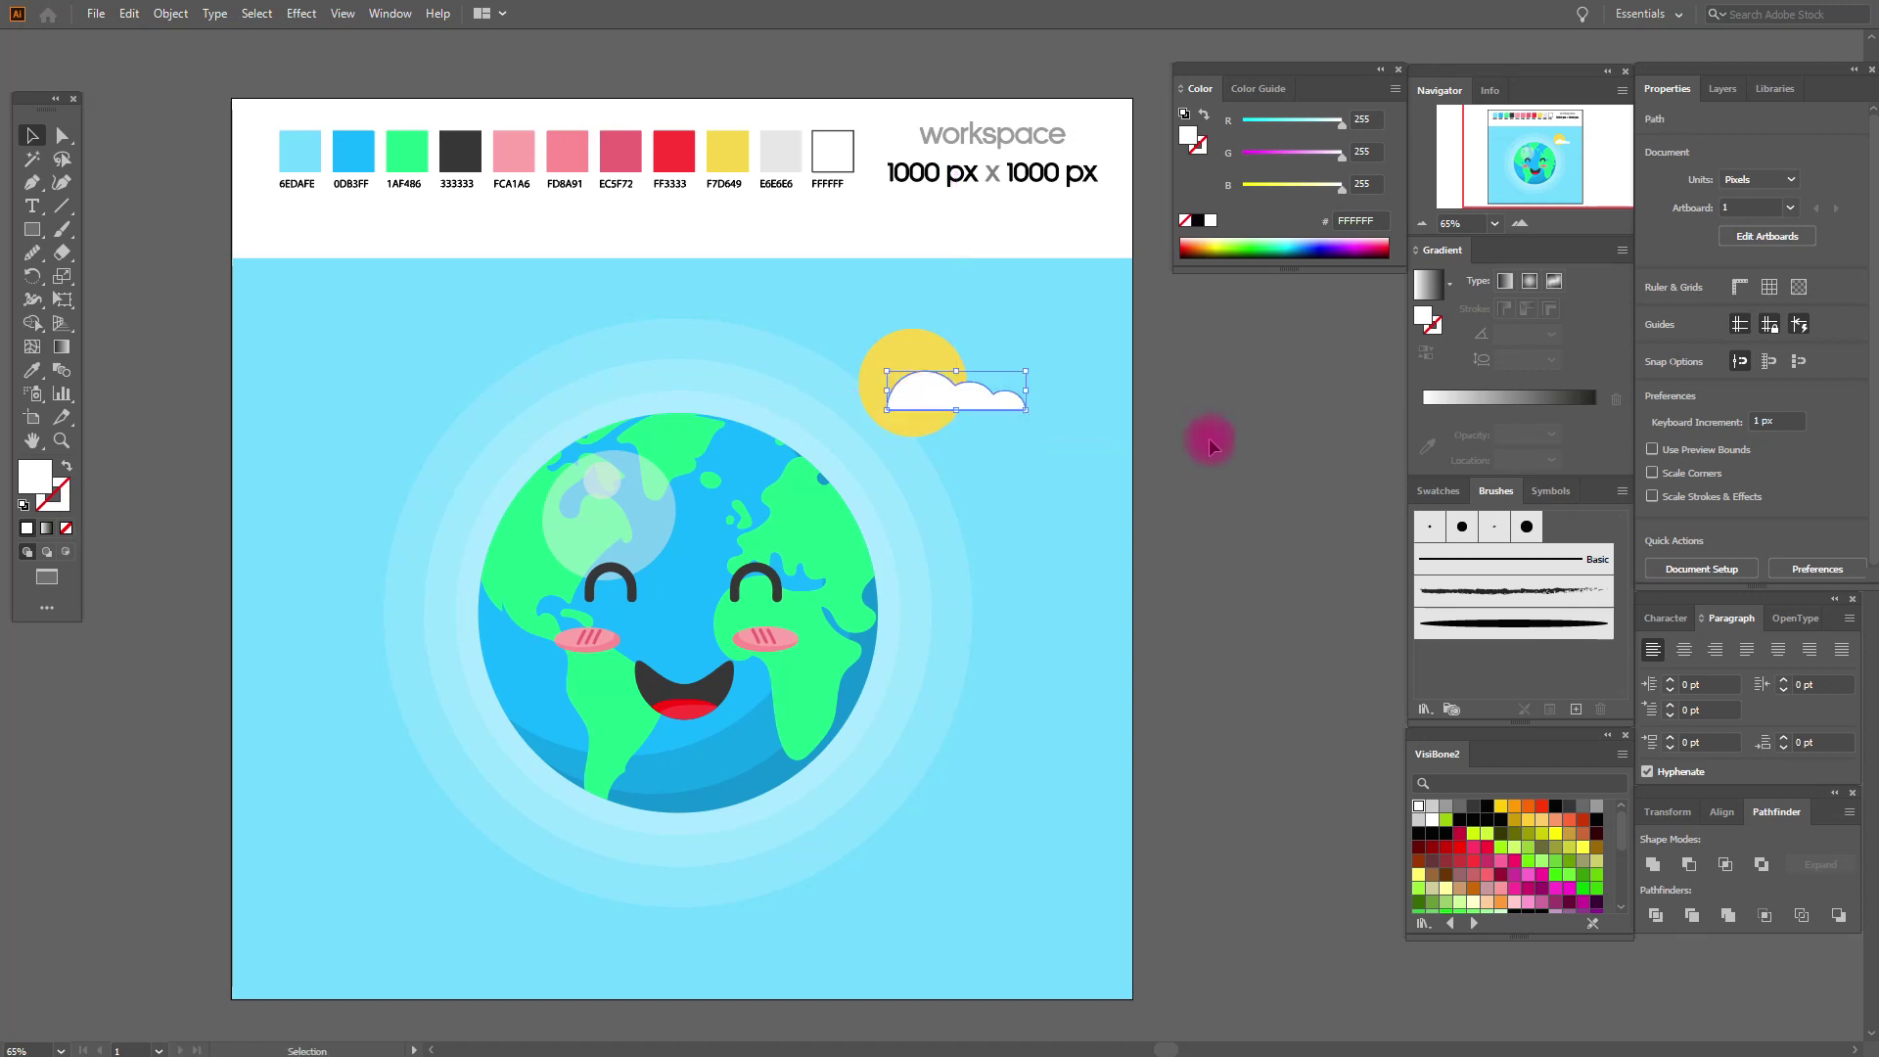
Draw a white circle left of the globe and bottom-align the two circles.
left_click(32, 229)
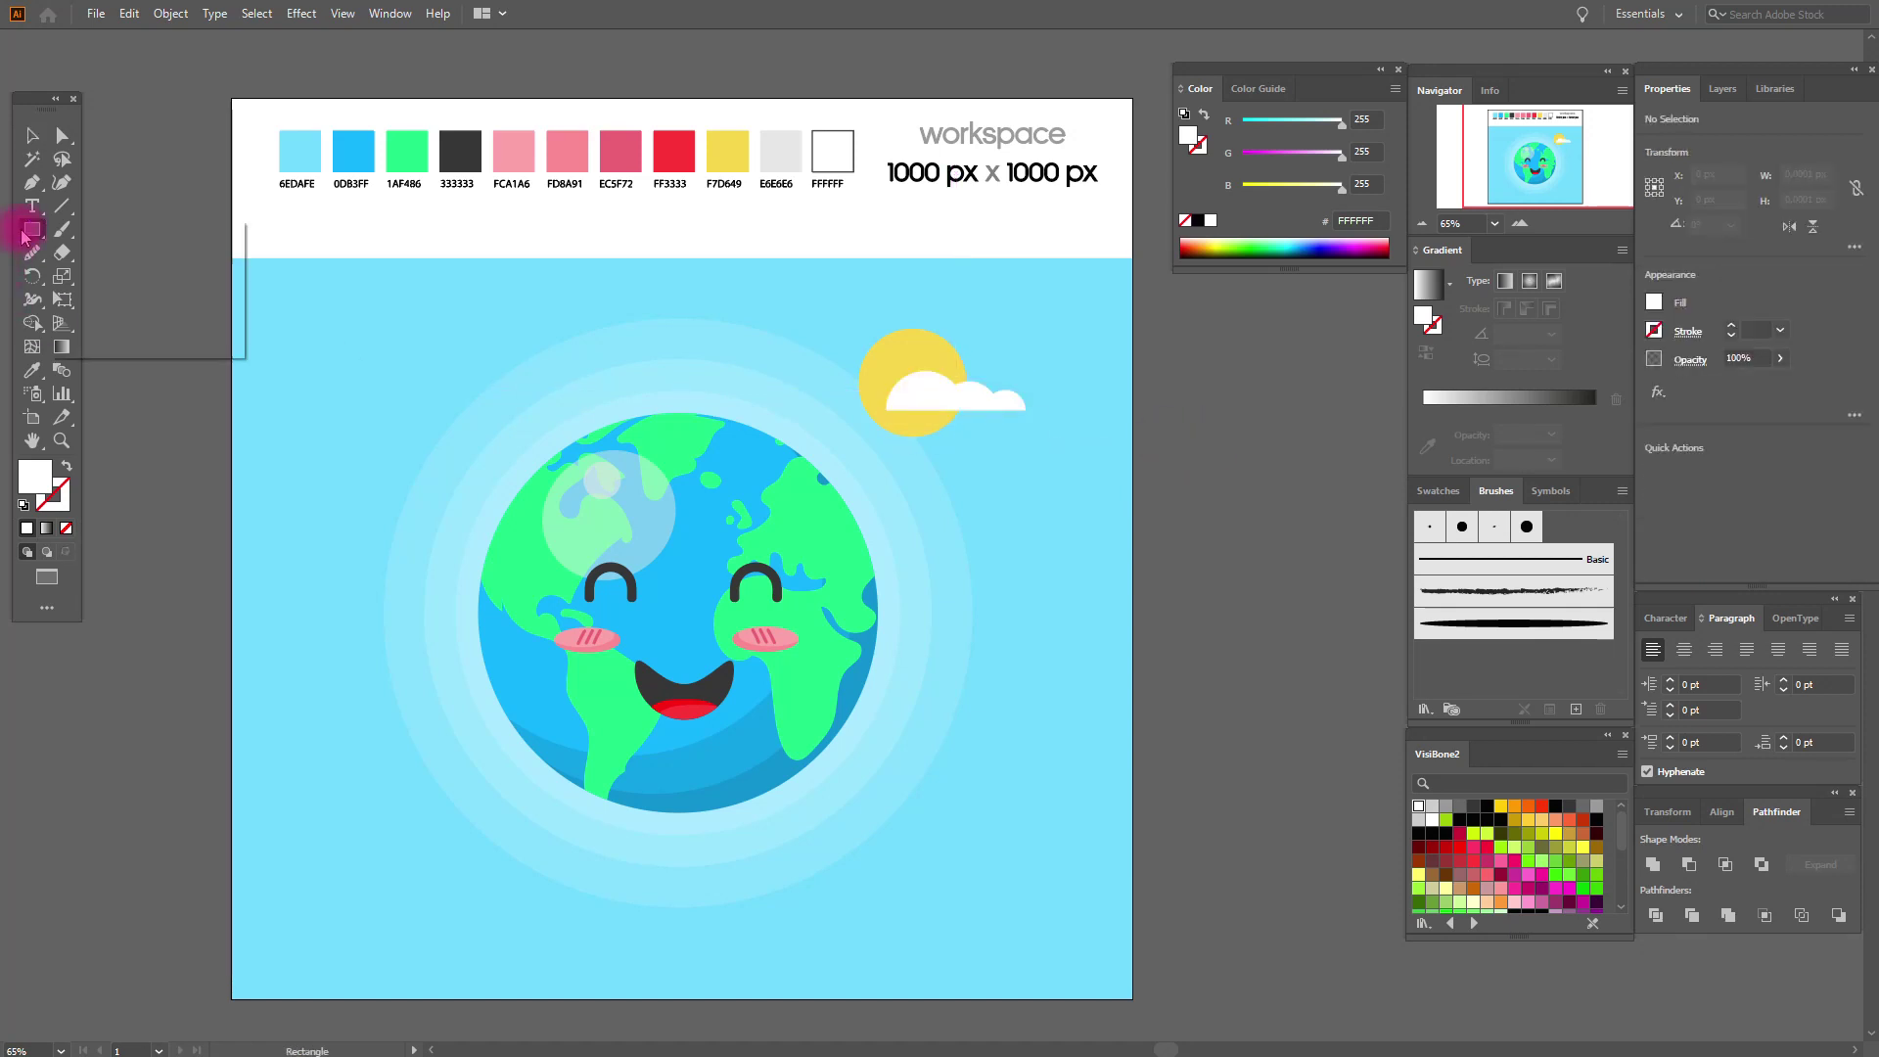
key("l")
left_click_drag(309, 549, 437, 648)
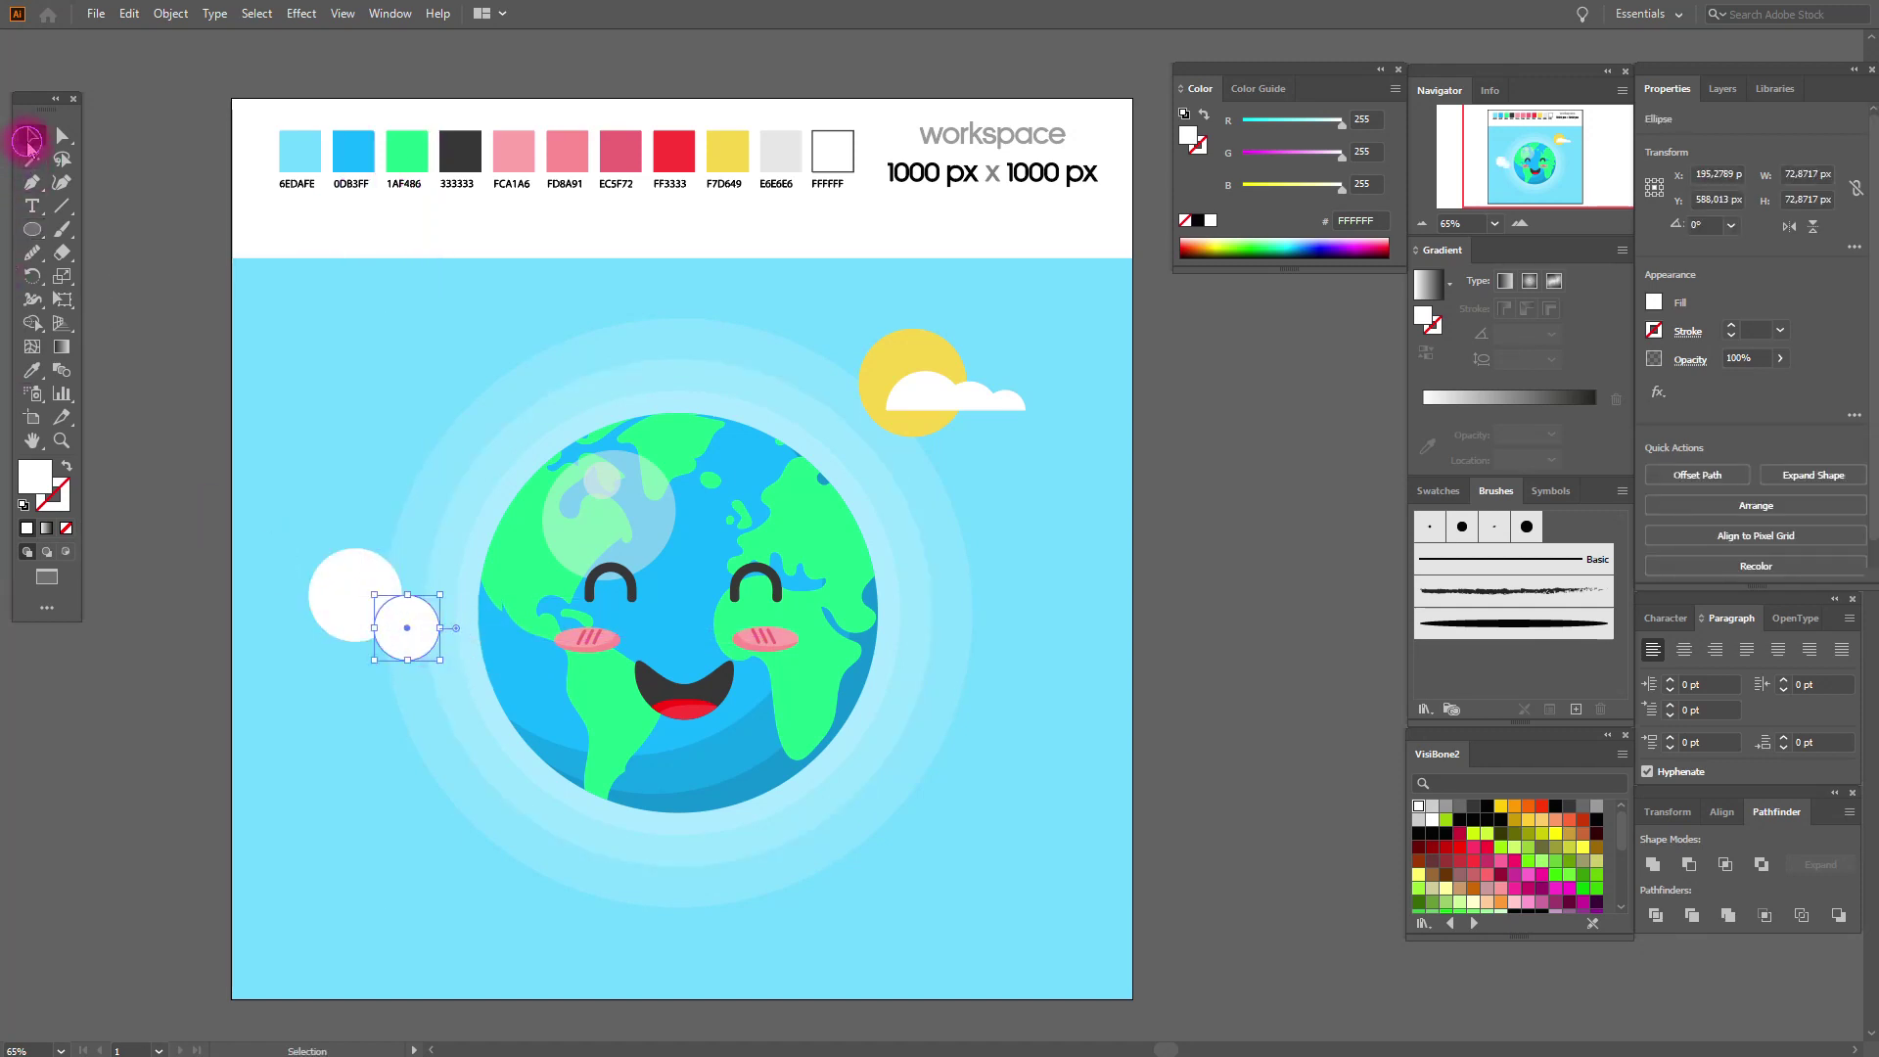
left_click(364, 584, "shift")
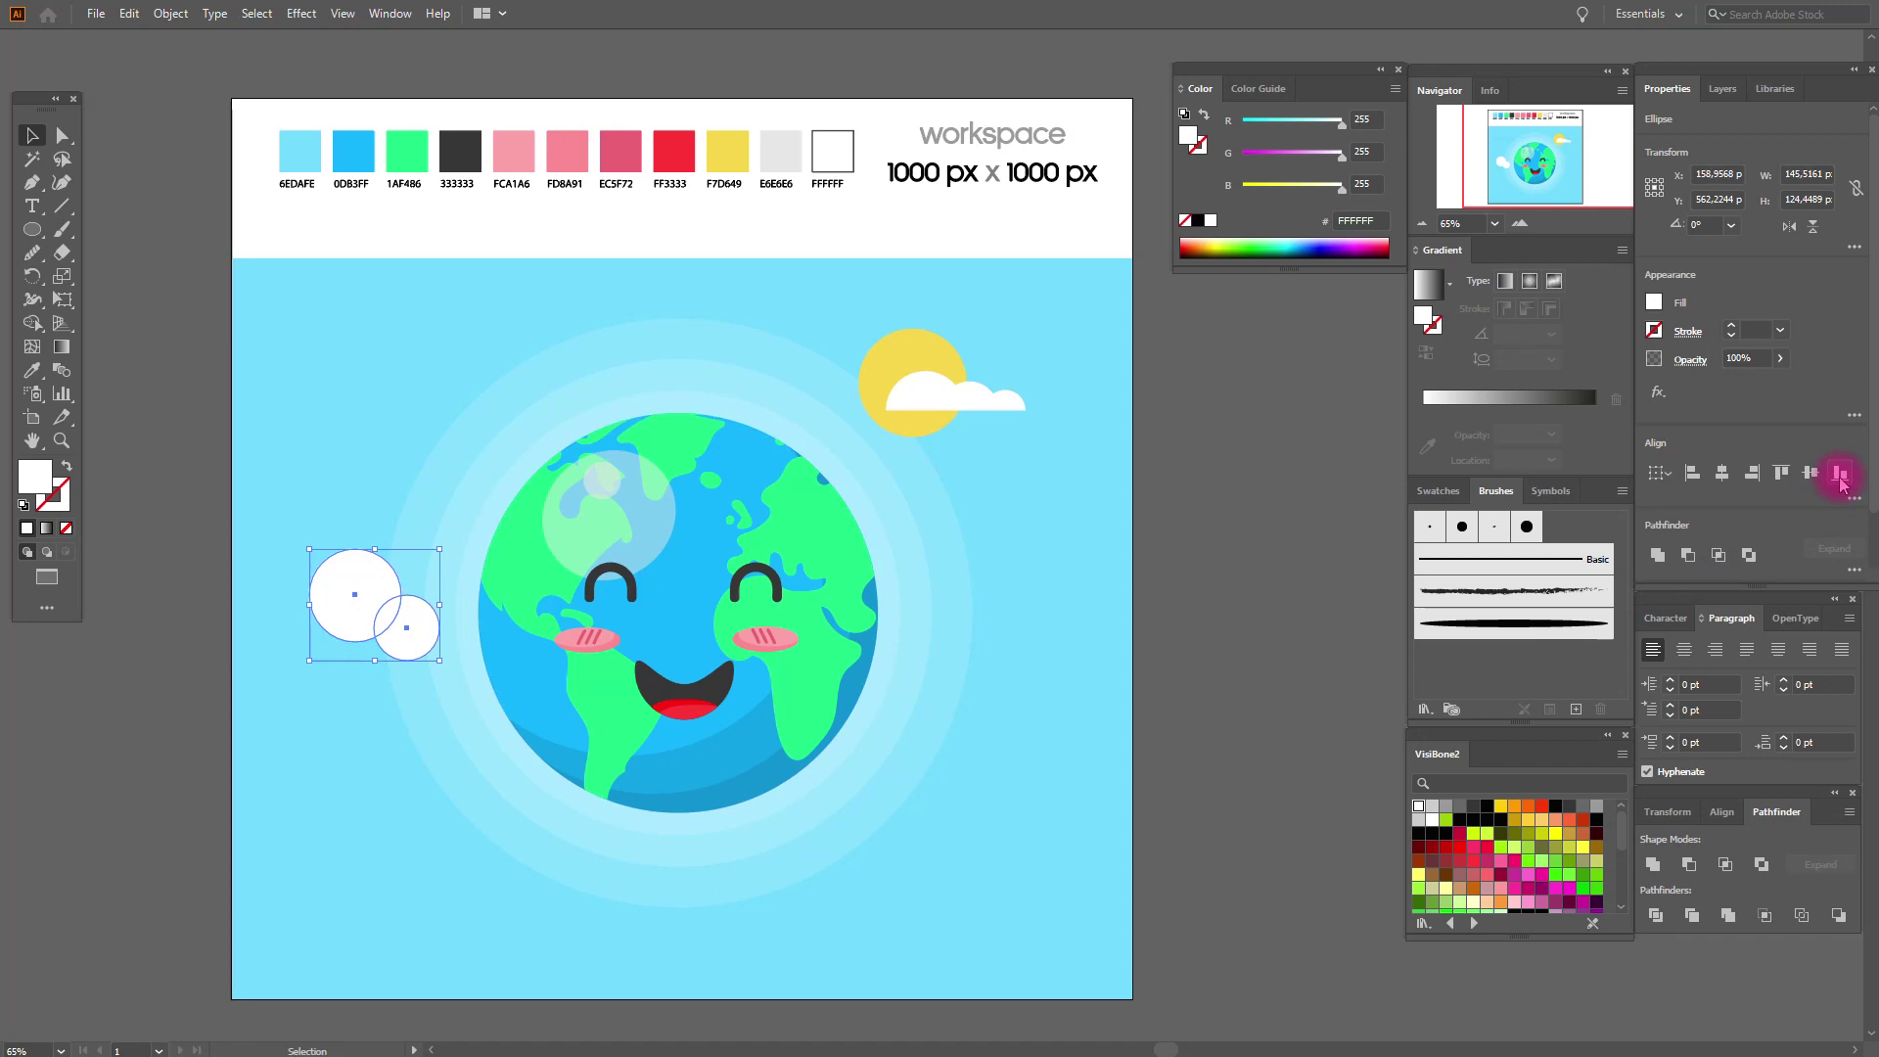
left_click(1840, 476)
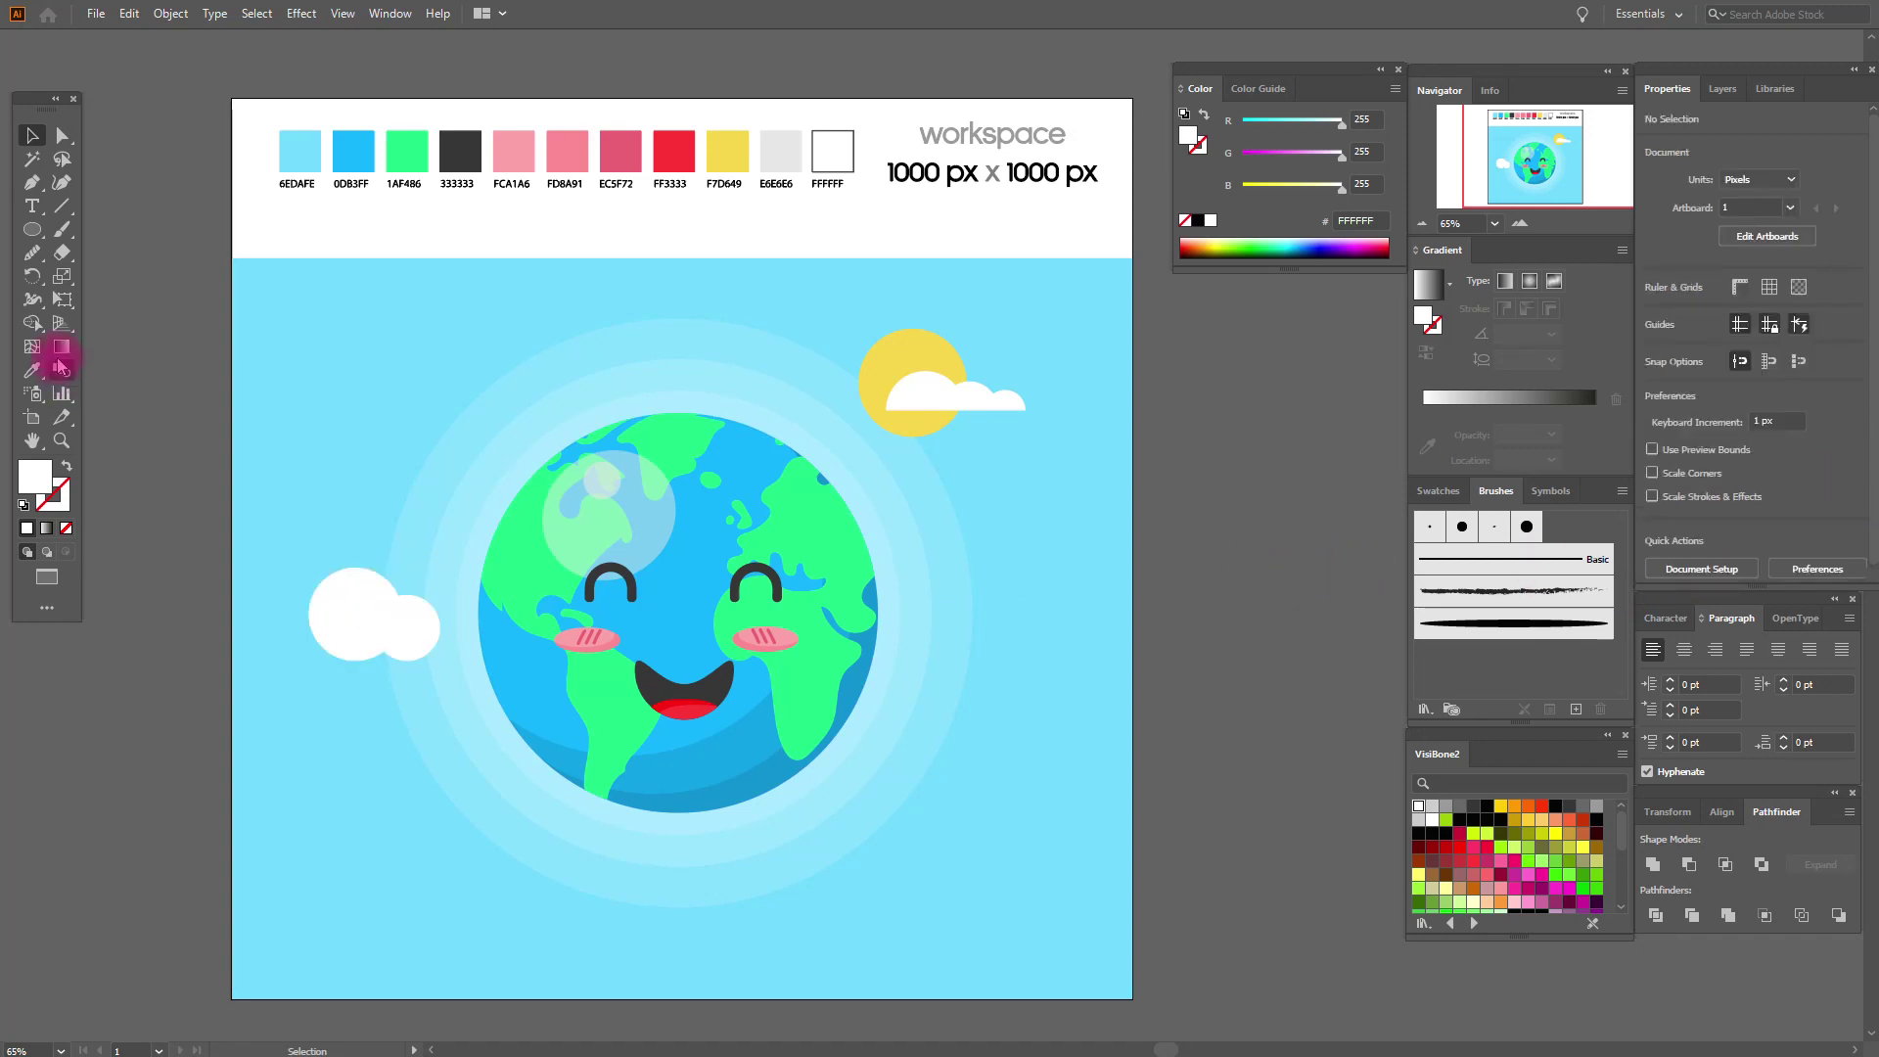
Unite the two circles into one cloud shape.
left_click(337, 612)
left_click(418, 628, "shift")
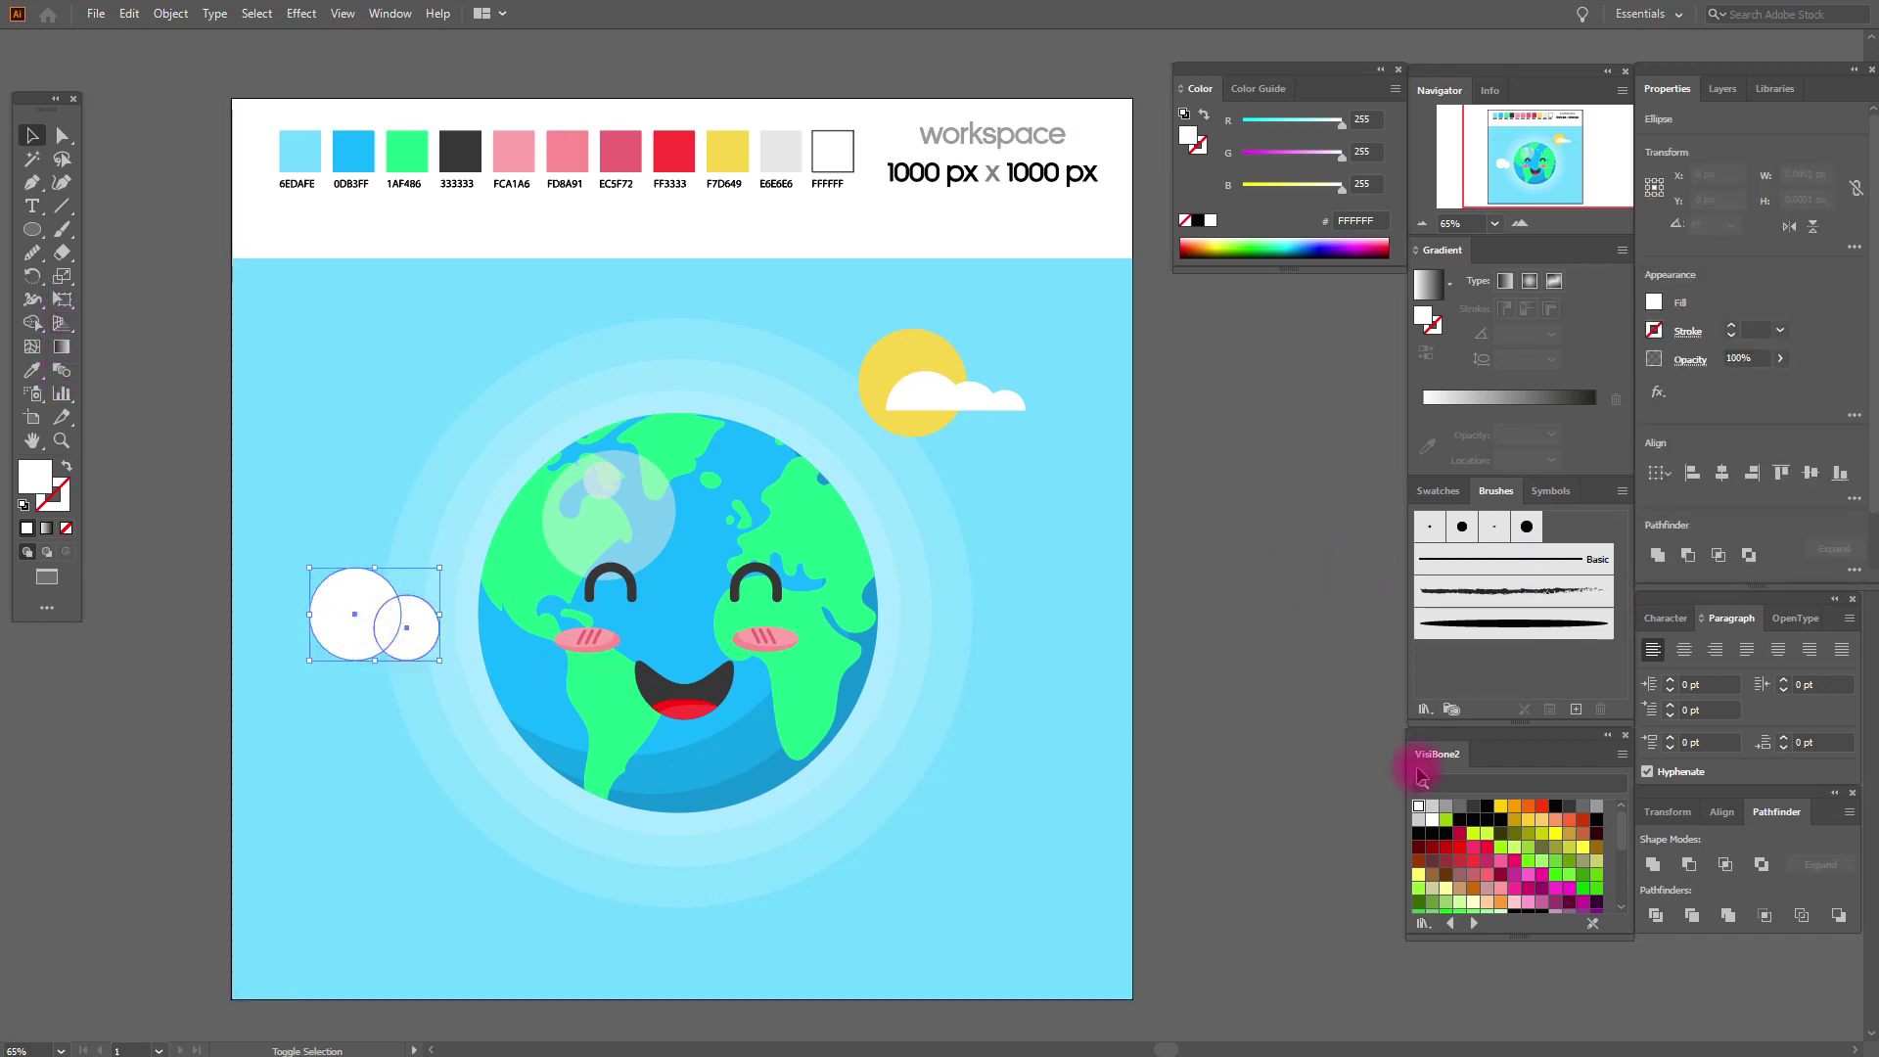
left_click(1660, 561)
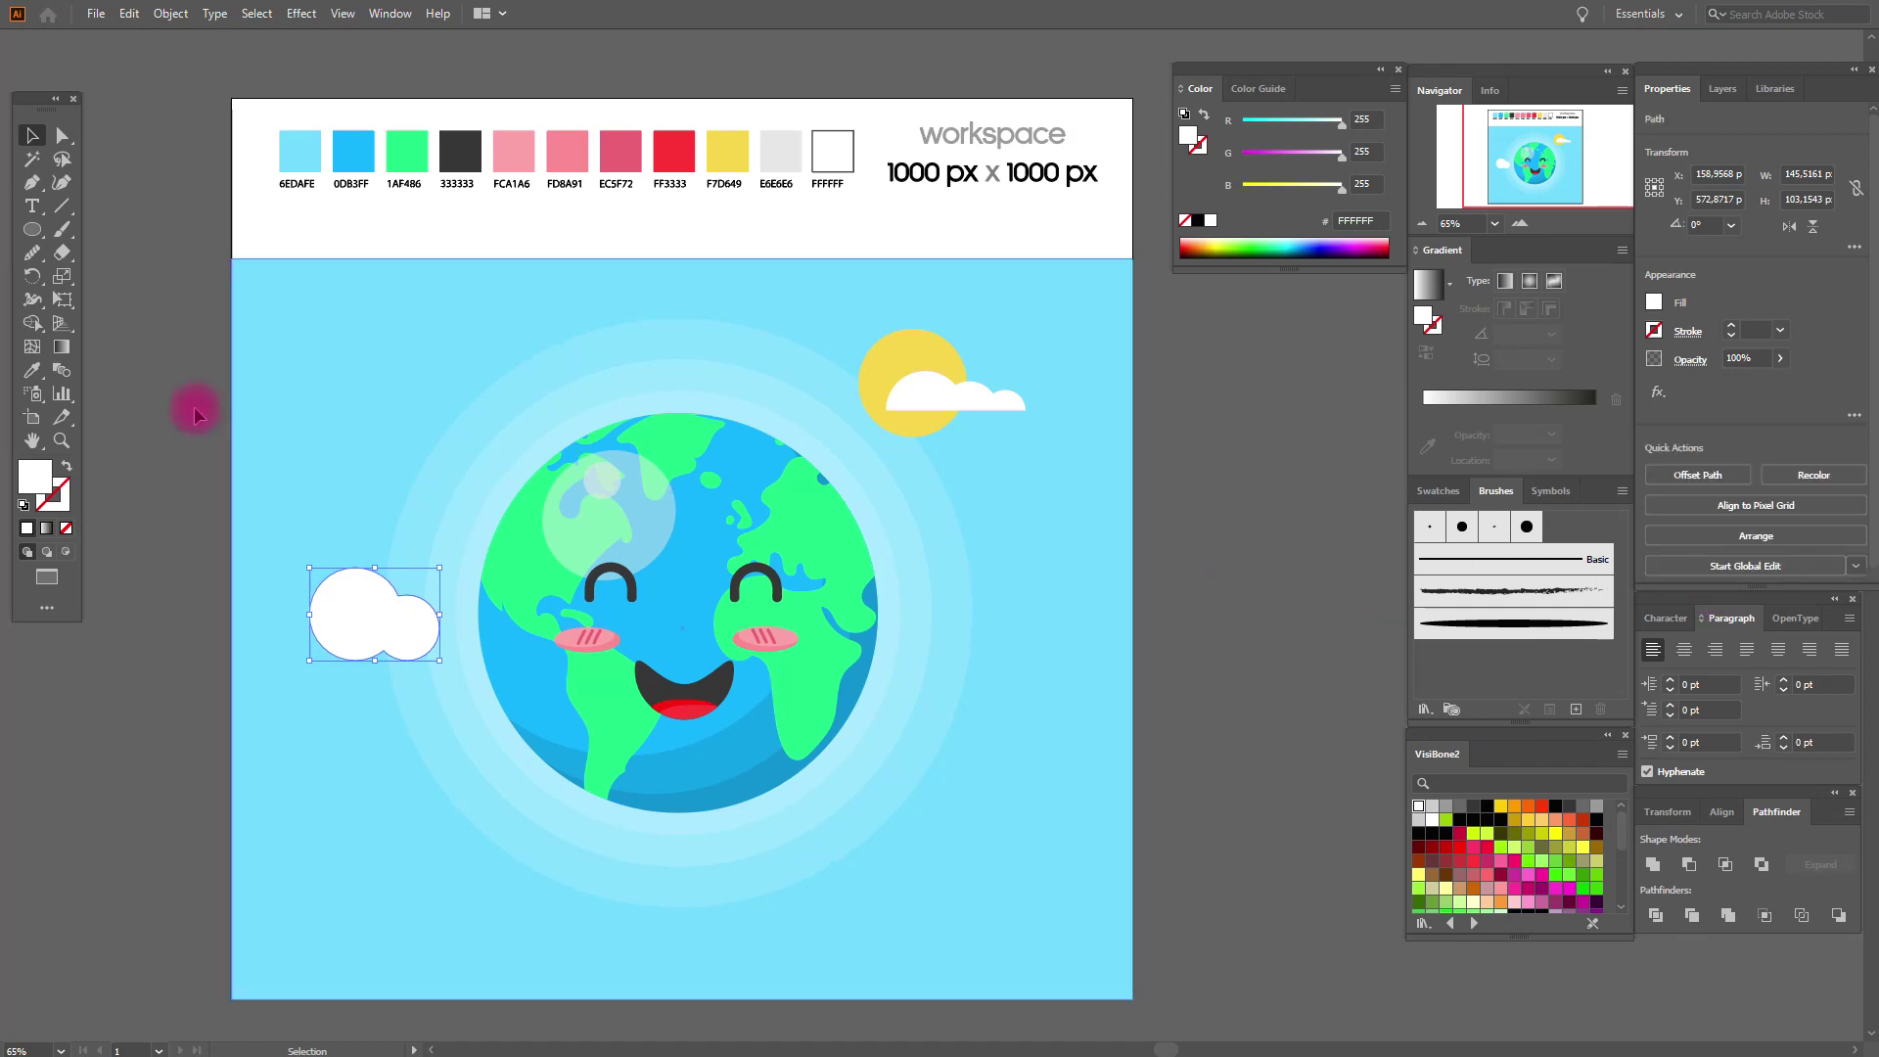
Intersect the cloud with a rectangle over its top to flatten its bottom.
left_click_drag(46, 239, 127, 229)
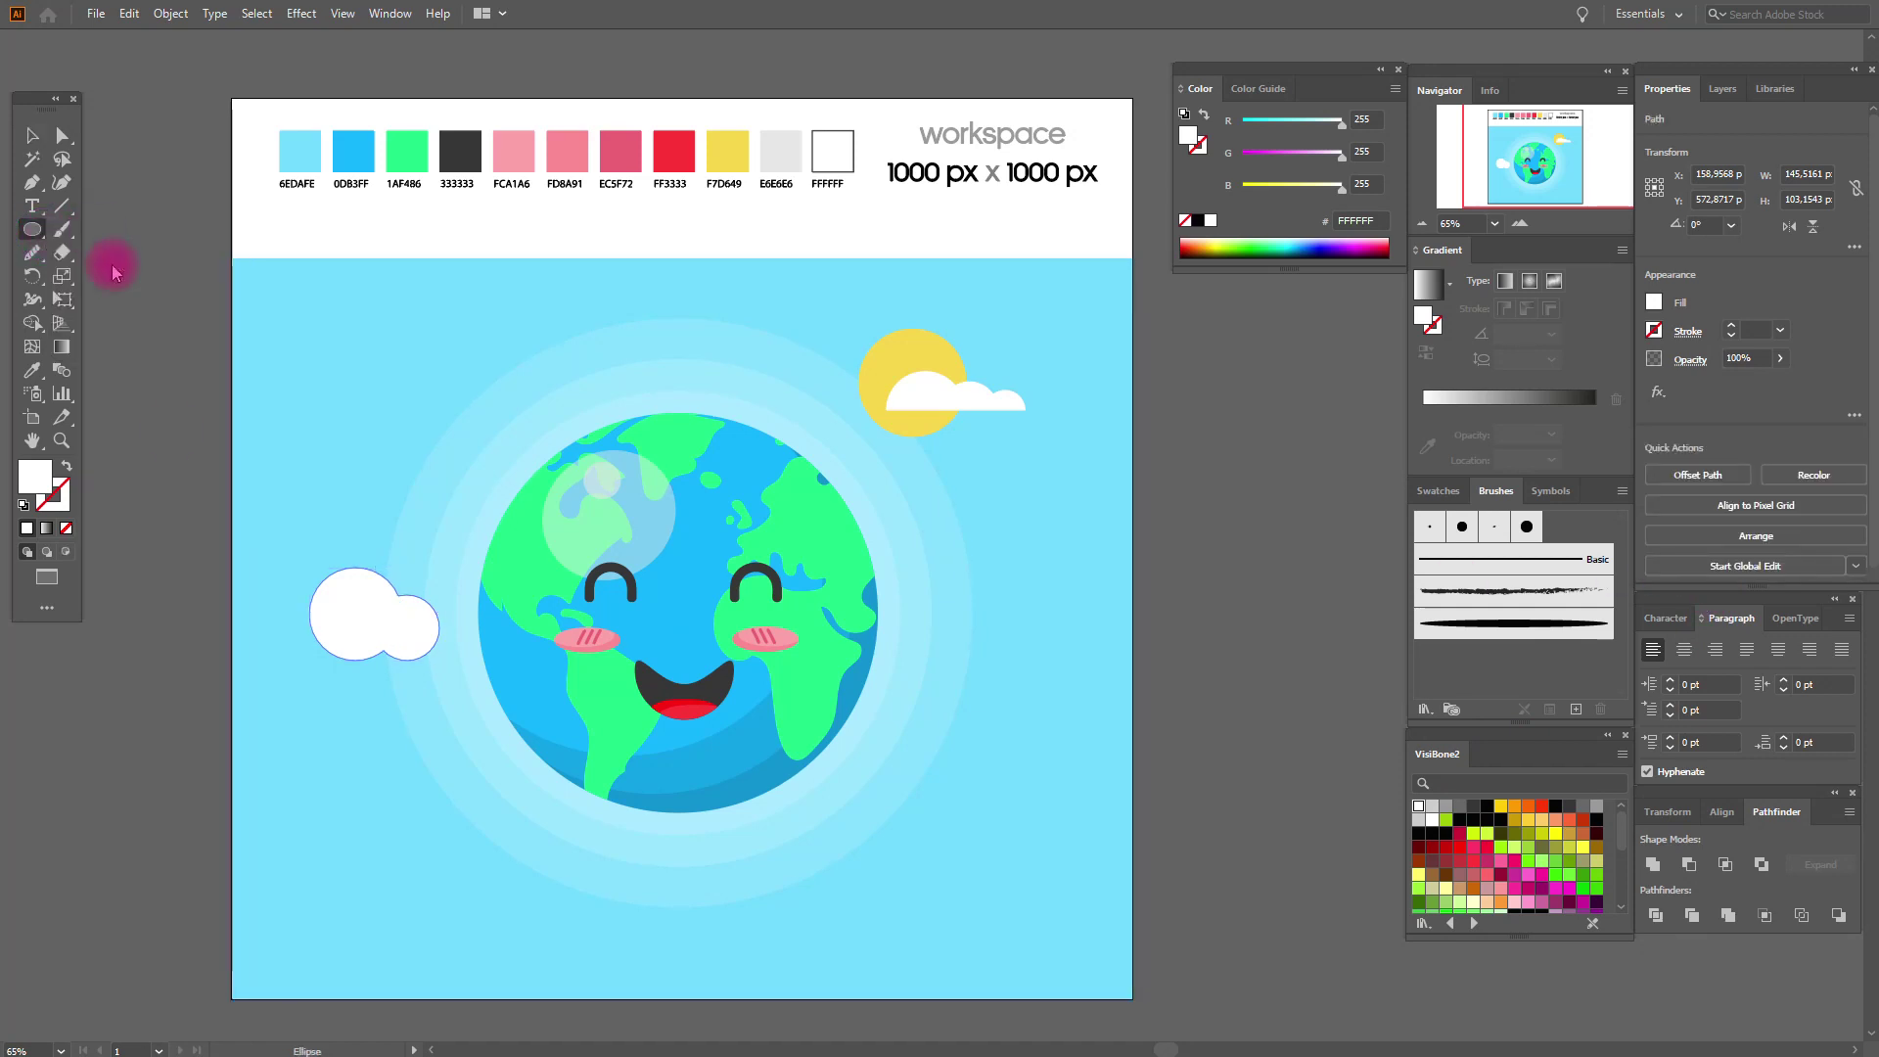
left_click_drag(281, 569, 479, 632)
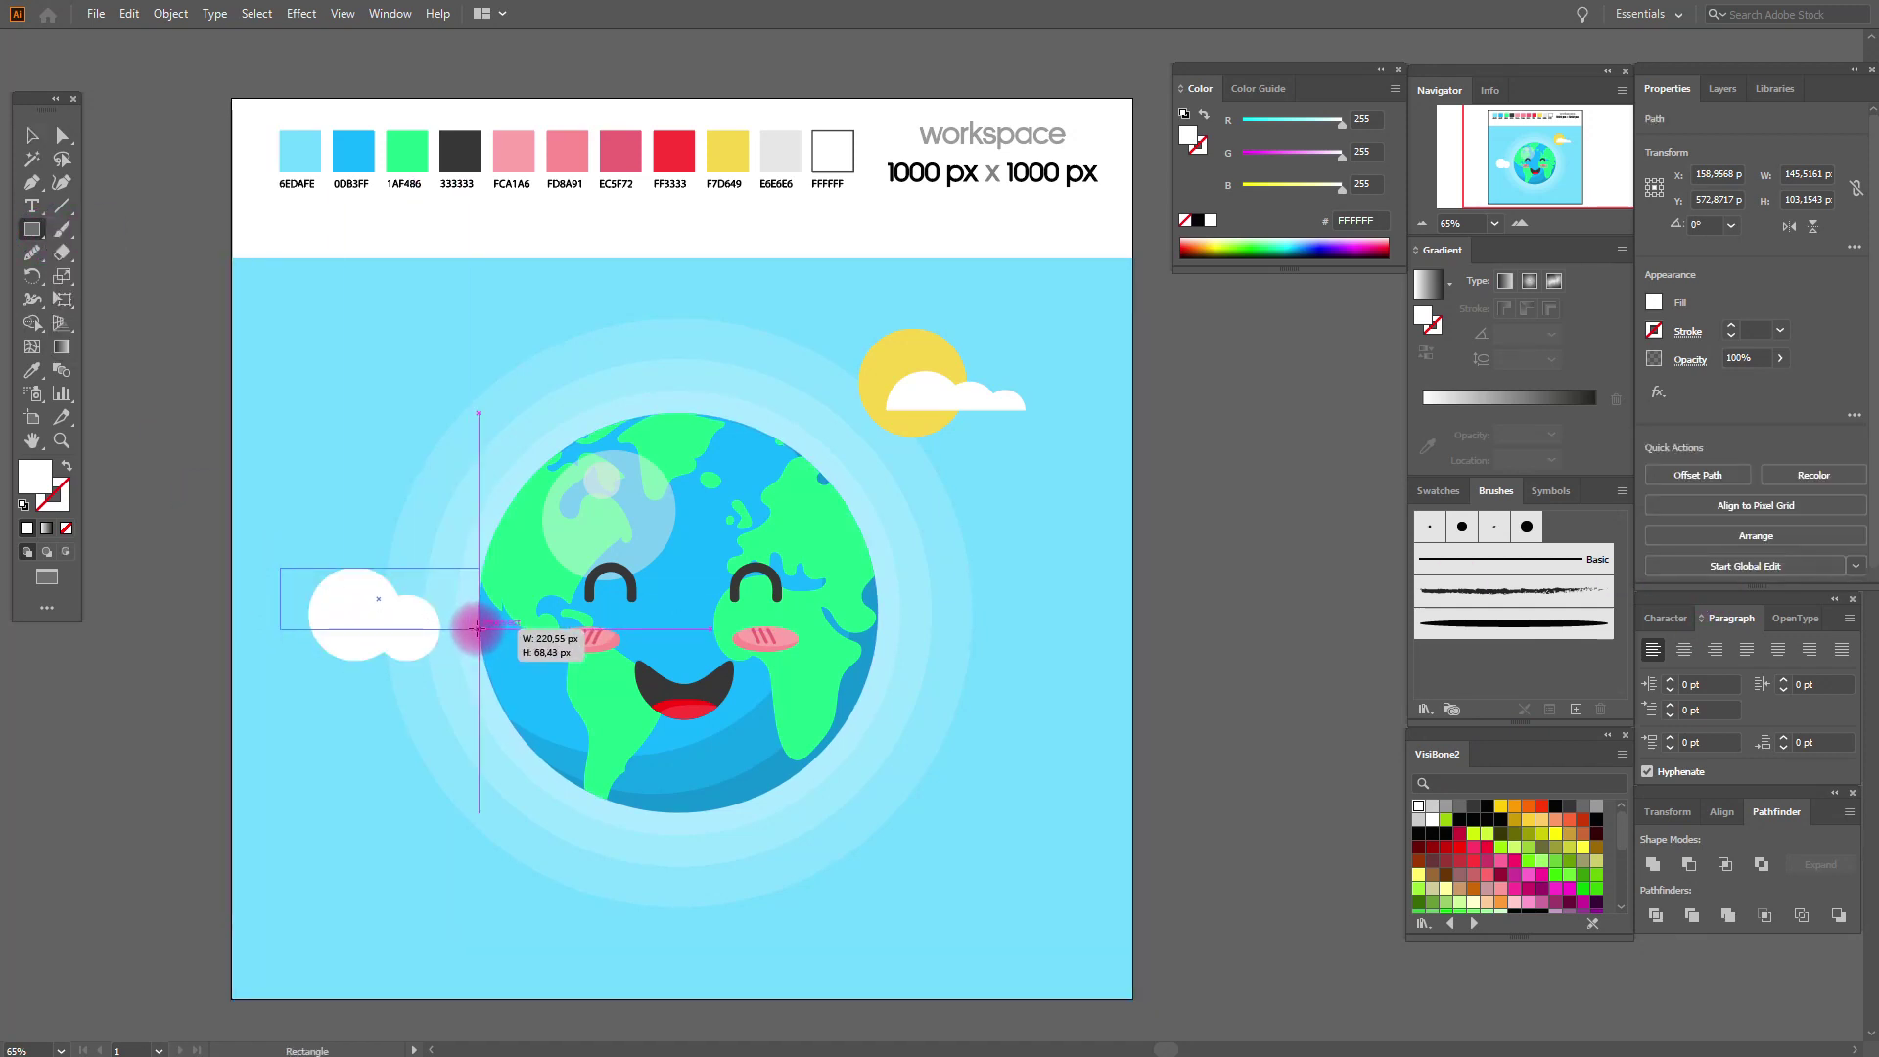
left_click(32, 135)
left_click(354, 639)
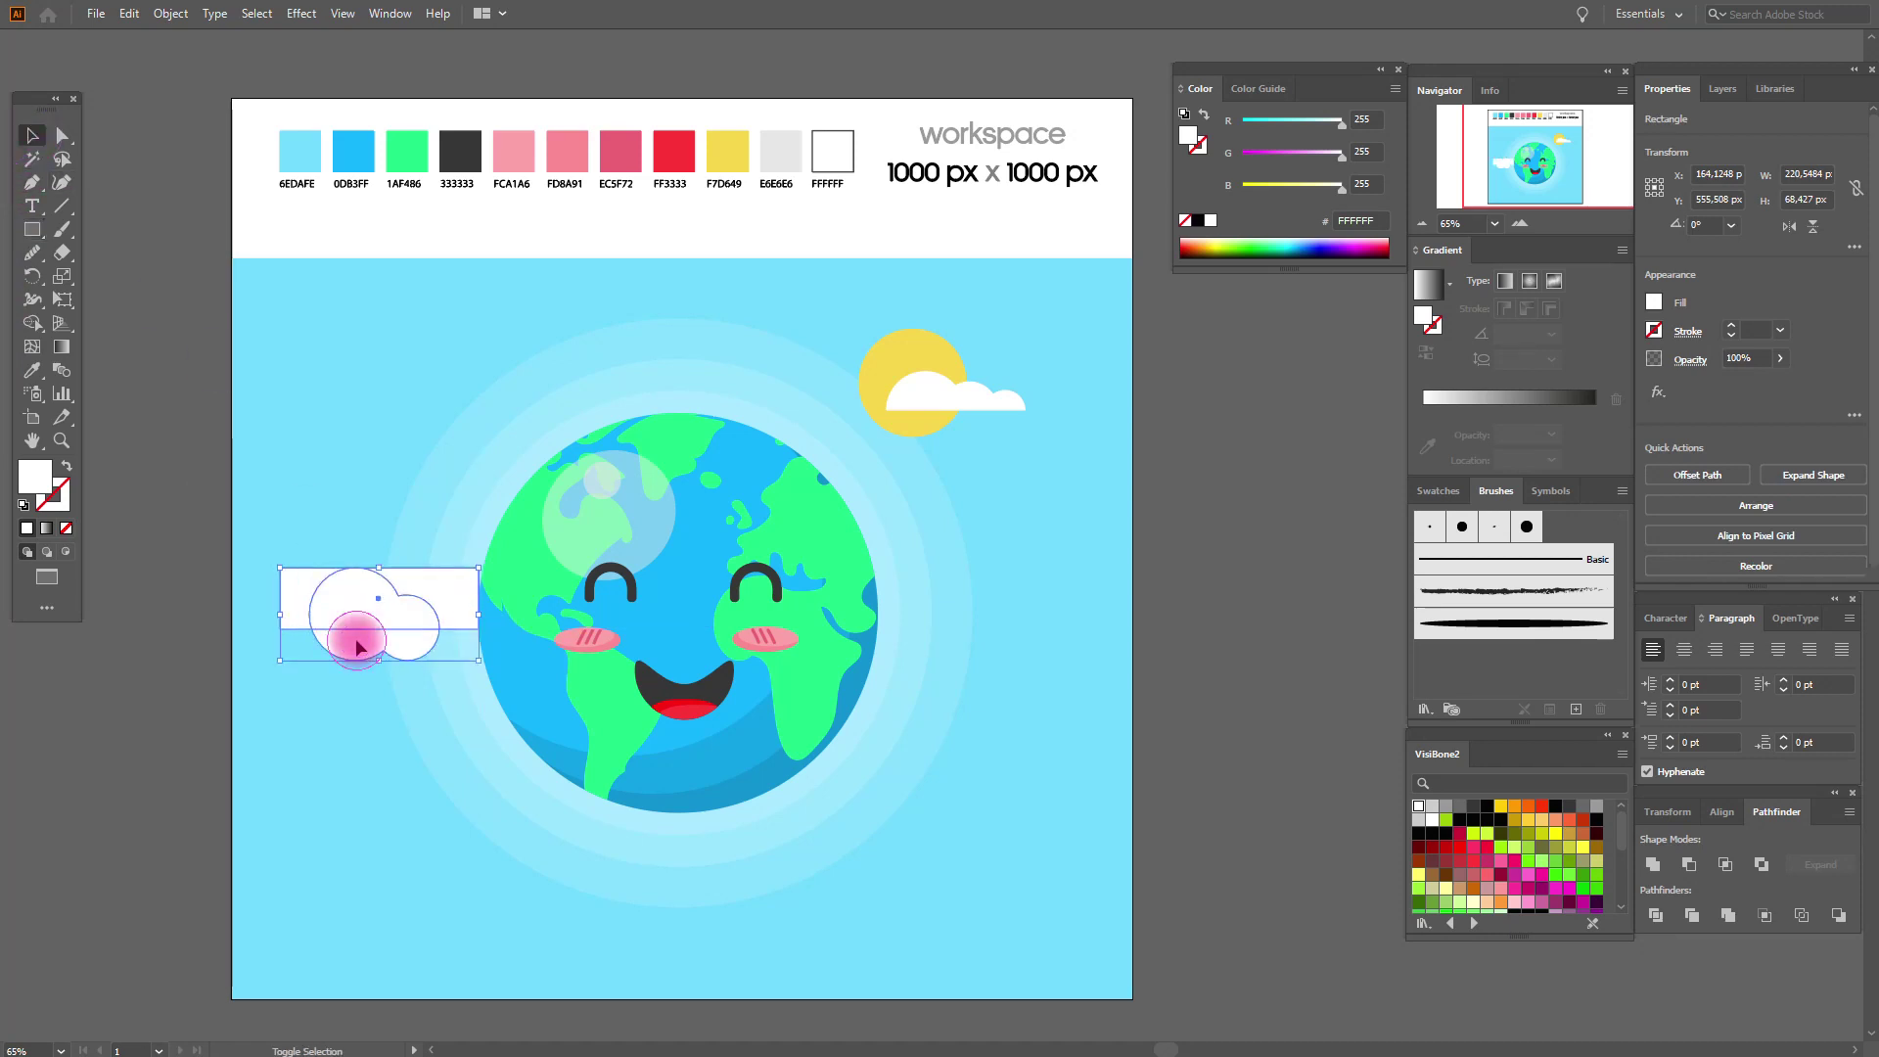
left_click(1728, 867)
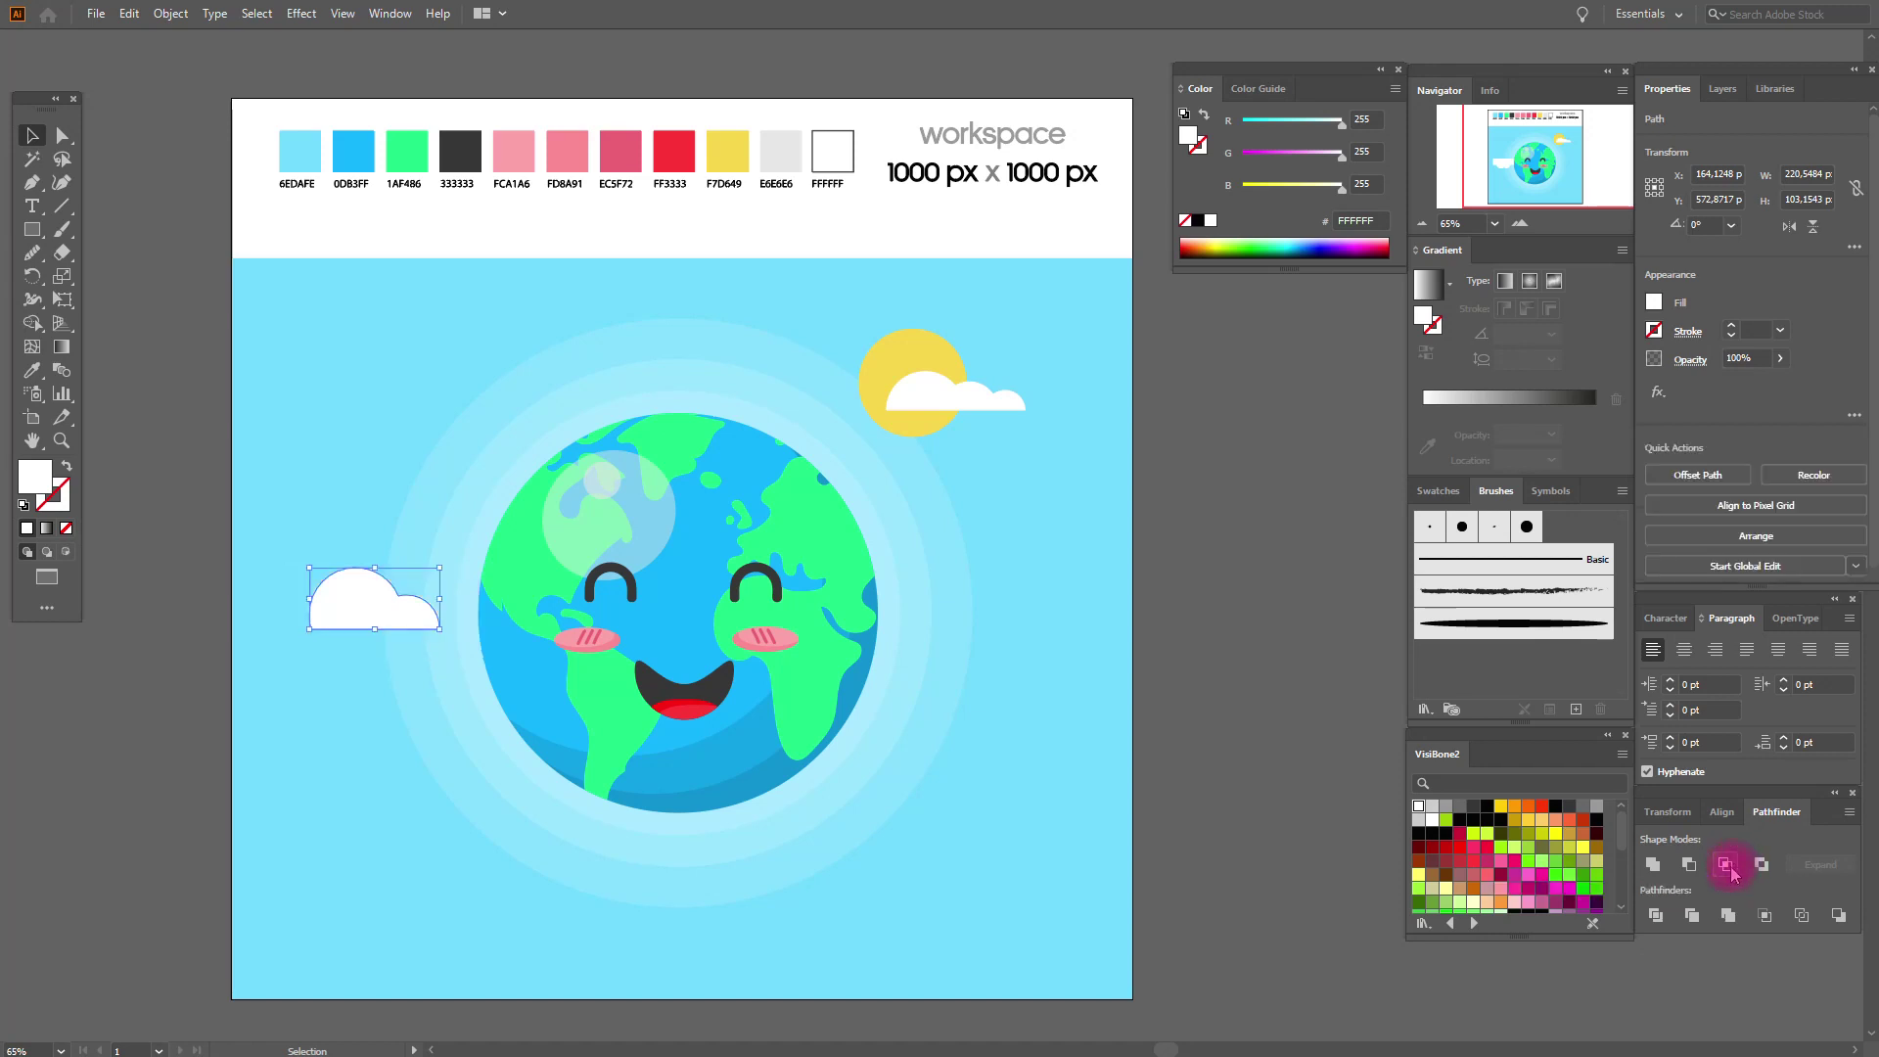
left_click(316, 423)
Draw two white circles below the globe and unite them into one cloud.
left_click(32, 229)
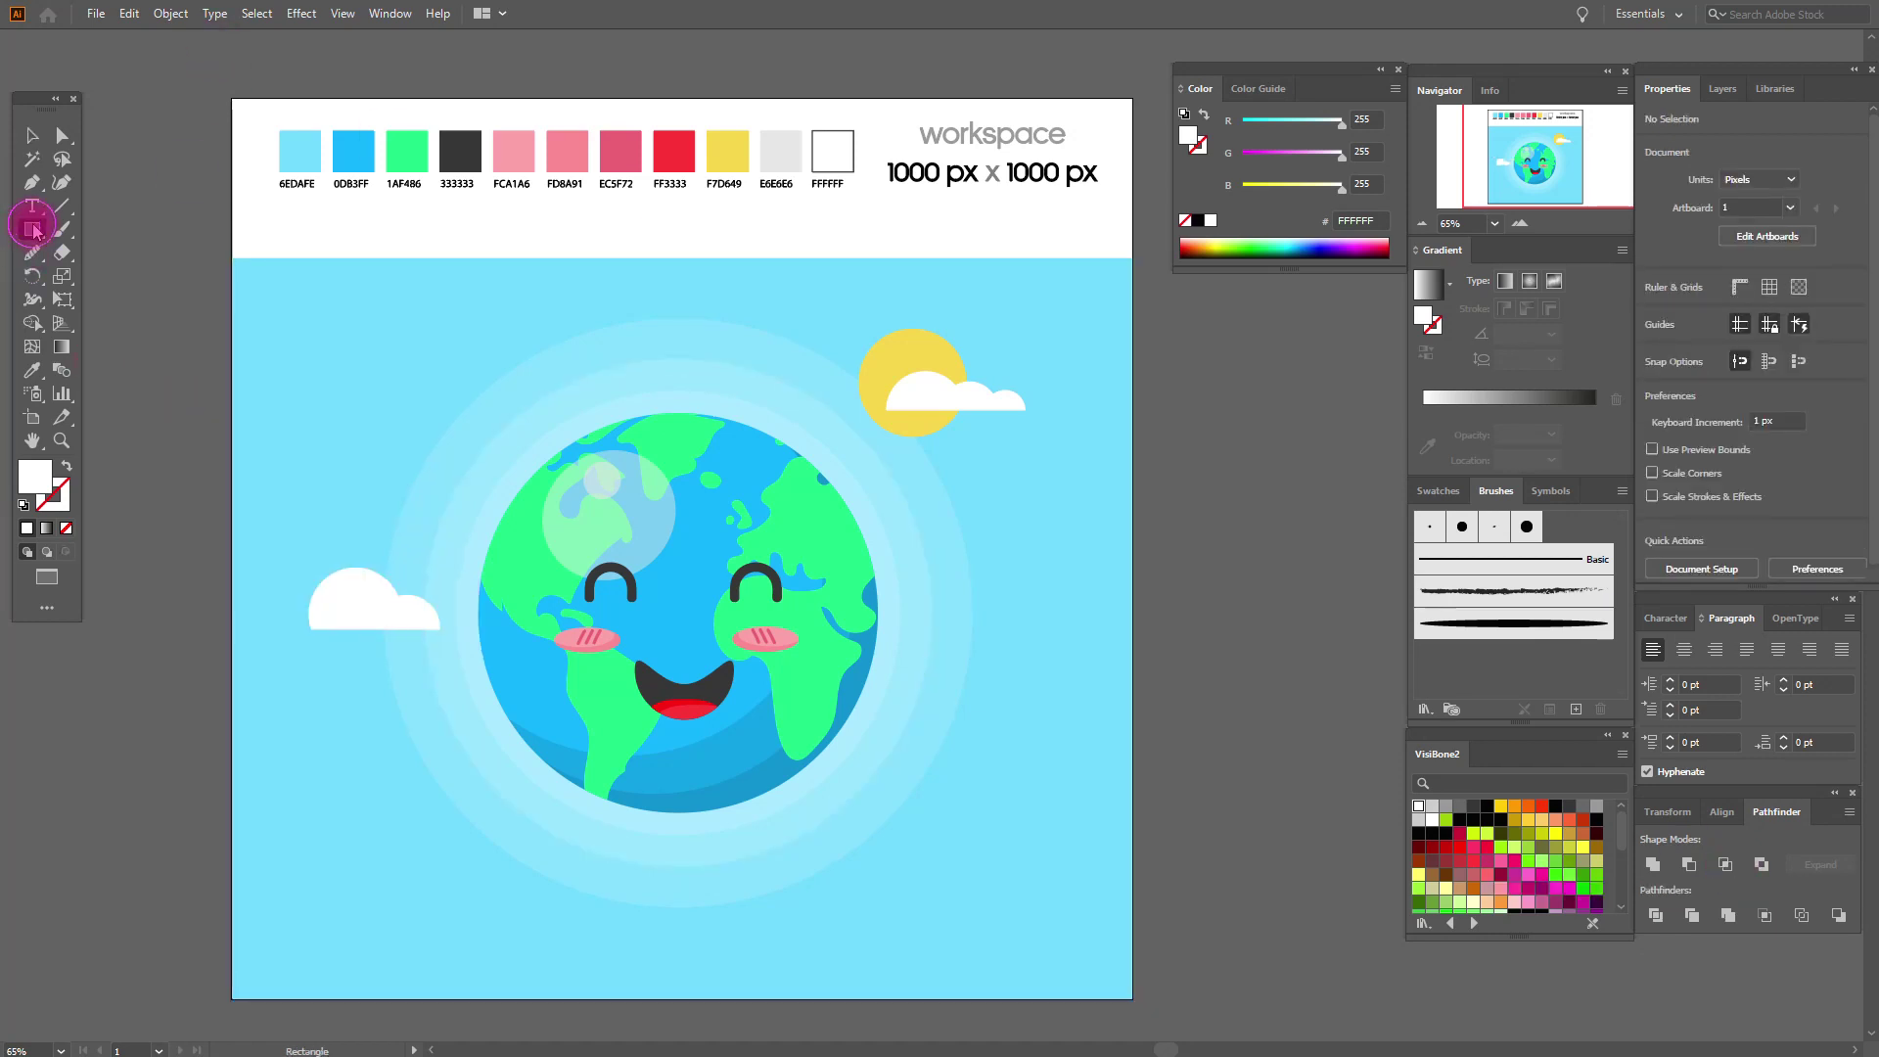
left_click_drag(34, 231, 137, 268)
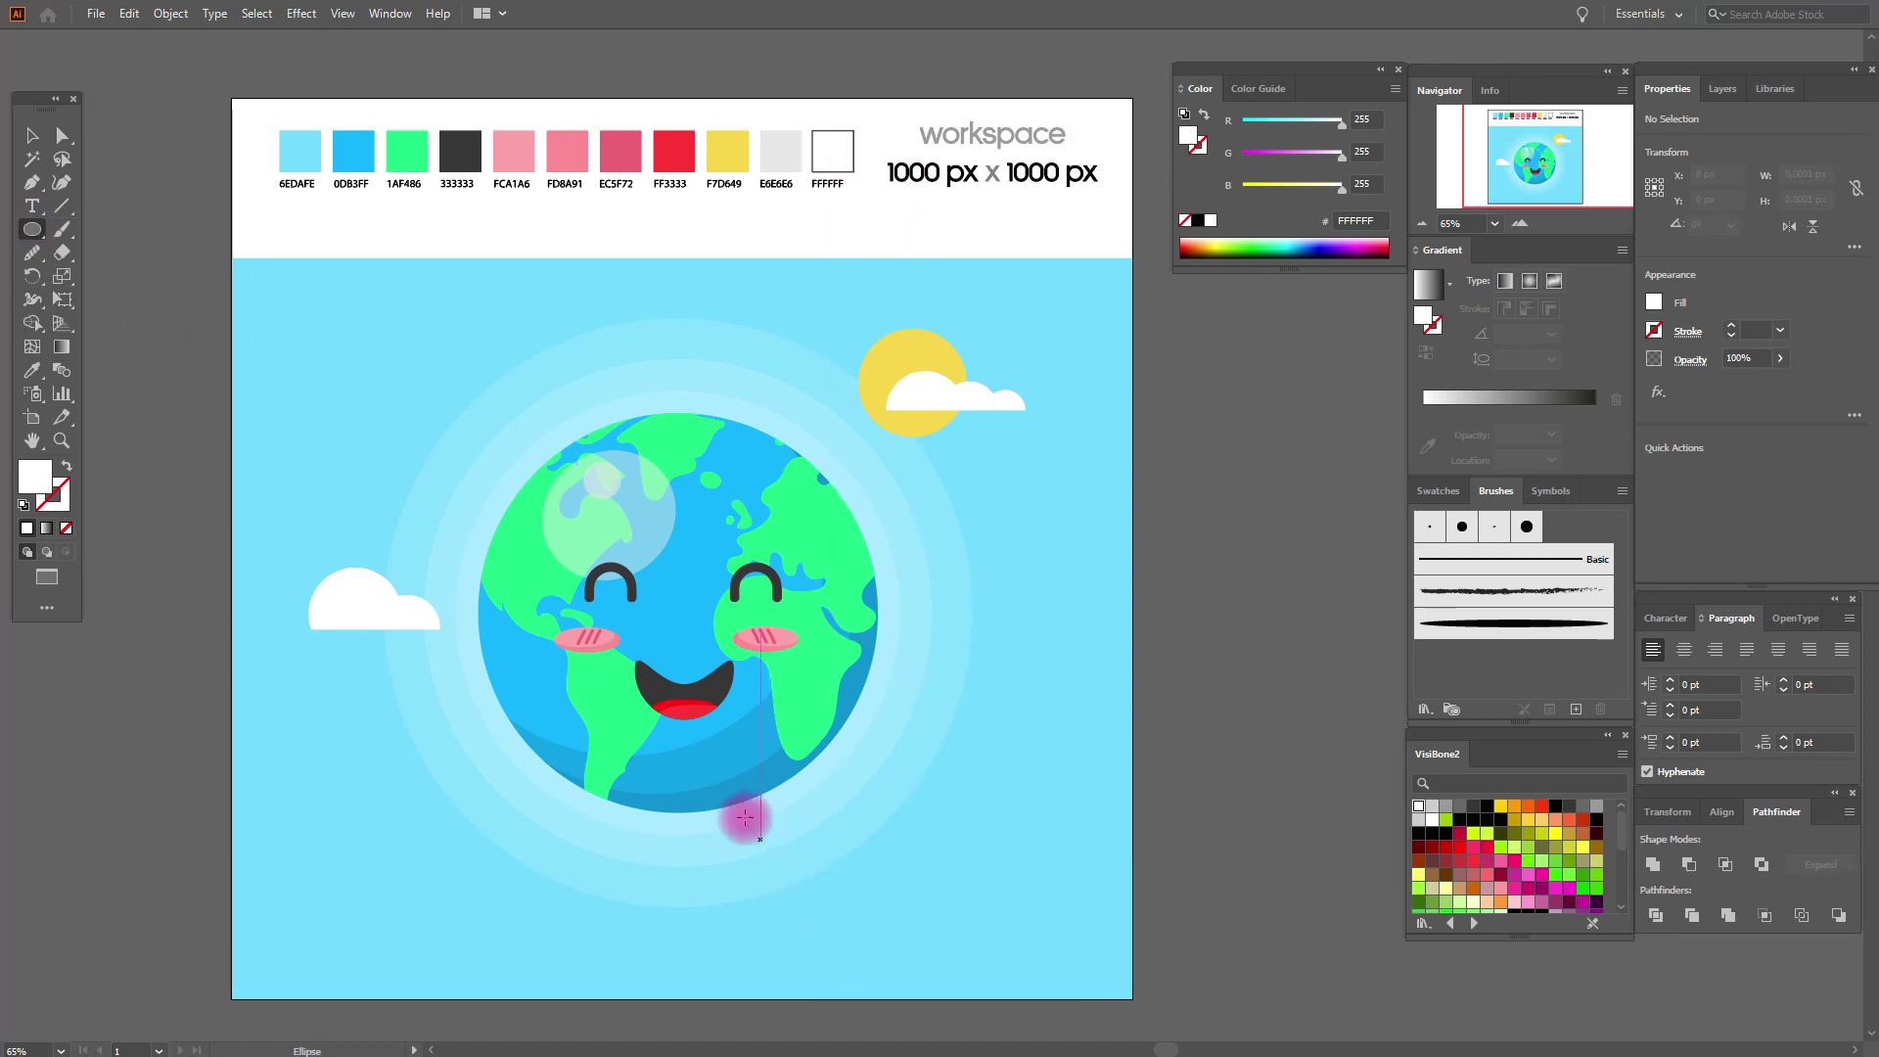
left_click_drag(747, 817, 846, 912)
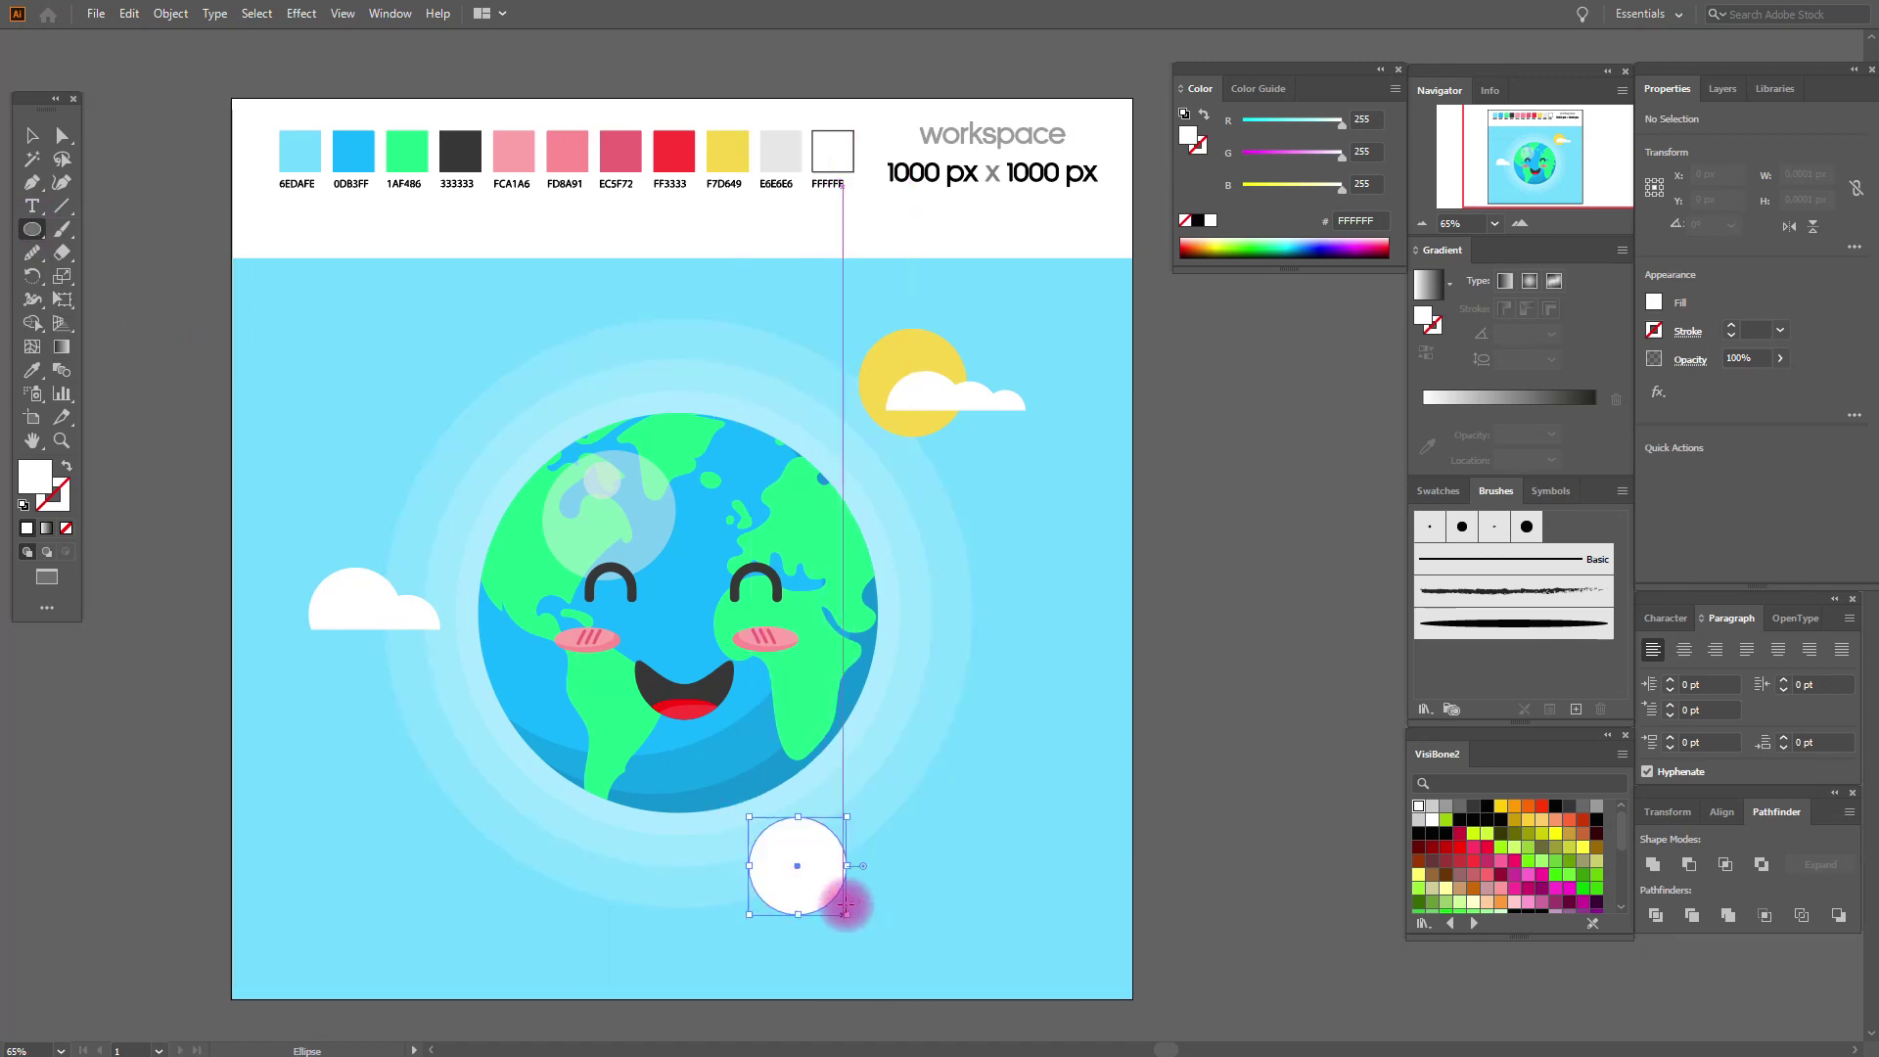
mouse_move(826, 838)
left_mouse_down()
mouse_move(889, 901)
mouse_move(825, 888)
left_mouse_up()
left_click(43, 139)
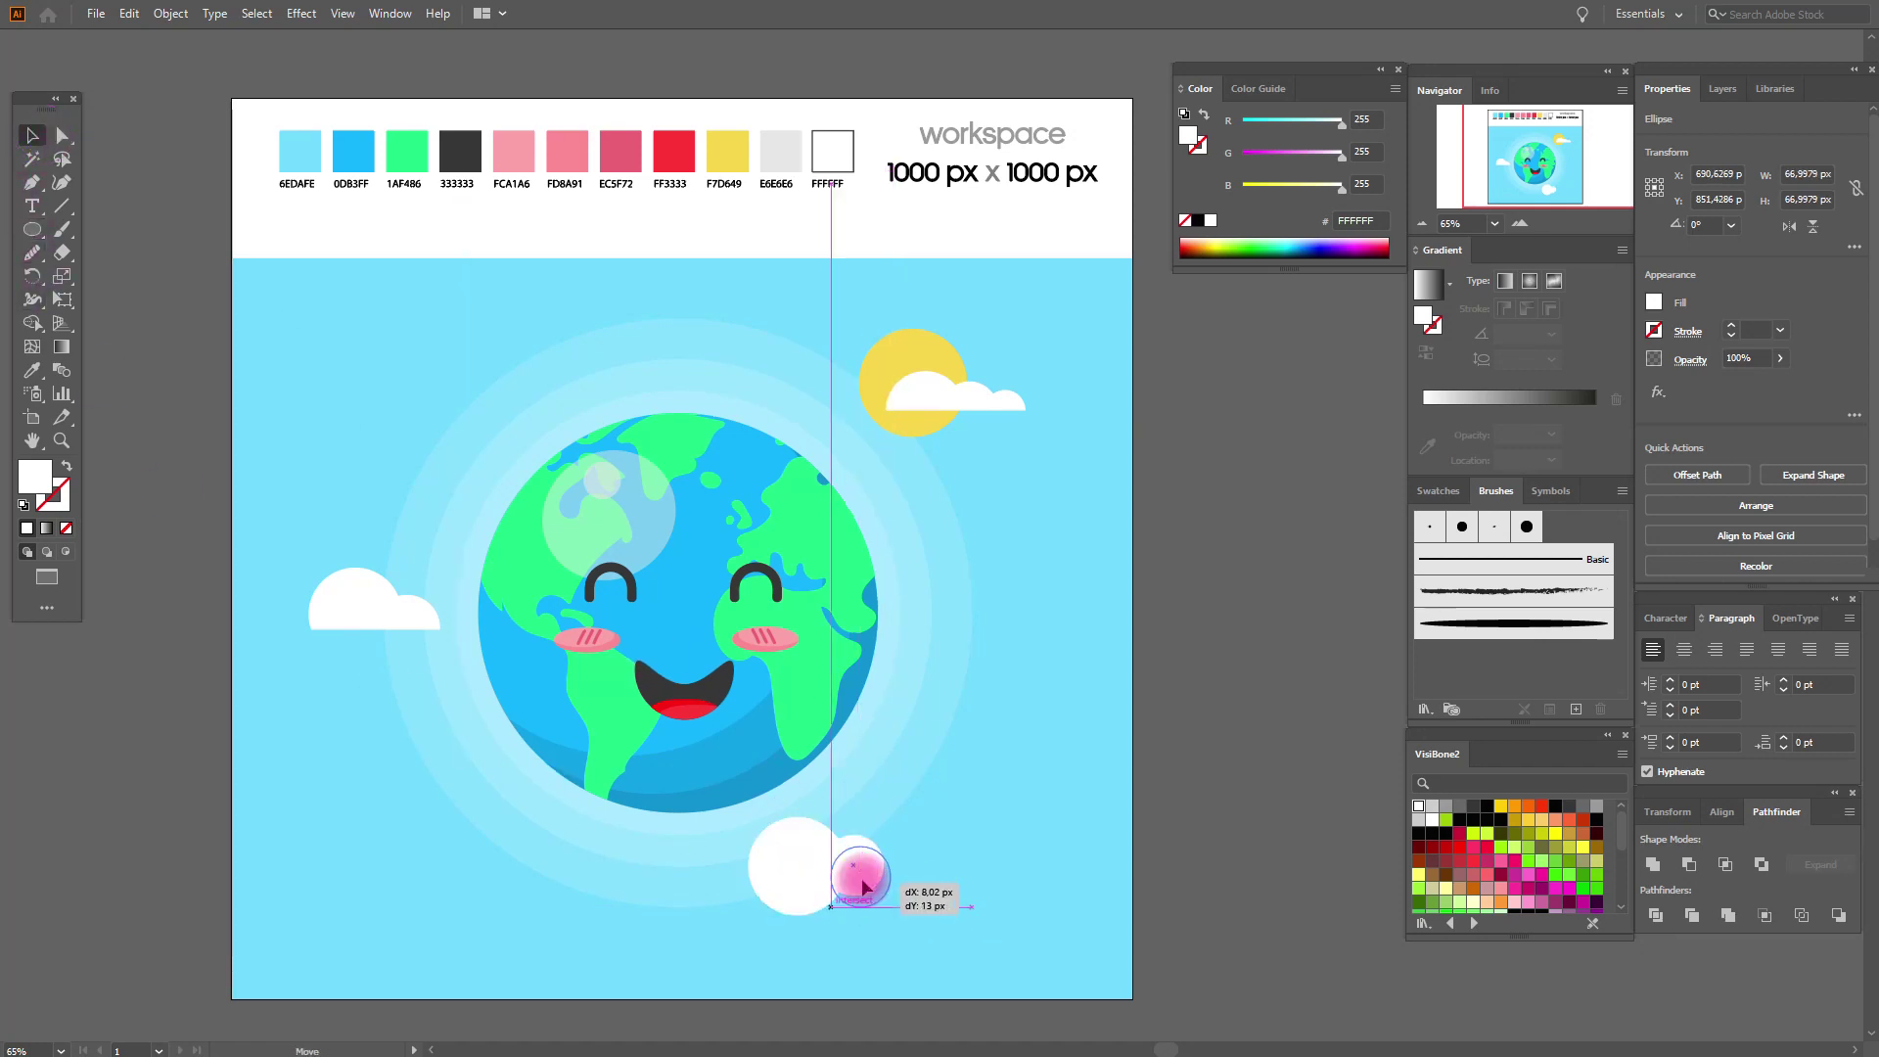
left_click(797, 867, "shift")
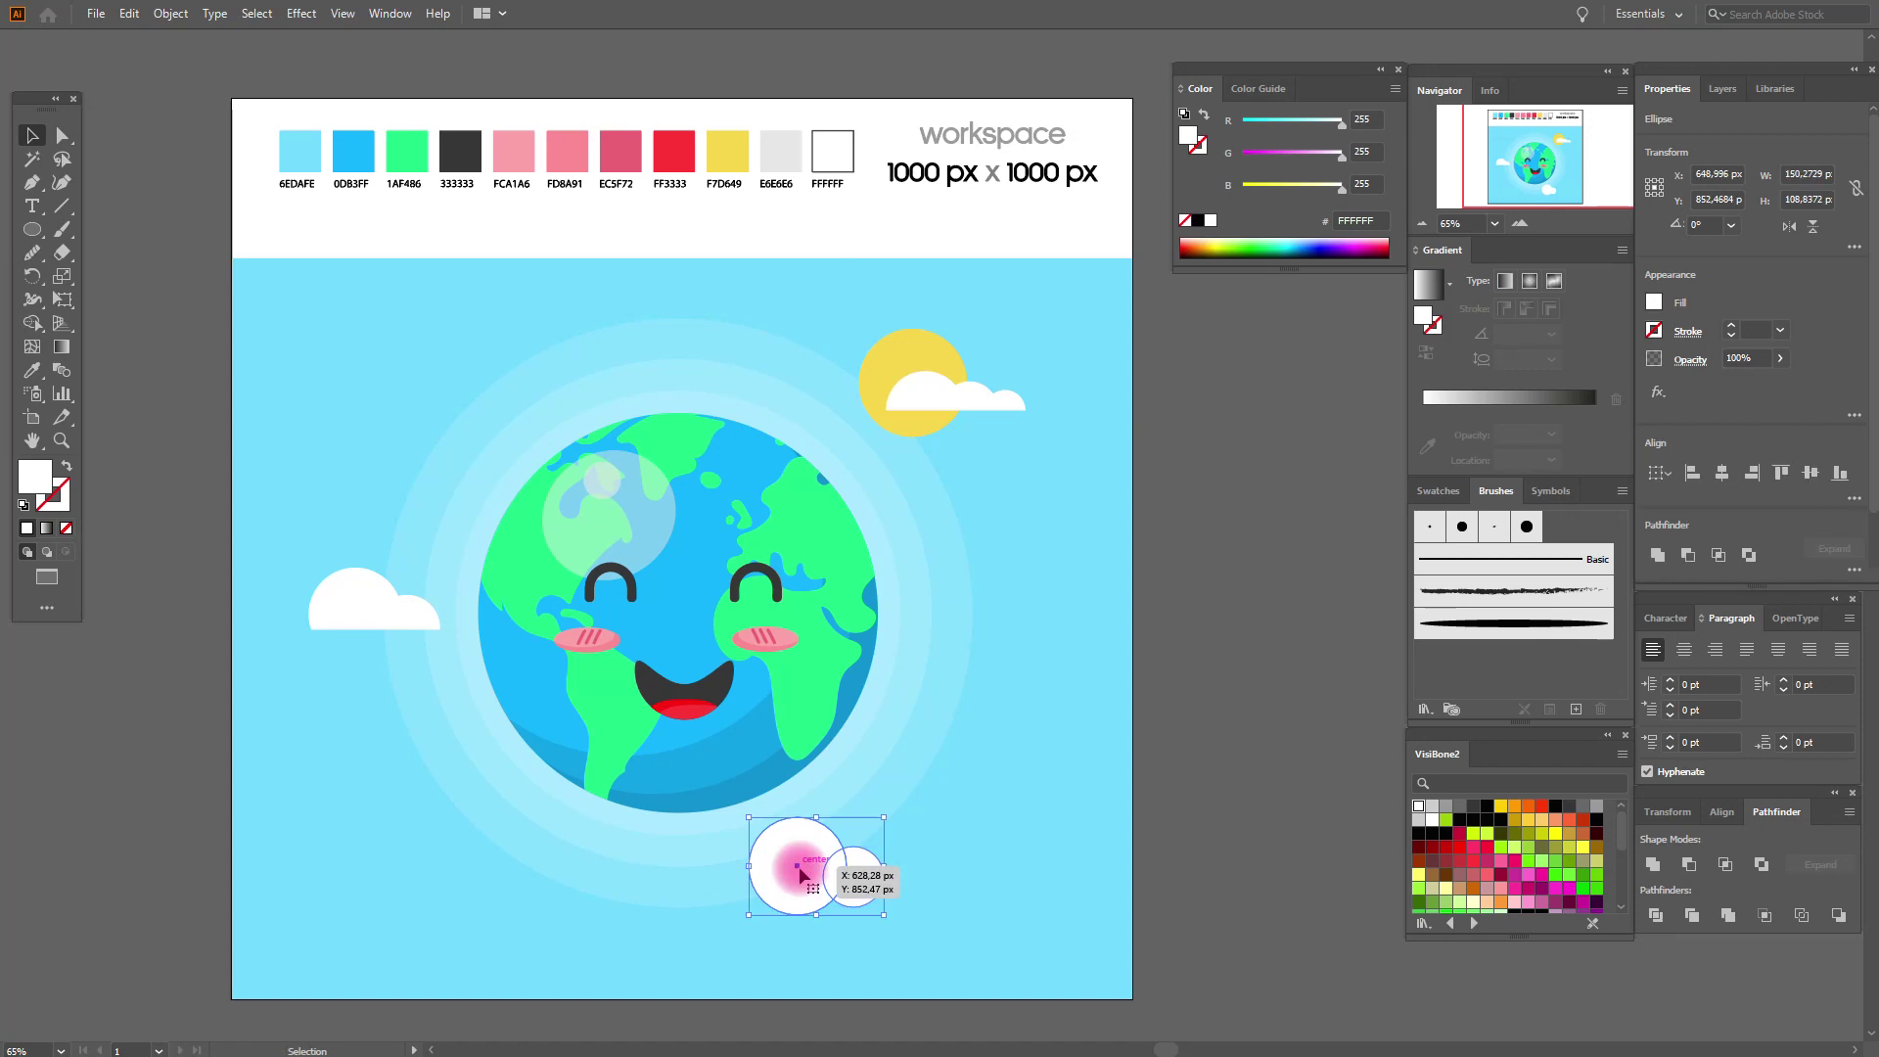
left_click(1654, 864)
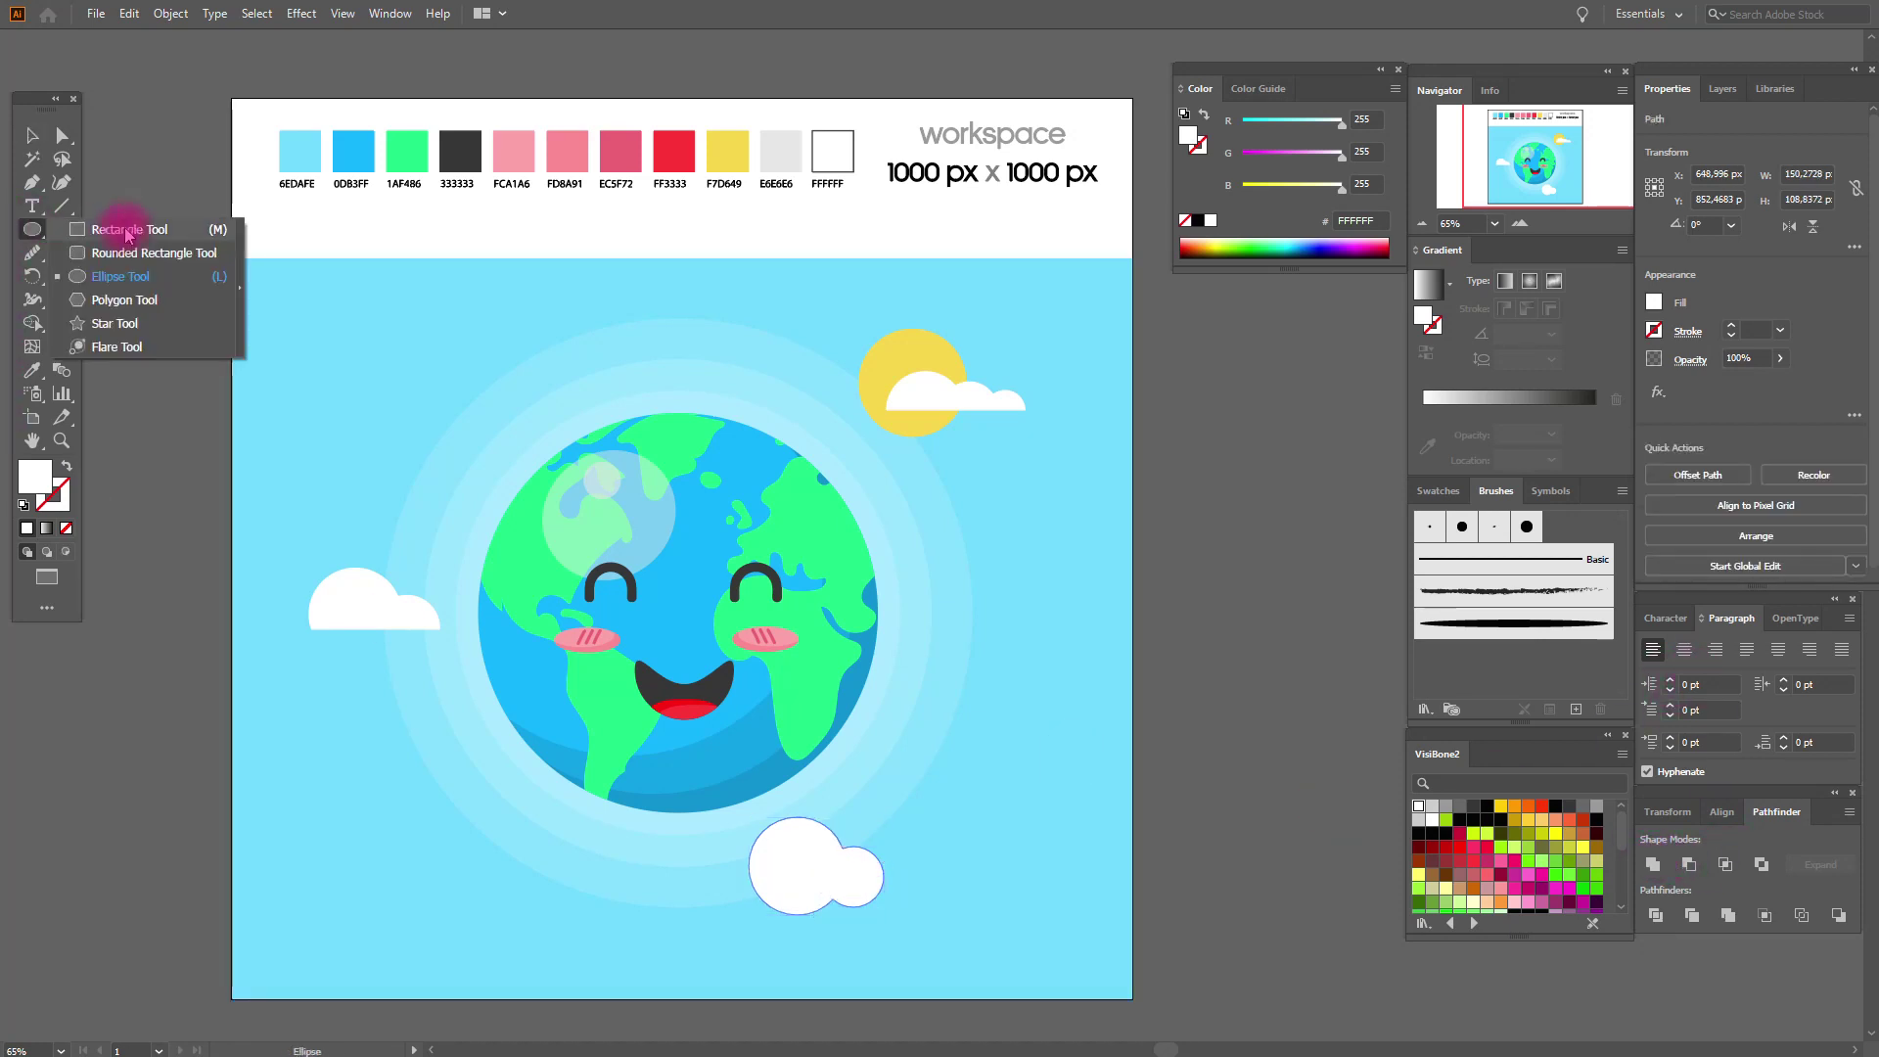
Intersect the cloud with a rectangle to flatten its bottom, then nudge it into place.
left_click_drag(33, 229, 127, 223)
left_click_drag(710, 810, 932, 874)
left_click(832, 886, "shift")
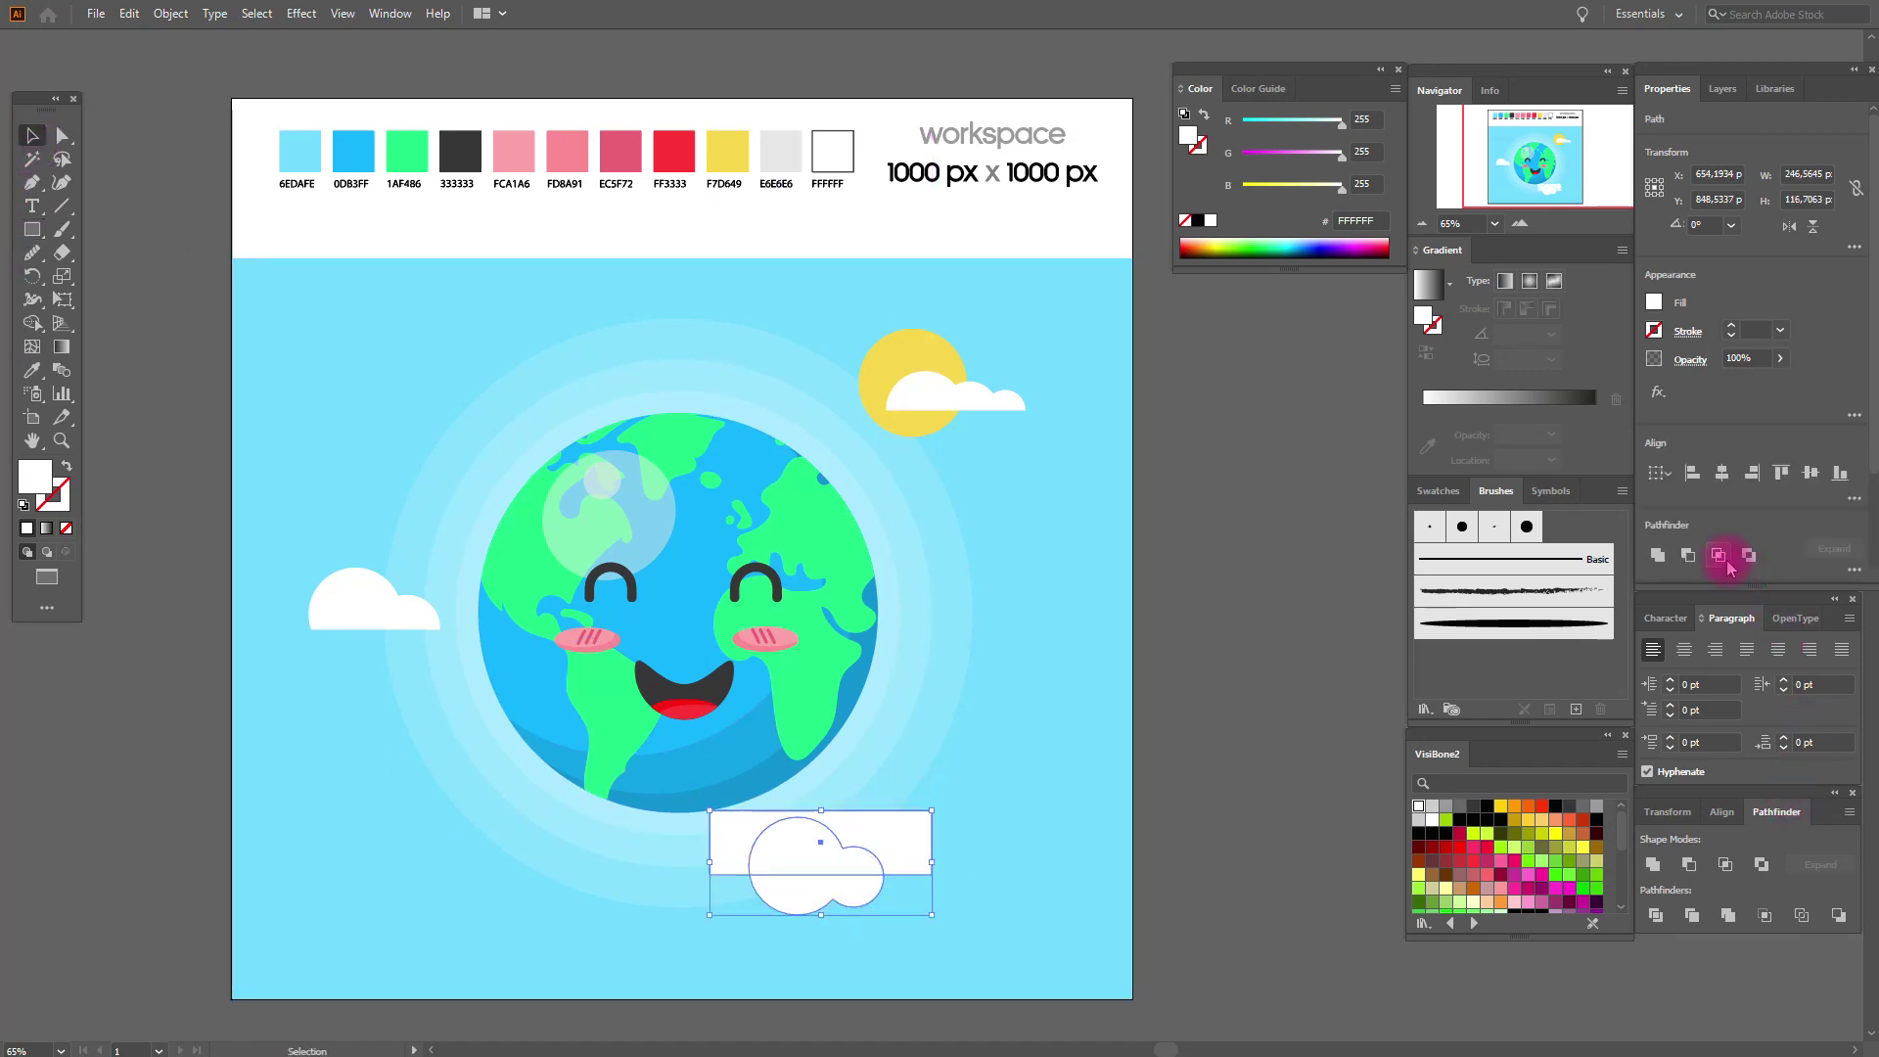
left_click(1727, 566)
left_click(1188, 793)
left_click_drag(826, 871, 850, 881)
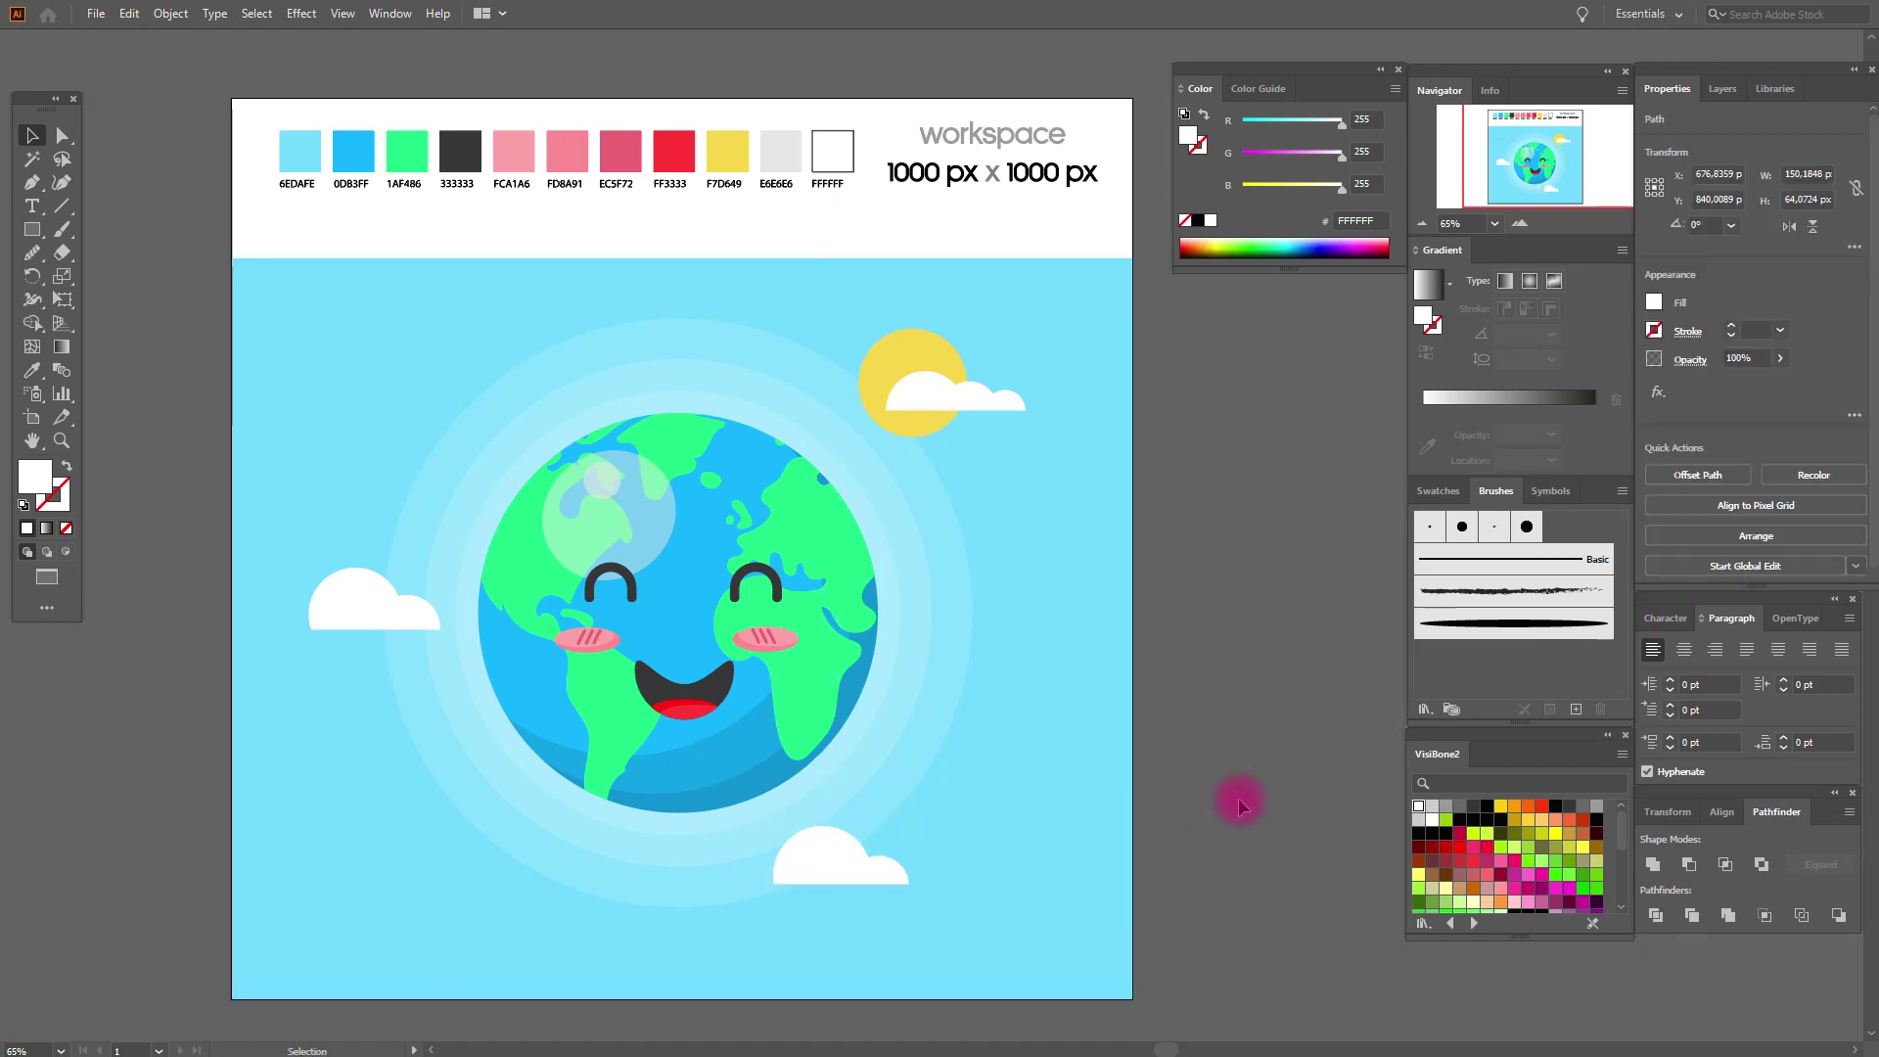
With the Ellipse tool, draw the first small white dots above and beside the globe.
left_click(1240, 804)
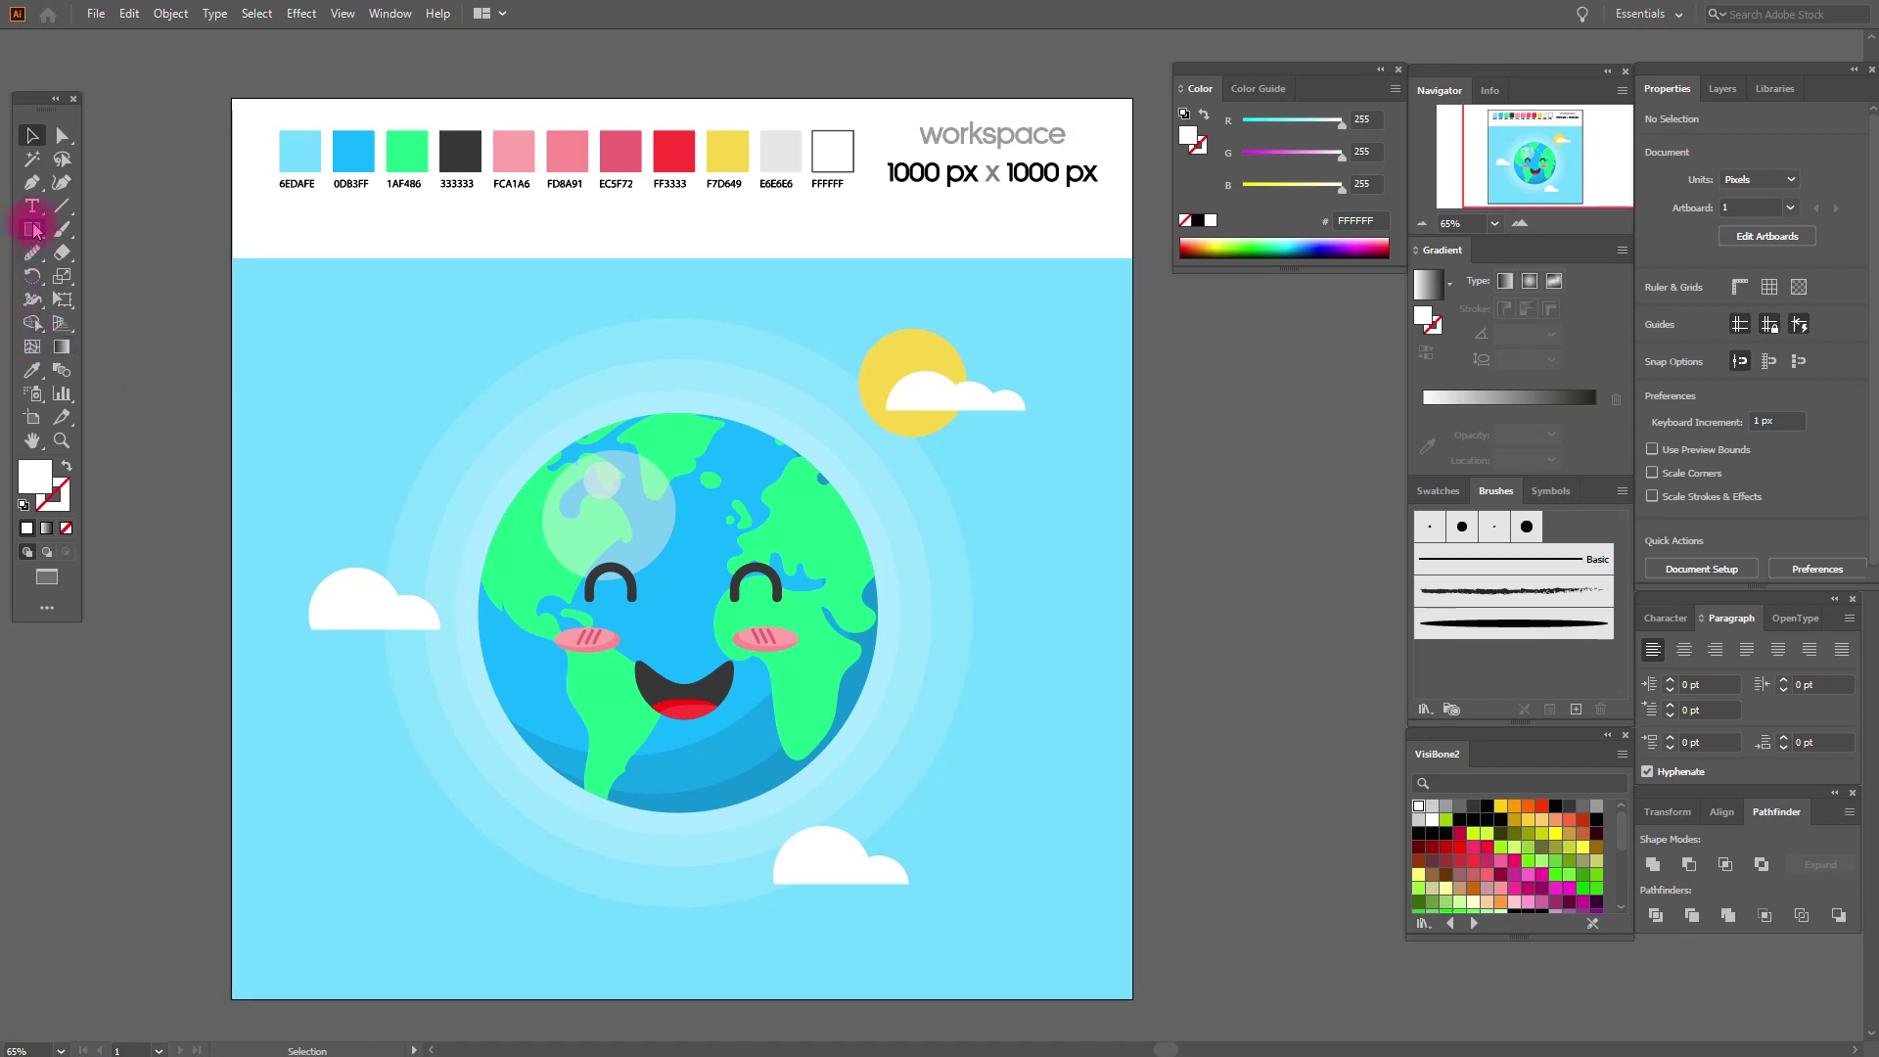
left_click_drag(458, 341, 464, 350)
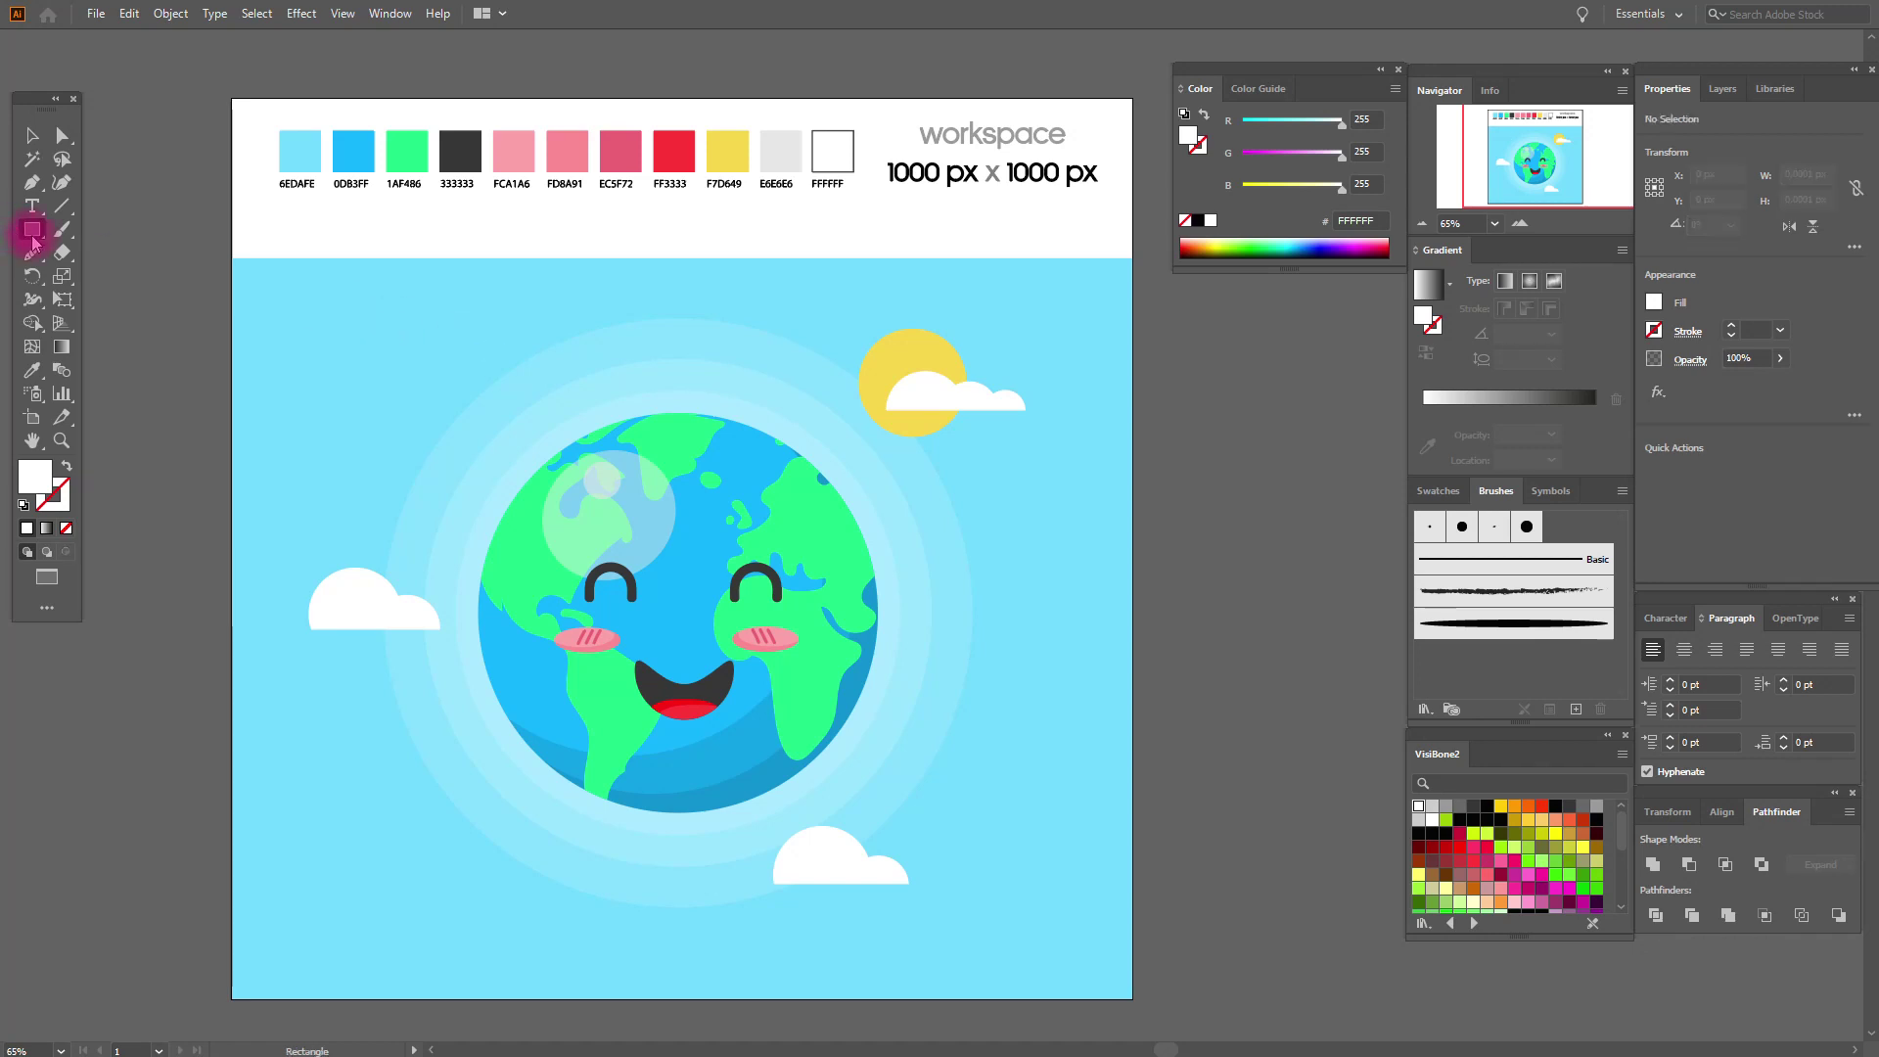
left_click_drag(33, 239, 127, 266)
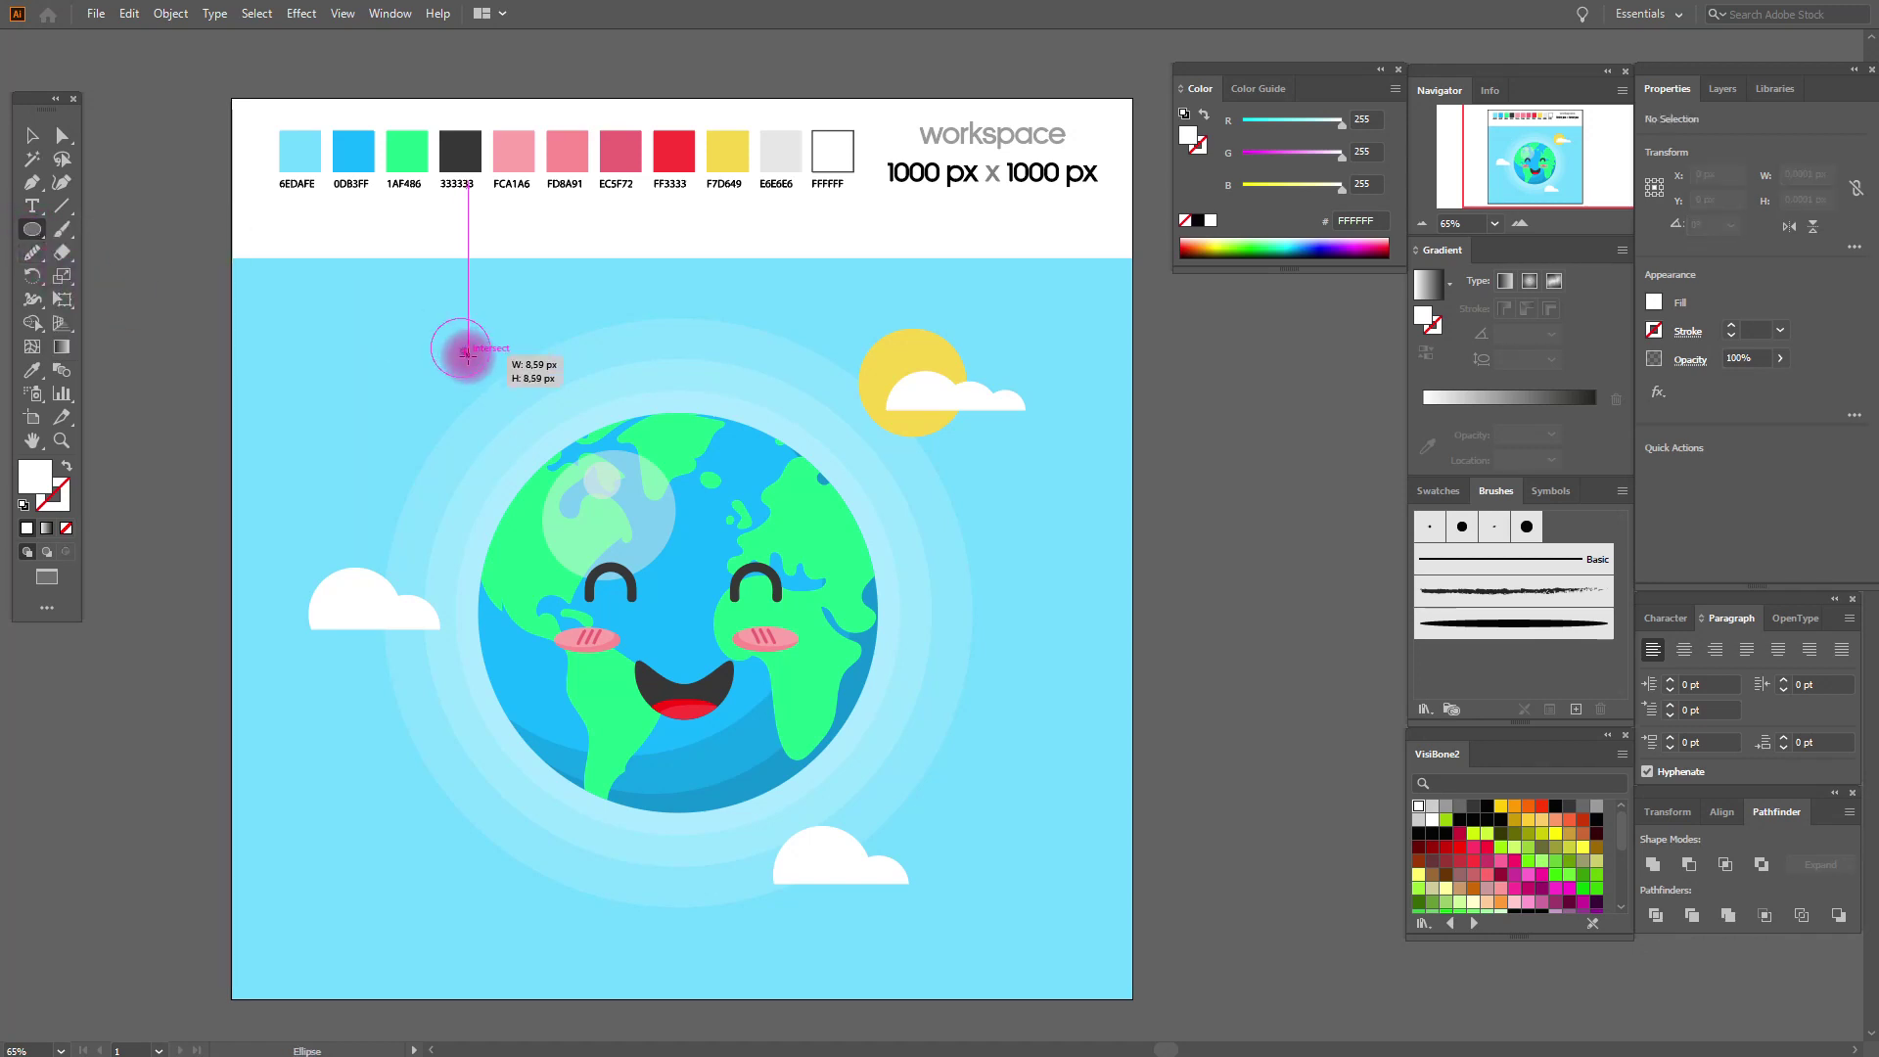
left_click_drag(630, 358, 642, 370)
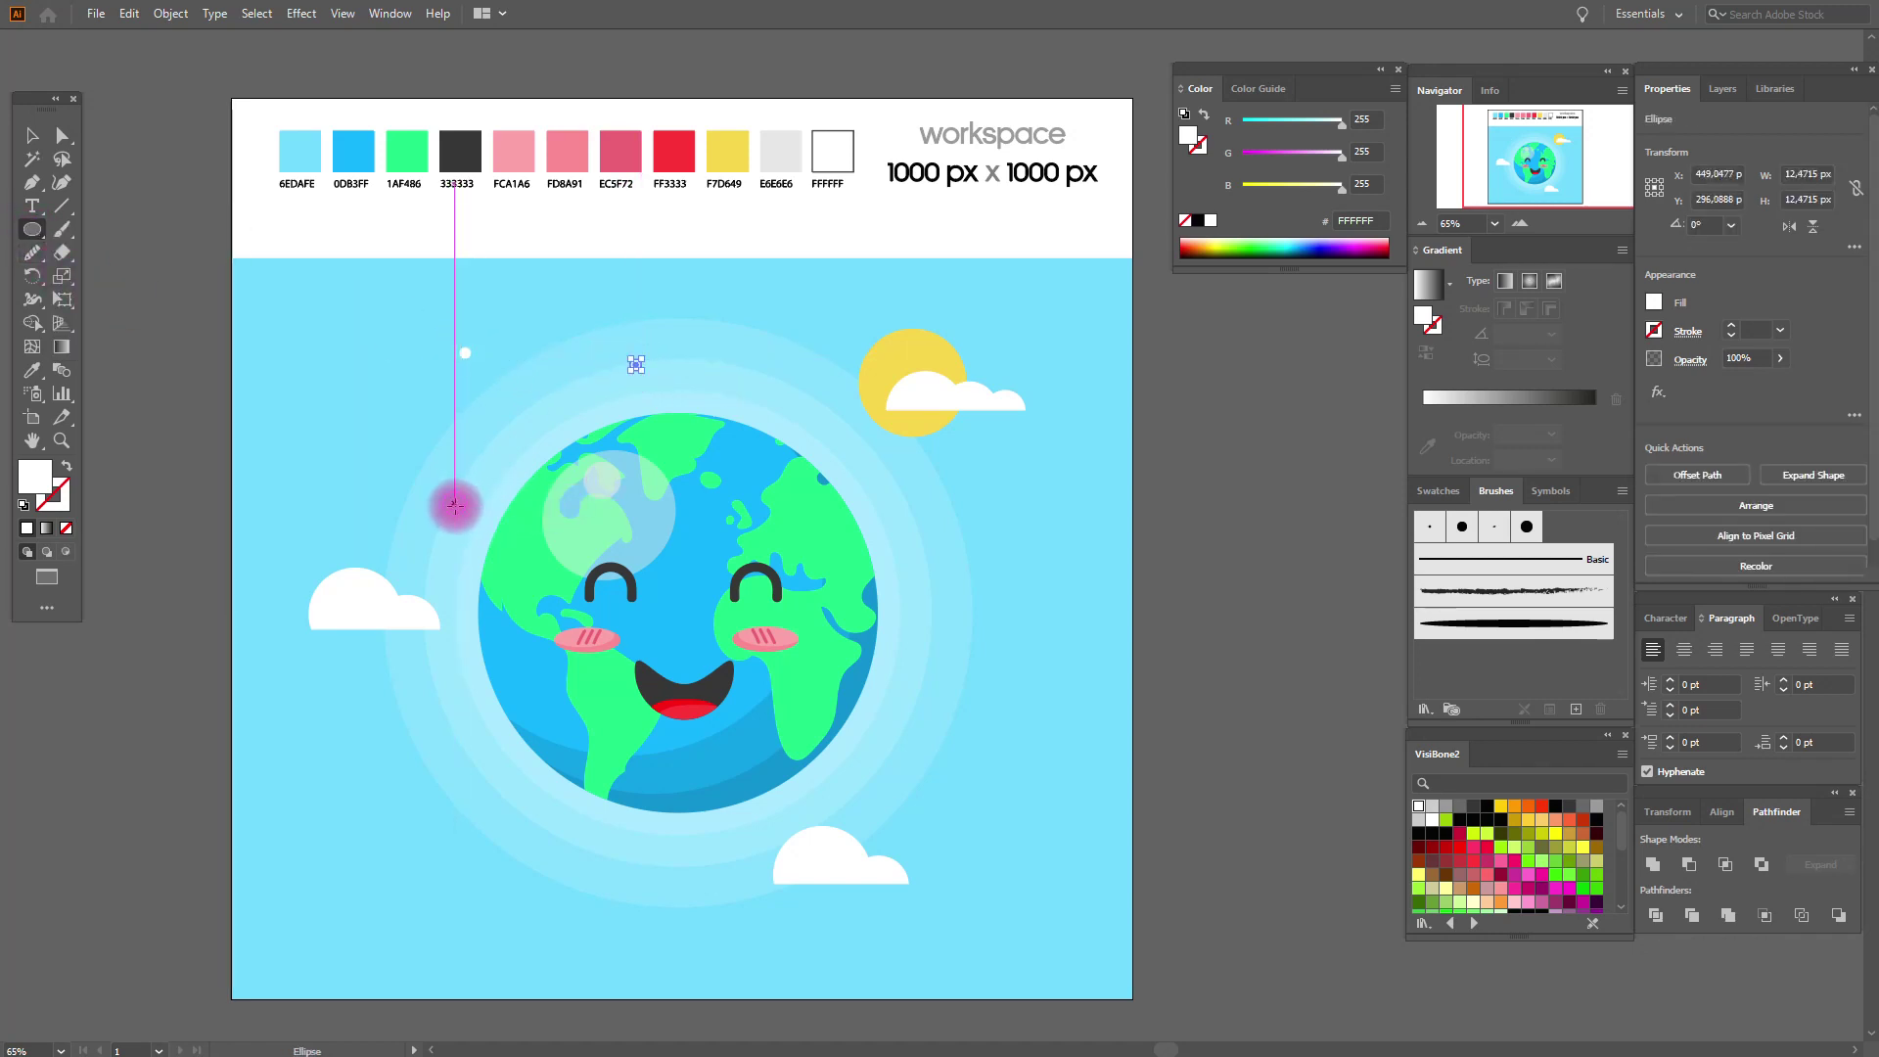
left_click_drag(454, 500, 465, 513)
left_click_drag(916, 526, 928, 538)
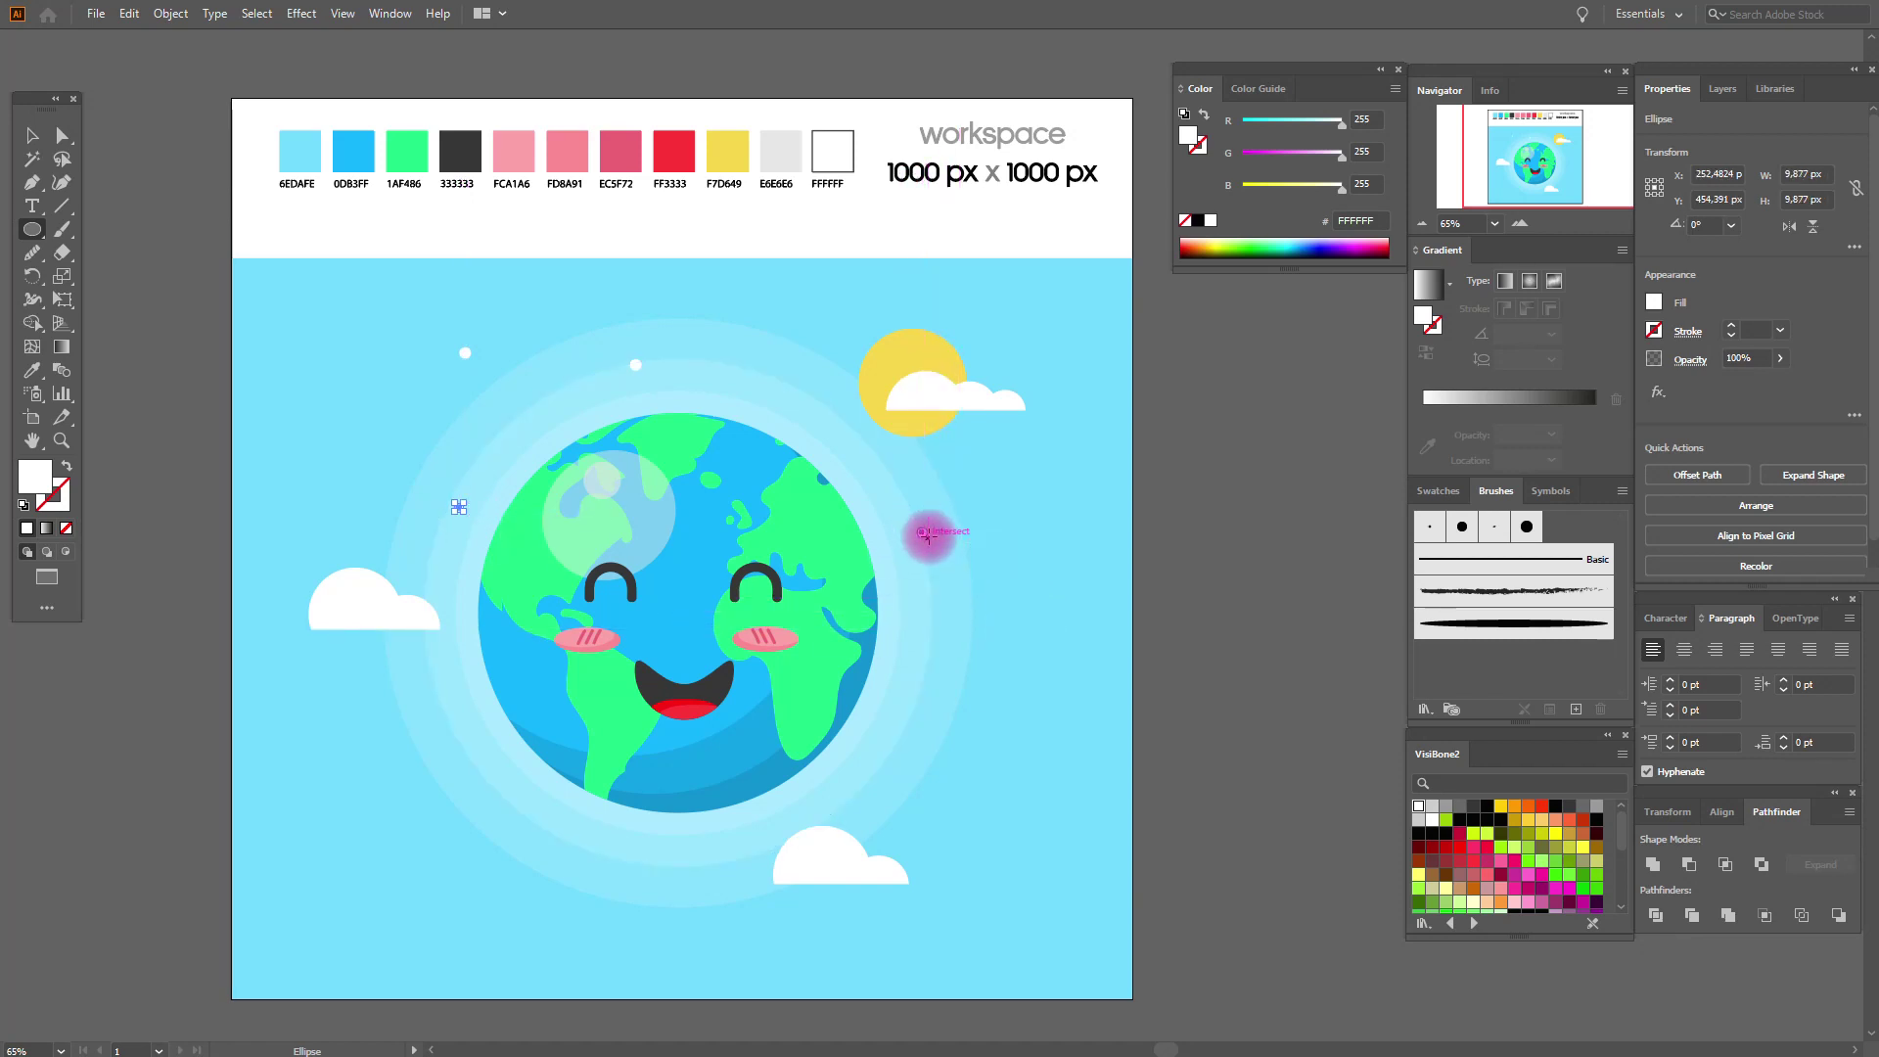
Add more white dots at the globe's lower left, lower right and upper right near the sun.
left_click_drag(819, 321, 822, 320)
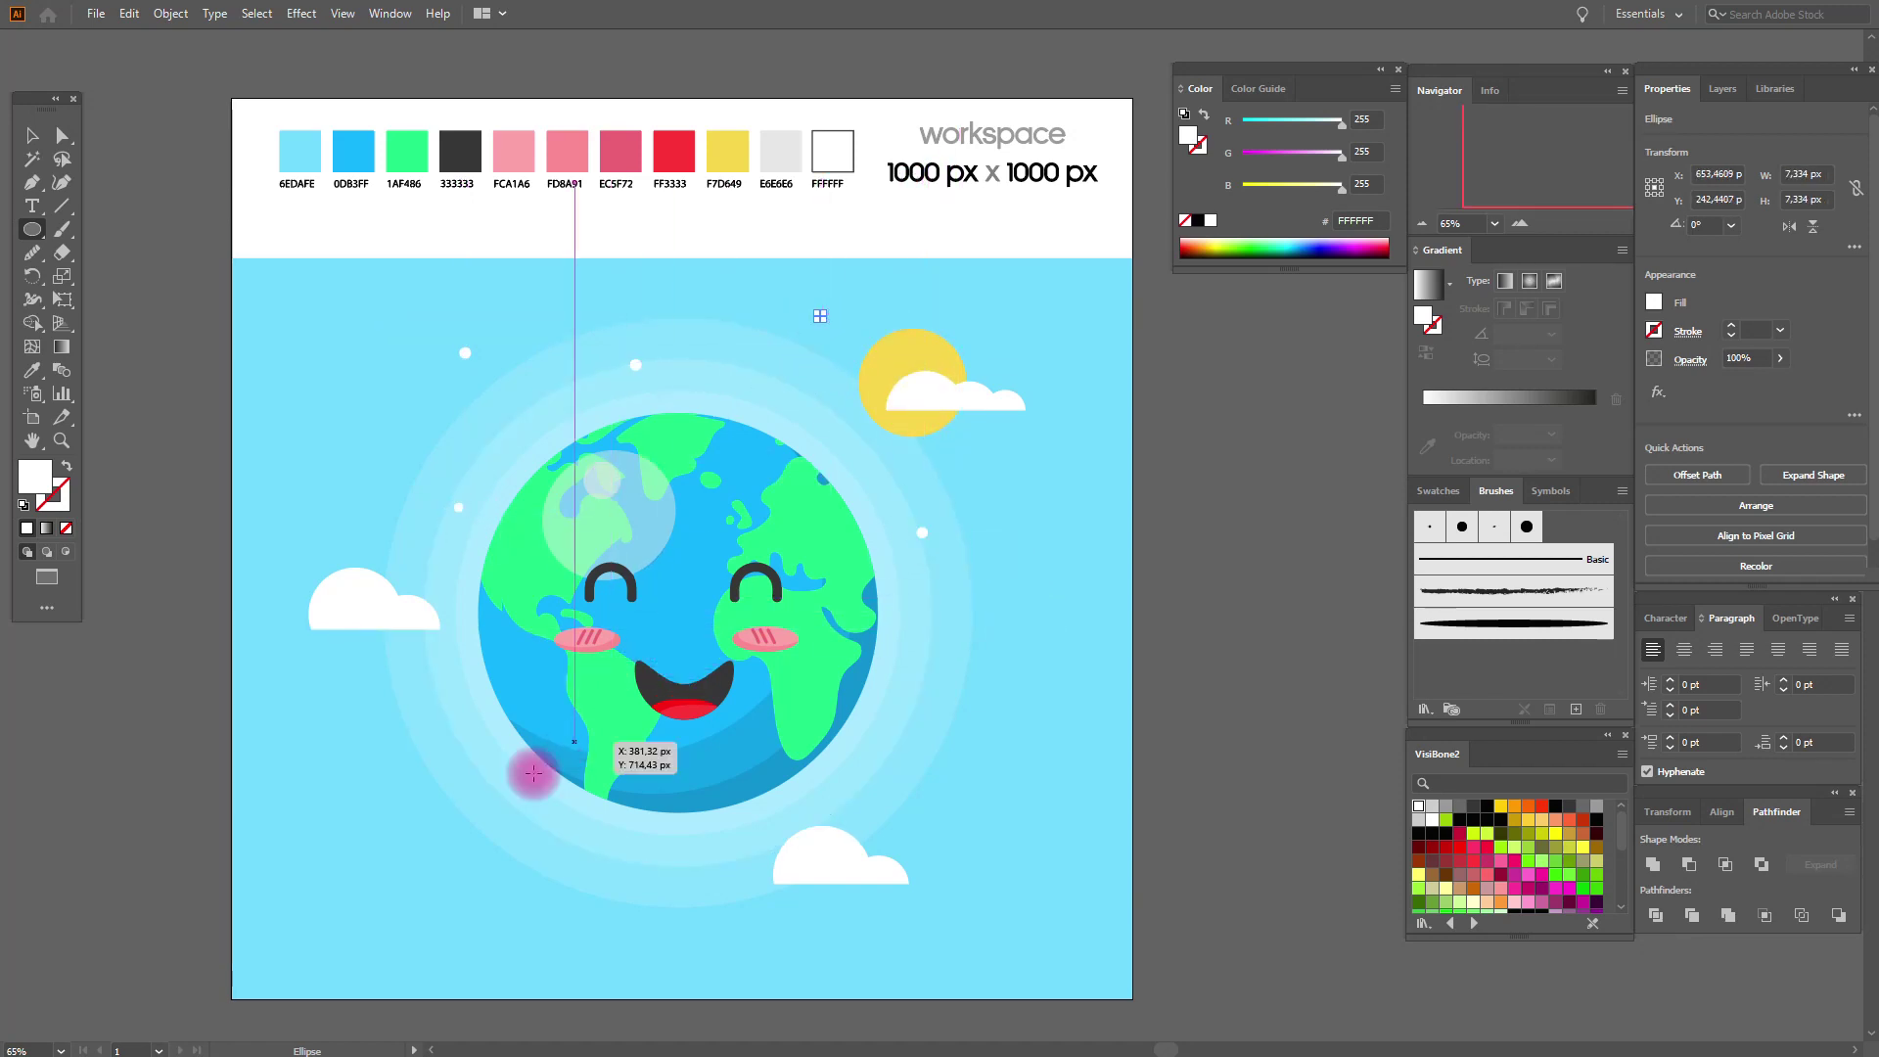
left_click_drag(460, 758, 474, 771)
left_click_drag(886, 729, 891, 734)
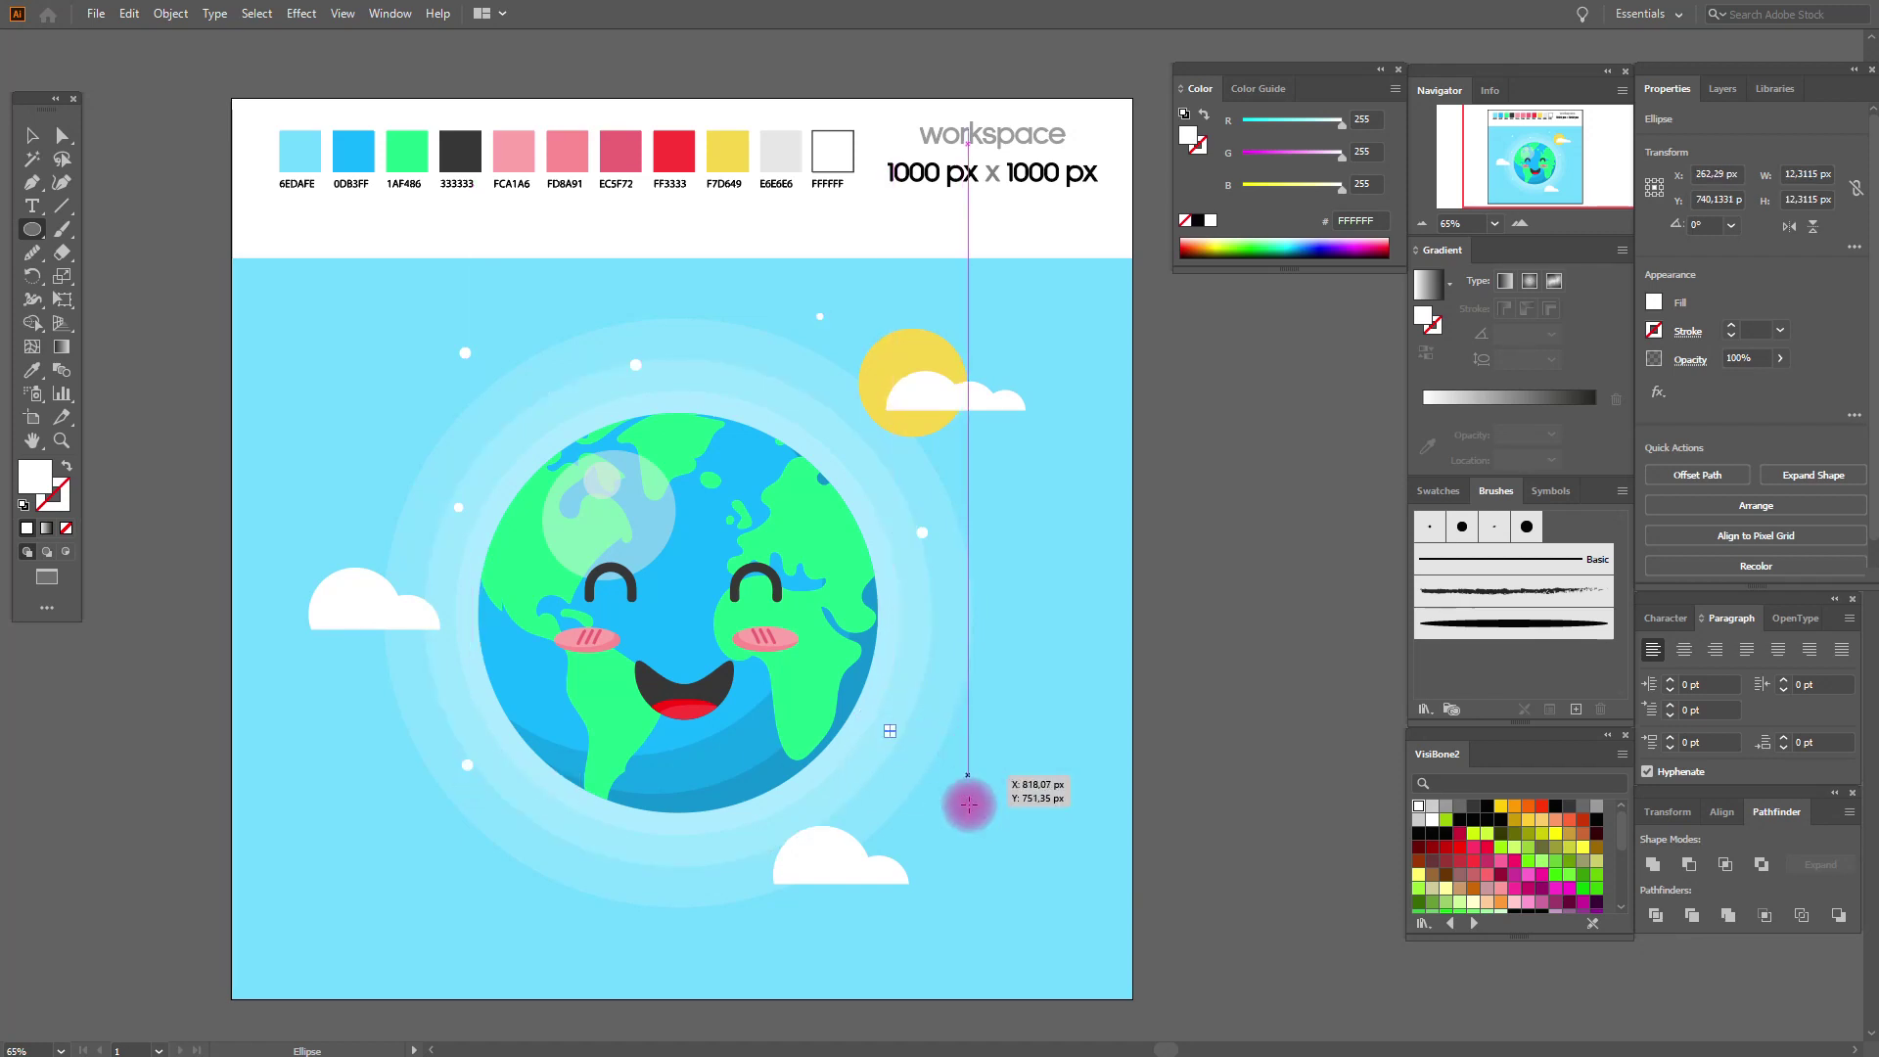
left_click_drag(932, 834, 940, 842)
left_click_drag(443, 907, 449, 895)
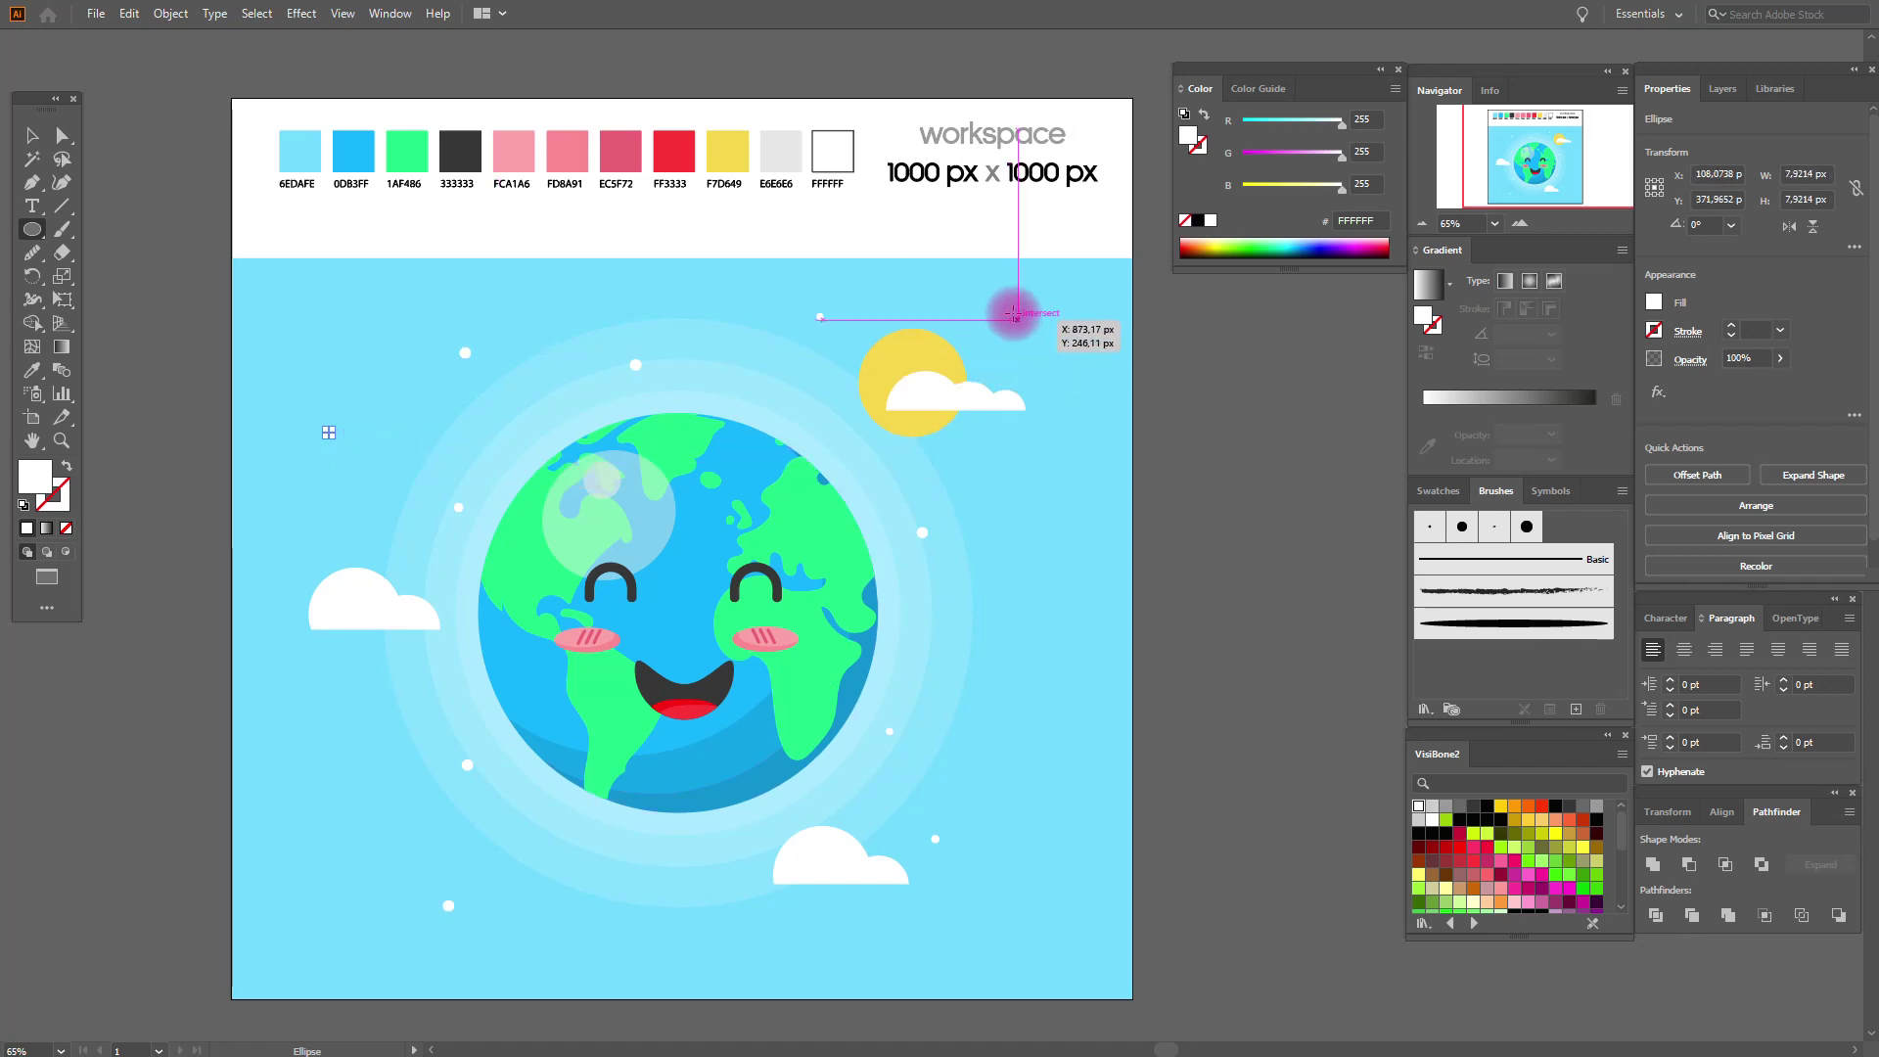
left_click_drag(1014, 313, 1014, 313)
left_click_drag(332, 769, 339, 777)
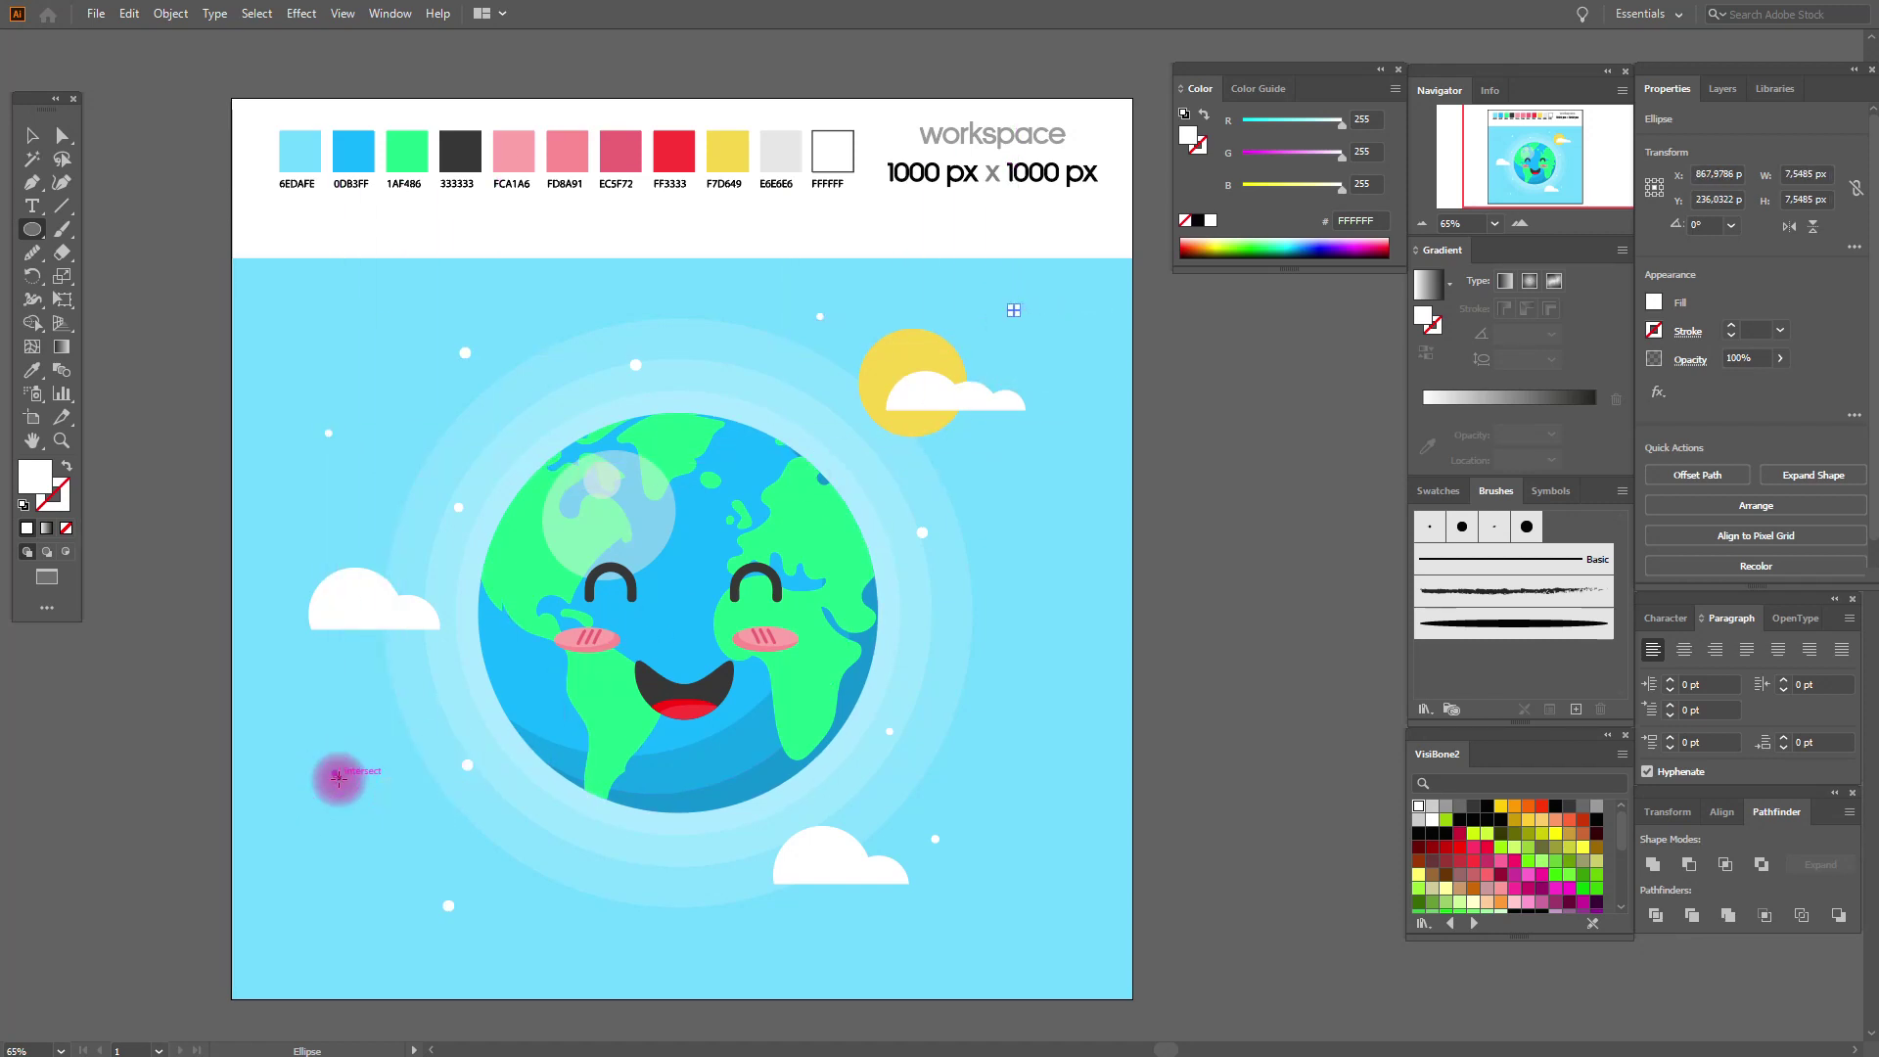
left_click(26, 137)
left_click(120, 193)
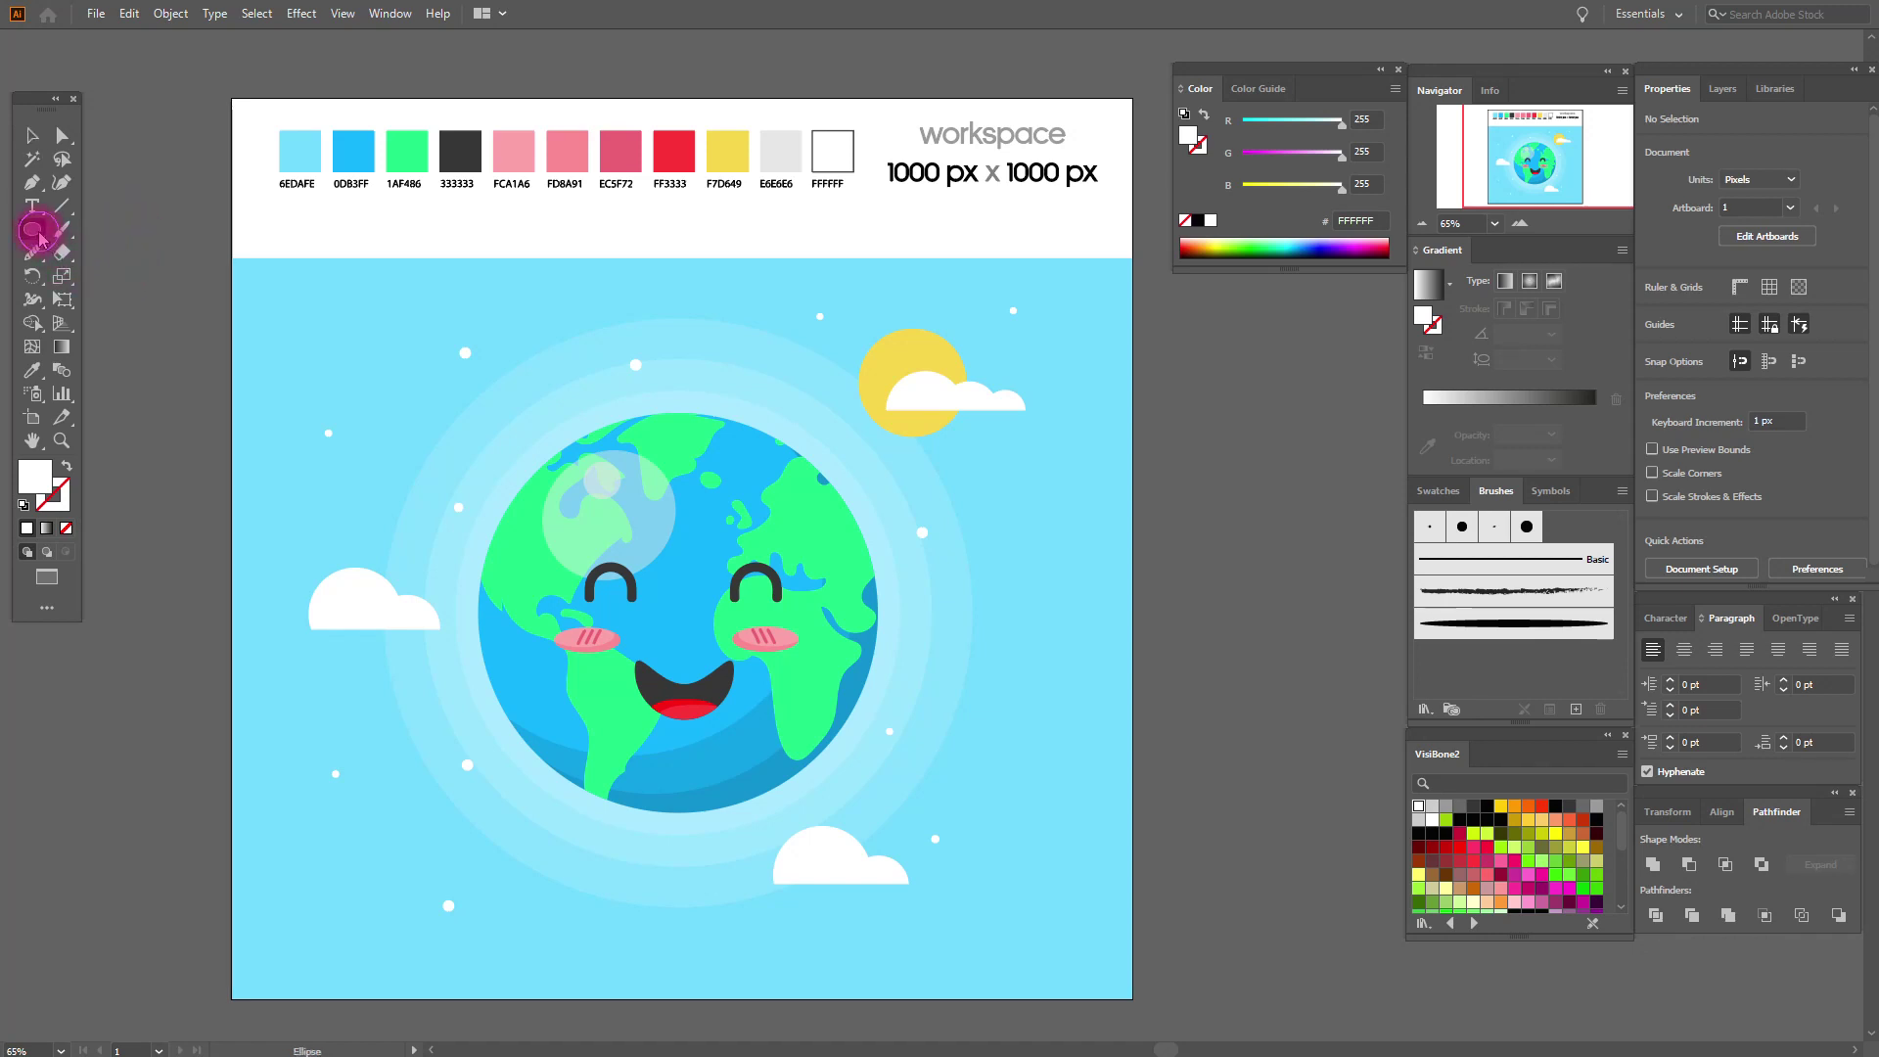
Create a white four-point star and shrink it to a small sparkle.
left_click_drag(39, 238, 98, 323)
left_click(196, 365)
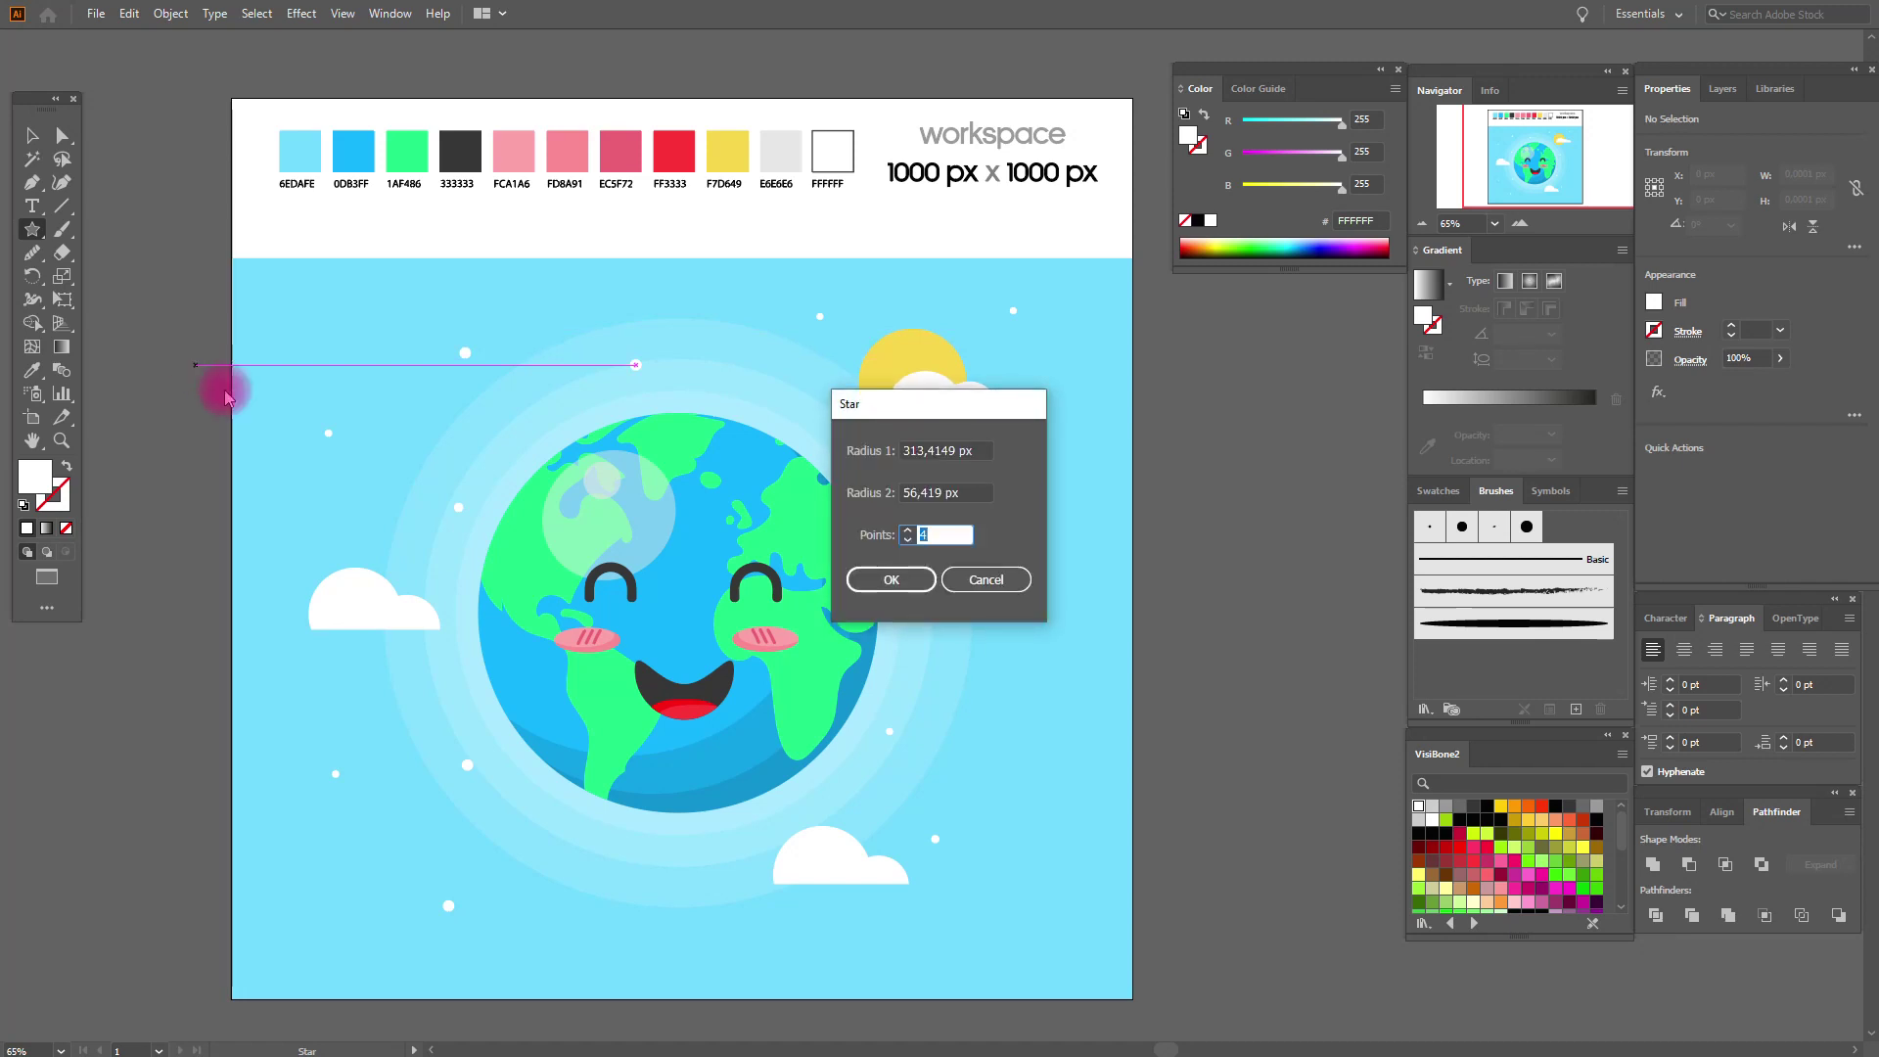
left_click(891, 584)
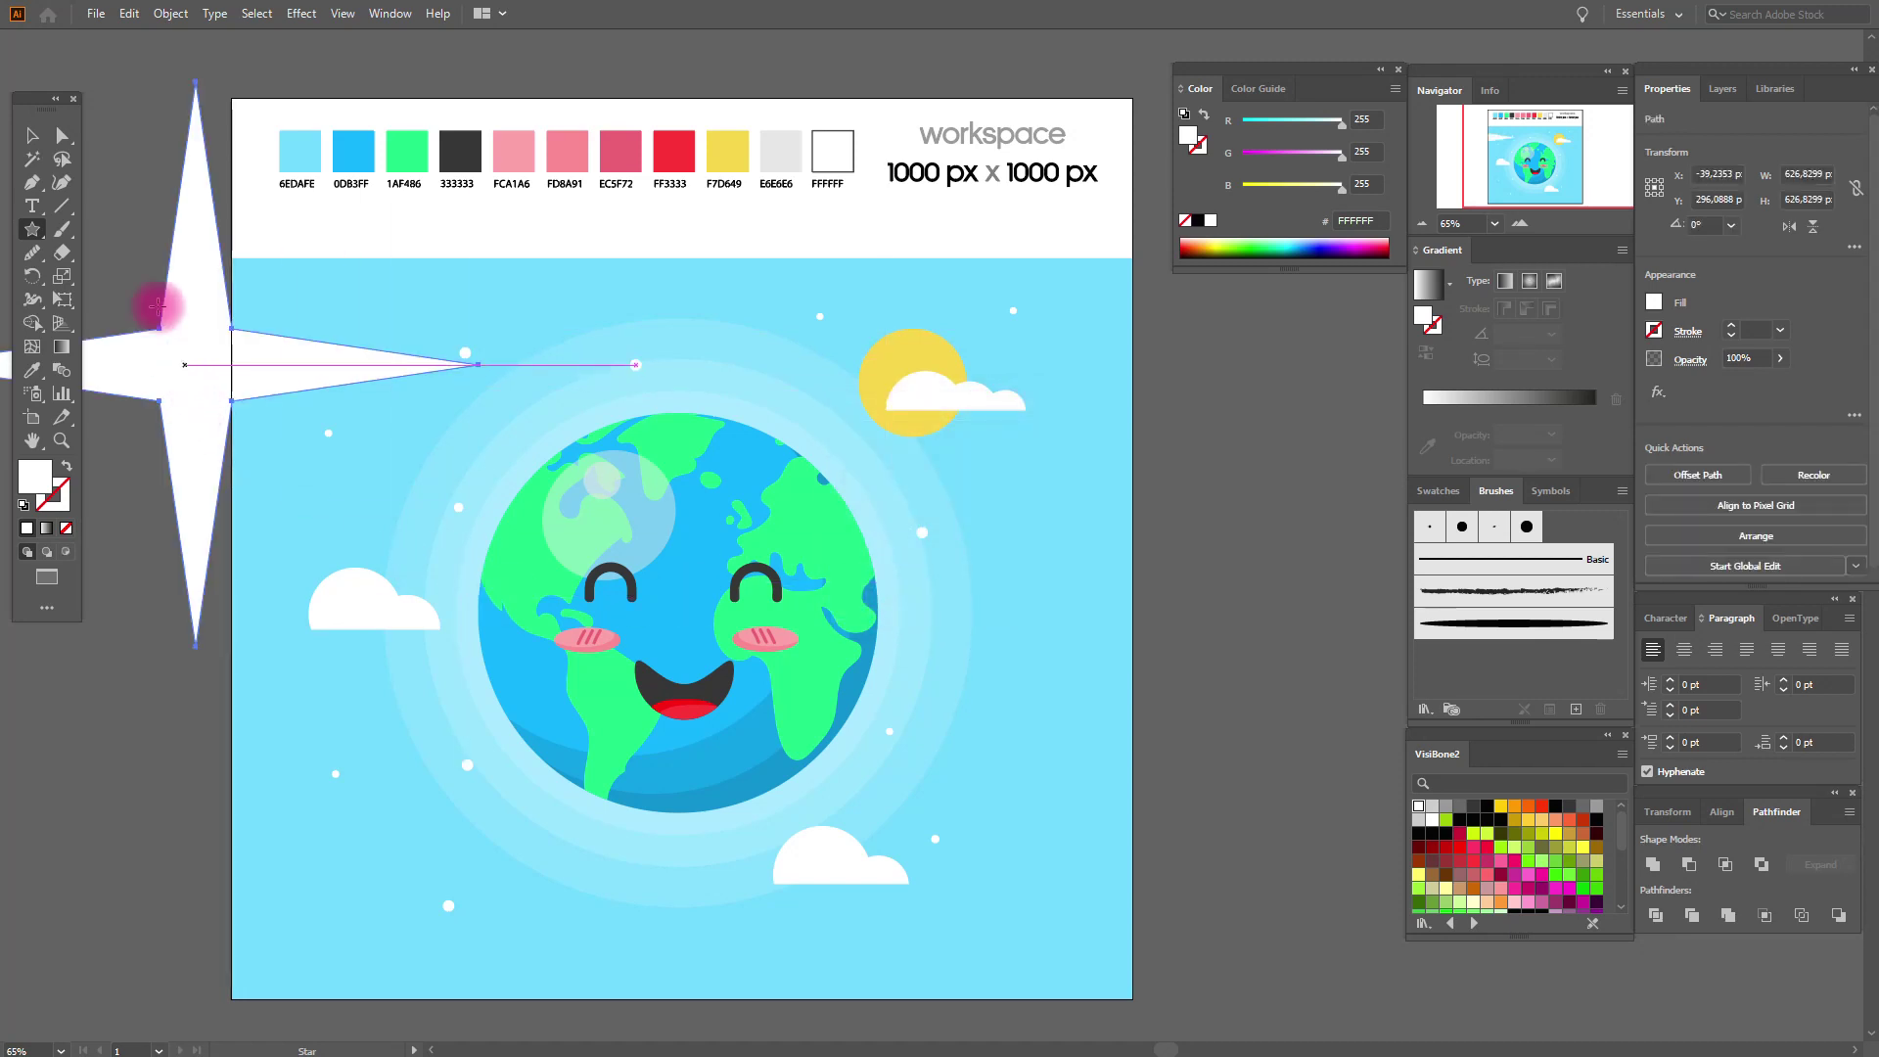
key("v")
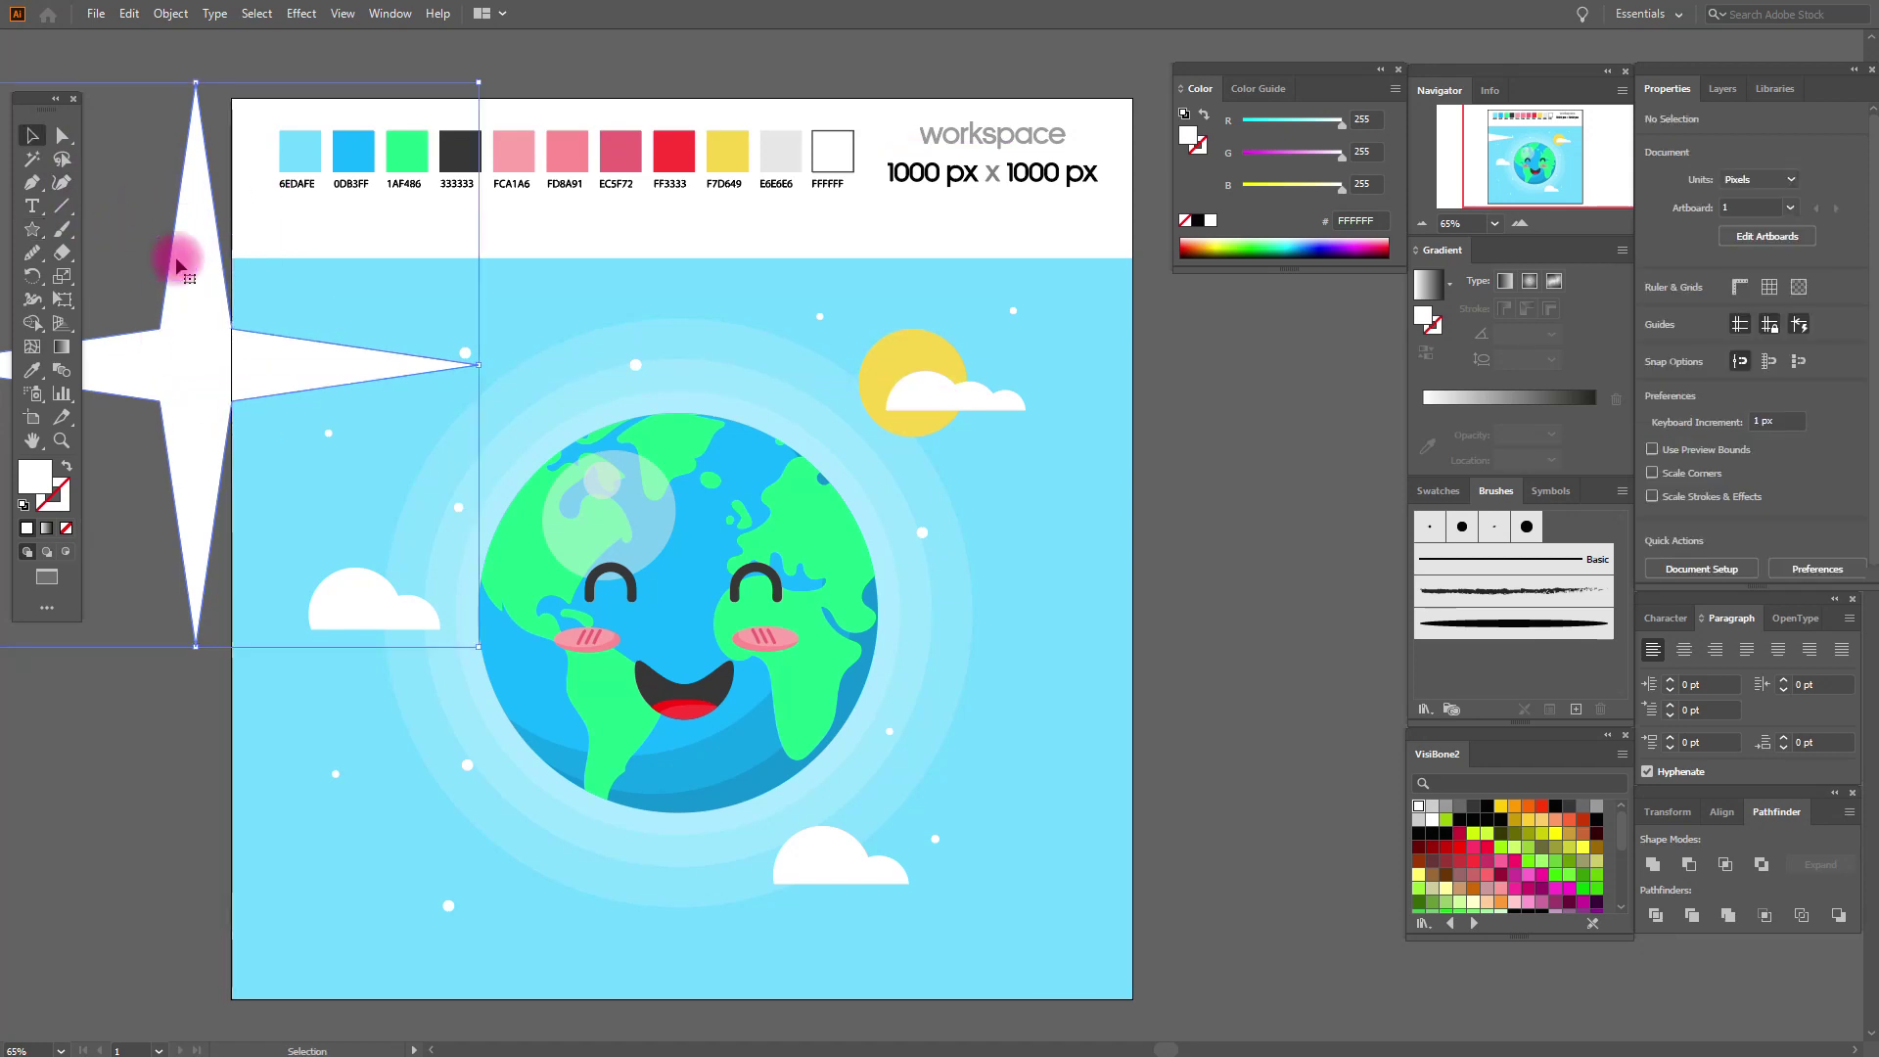
mouse_move(220, 646)
left_mouse_down()
mouse_move(169, 599)
mouse_move(770, 416)
mouse_move(771, 393)
left_mouse_up()
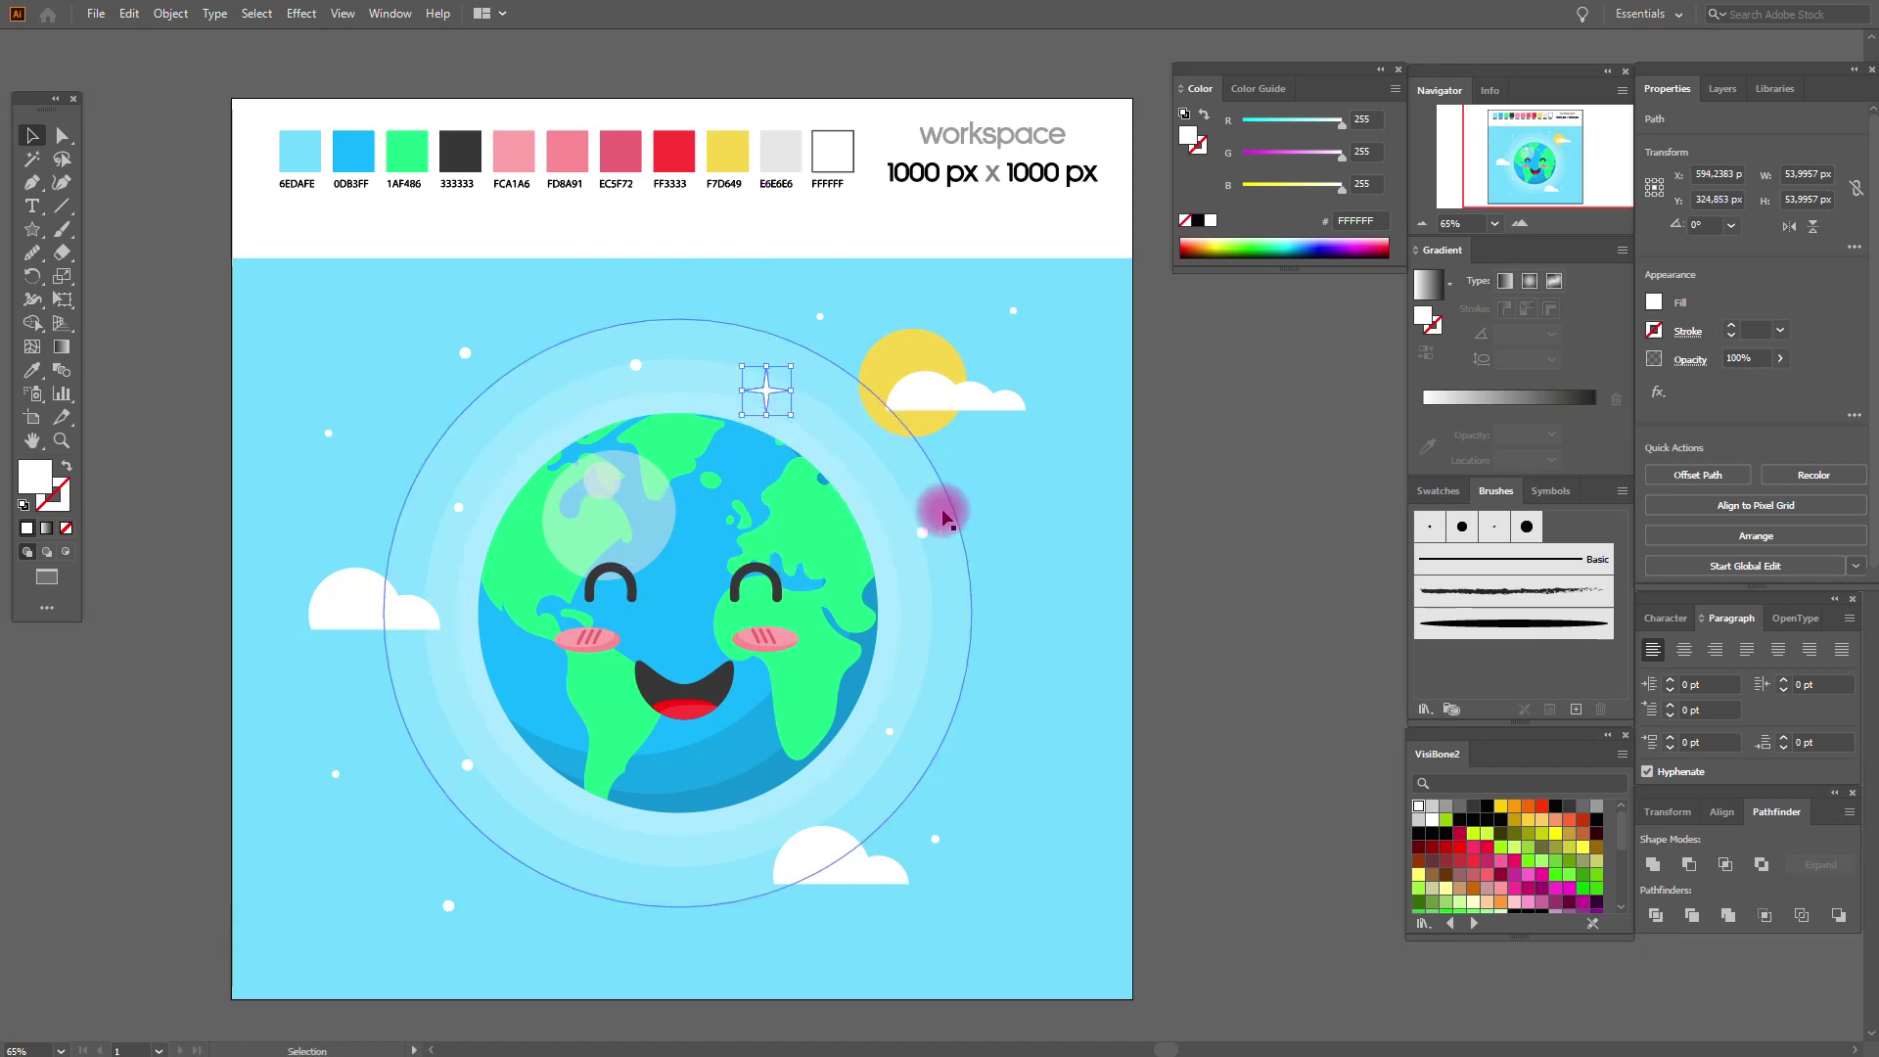
Place sparkle stars above, below, right and lower left of the globe.
mouse_move(931, 534)
left_mouse_down()
mouse_move(558, 465)
mouse_move(692, 871)
left_mouse_up()
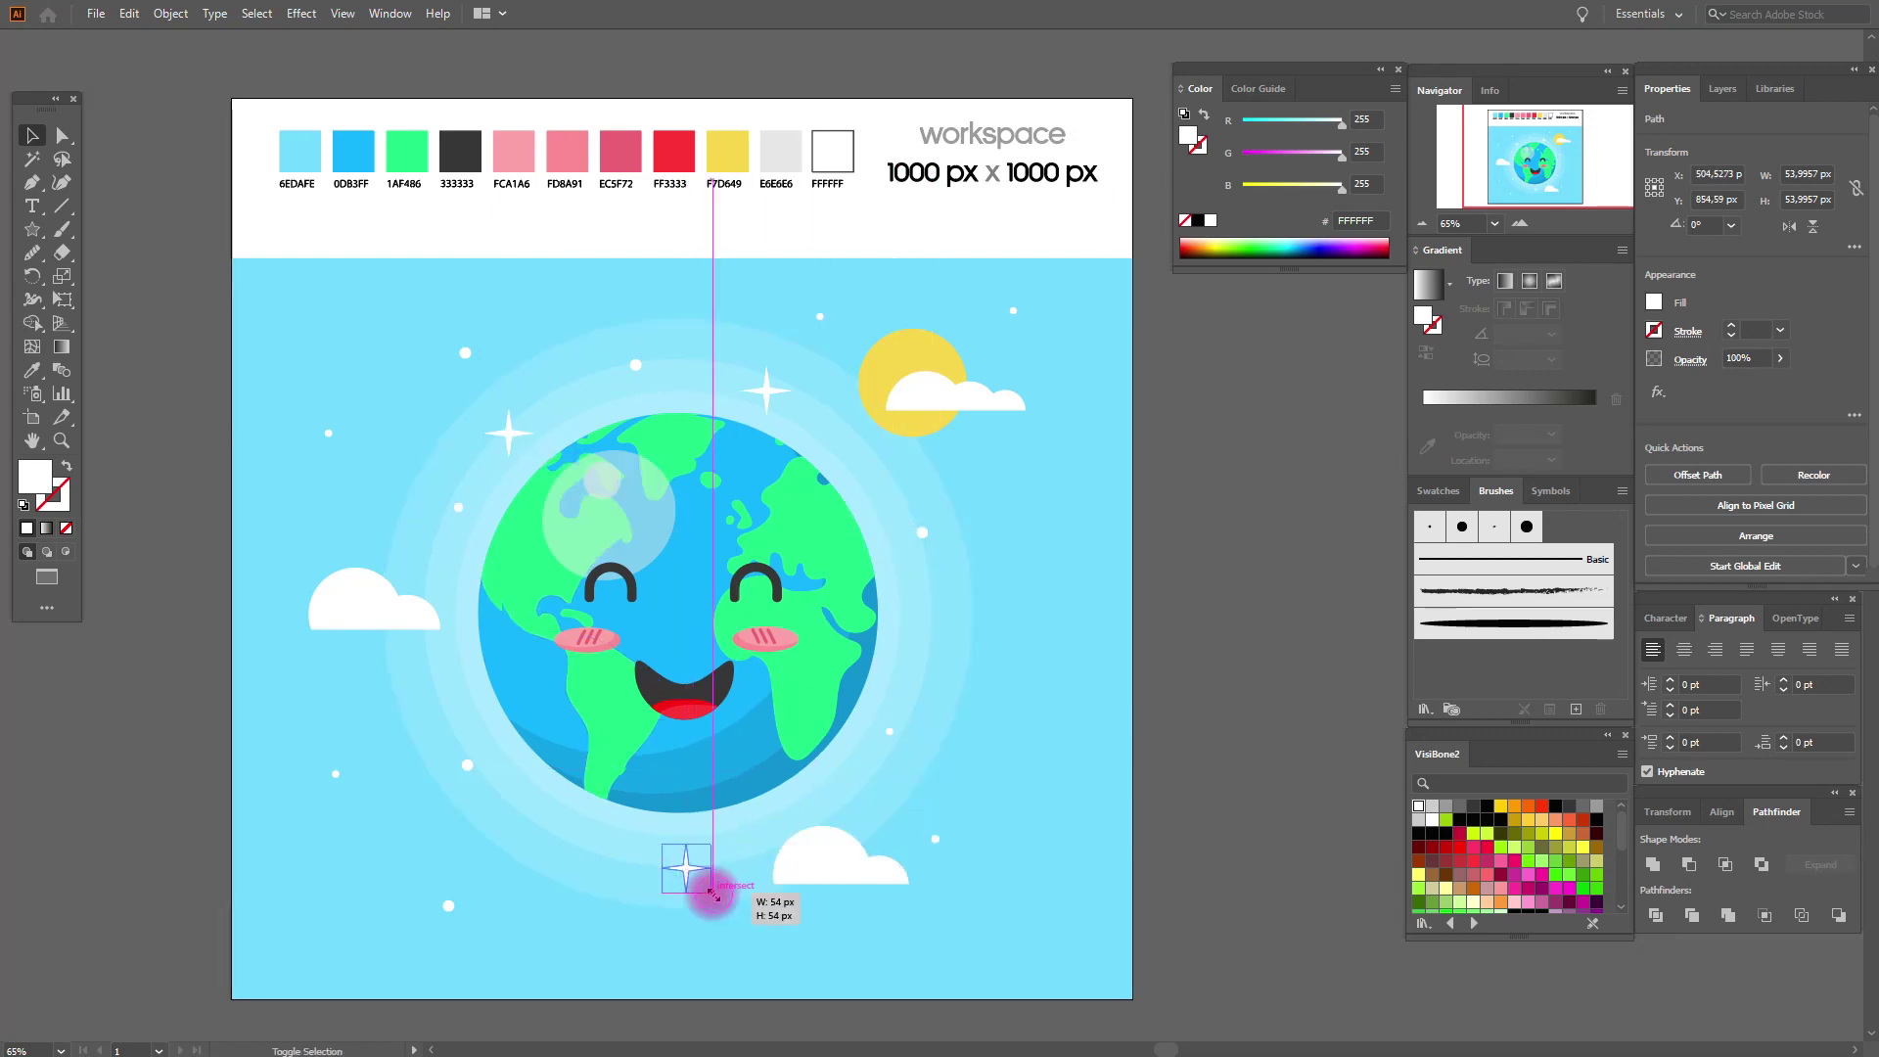
left_click_drag(692, 871, 680, 861)
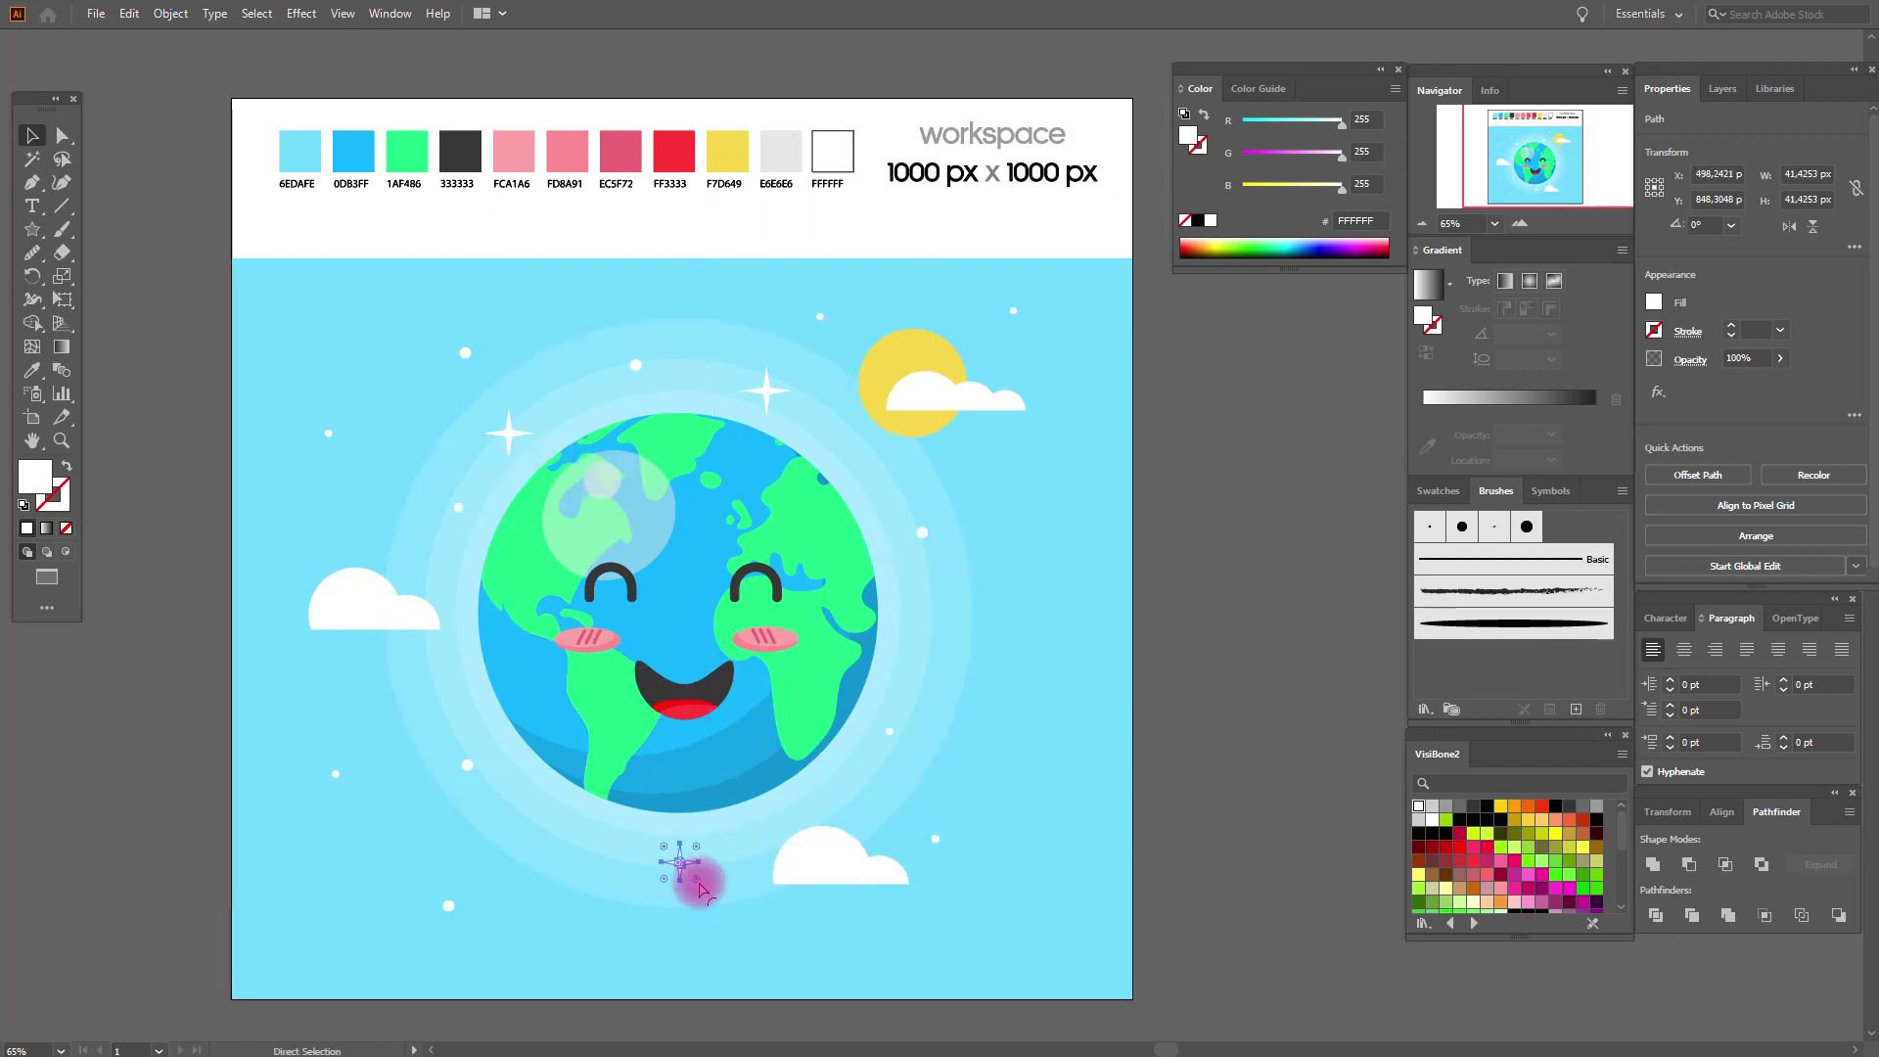
mouse_move(931, 533)
left_mouse_down()
mouse_move(1013, 705)
mouse_move(972, 661)
left_mouse_up()
left_click(930, 545)
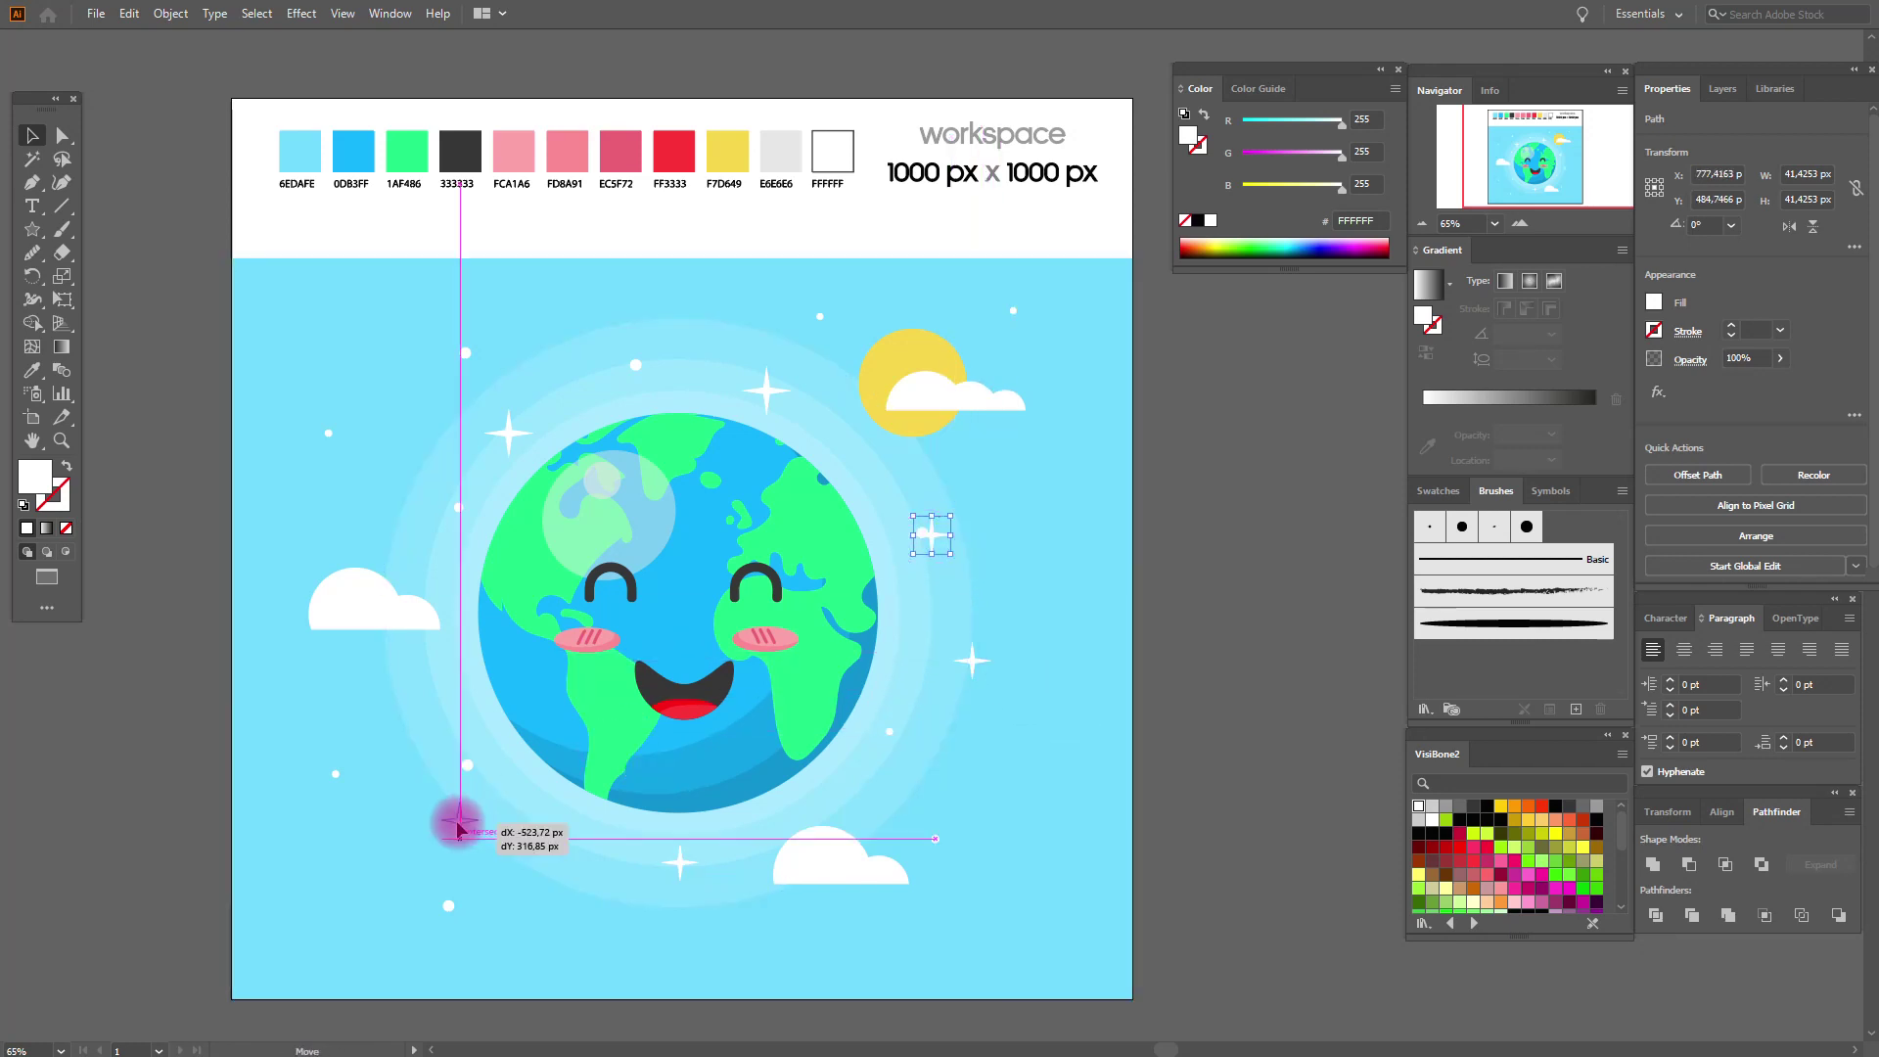
left_click_drag(930, 545, 478, 825)
left_click(1229, 761)
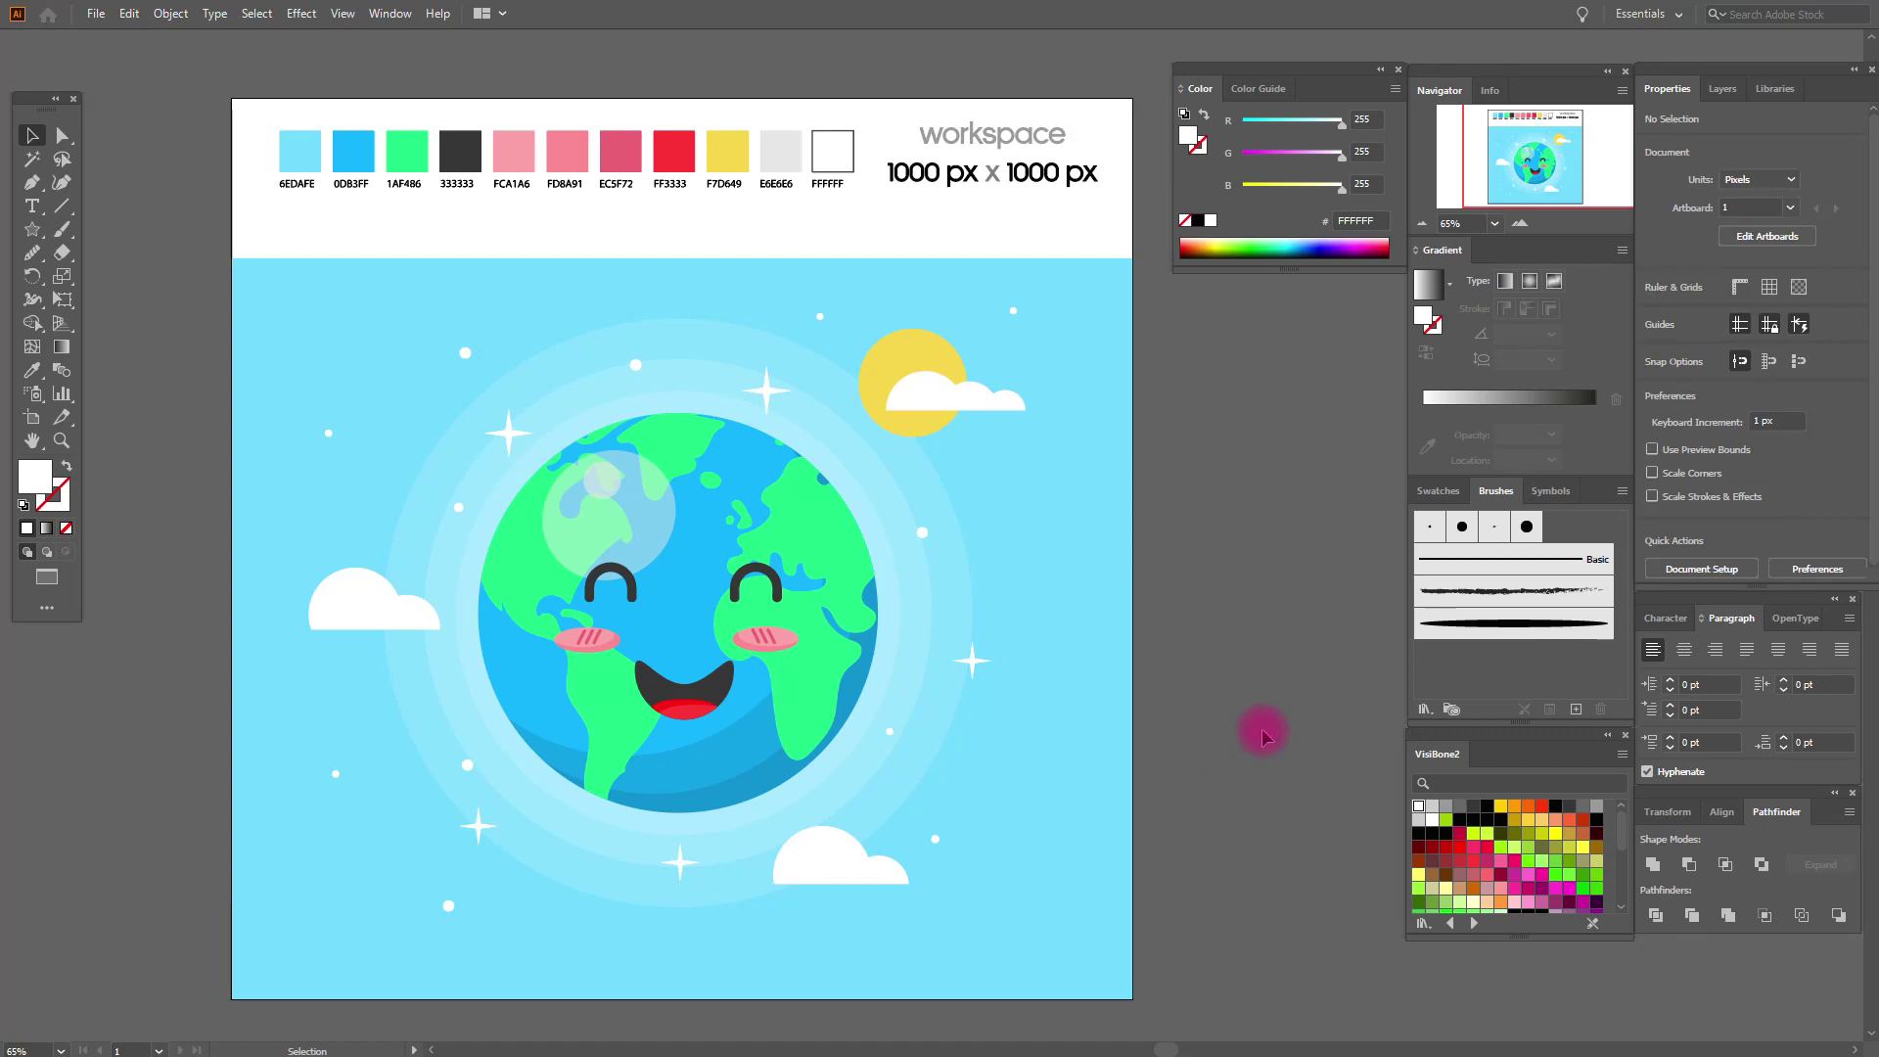
left_click_drag(945, 538, 1028, 517)
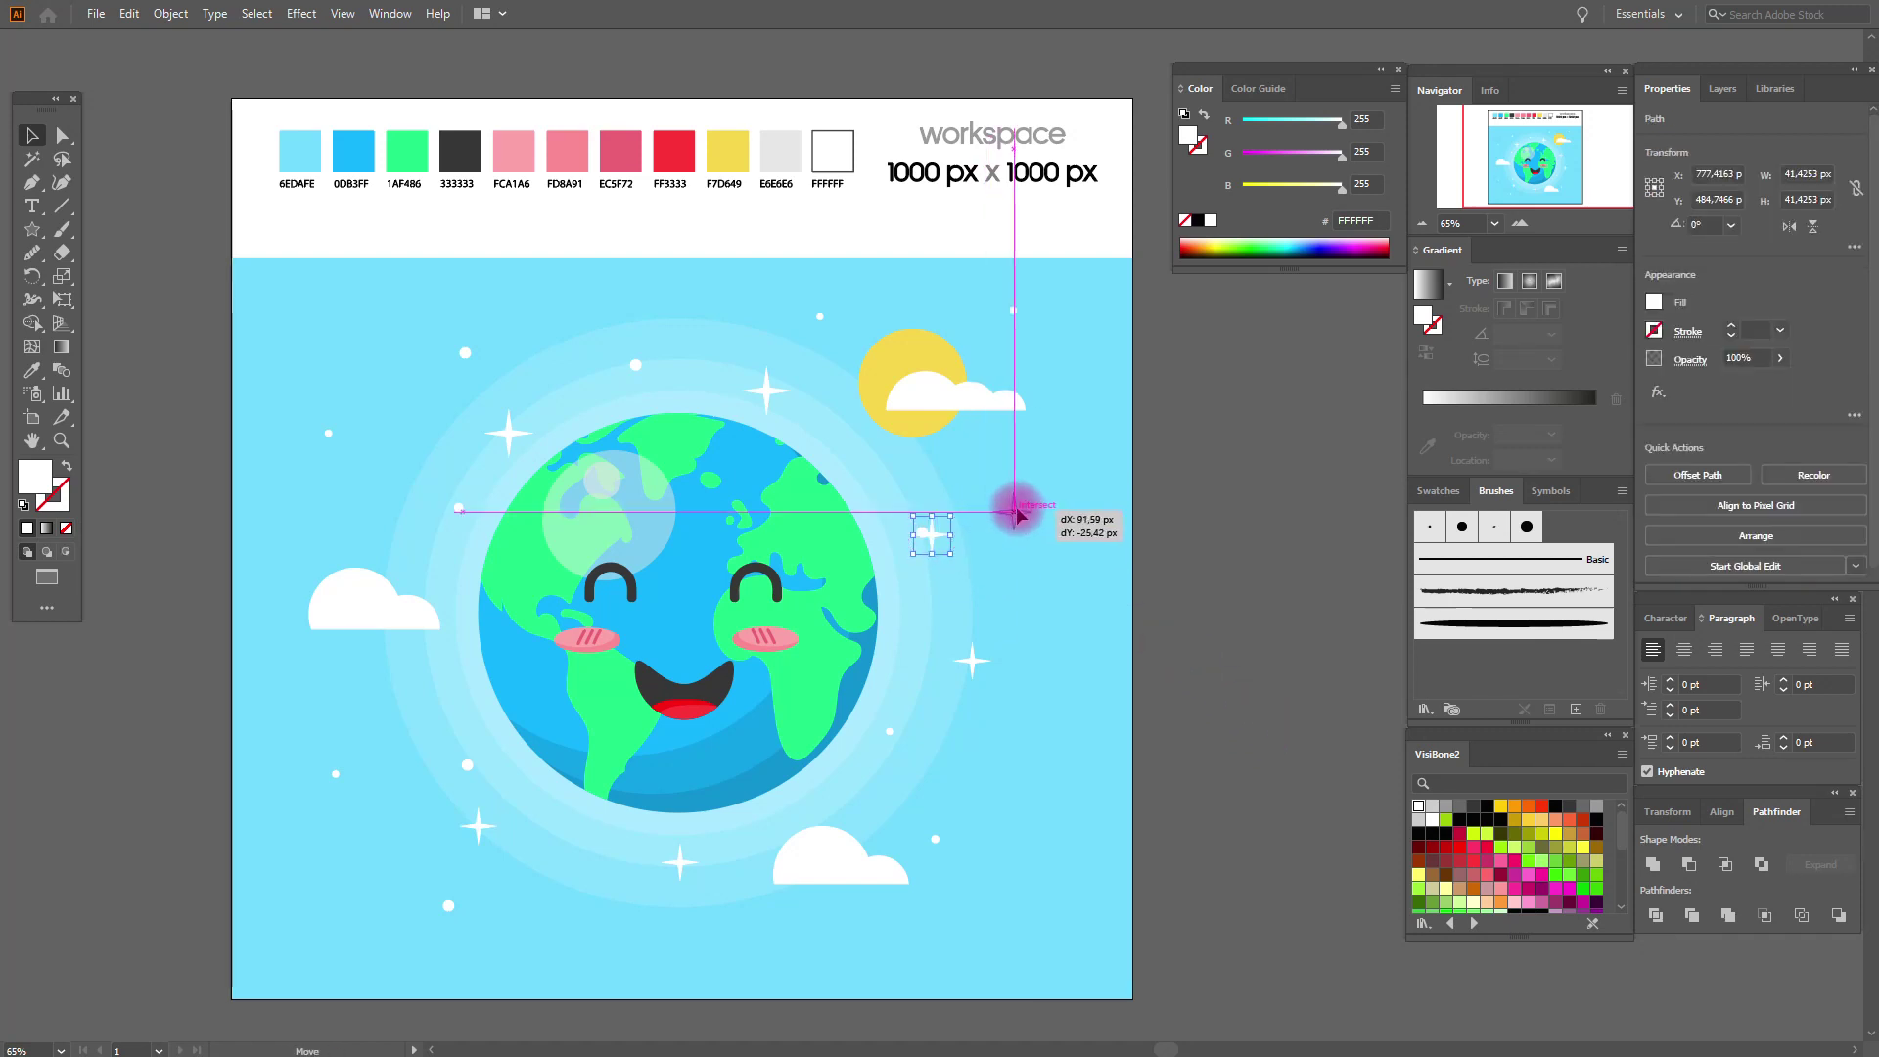
left_click(1179, 533)
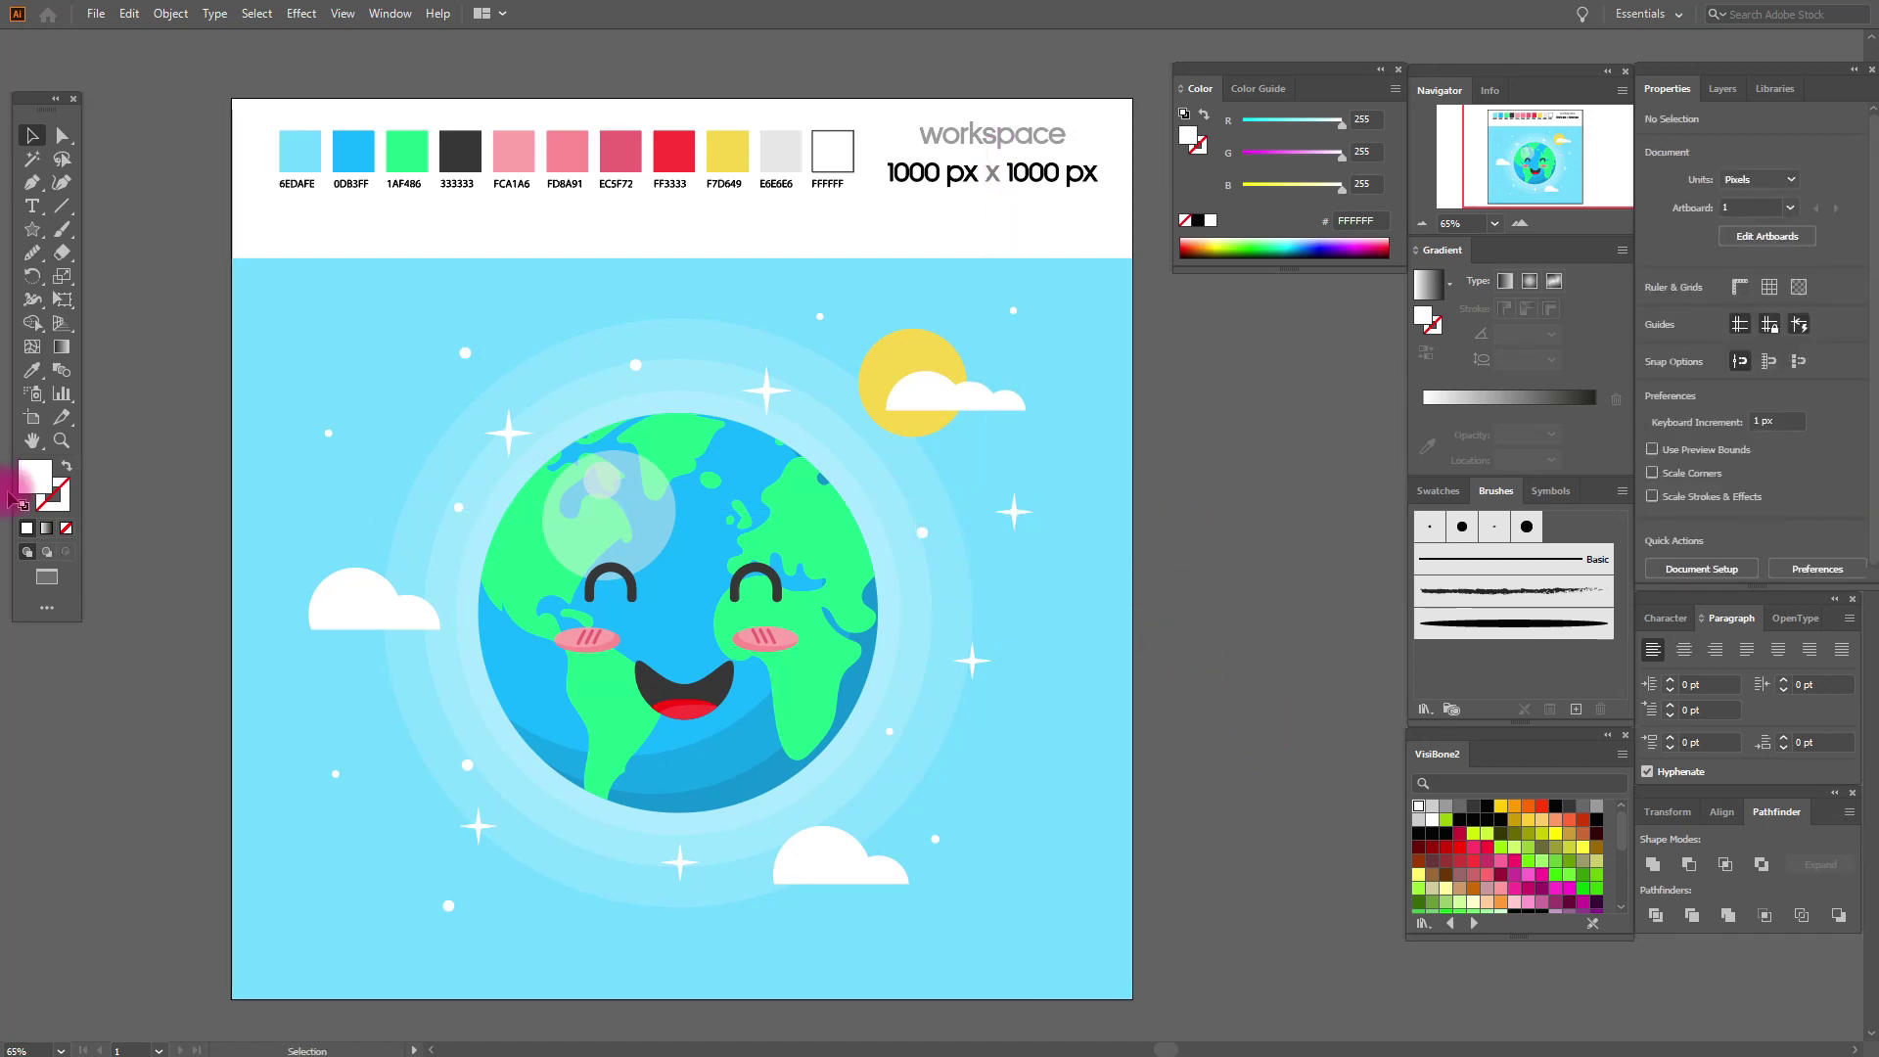
left_click(32, 440)
left_click_drag(837, 611, 774, 574)
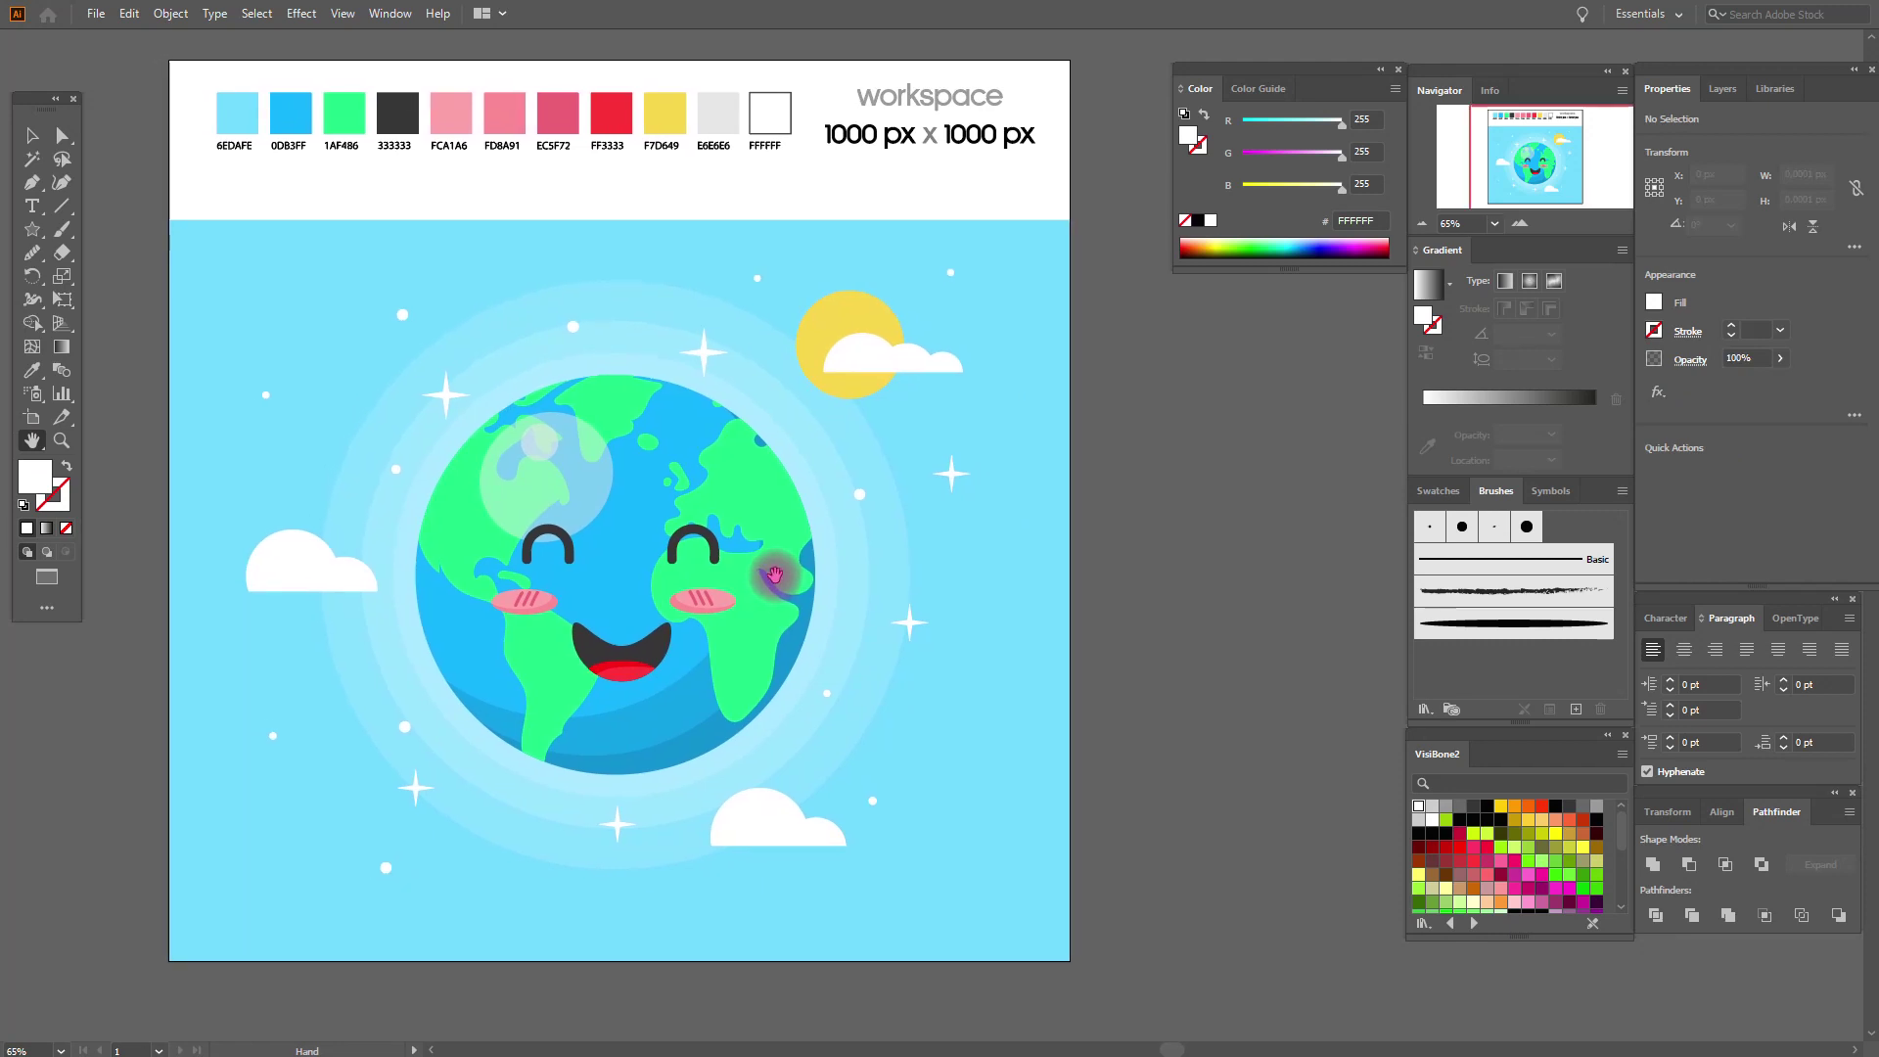